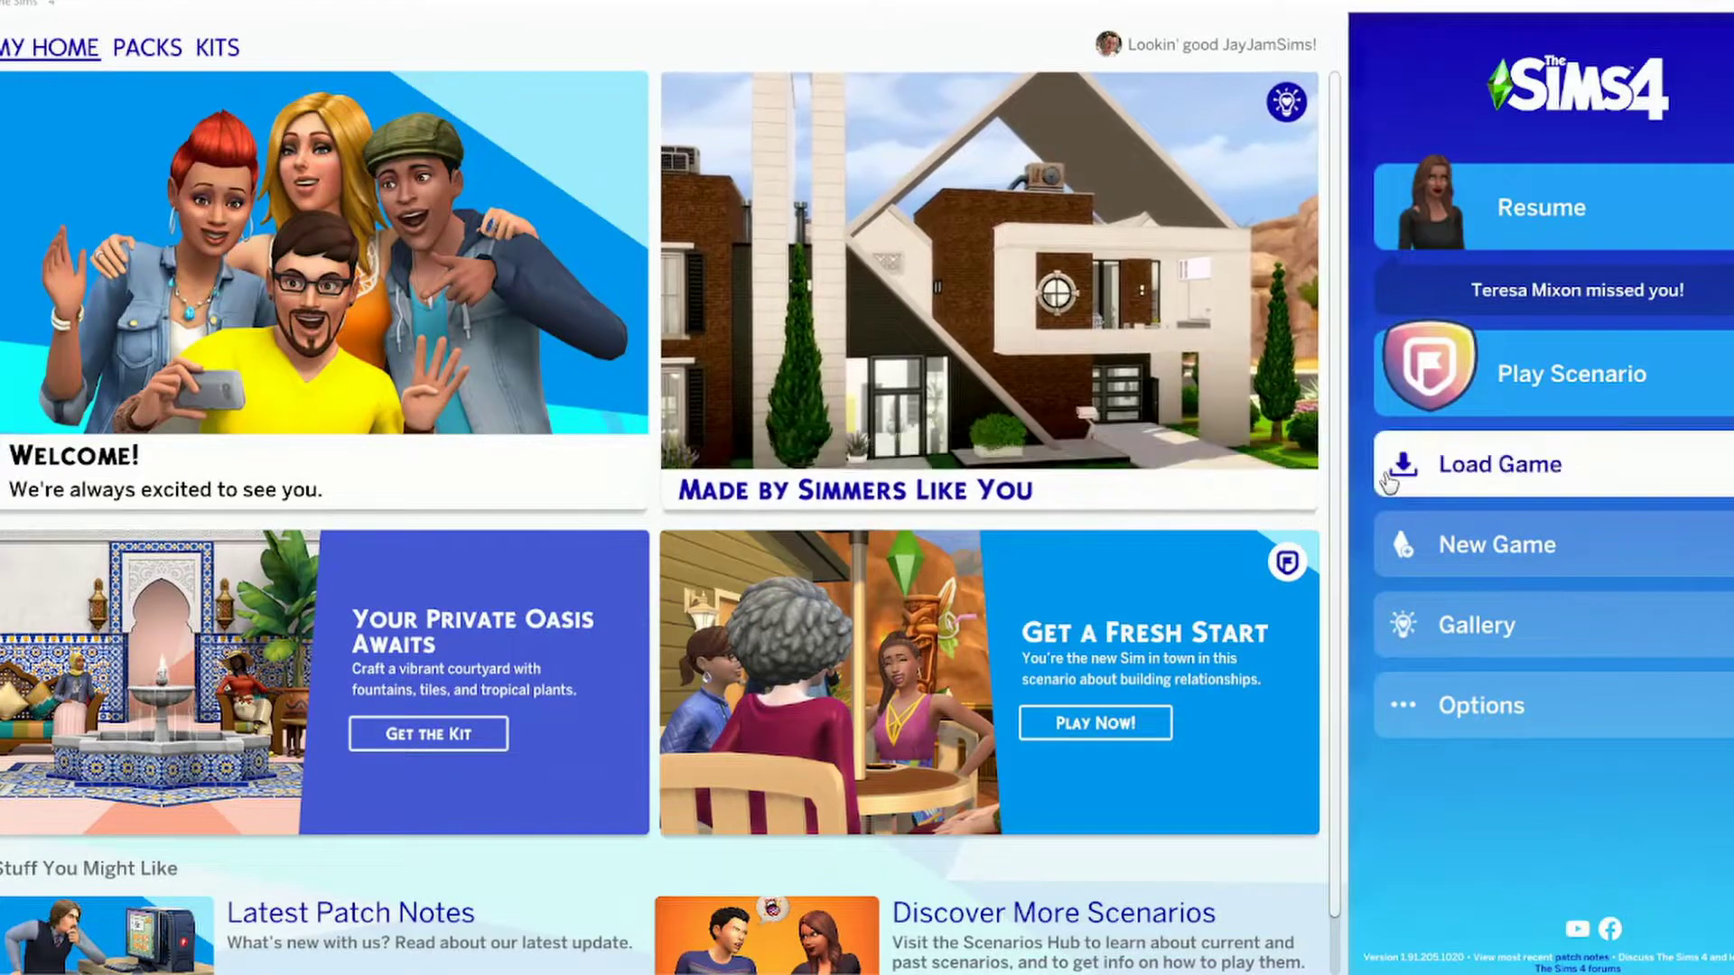
Step: Look up the file path of the latest save, Slot_0000002d, then exit The Sims 4
click(1528, 466)
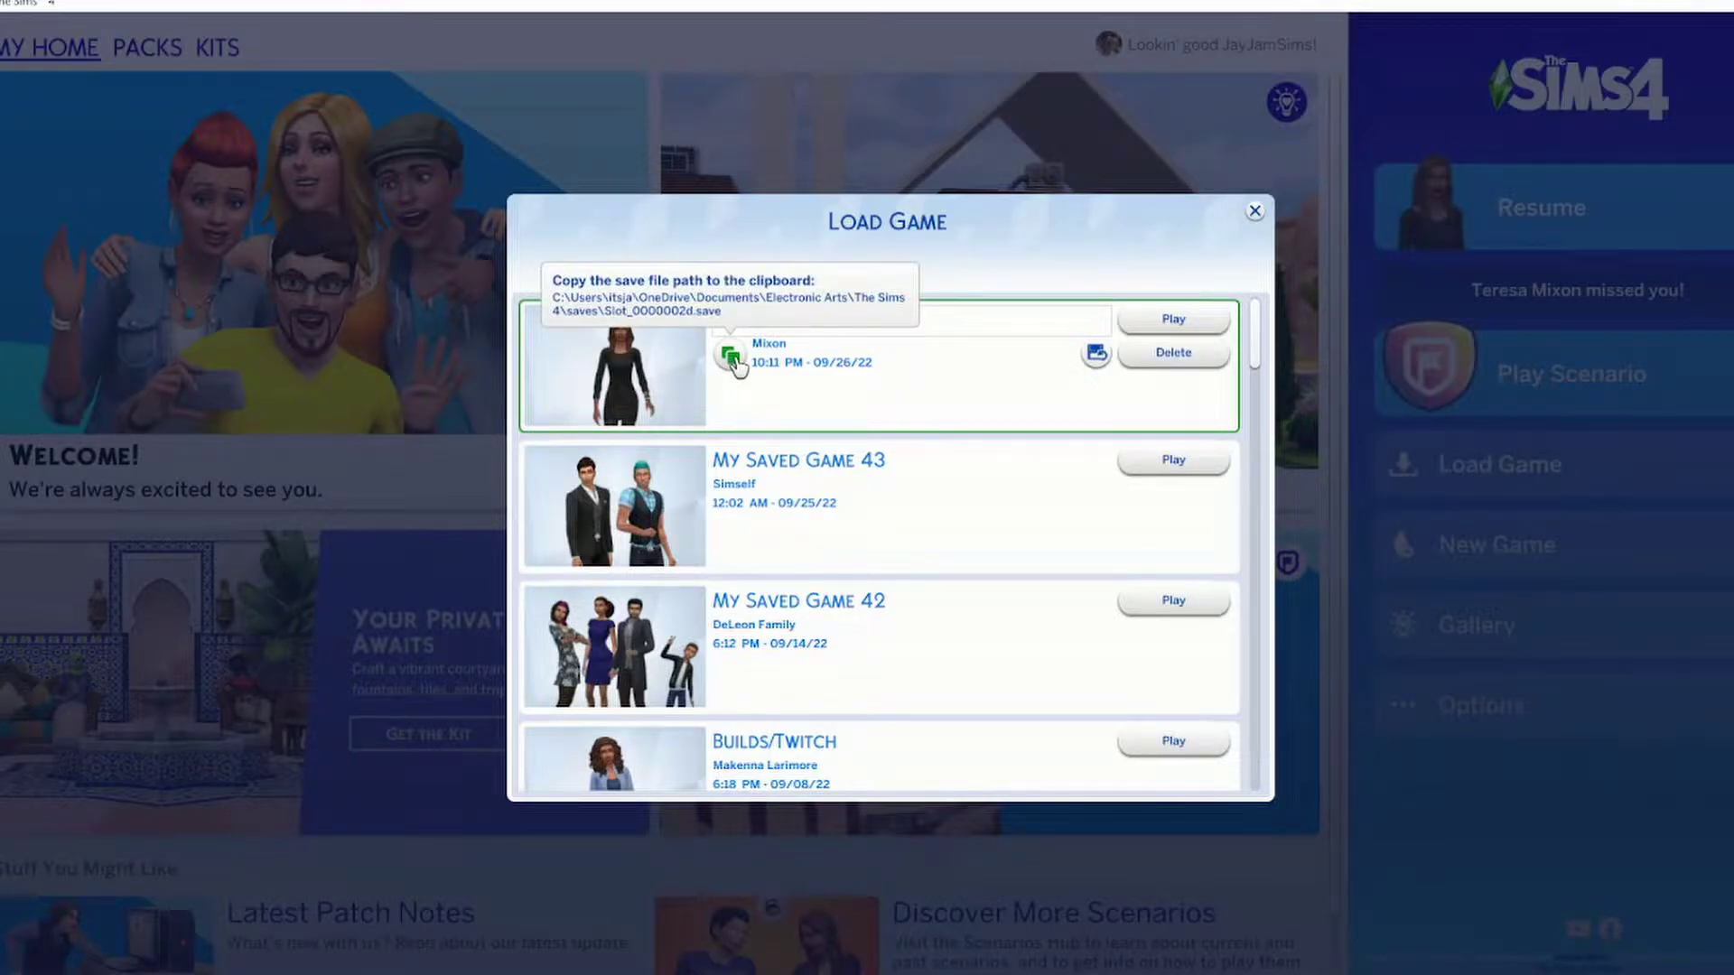
click(1255, 210)
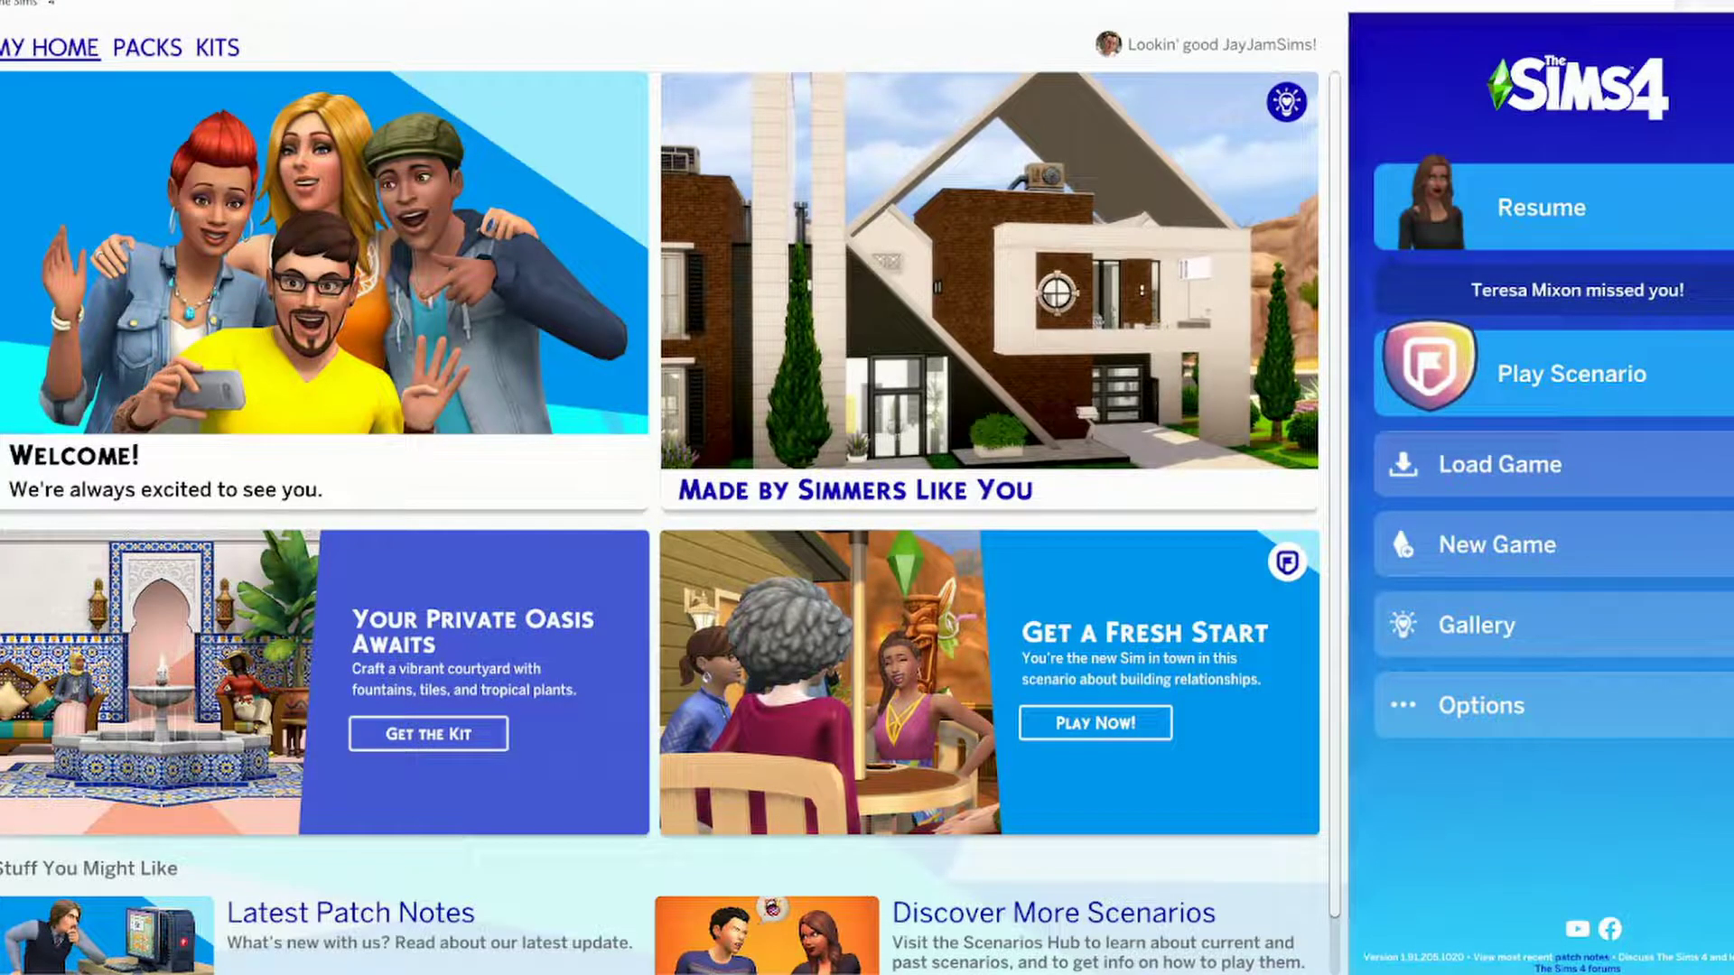
key(Escape)
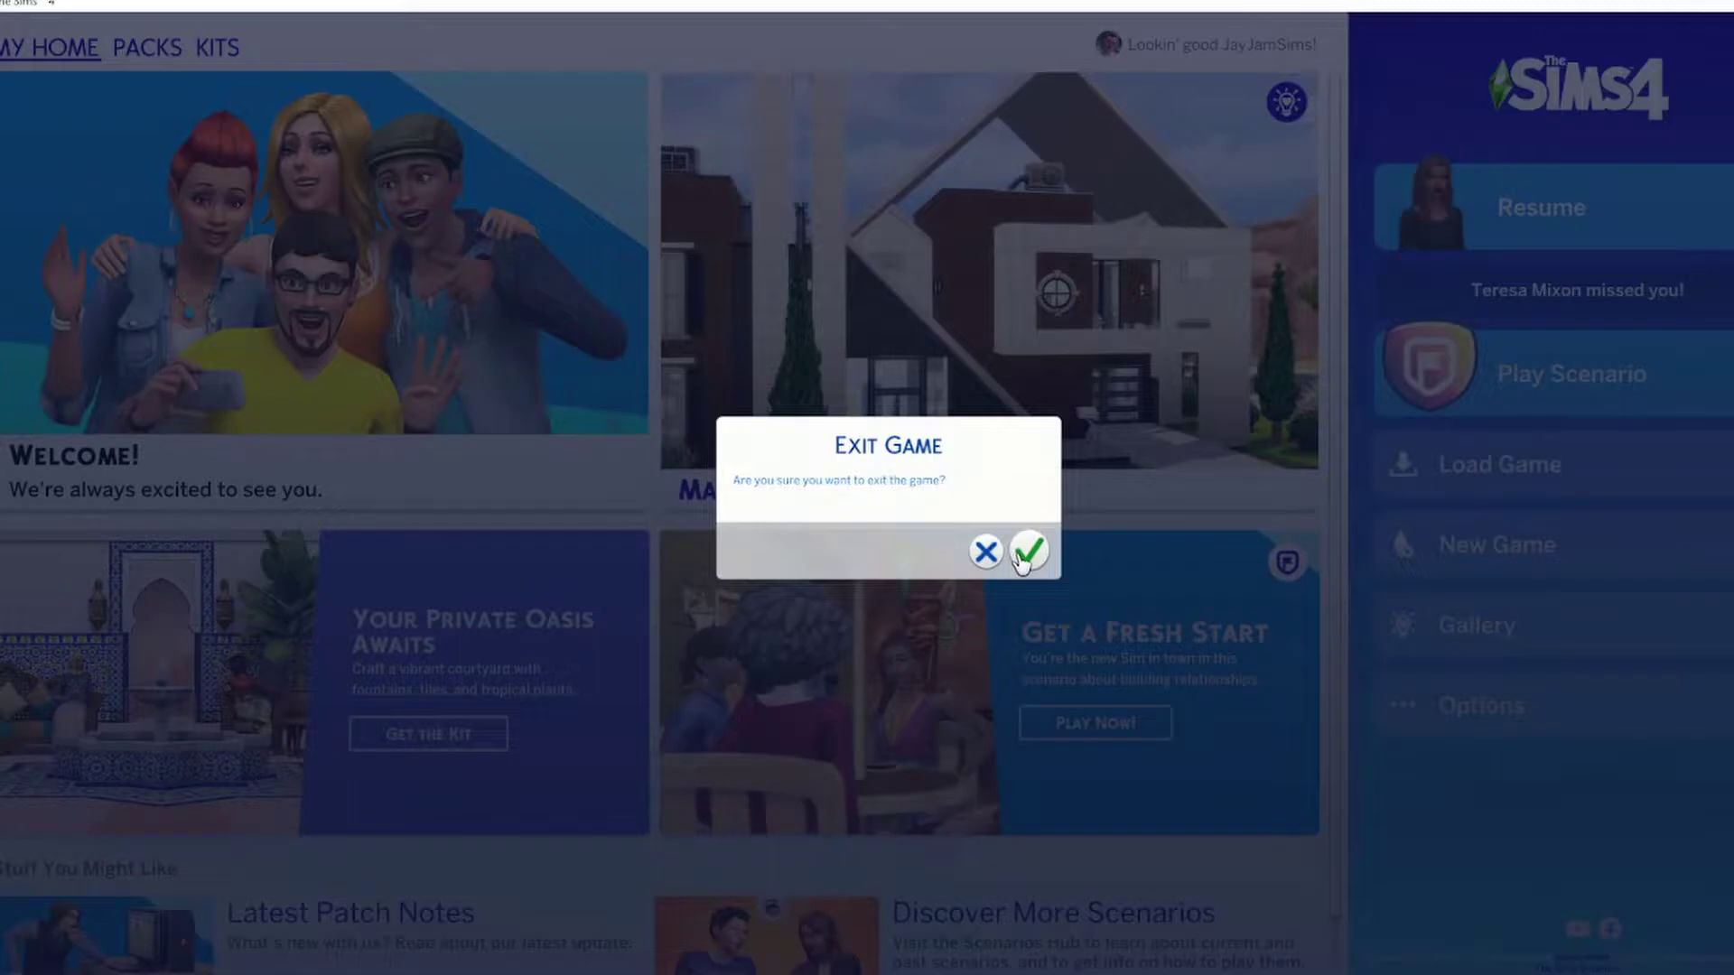
click(988, 551)
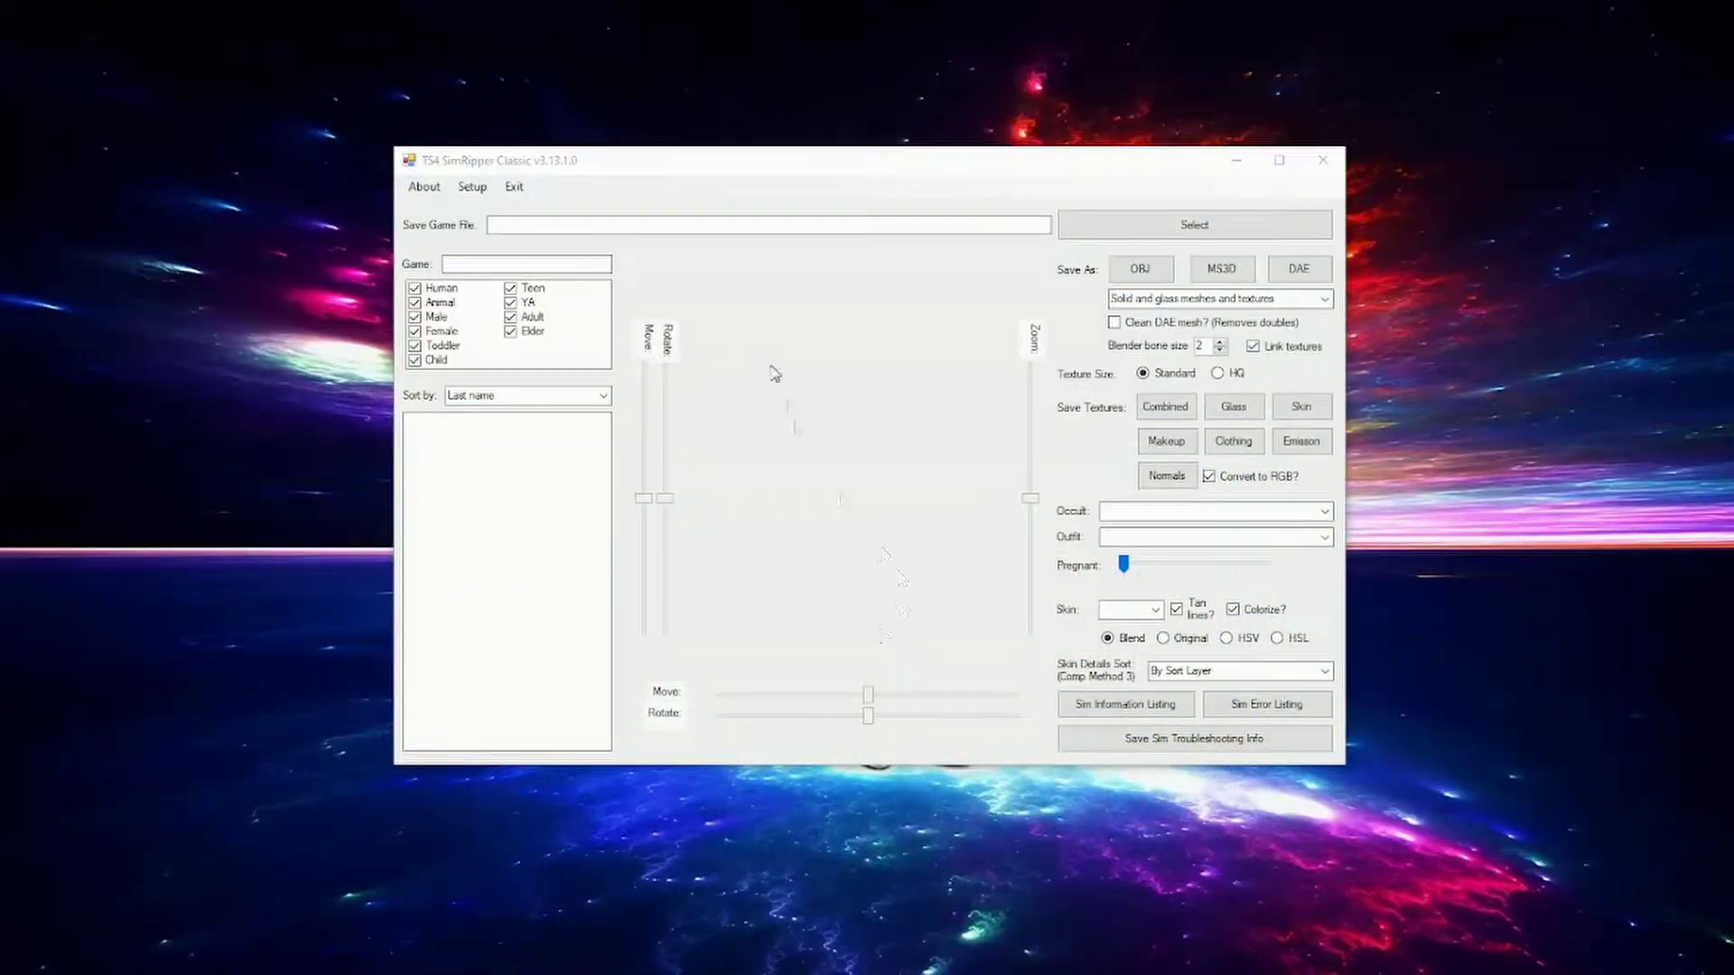
Step: Load the Slot_0000002d.save game save into SimRipper
click(1193, 231)
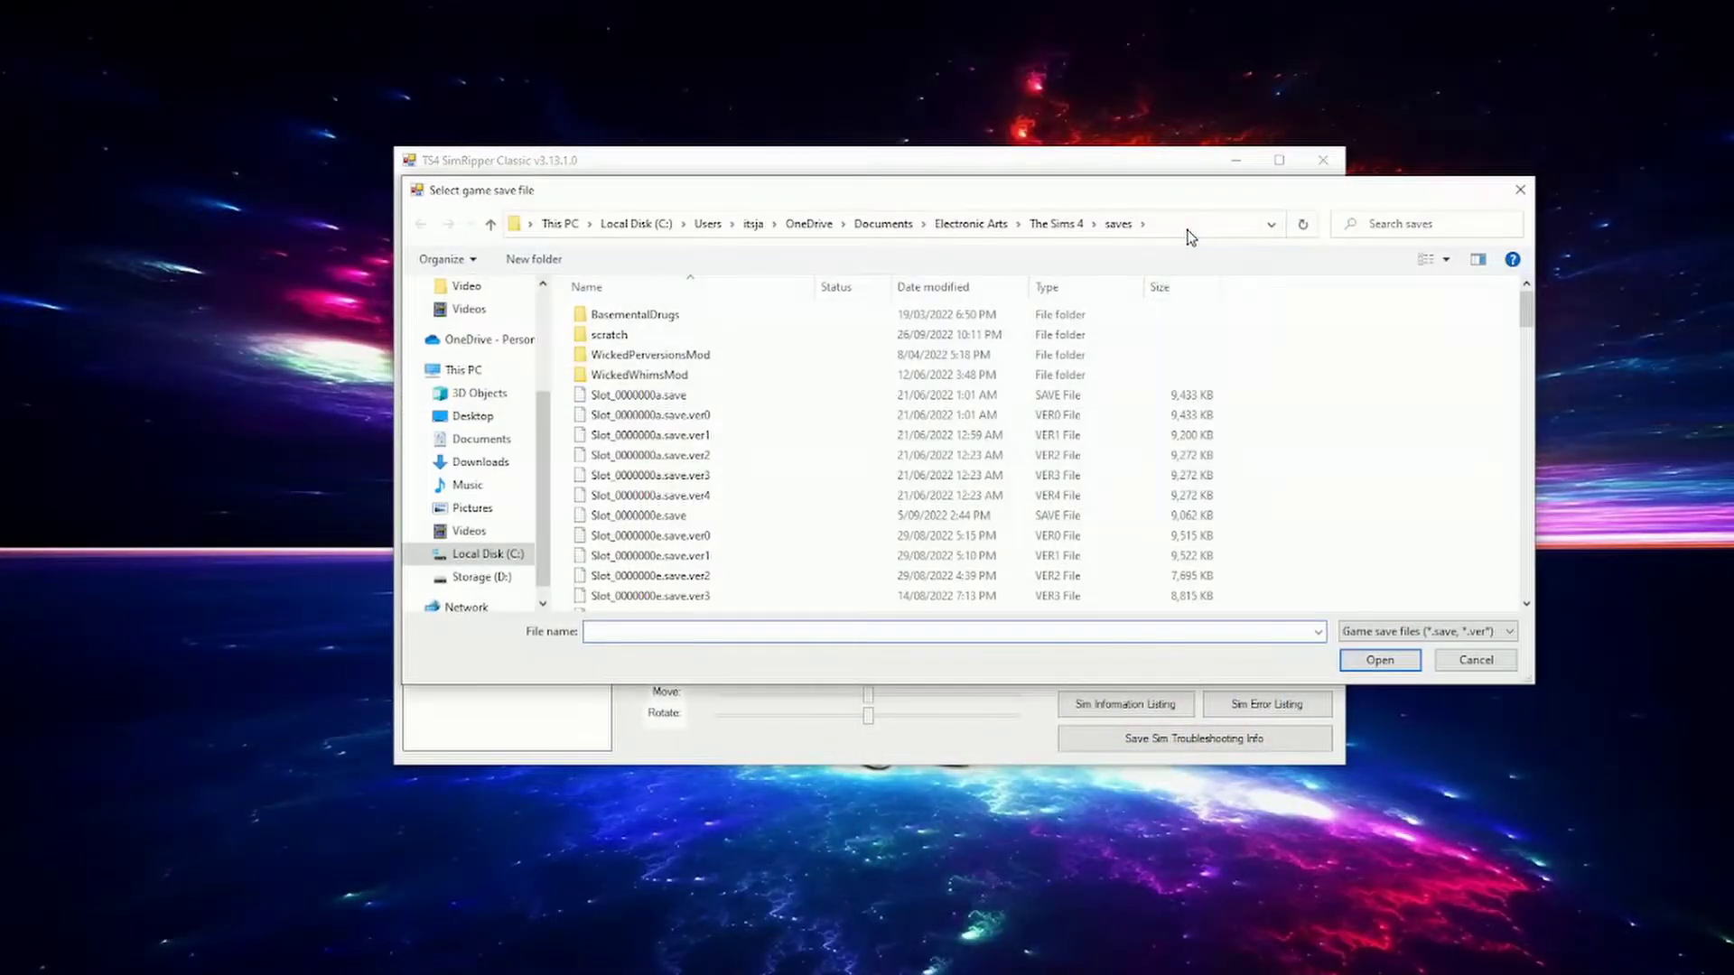
scroll(727, 522, down, 4)
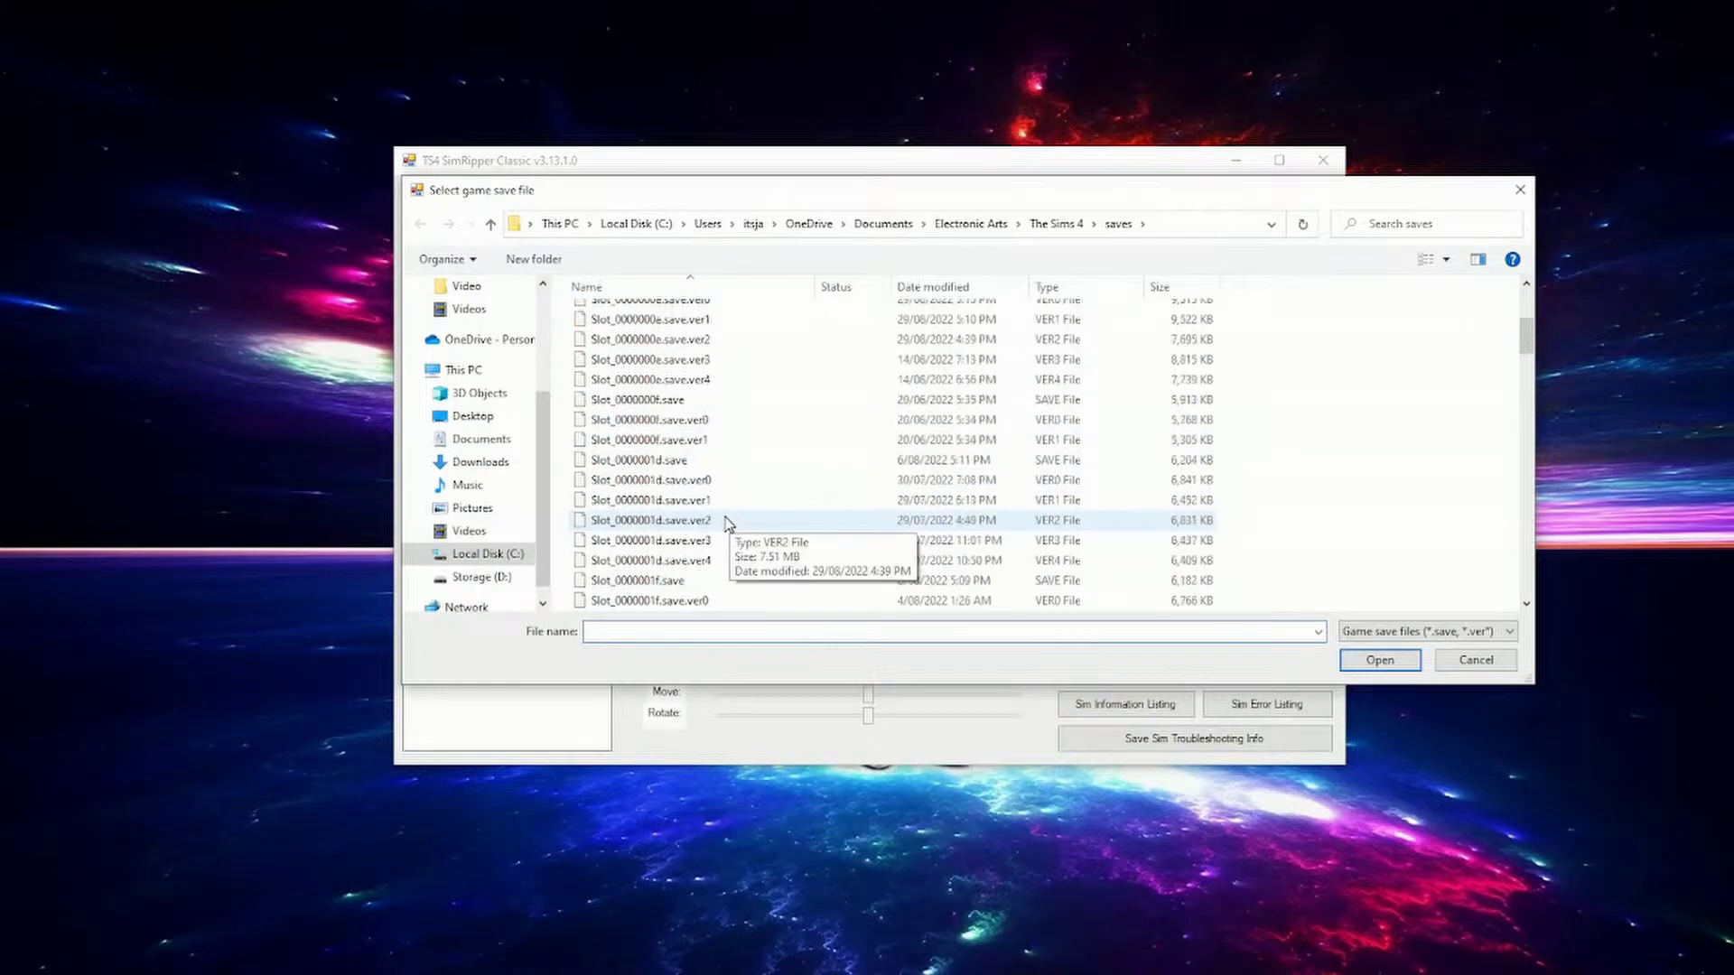
scroll(723, 522, down, 3)
scroll(709, 522, down, 3)
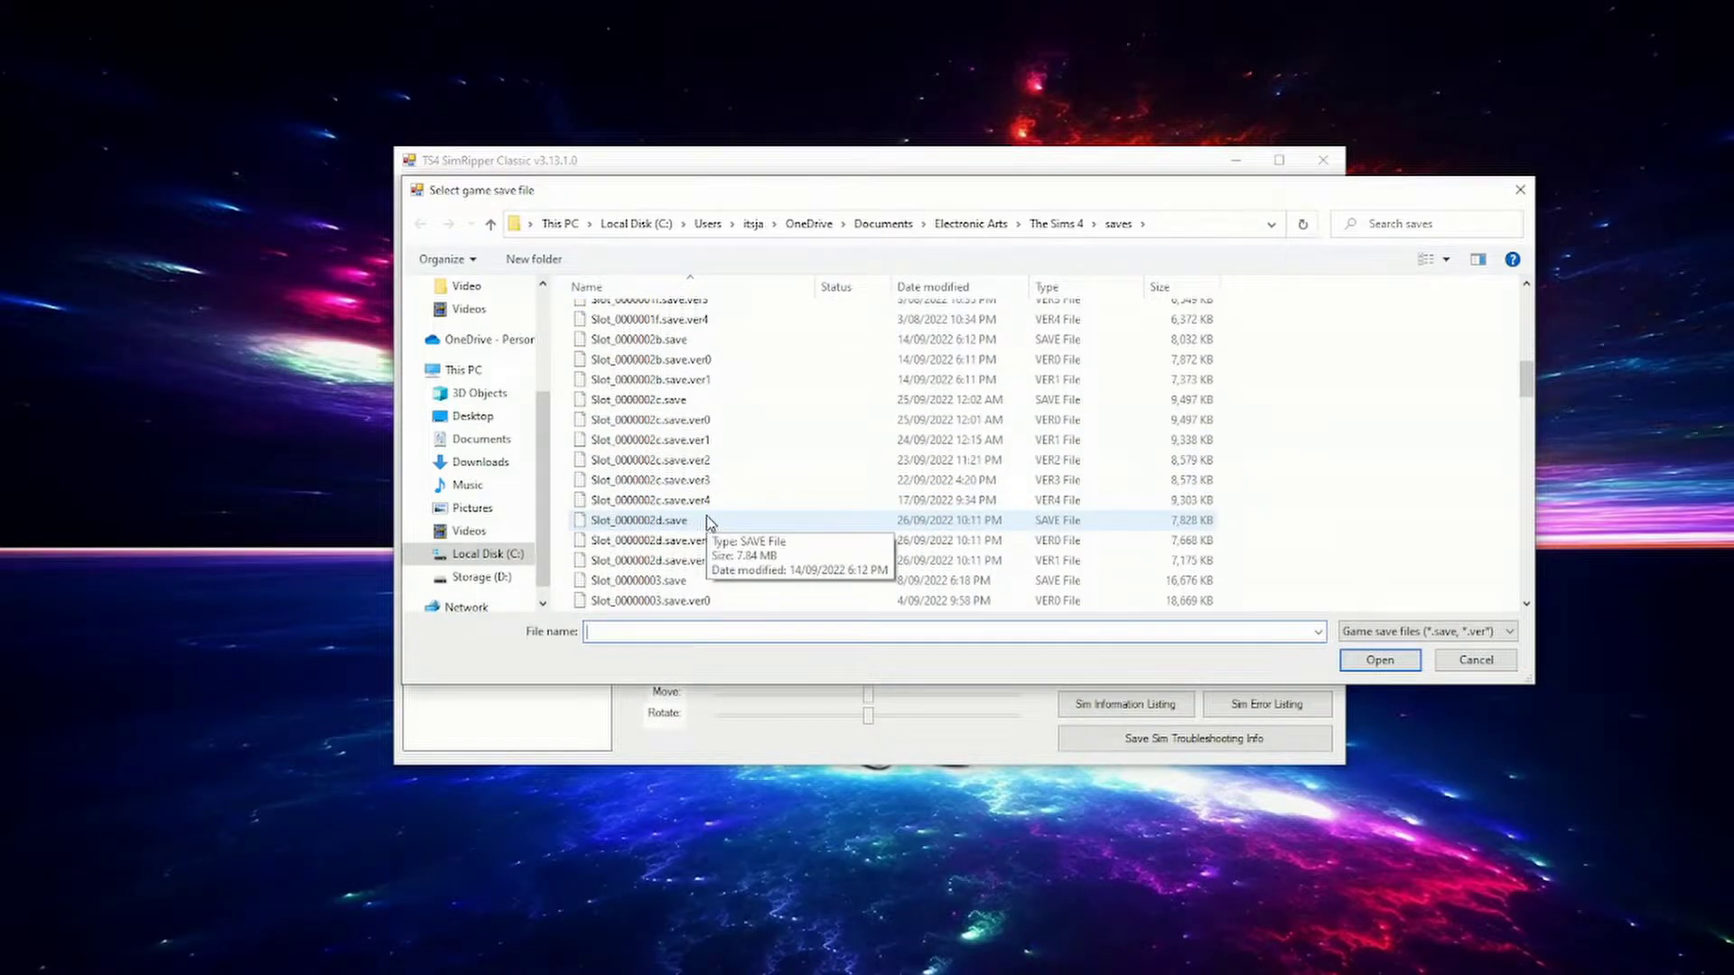
click(666, 528)
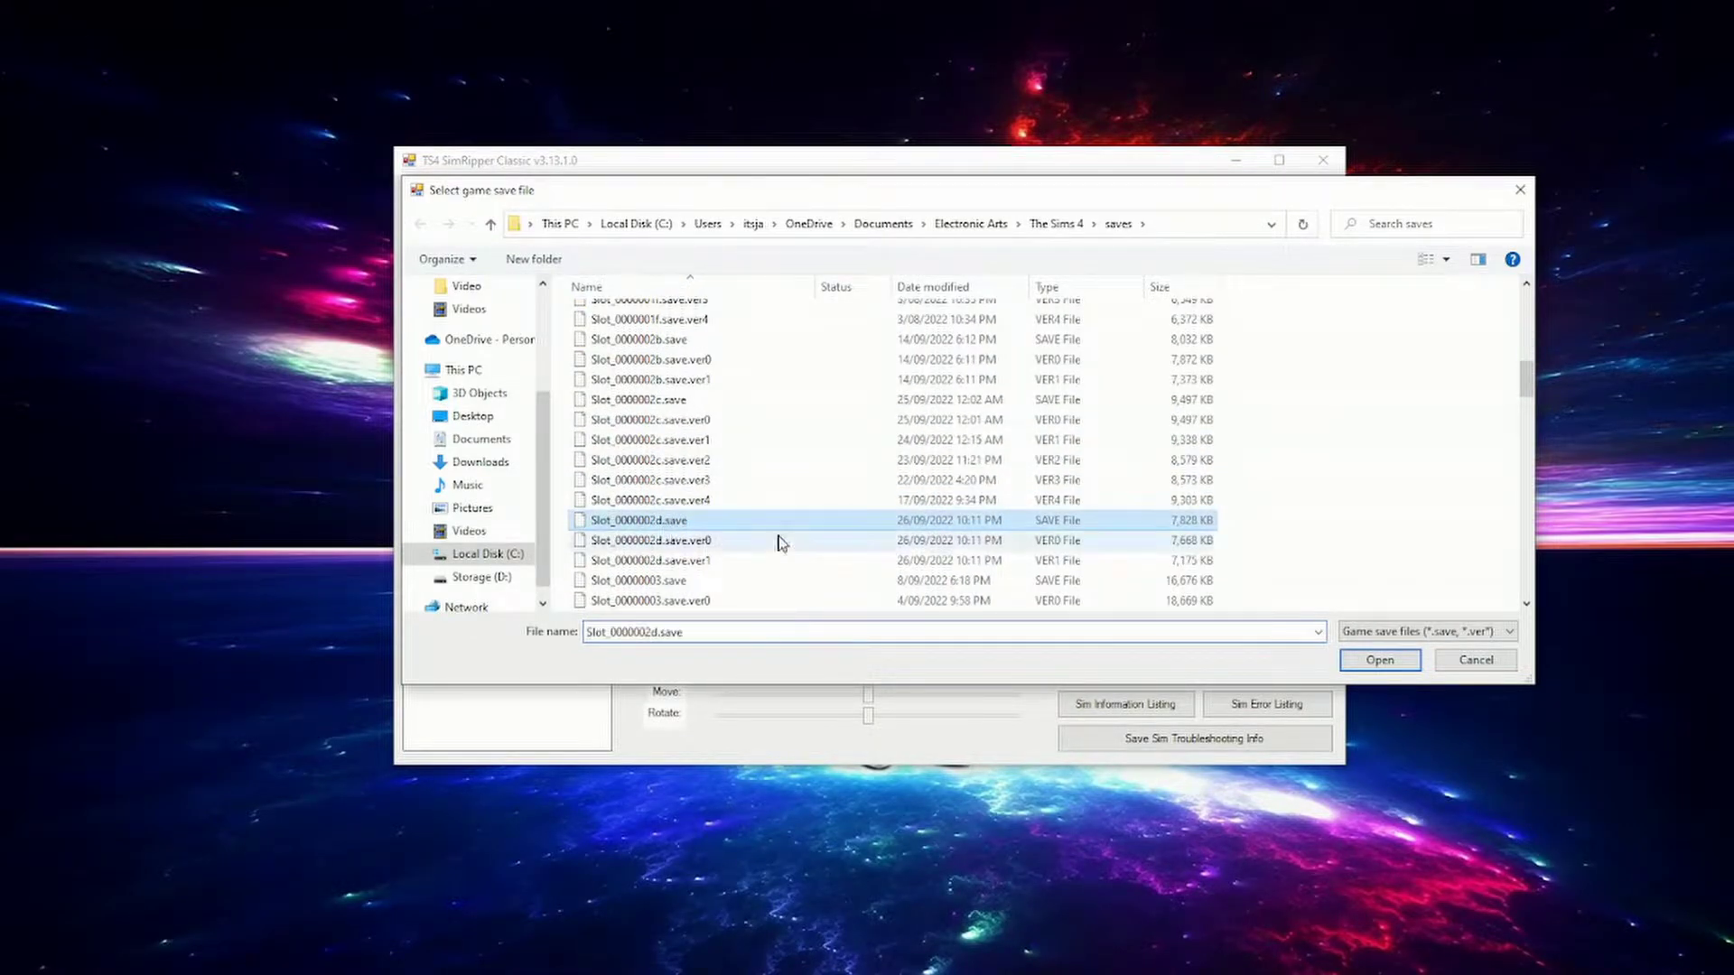
click(1374, 663)
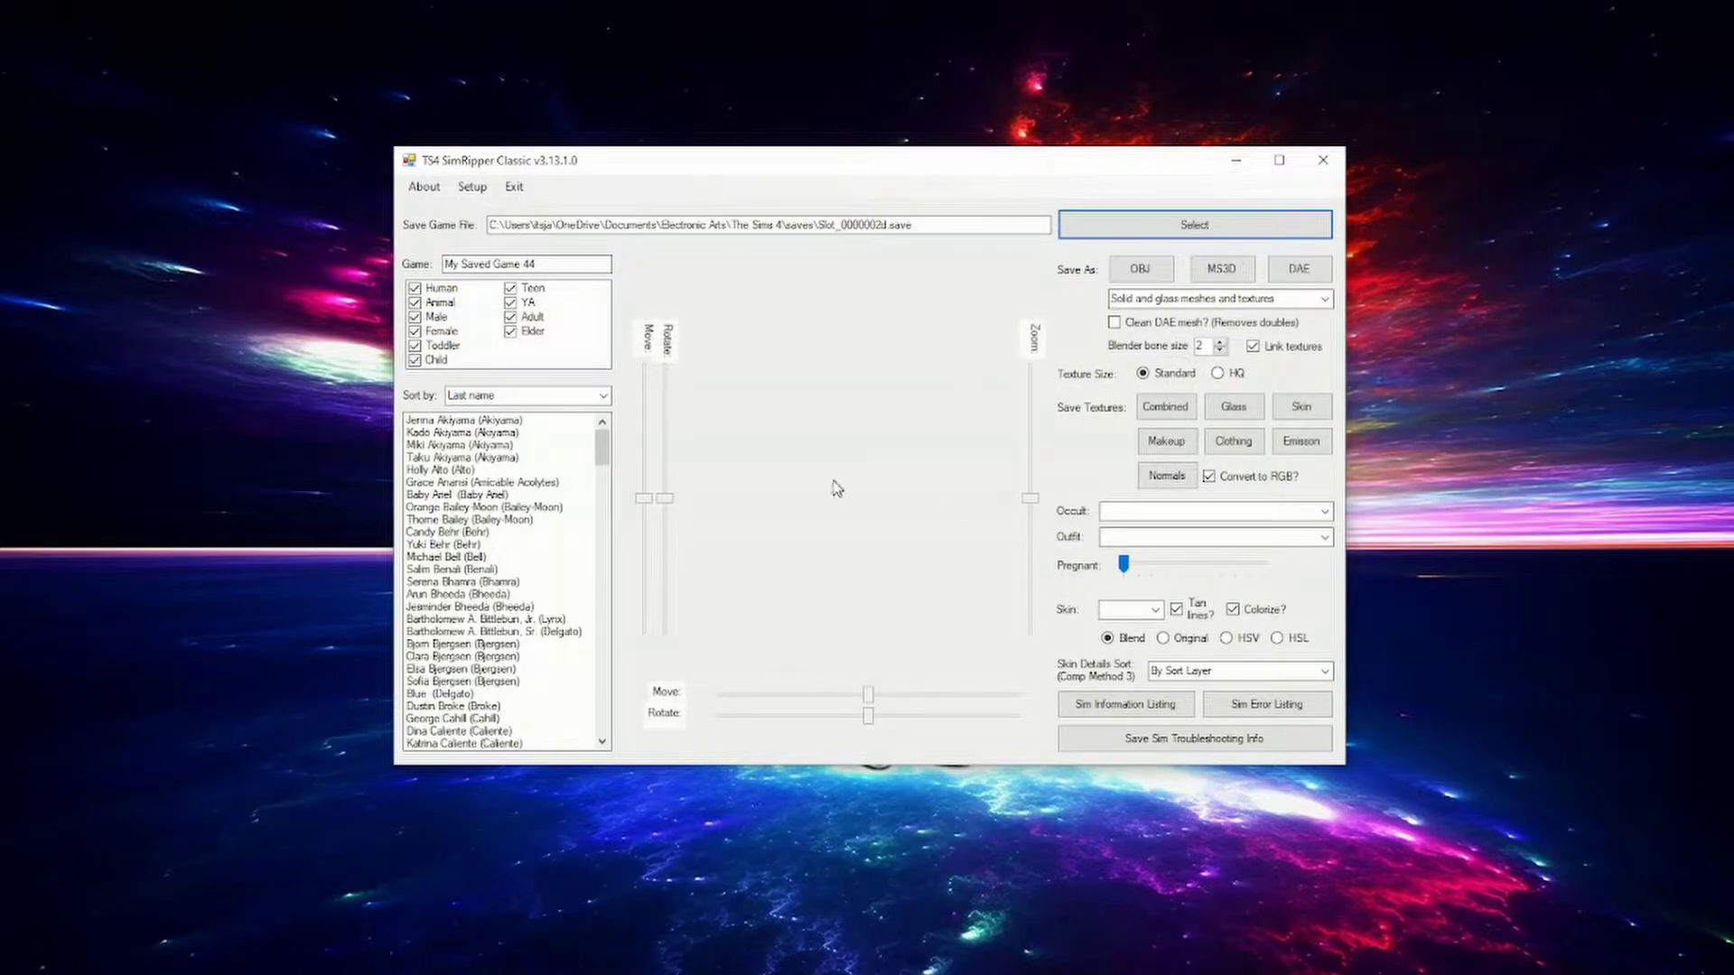
Step: Sort the sims by first name and preview the chosen sim's 3D model
click(602, 396)
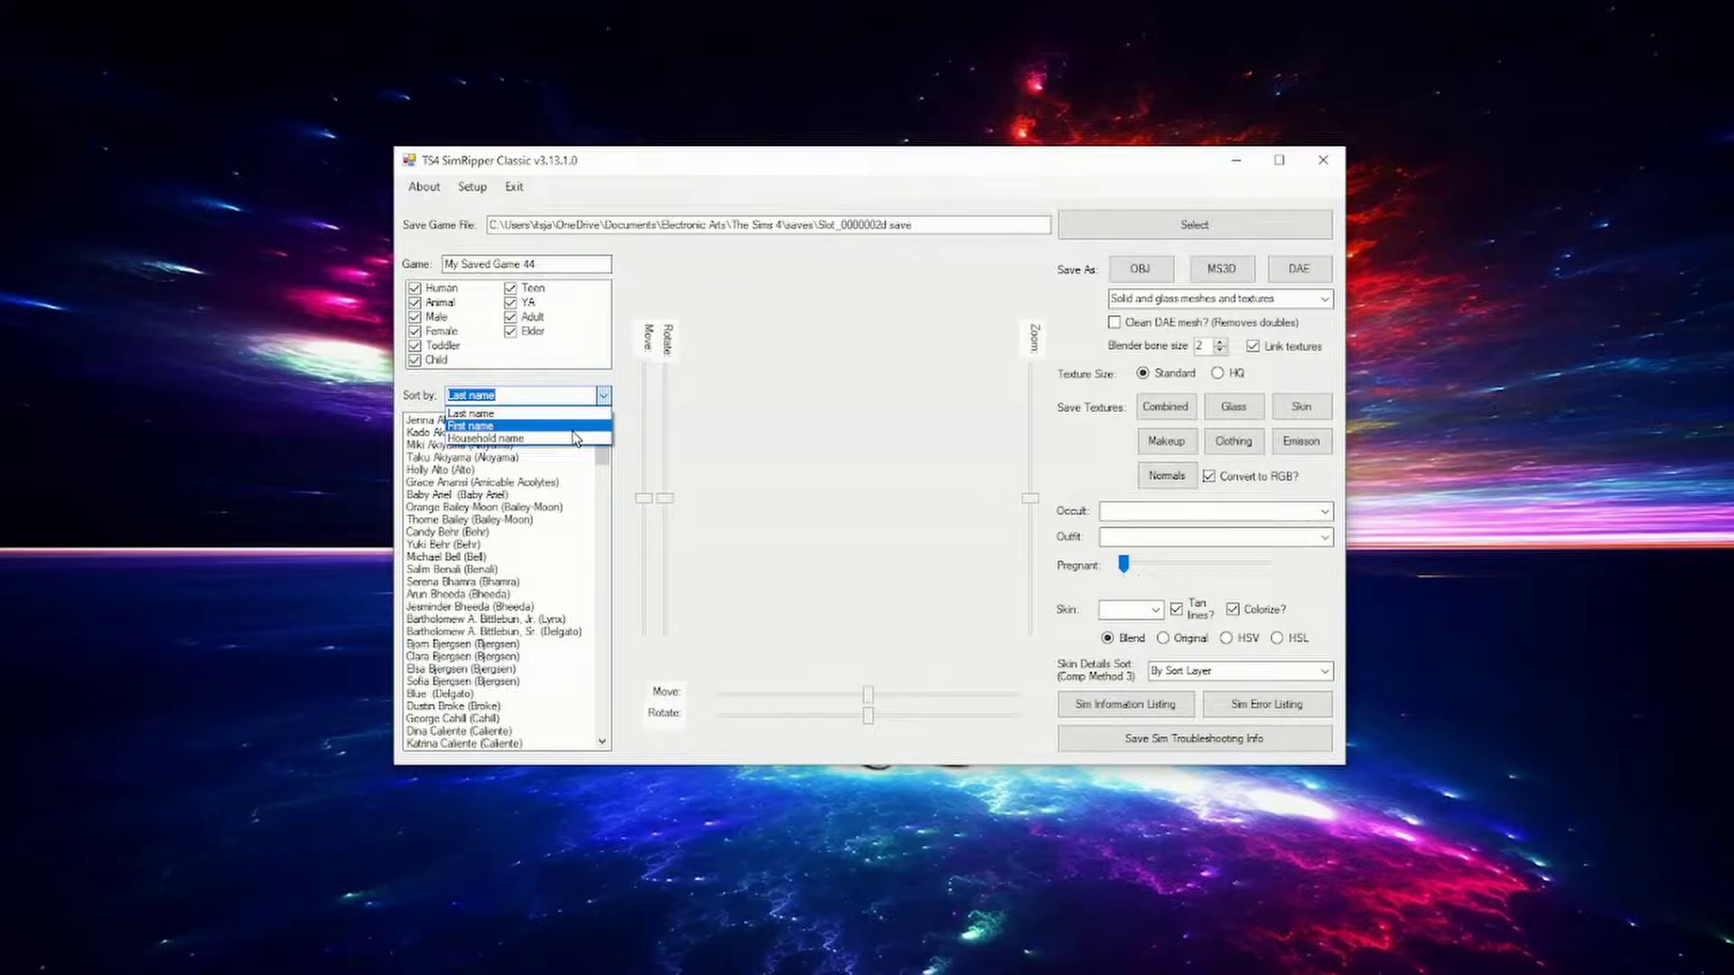
click(573, 429)
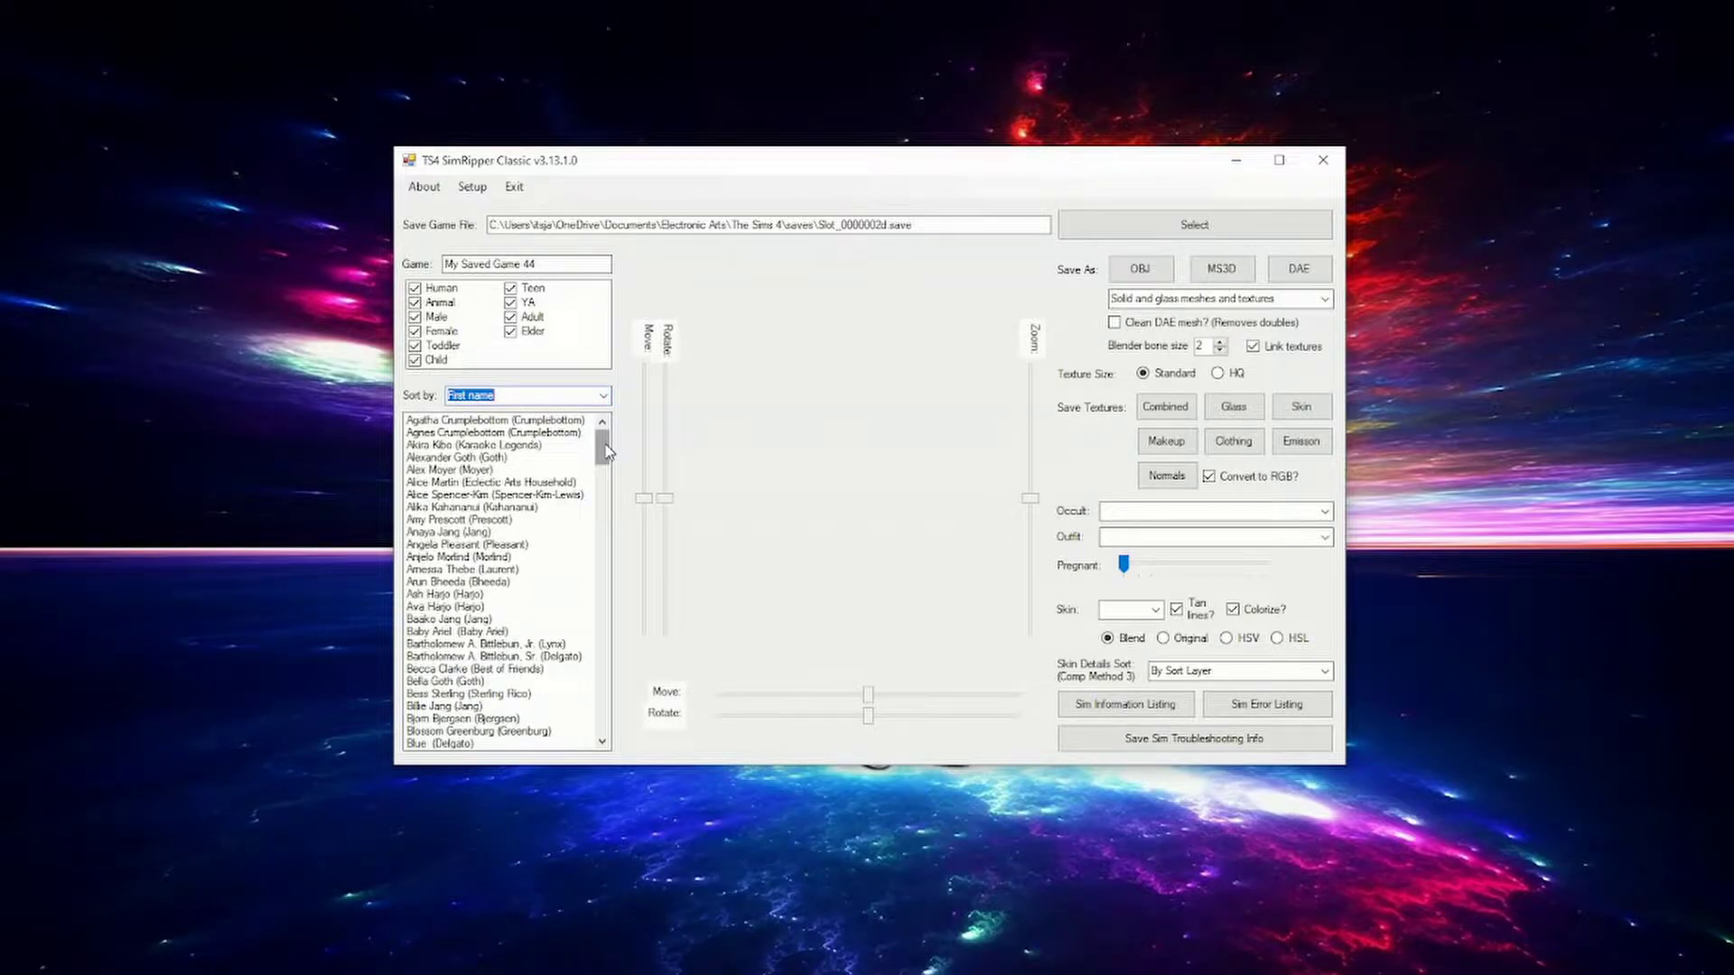
drag(605, 452, 590, 698)
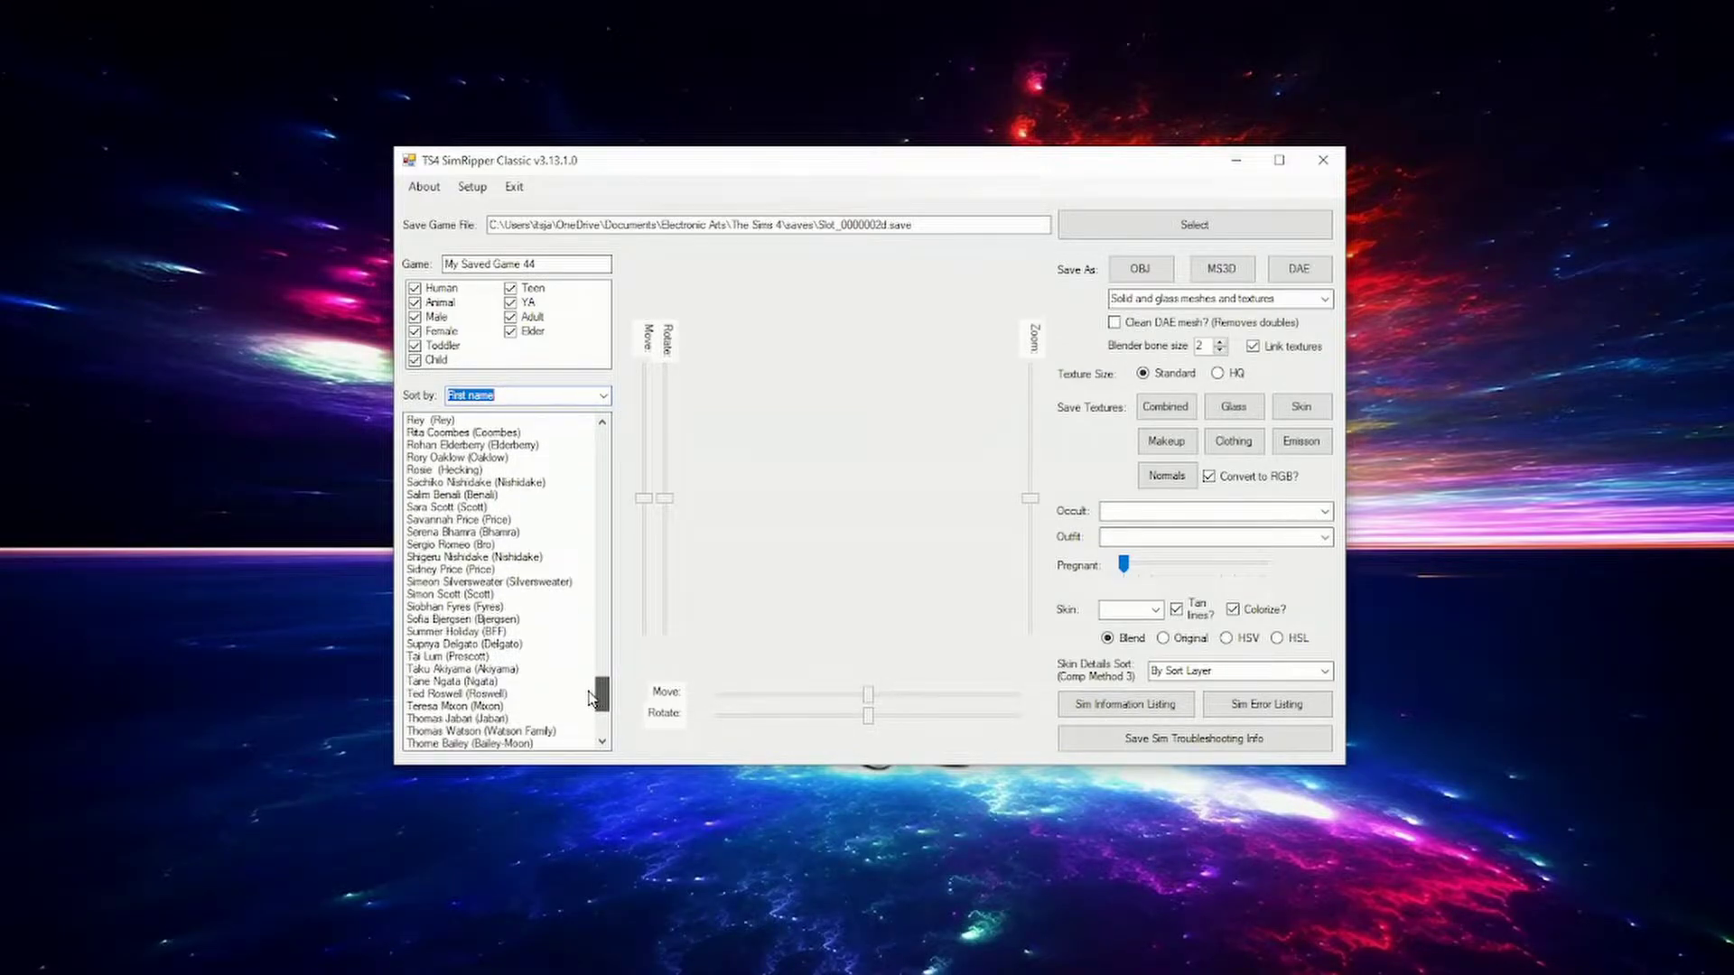
click(488, 707)
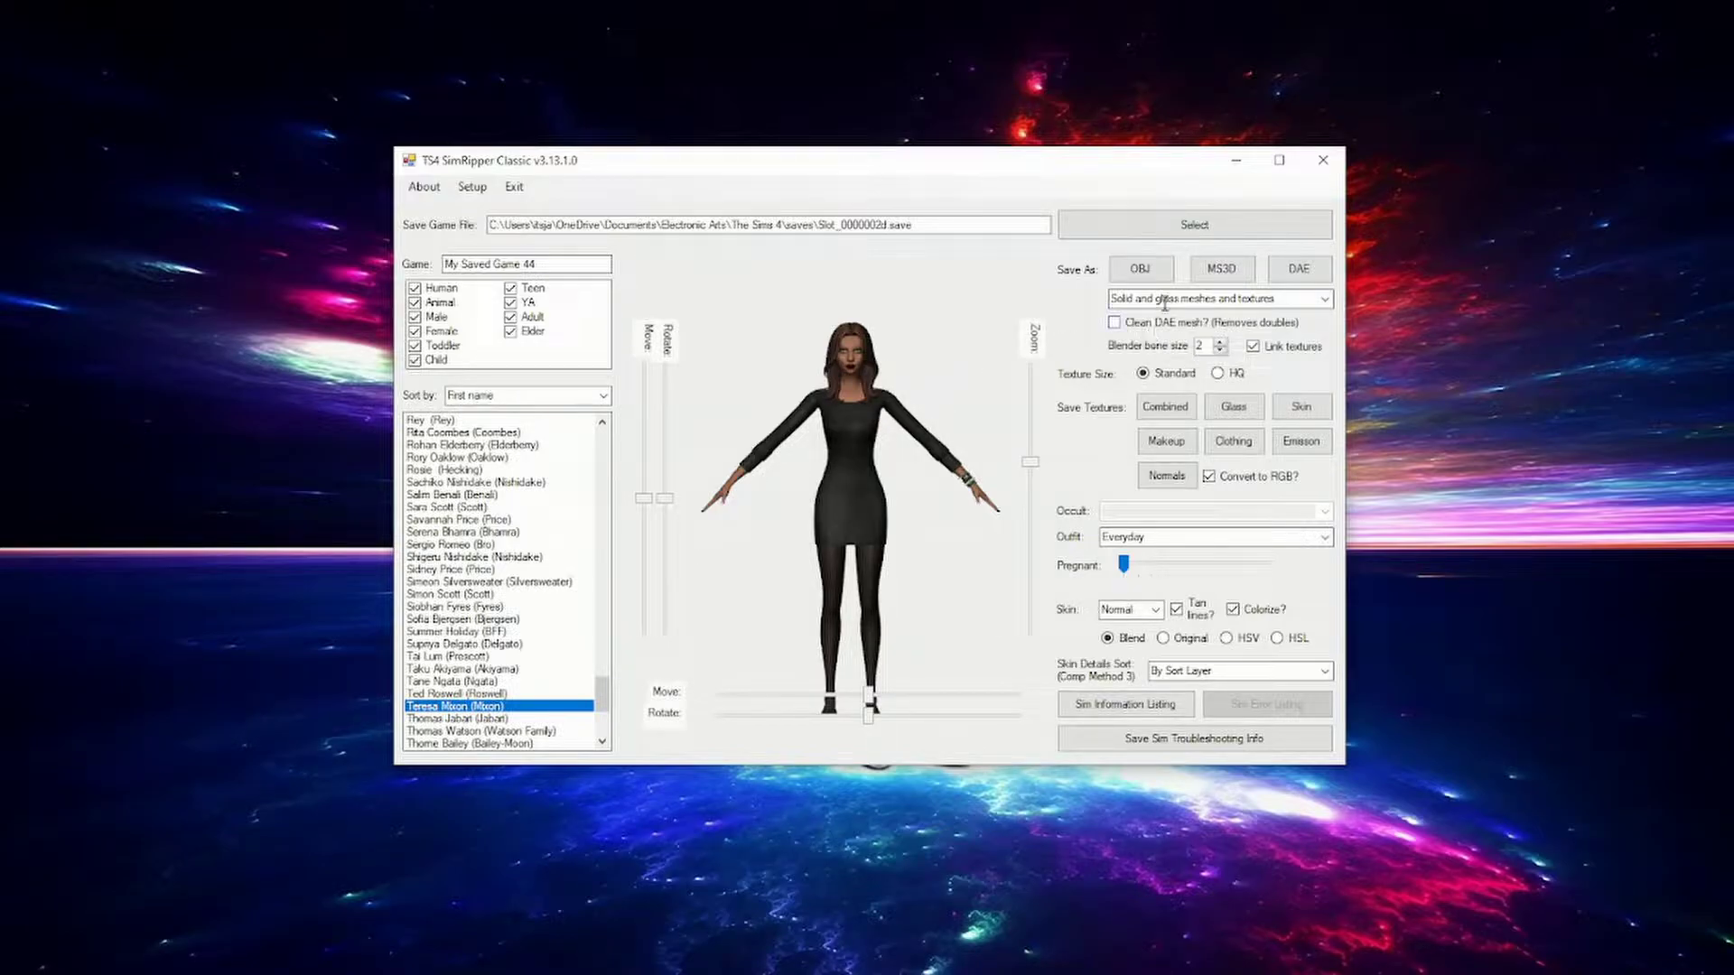
click(1324, 299)
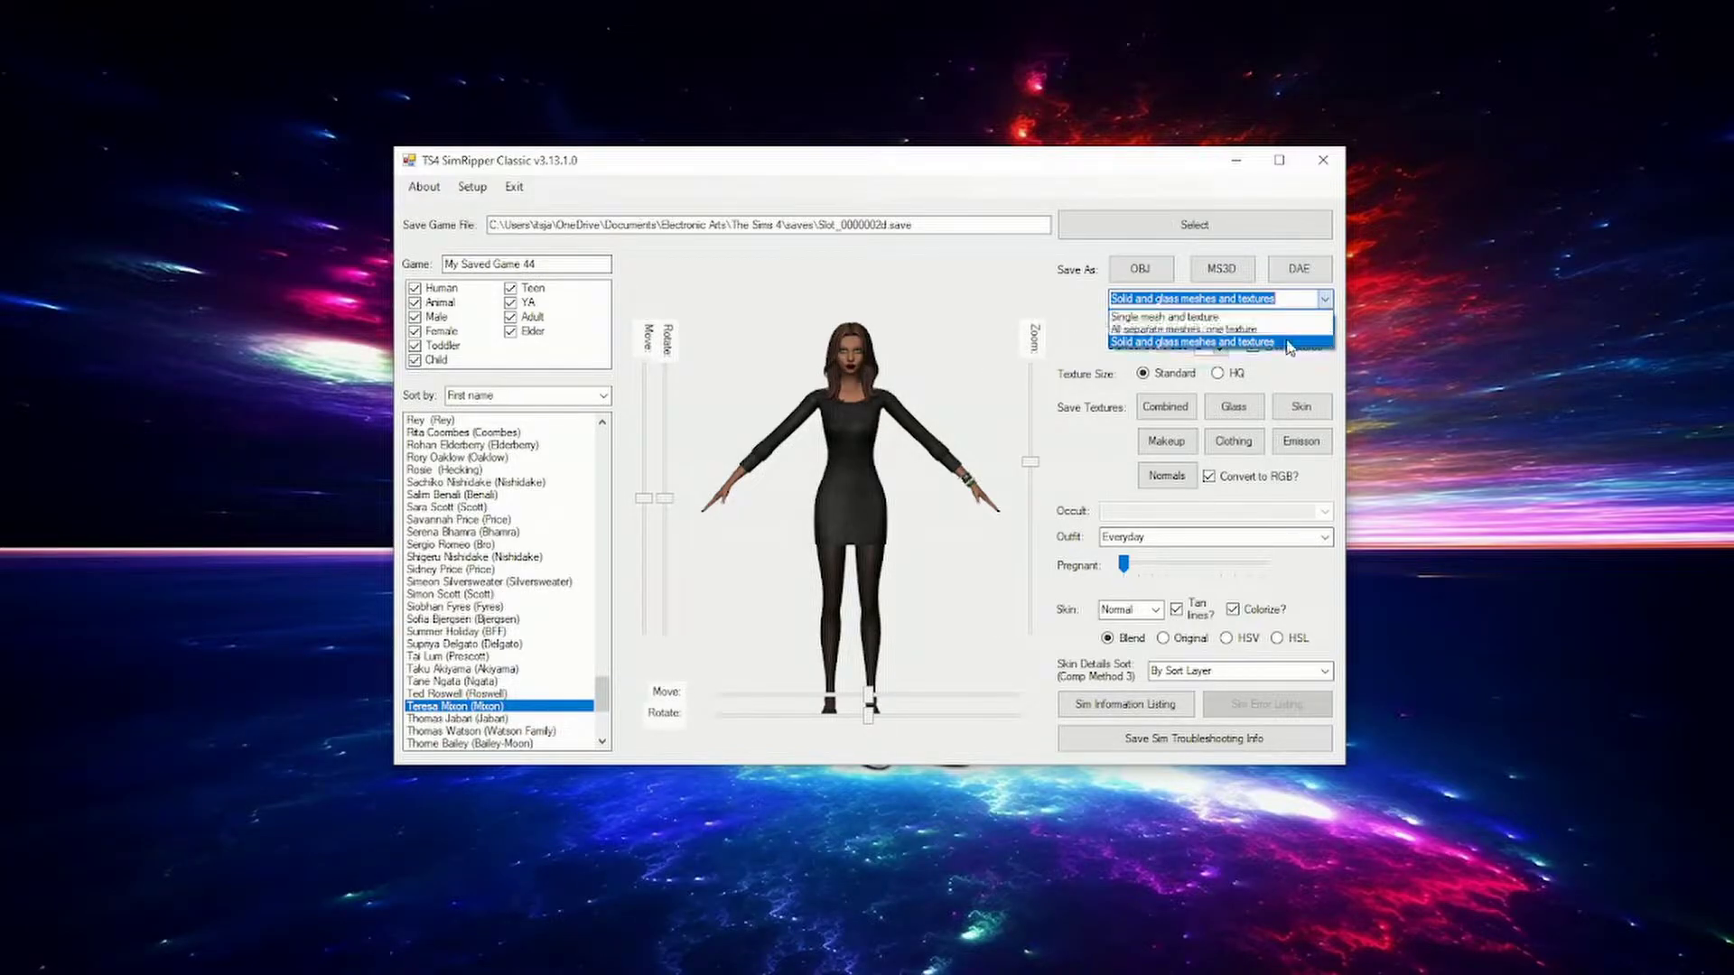
click(1290, 343)
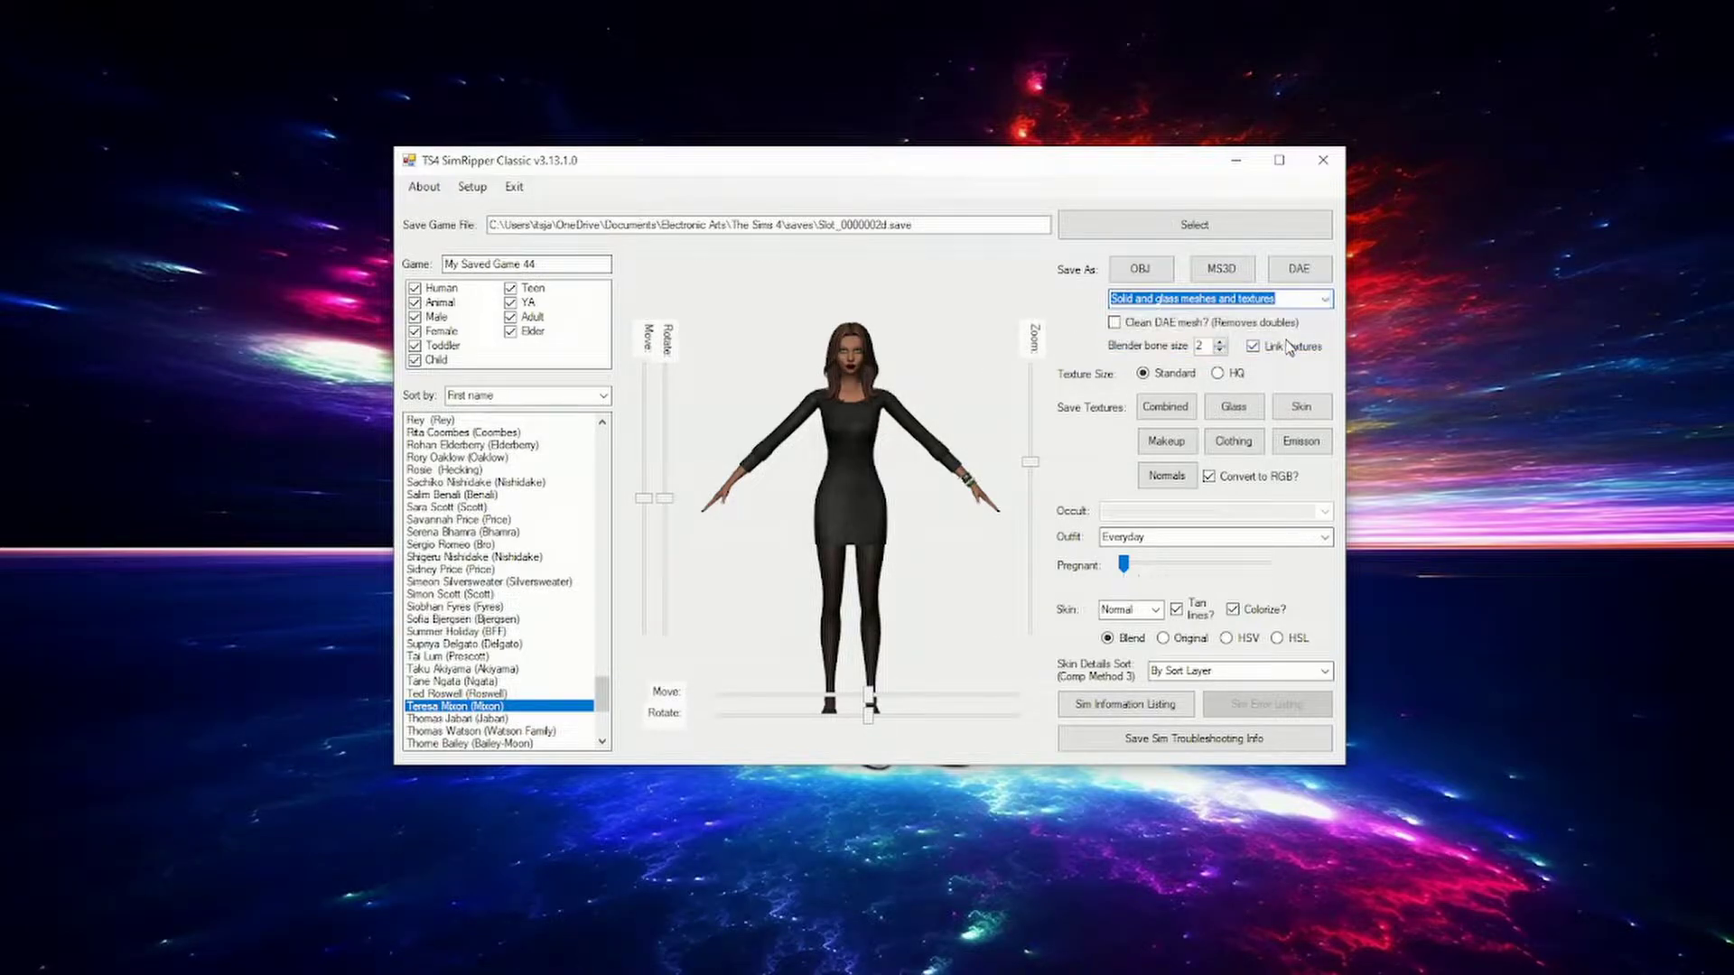
click(1221, 411)
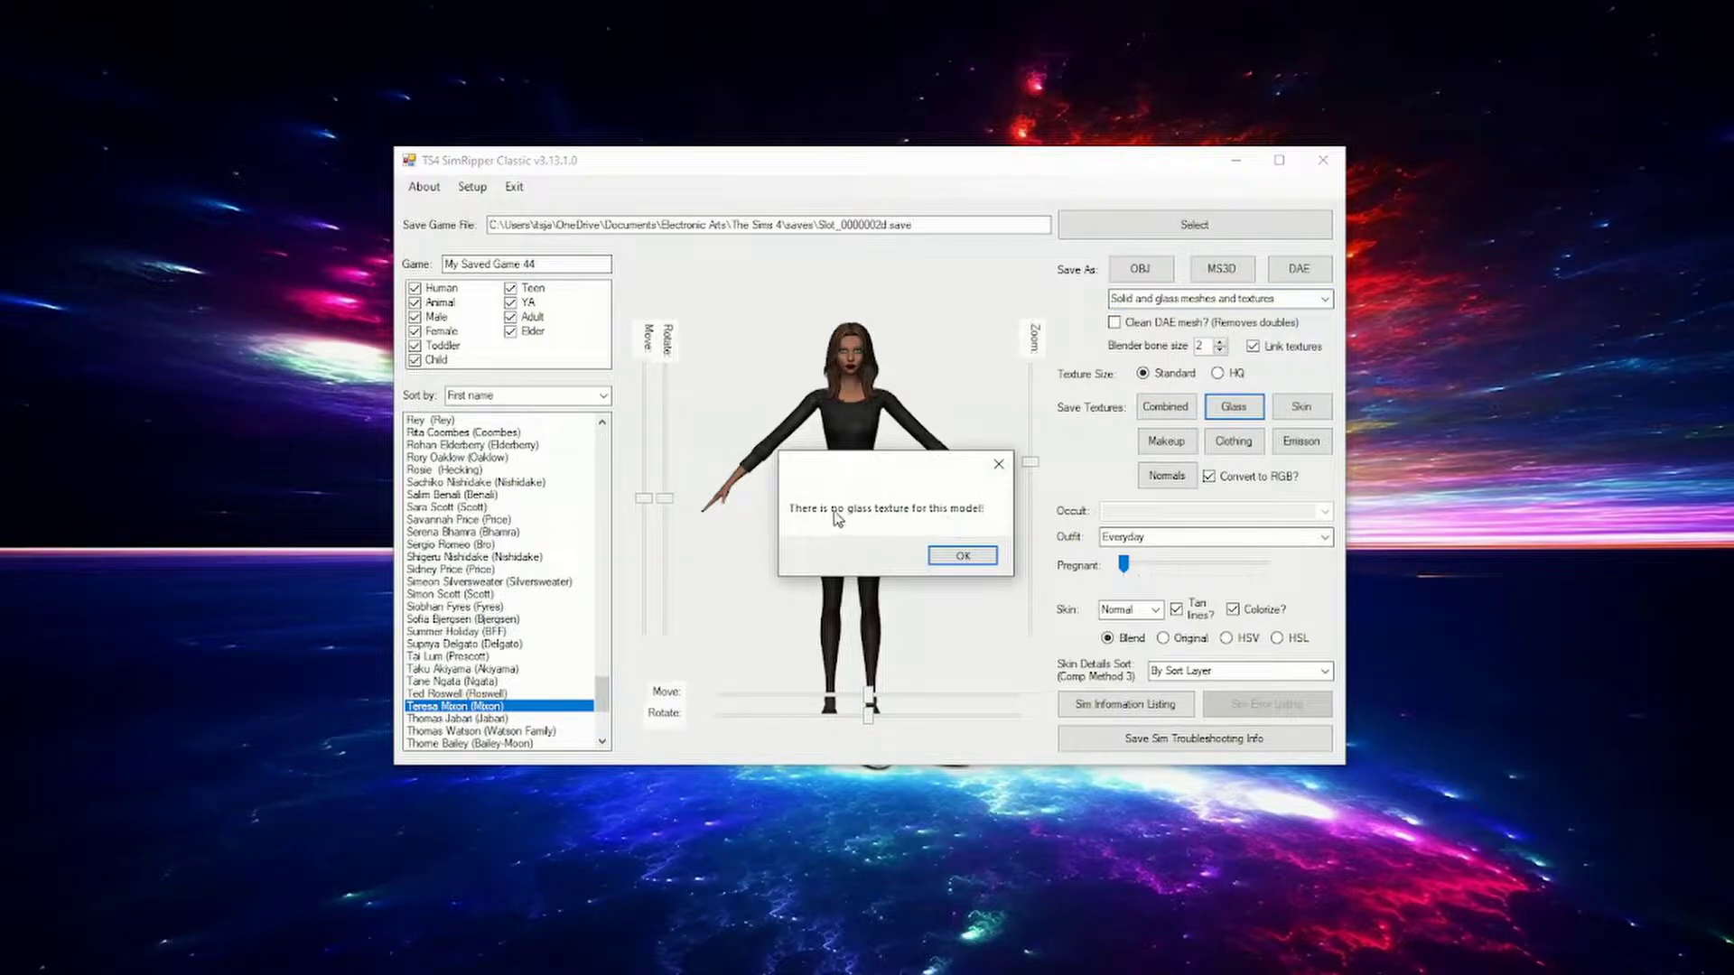
click(960, 557)
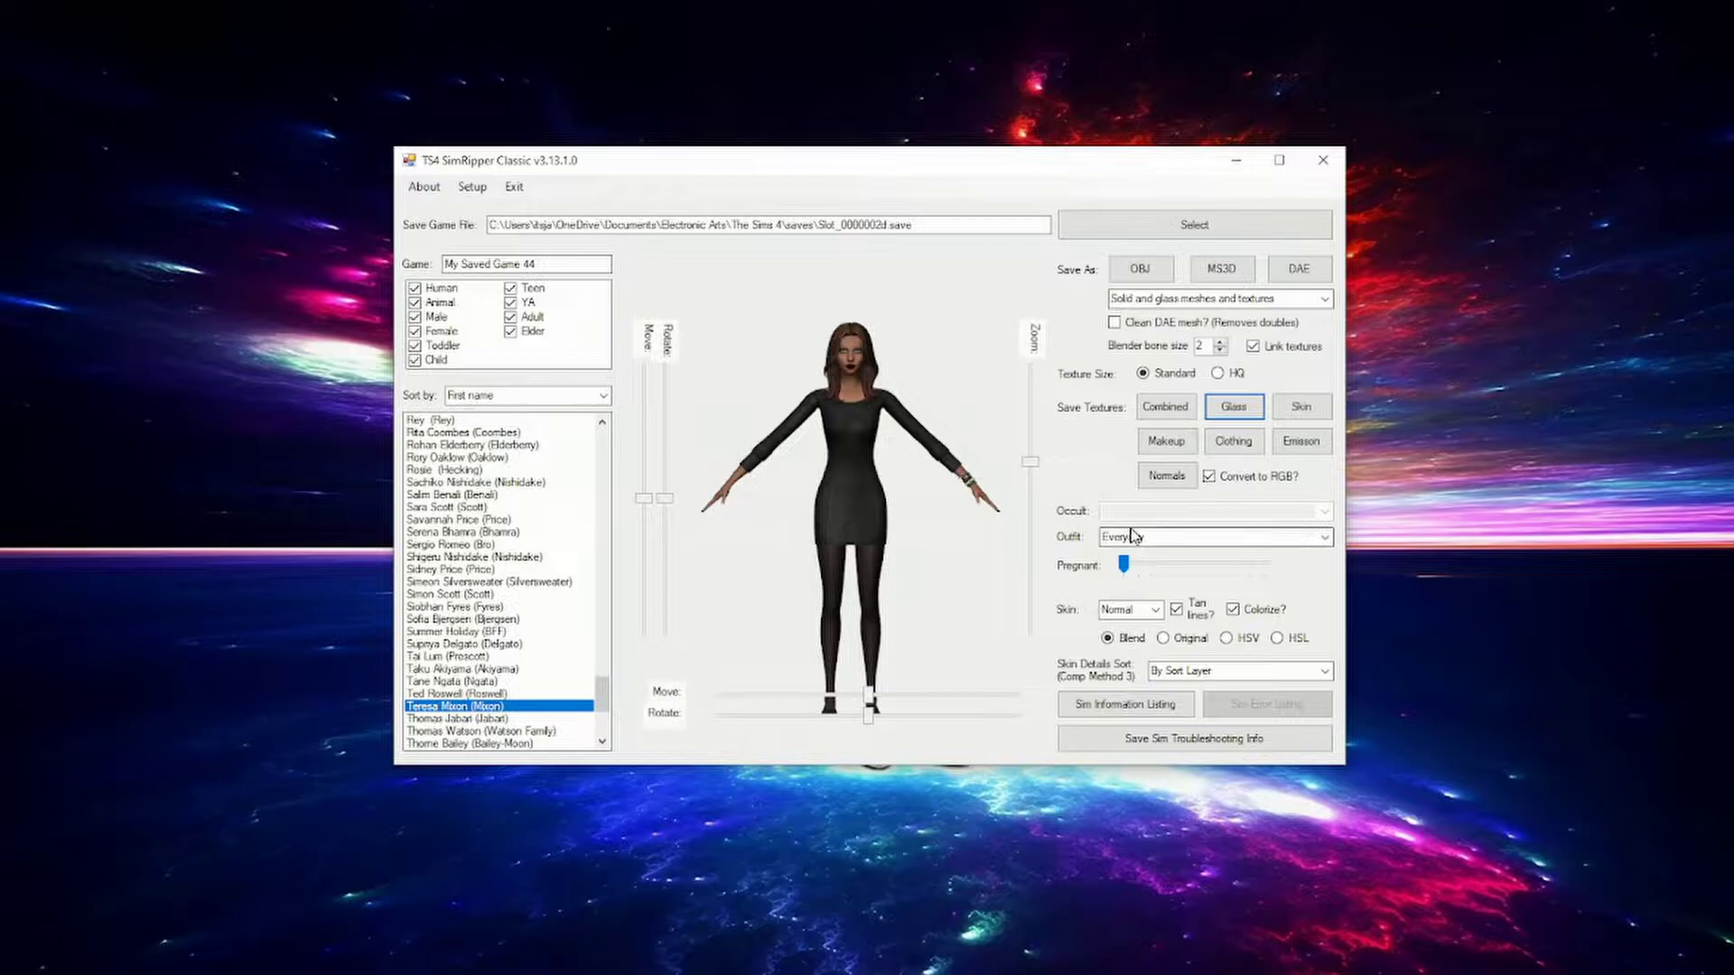
click(1324, 538)
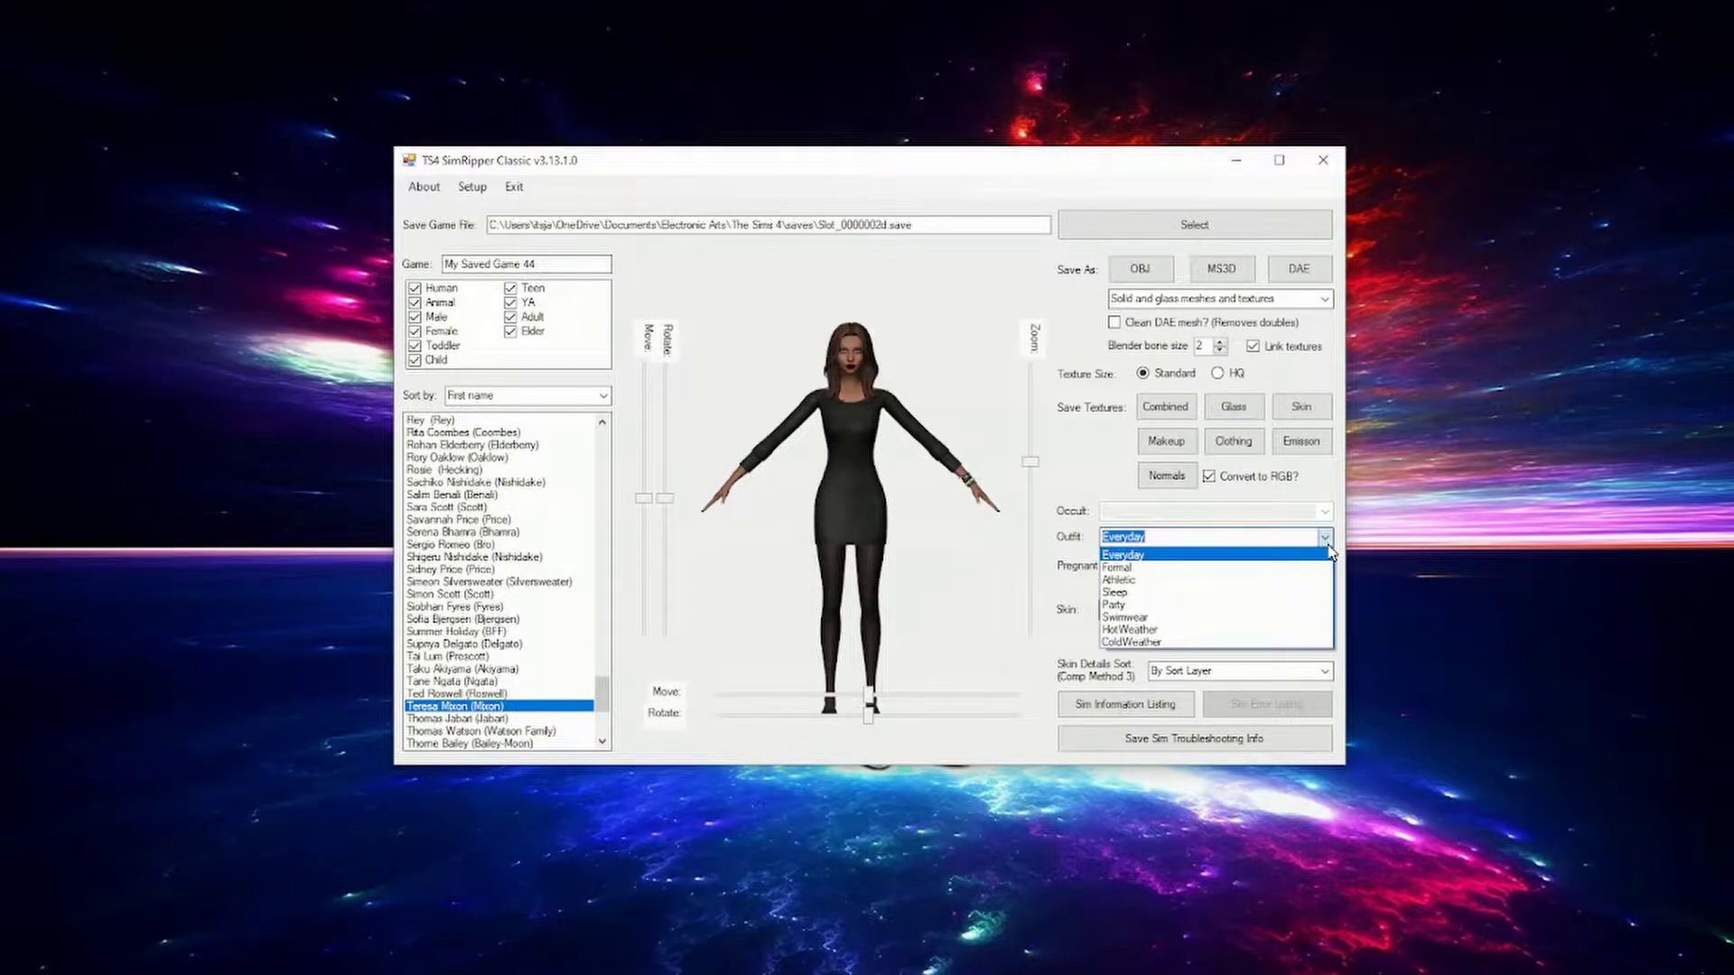
click(1328, 551)
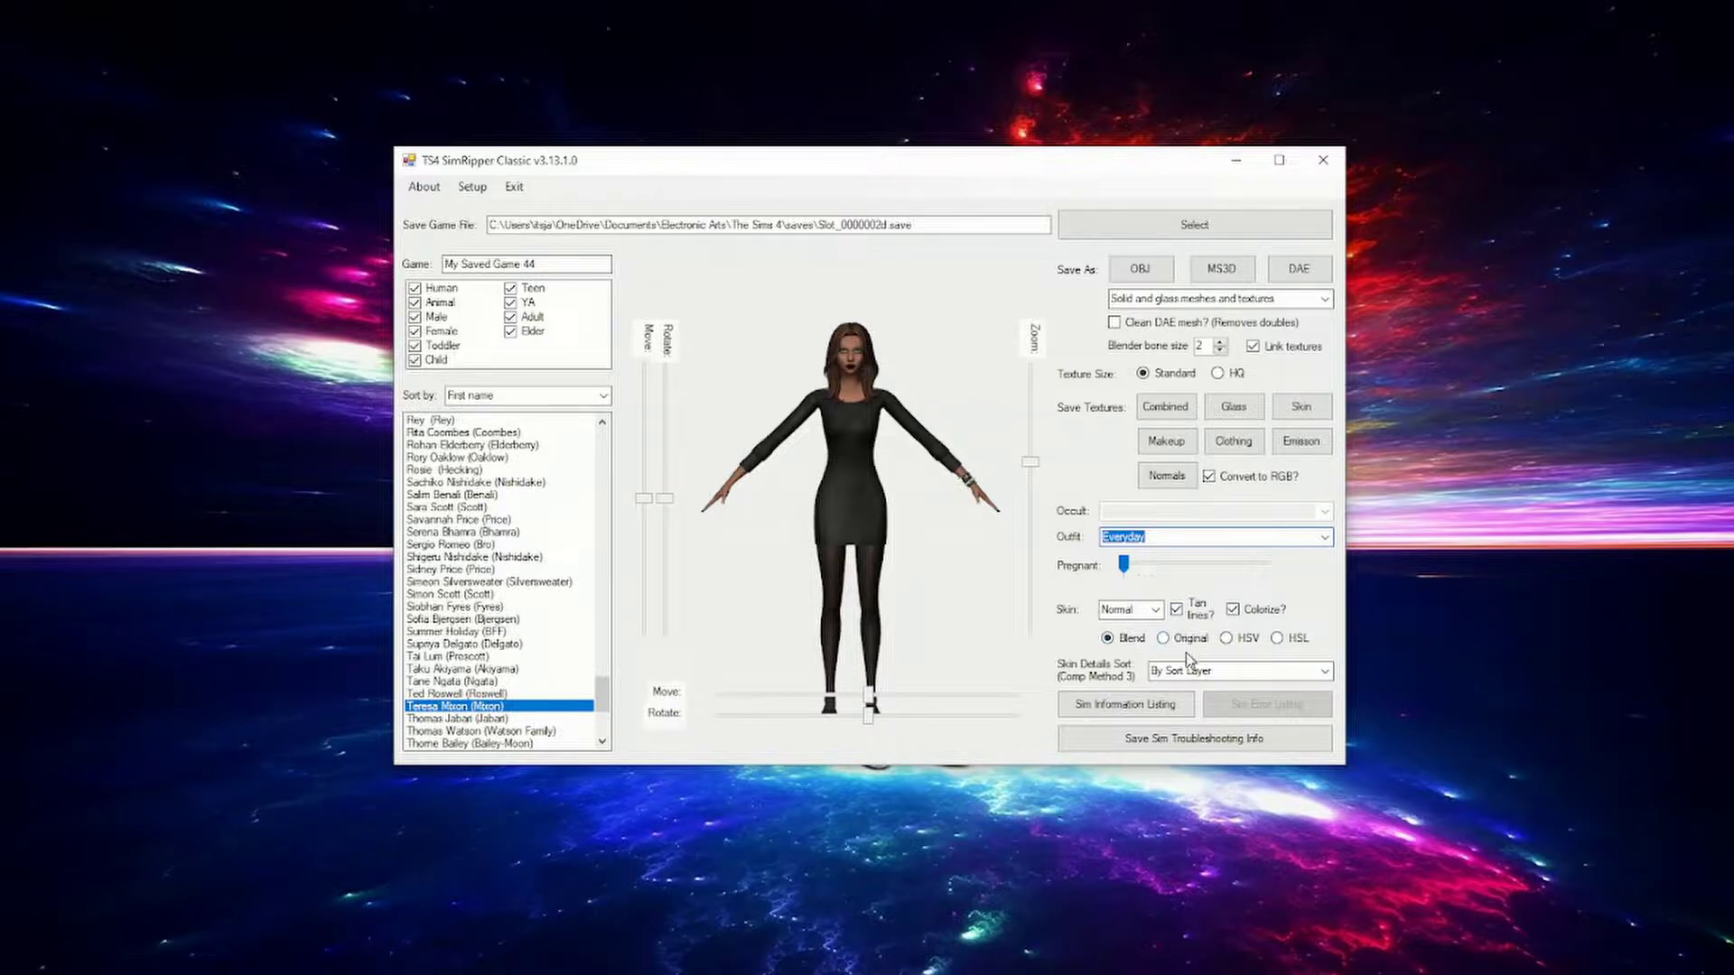
click(1173, 700)
Step: Save the sim as a Collada DAE file in Desktop > New B Scene
click(1309, 274)
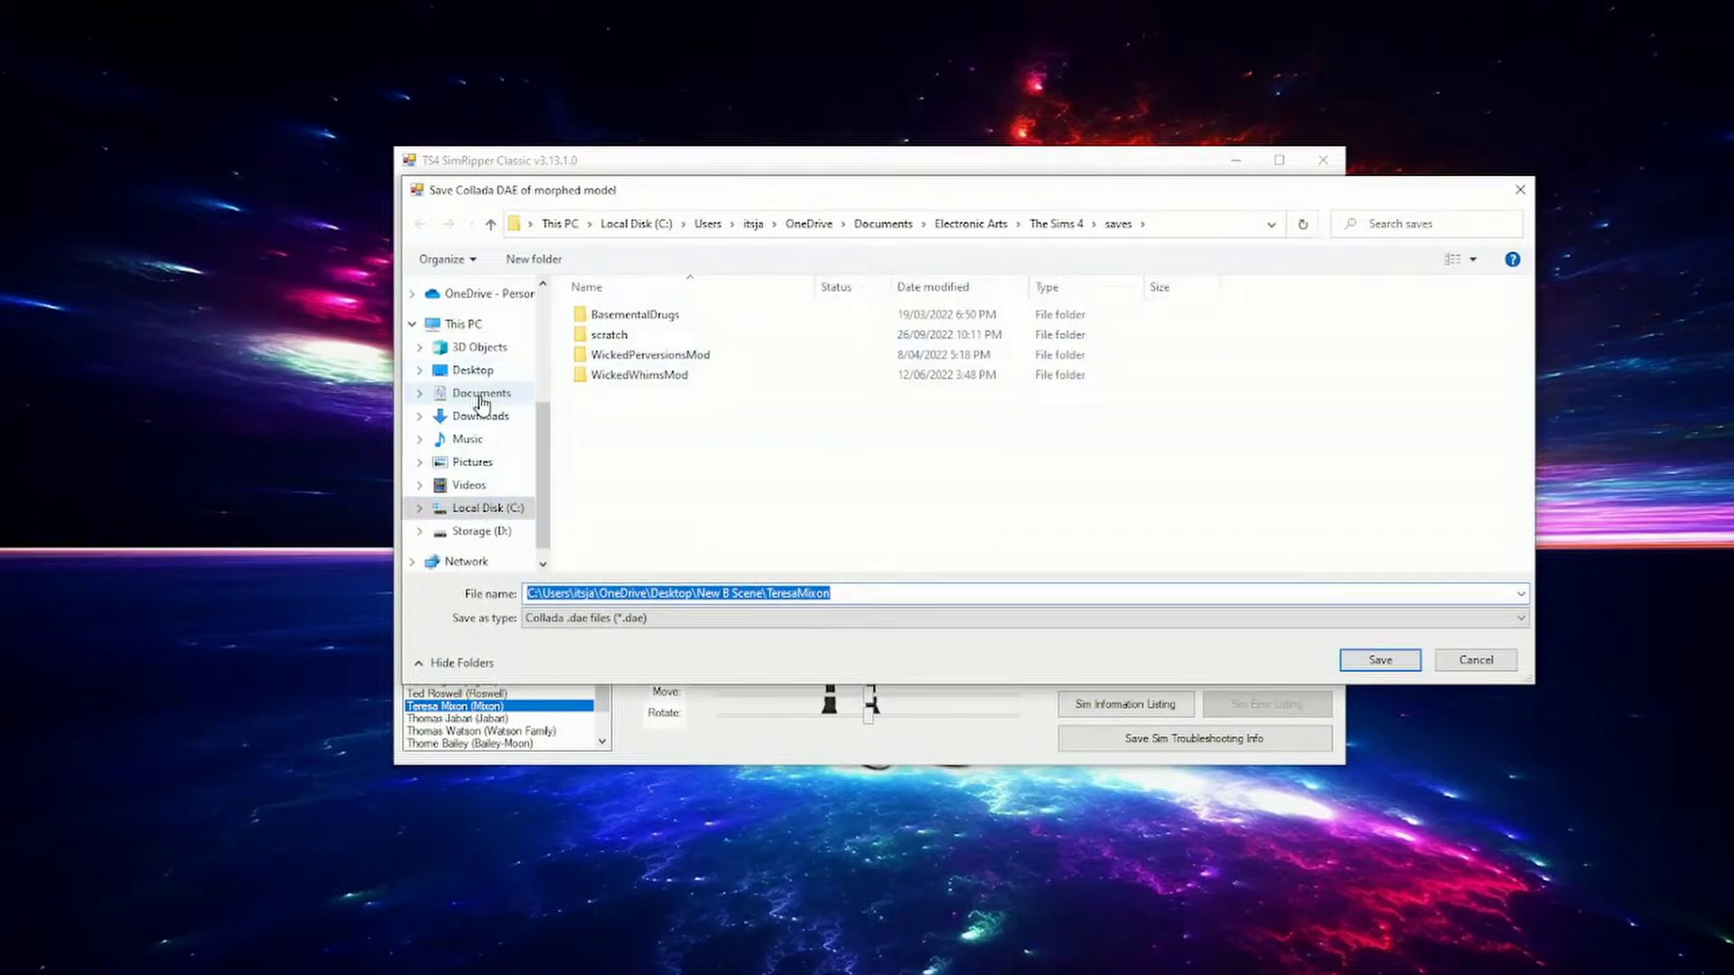
click(479, 347)
click(485, 371)
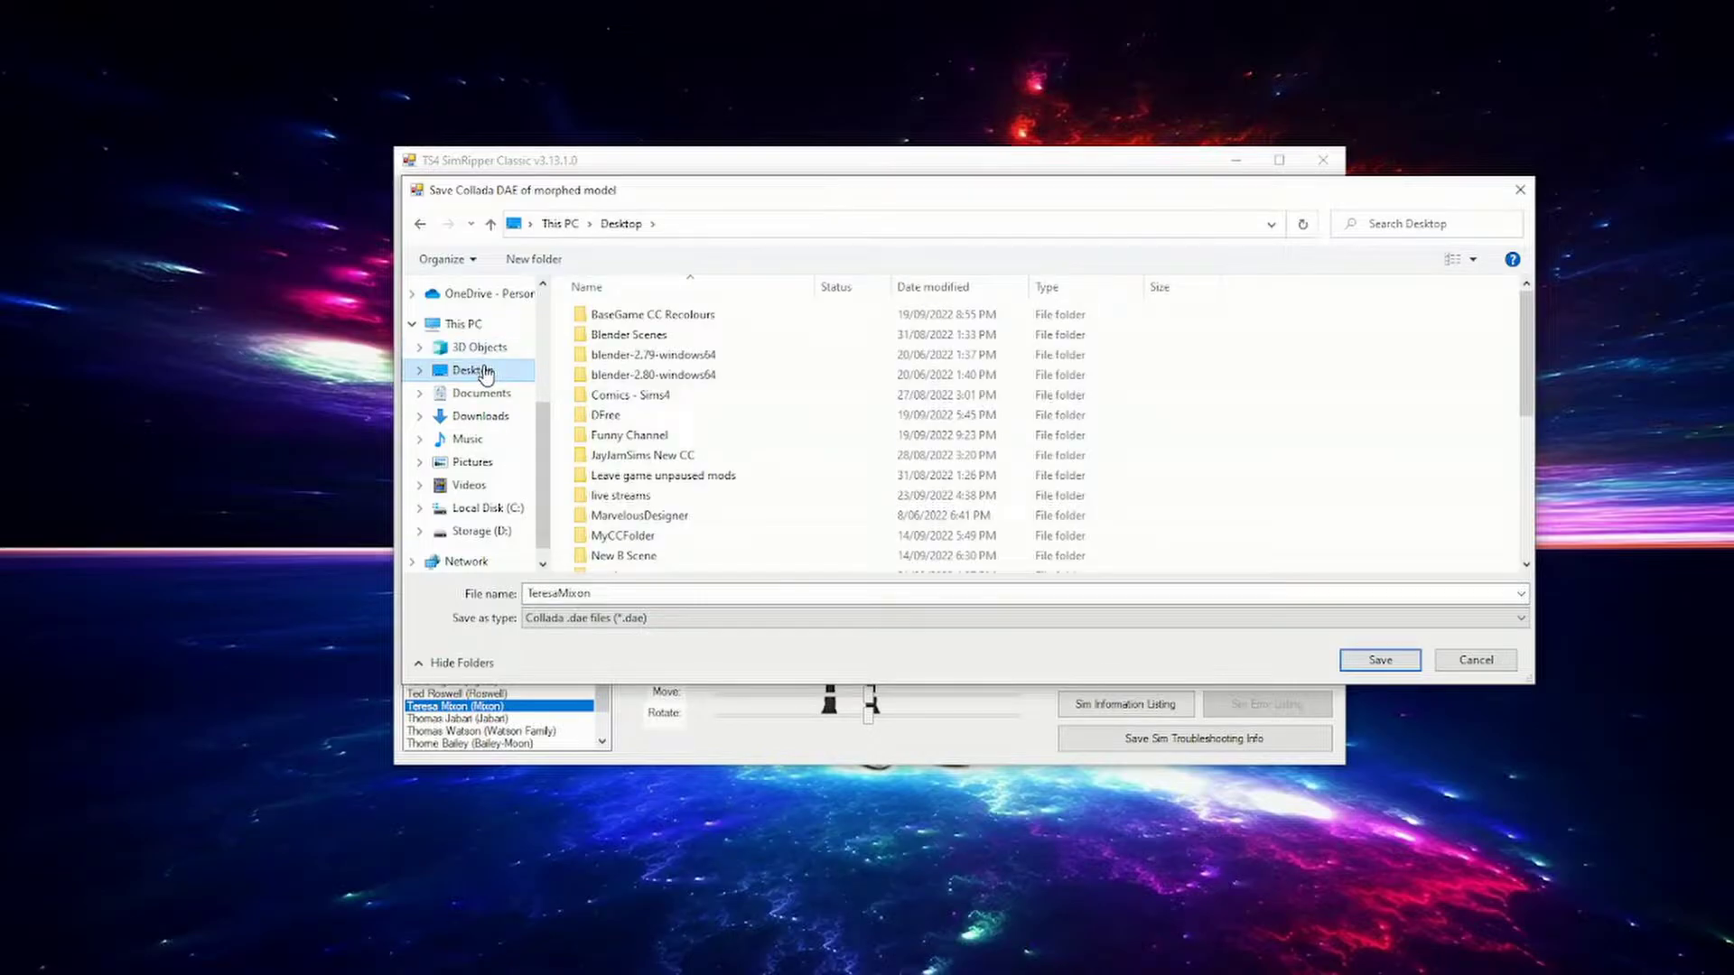
drag(728, 199, 587, 726)
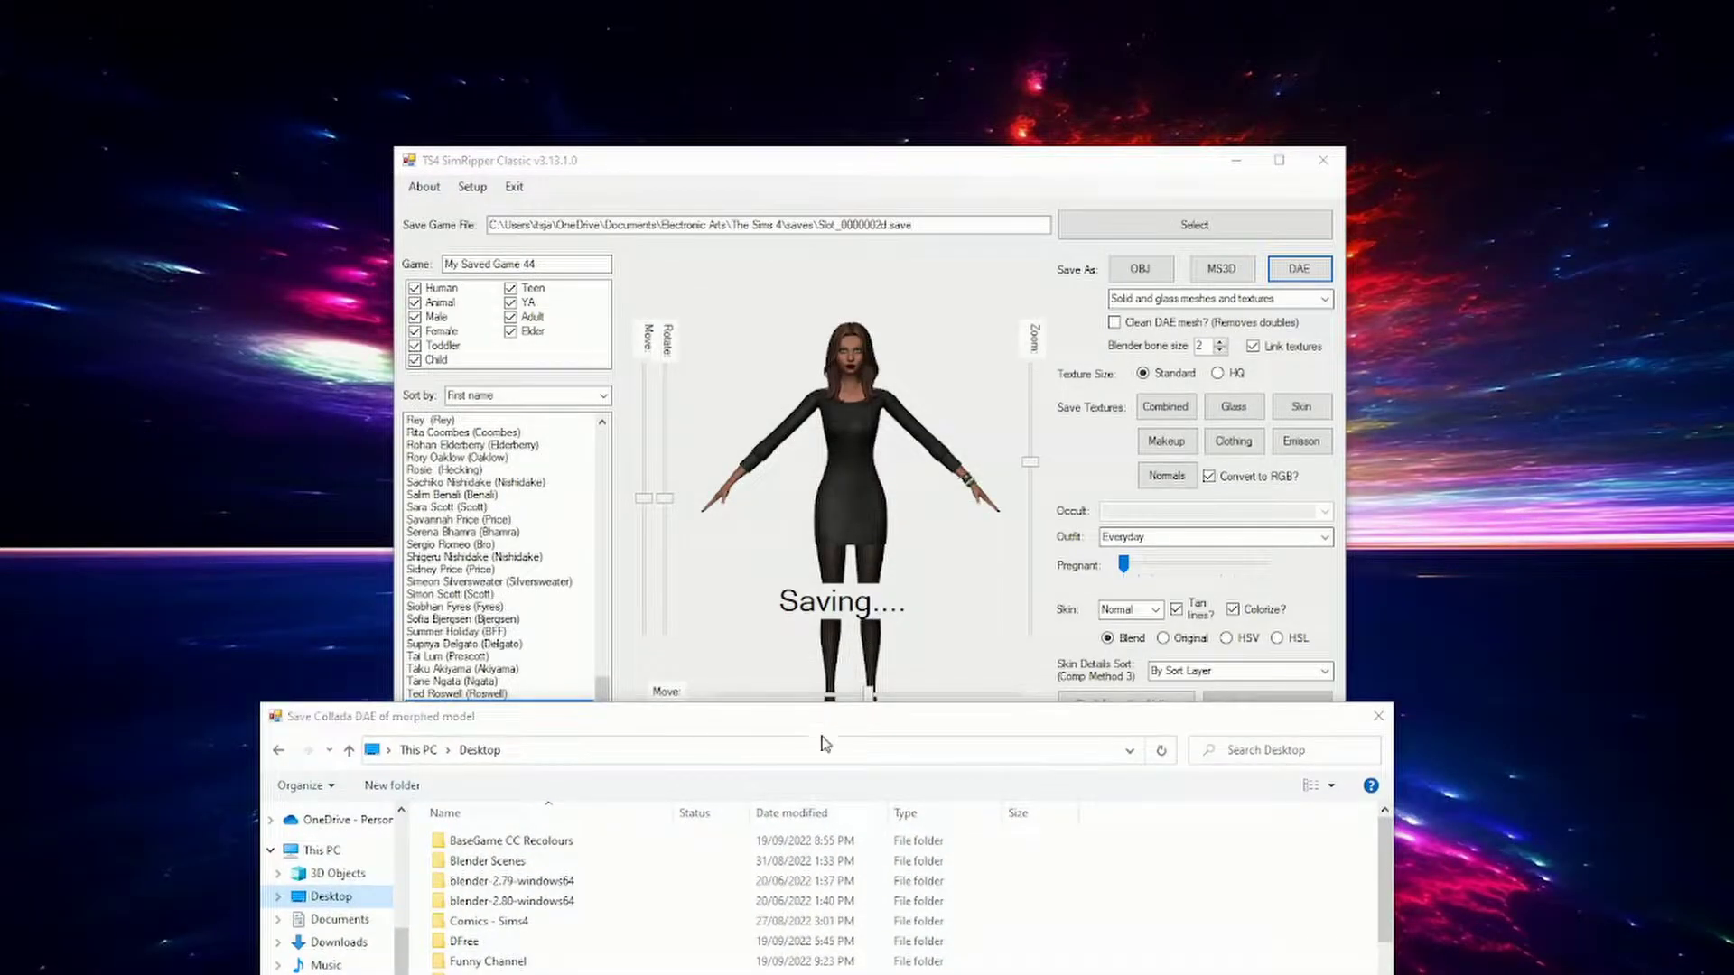
drag(823, 718, 958, 216)
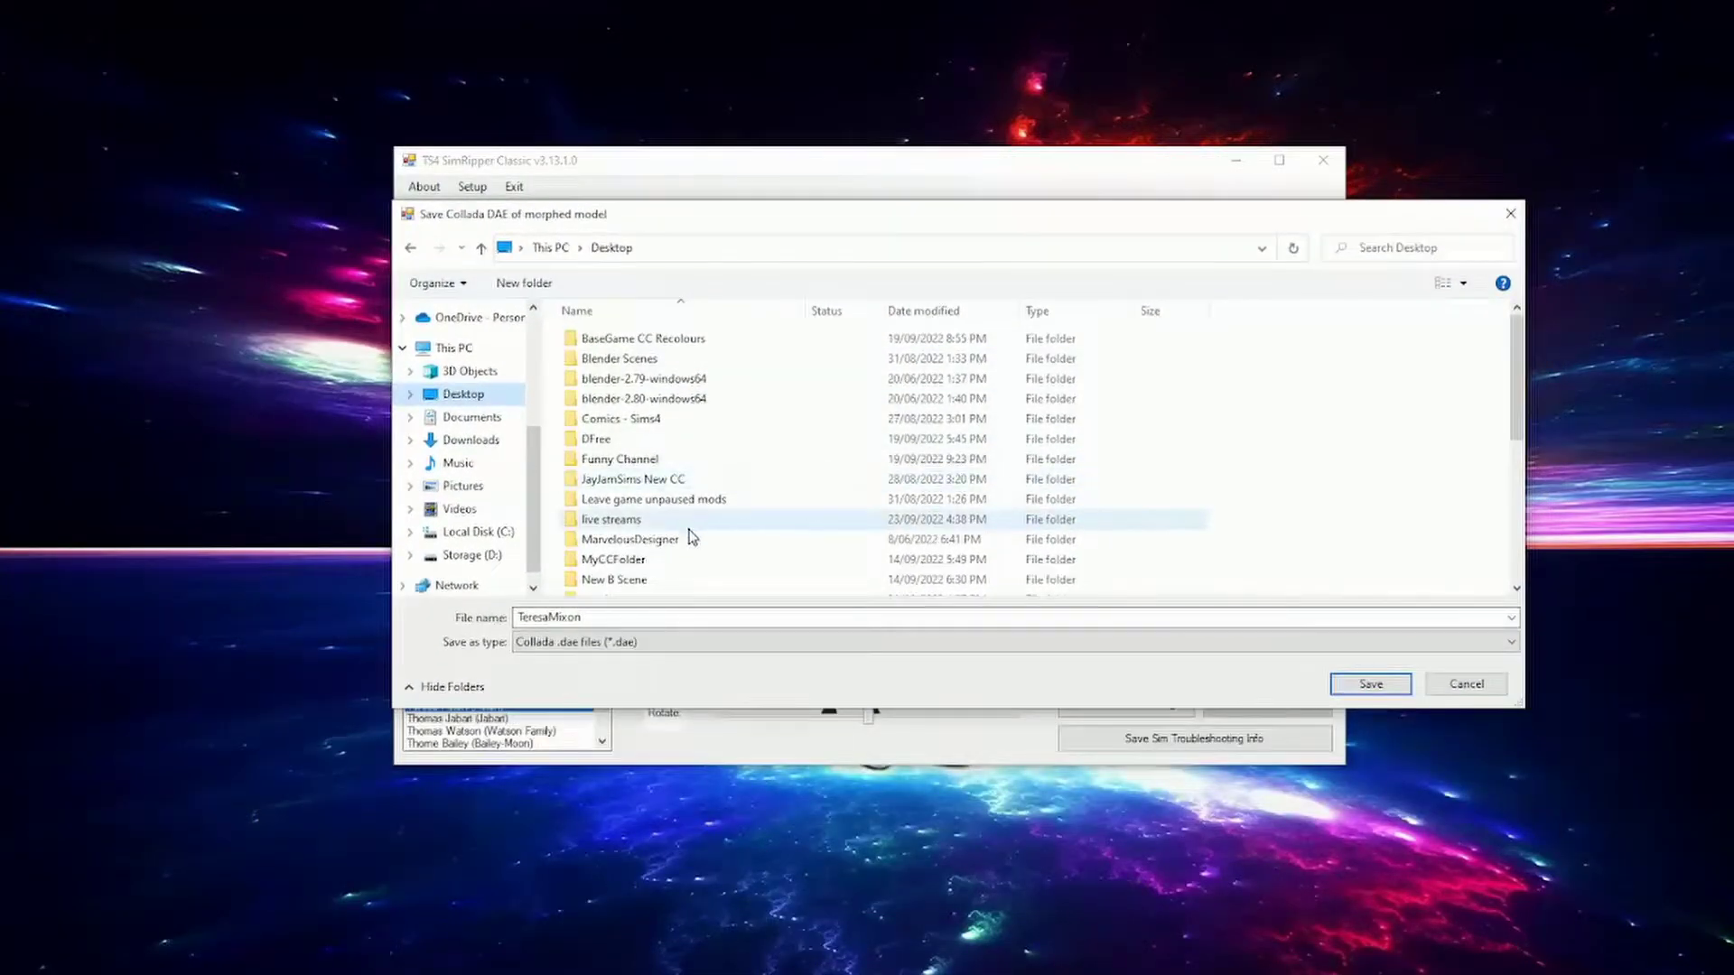
click(632, 583)
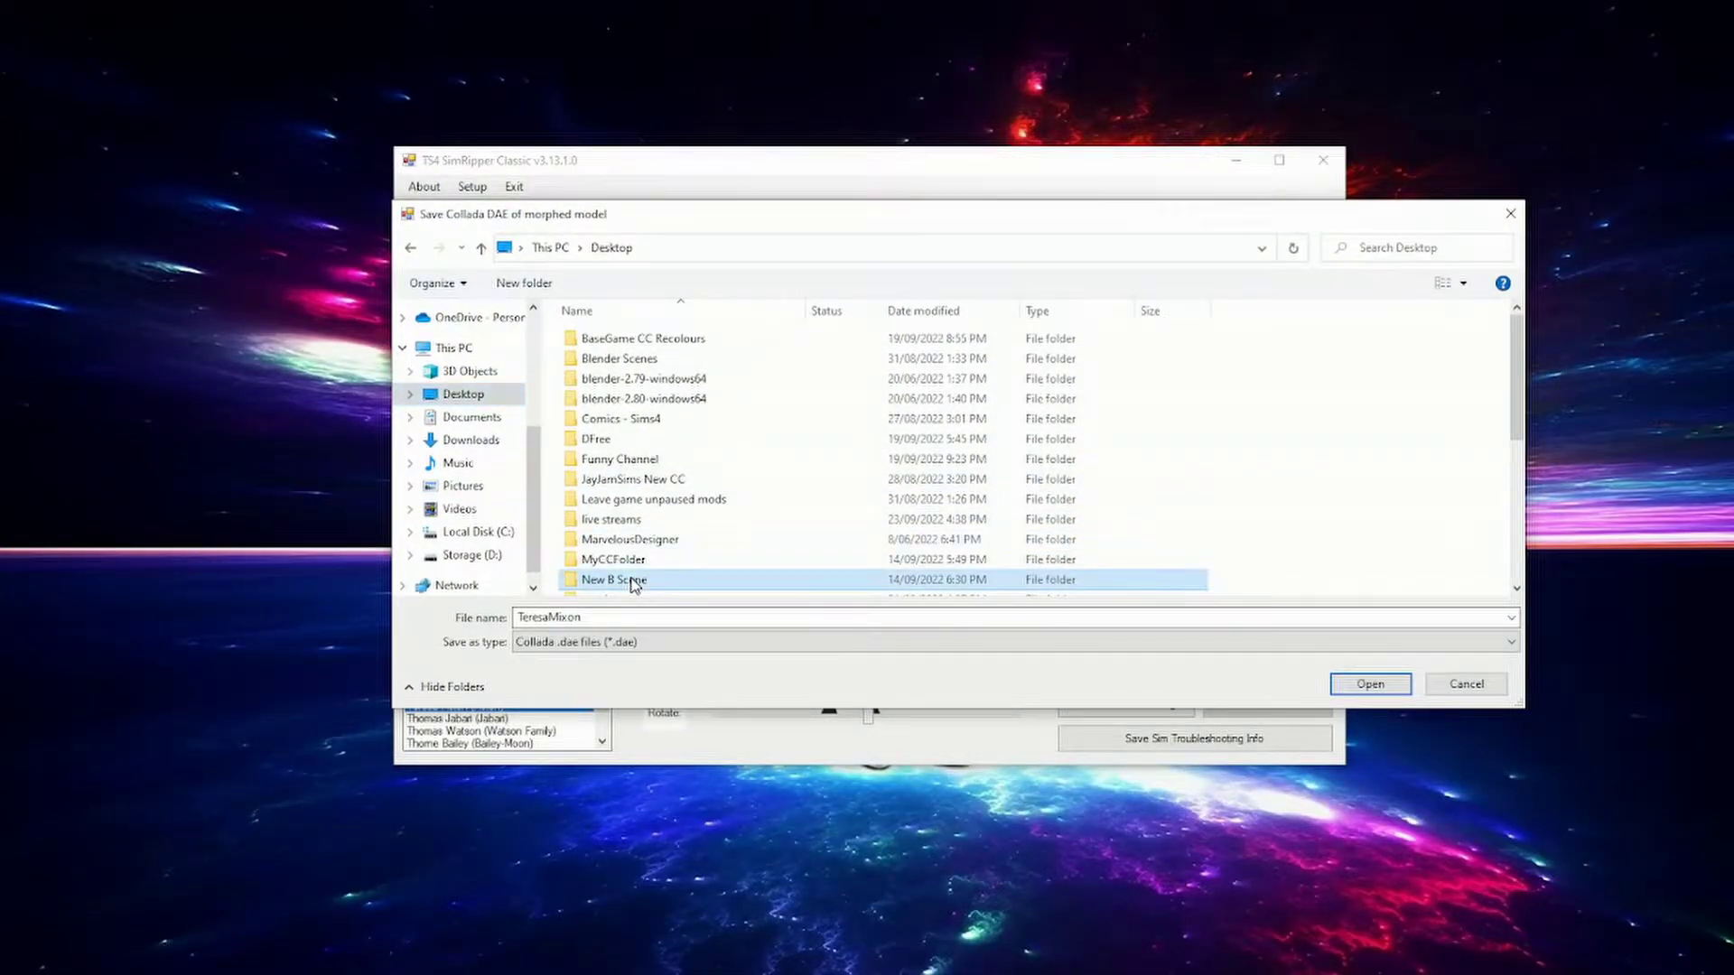
double_click(583, 582)
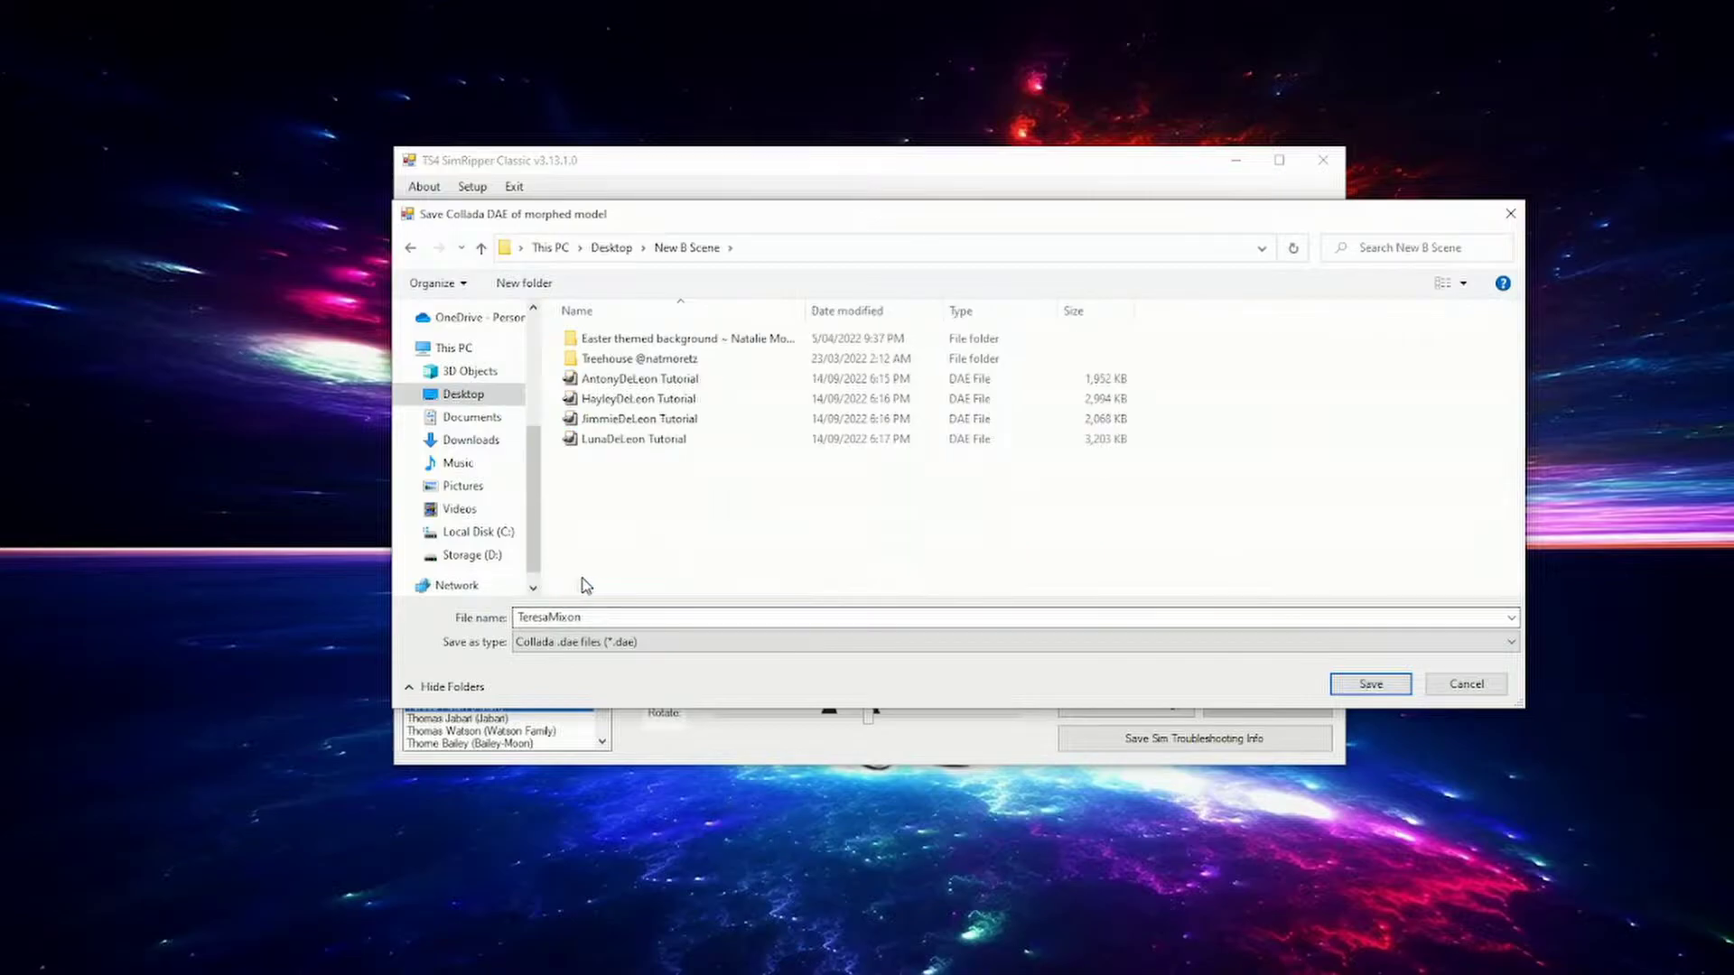
double_click(587, 616)
click(587, 617)
key(Return)
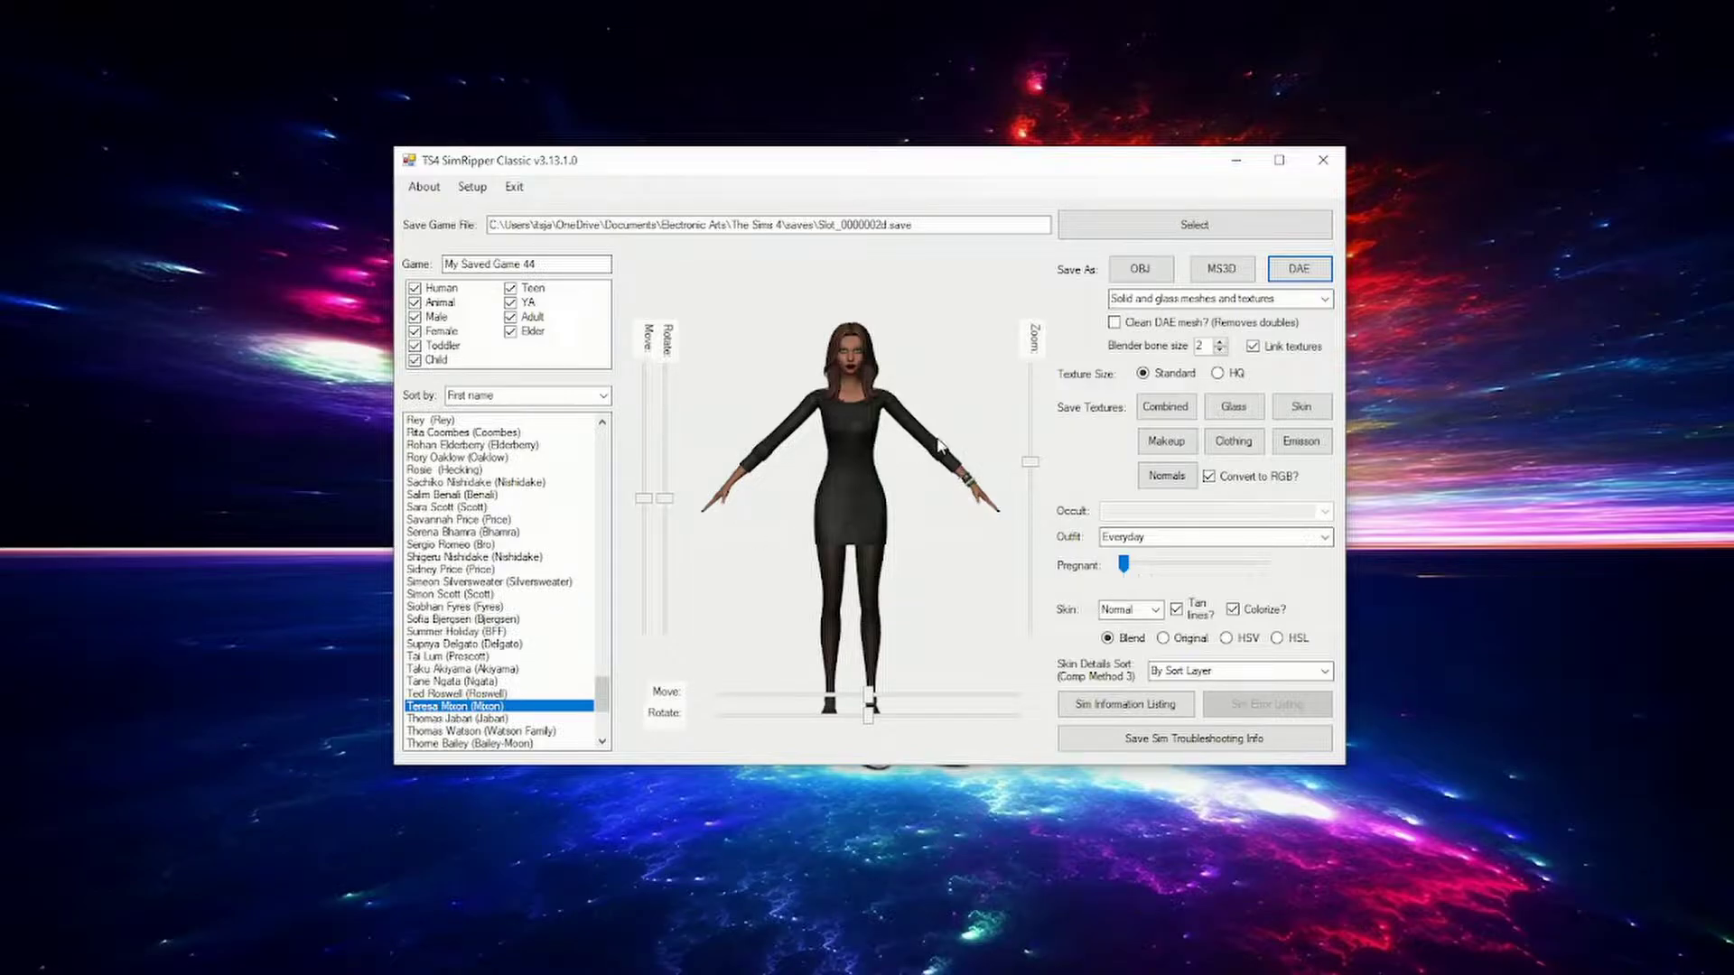
Step: Close SimRipper, dismiss Blender's welcome screen and delete the default cube
click(1324, 161)
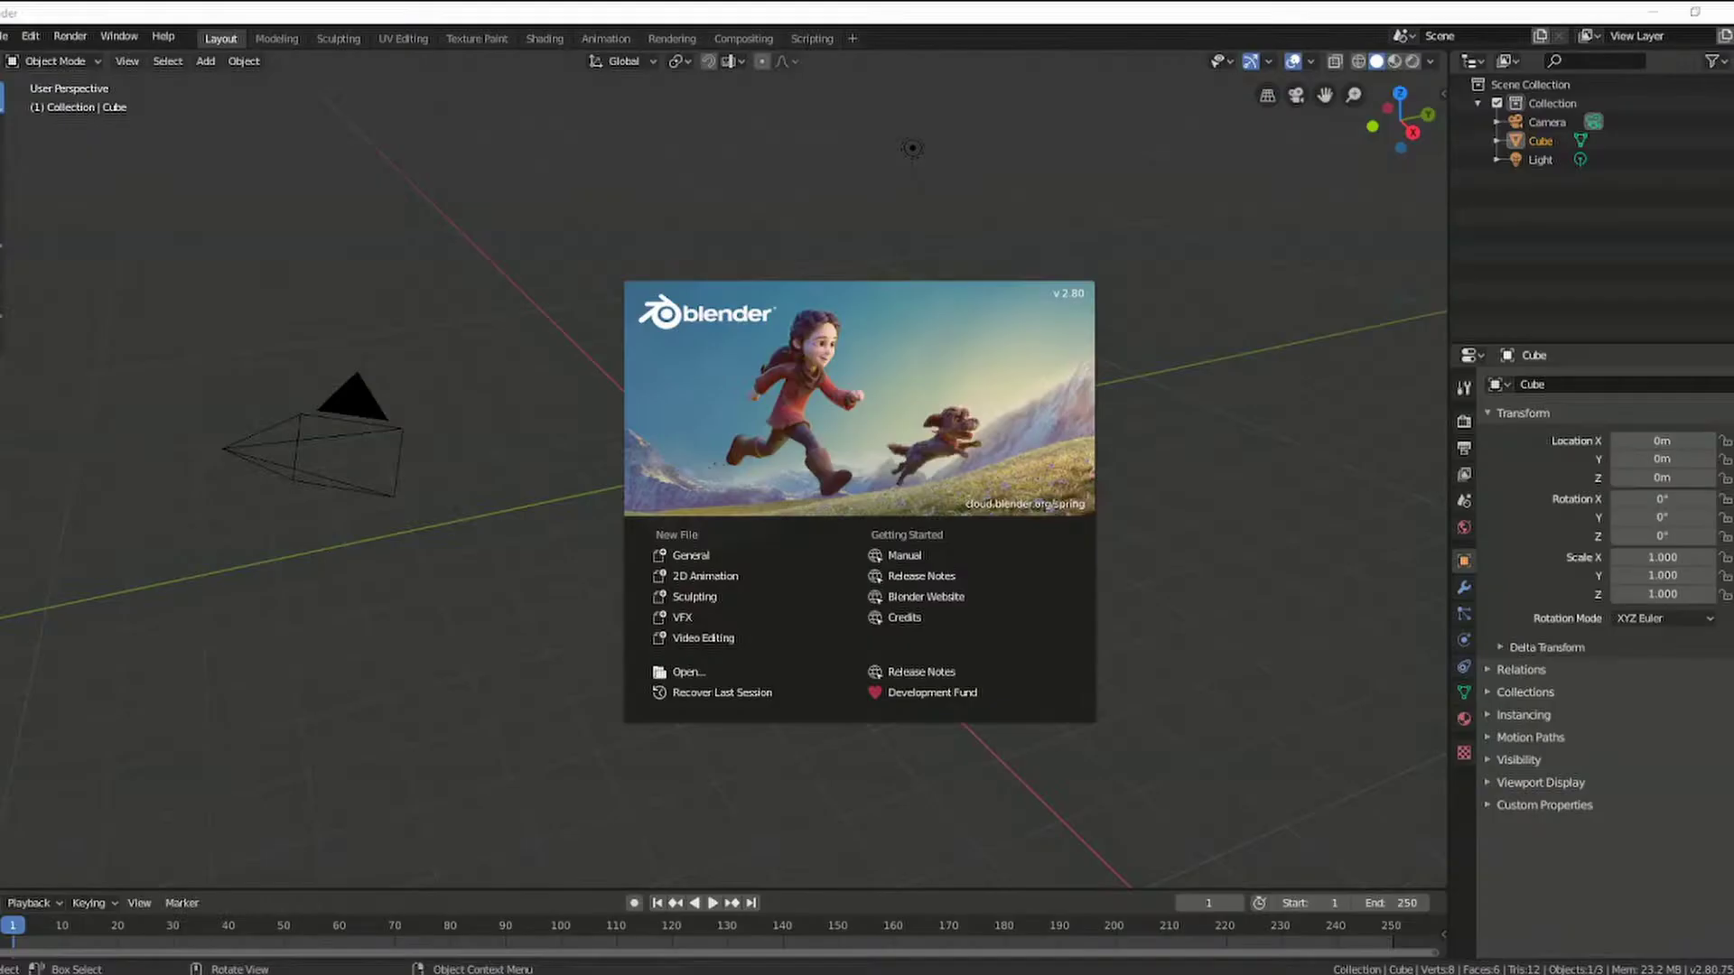
click(1226, 384)
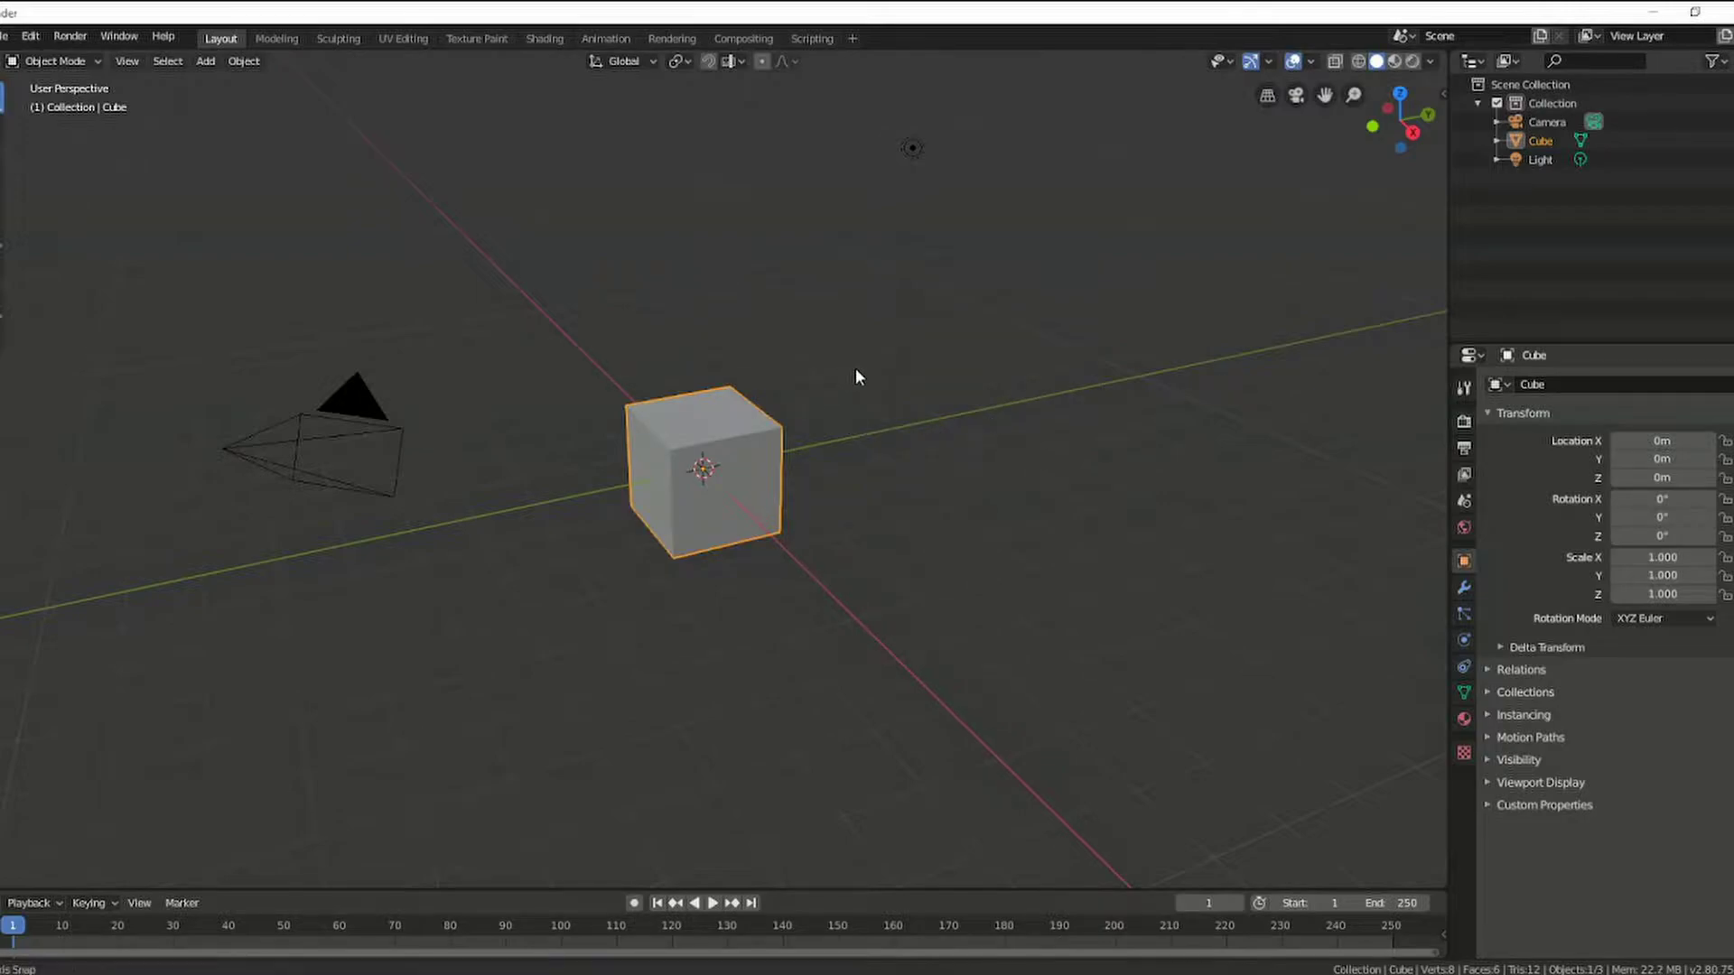
mouse_move(856, 376)
middle_down()
mouse_move(921, 398)
mouse_move(1012, 370)
middle_up()
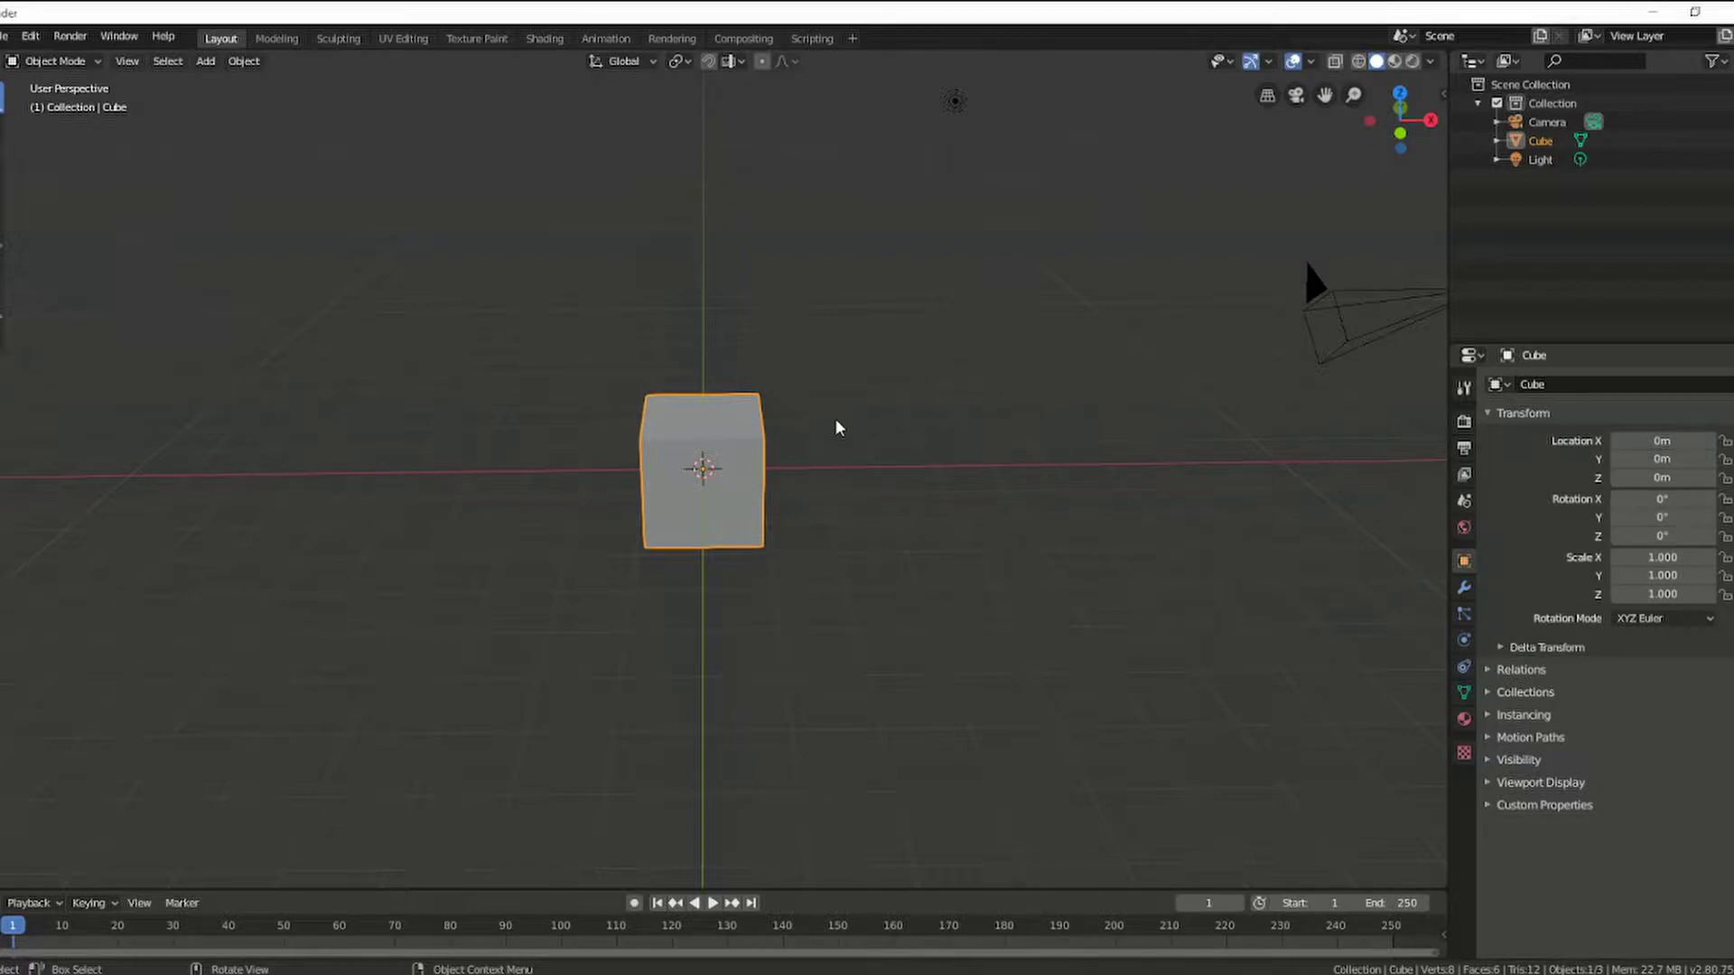
key(Delete)
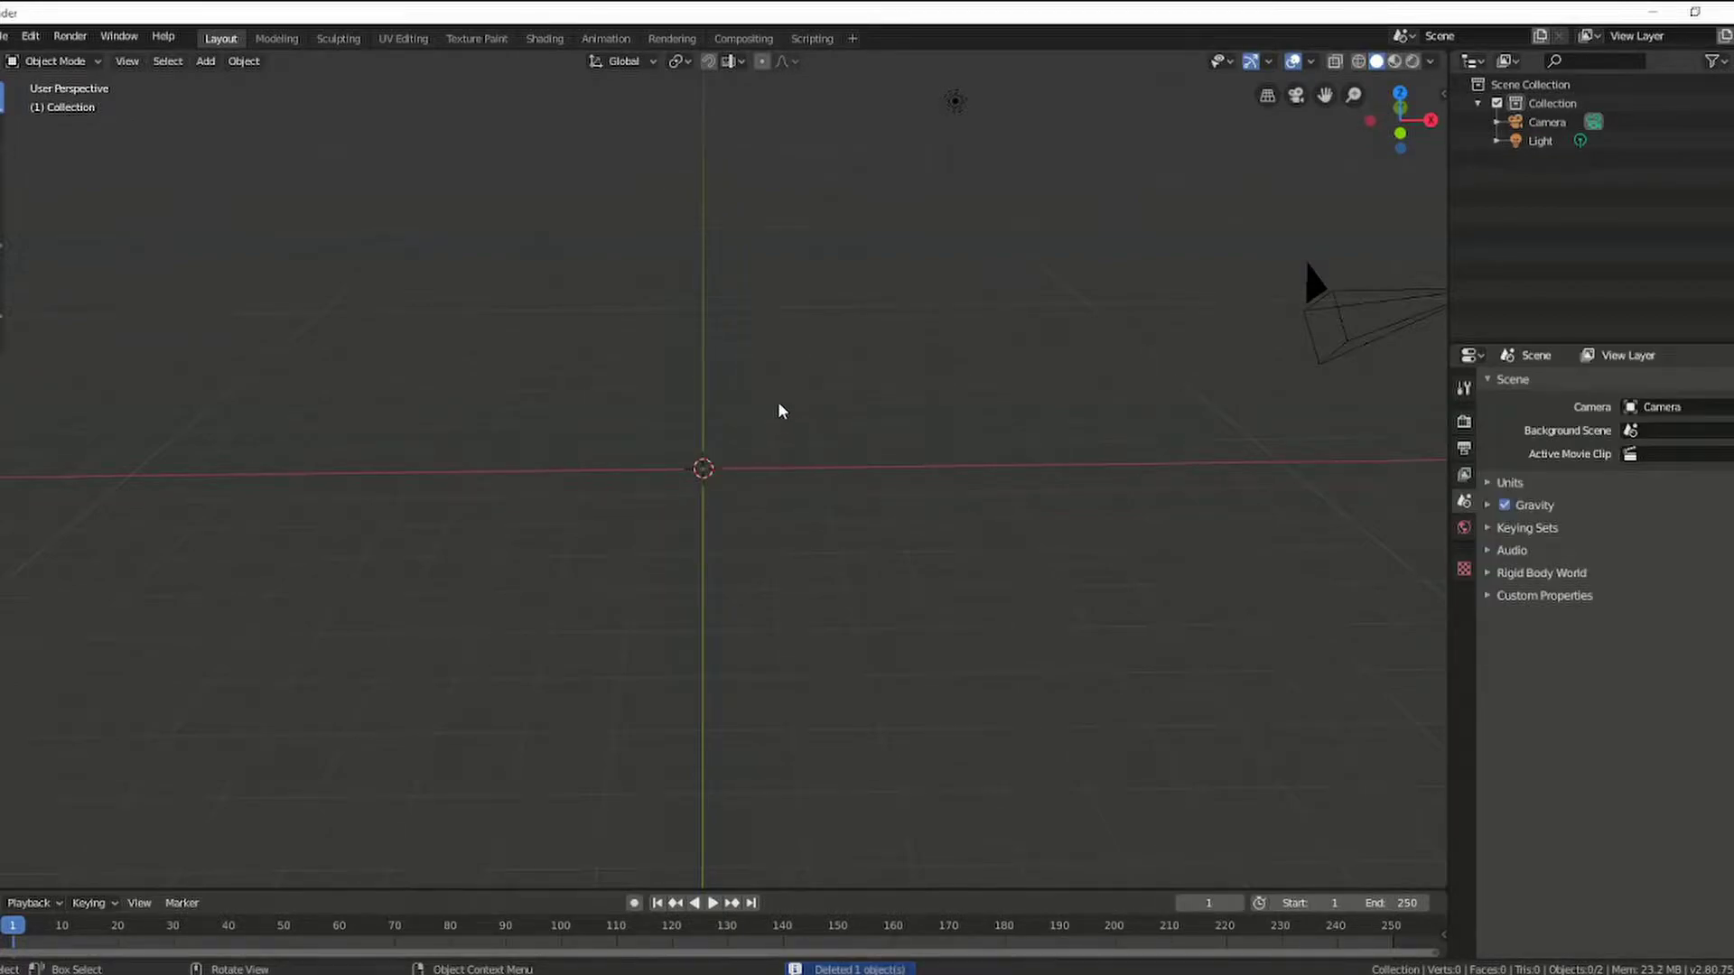
Step: Import TeresaMixon Tutorial New1.dae from Desktop > New B Scene as Collada
click(7, 36)
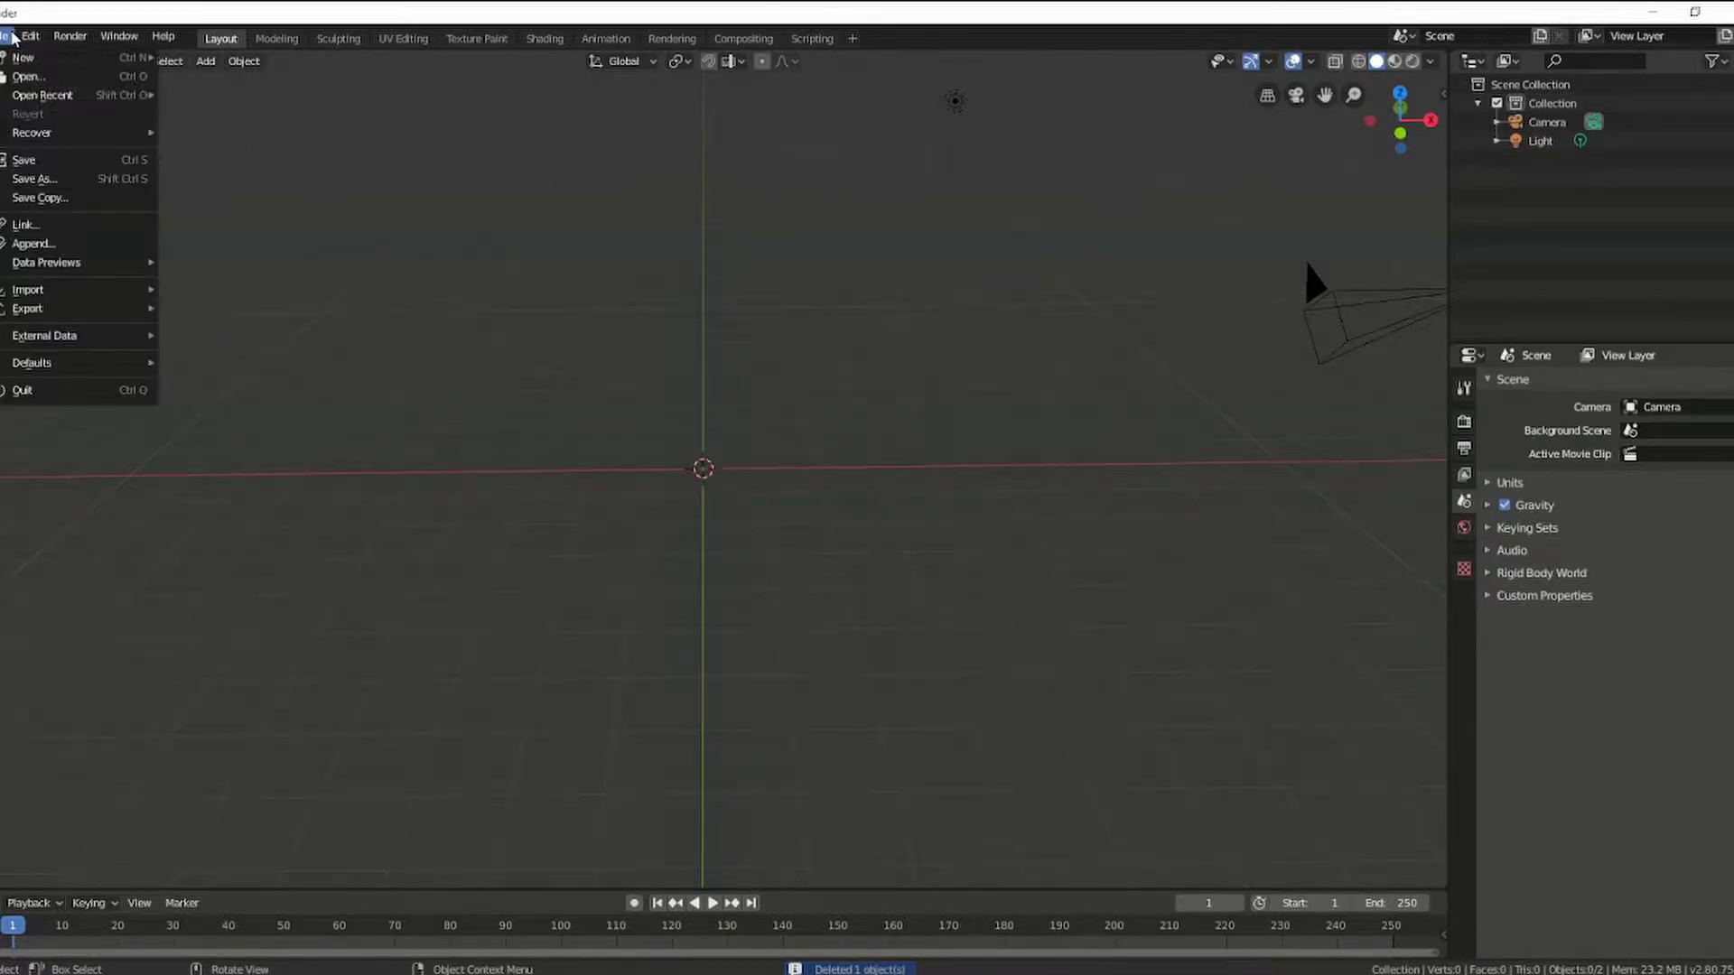
mouse_move(27, 290)
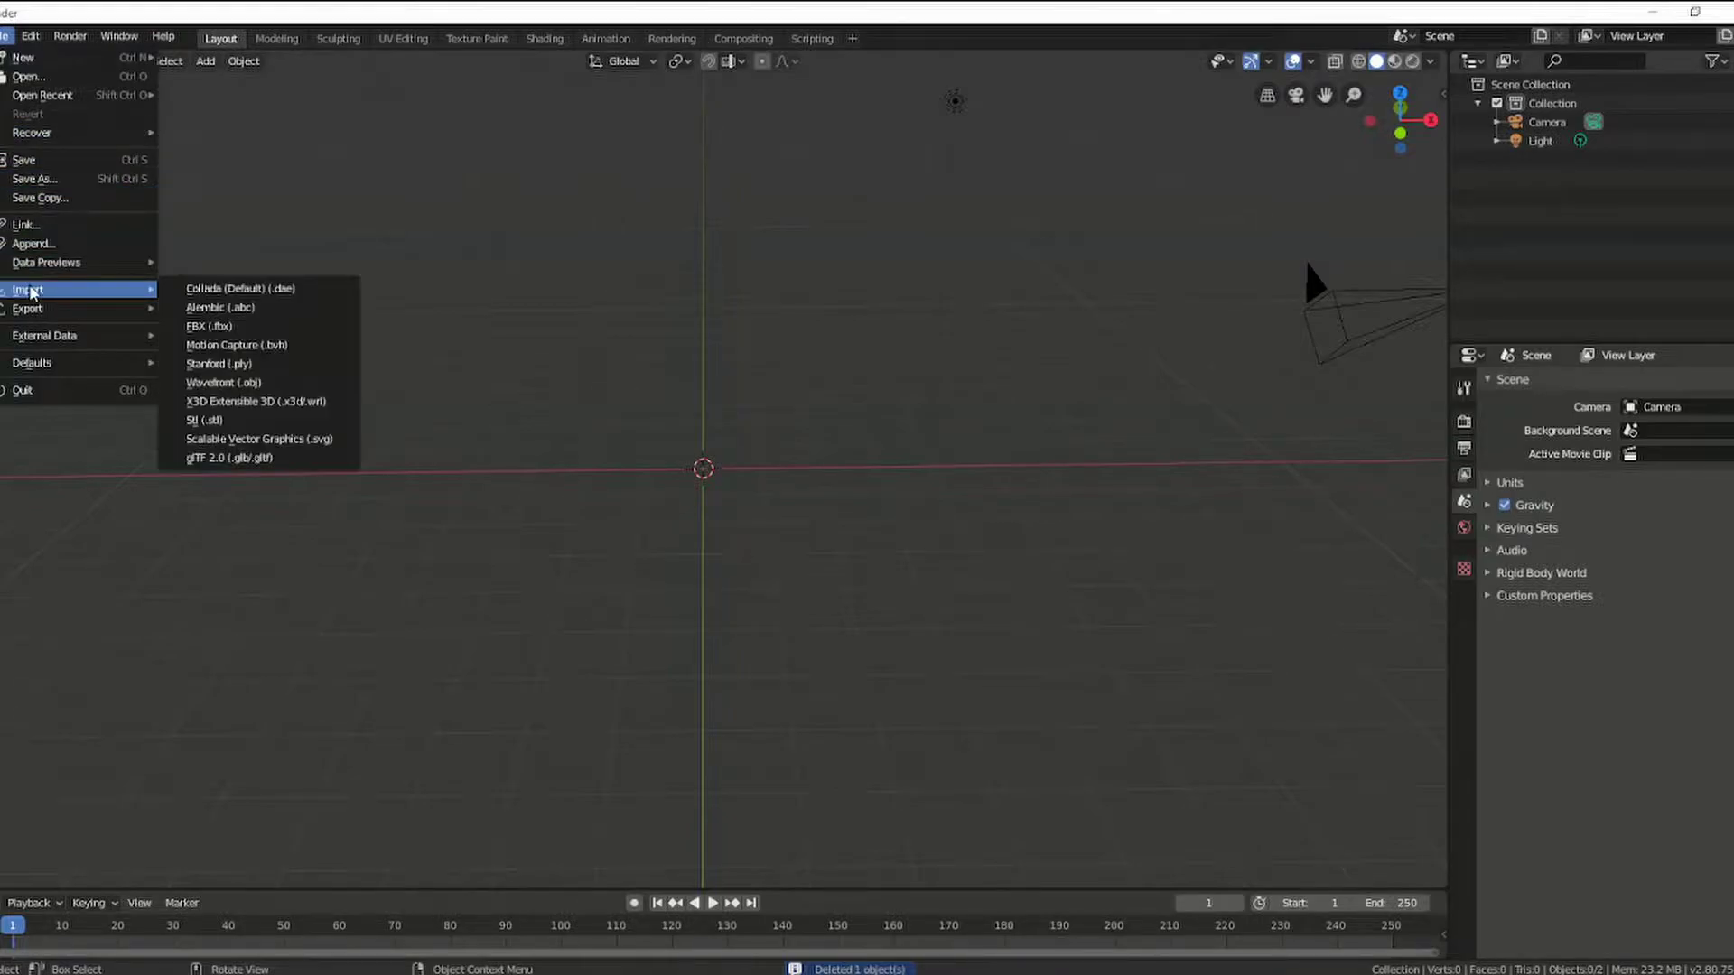
click(238, 289)
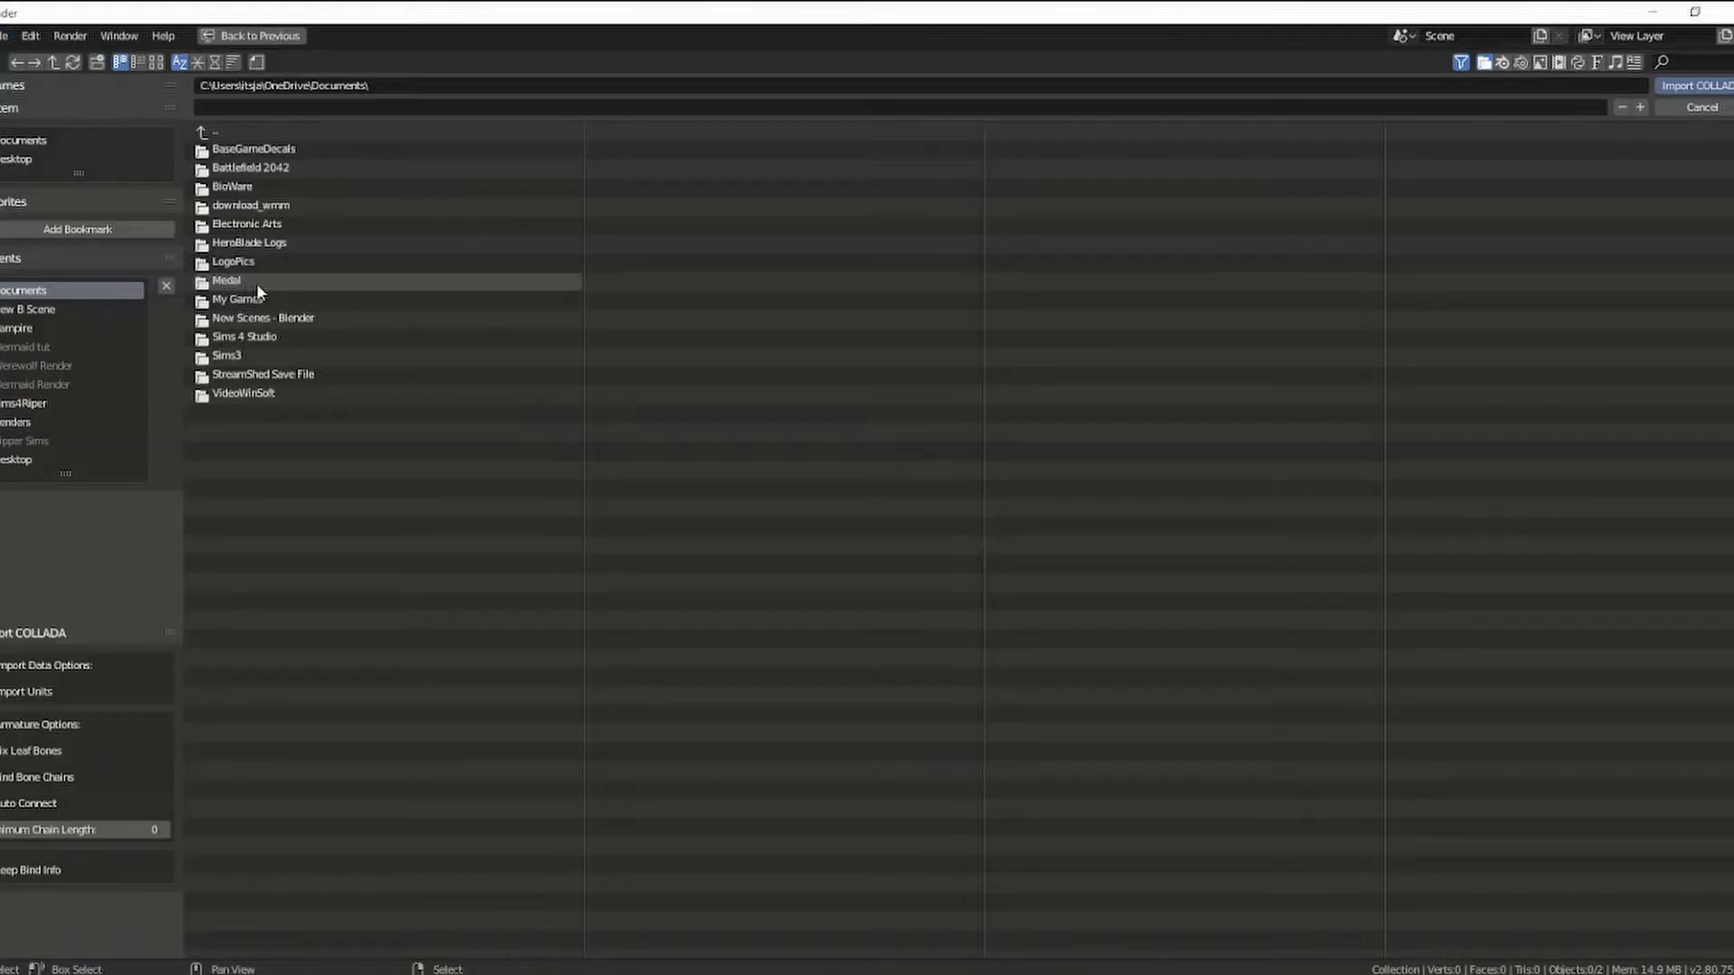
click(29, 460)
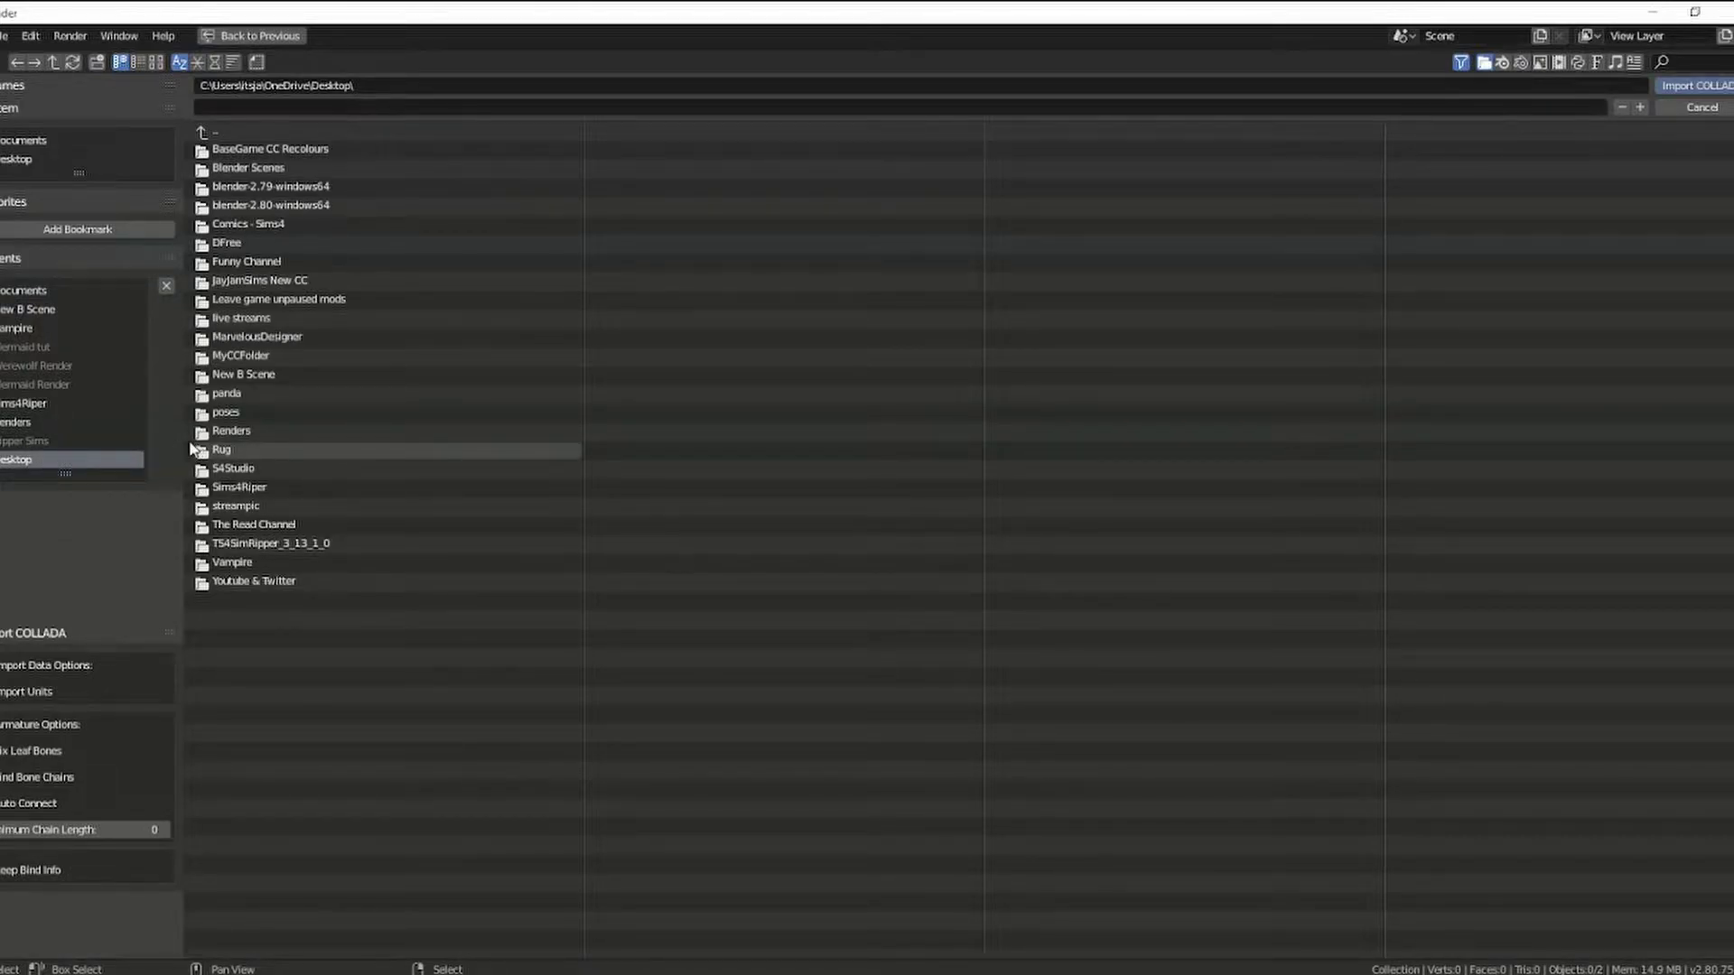
click(227, 374)
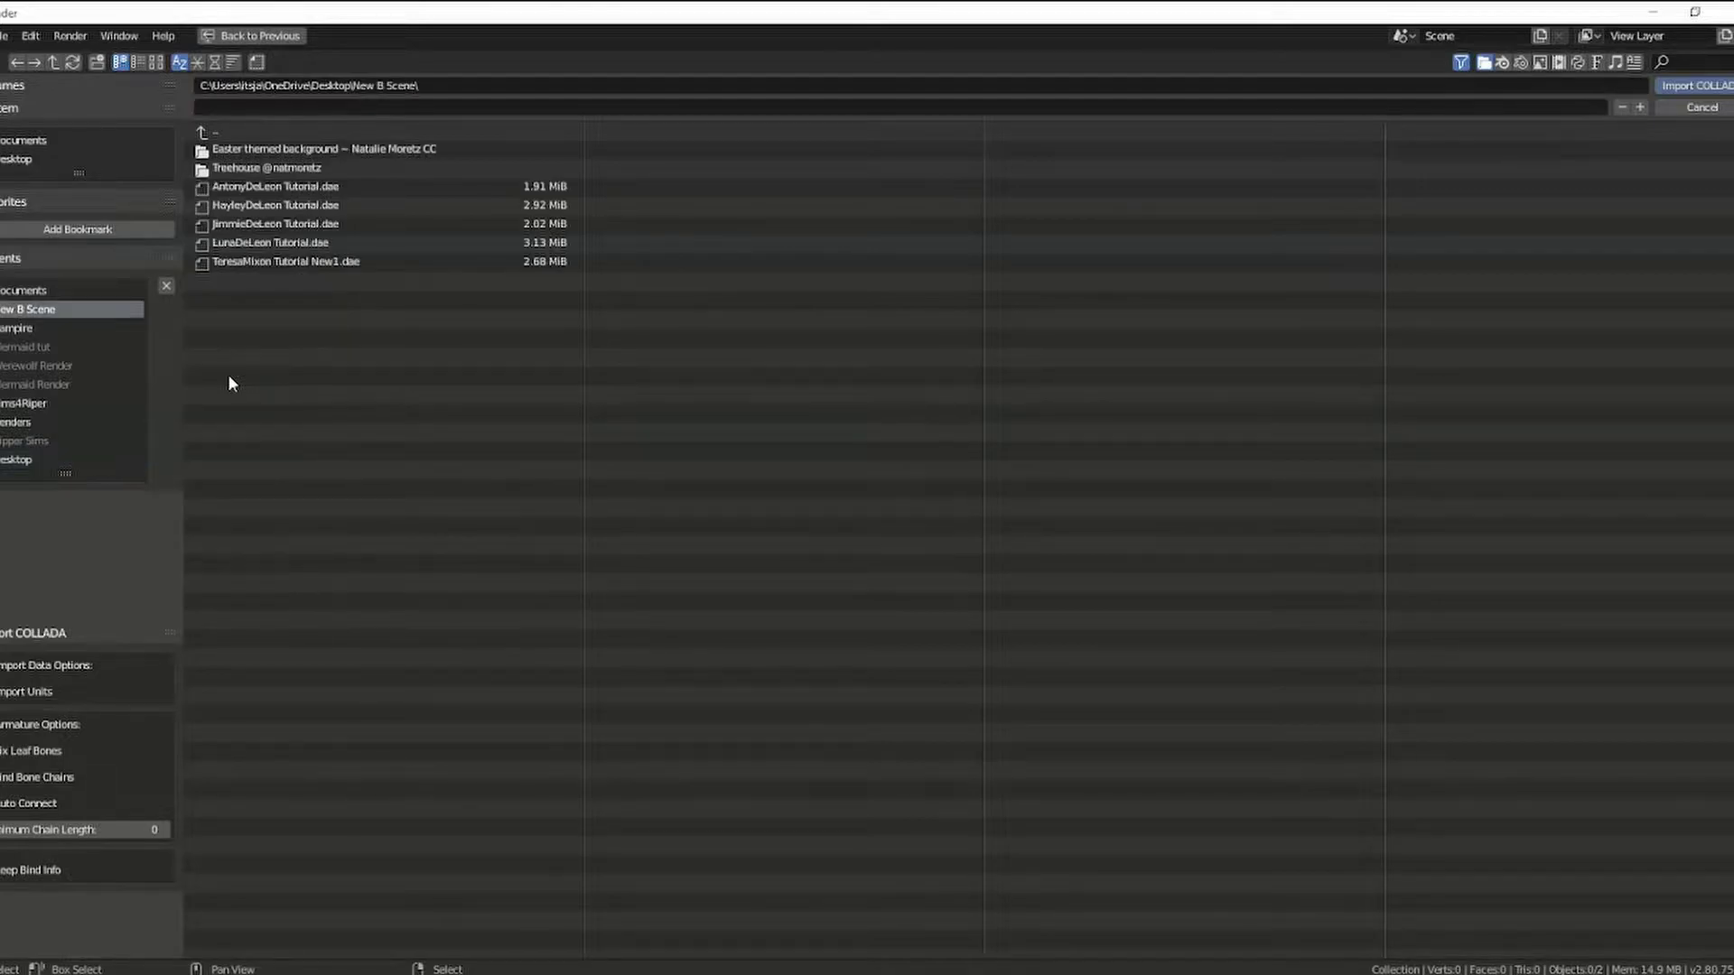
double_click(296, 261)
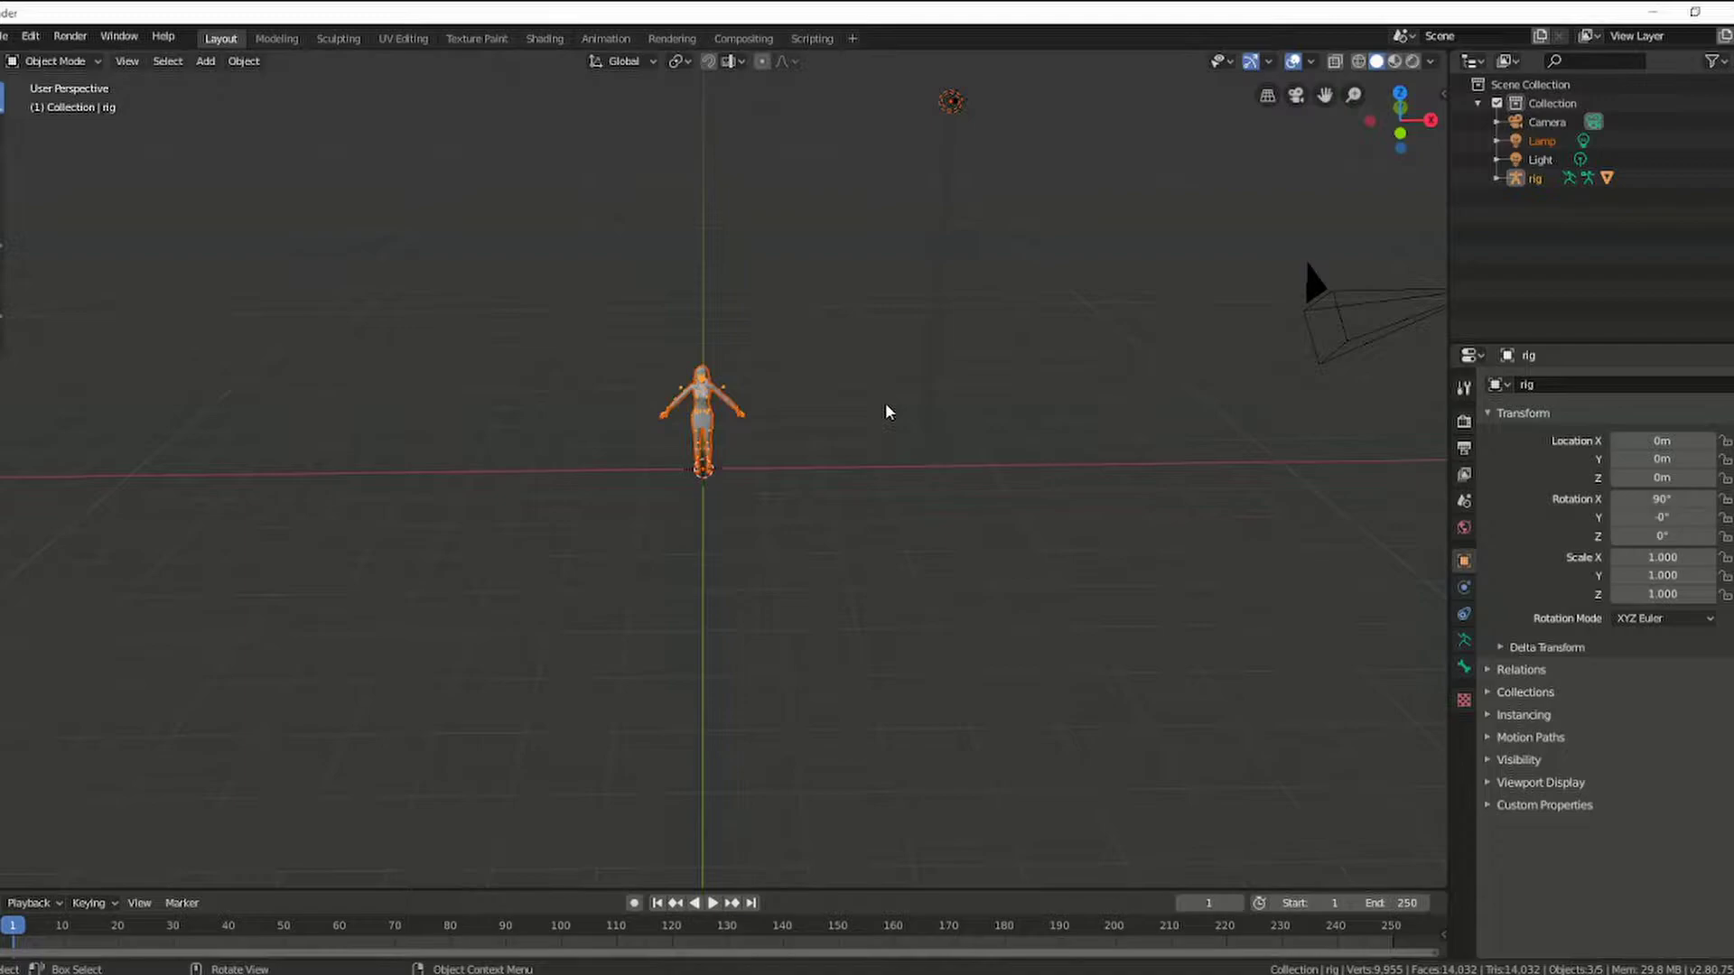
Step: Frame the character and split the 3D view into two side-by-side viewports
scroll(885, 403, up, 1)
scroll(885, 403, up, 4)
scroll(1003, 343, up, 2)
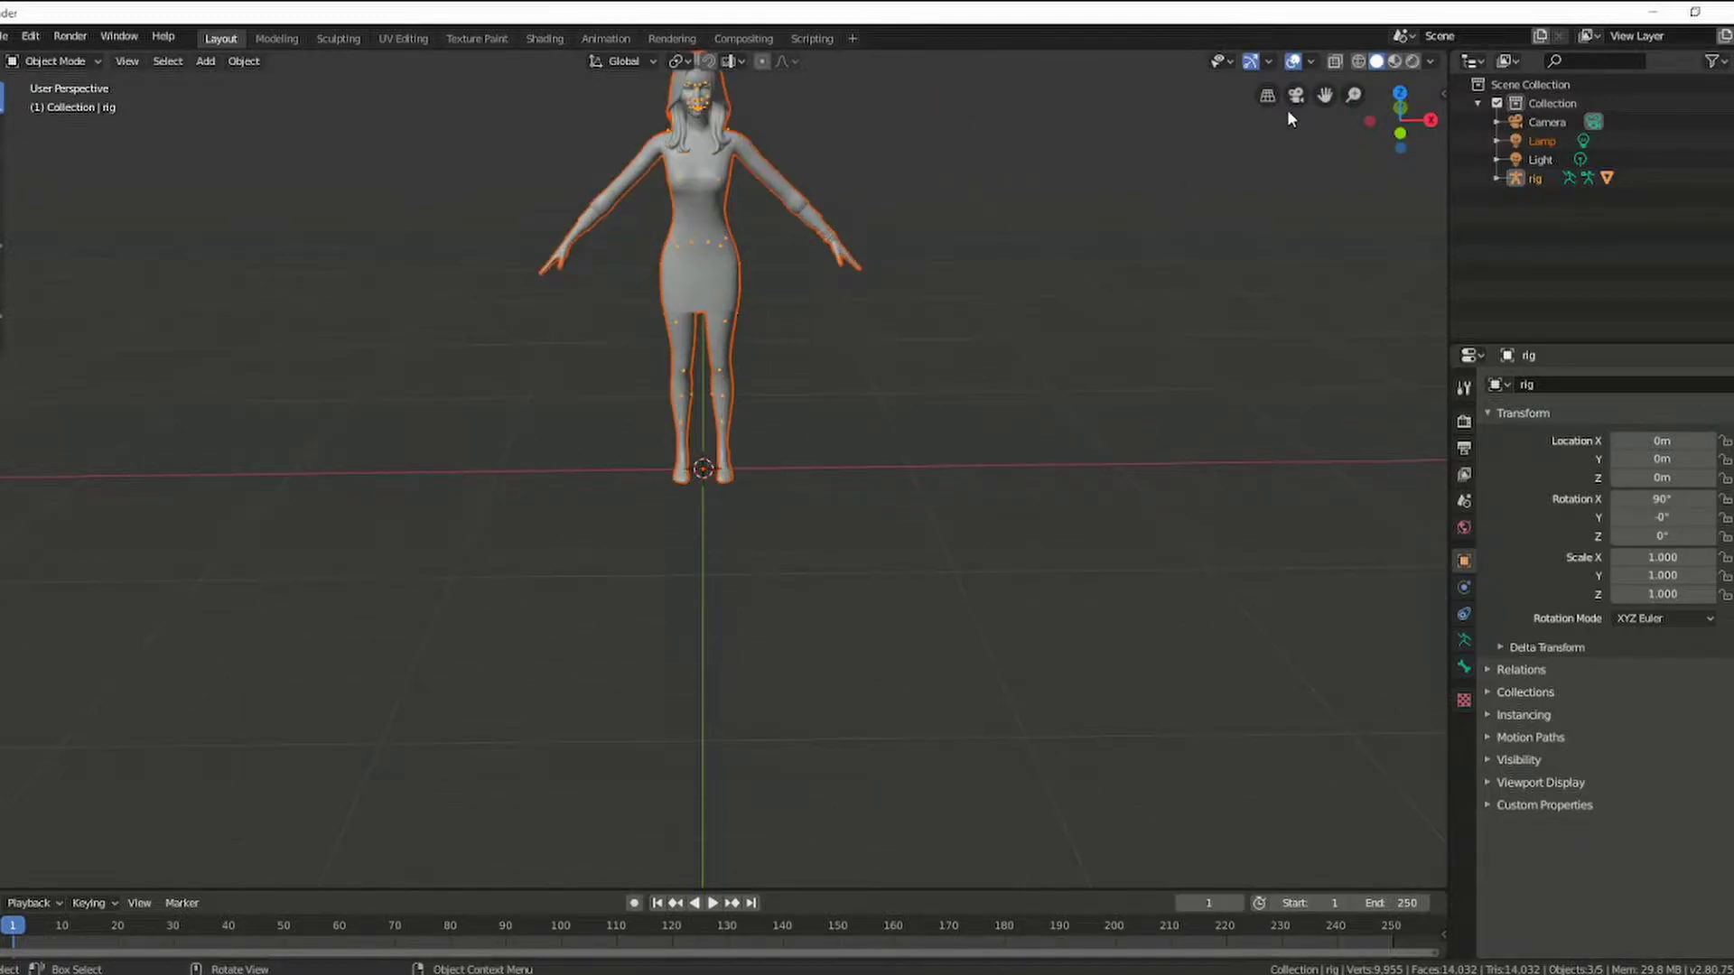
drag(1325, 94, 1359, 239)
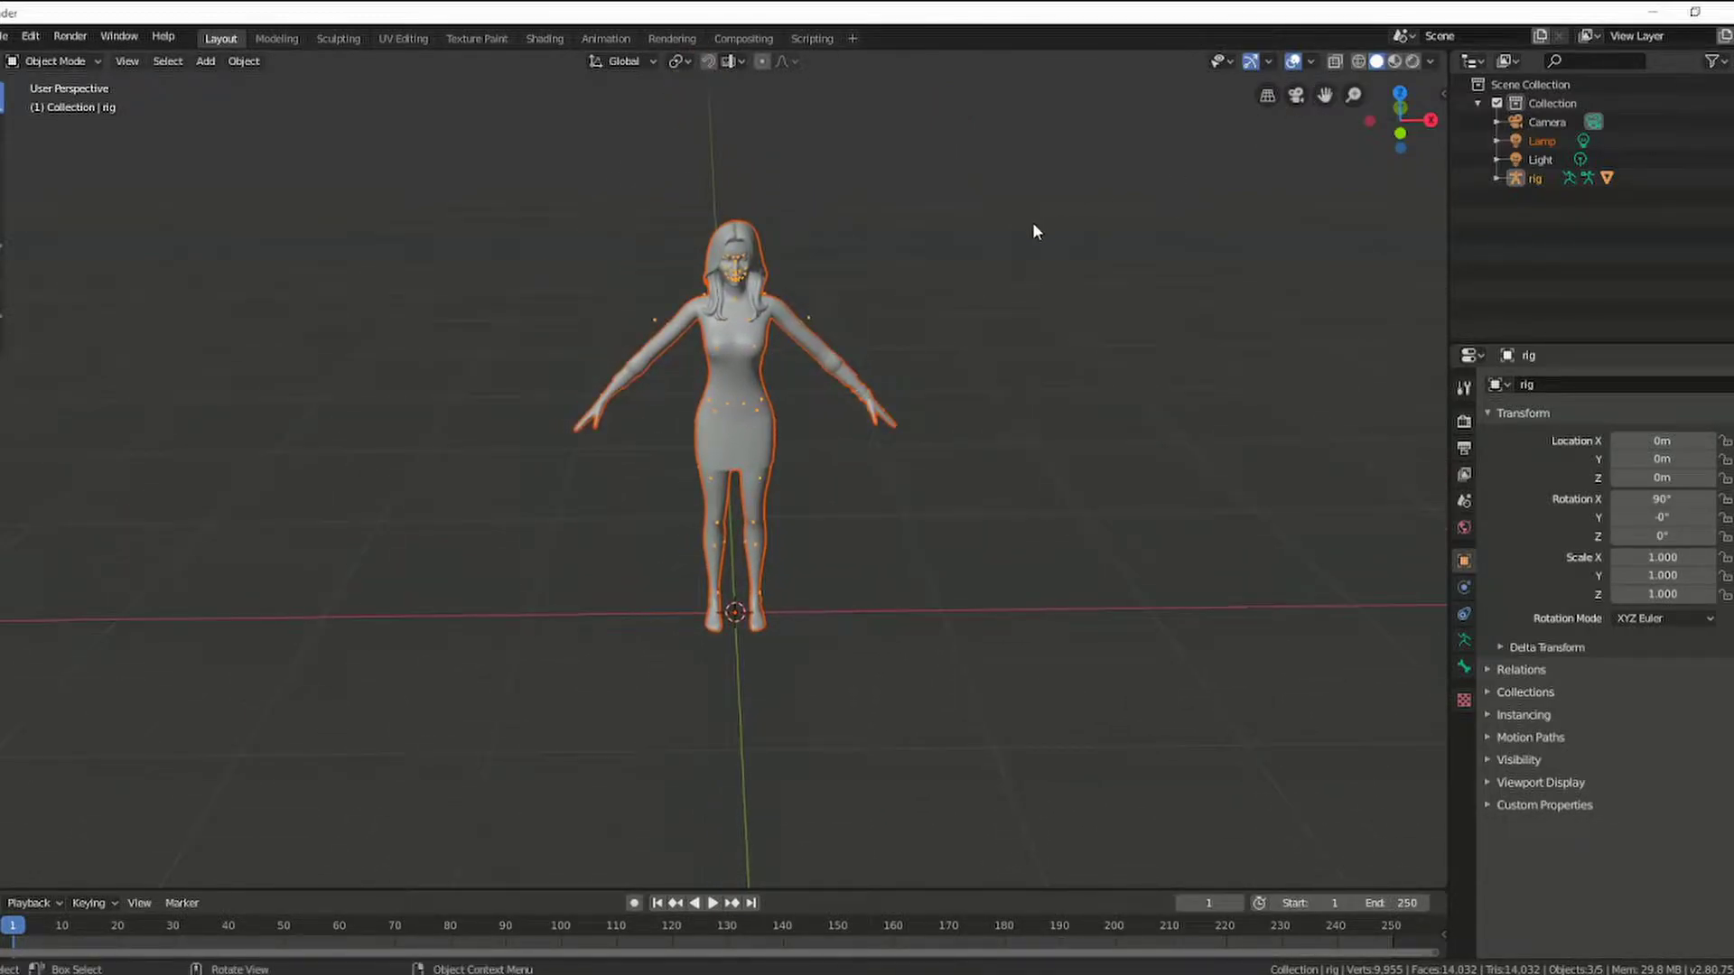
drag(1034, 212, 1034, 217)
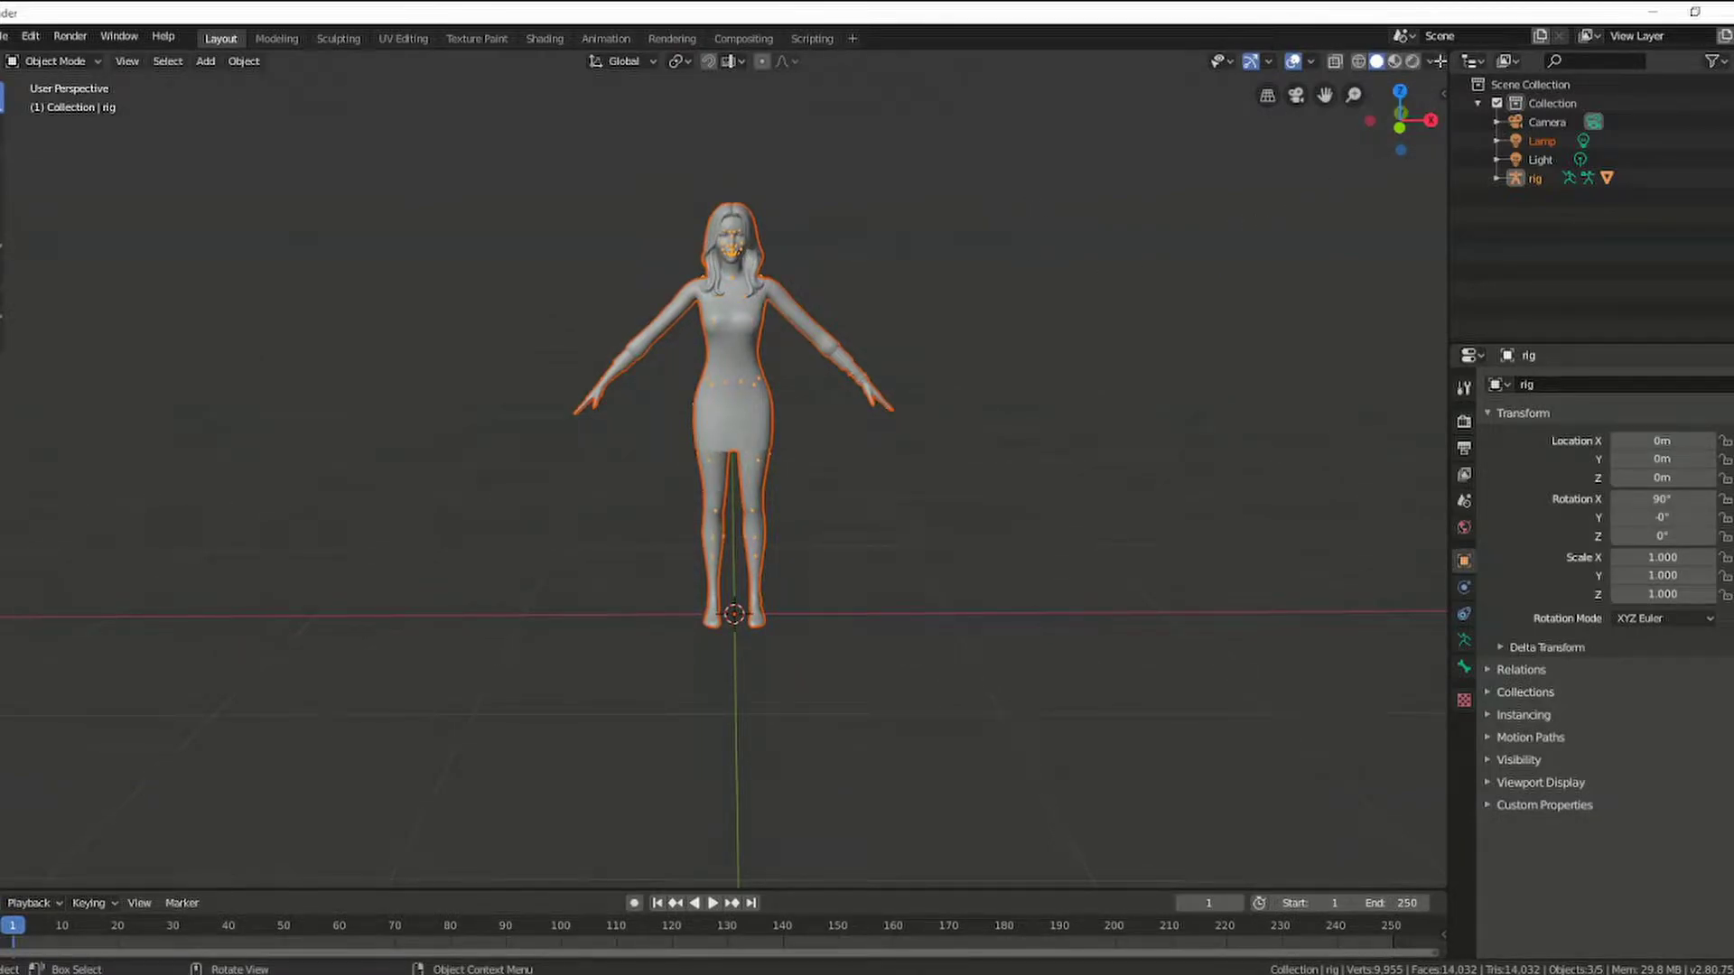
drag(1443, 78, 707, 88)
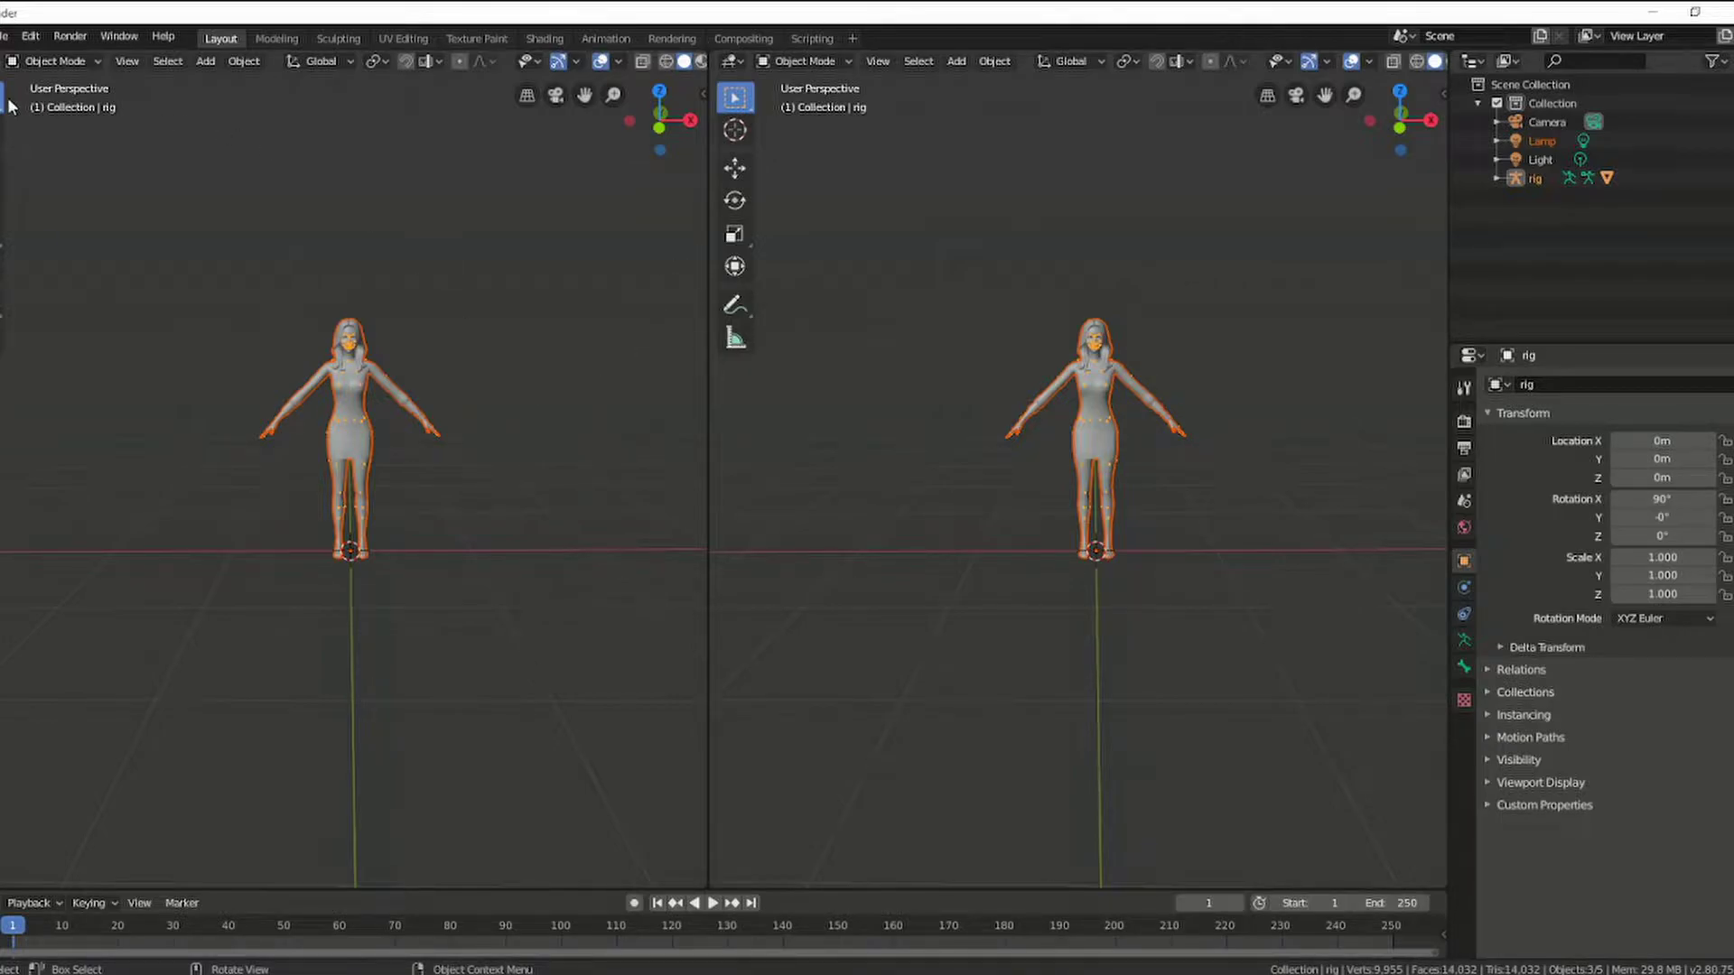
click(3, 60)
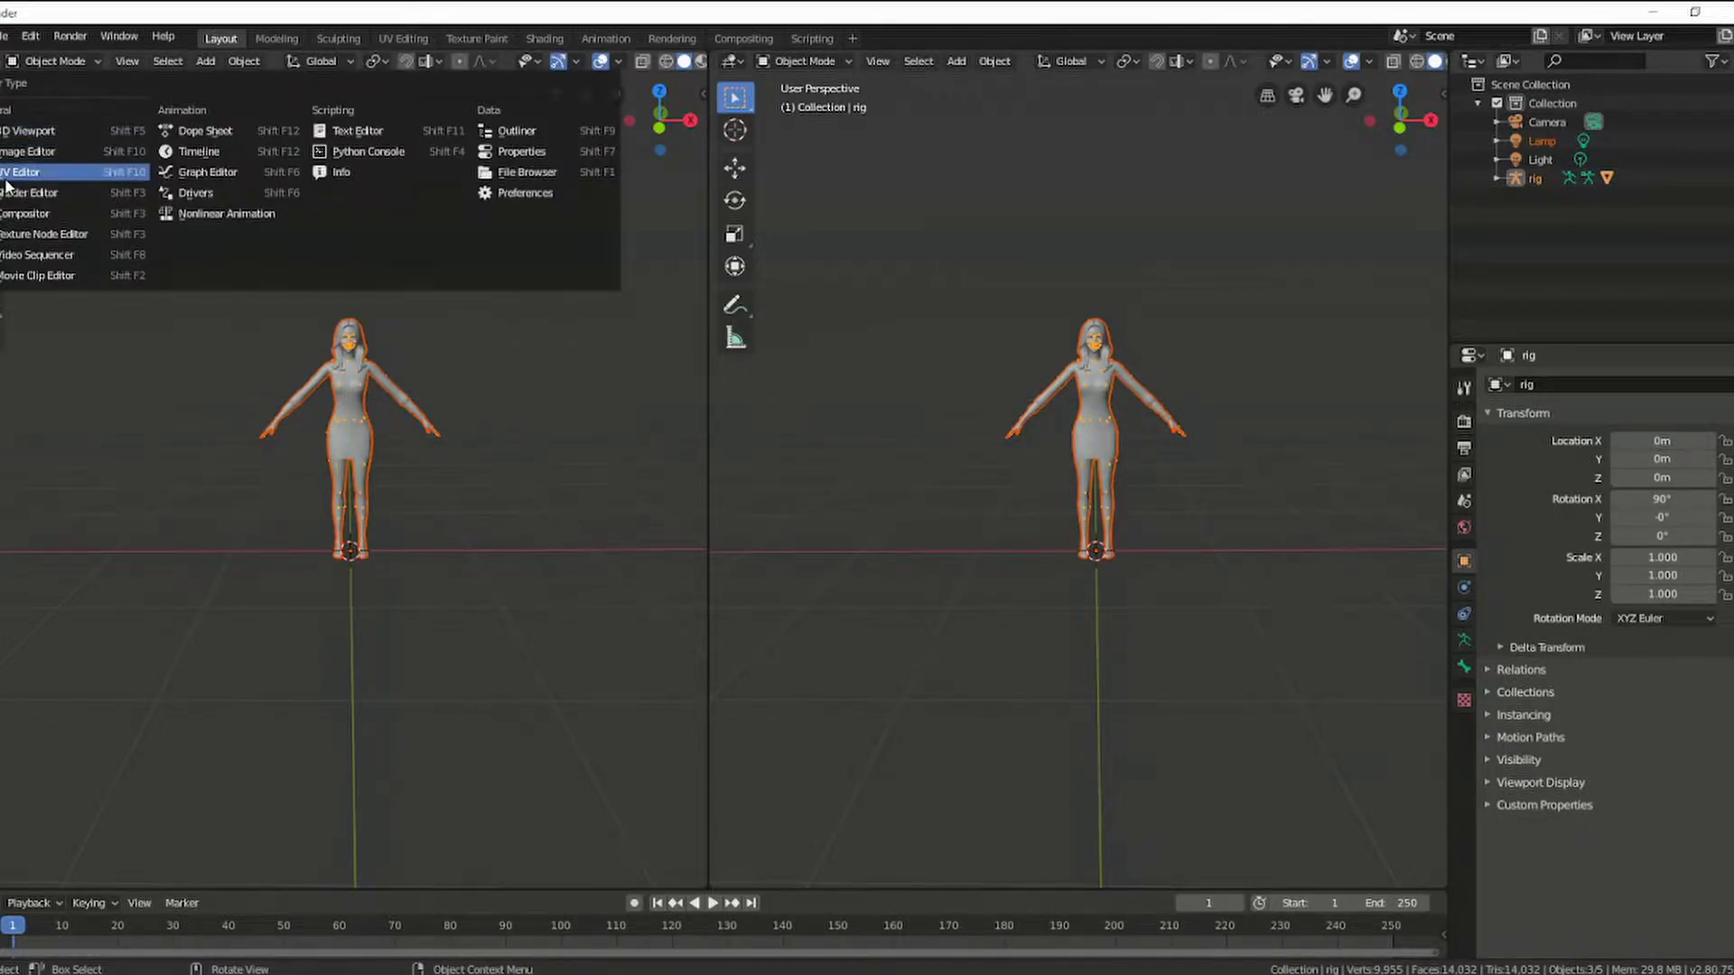
click(38, 195)
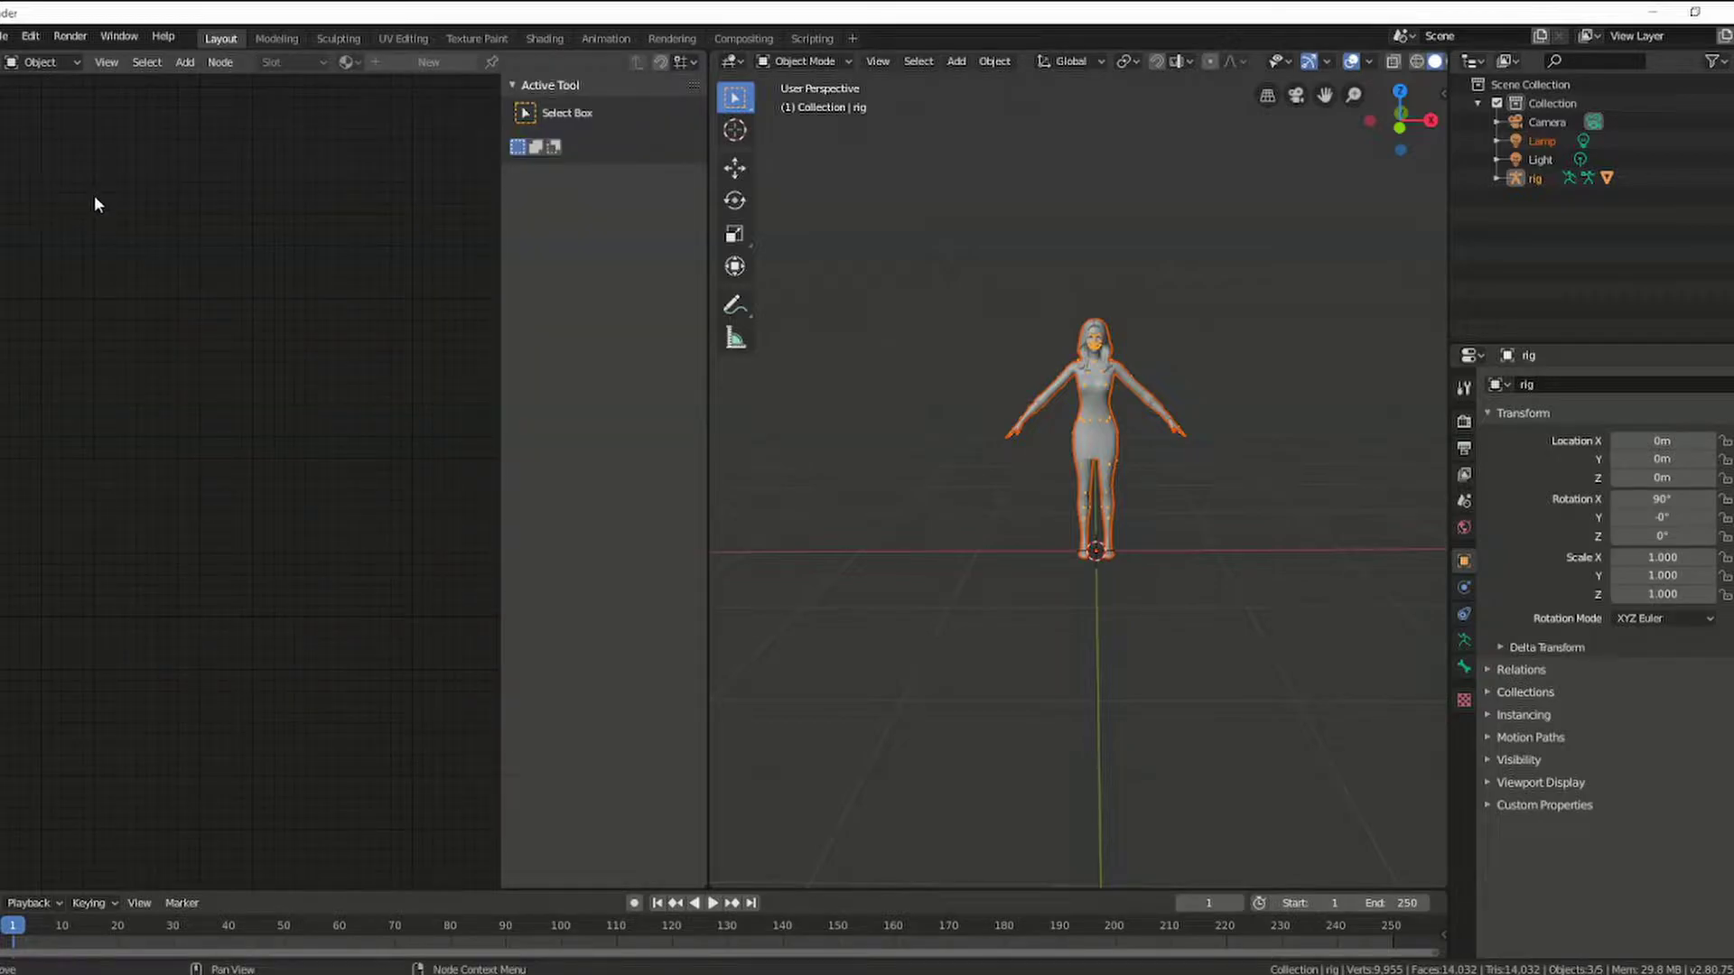
drag(502, 357, 642, 360)
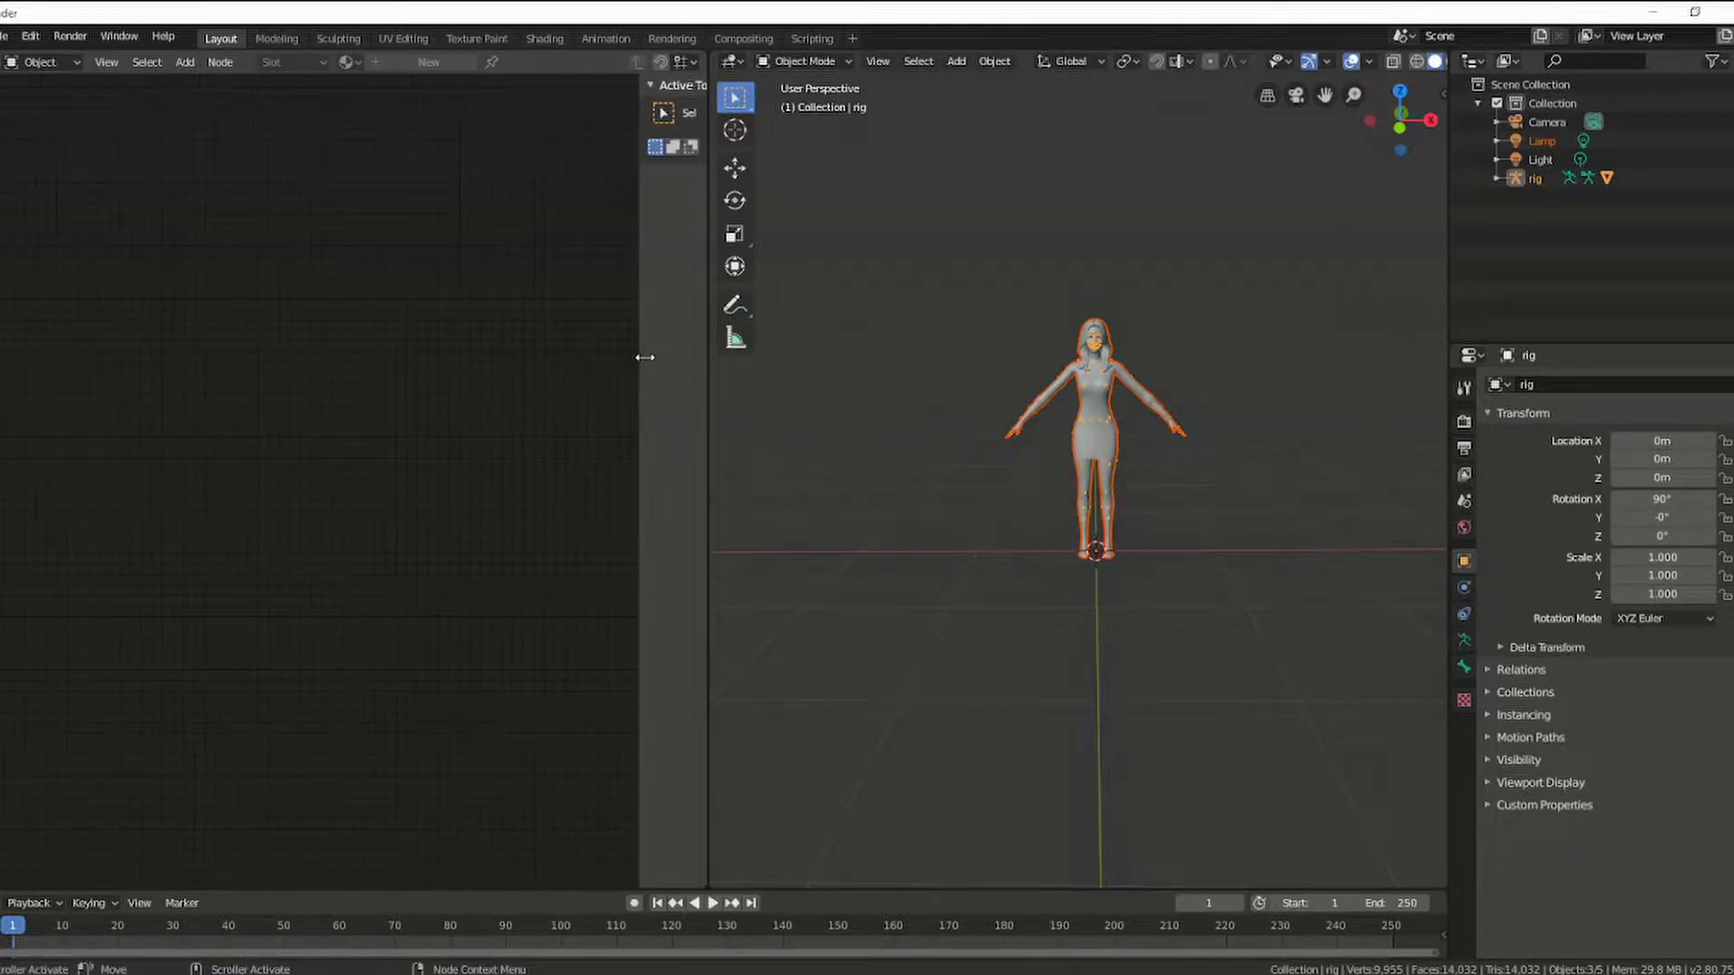
click(1498, 178)
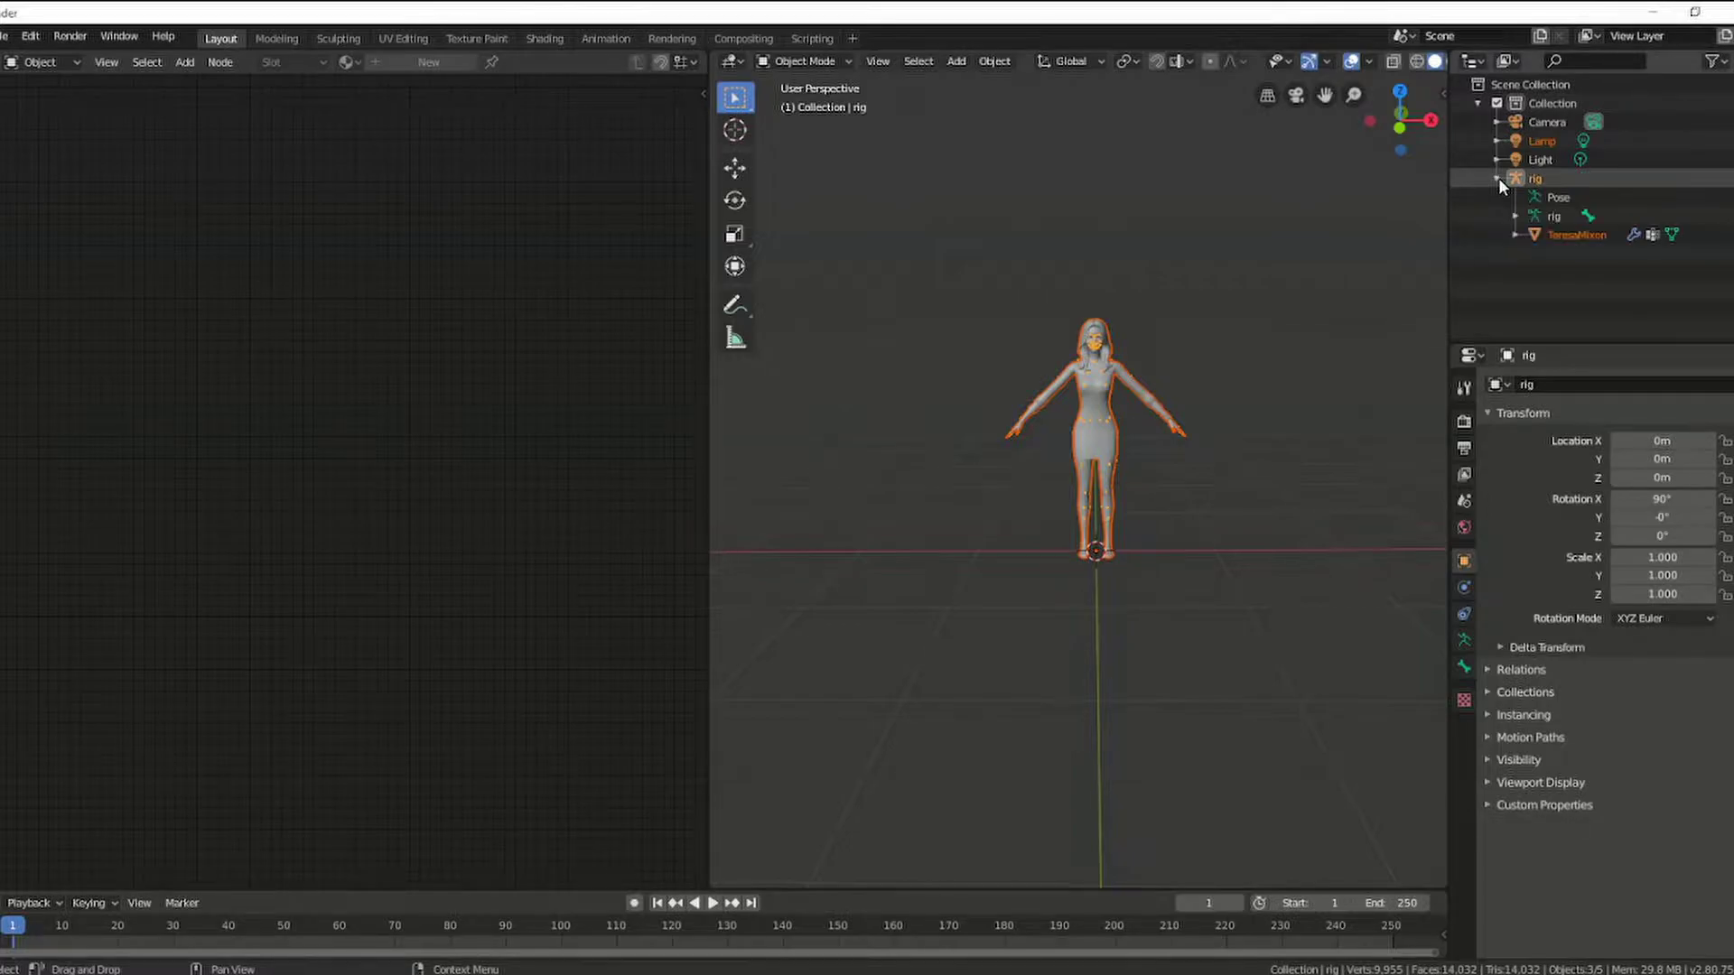
click(1547, 233)
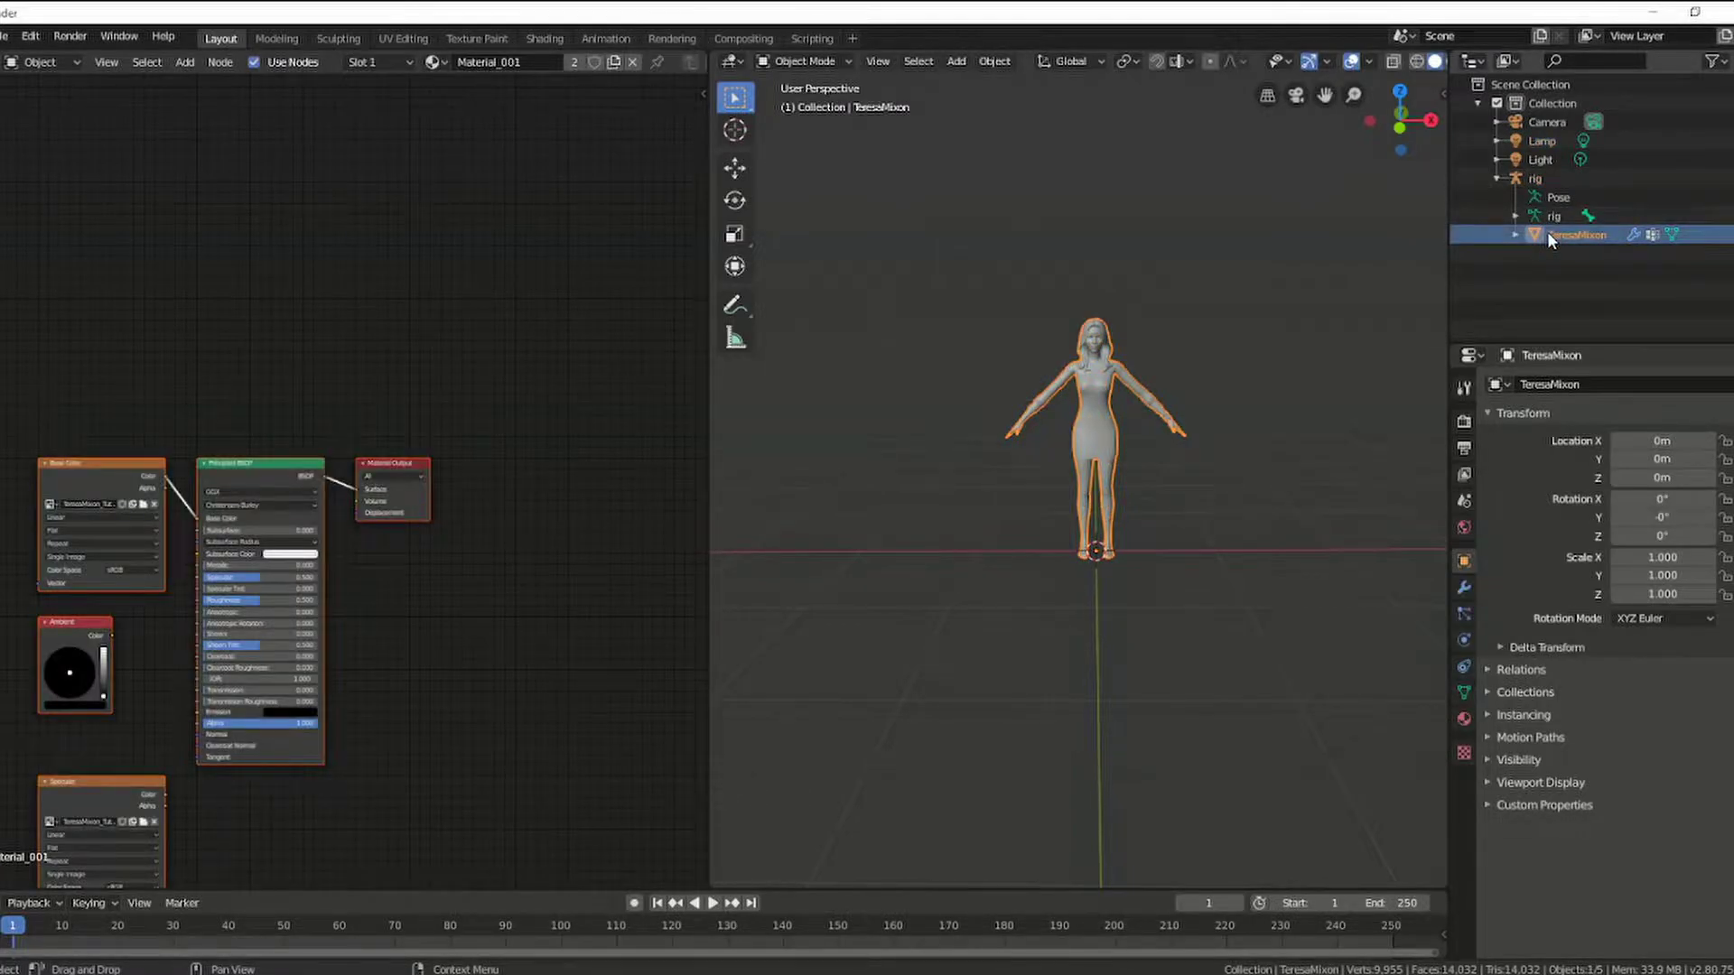
click(442, 625)
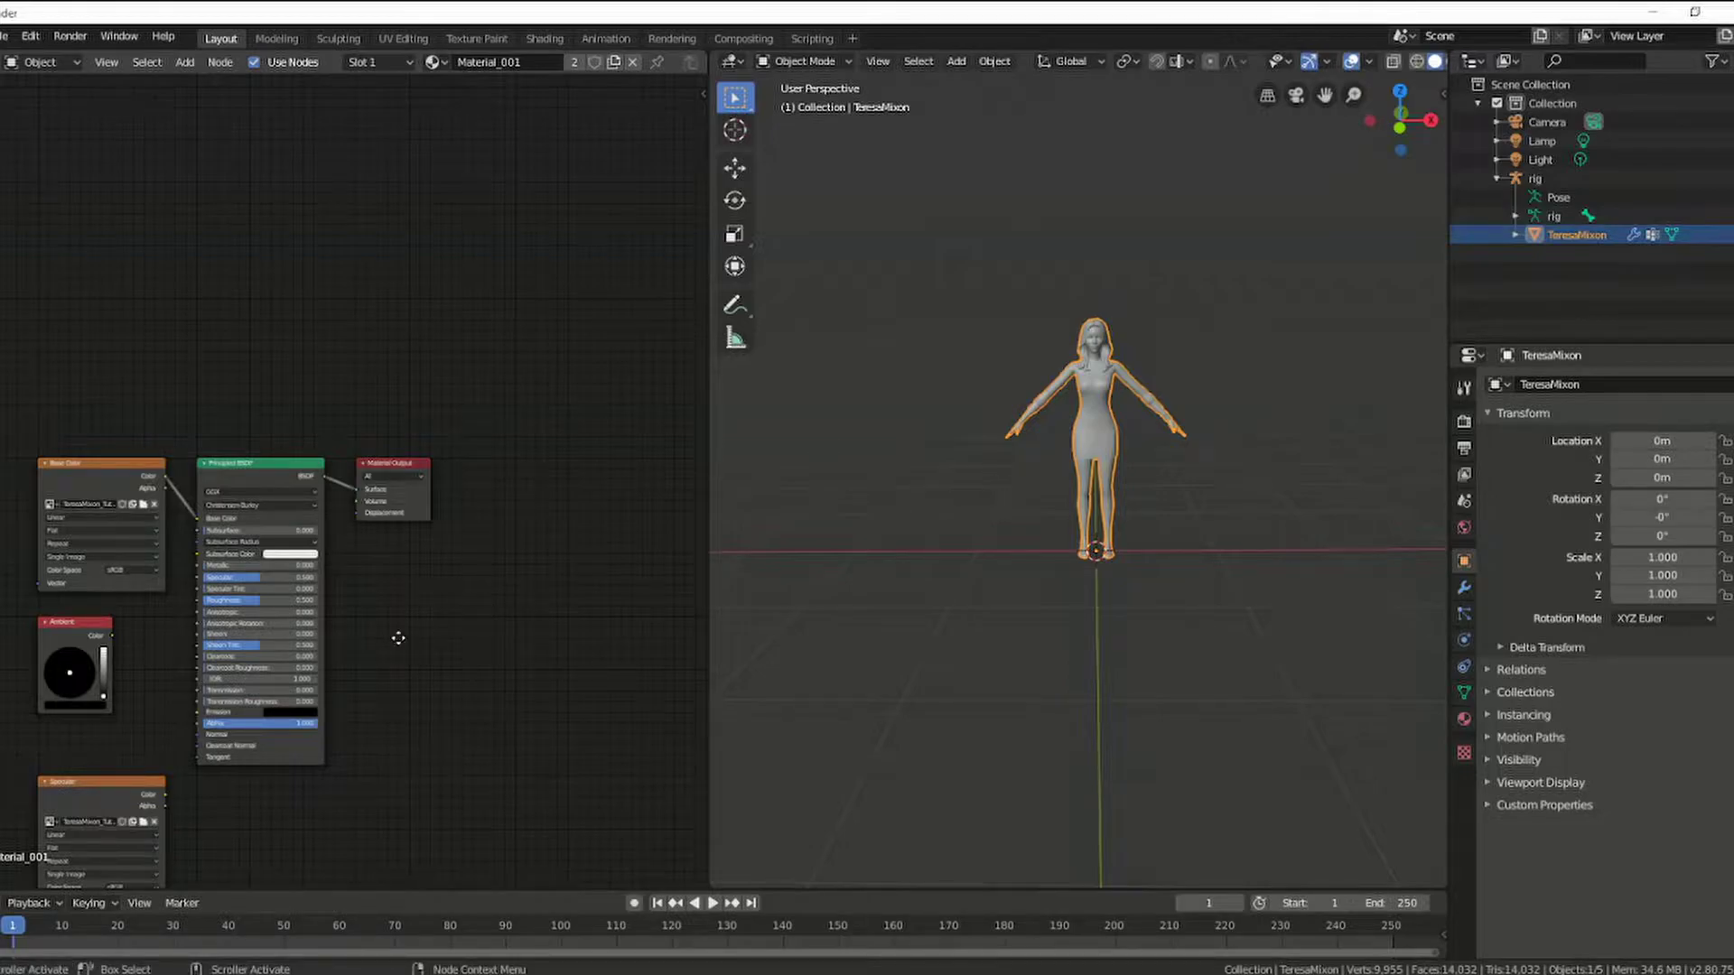
middle_drag(398, 639, 511, 502)
scroll(511, 491, up, 1)
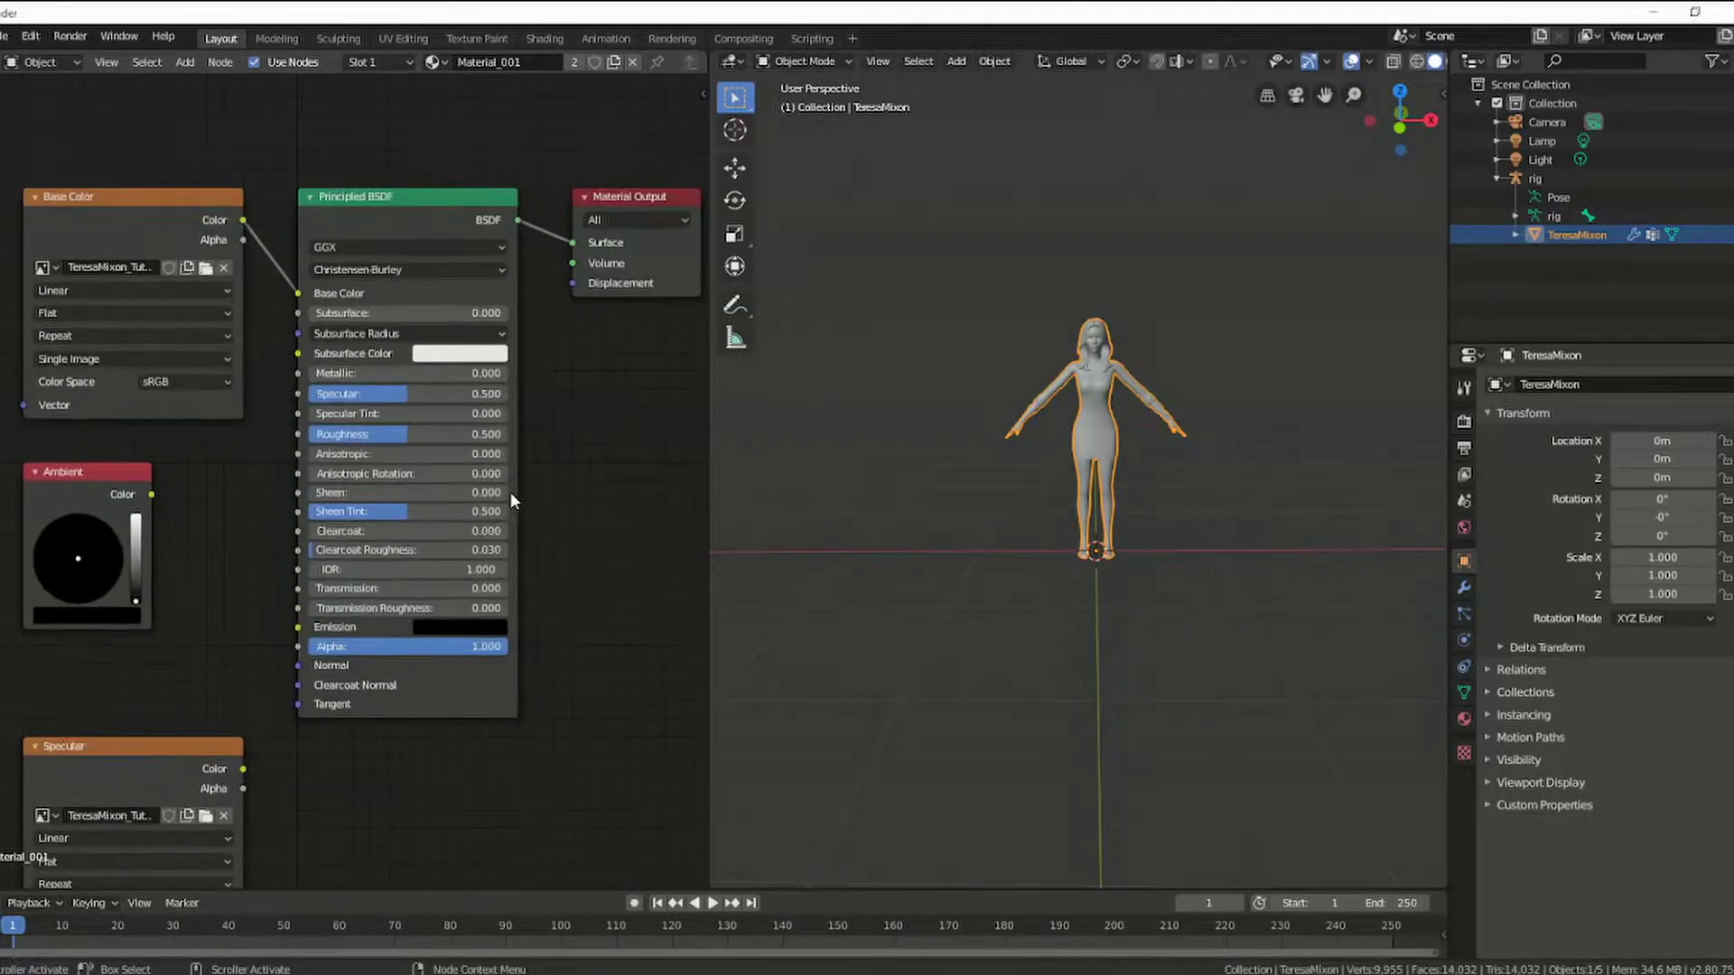
click(1518, 235)
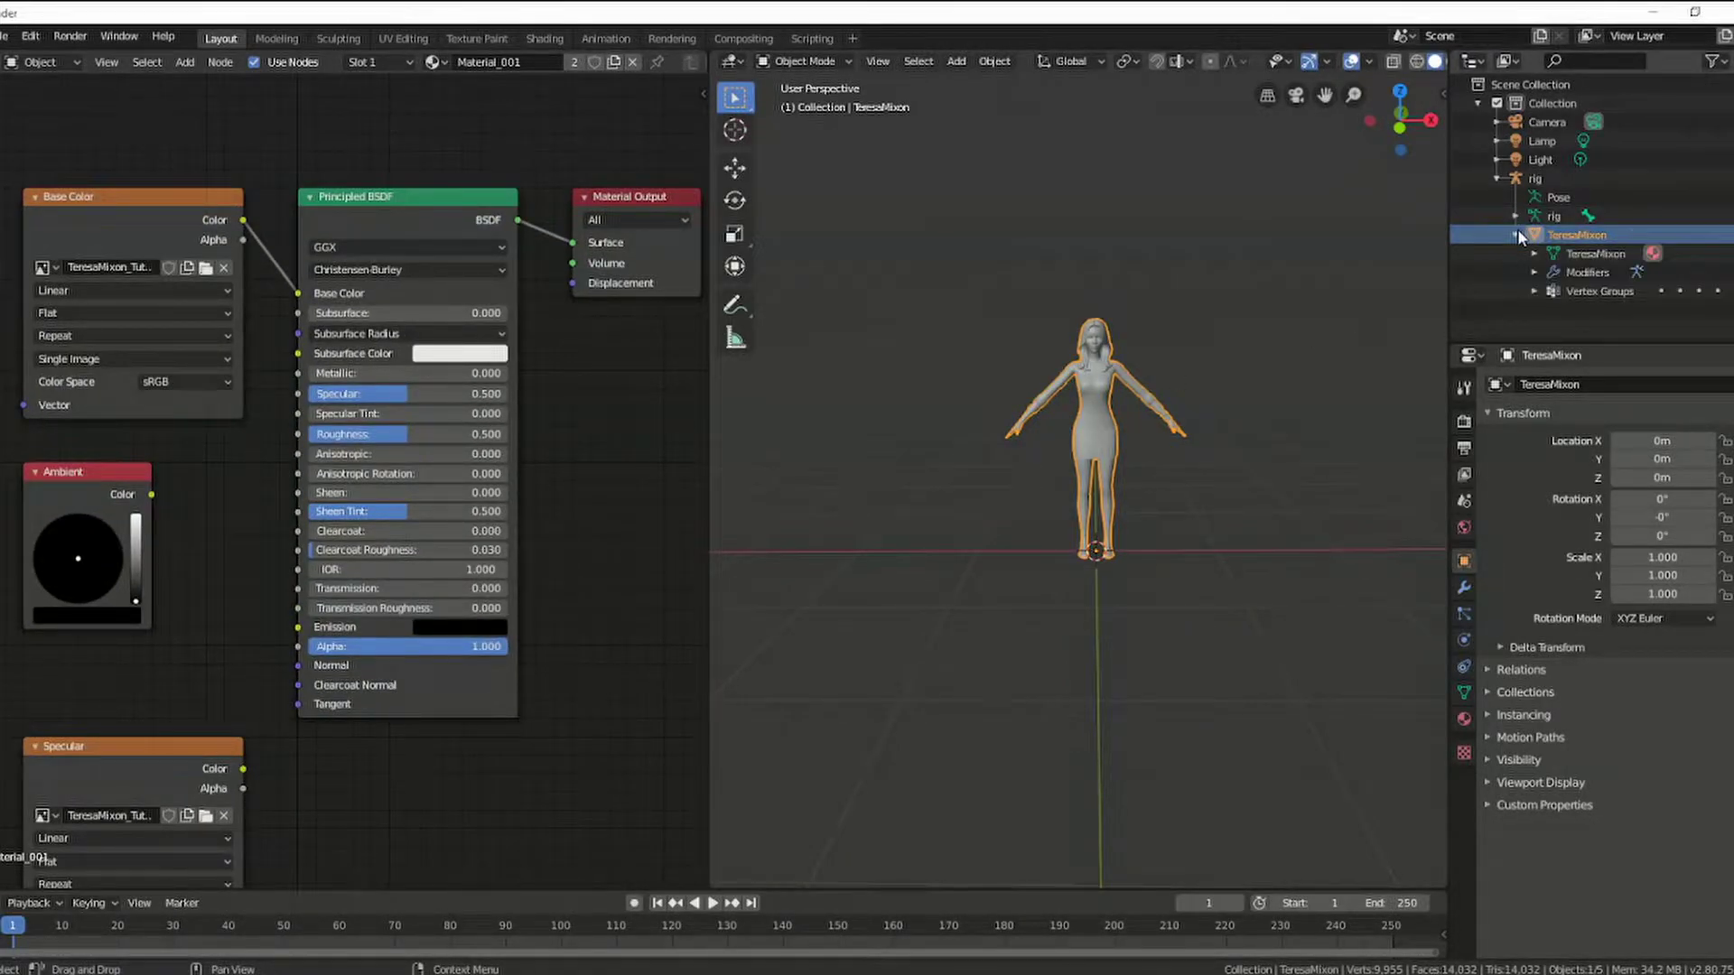
click(1518, 233)
Step: Connect the Specular texture to the Principled BSDF's Specular input
drag(242, 770, 297, 393)
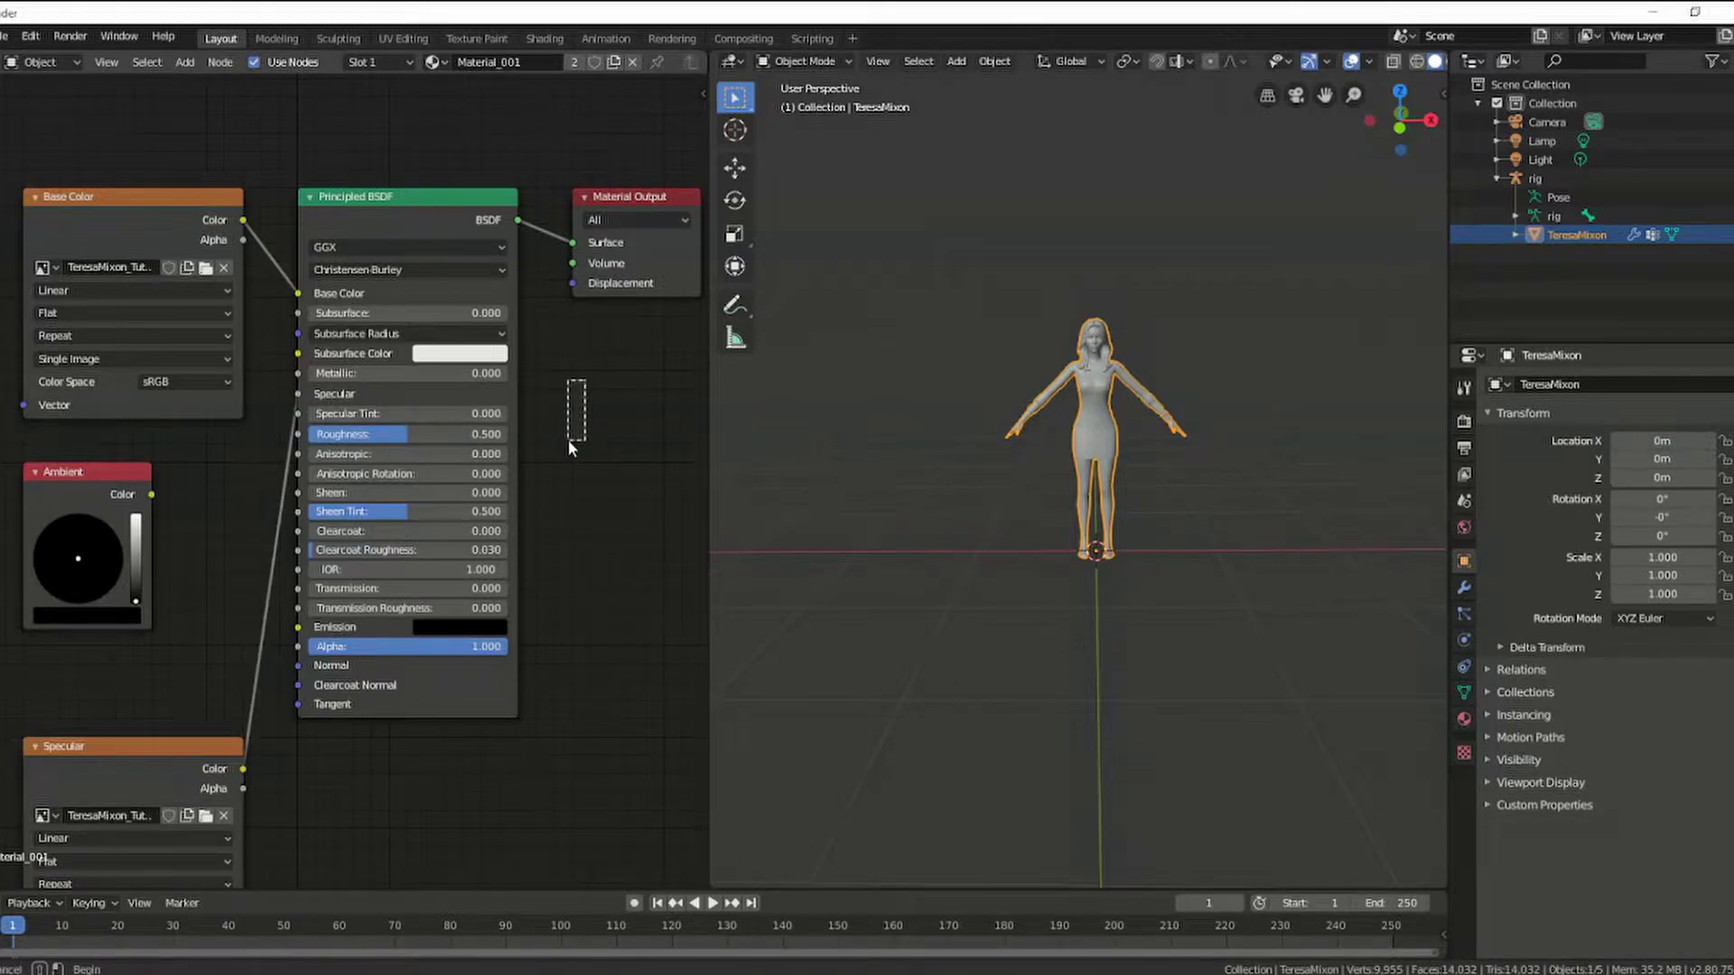
right_click(582, 410)
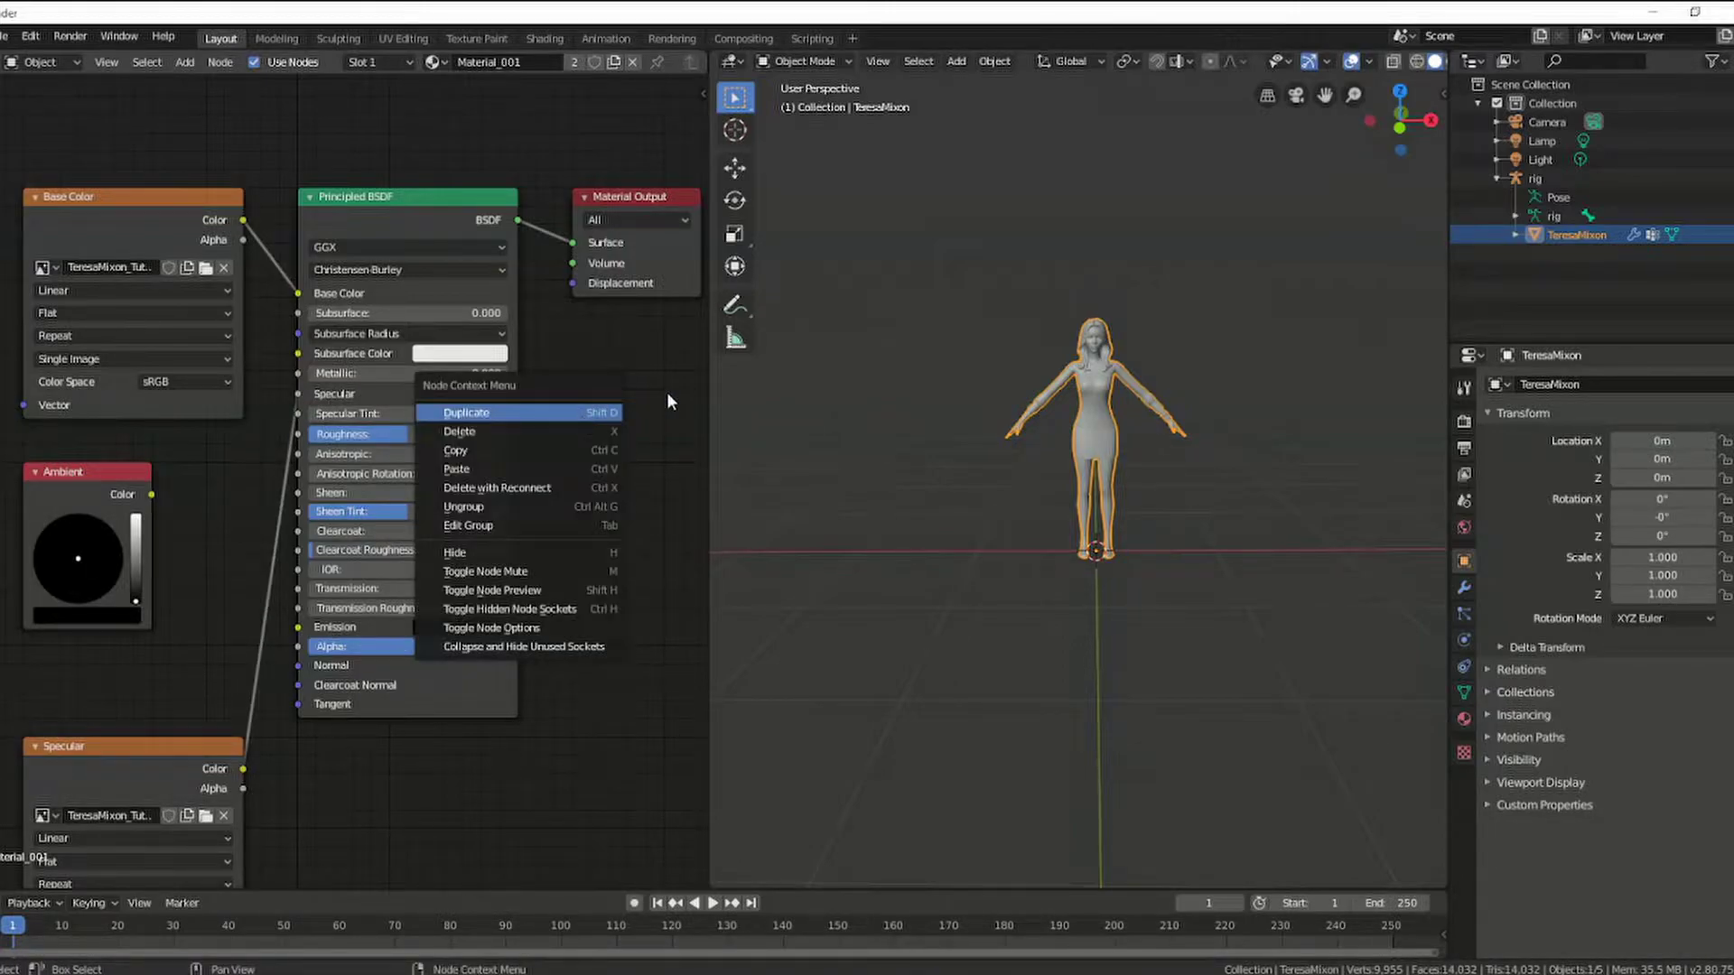
middle_drag(658, 392, 577, 539)
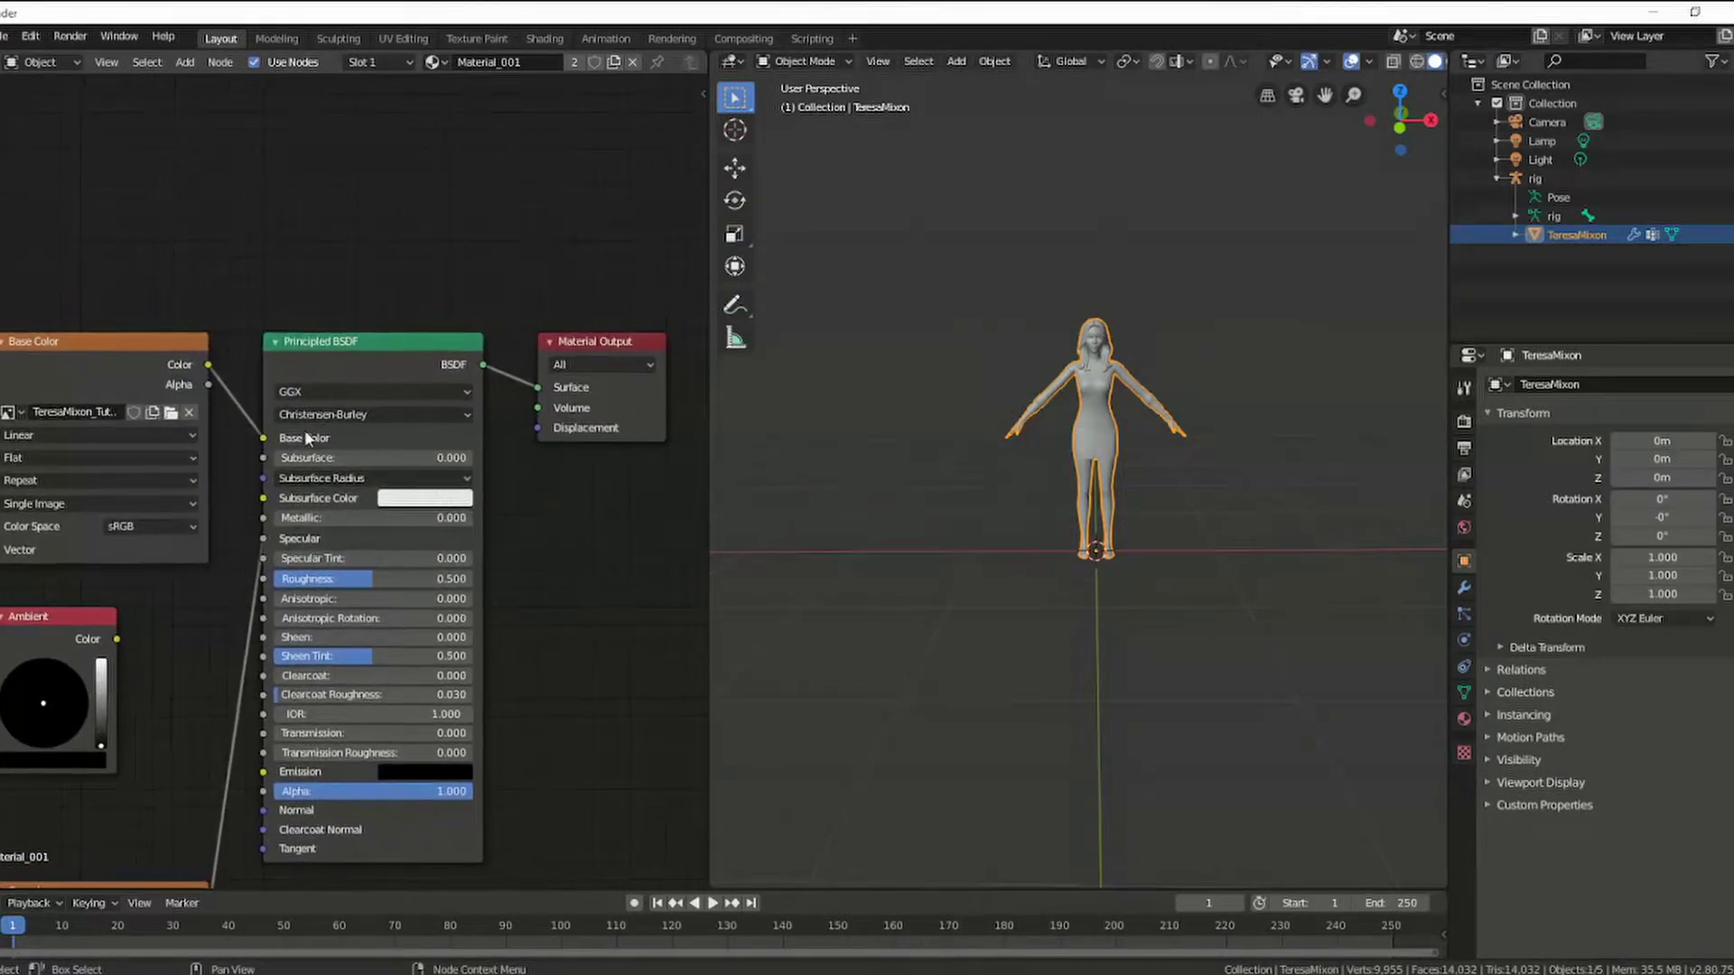
middle_drag(523, 439, 513, 542)
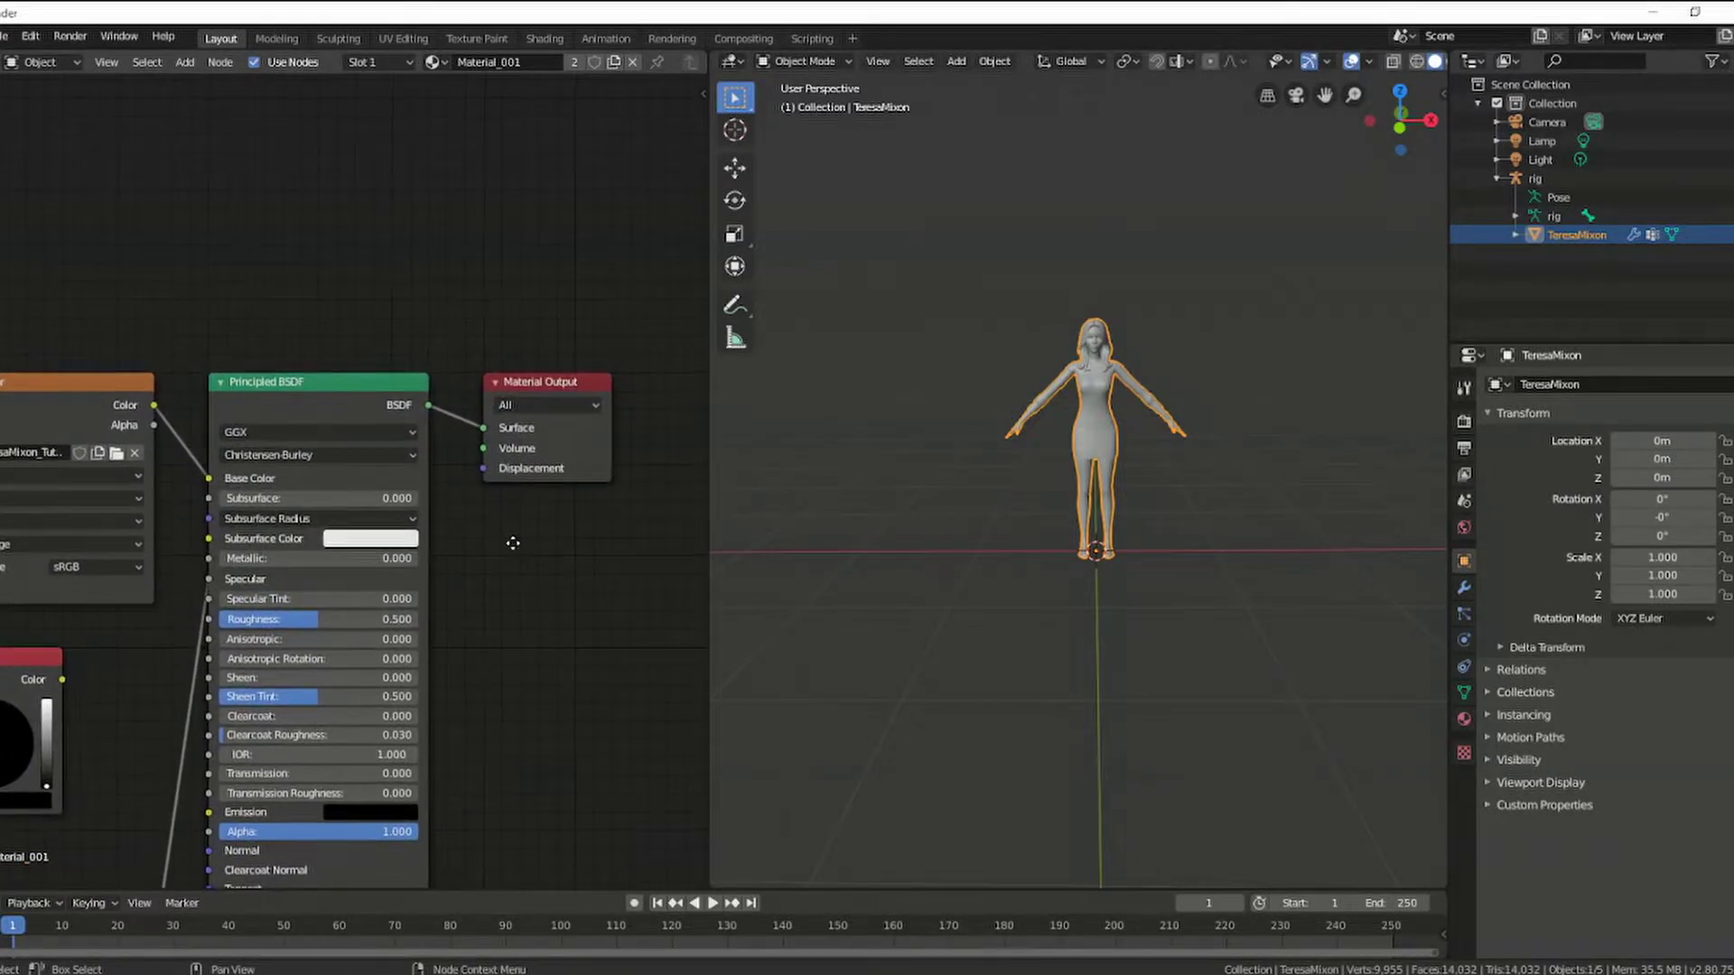
Step: Add a Mix Shader before Material Output, with Principled BSDF second and texture Alpha driving Fac
click(173, 68)
mouse_move(214, 148)
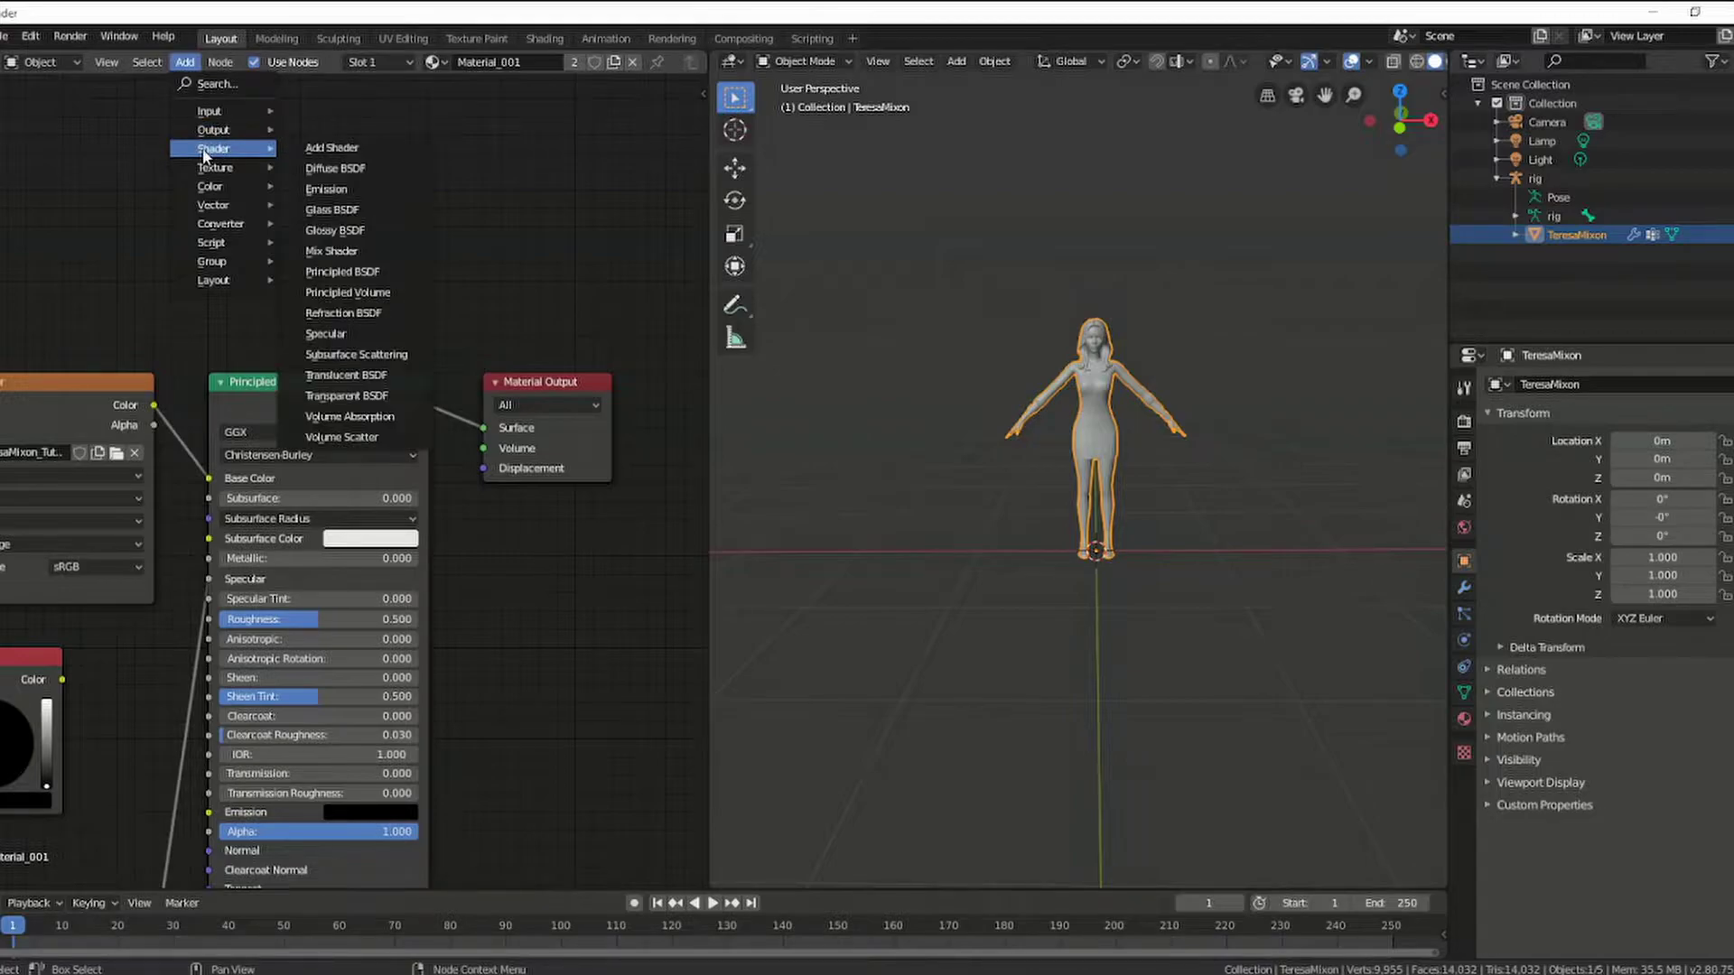
click(345, 251)
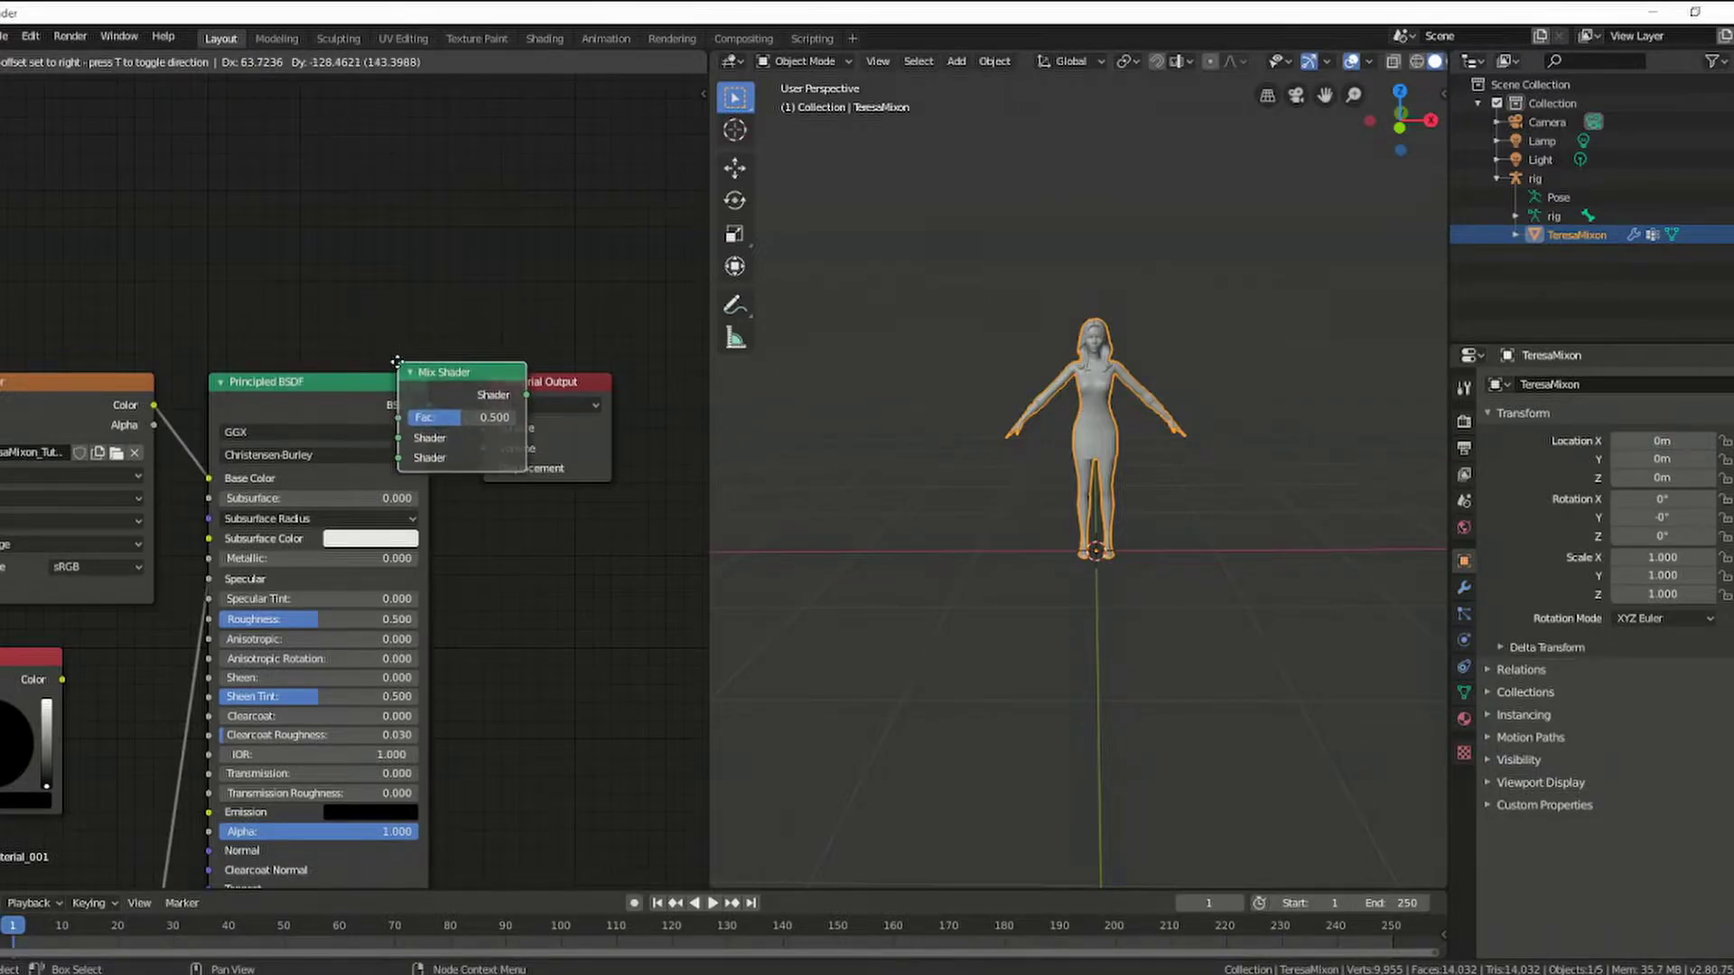
click(500, 362)
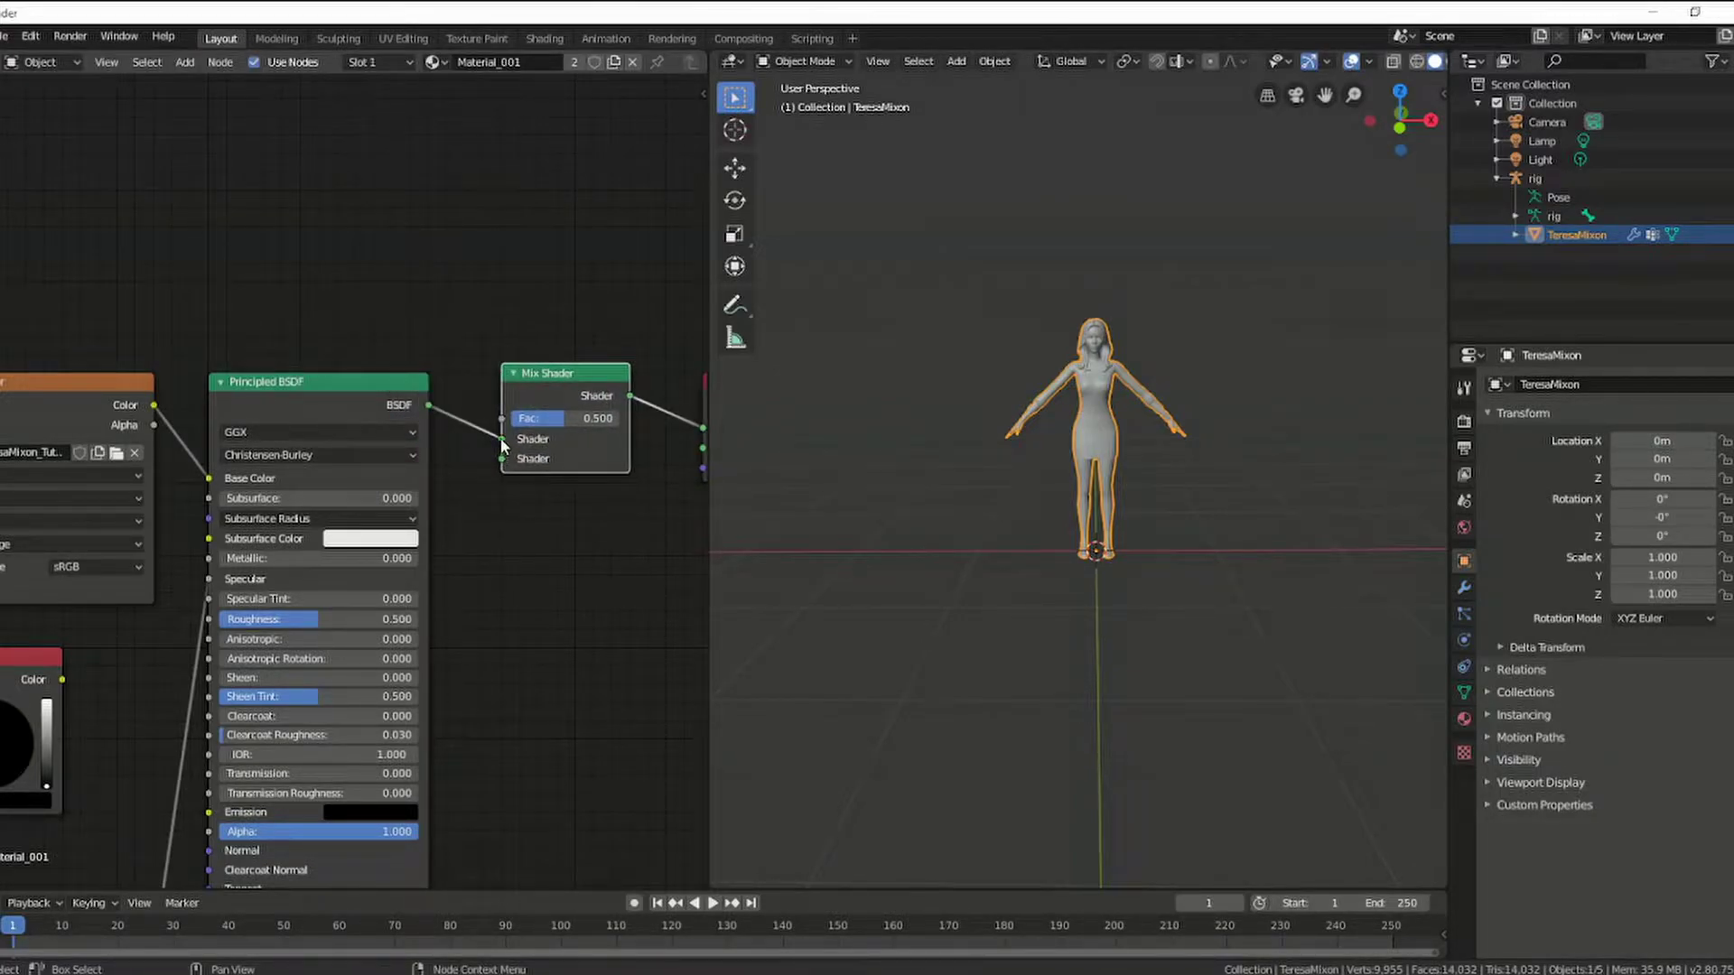
drag(502, 440, 501, 459)
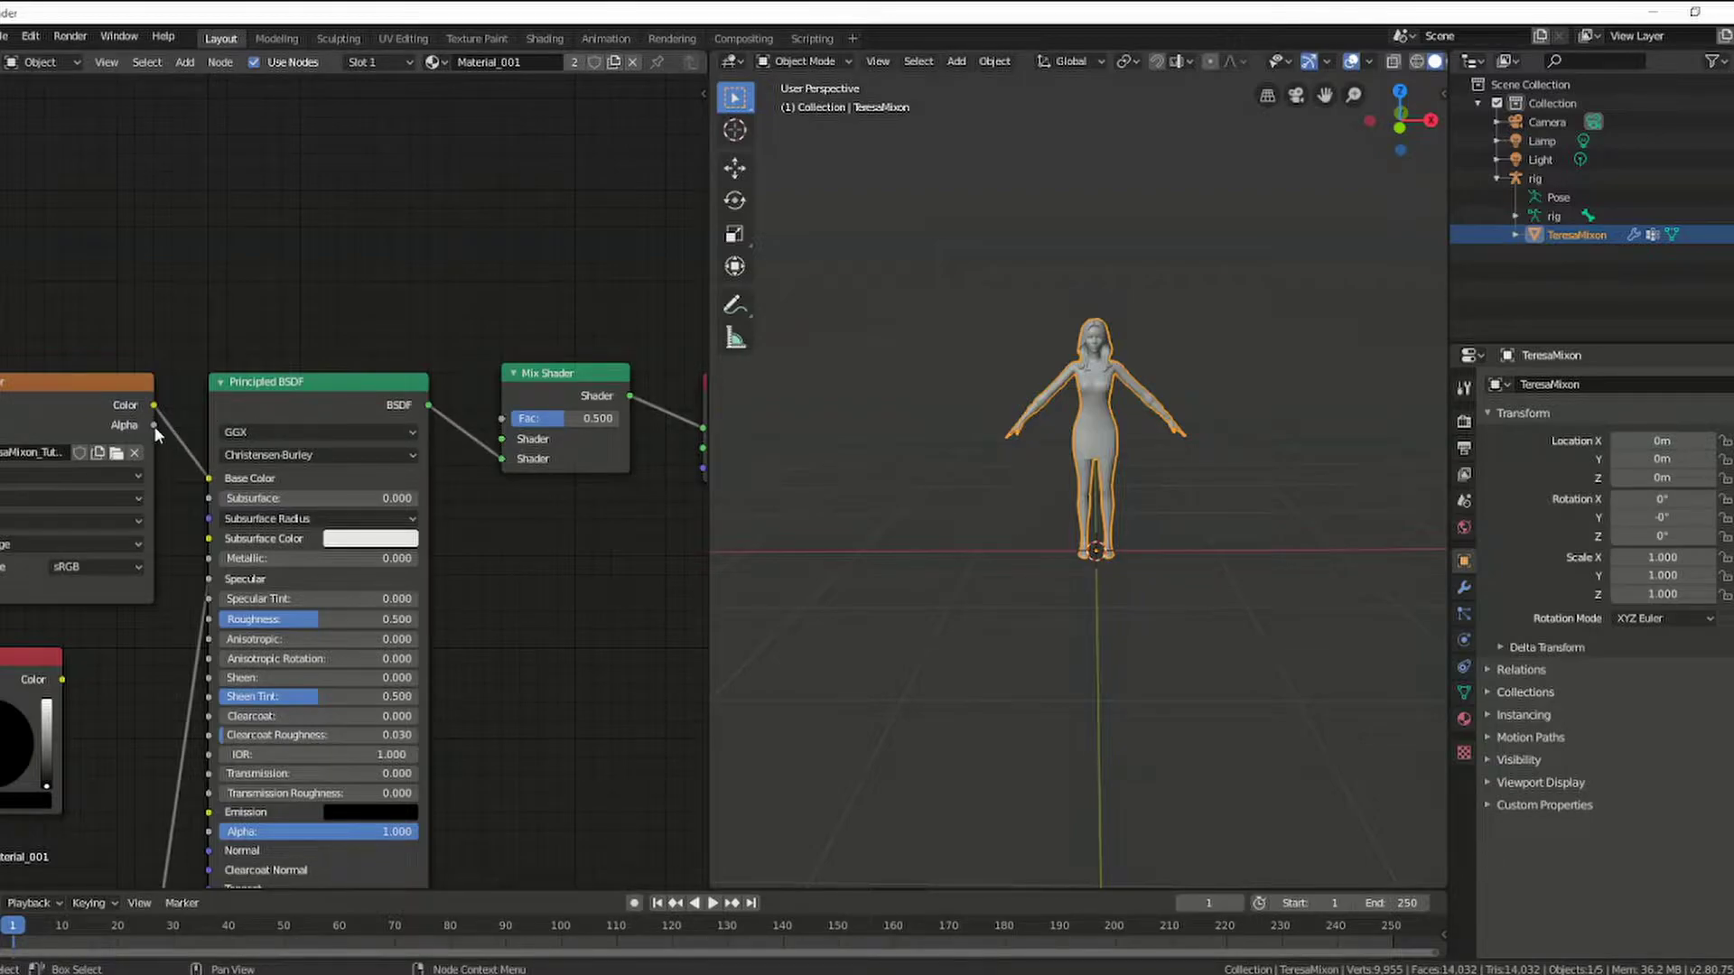
drag(153, 426, 506, 422)
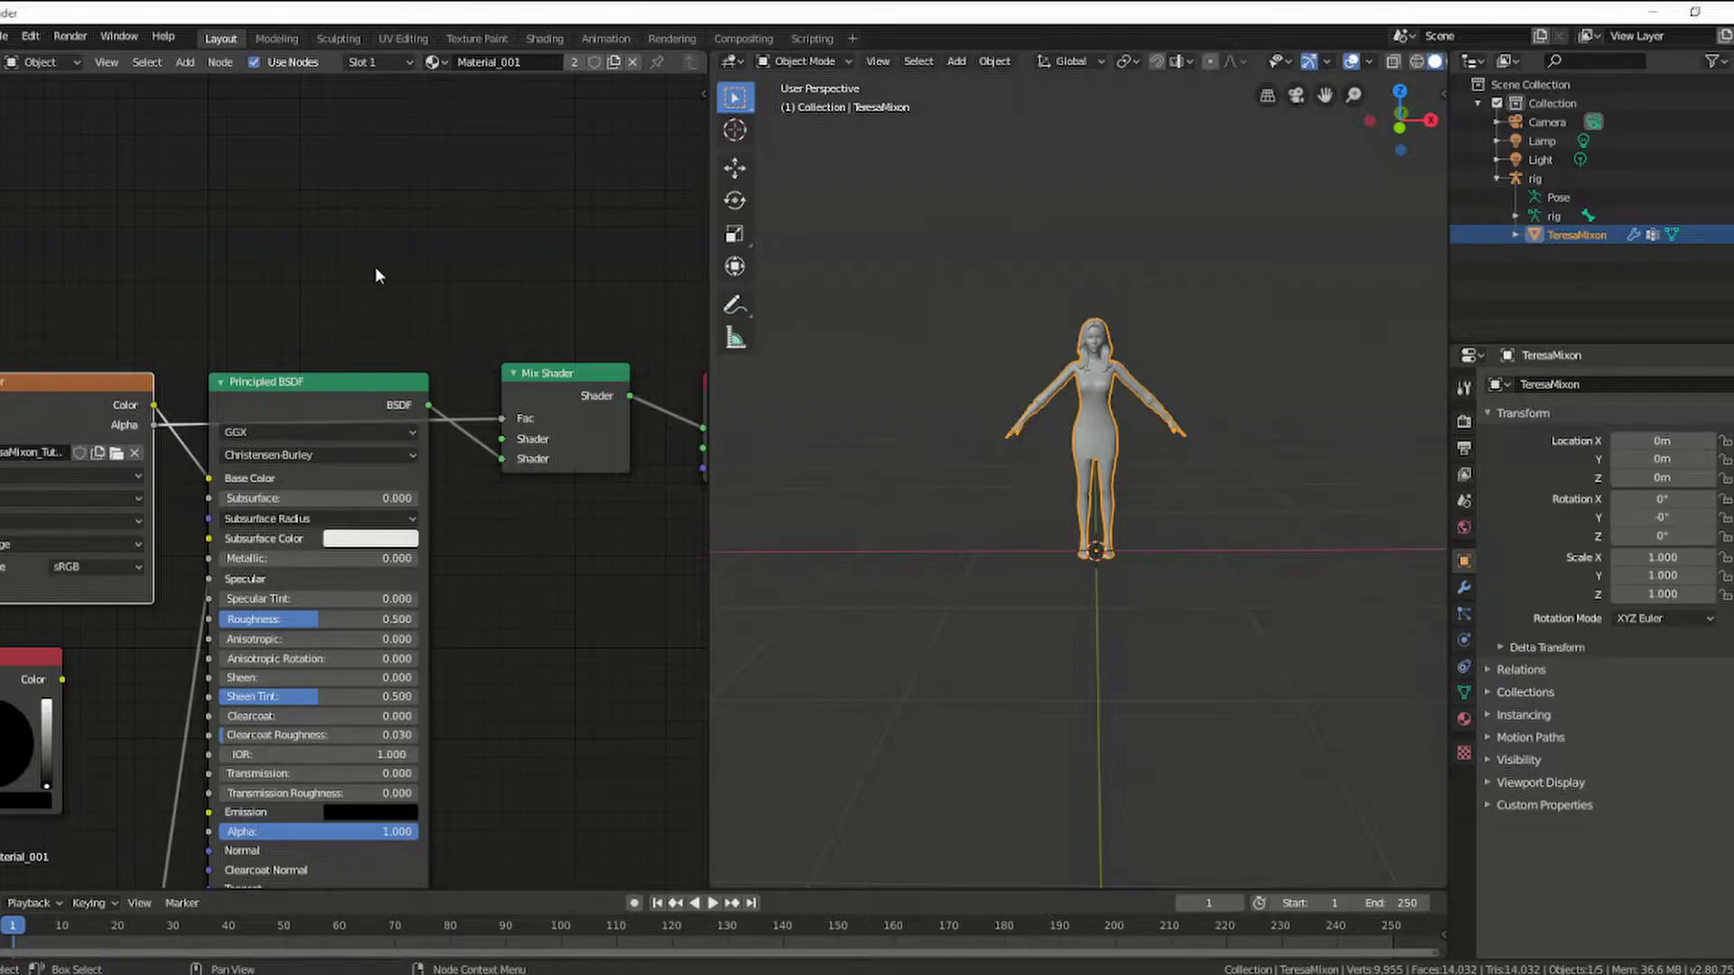
Step: Add a Transparent BSDF feeding the Mix Shader's first shader input
click(185, 64)
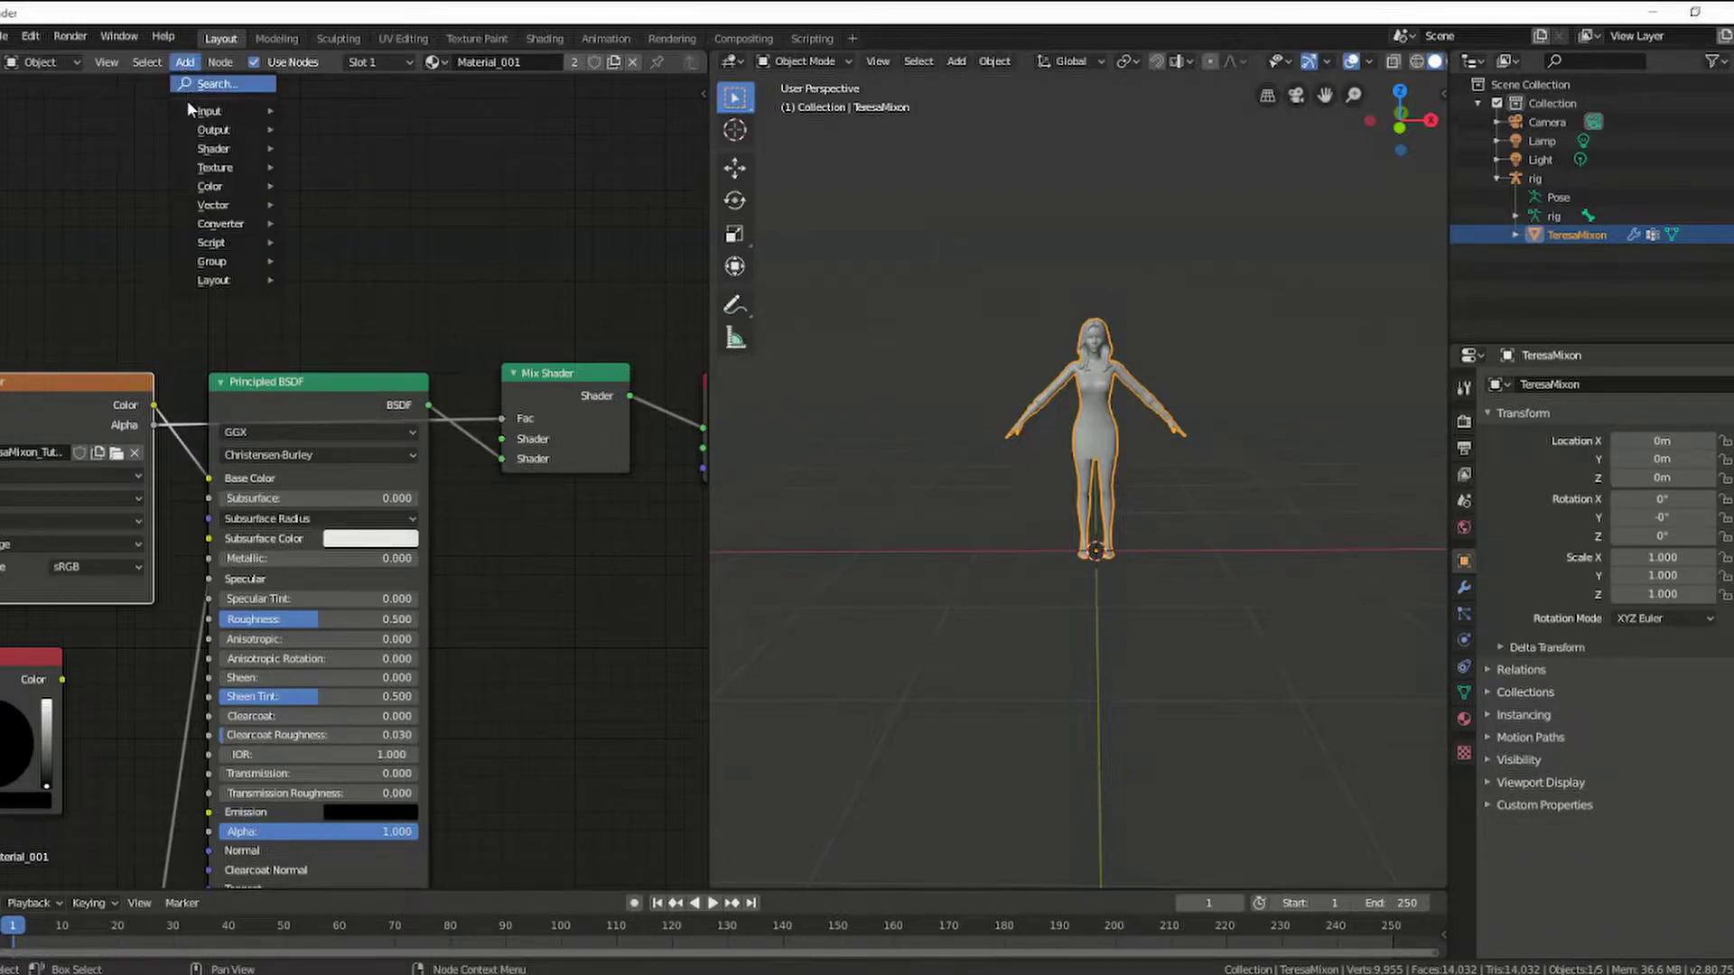
mouse_move(214, 148)
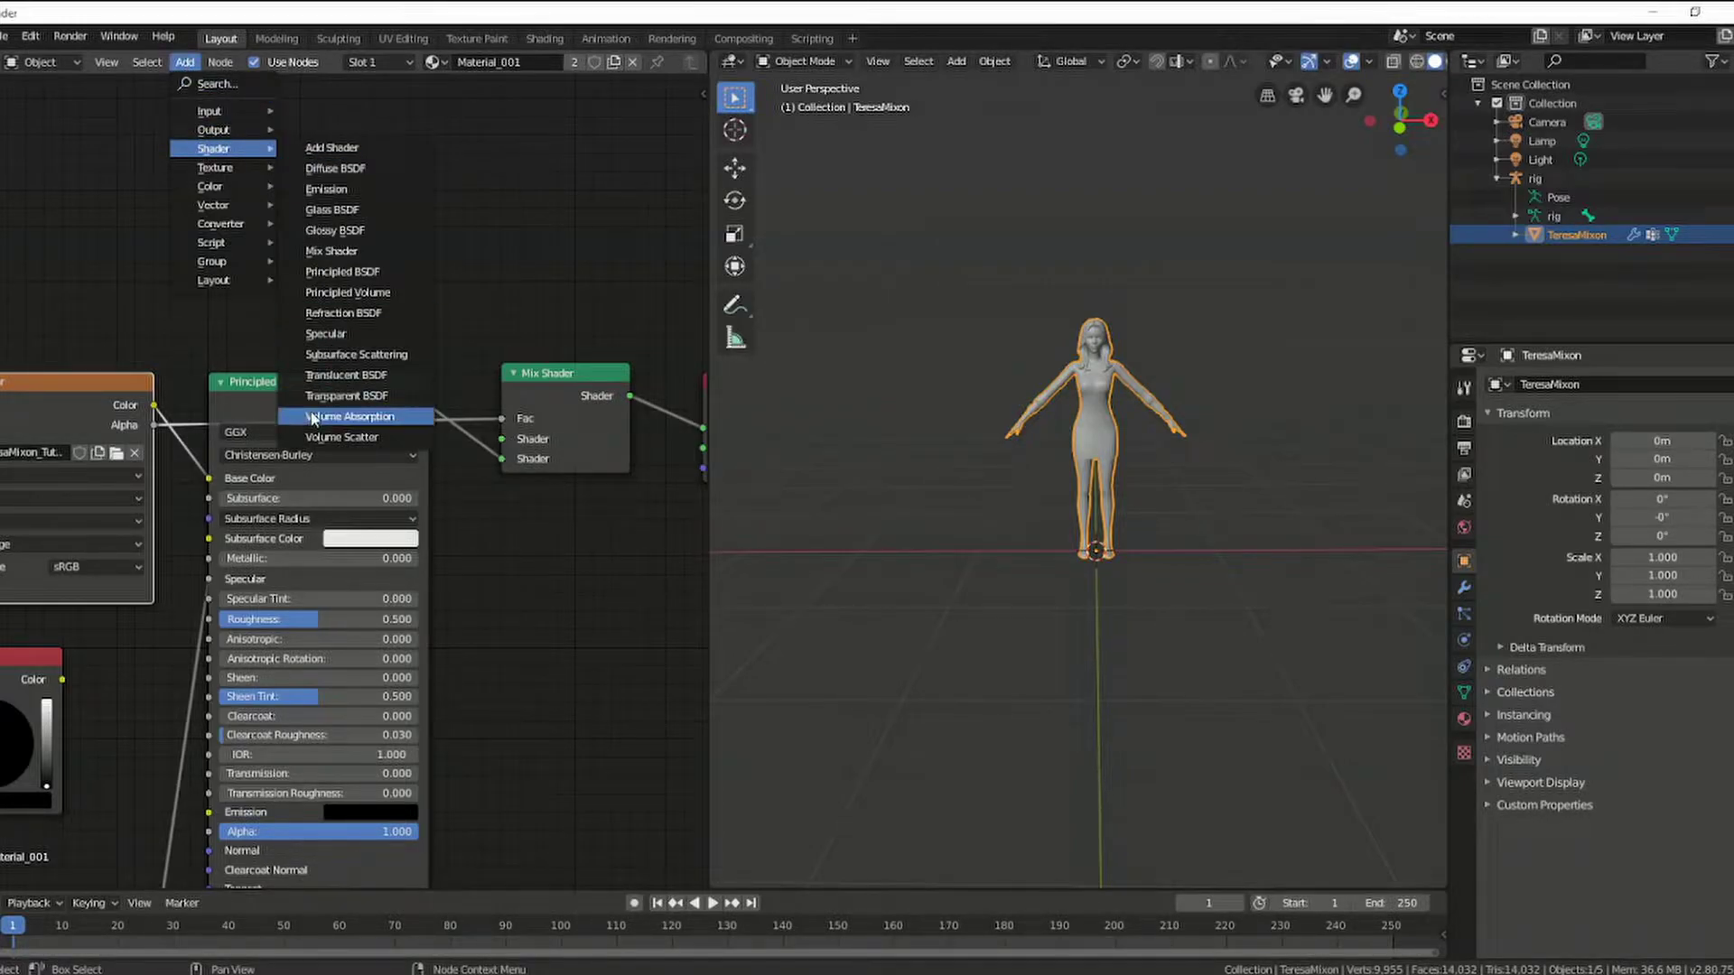
click(339, 396)
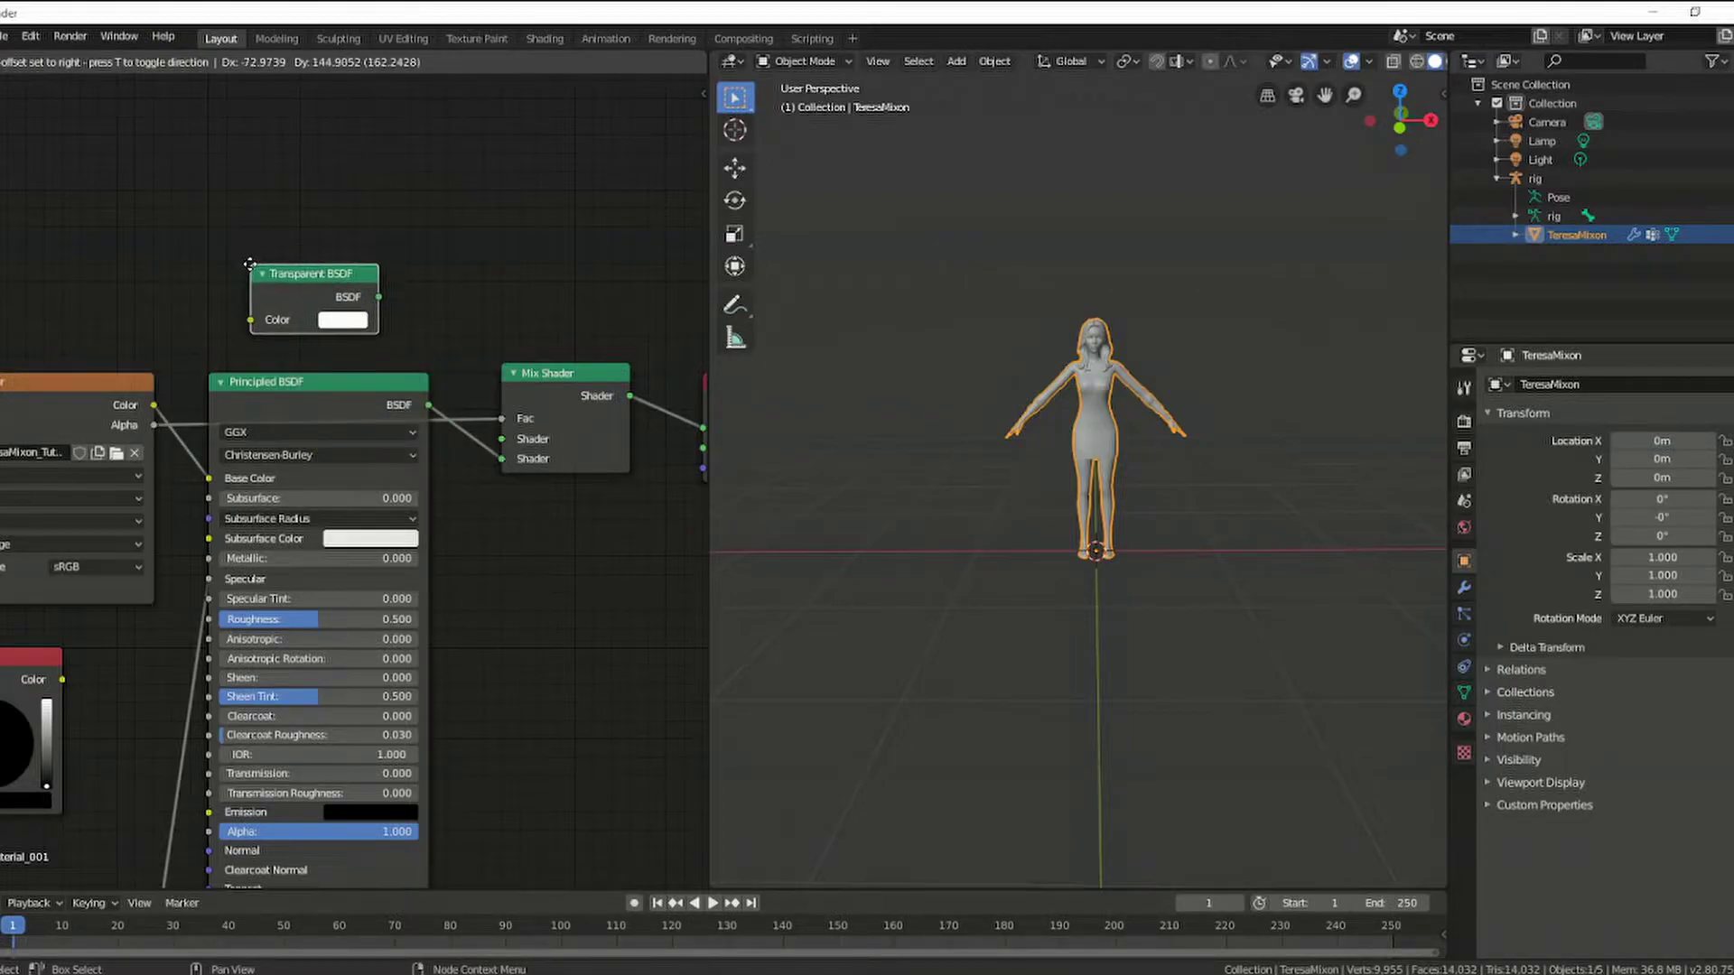
click(252, 272)
drag(378, 297, 502, 439)
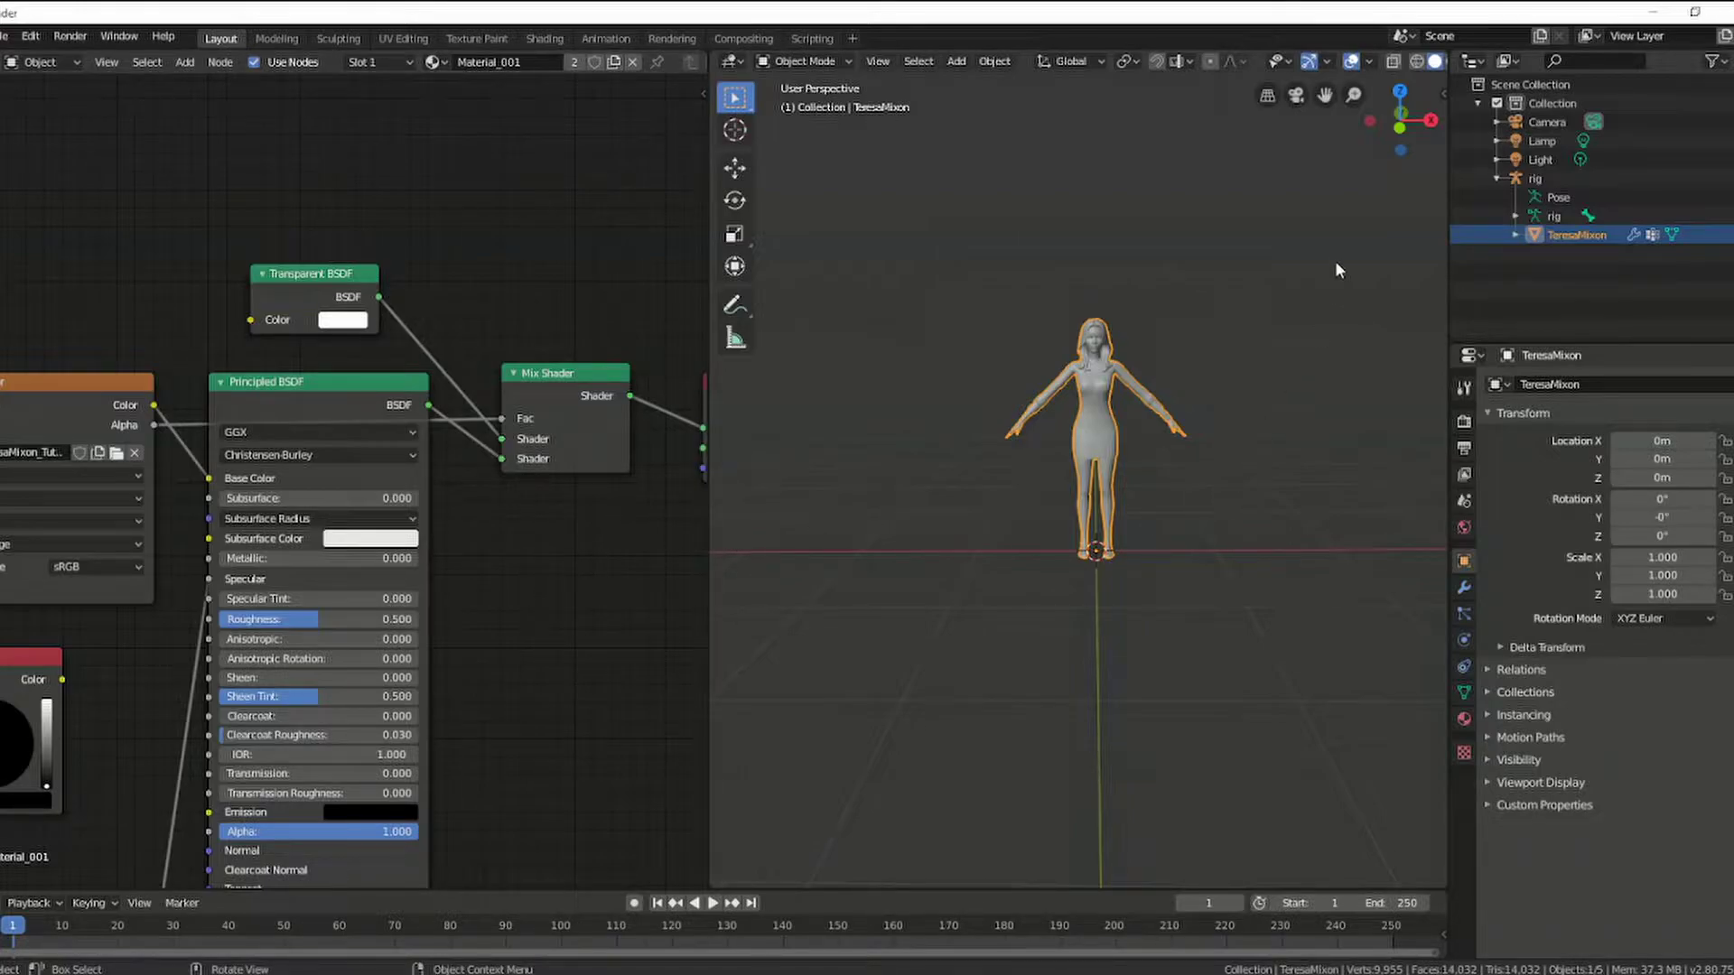
drag(1450, 123, 1482, 139)
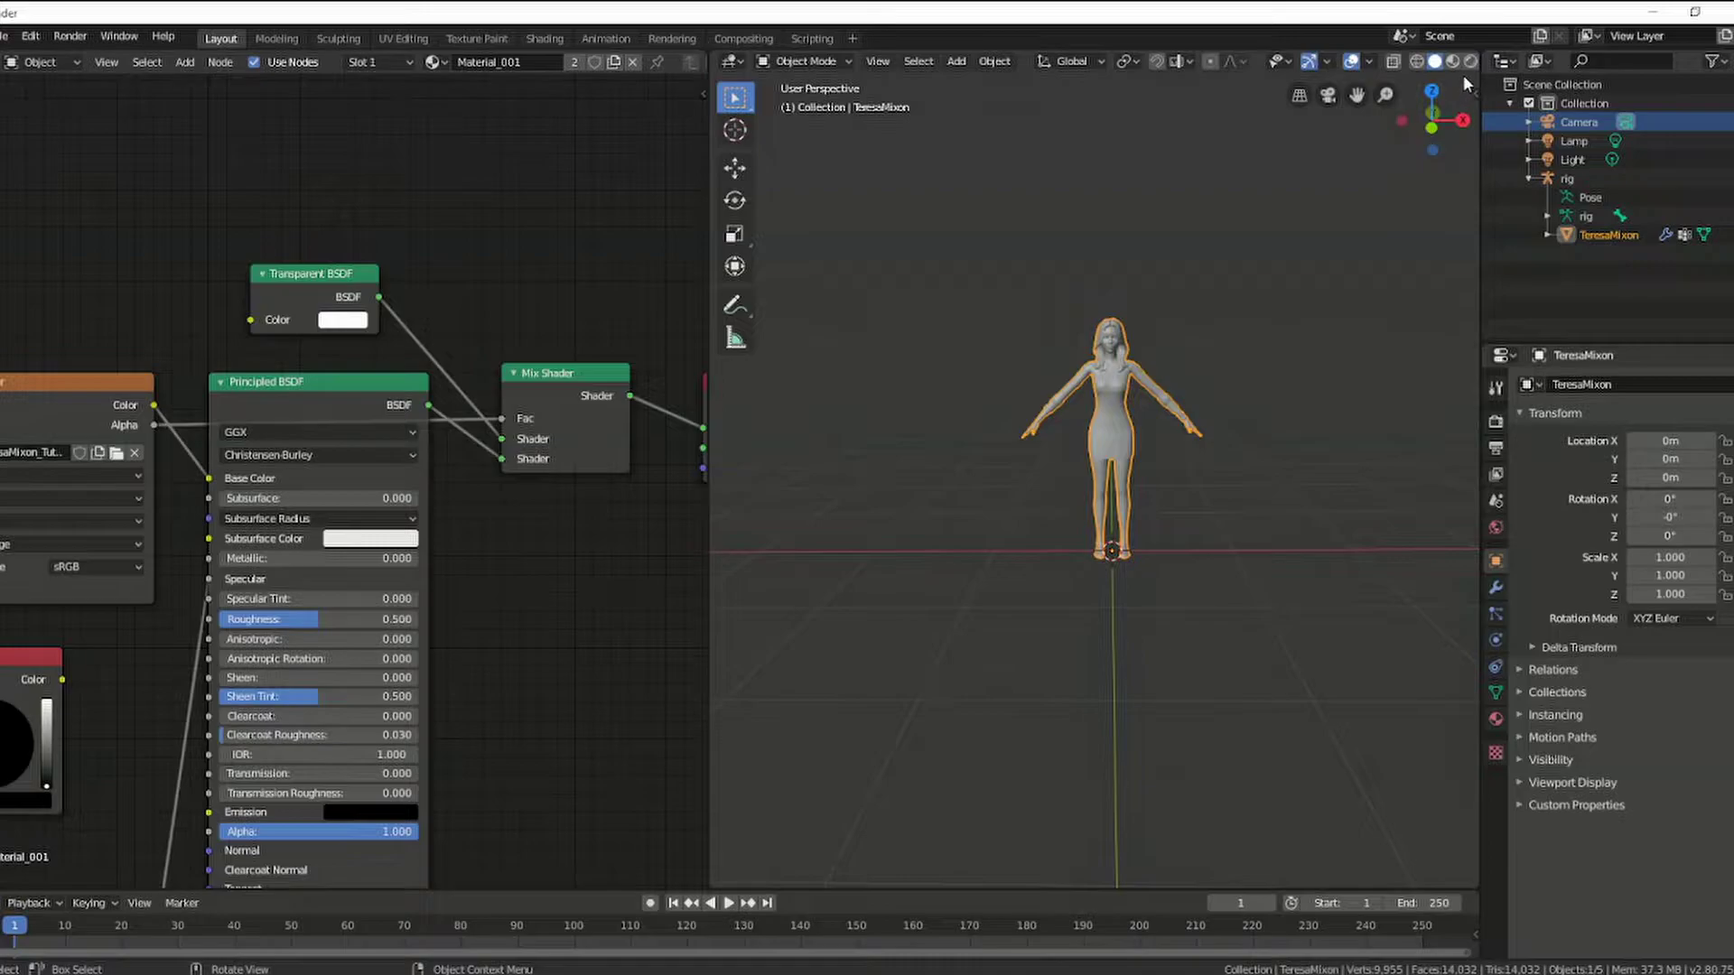
Step: In rendered view, set material blend and shadow modes to Alpha Hashed, then widen the 3D view
click(1468, 63)
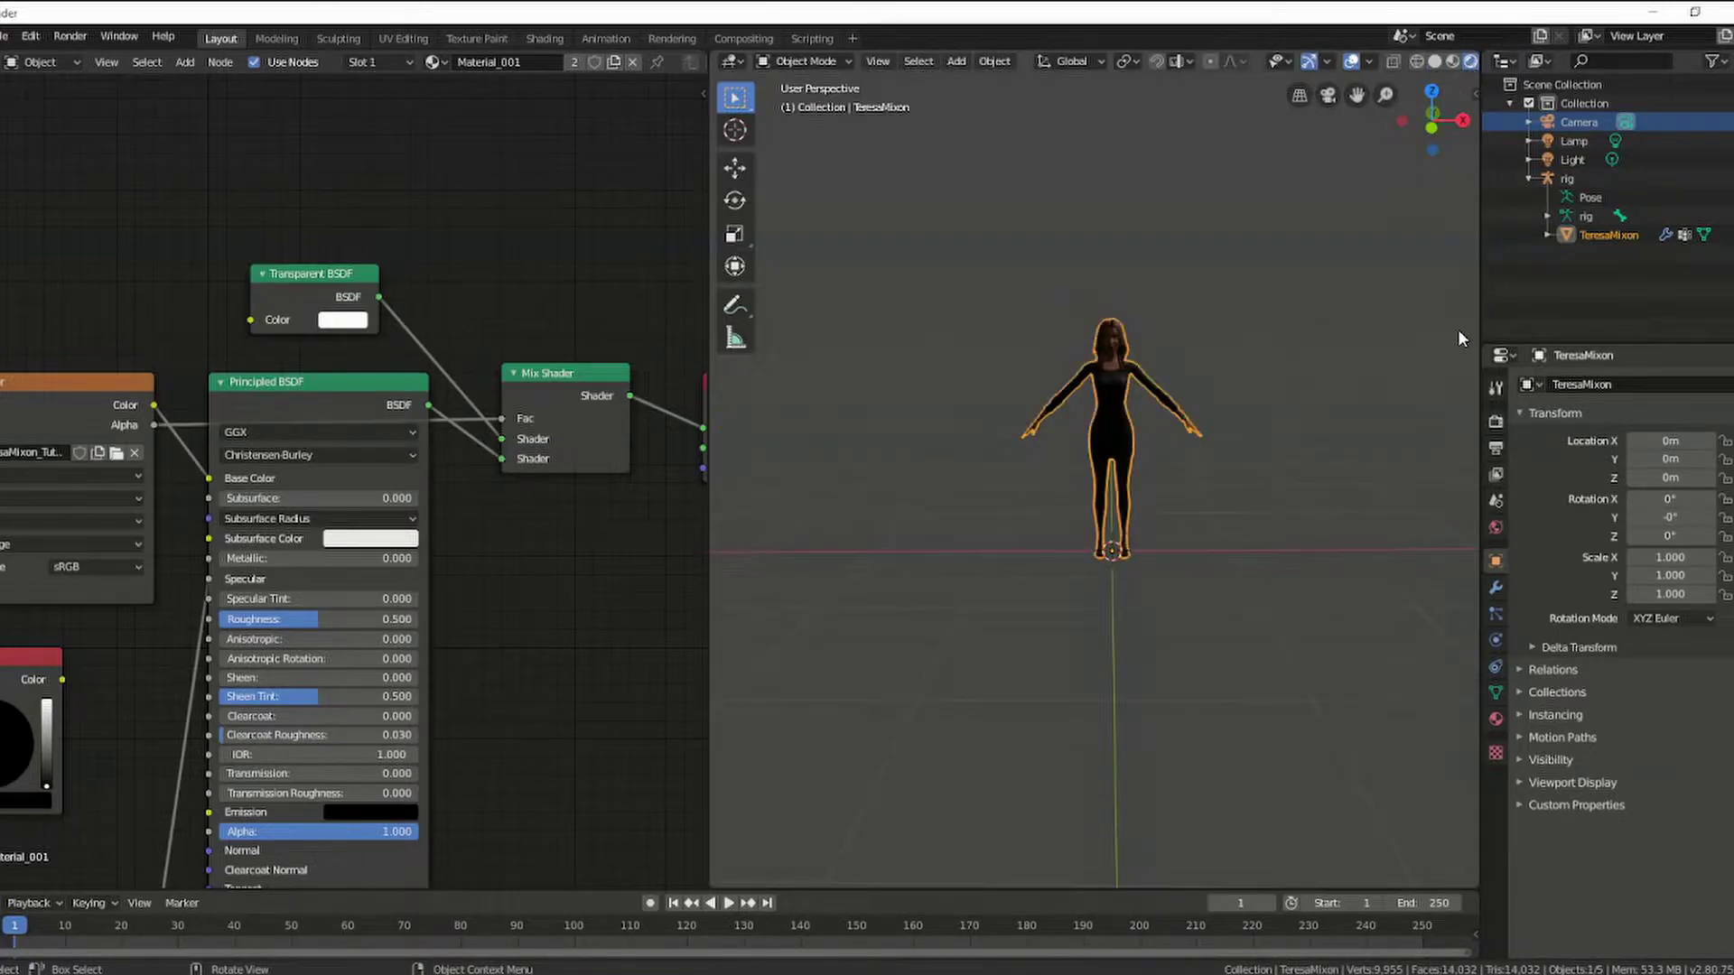
click(1496, 717)
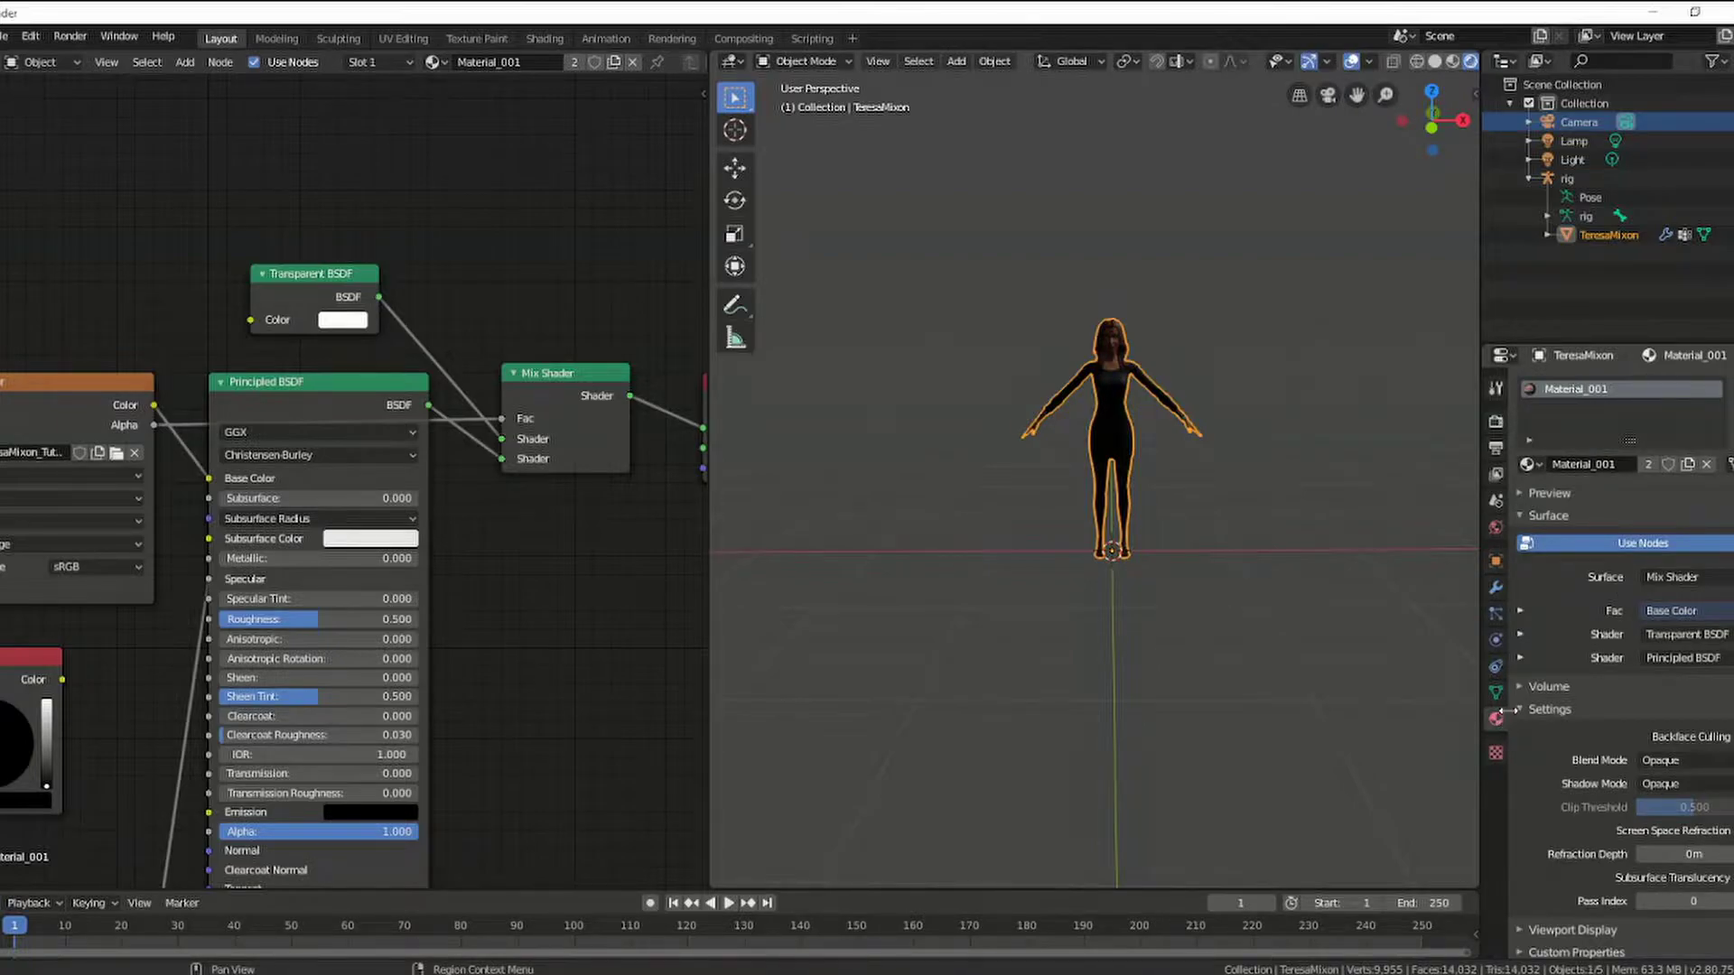
click(1666, 760)
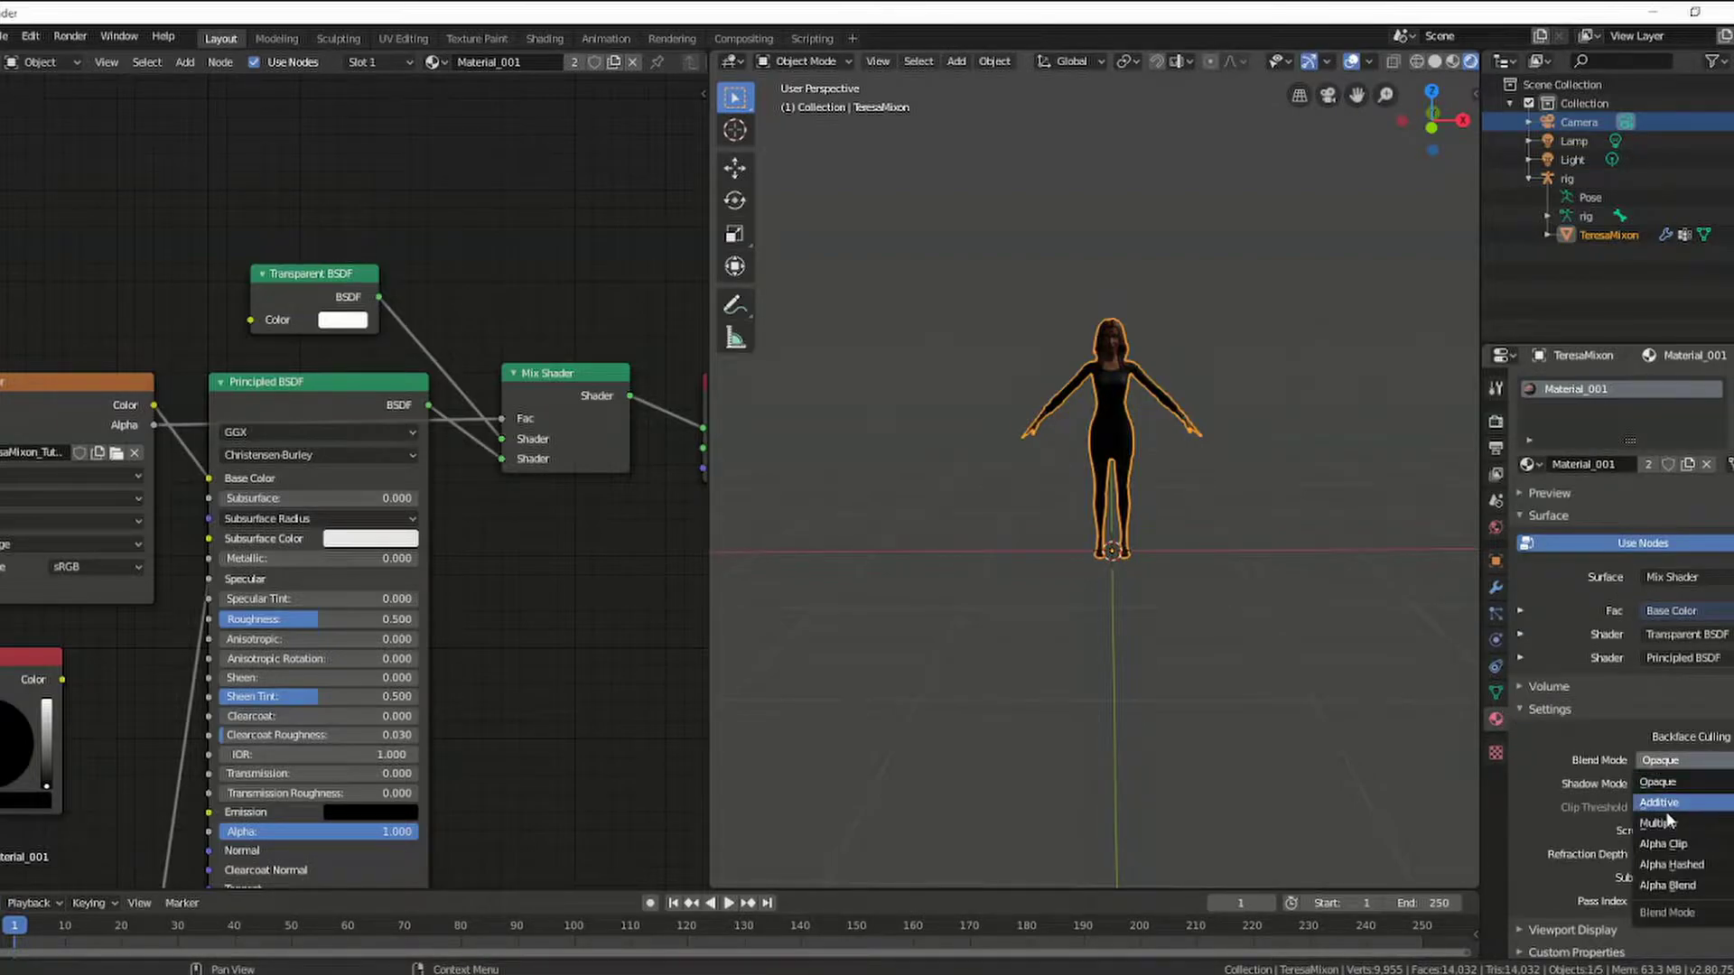
click(1671, 865)
click(1671, 783)
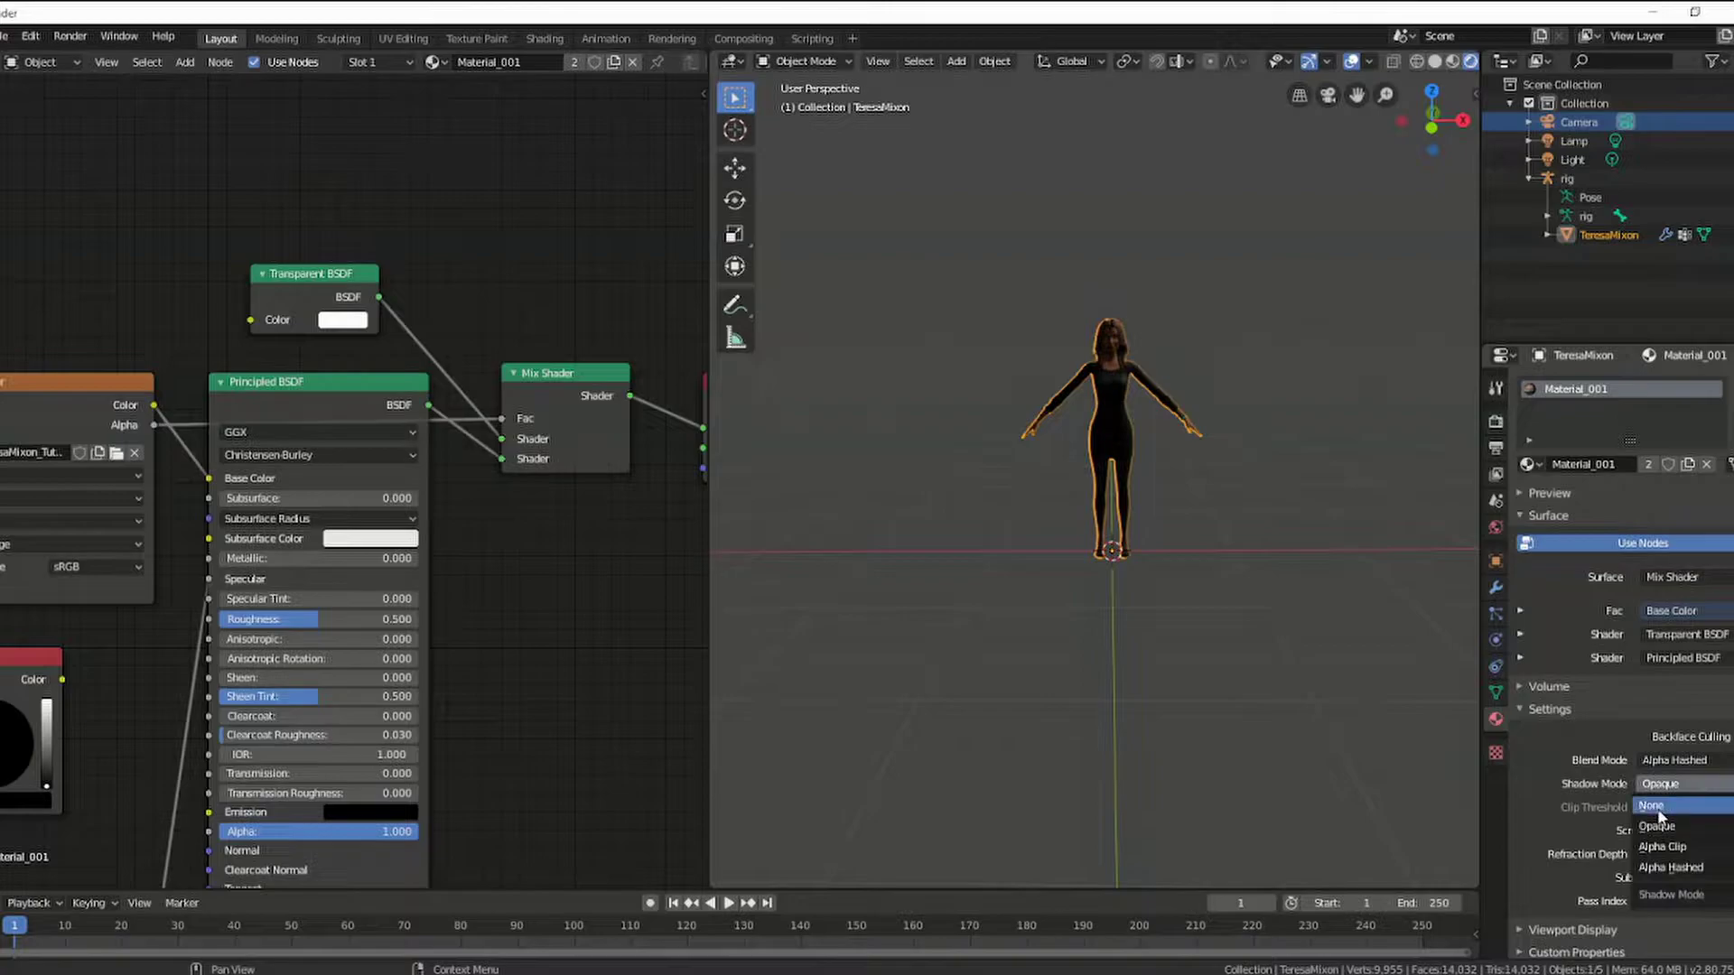
click(1663, 871)
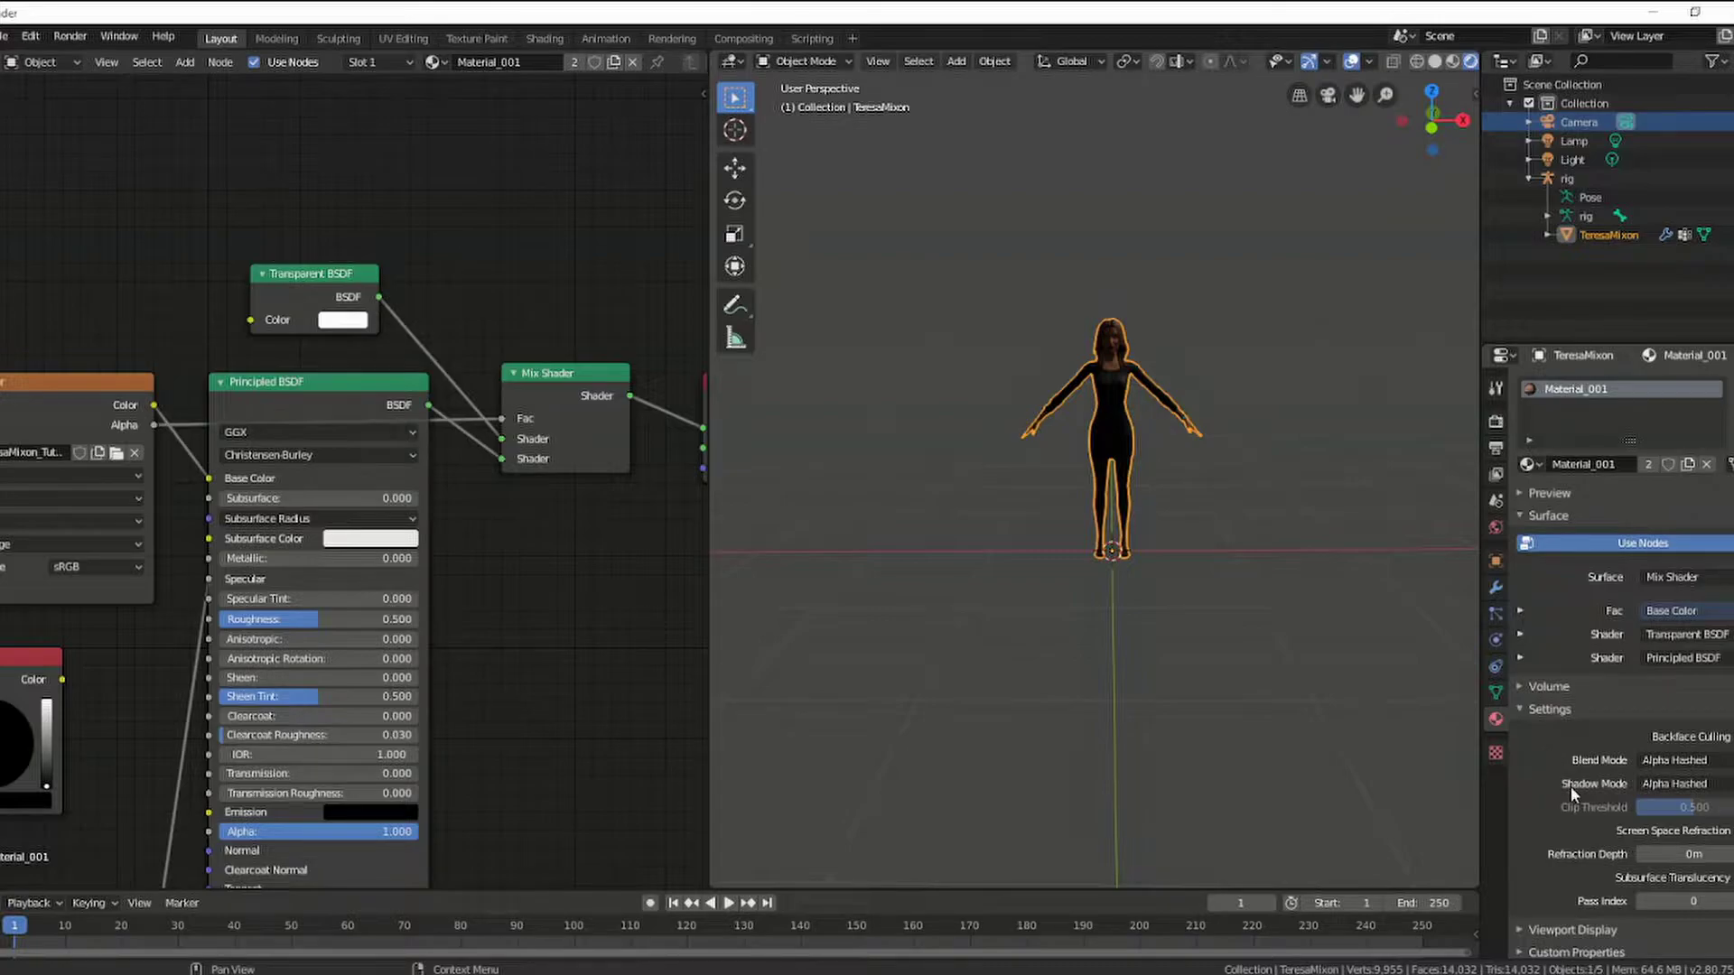
click(1346, 495)
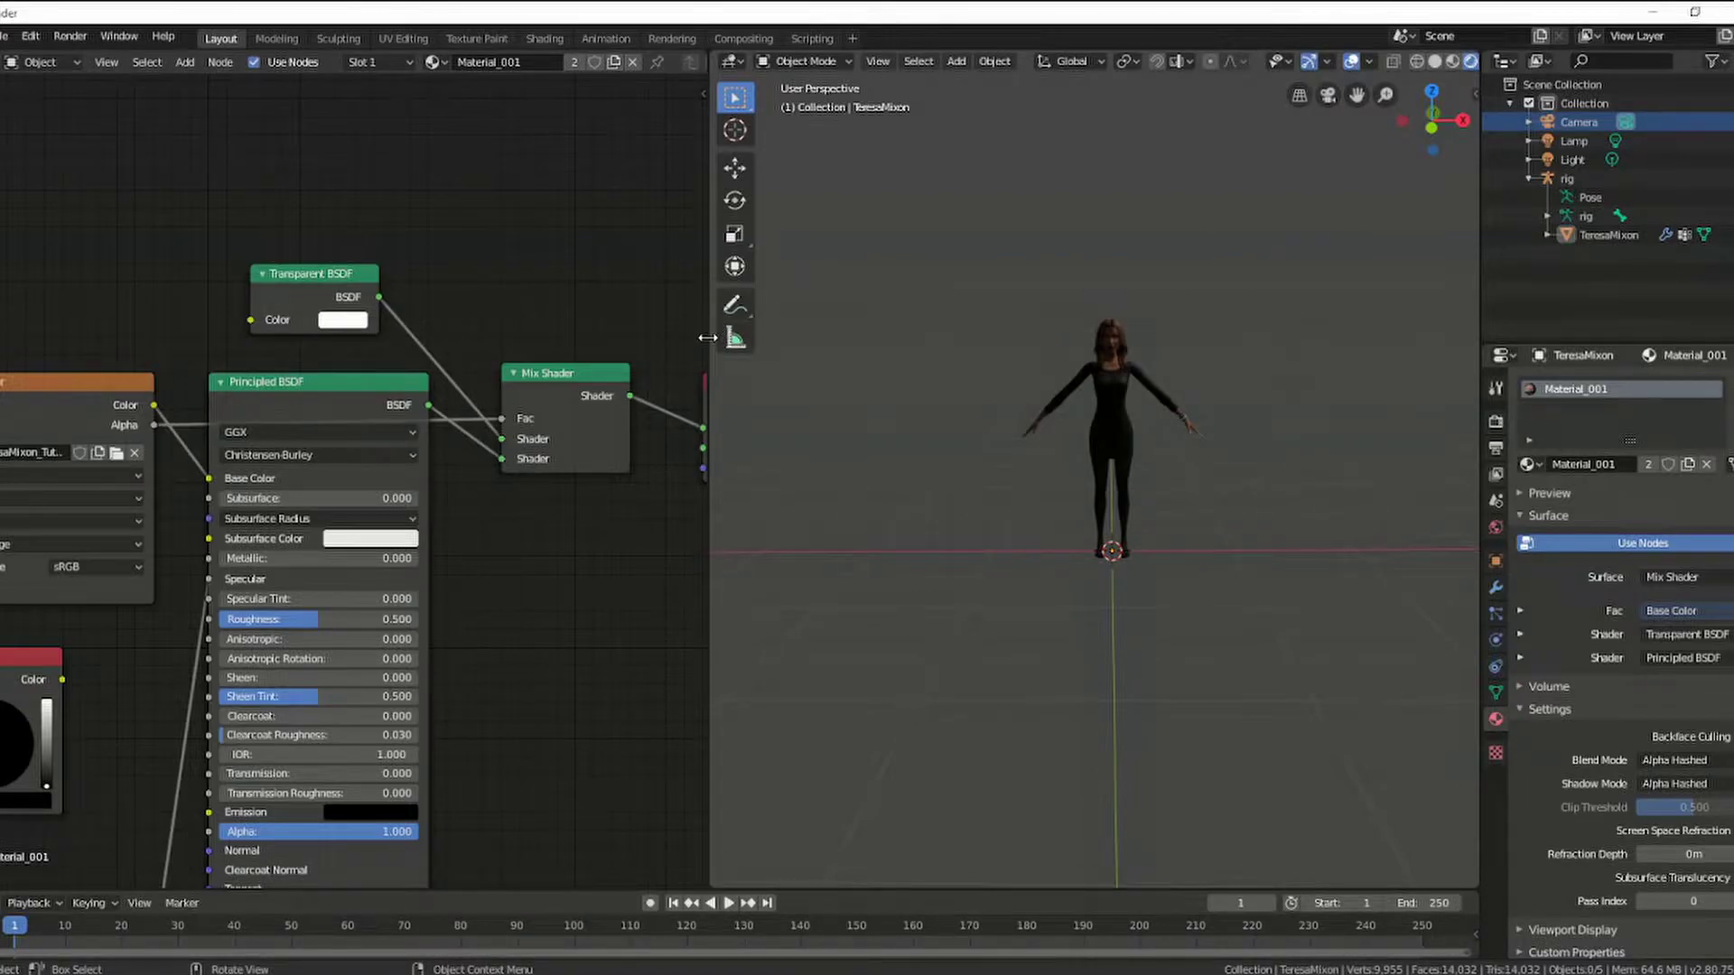
drag(708, 342, 130, 383)
Step: Select and collapse the character's rig in the Outliner, orbiting the view slightly
scroll(582, 341, down, 2)
scroll(582, 340, down, 1)
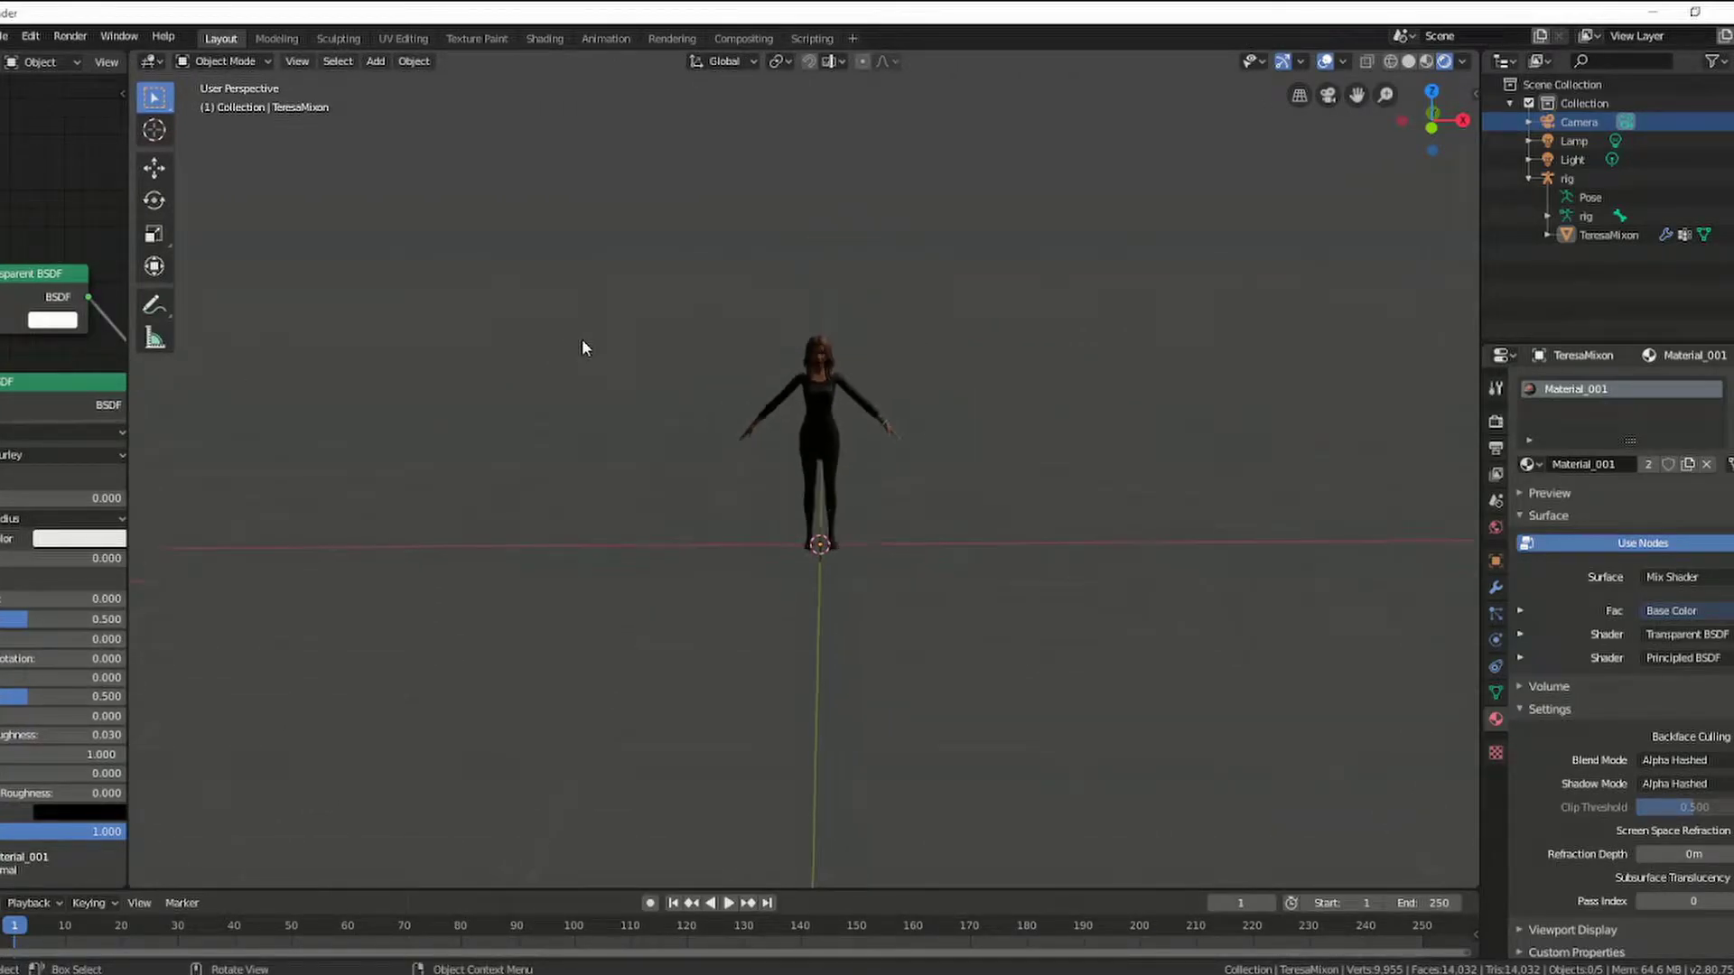
scroll(587, 340, down, 1)
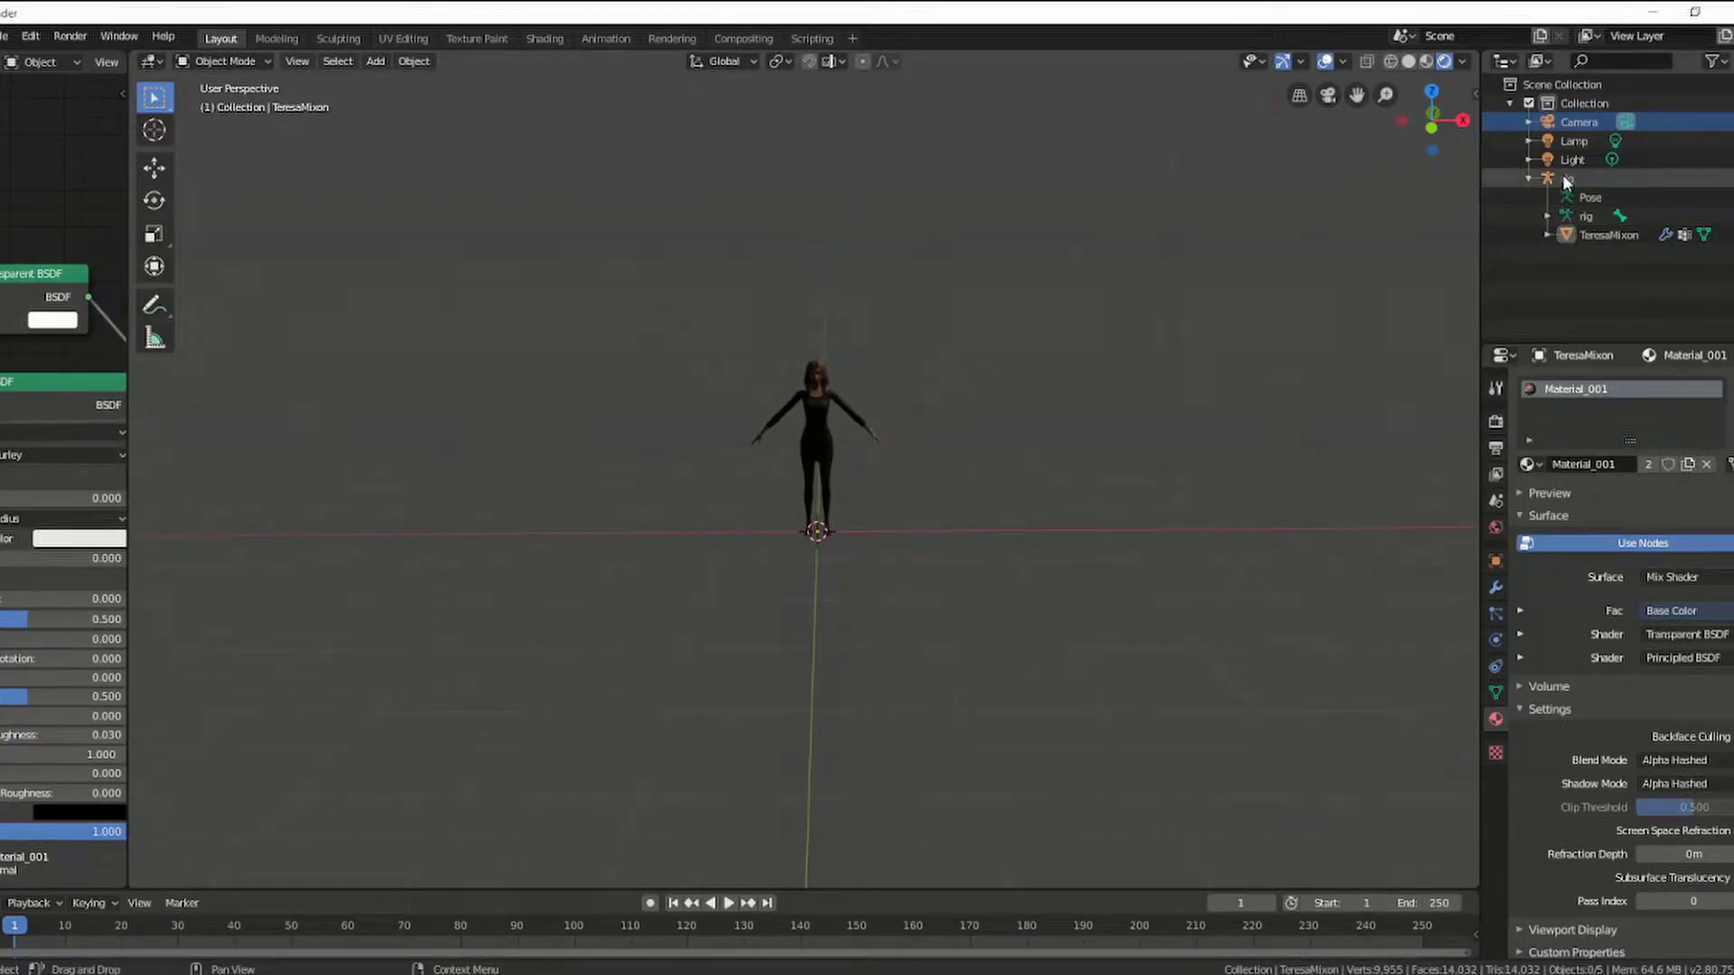
click(1522, 178)
click(1528, 179)
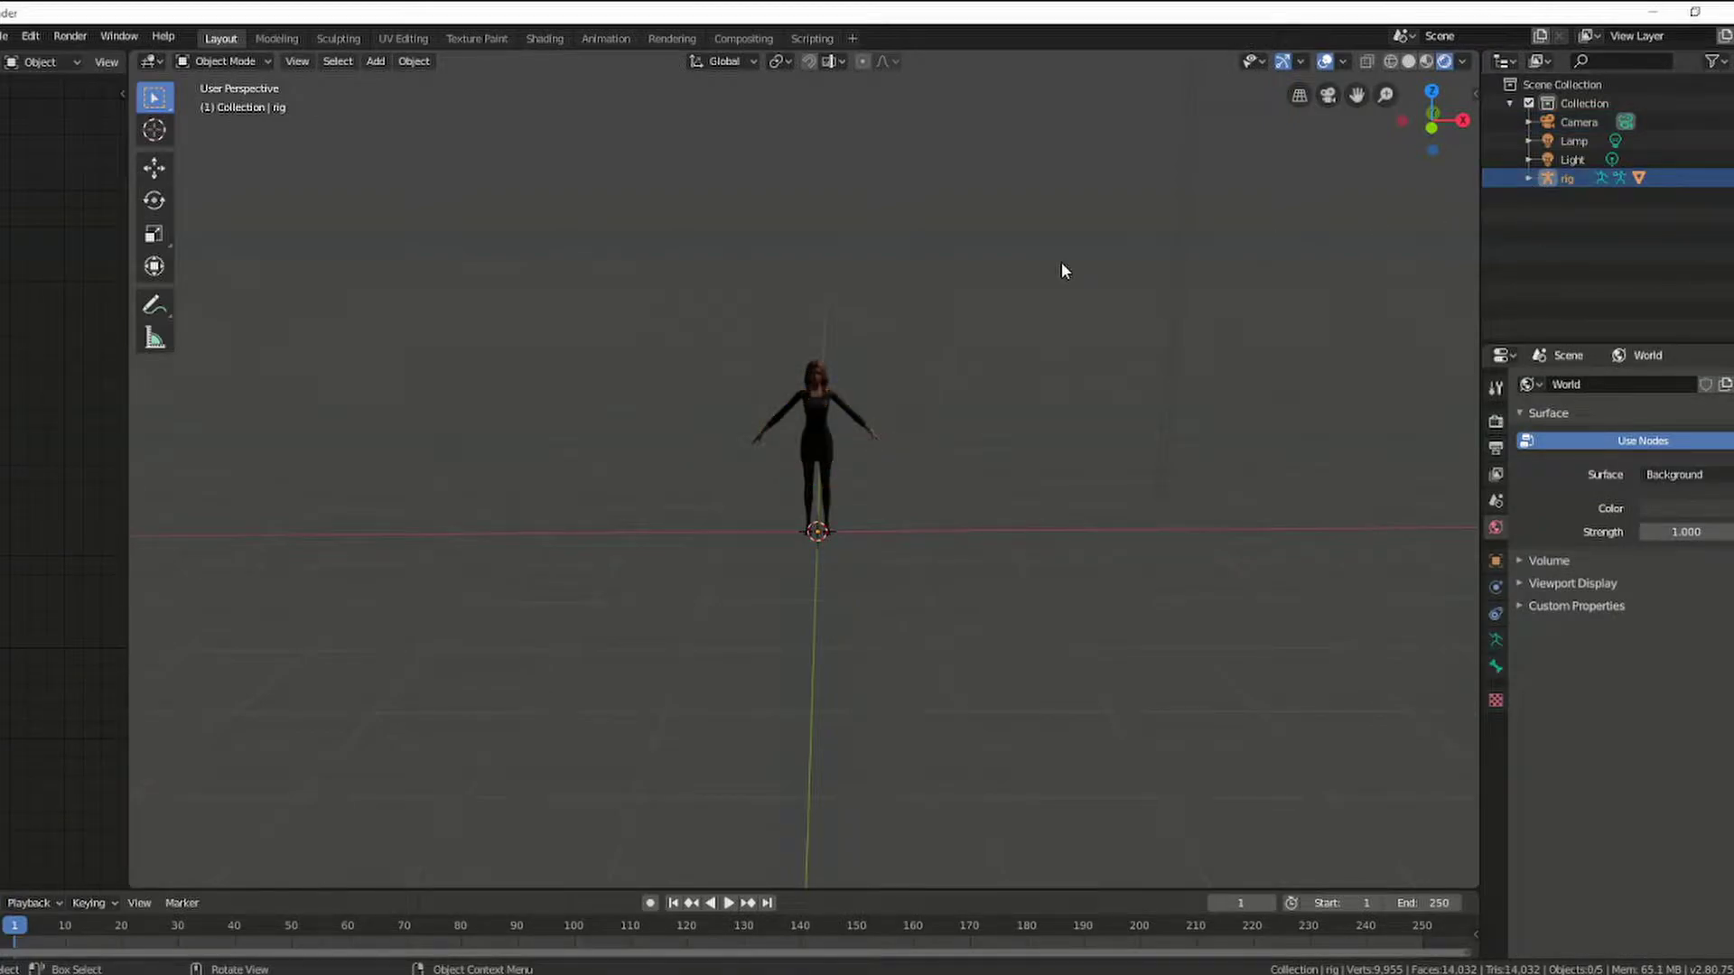
middle_drag(864, 322, 846, 324)
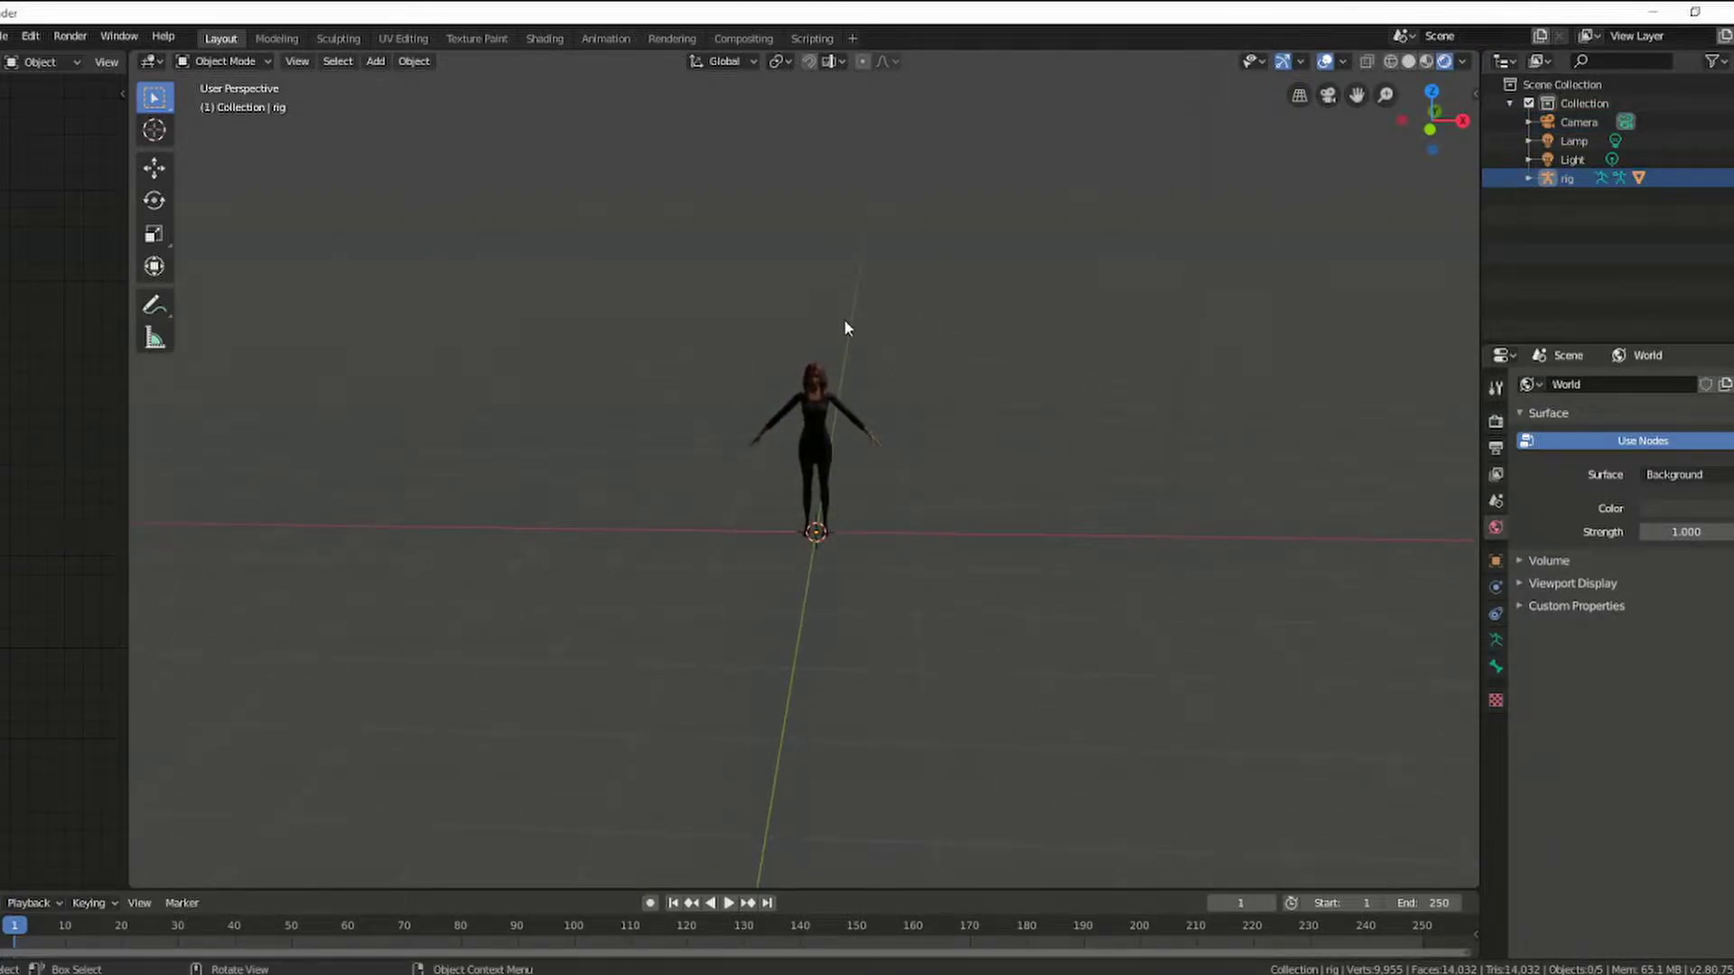
click(5, 38)
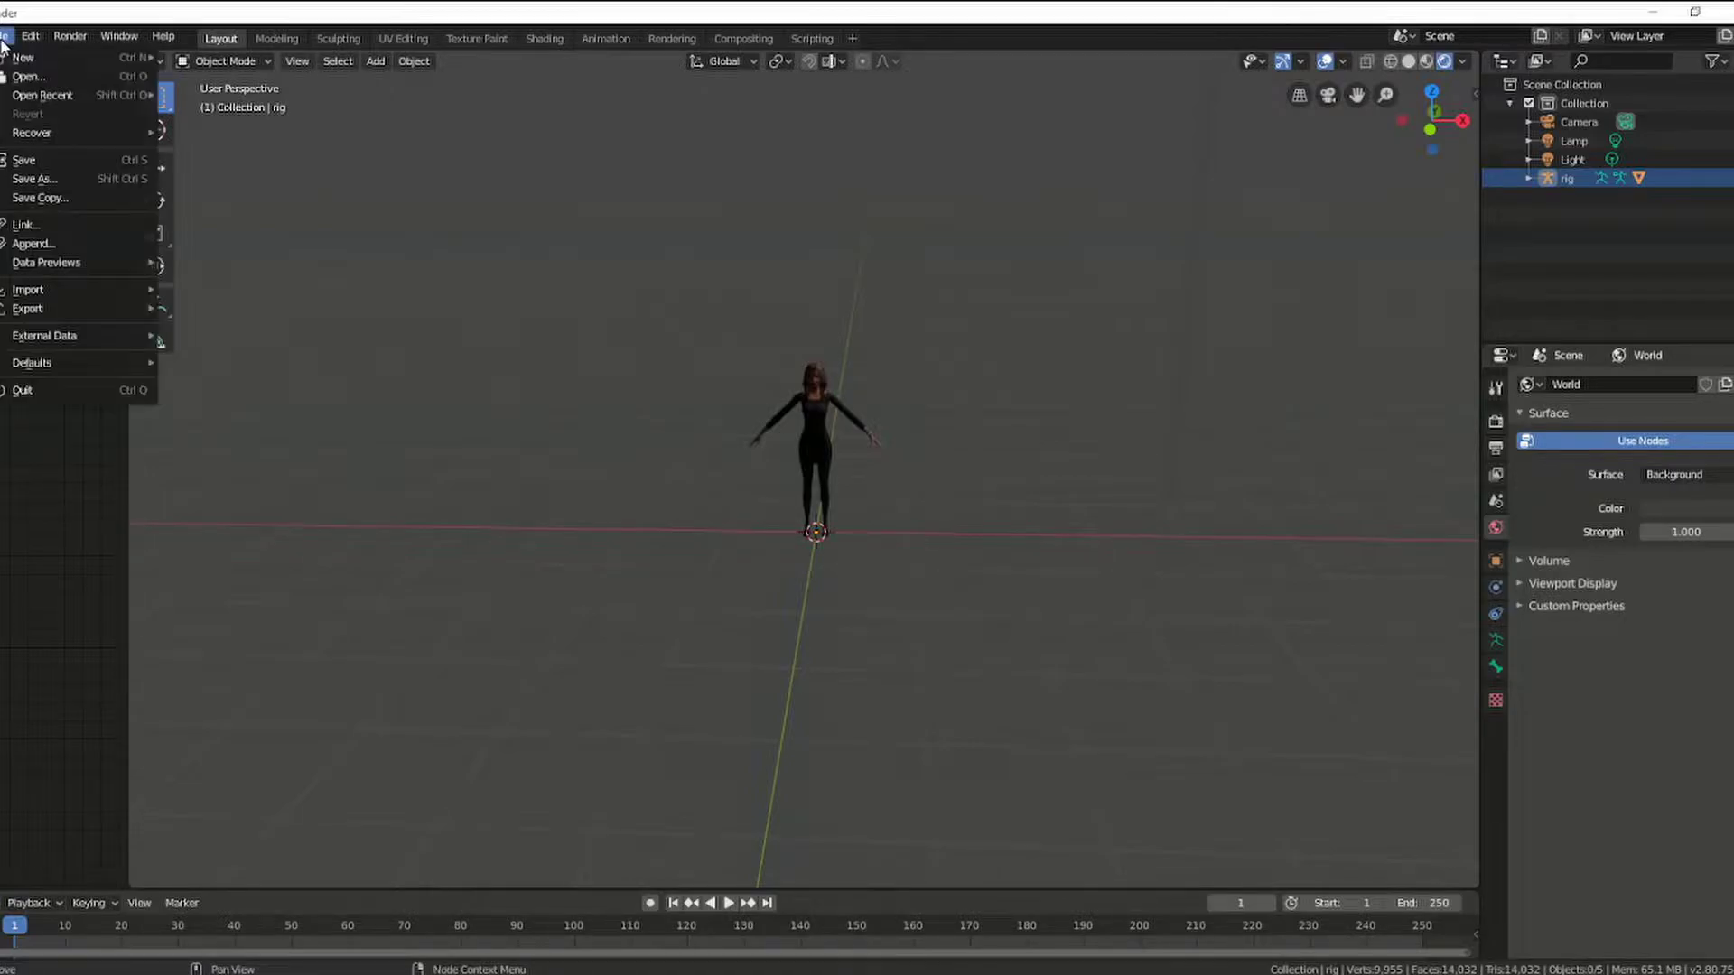
click(24, 225)
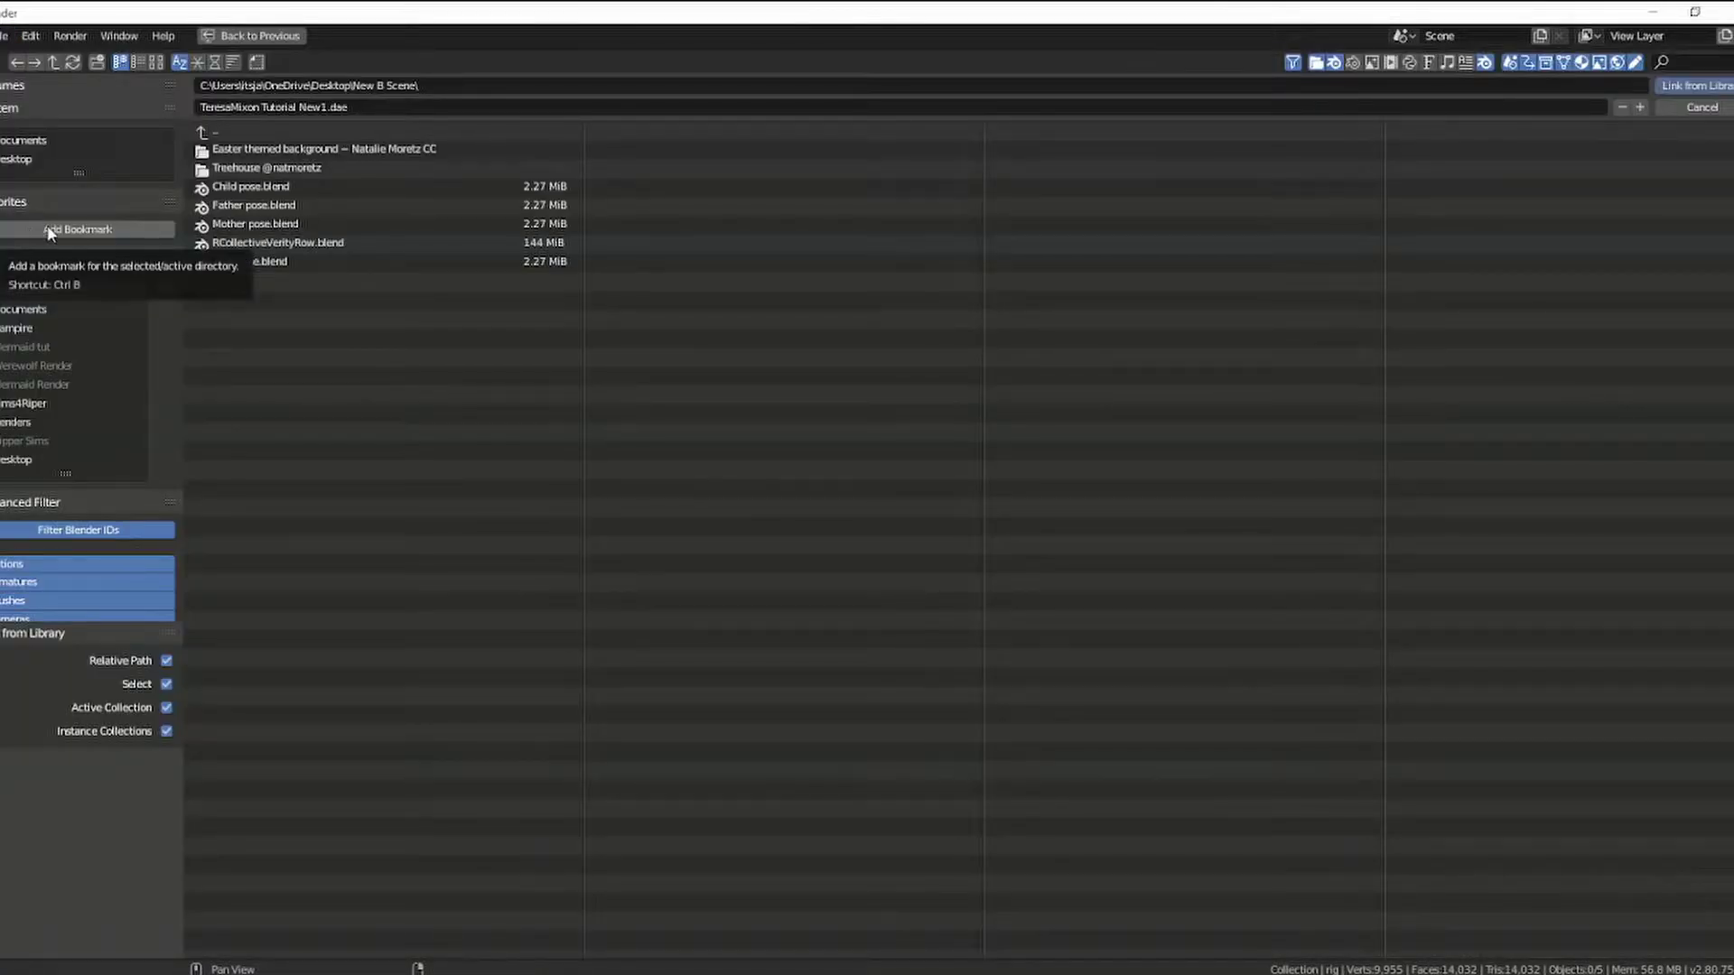
double_click(206, 167)
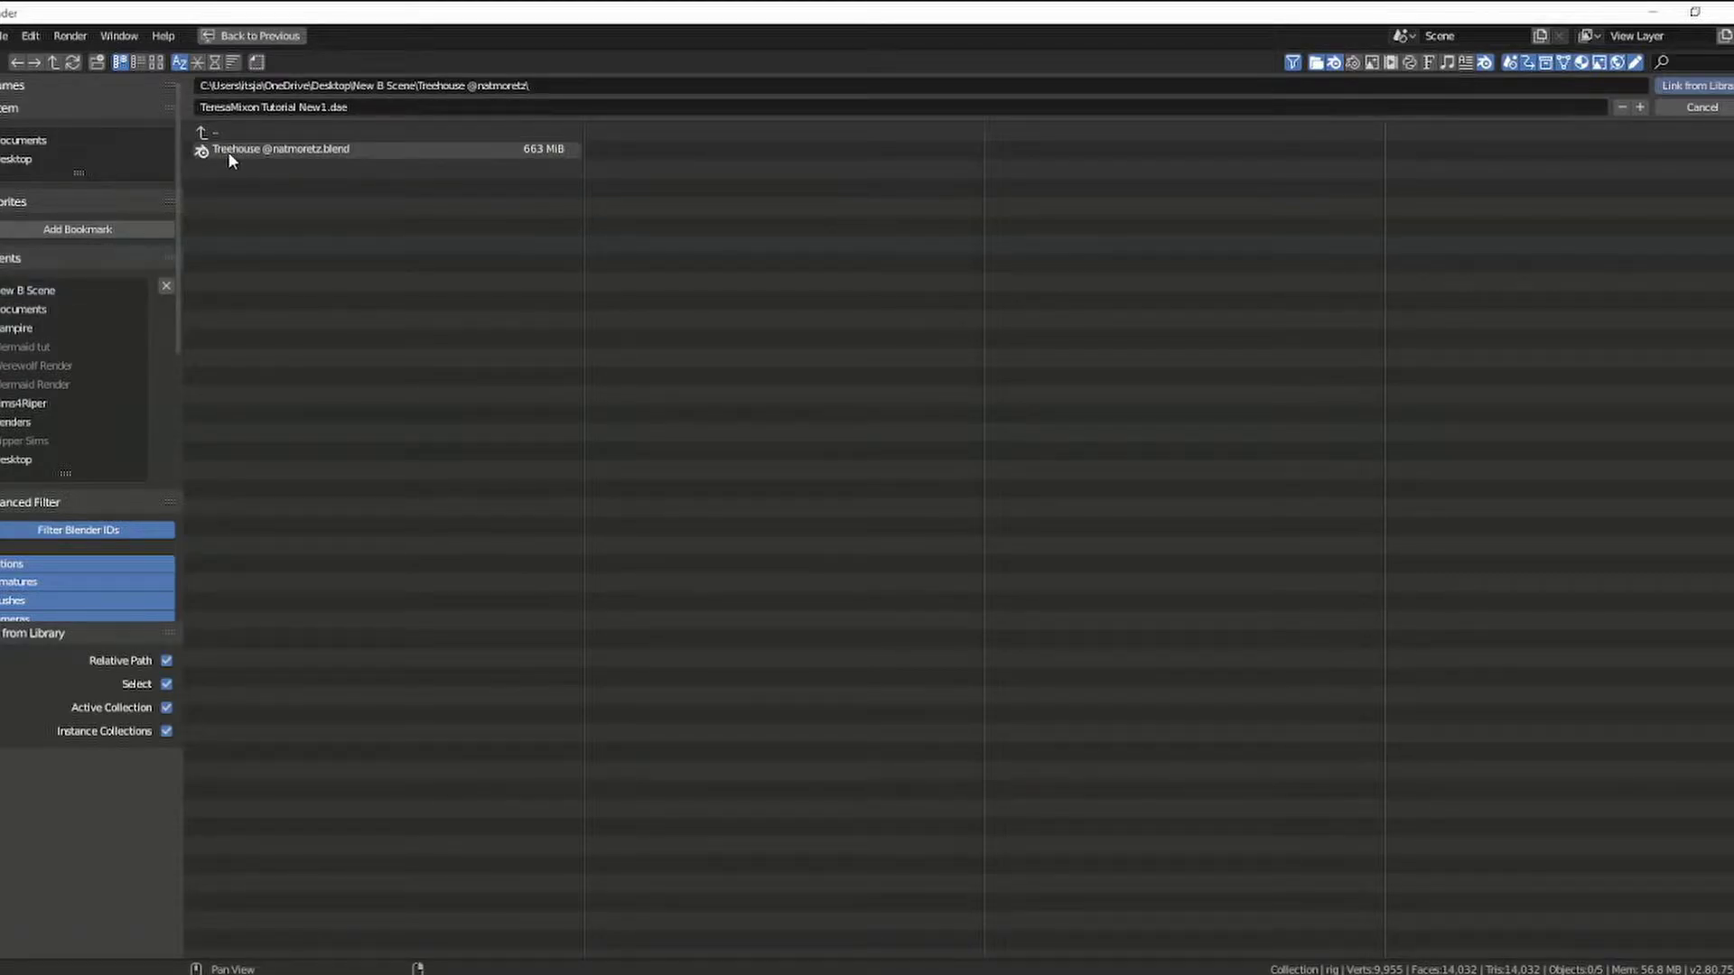
double_click(229, 154)
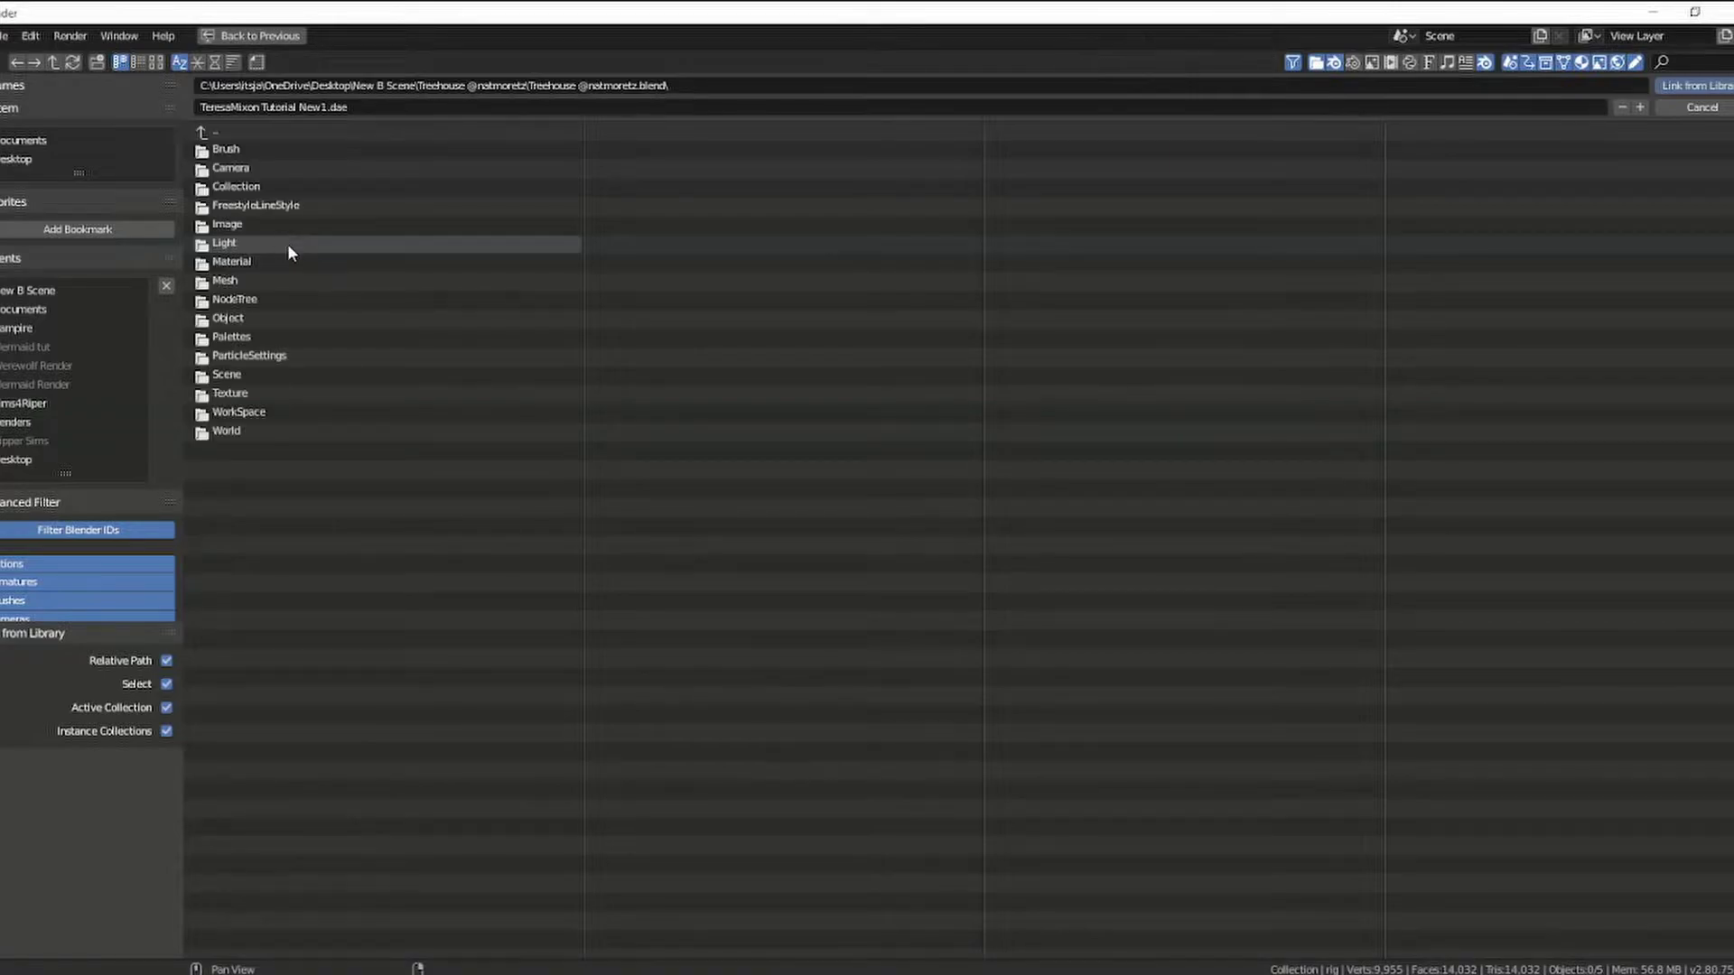
double_click(210, 189)
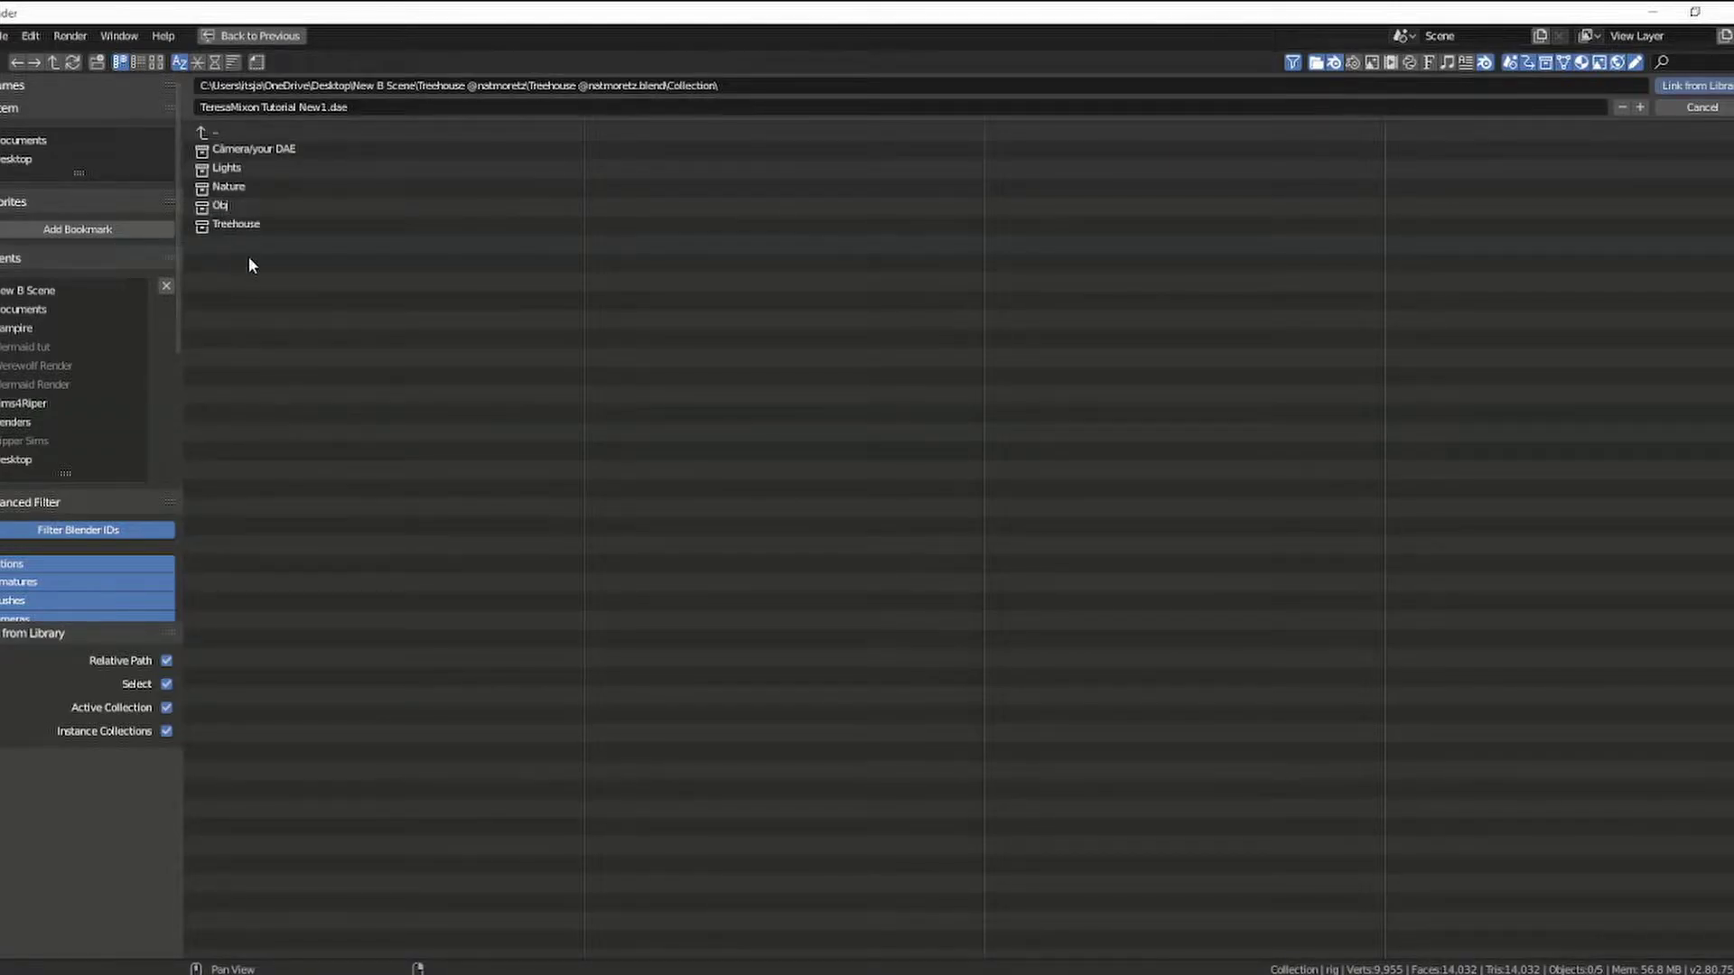
drag(251, 249, 221, 144)
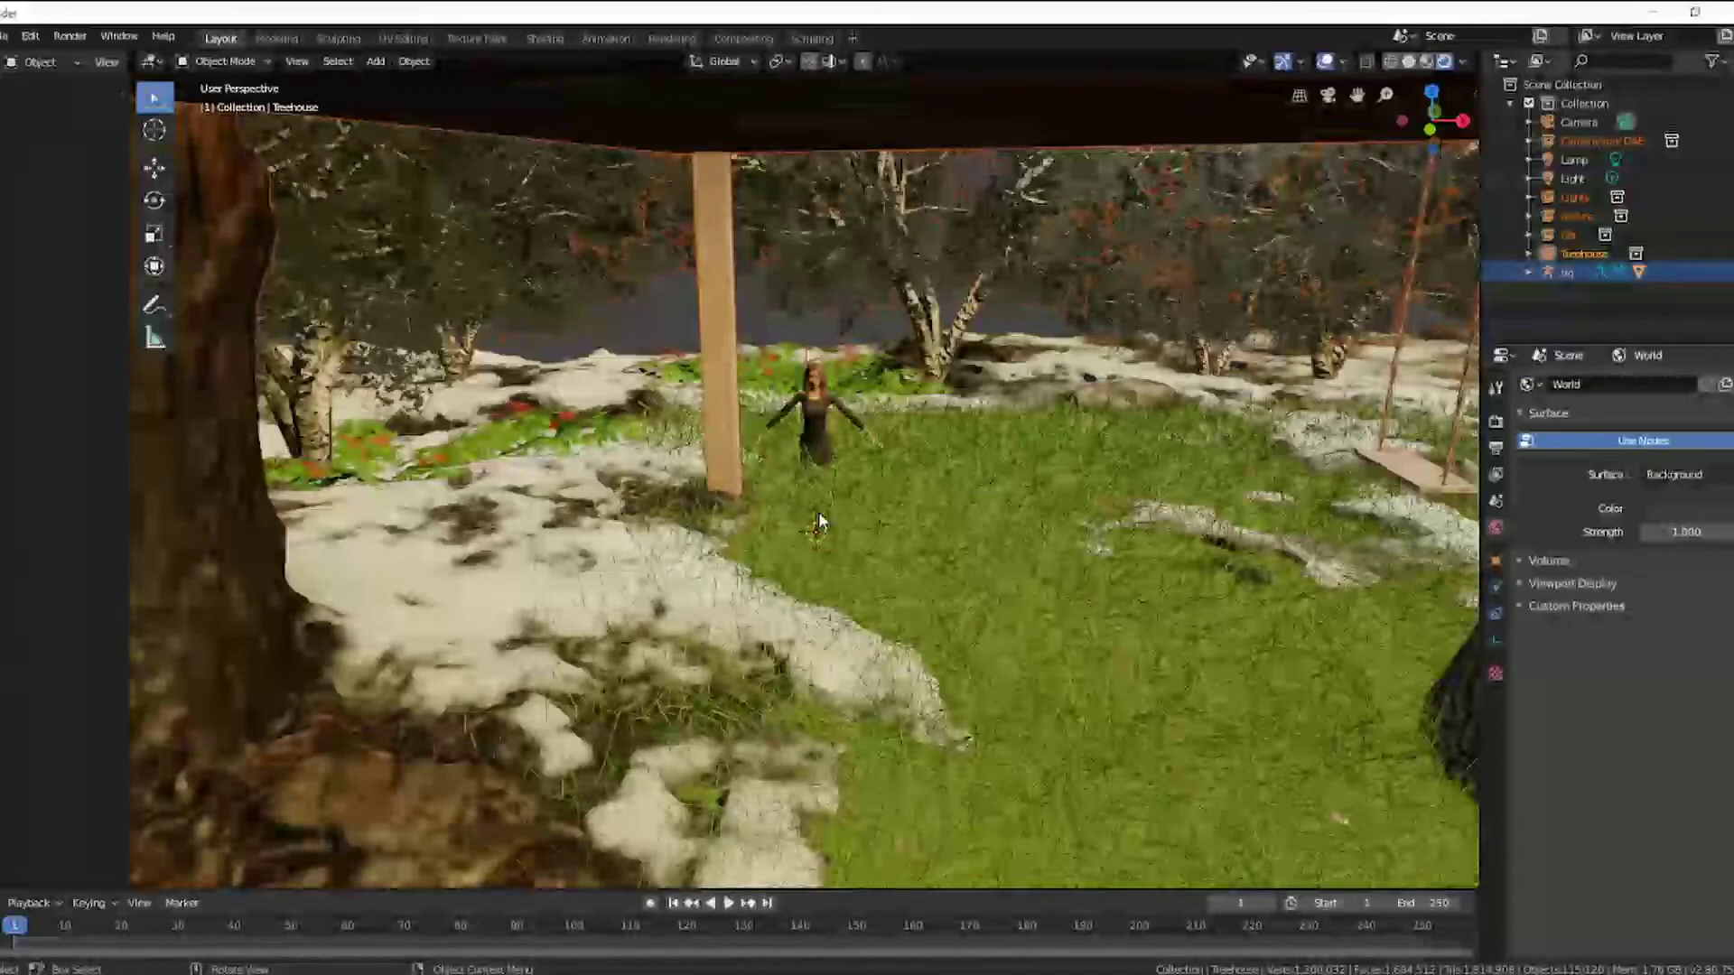
scroll(818, 511, down, 3)
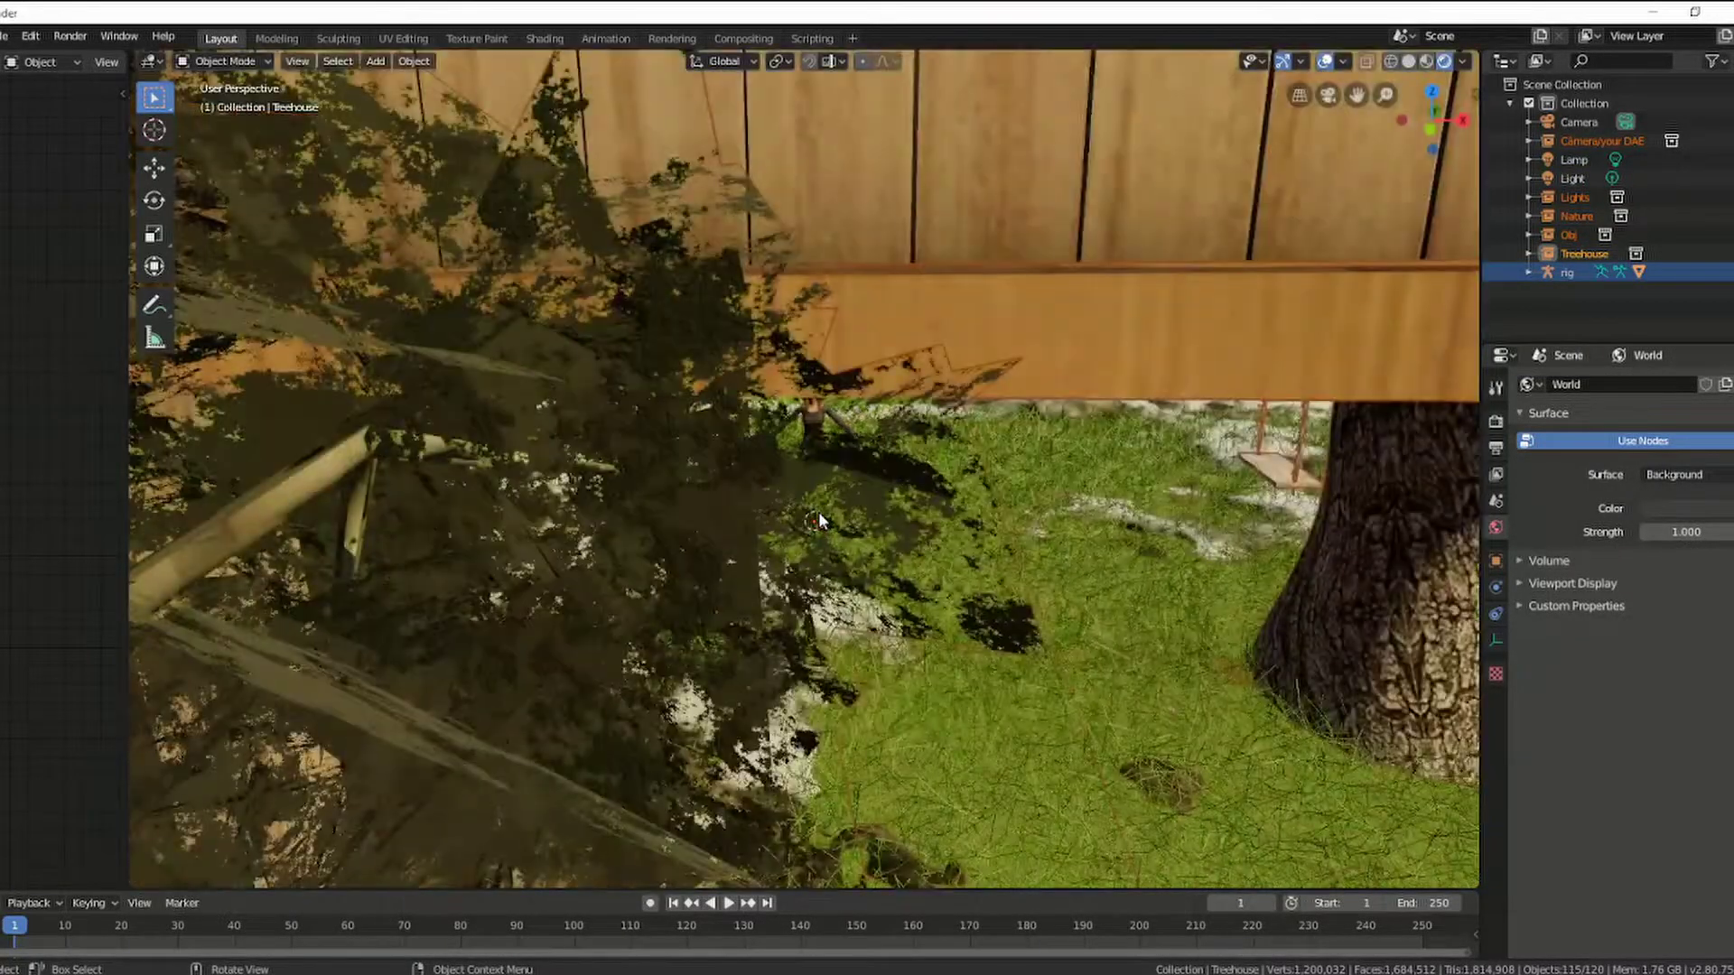
scroll(818, 511, down, 3)
scroll(818, 511, down, 3)
scroll(818, 512, down, 3)
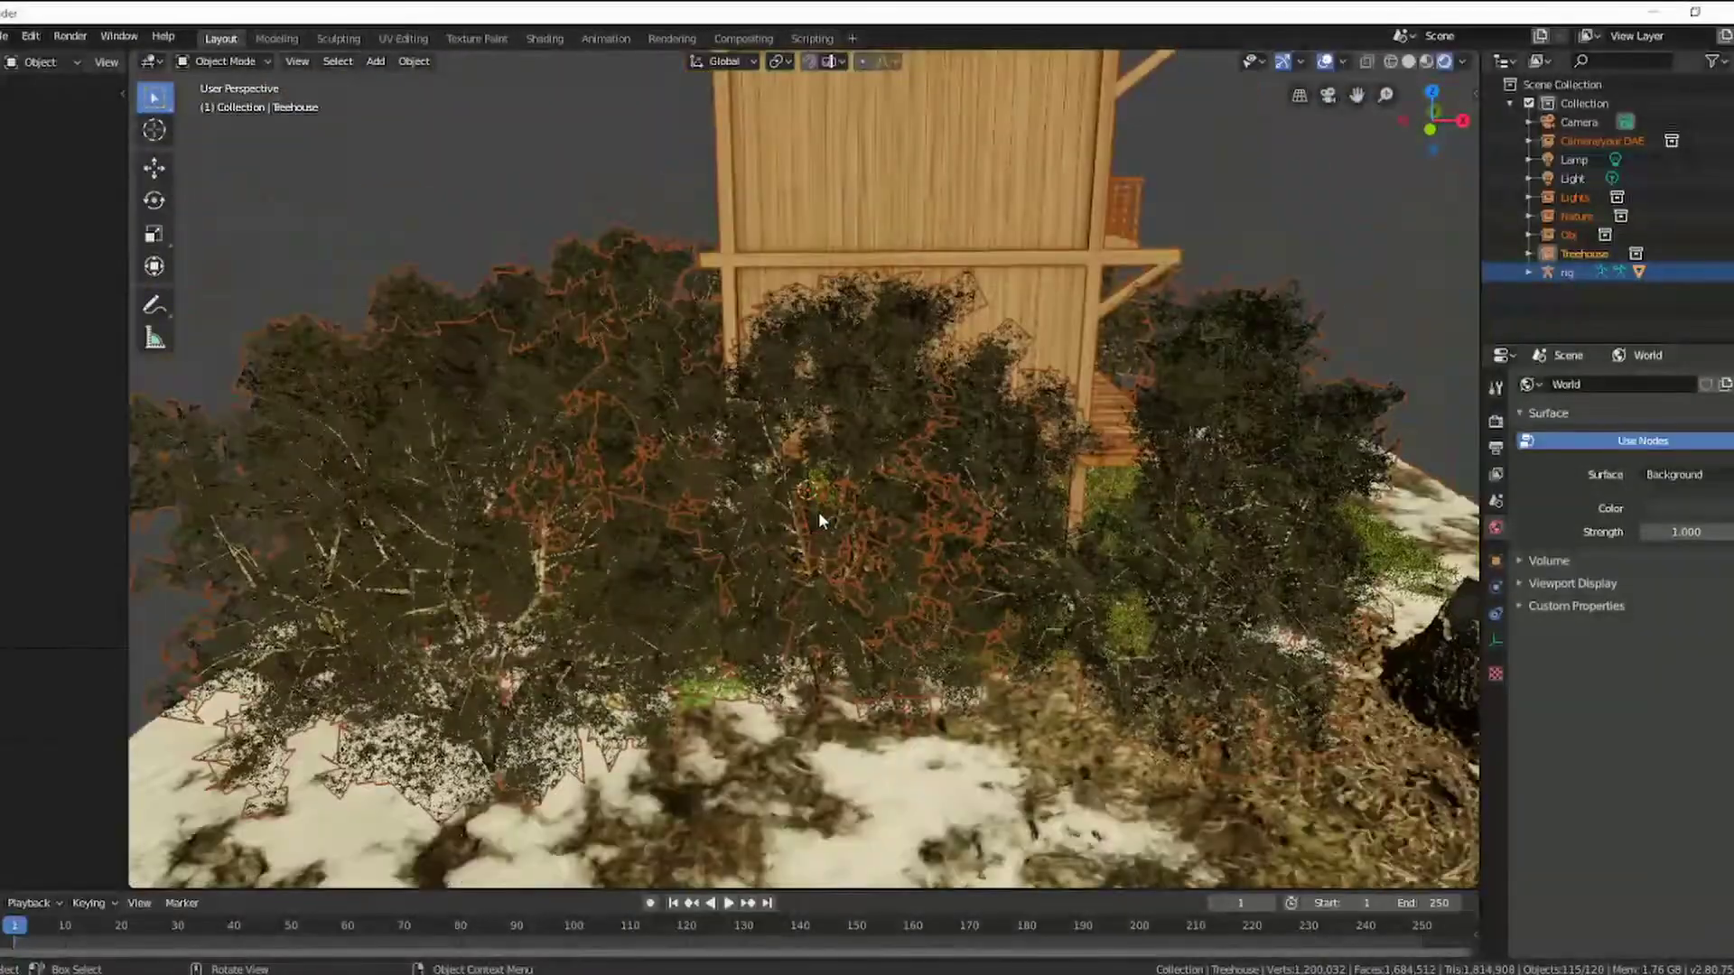
mouse_move(1115, 502)
middle_down()
mouse_move(1131, 501)
mouse_move(1059, 518)
mouse_move(864, 499)
mouse_move(983, 500)
mouse_move(948, 502)
mouse_move(962, 513)
mouse_move(997, 493)
middle_up()
scroll(924, 505, down, 2)
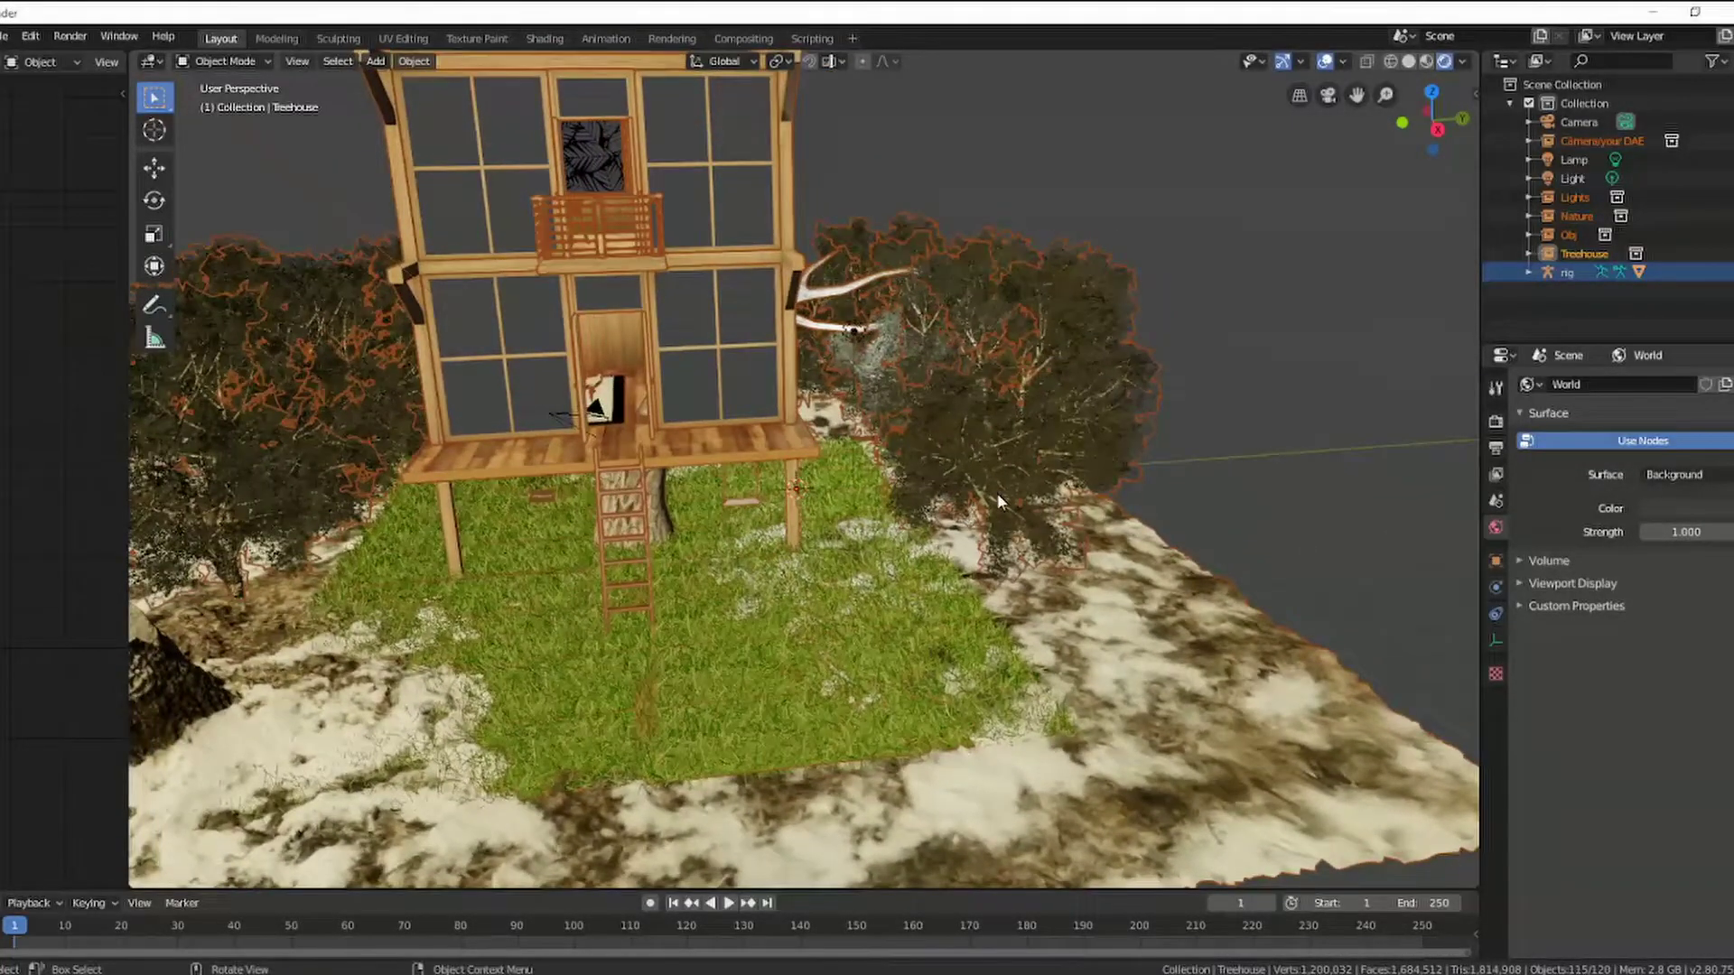
click(1249, 441)
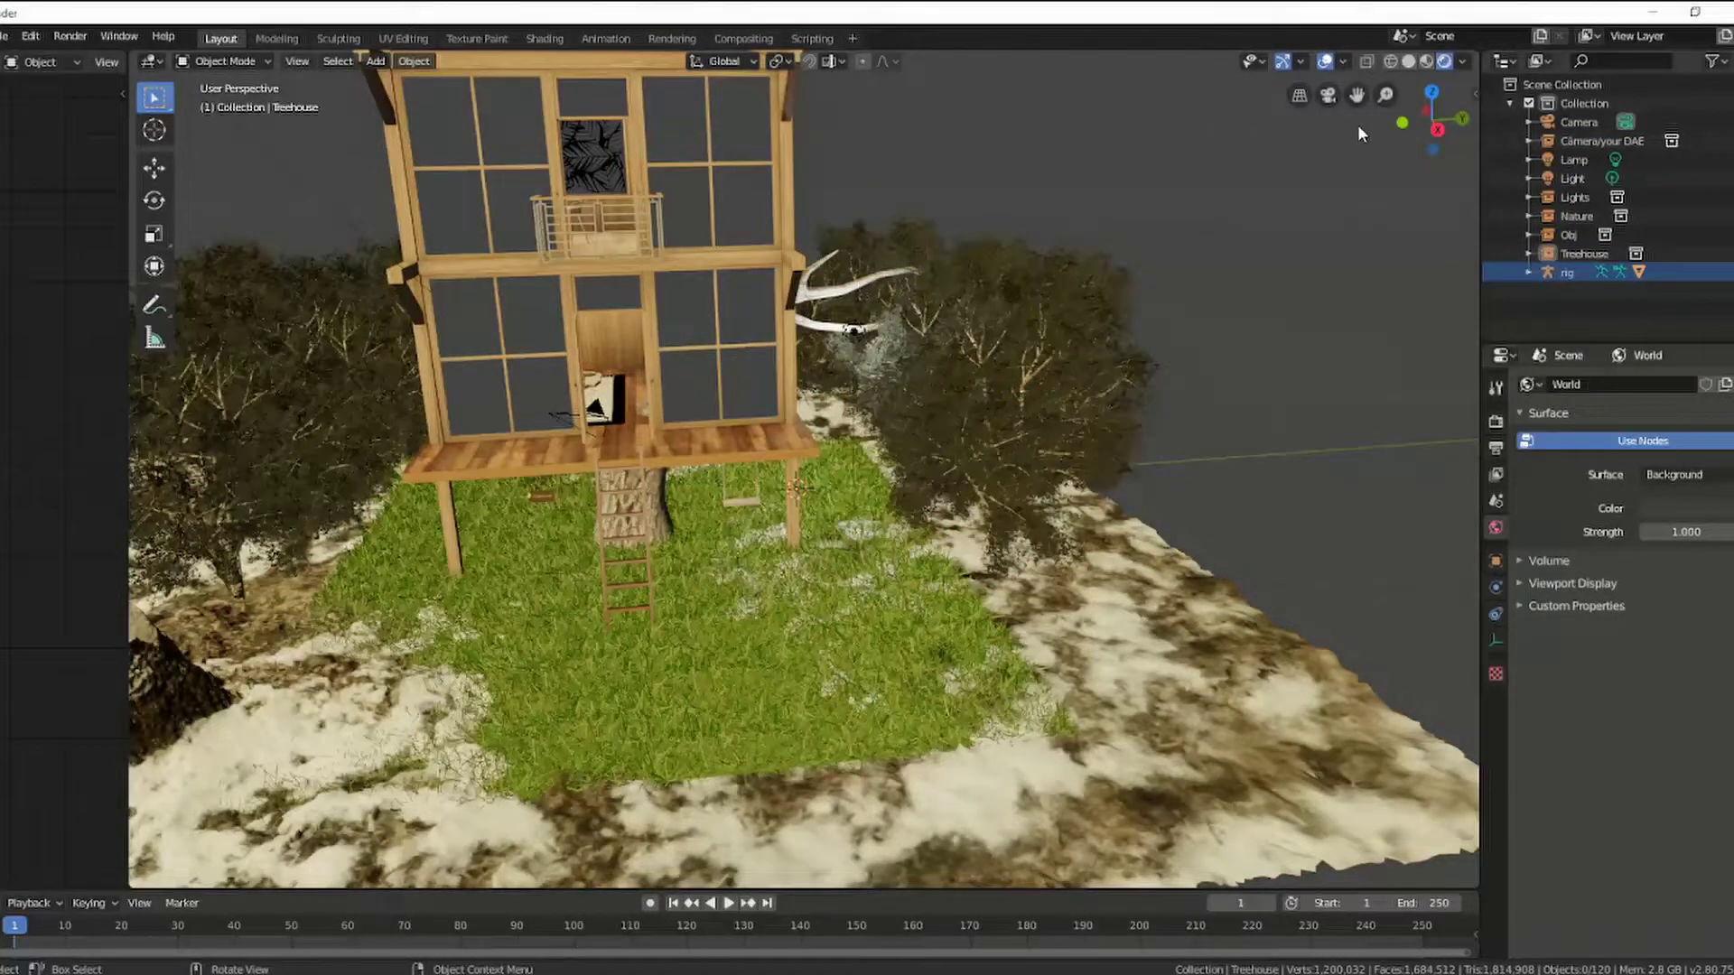
drag(1358, 94, 1556, 185)
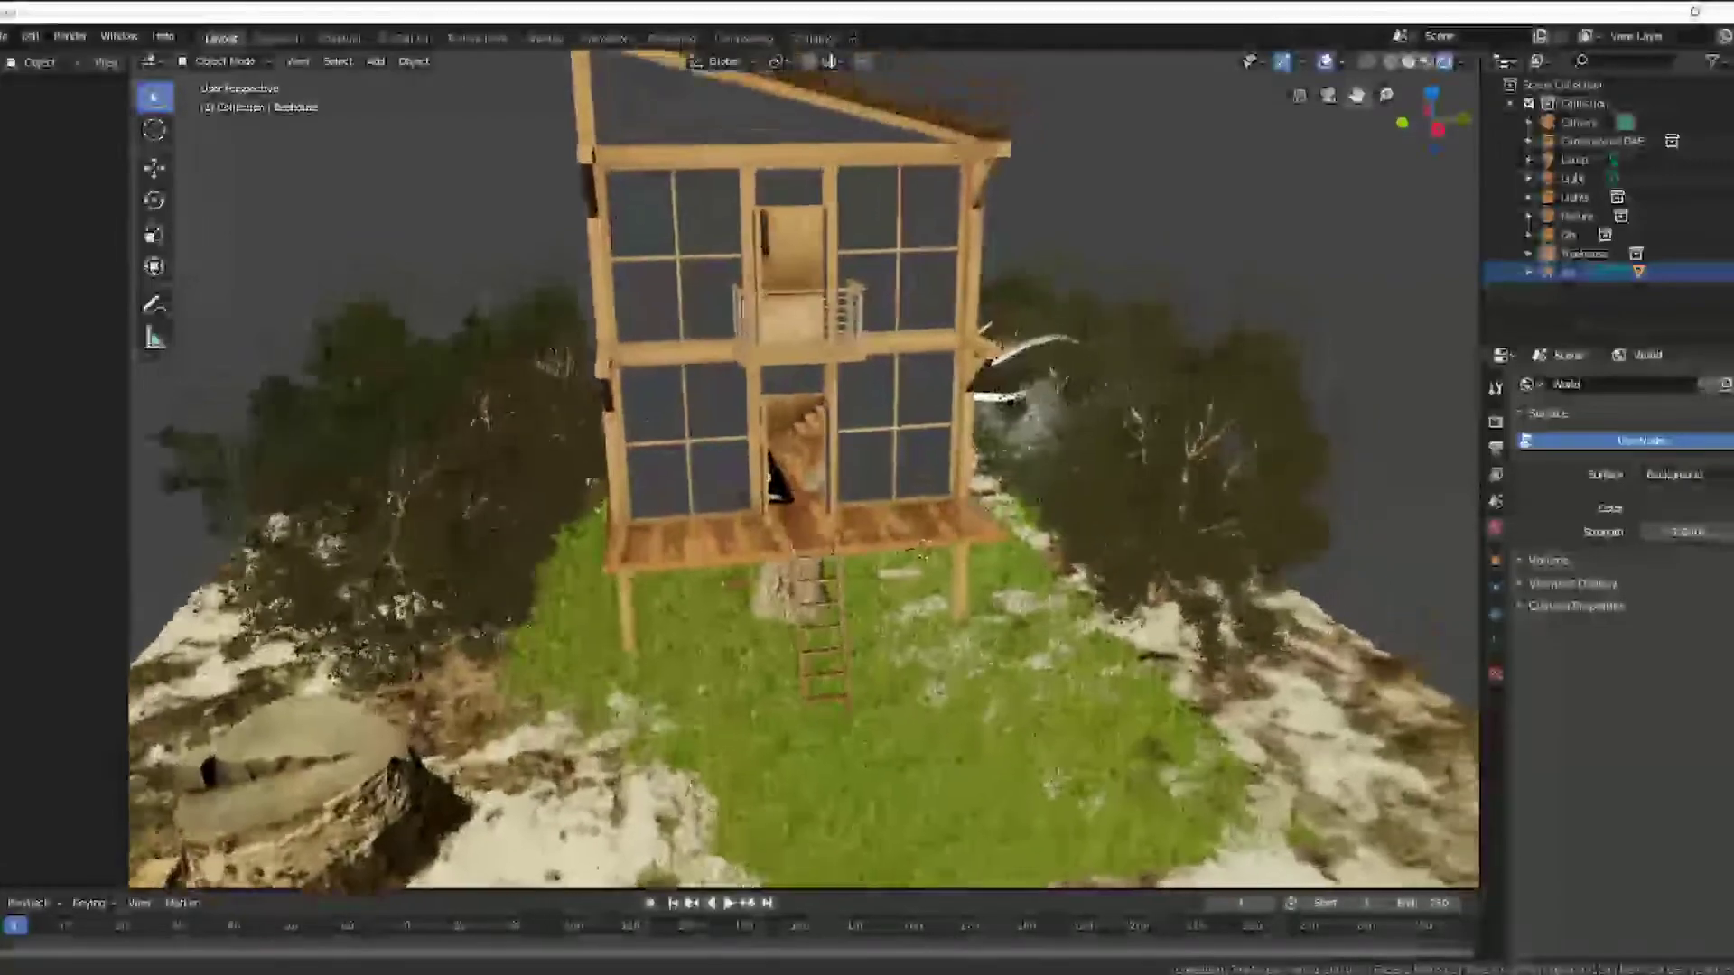
drag(1357, 95, 1295, 189)
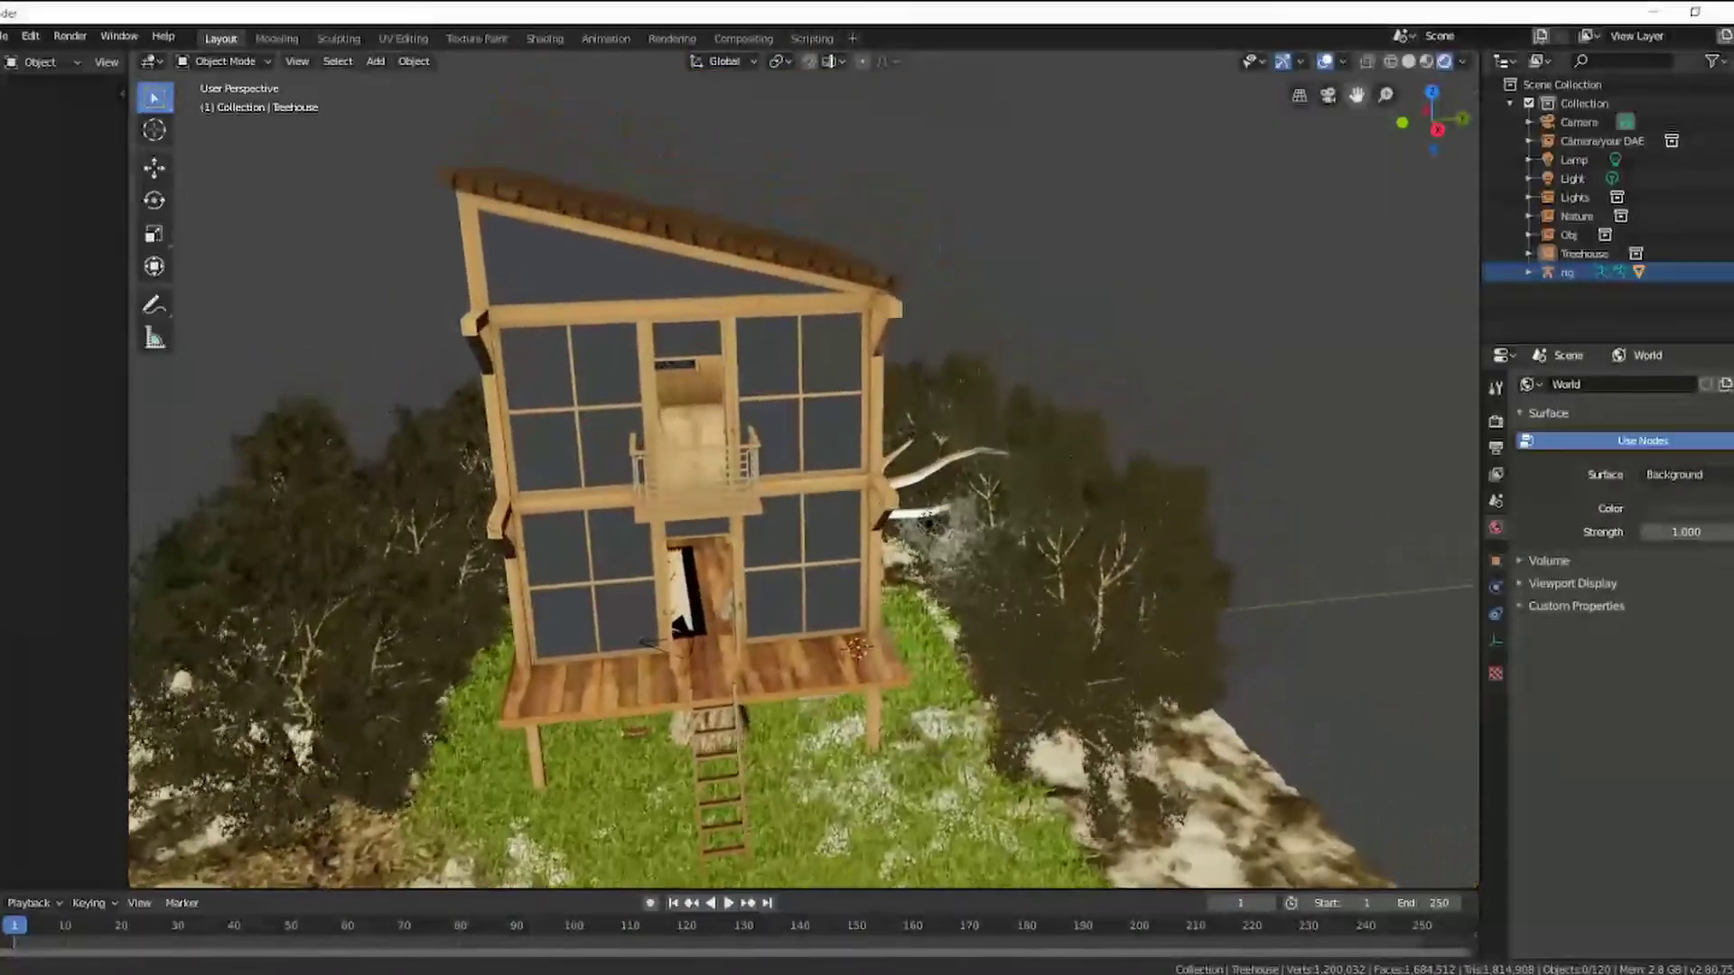
scroll(1130, 343, up, 2)
scroll(1130, 344, up, 5)
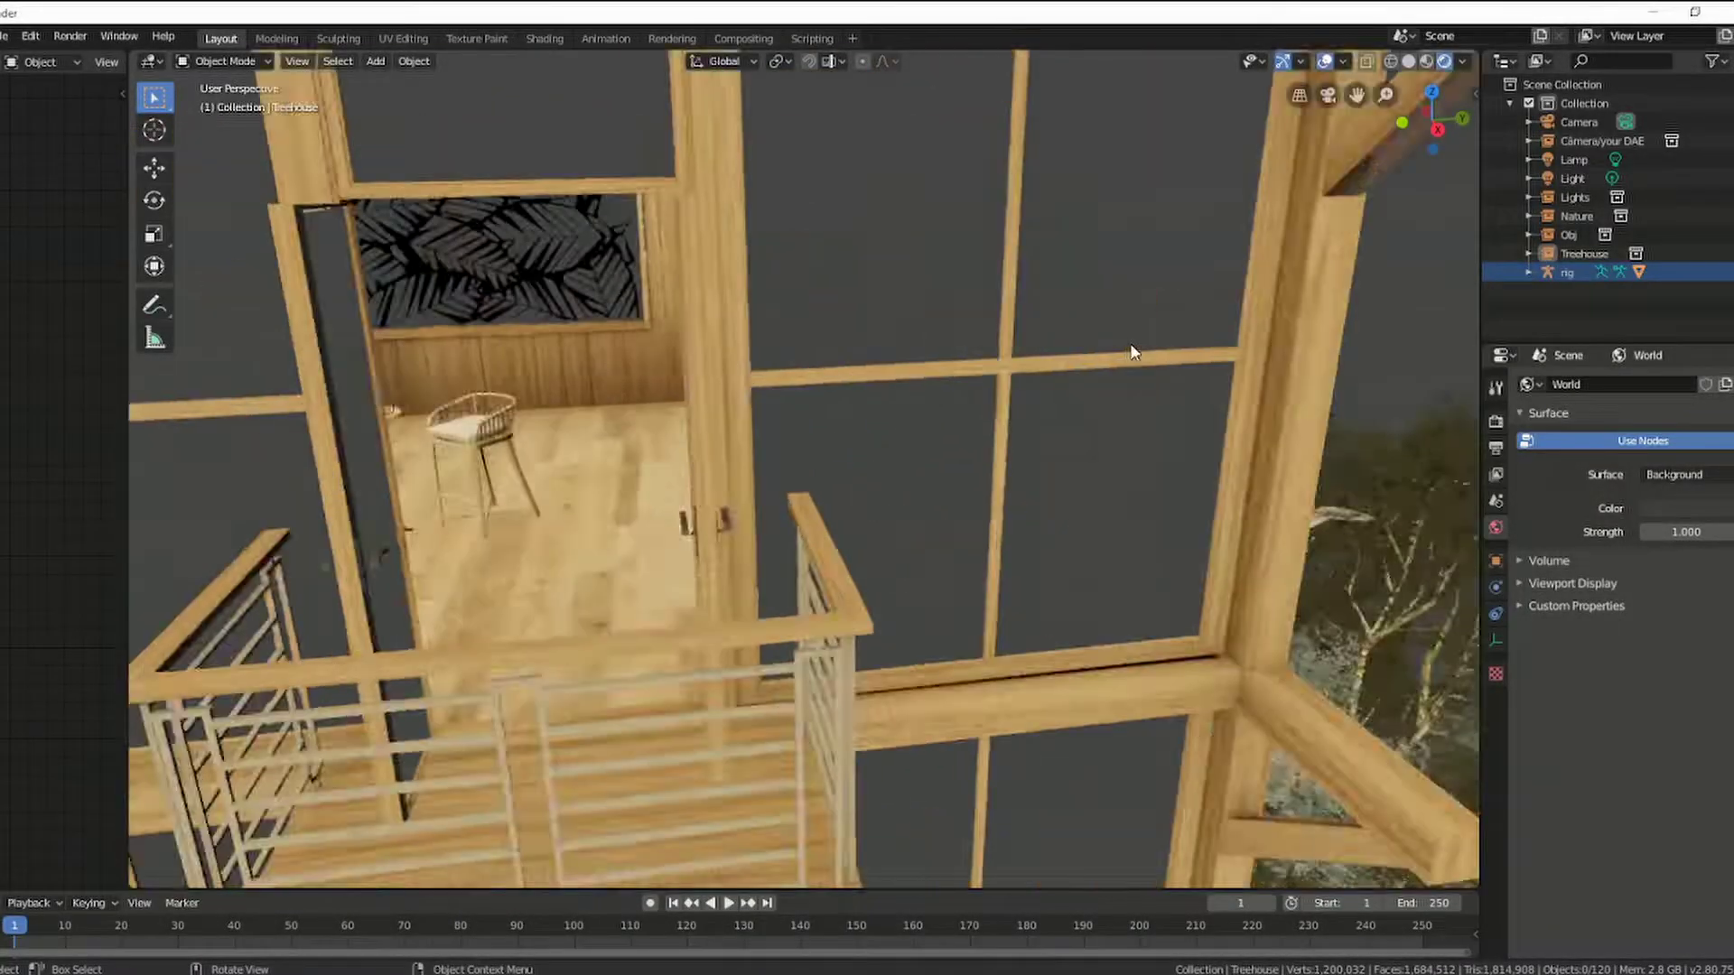
scroll(1130, 344, up, 2)
scroll(1132, 352, up, 3)
right_click(648, 377)
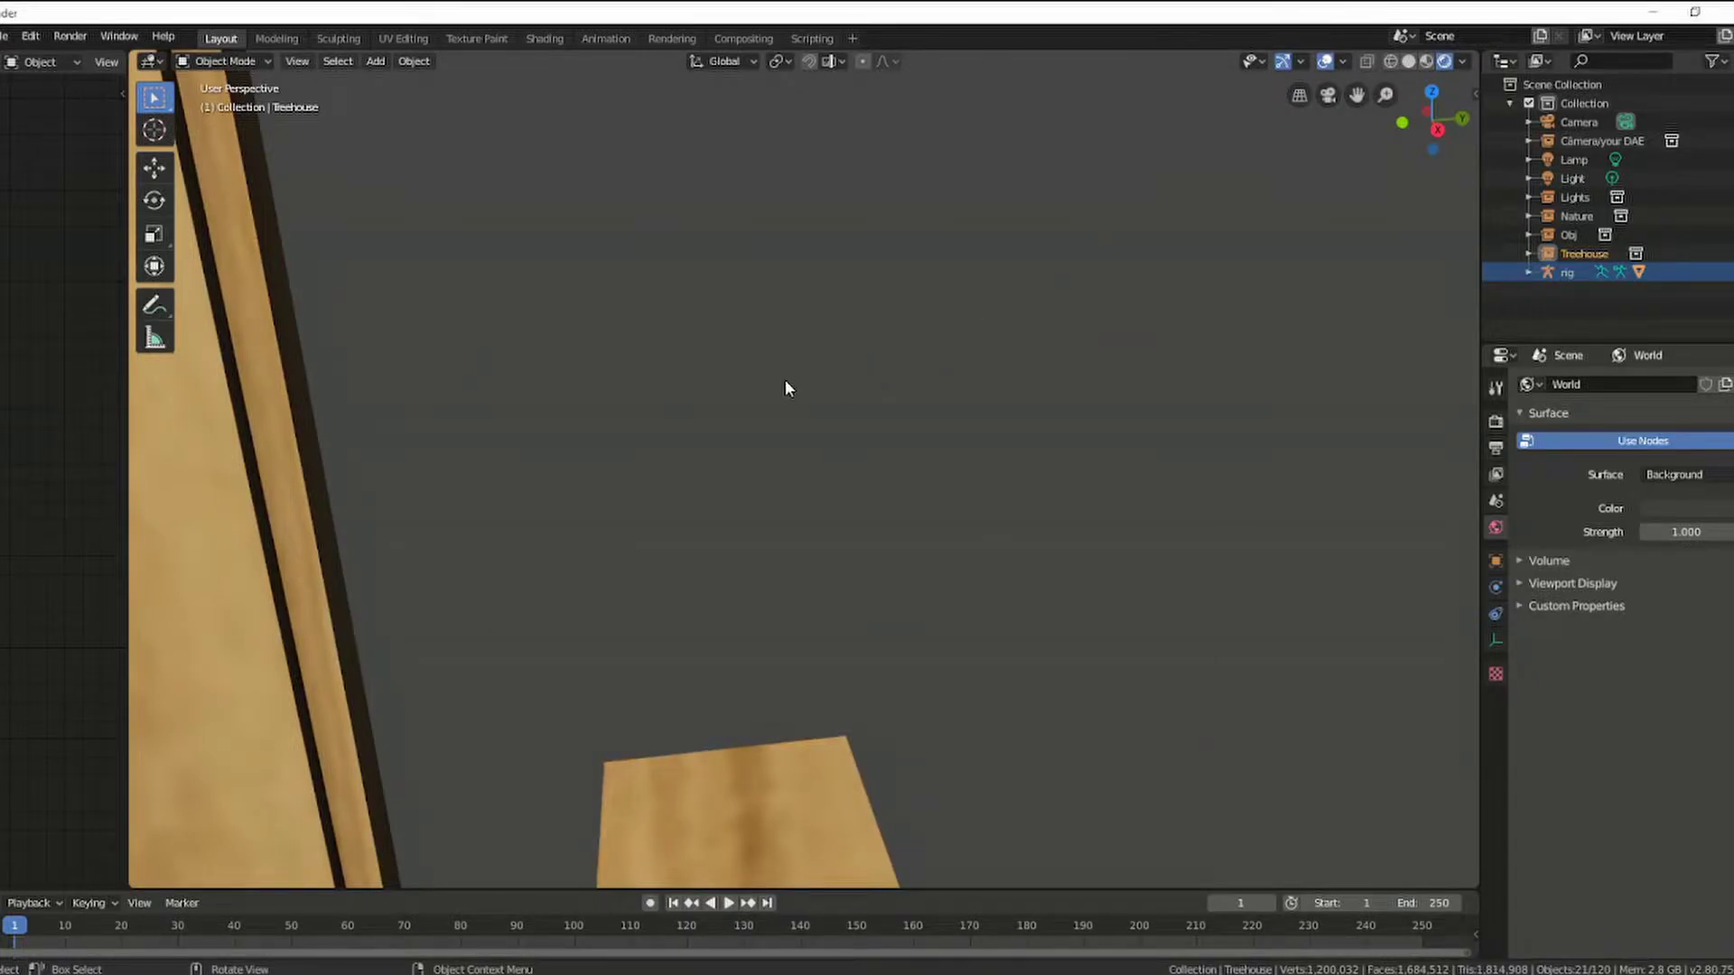
mouse_move(786, 388)
middle_down()
mouse_move(809, 379)
mouse_move(744, 396)
middle_up()
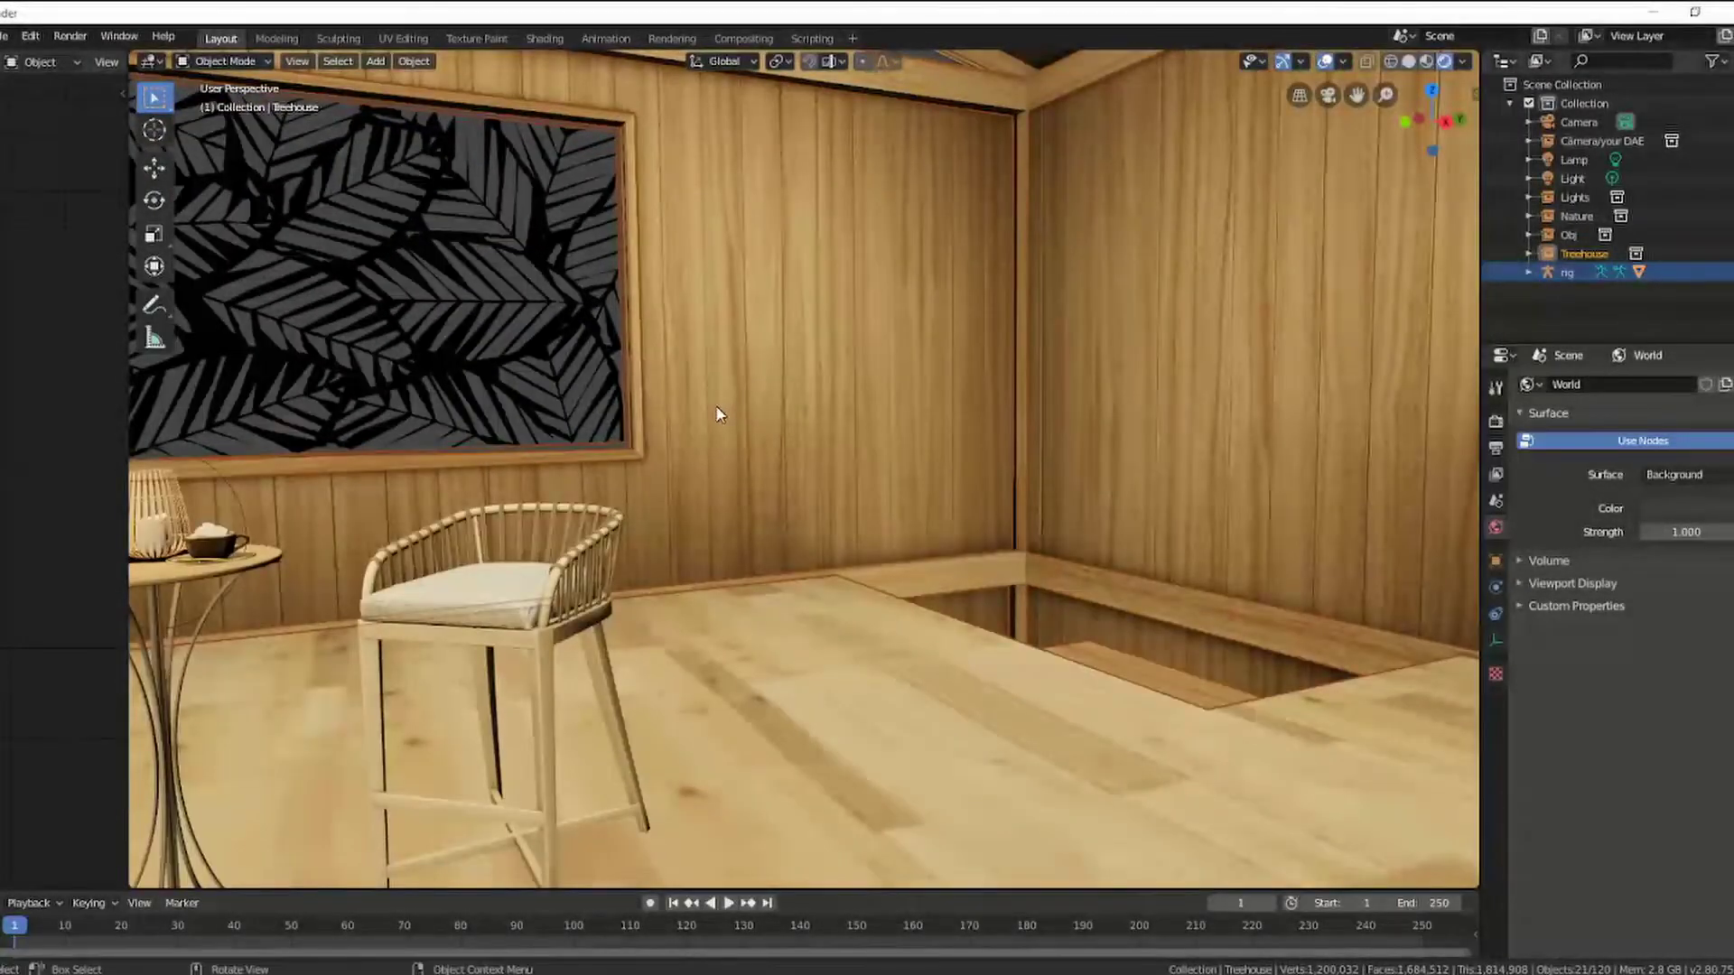
key(KP_0)
key(KP_0)
mouse_move(721, 415)
middle_down()
mouse_move(1189, 434)
mouse_move(983, 413)
middle_up()
drag(1357, 95, 1409, 144)
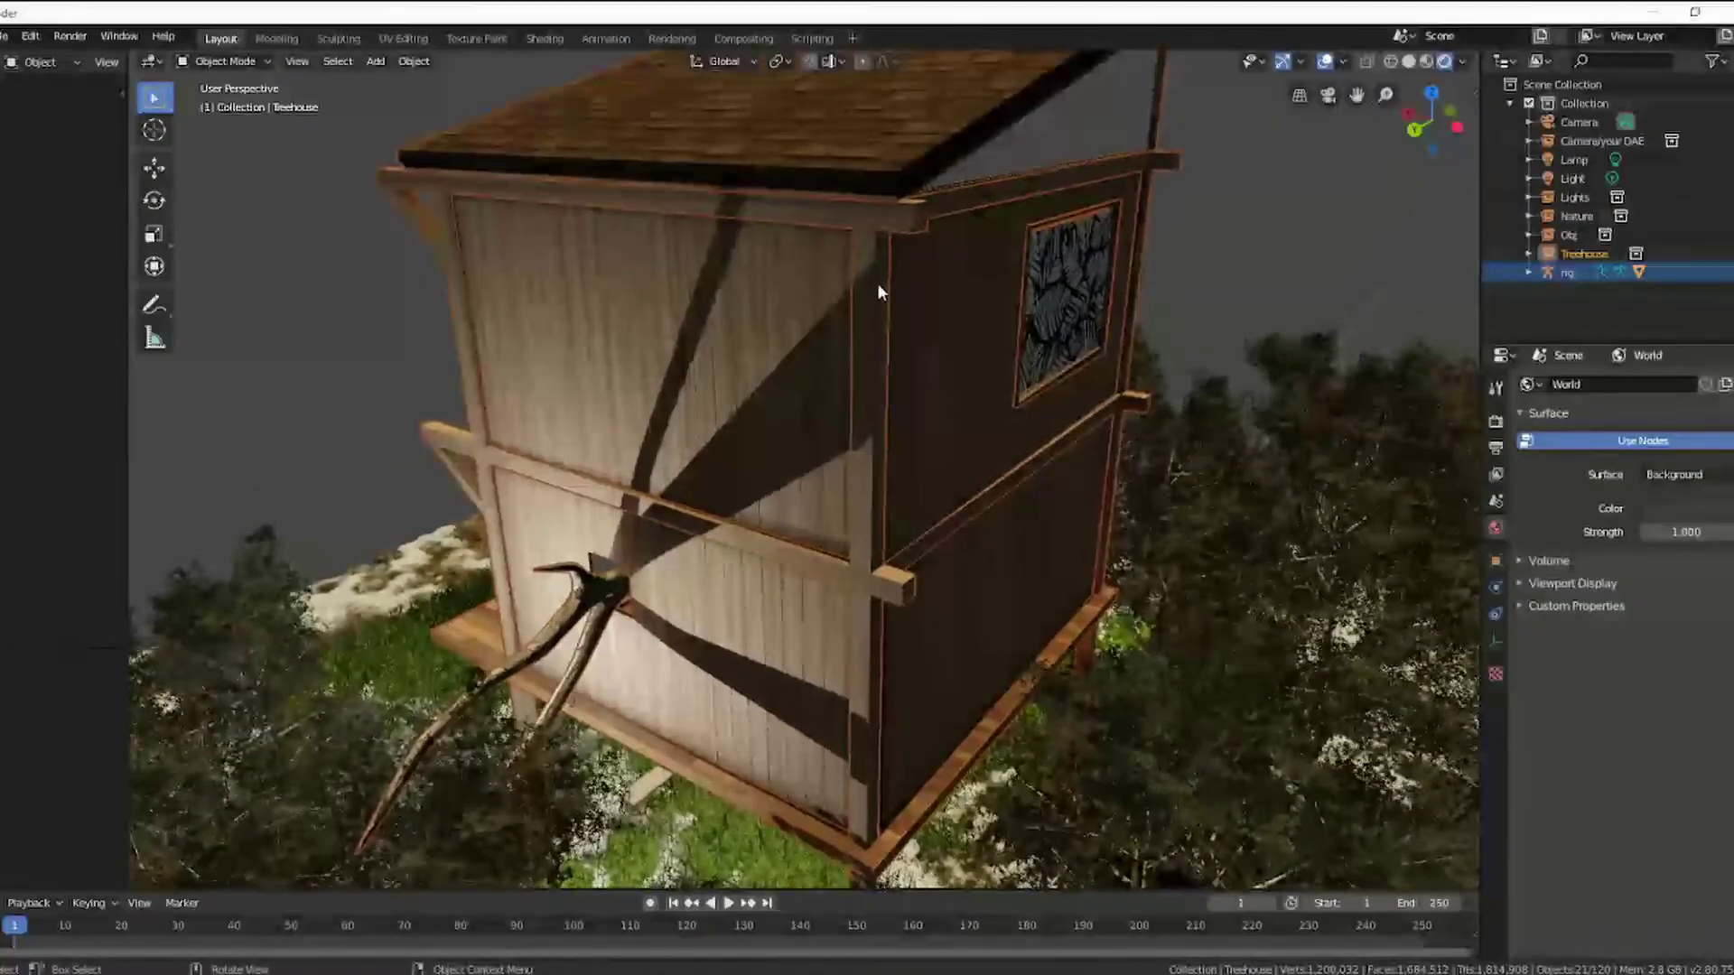
scroll(878, 286, up, 2)
scroll(878, 286, up, 2)
scroll(878, 286, up, 2)
scroll(877, 286, up, 2)
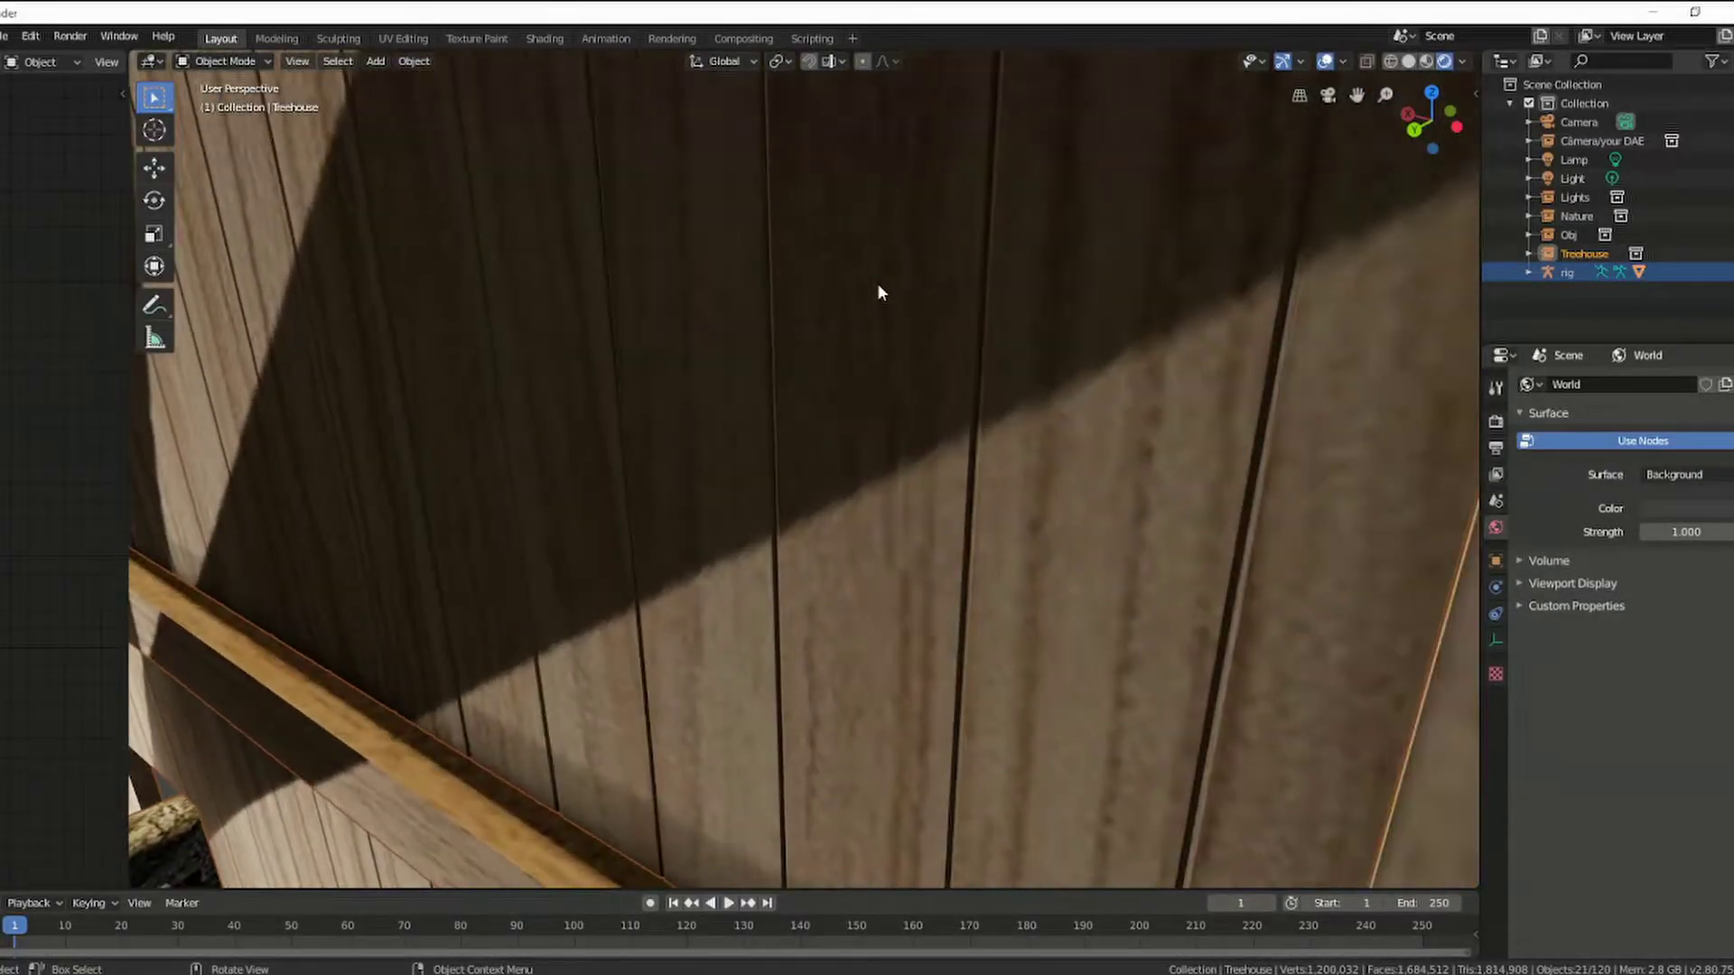
scroll(878, 286, up, 2)
scroll(877, 285, up, 2)
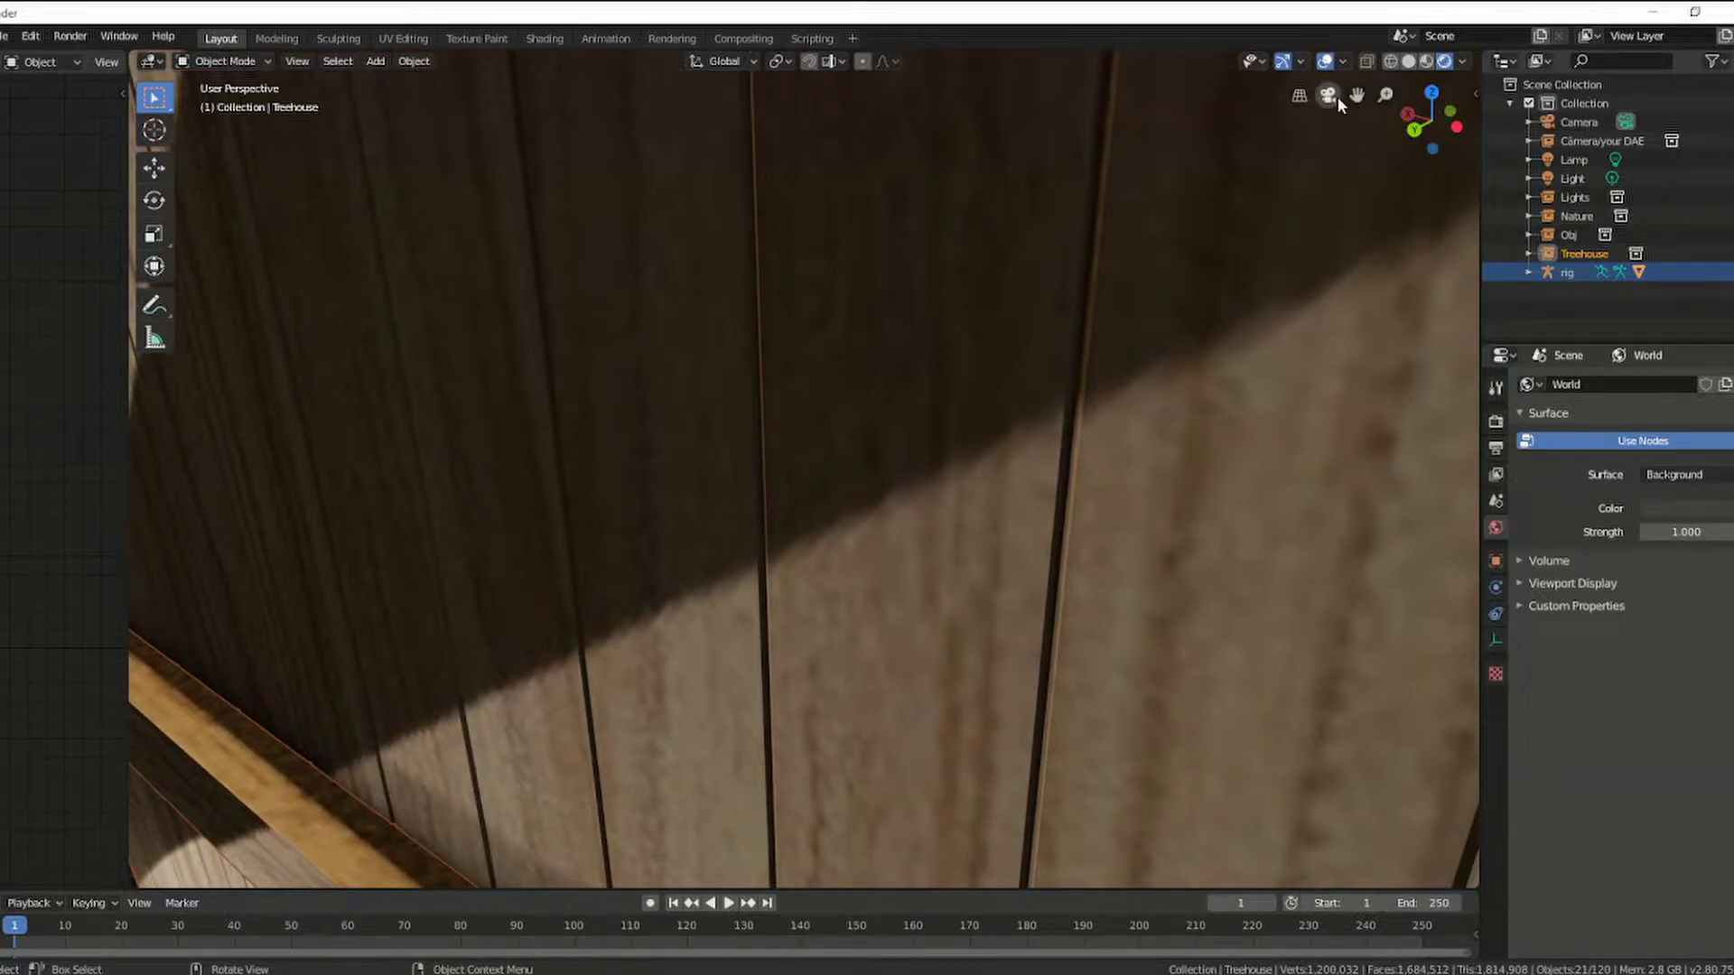
middle_drag(886, 537, 887, 496)
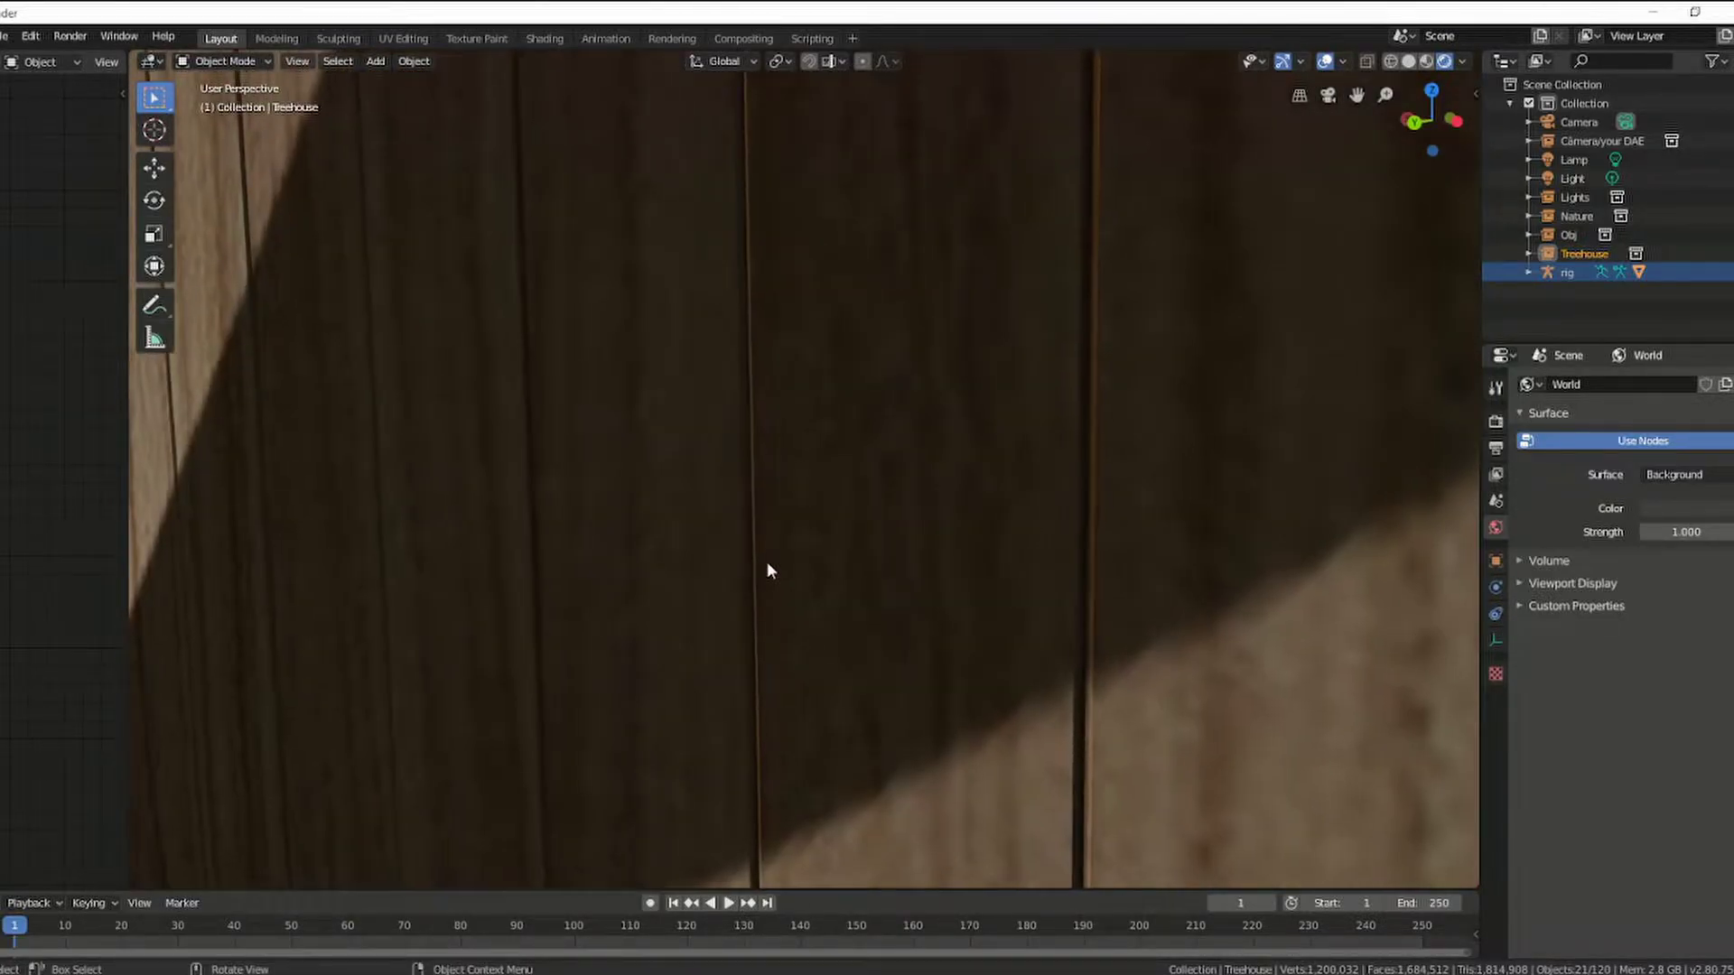
scroll(768, 568, down, 2)
scroll(768, 569, down, 3)
scroll(769, 569, down, 3)
scroll(768, 569, down, 3)
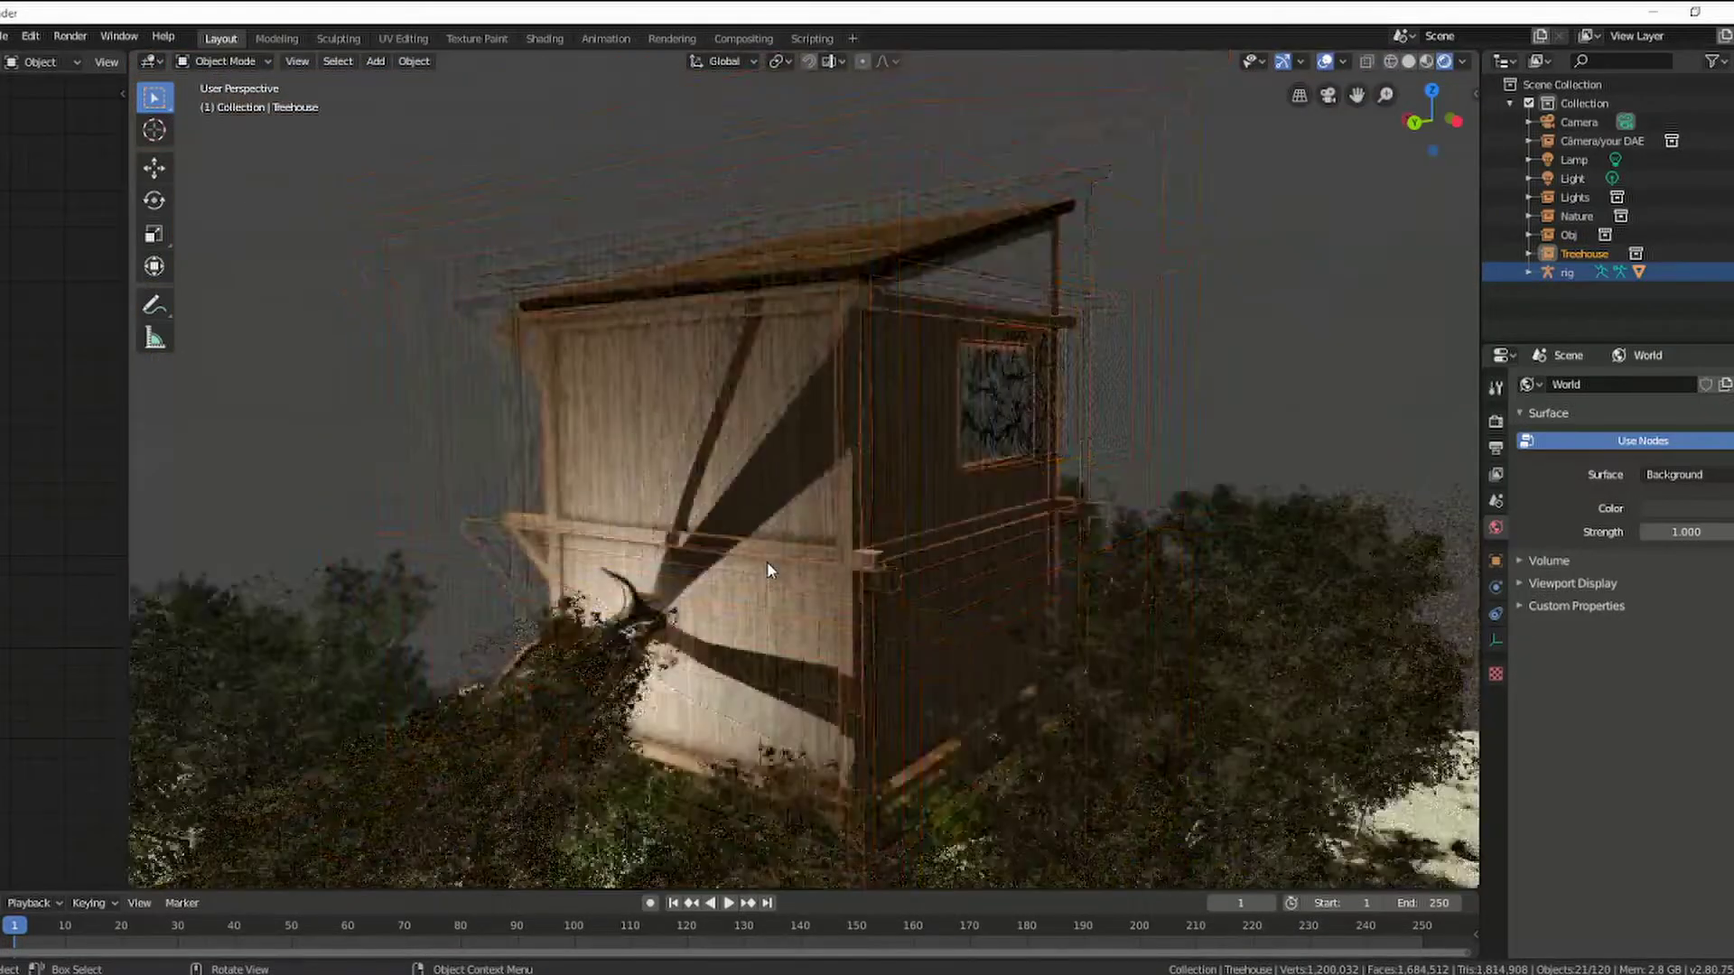
middle_drag(767, 561, 742, 688)
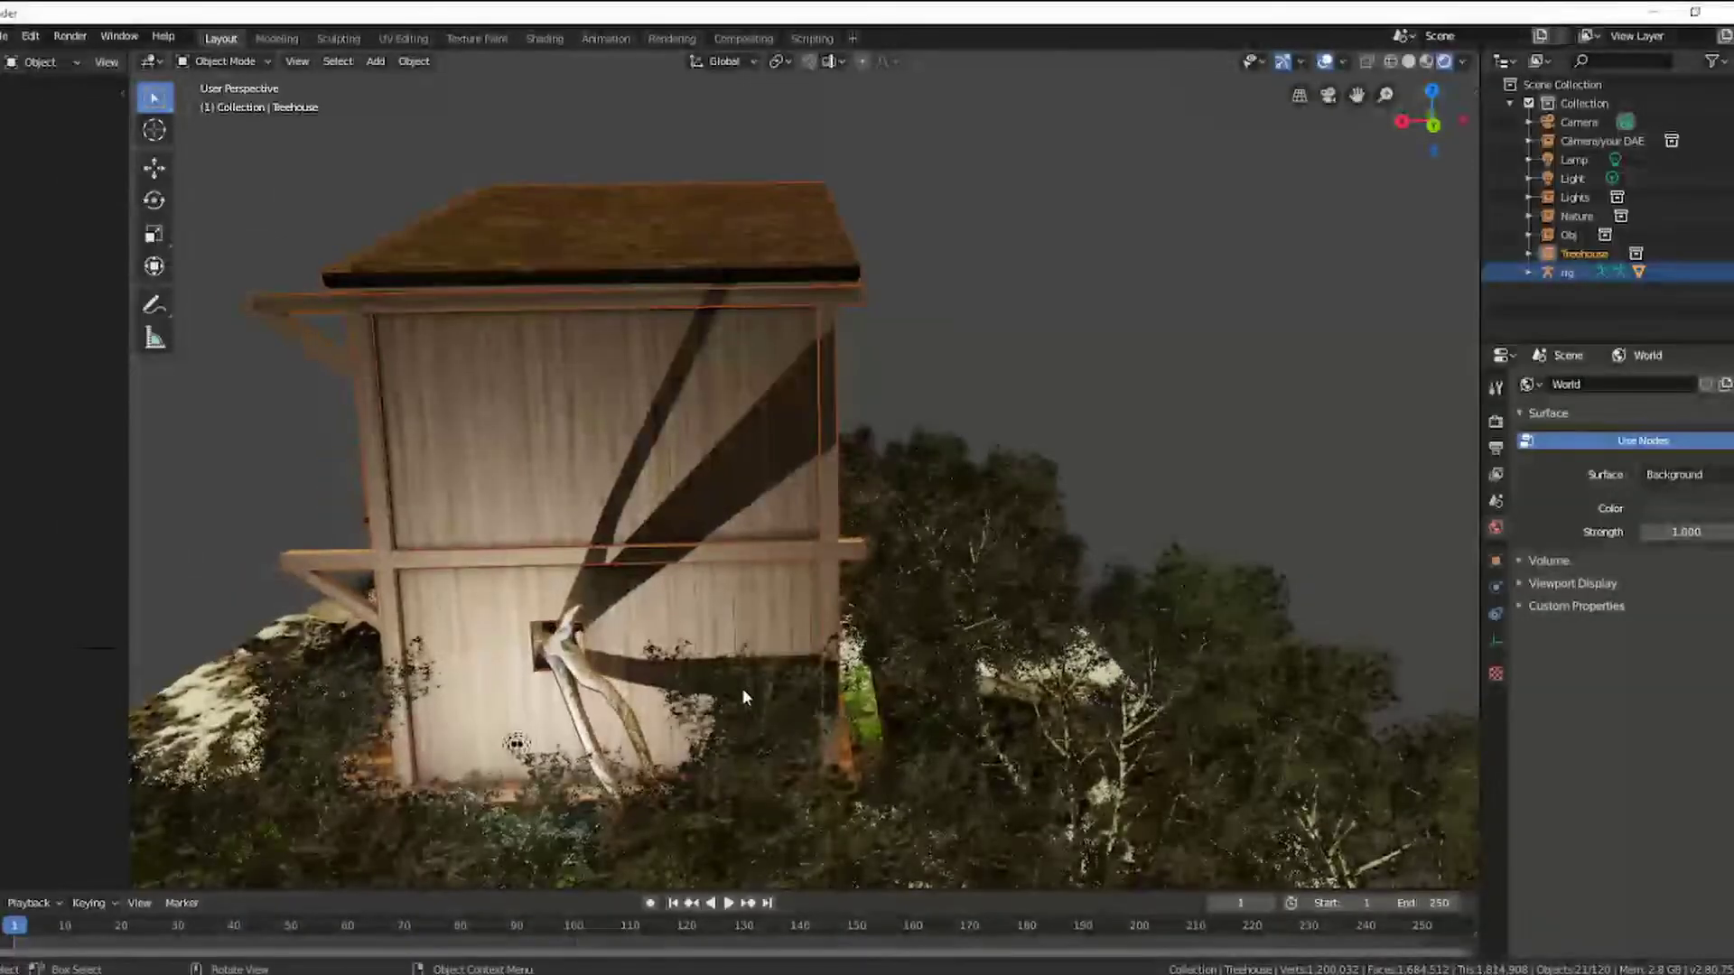
scroll(1362, 92, up, 3)
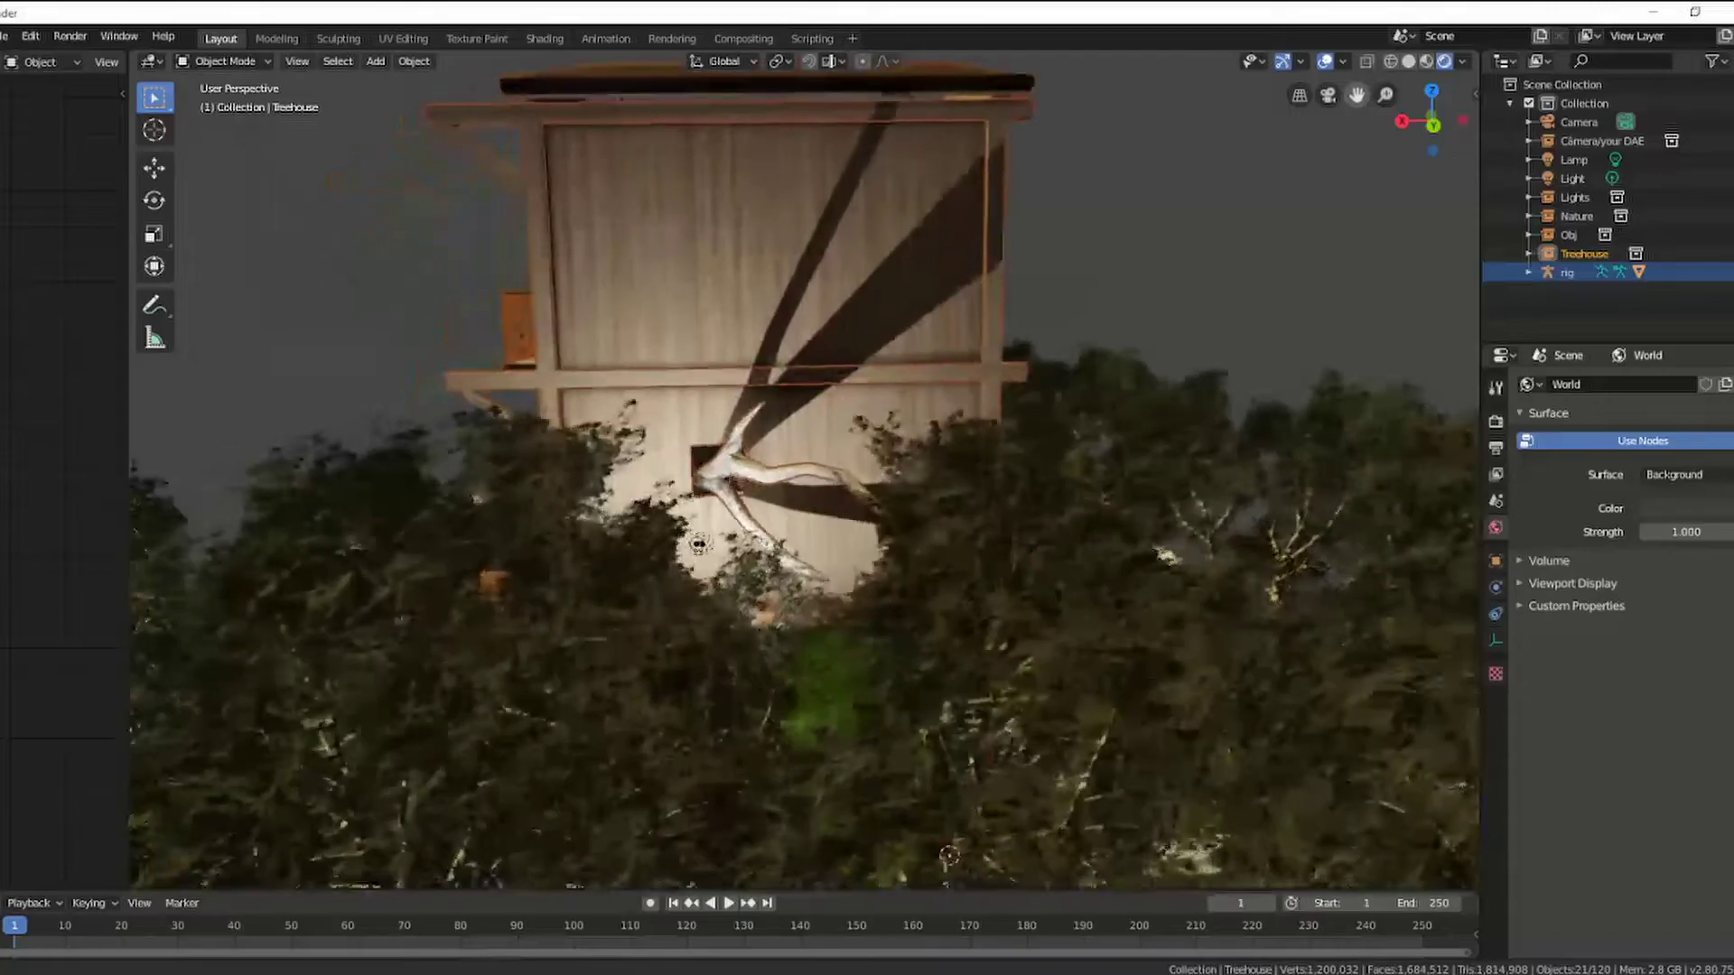
scroll(799, 565, up, 4)
scroll(797, 557, up, 3)
scroll(796, 557, up, 3)
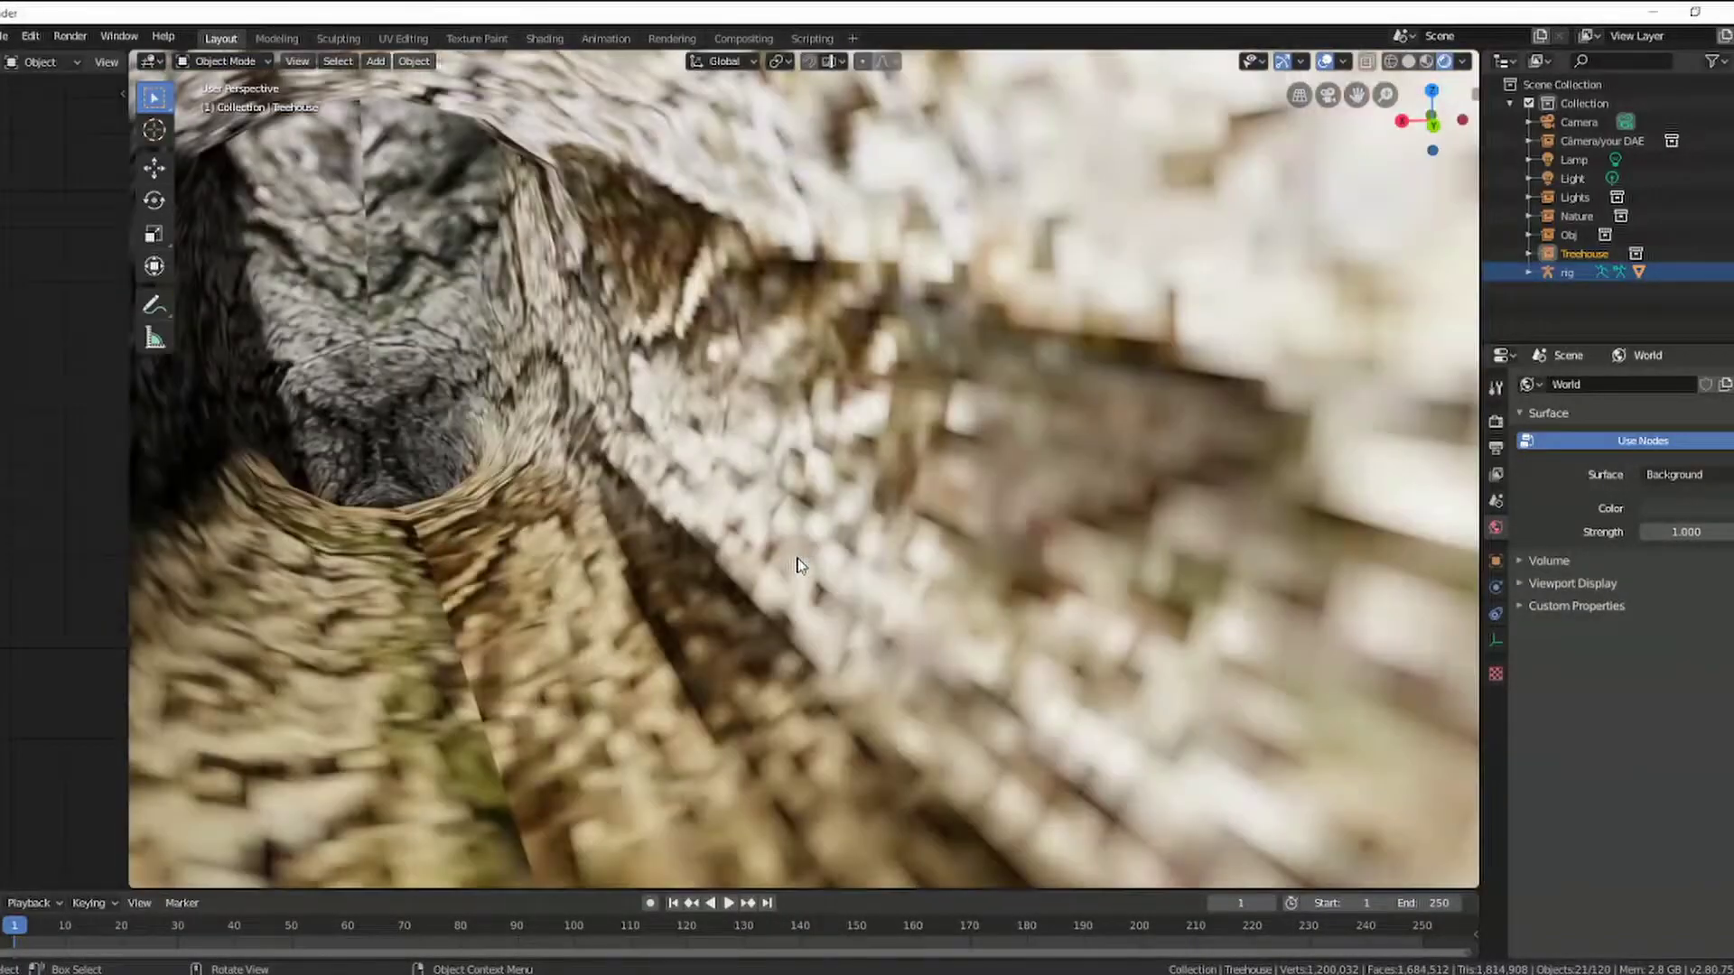
scroll(797, 556, up, 3)
scroll(777, 569, up, 2)
scroll(632, 610, up, 2)
scroll(594, 616, up, 2)
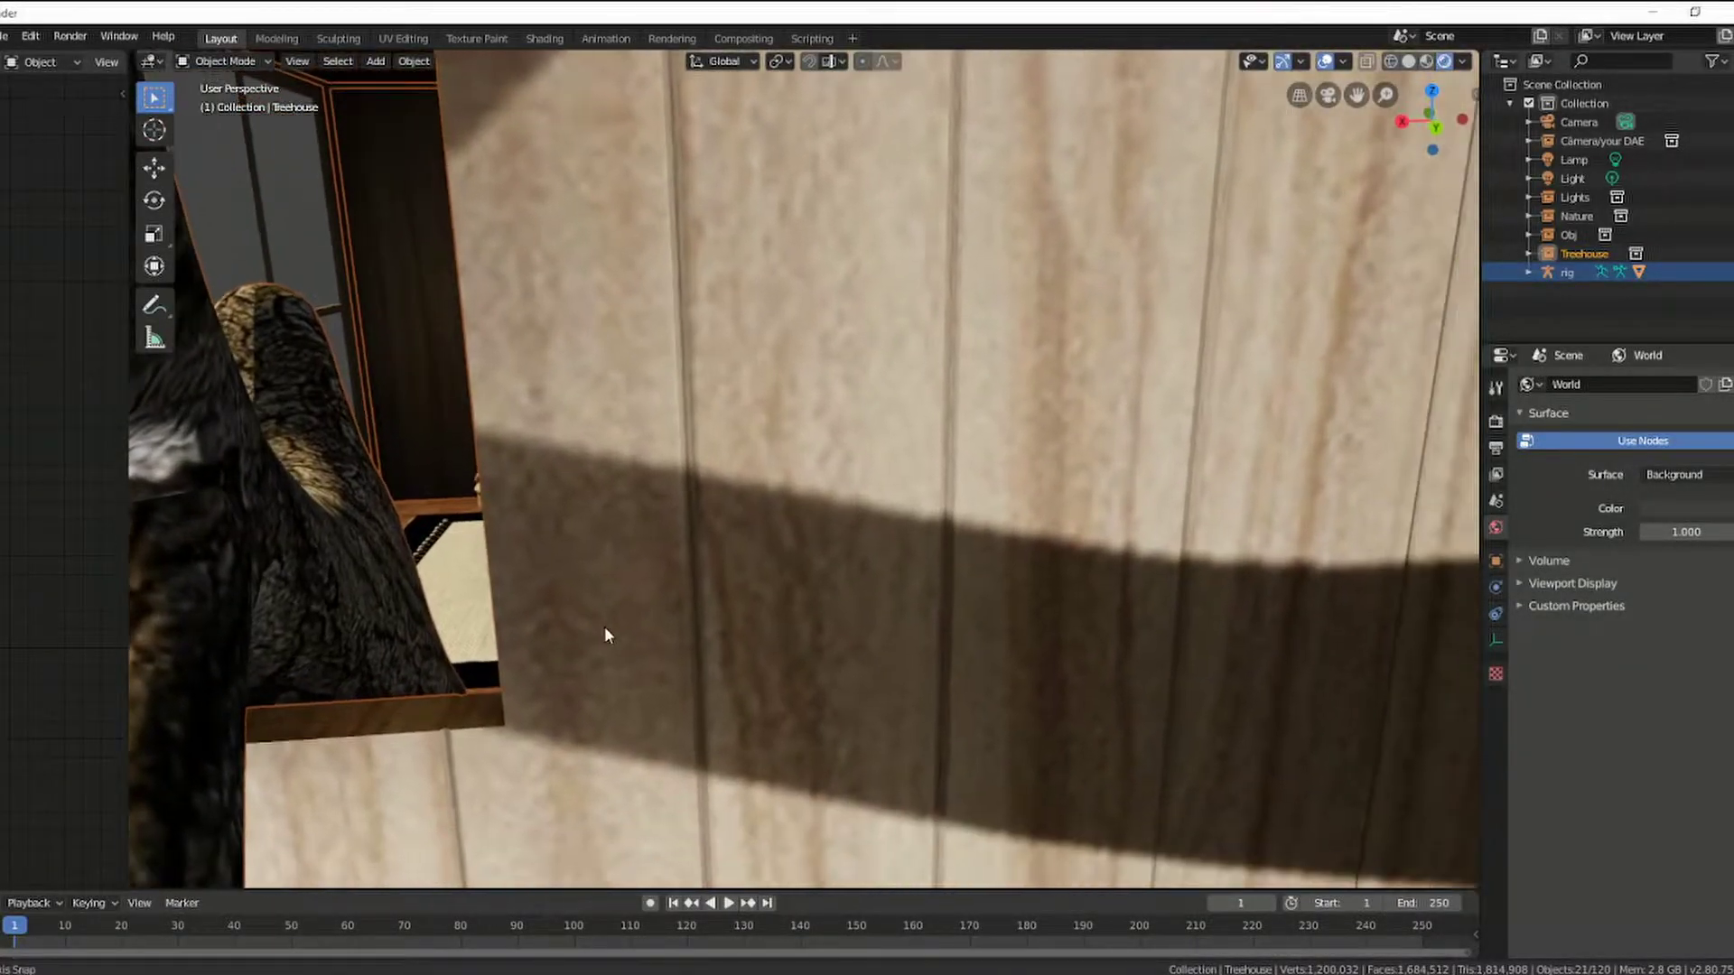
scroll(604, 626, up, 2)
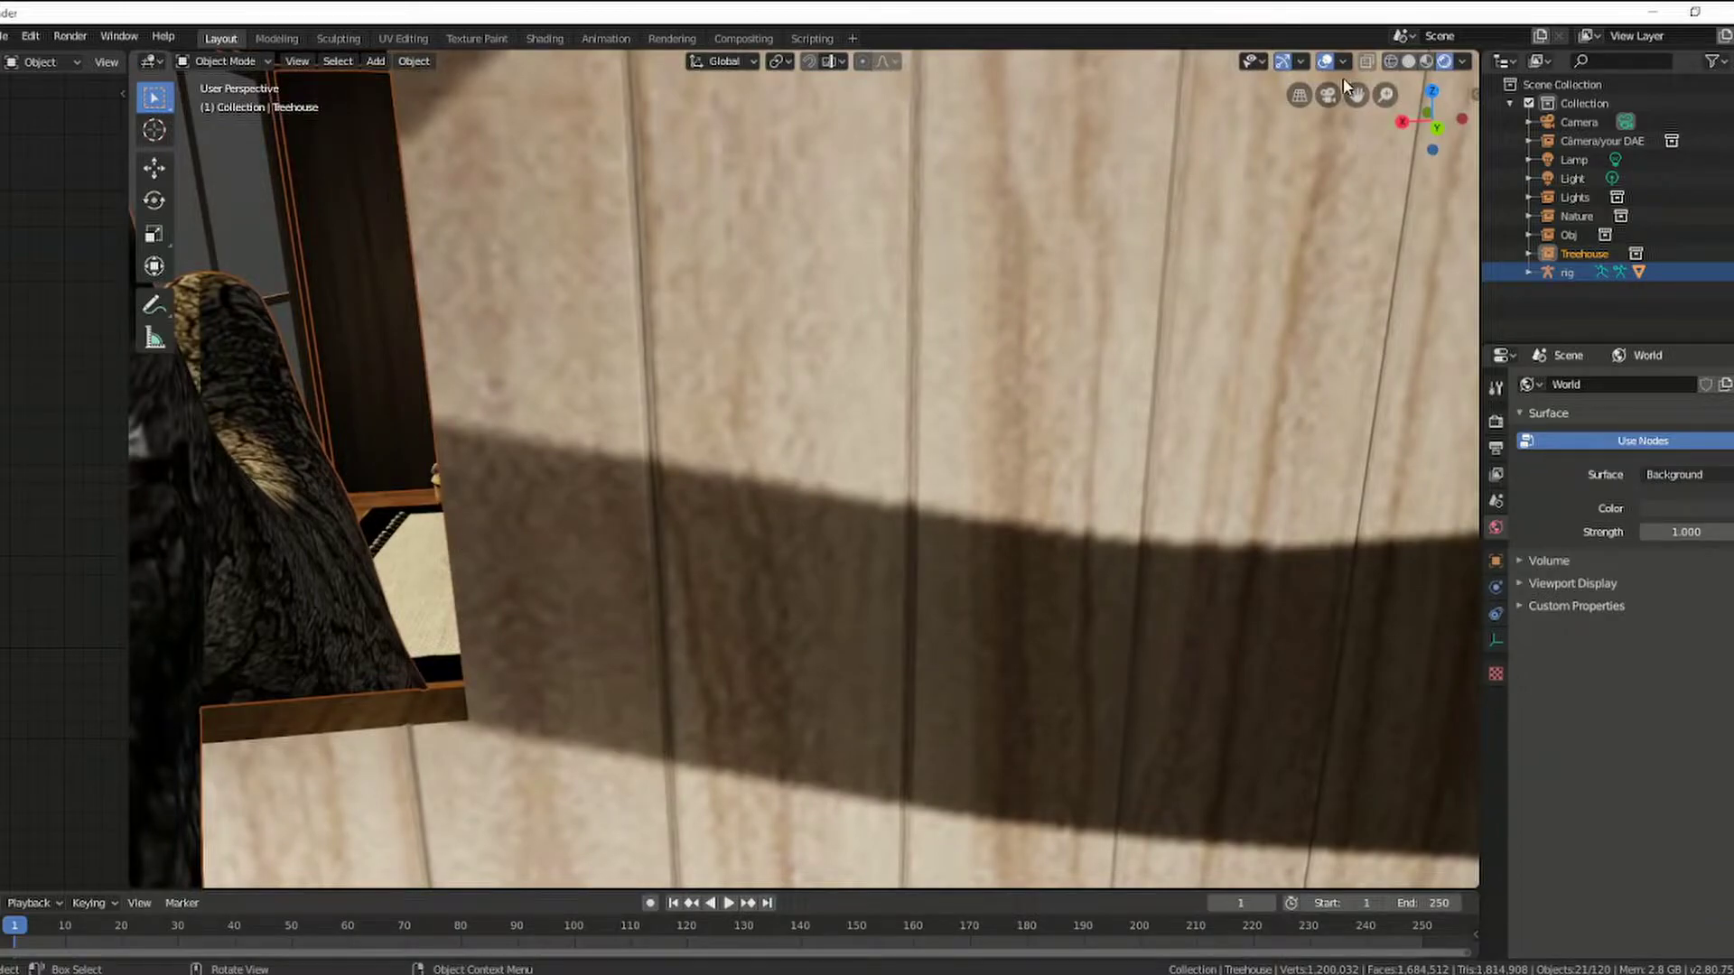
drag(1354, 94, 695, 589)
middle_drag(695, 589, 443, 632)
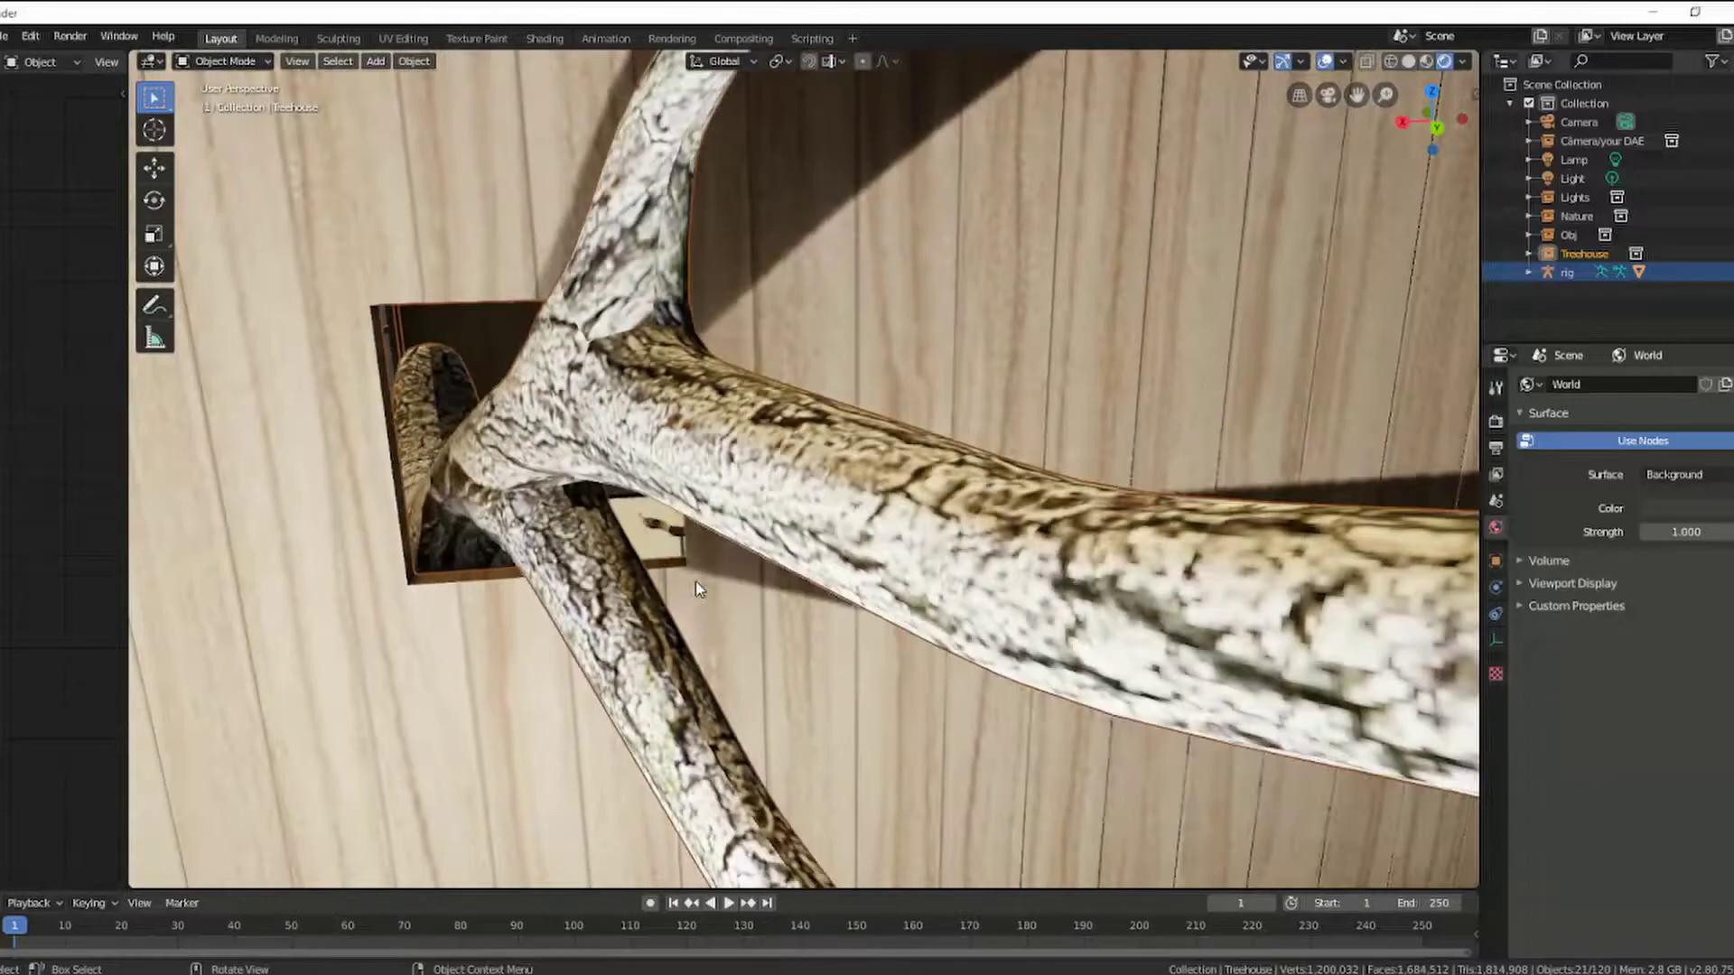
right_click(442, 632)
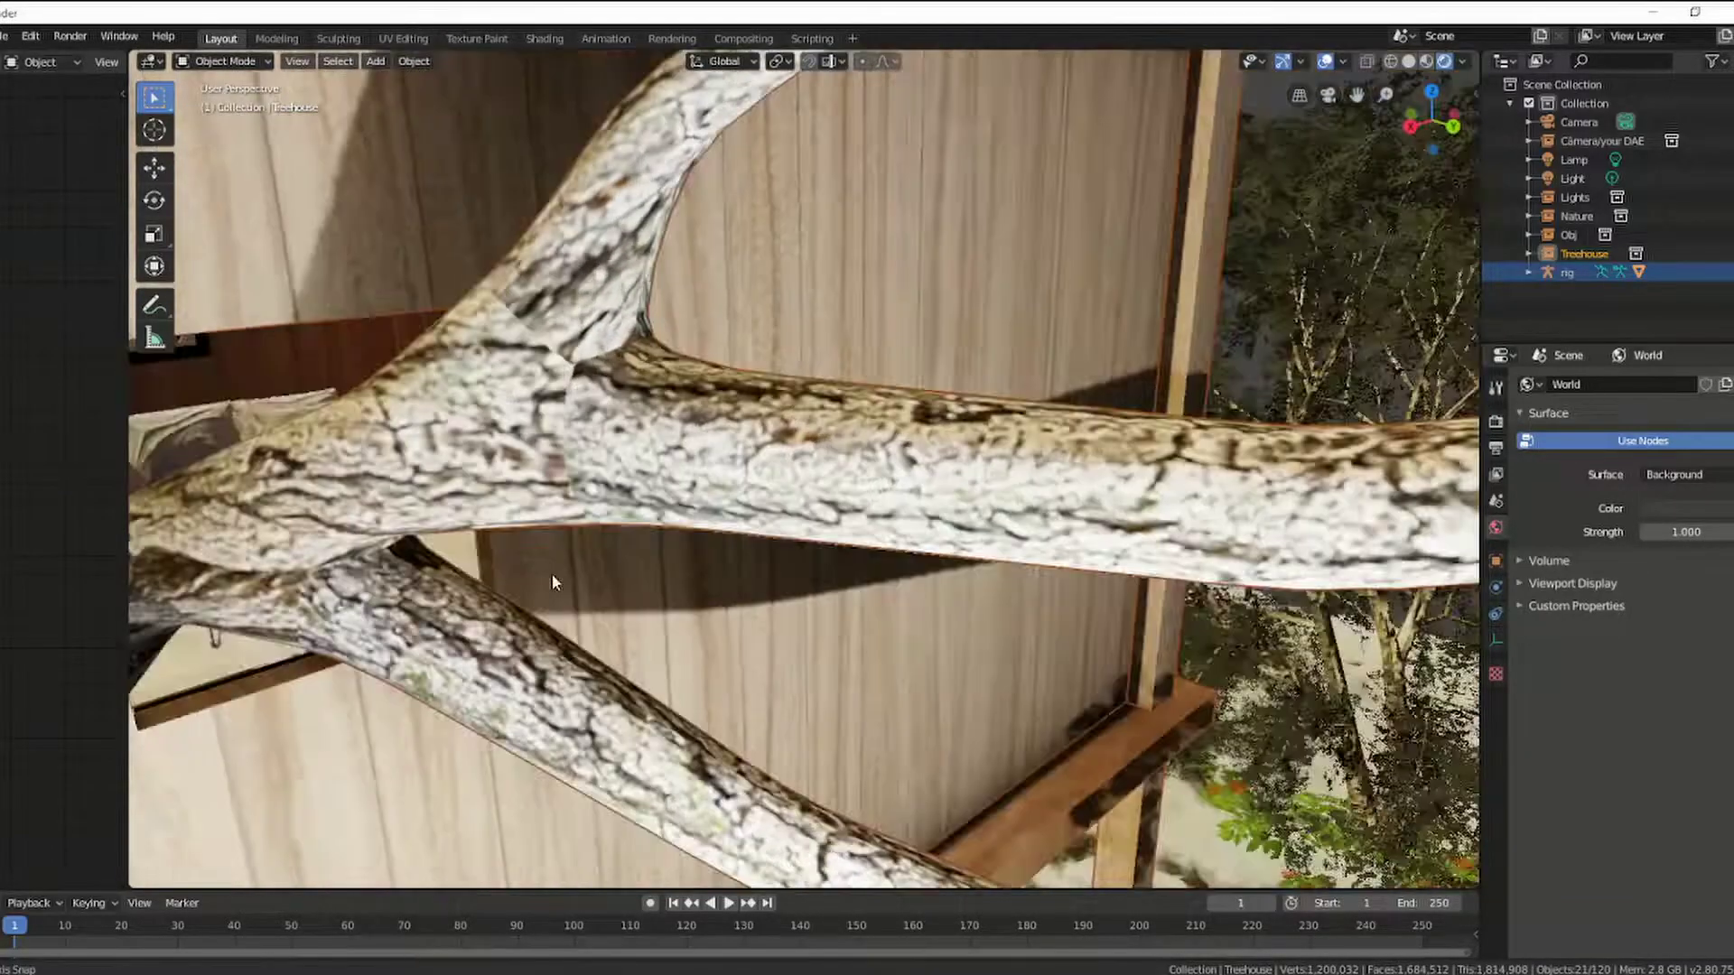
middle_drag(554, 581, 736, 568)
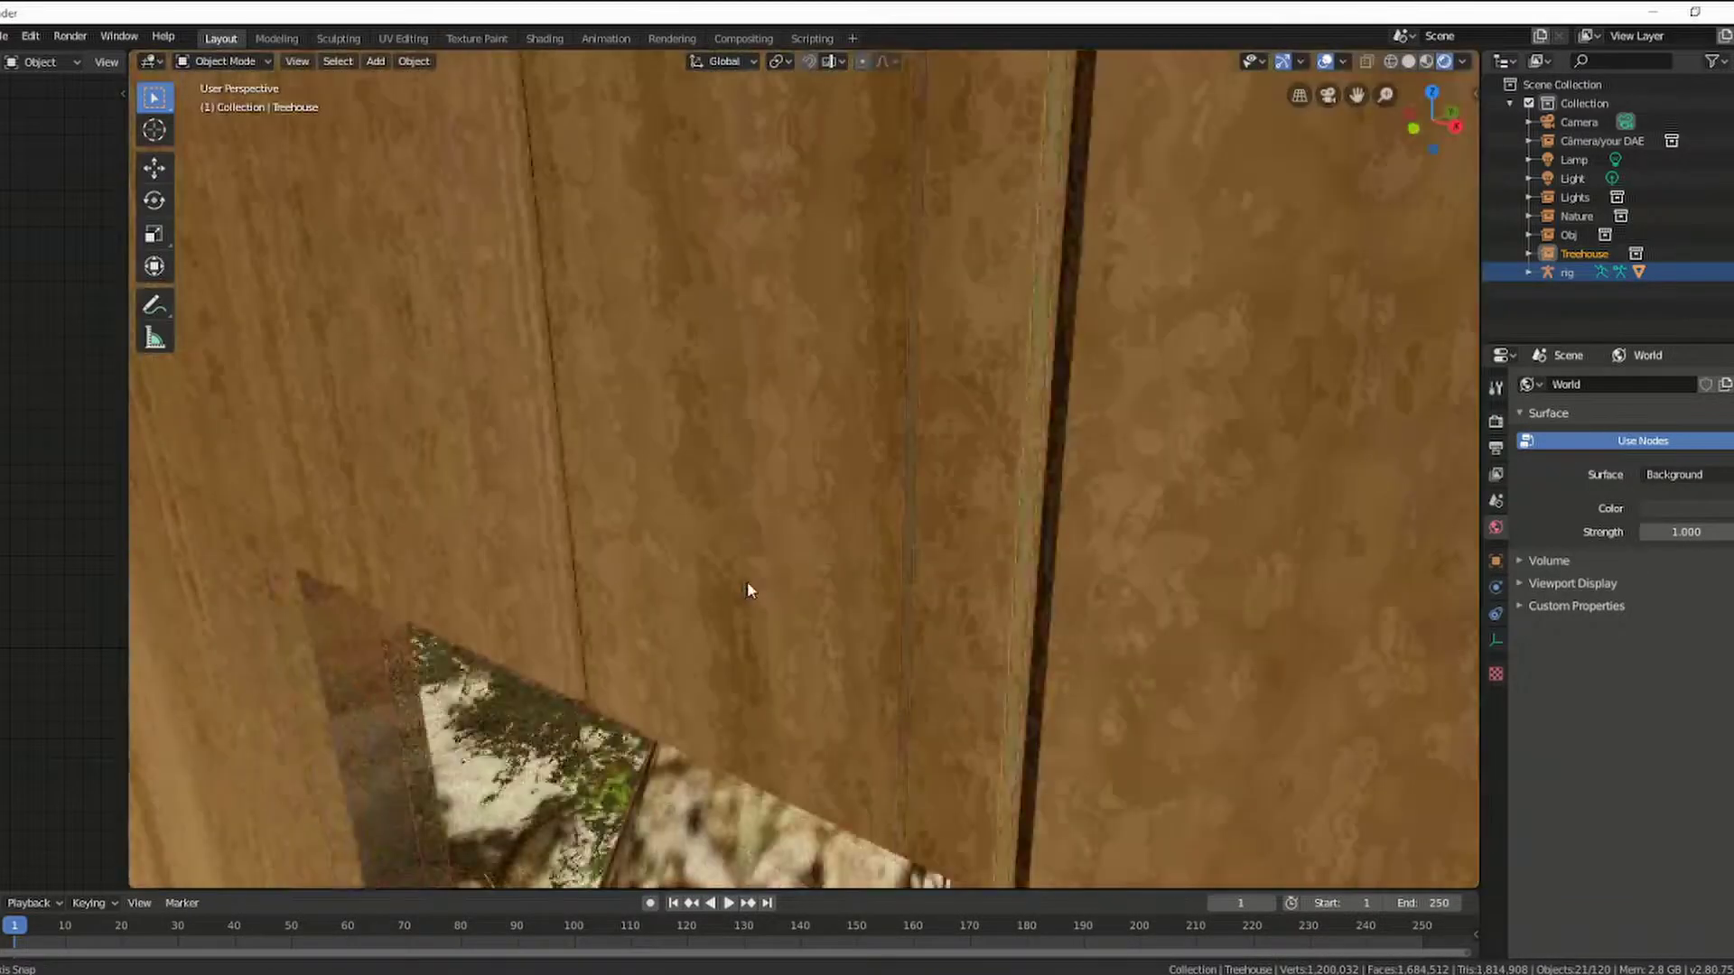
scroll(735, 560, up, 5)
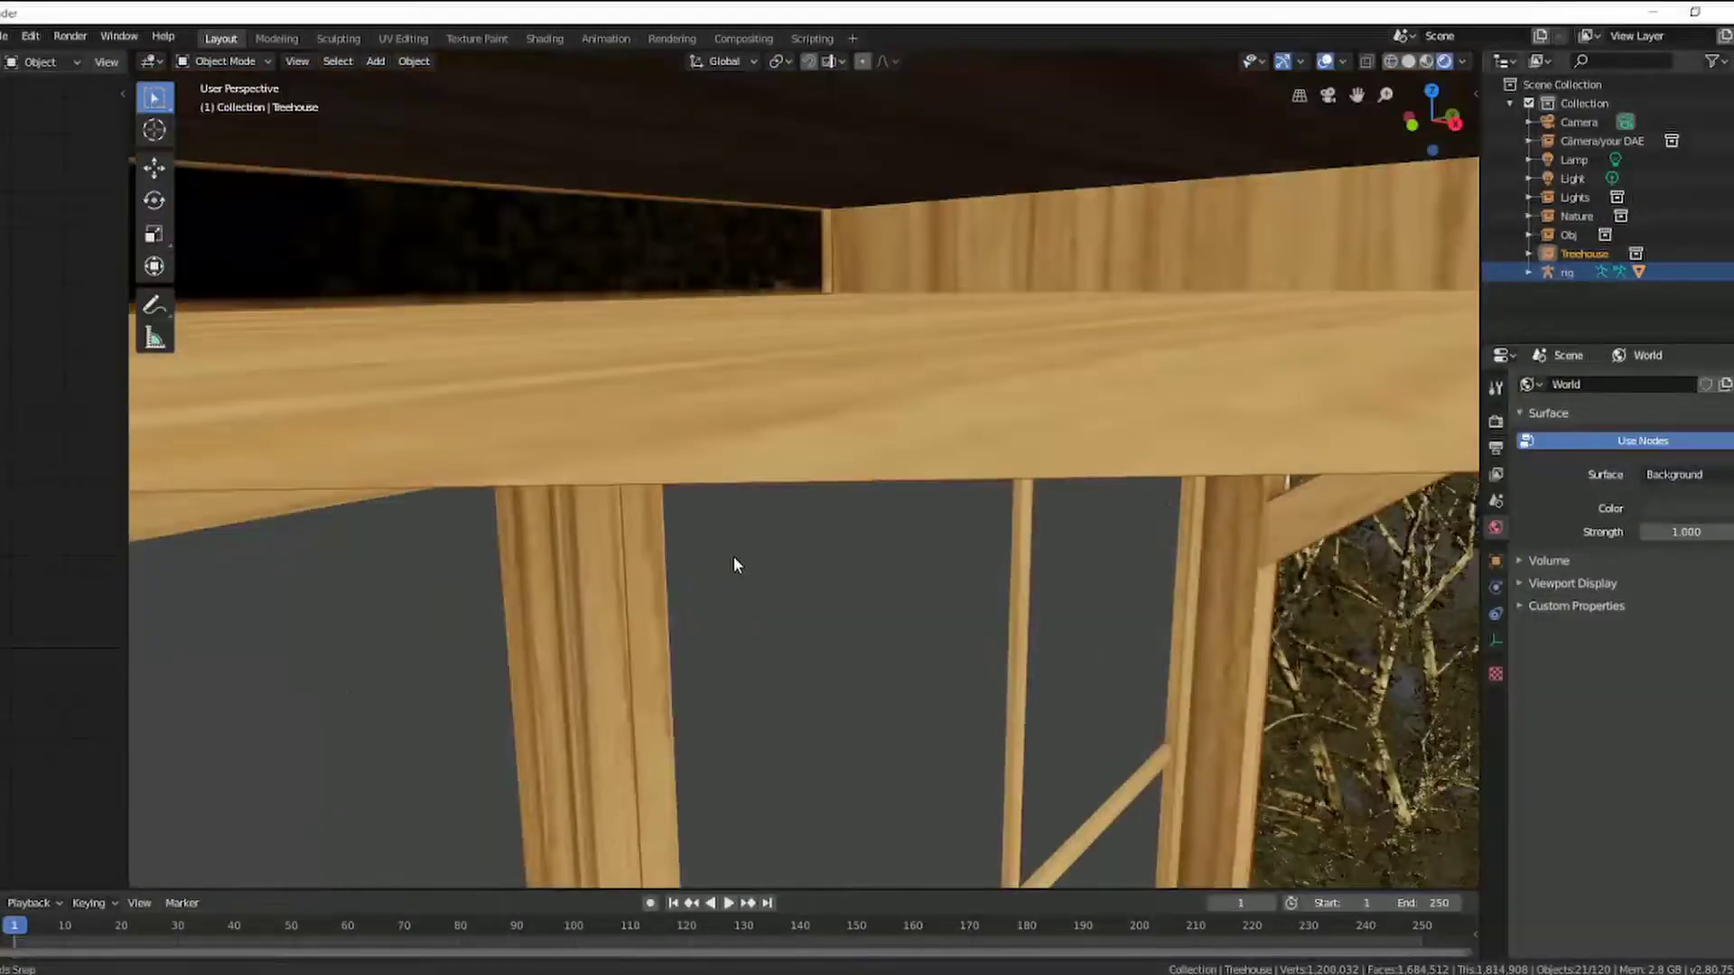
scroll(728, 533, up, 3)
scroll(724, 518, up, 2)
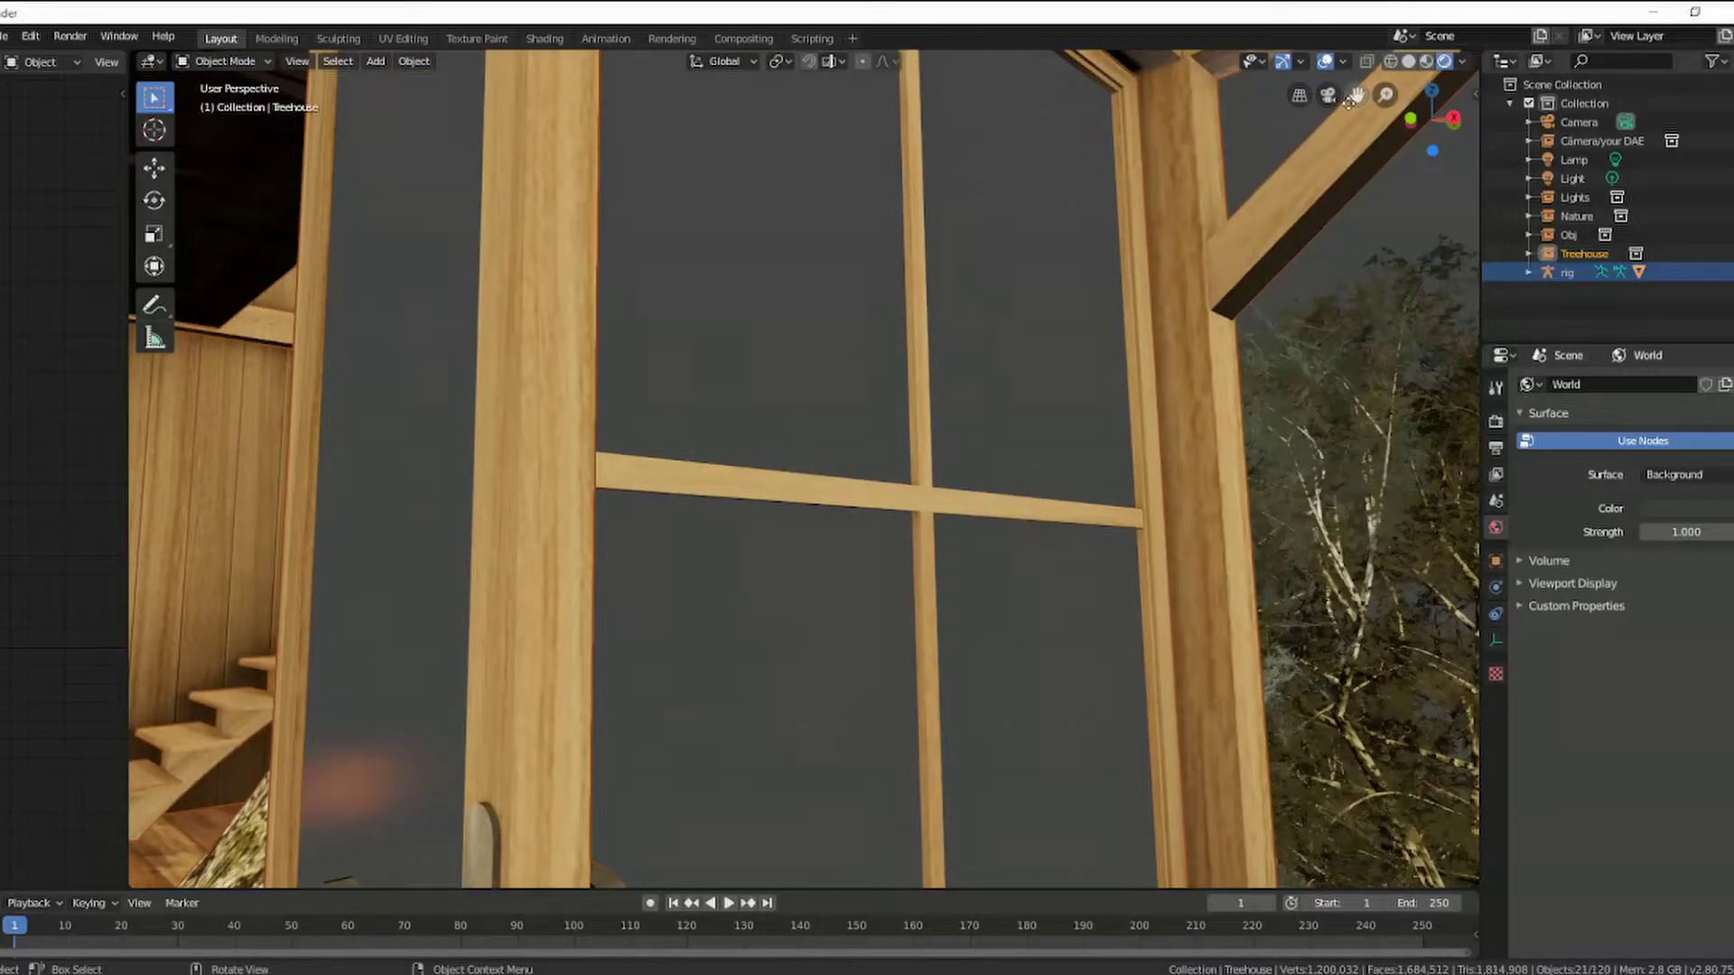
mouse_move(1357, 94)
mouse_down()
mouse_move(1427, 126)
mouse_move(1409, 117)
mouse_up()
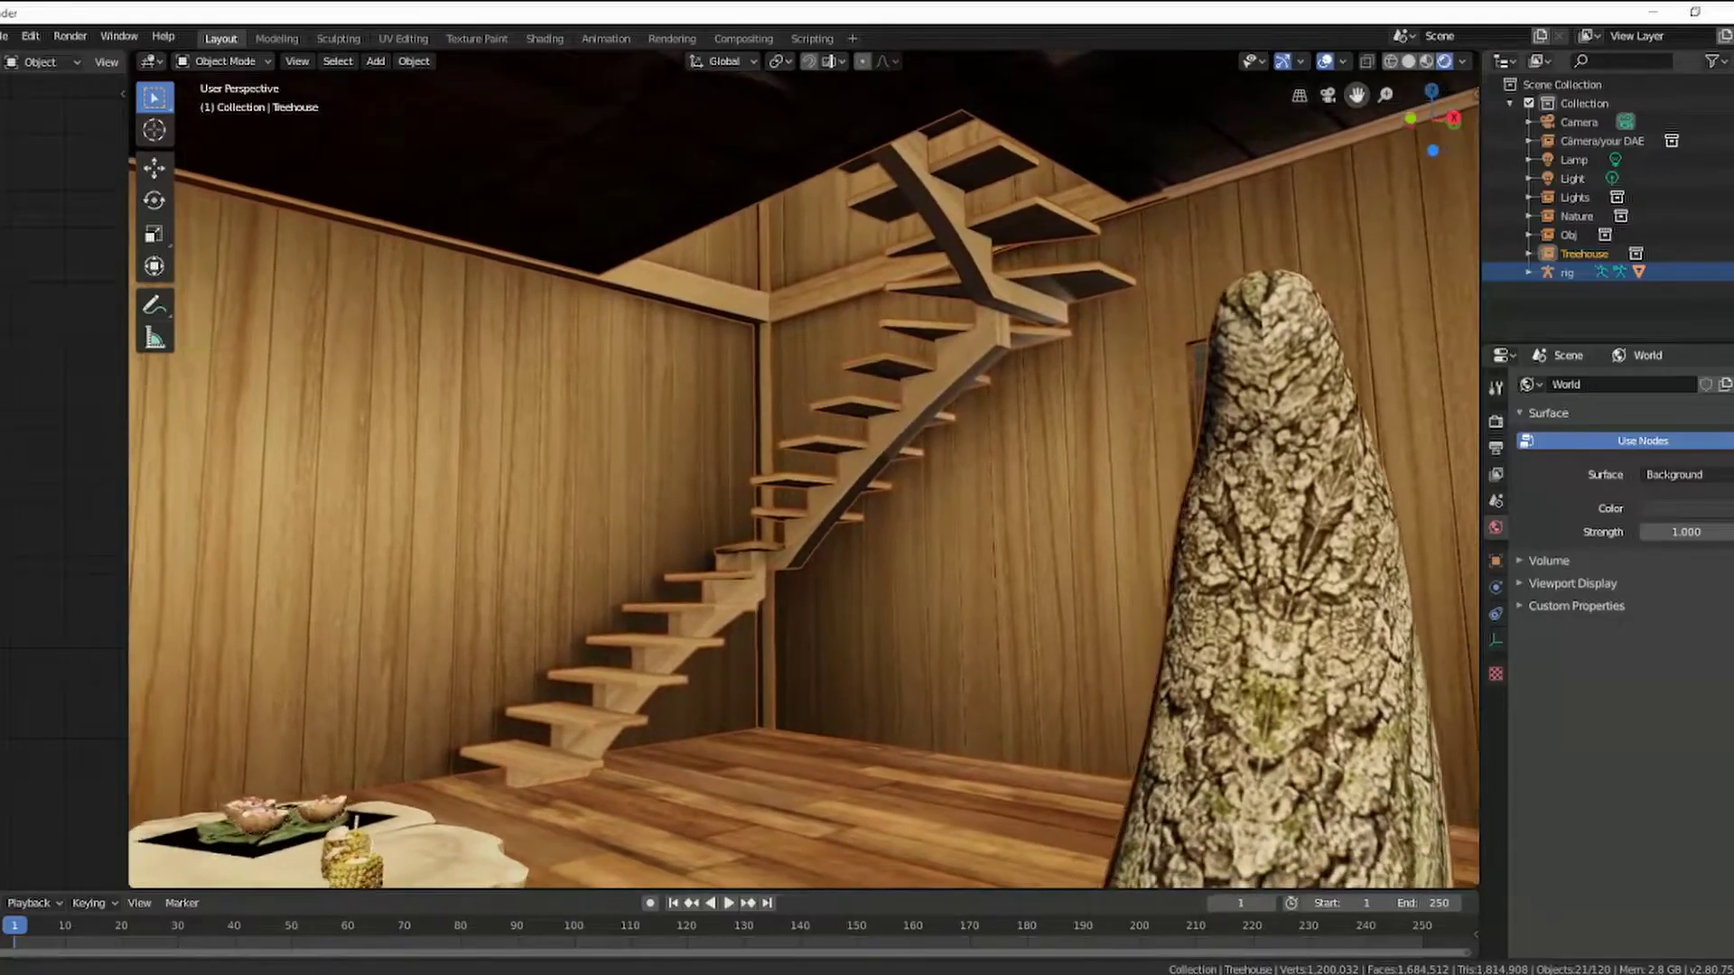
drag(1357, 94, 1427, 72)
middle_drag(630, 736, 536, 725)
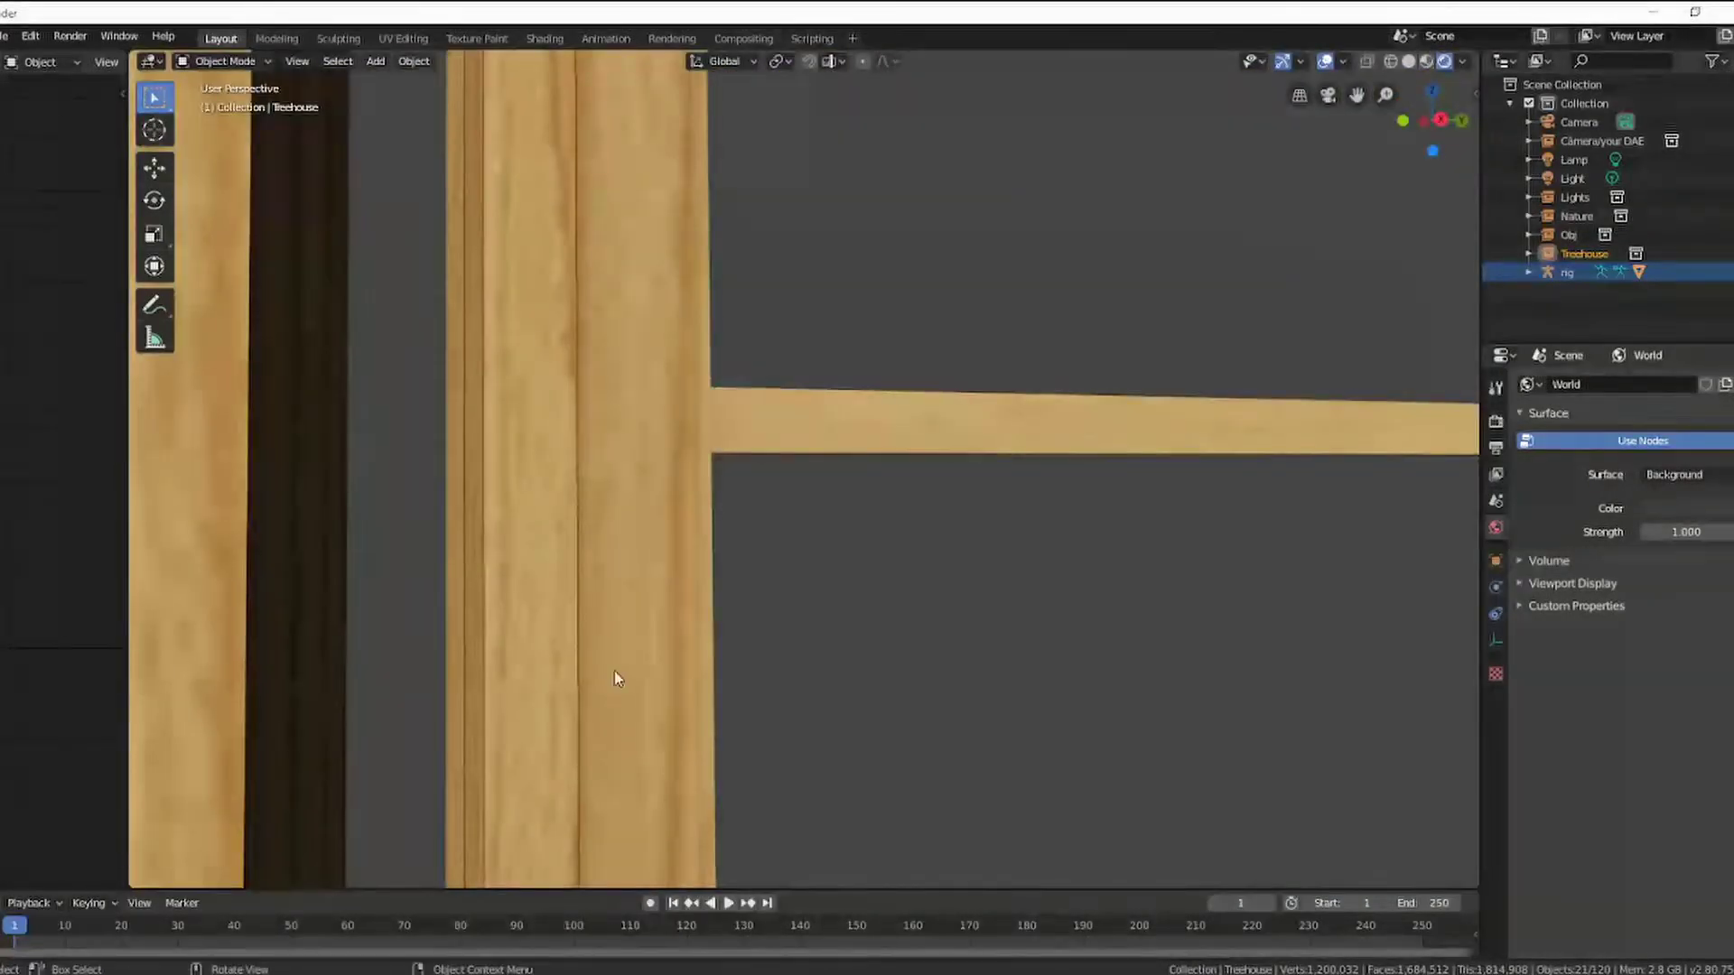
drag(1357, 95, 1409, 63)
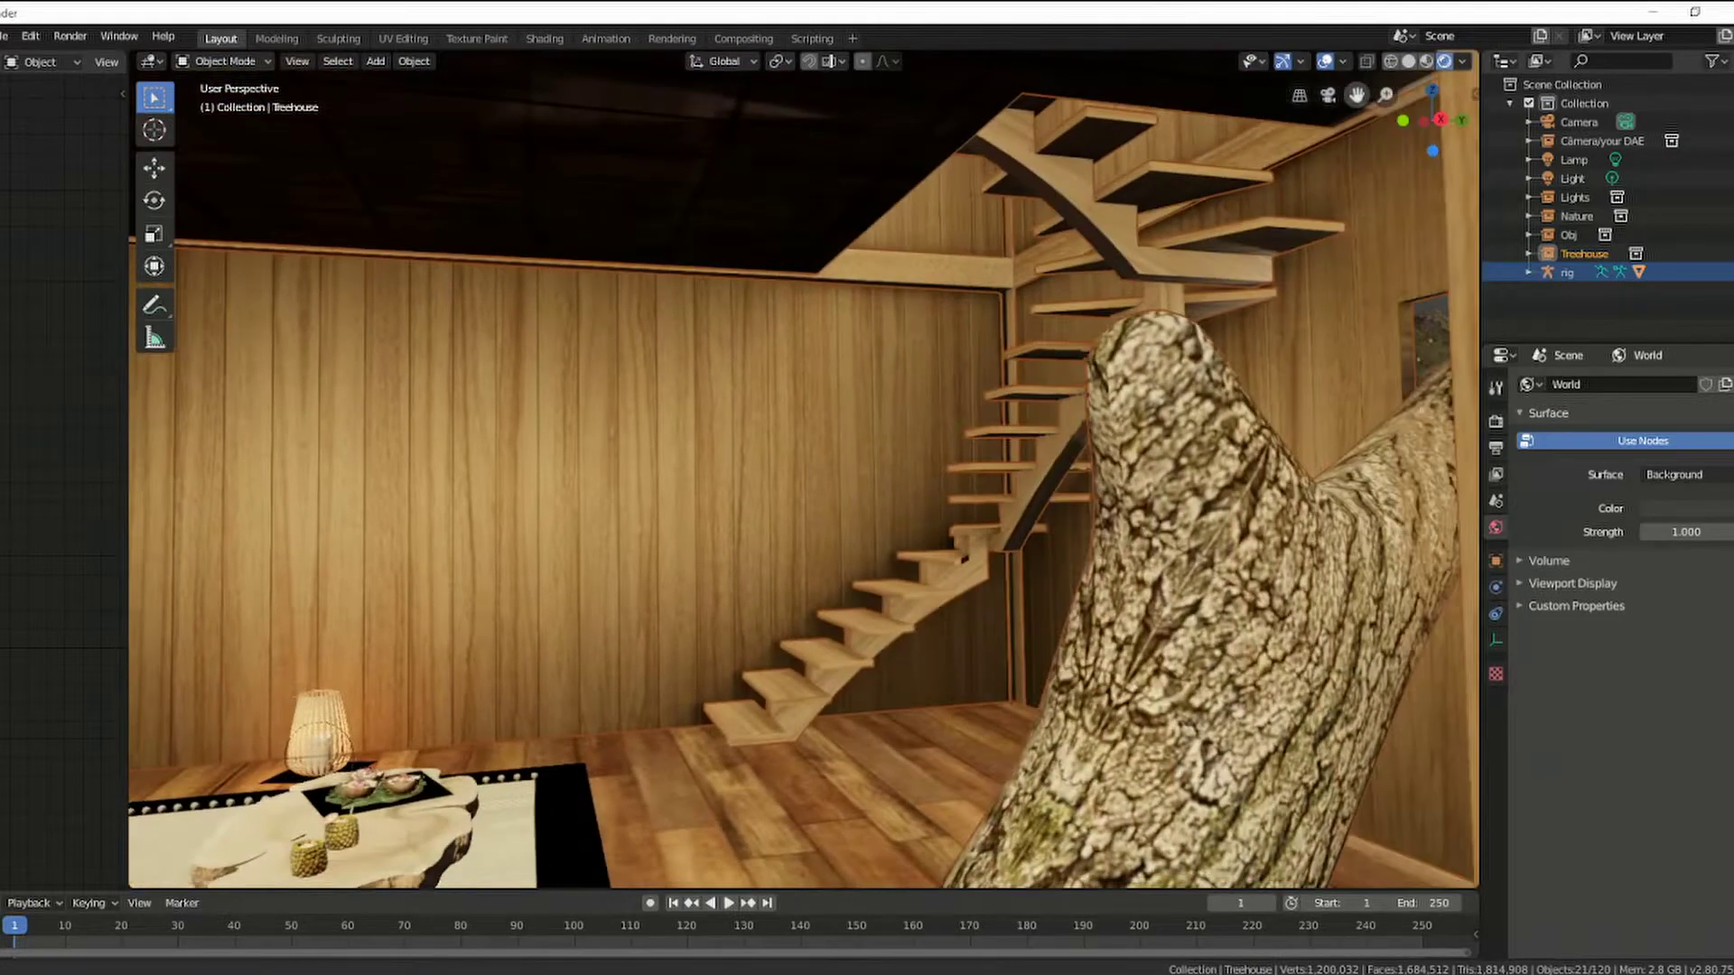
middle_drag(731, 612, 623, 668)
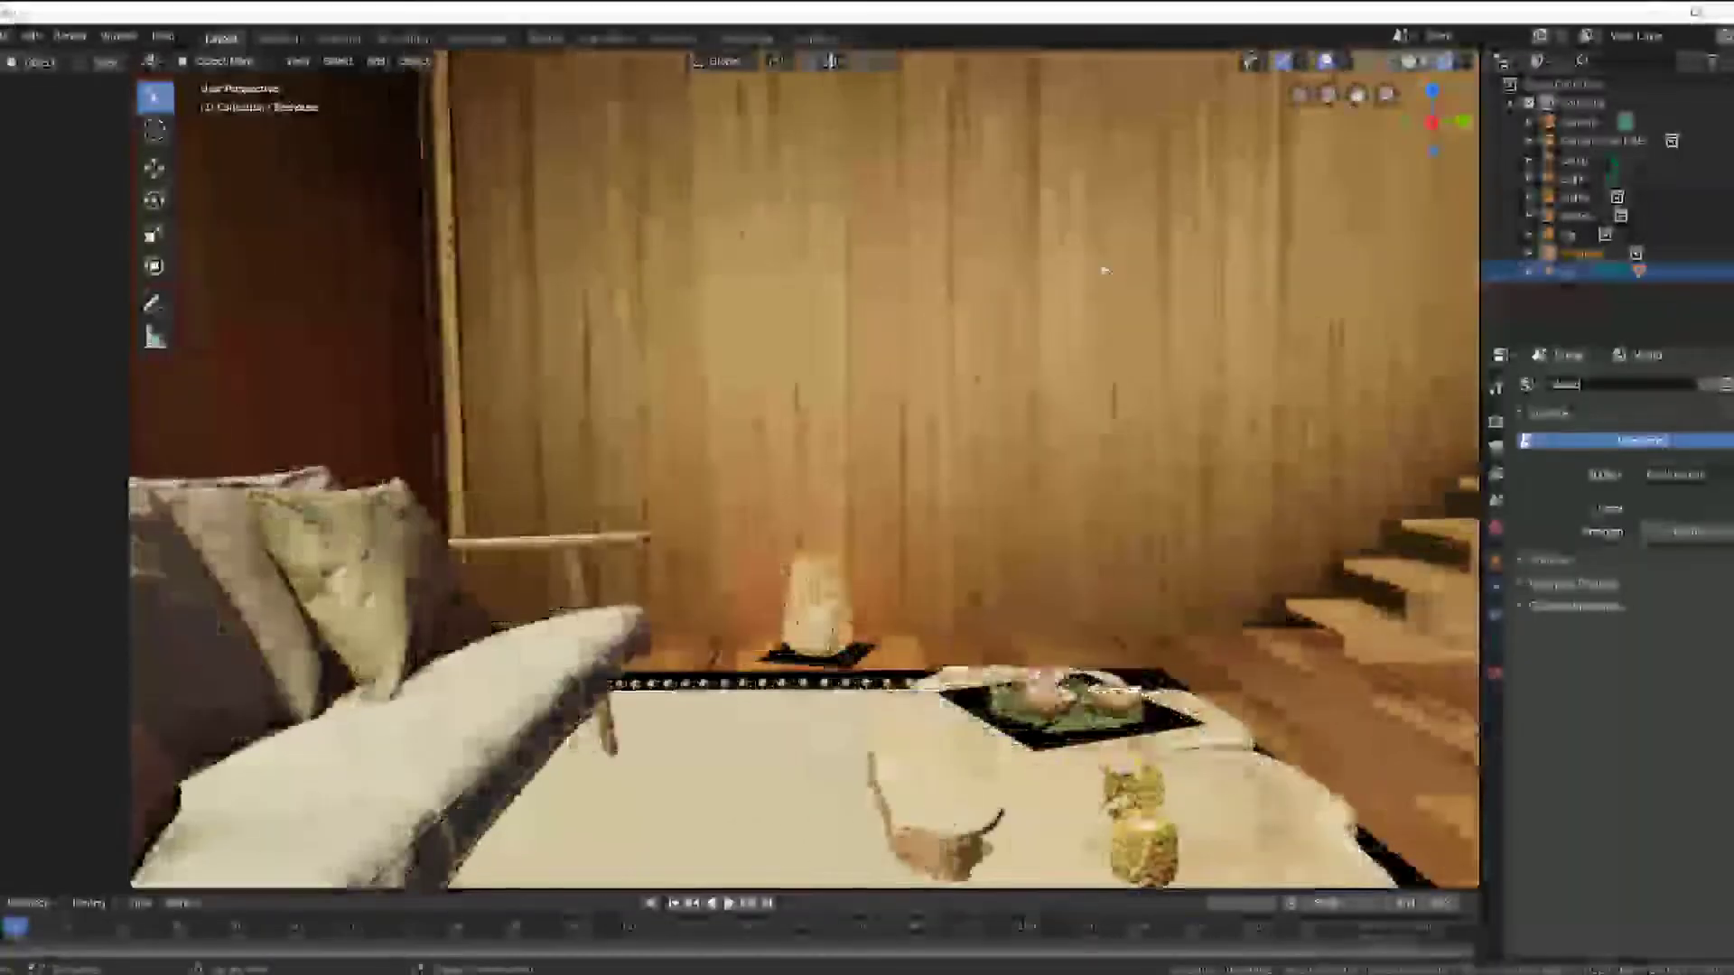
mouse_move(623, 668)
middle_down()
mouse_move(717, 585)
mouse_move(623, 577)
mouse_move(702, 534)
mouse_move(692, 553)
mouse_move(768, 532)
middle_up()
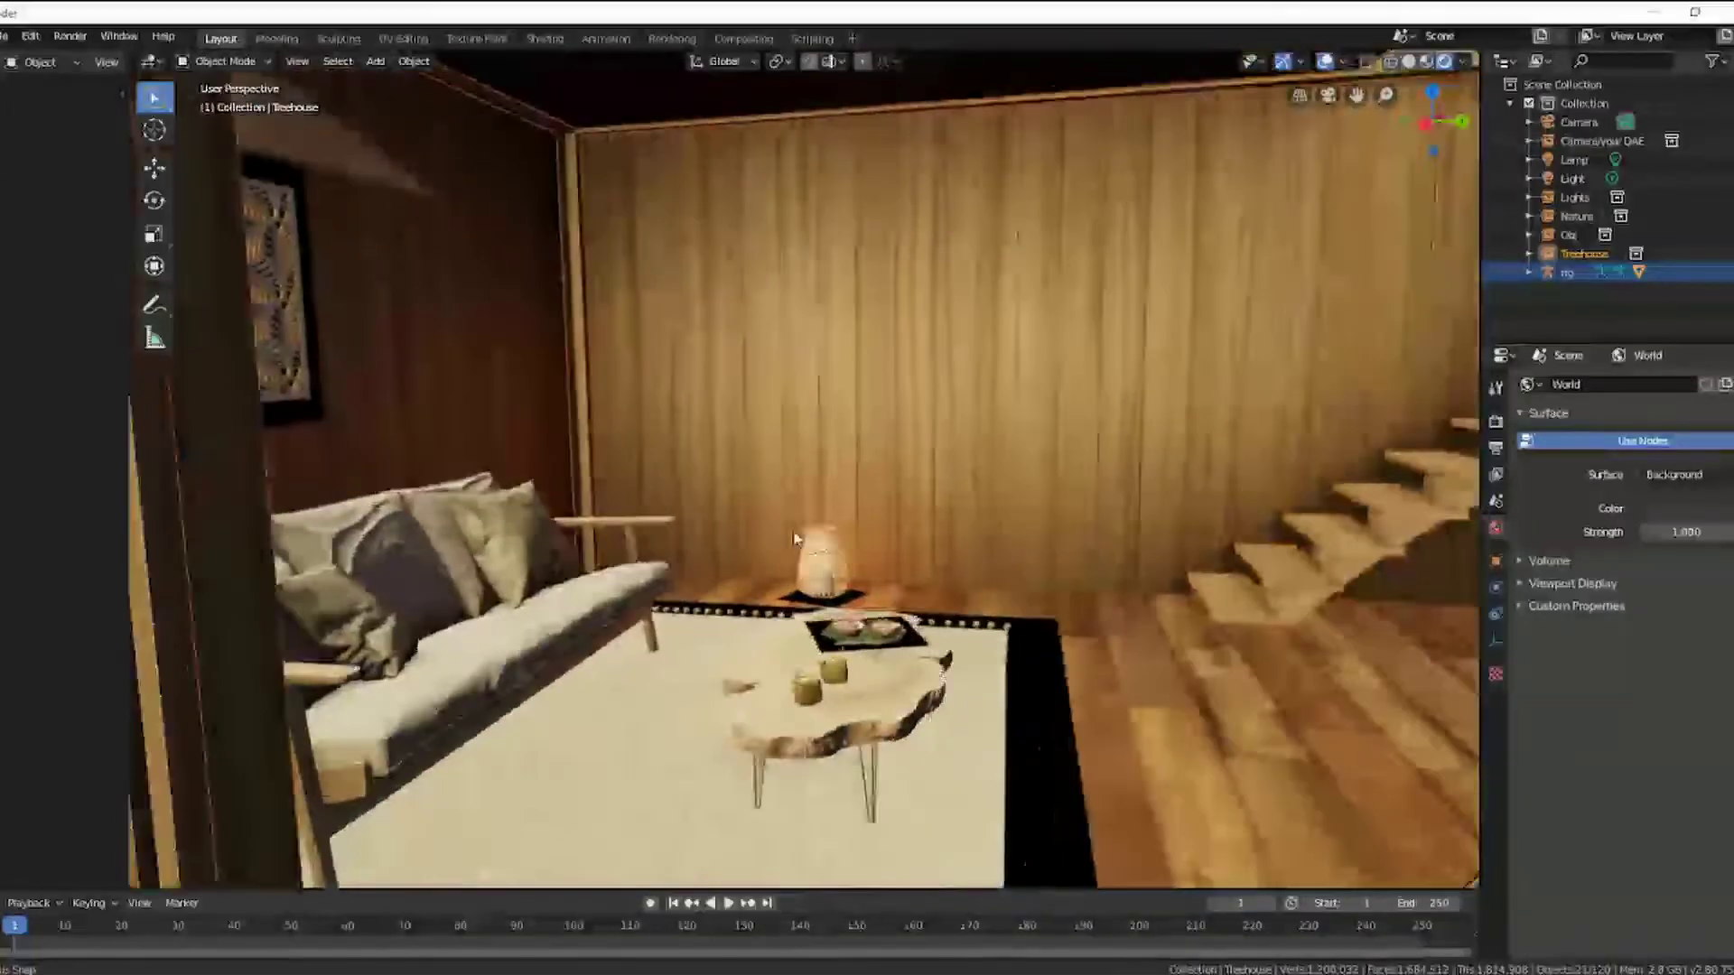
scroll(768, 533, down, 2)
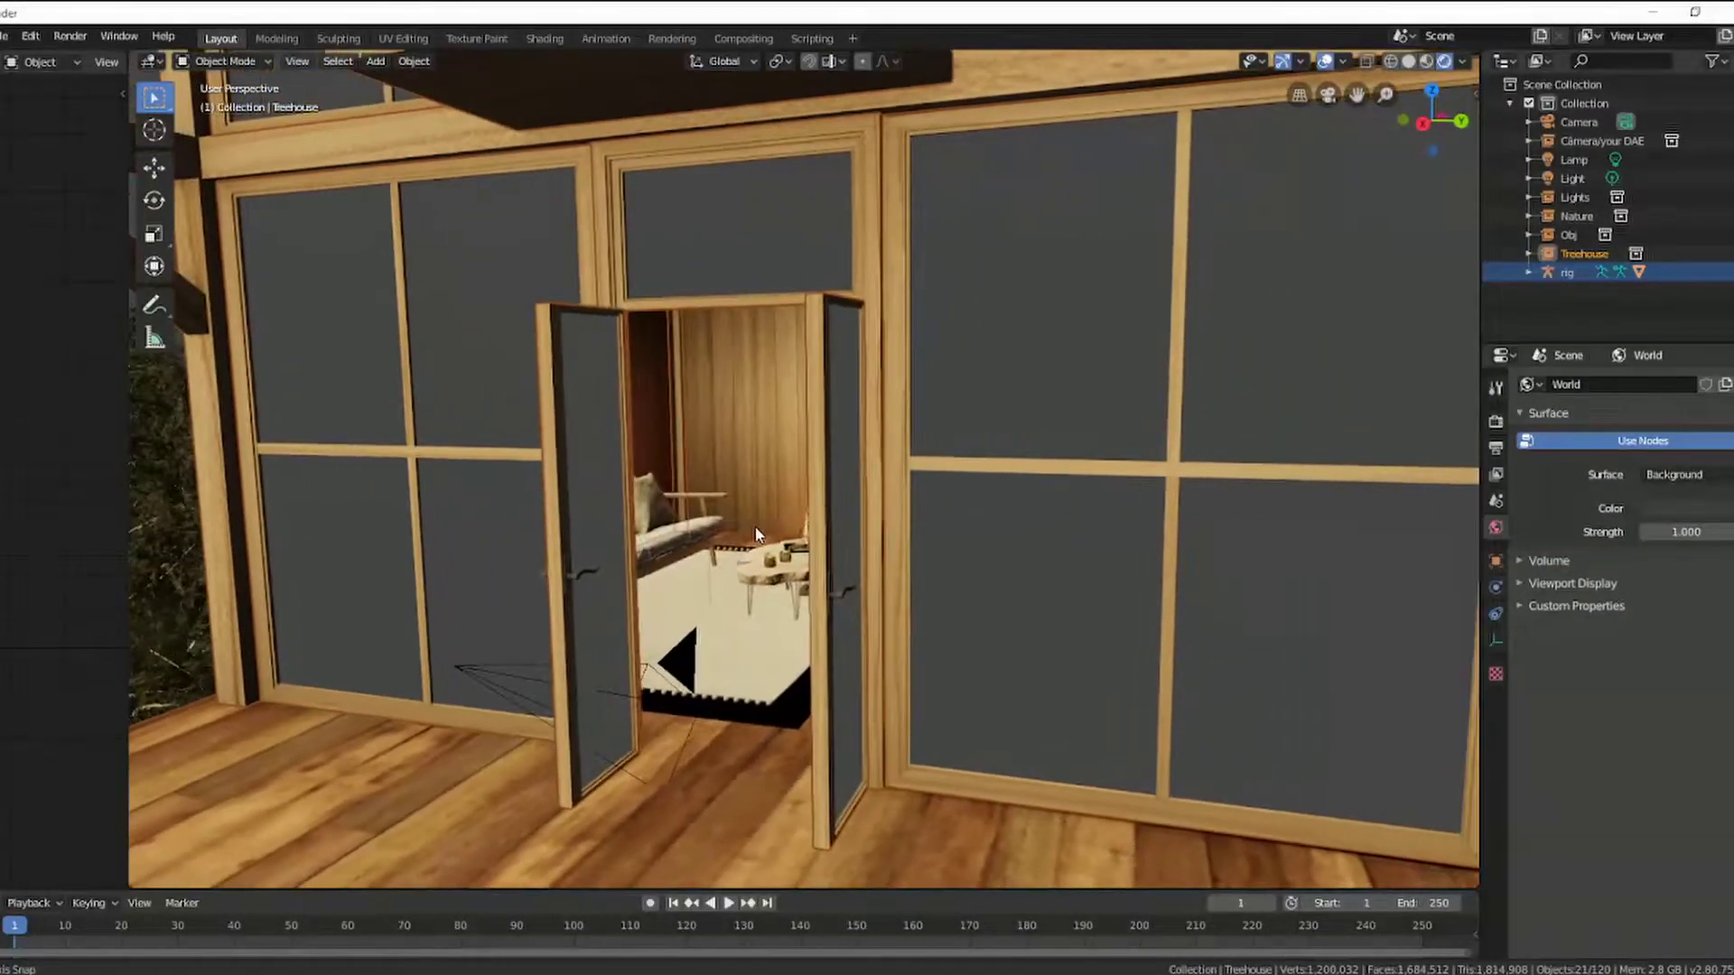
scroll(767, 532, down, 2)
scroll(768, 533, down, 3)
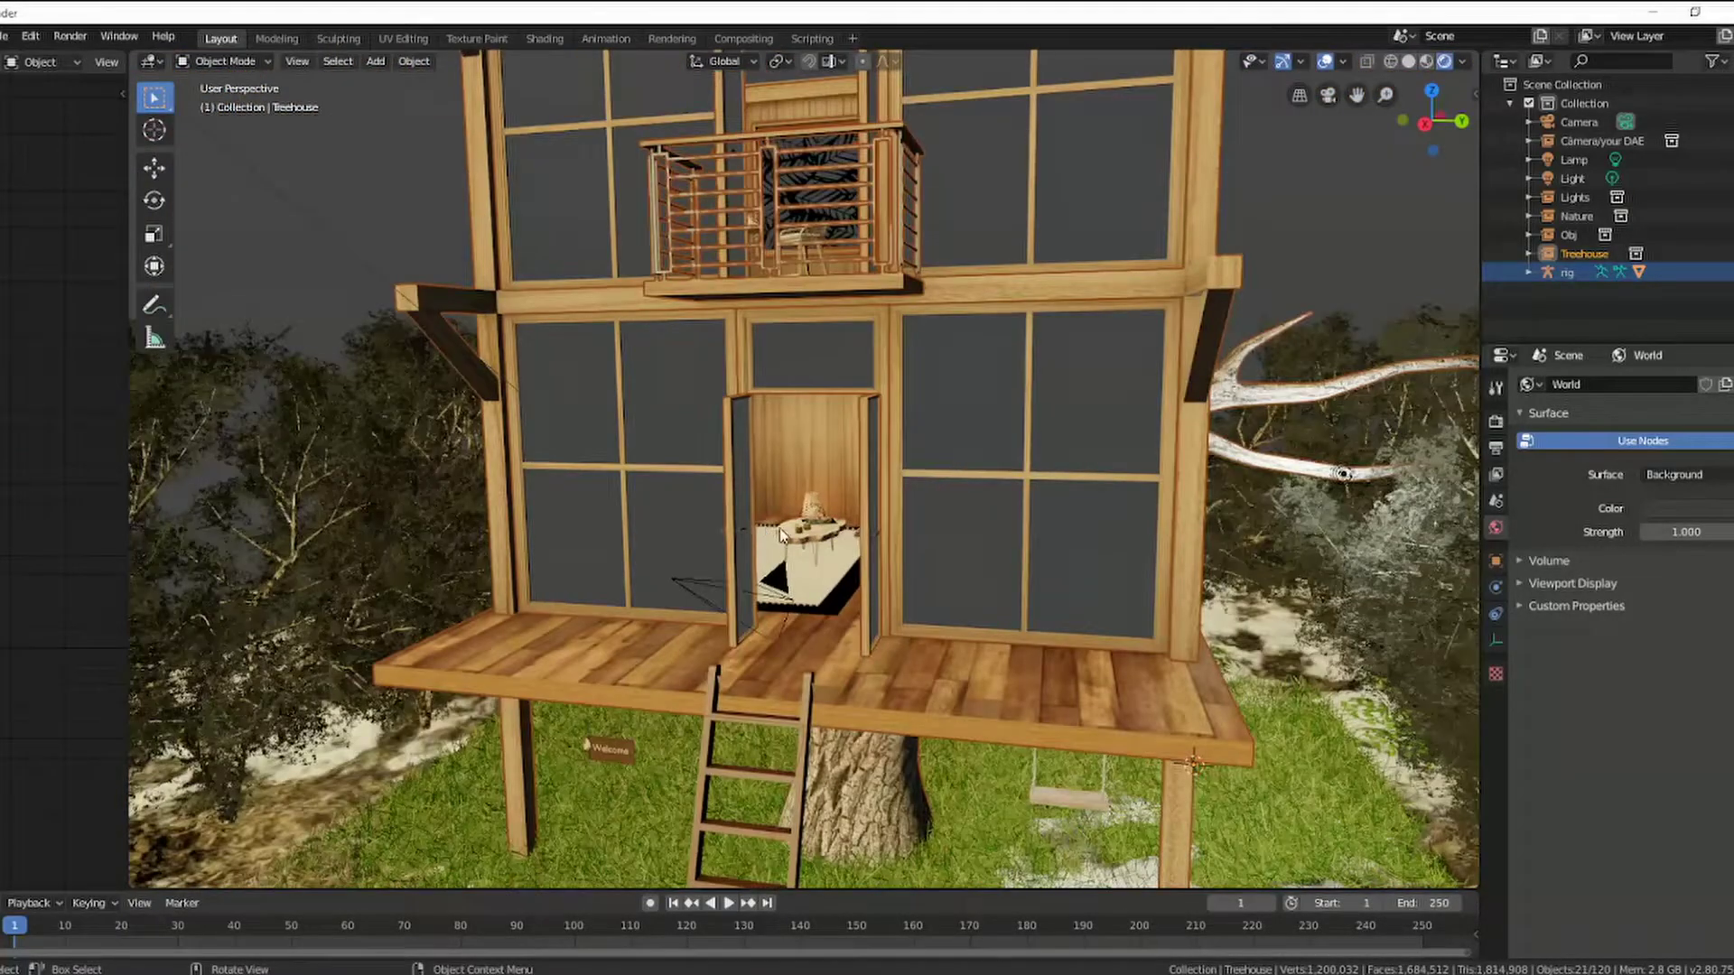
scroll(1026, 569, down, 2)
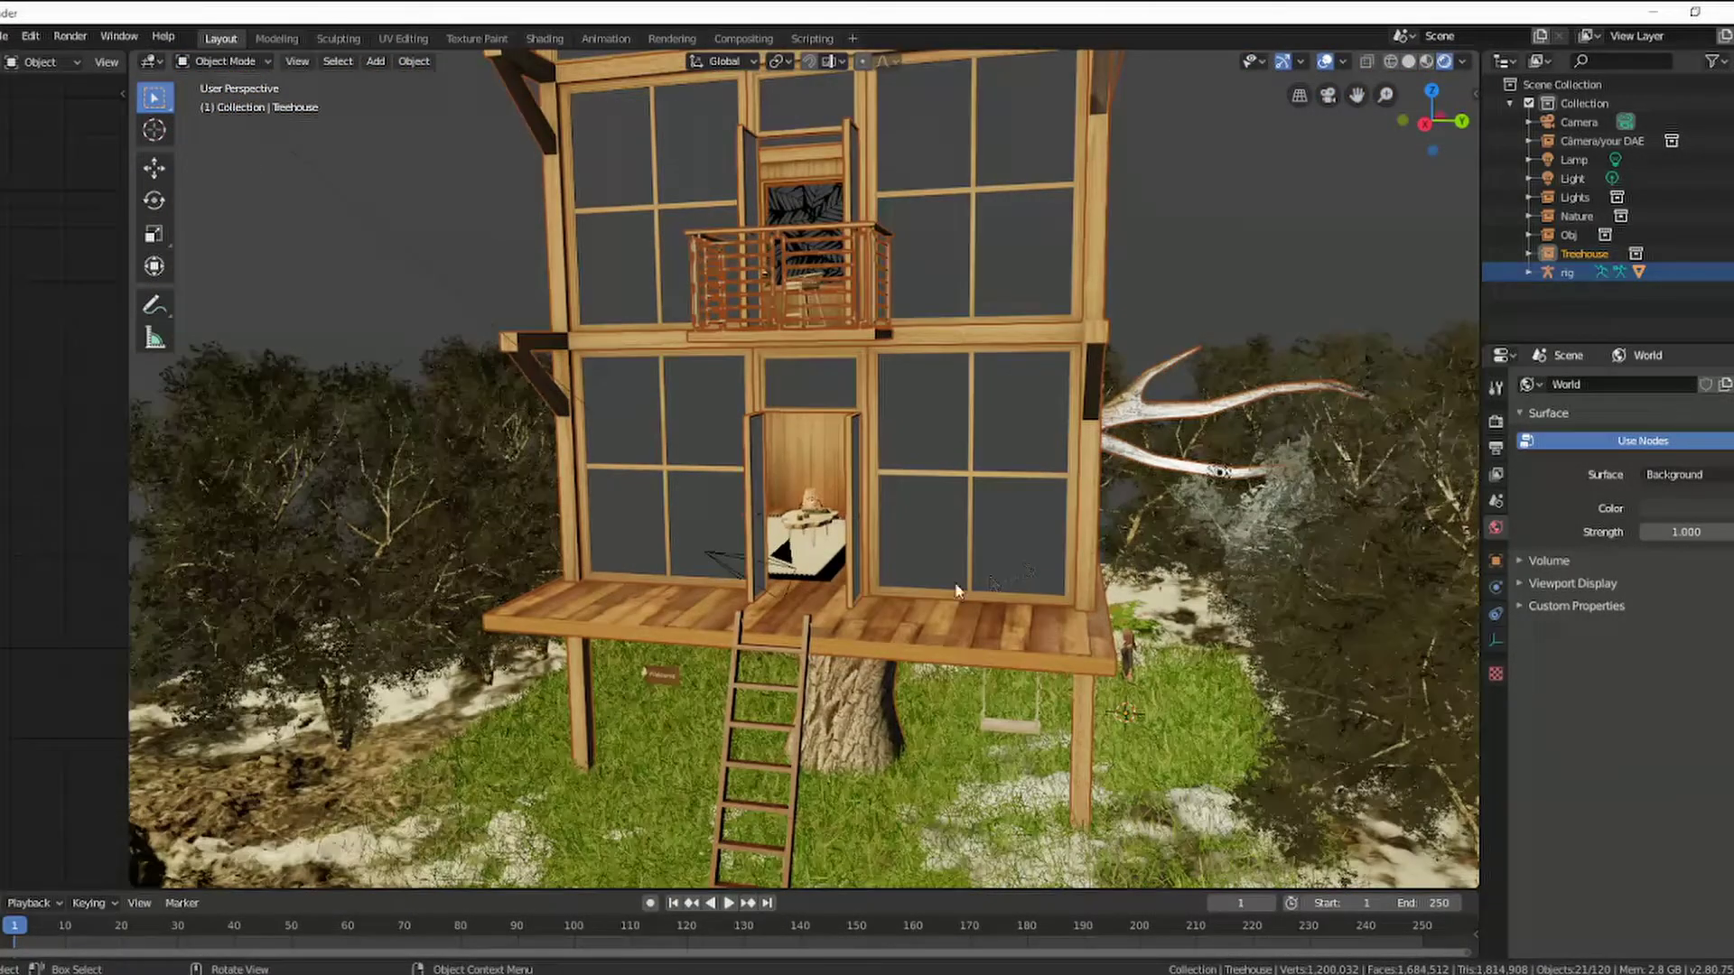
middle_drag(1024, 561, 996, 581)
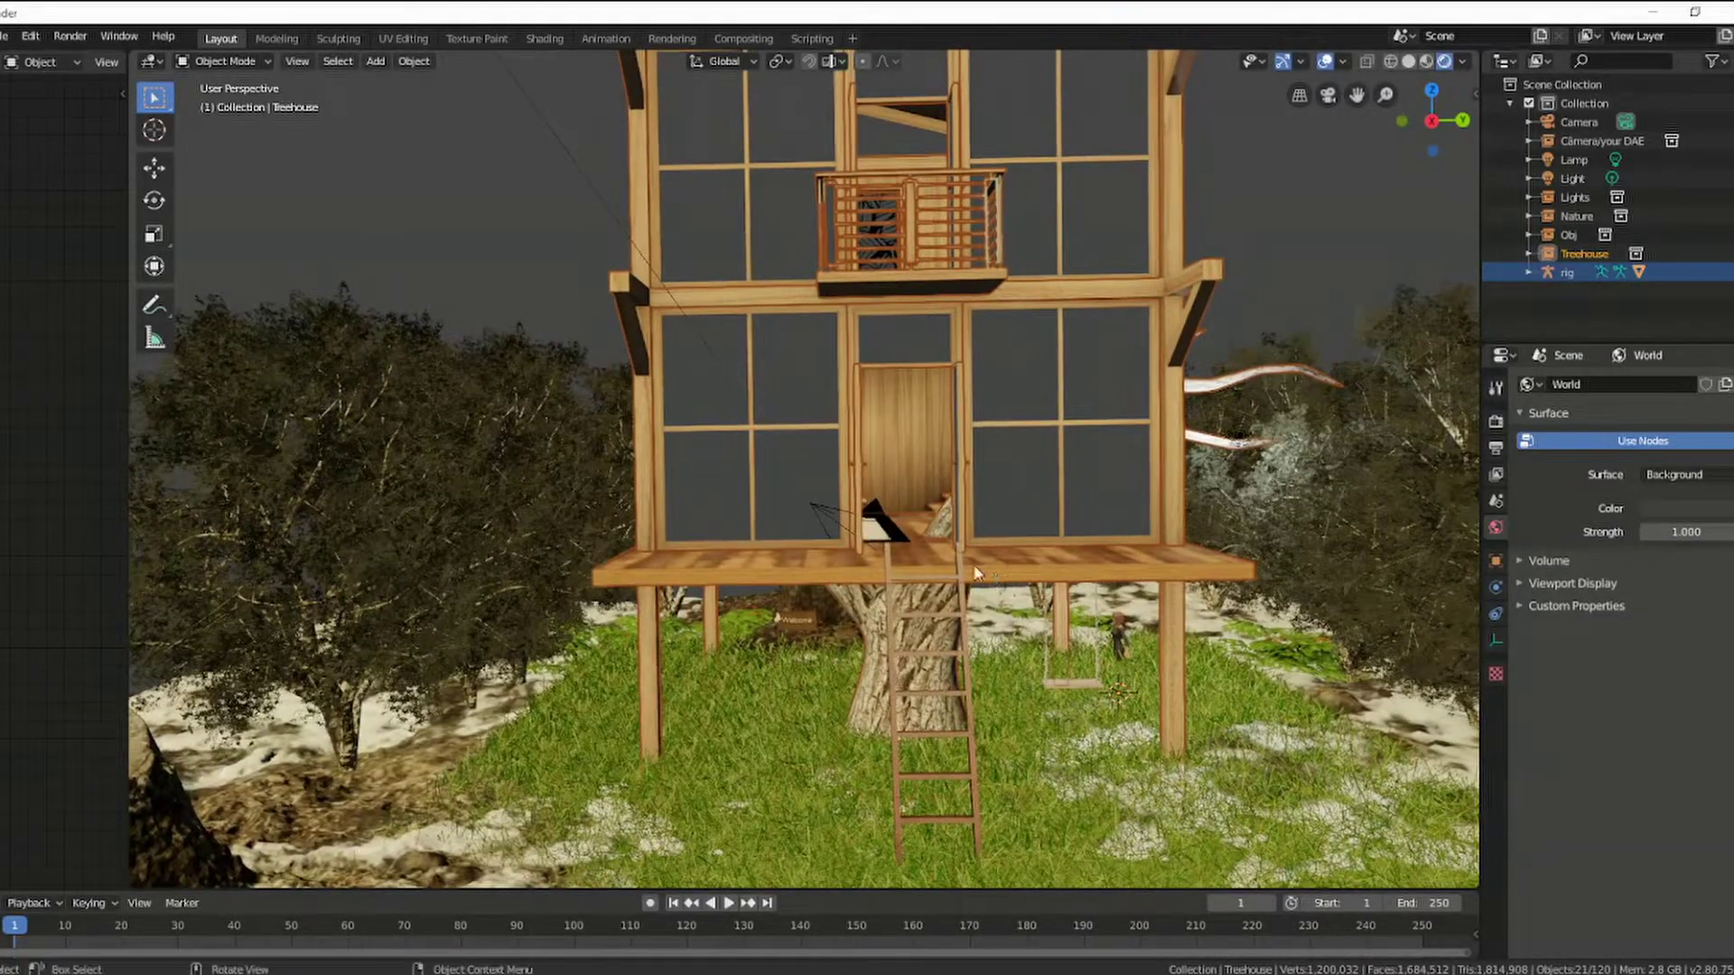
middle_drag(996, 581, 1021, 578)
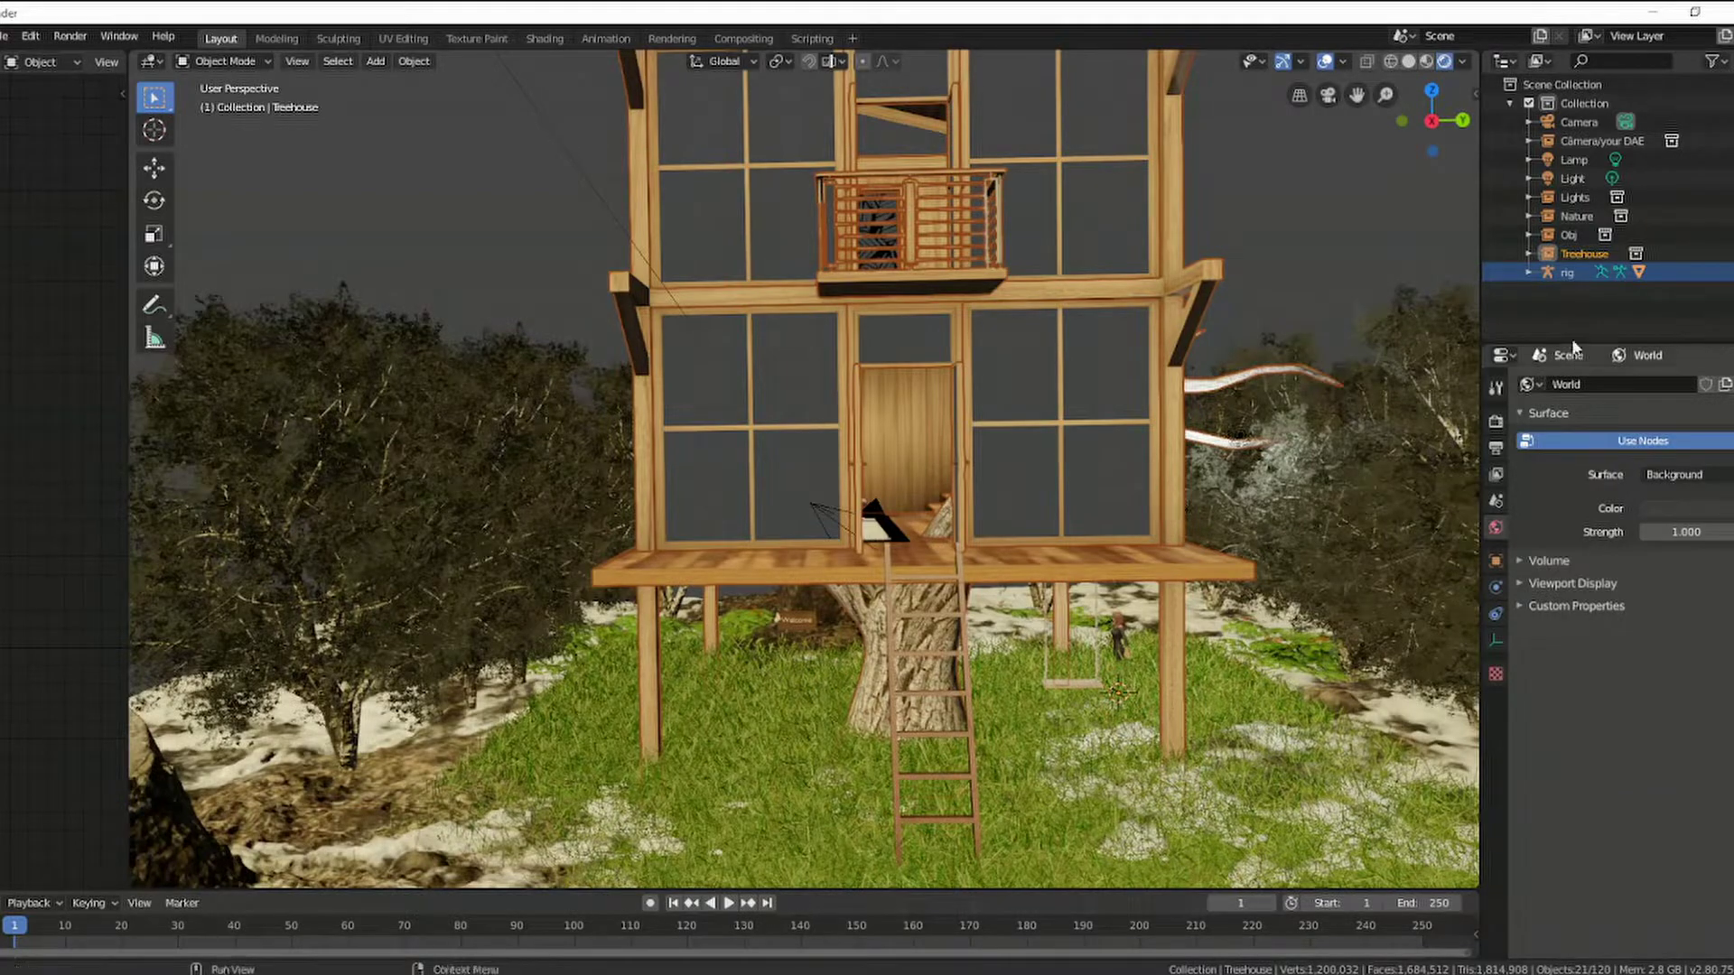
click(1583, 271)
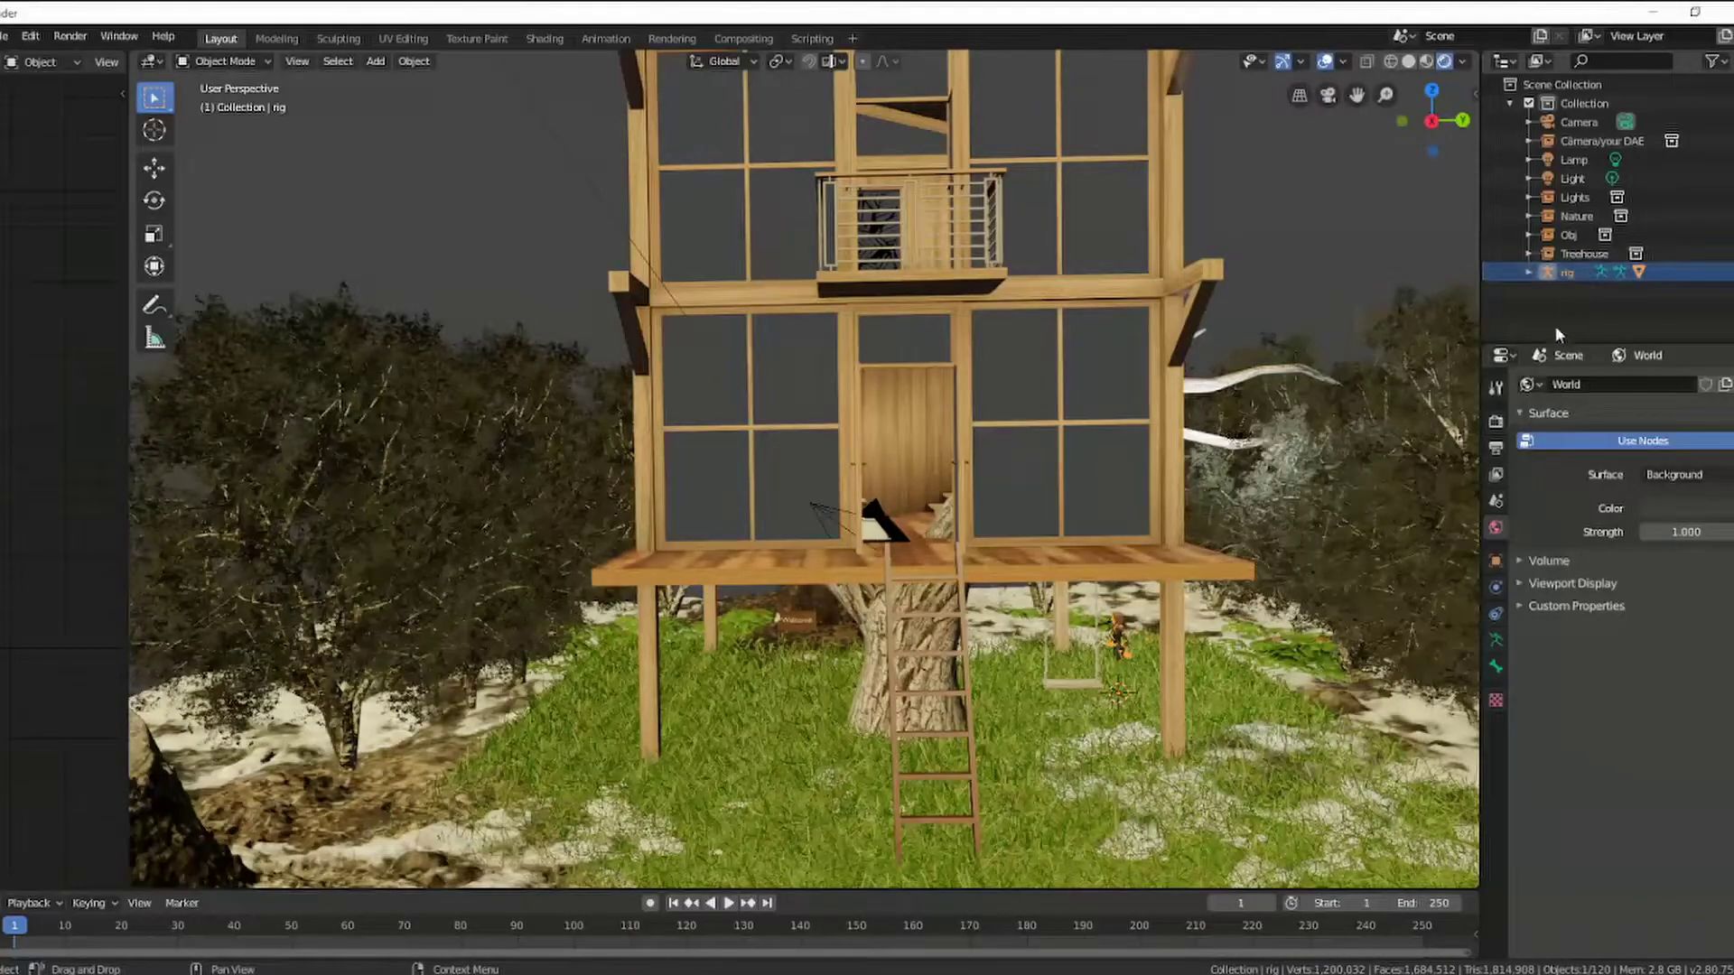
click(155, 168)
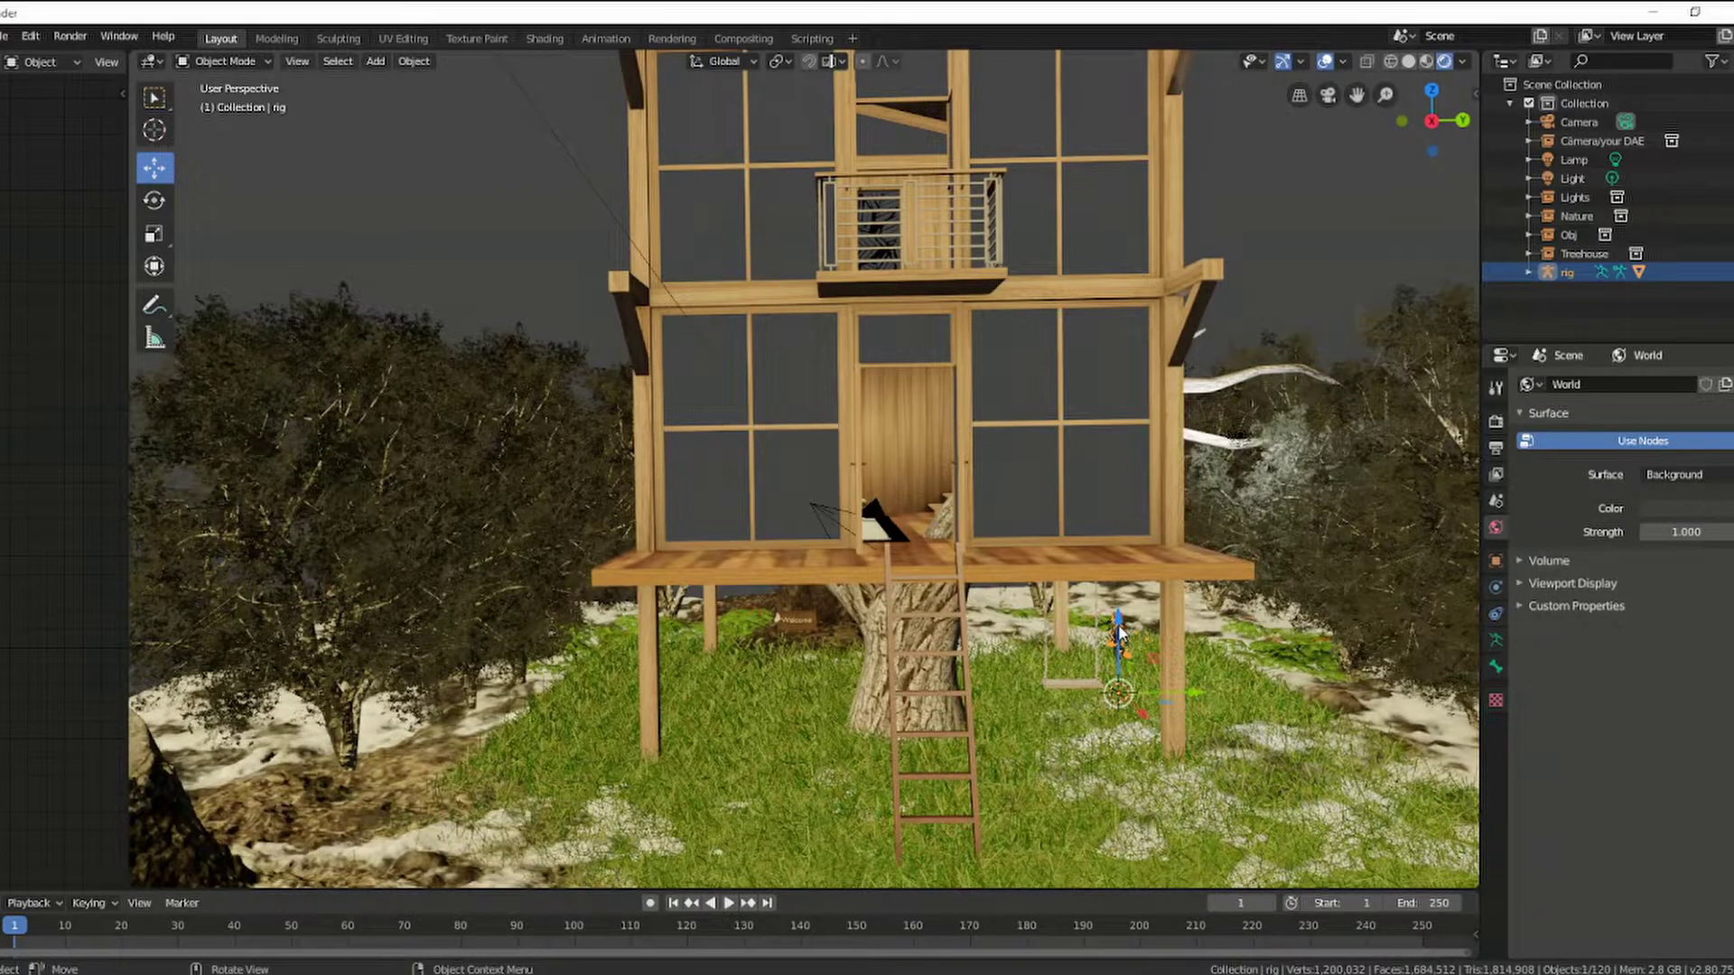
click(535, 257)
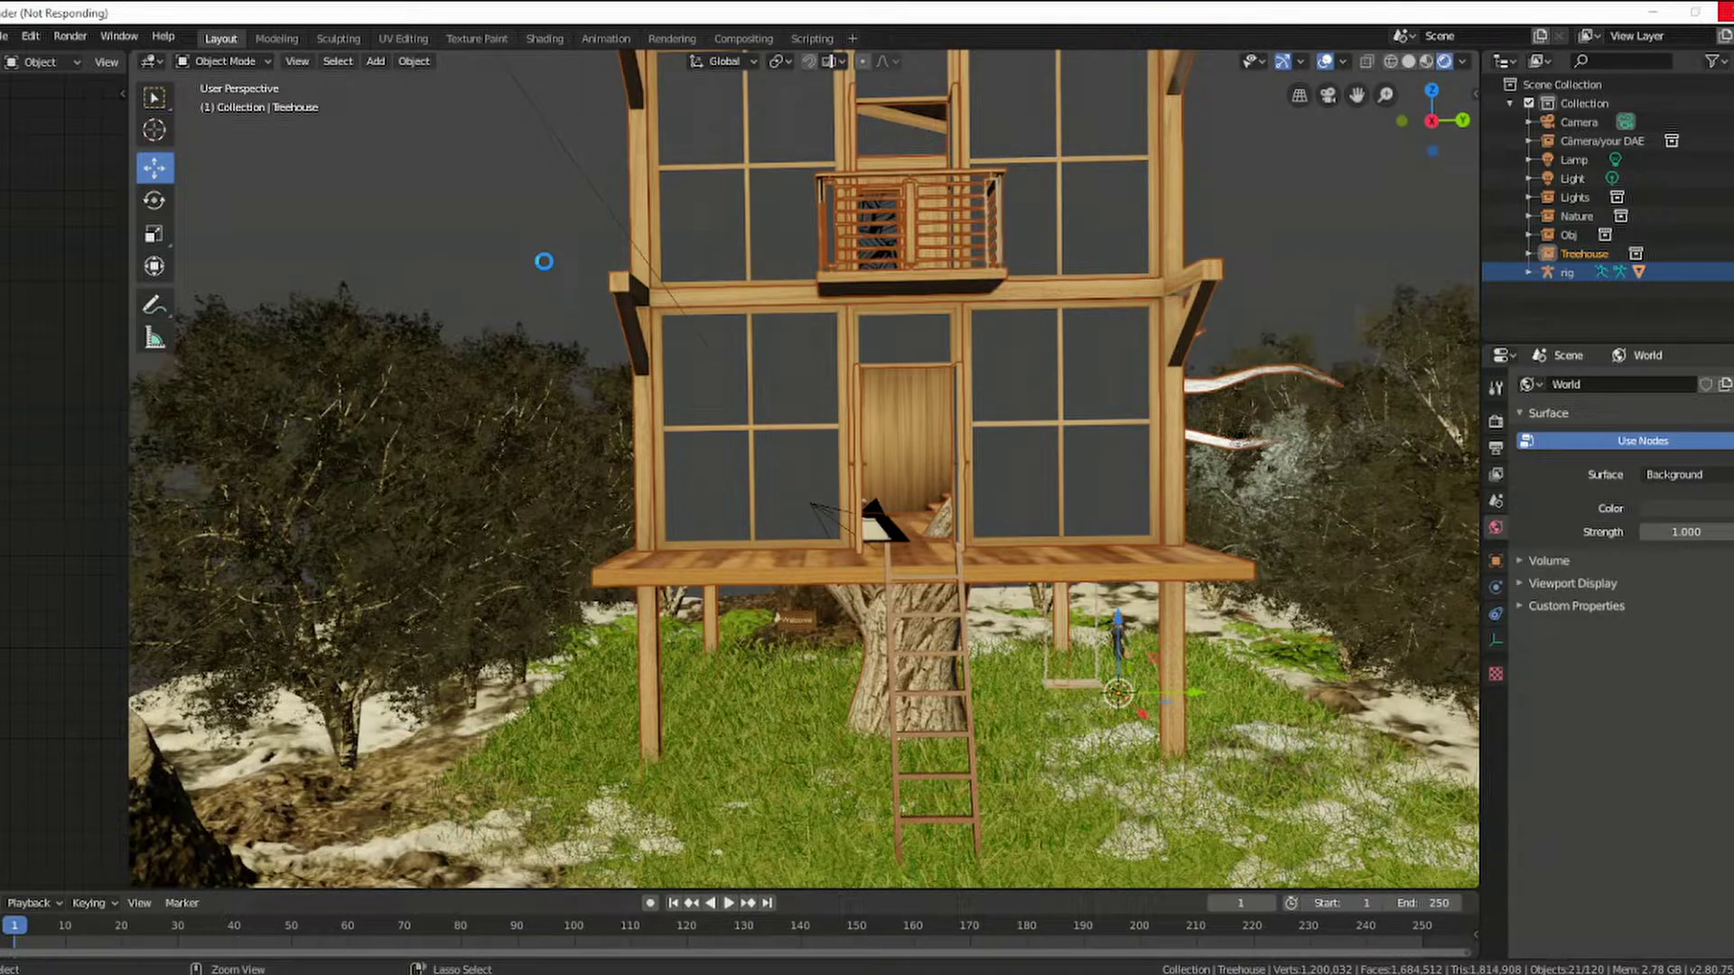
Step: Delete the treehouse and nature objects, keeping the sim rig, camera and lights
click(544, 261)
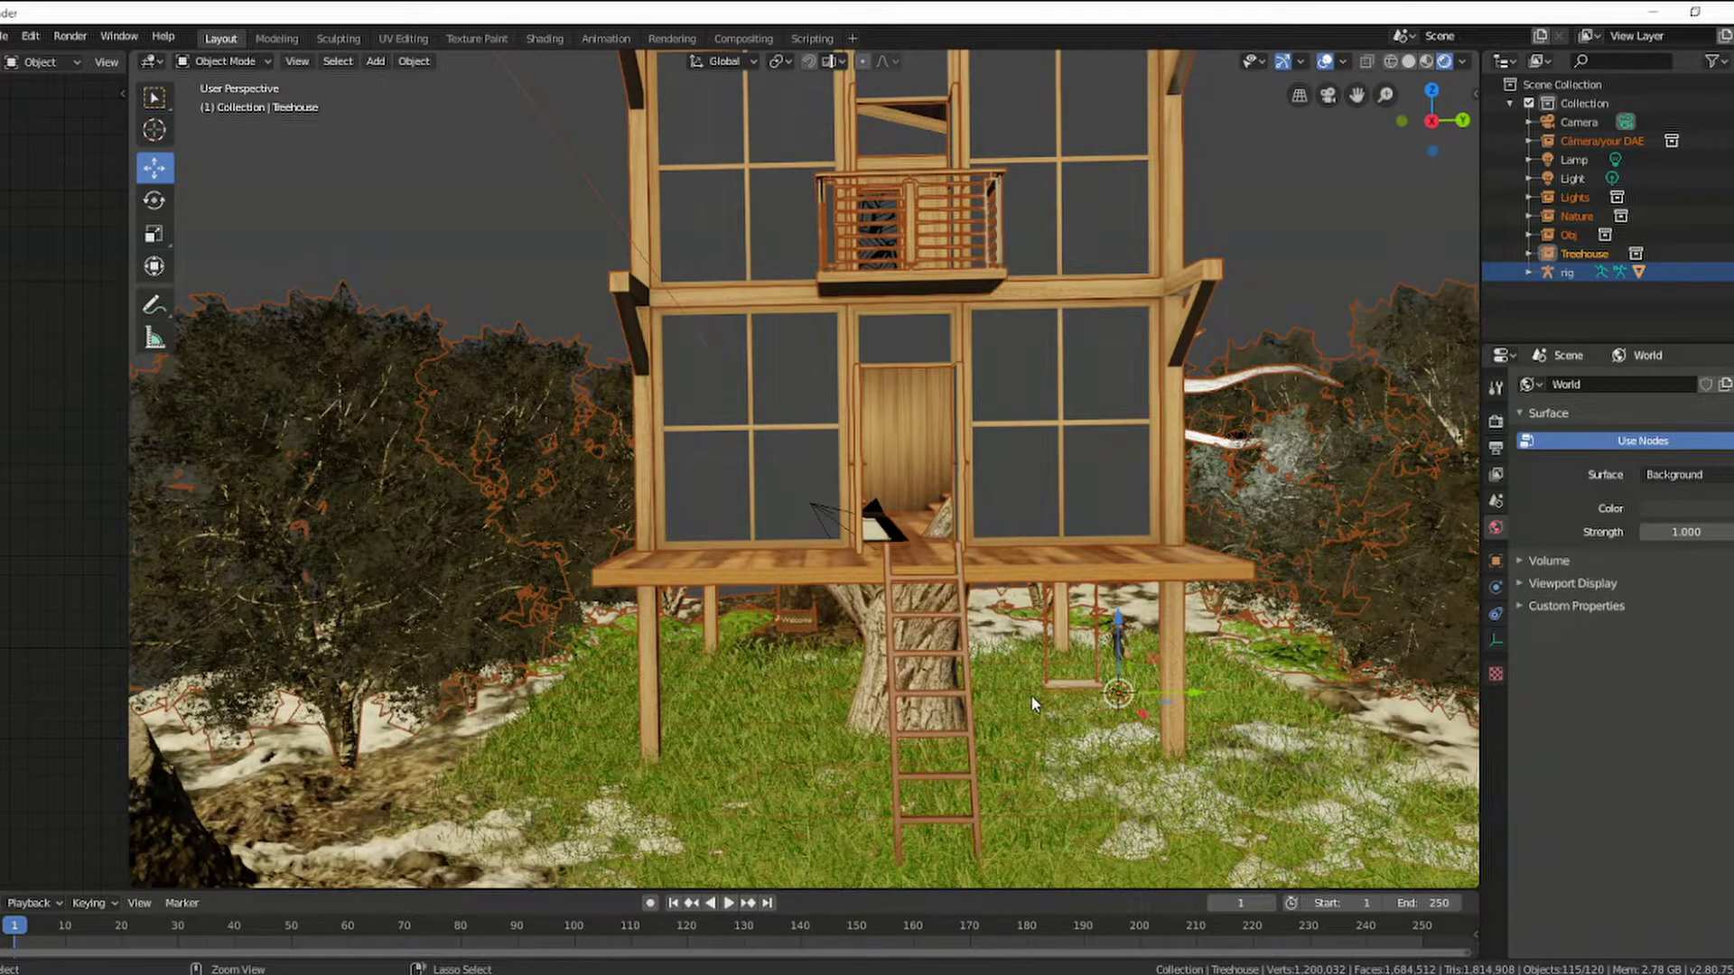
key(Delete)
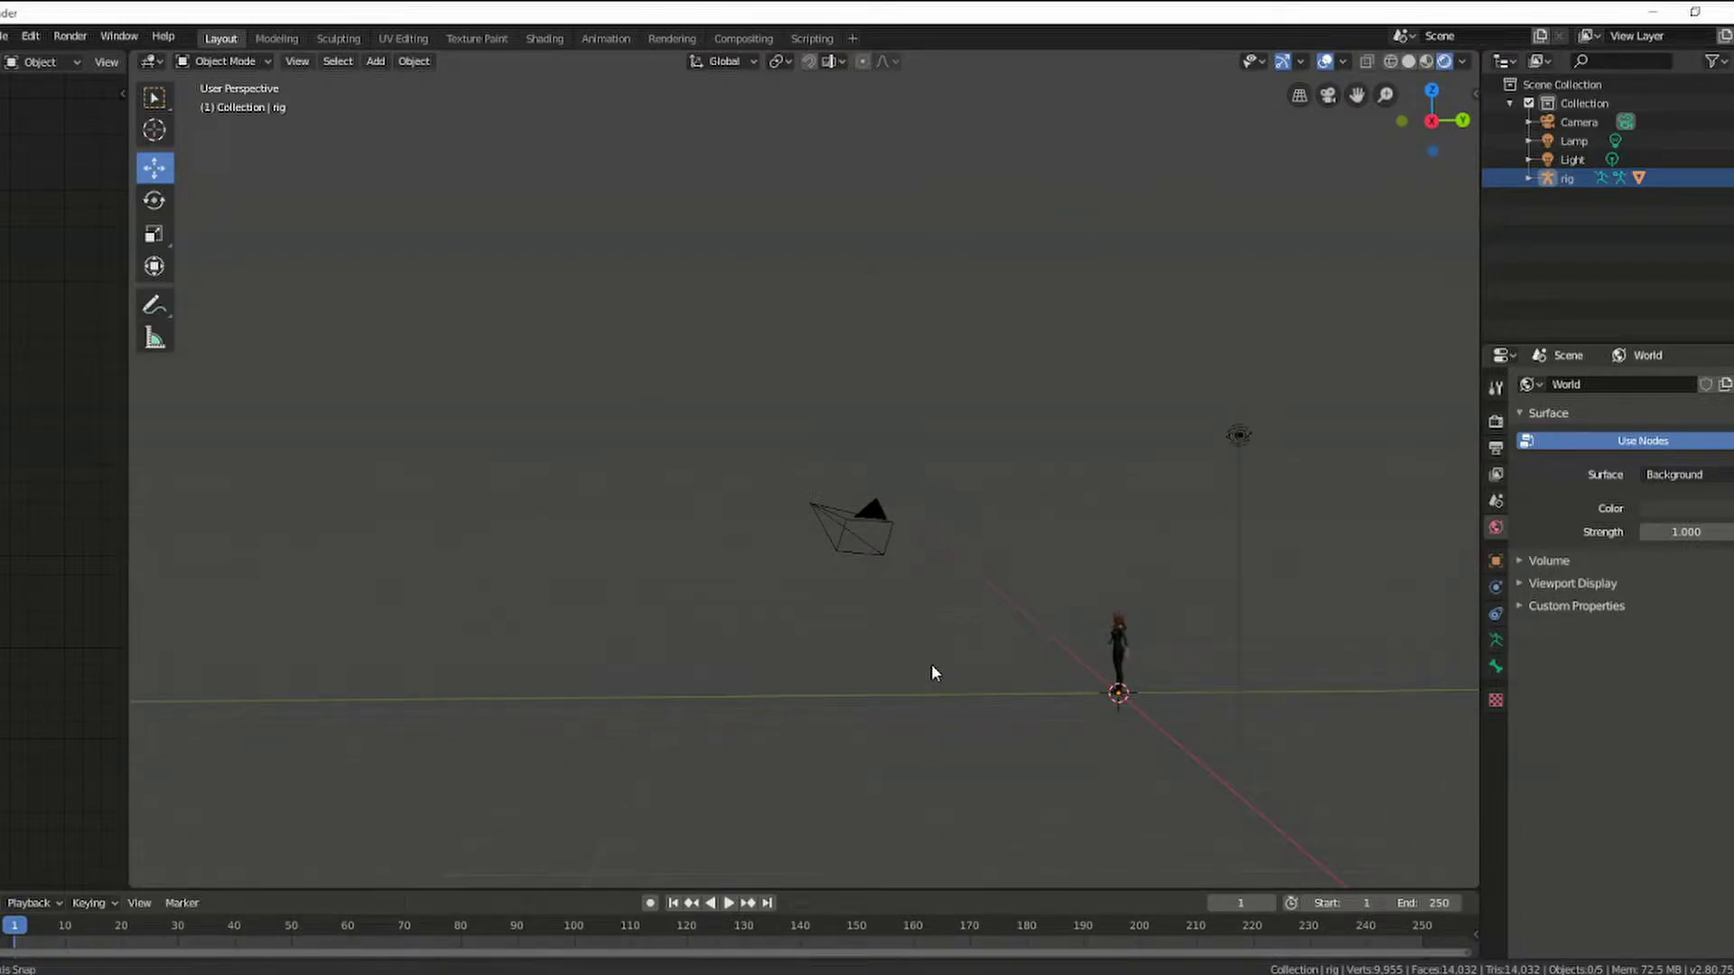
middle_drag(933, 672, 1146, 693)
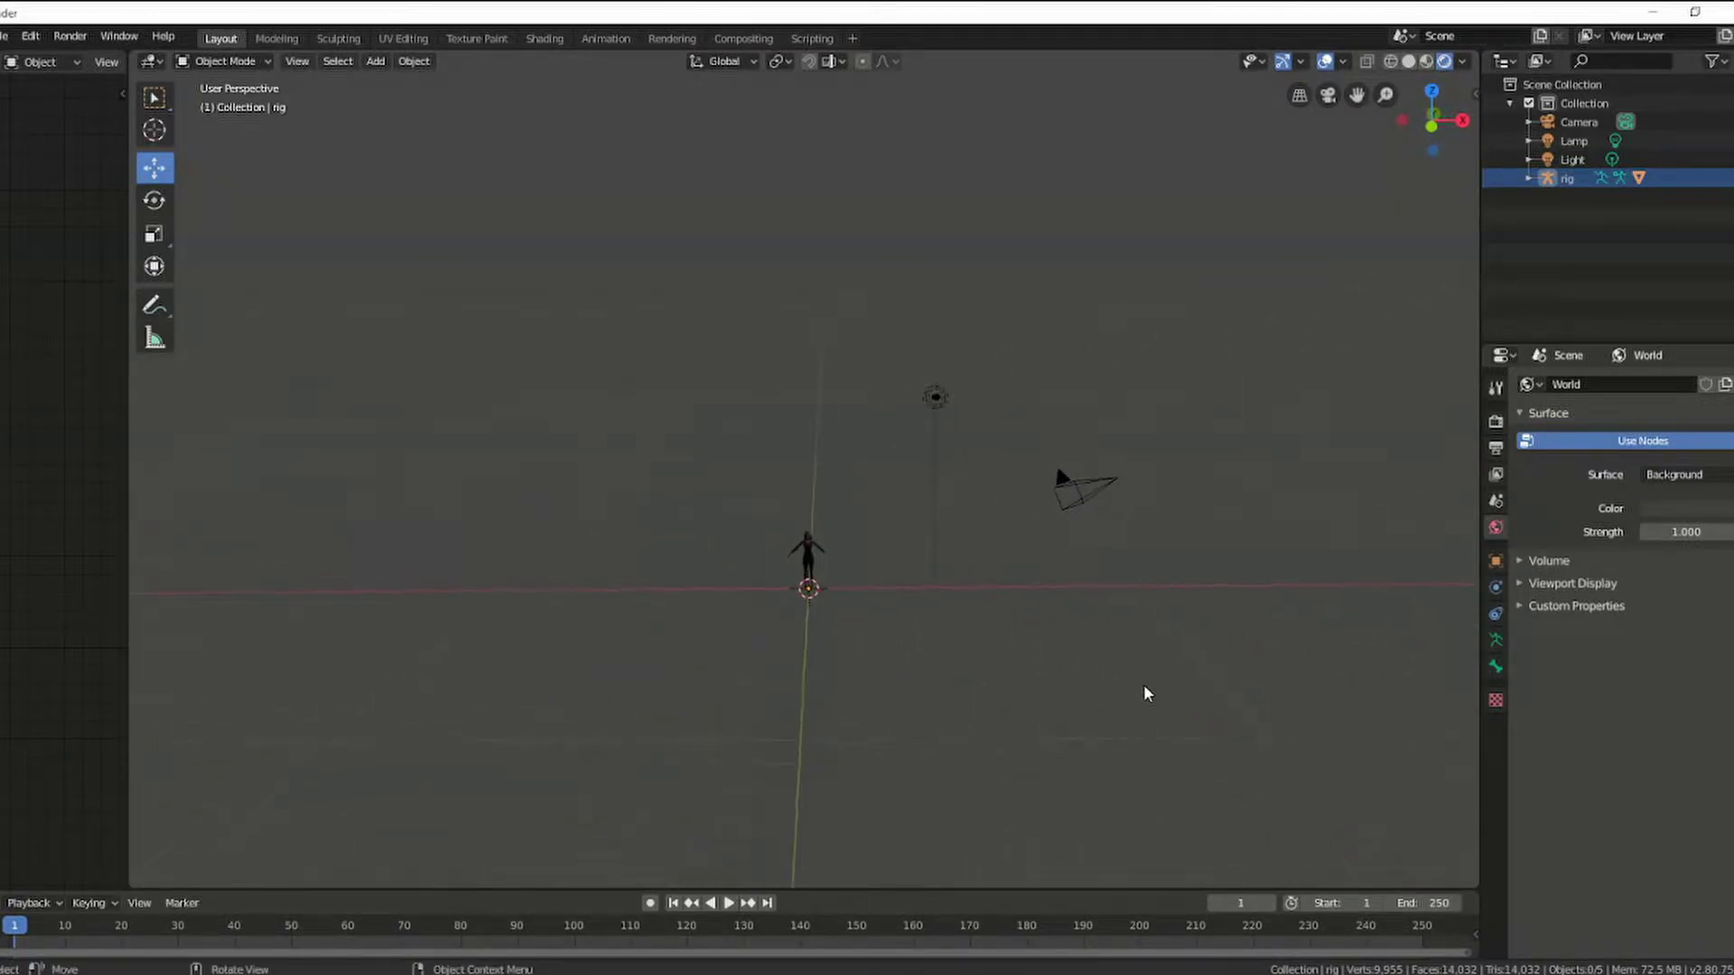
click(5, 36)
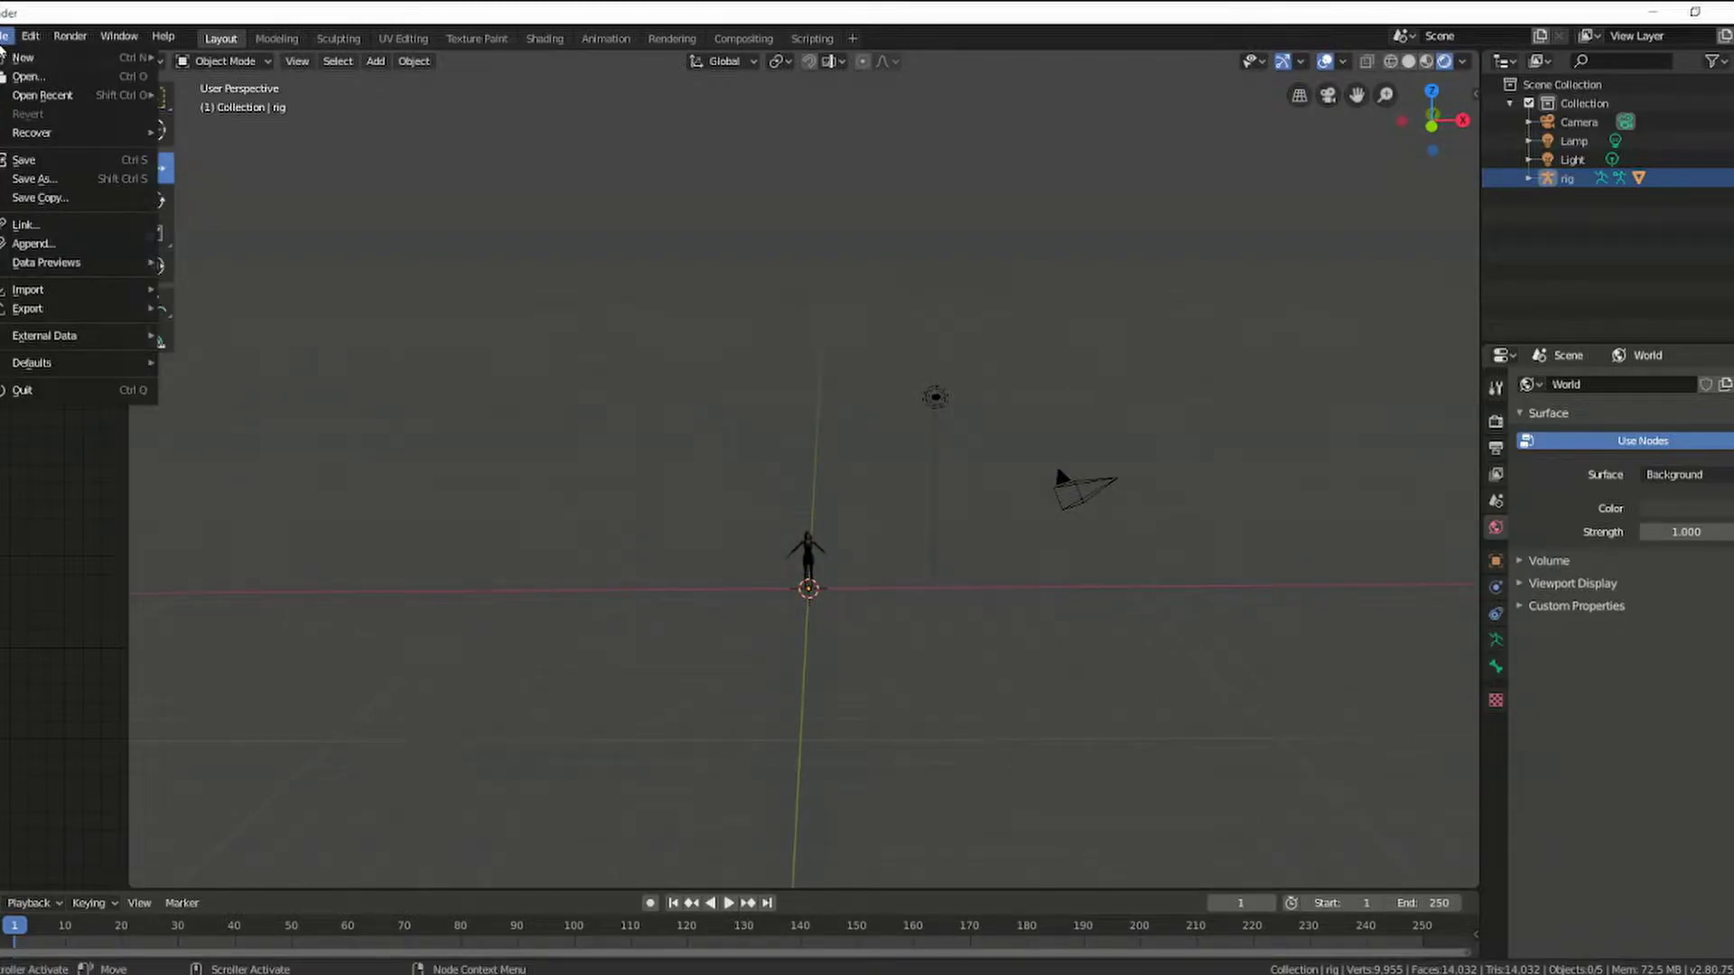
Step: Link all five collections from Desktop\Blender Scenes\Scenes-2\[FJ] Cozy Corner.blend
click(50, 226)
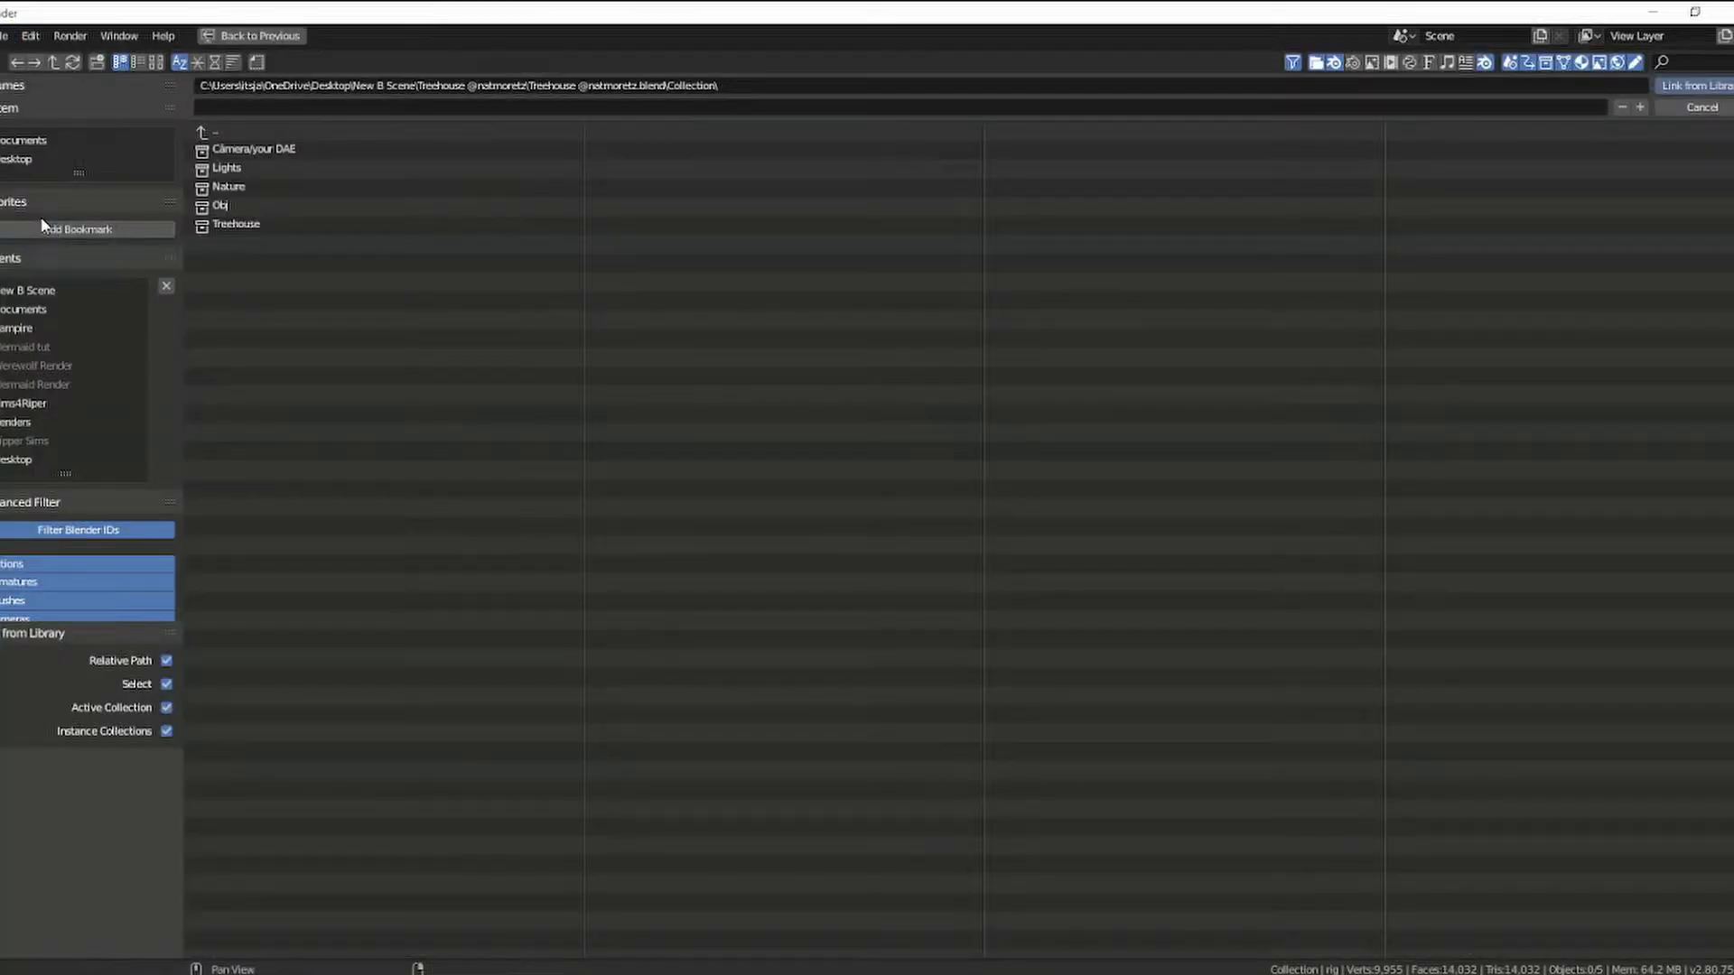
click(214, 142)
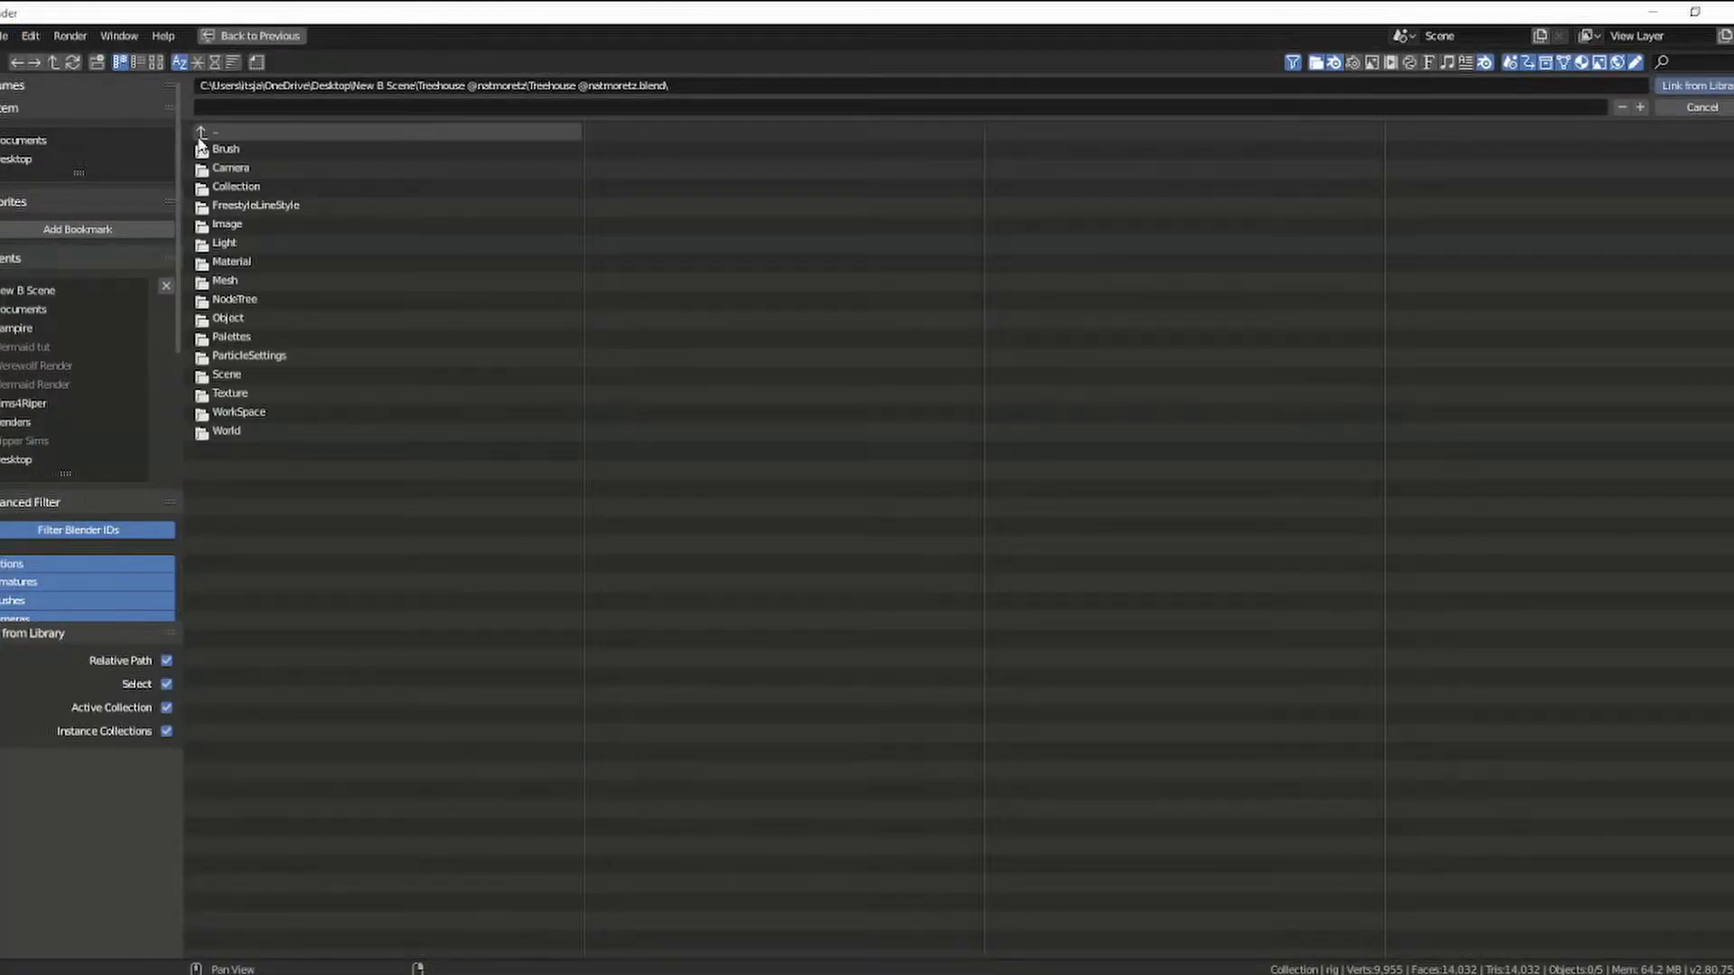
click(199, 136)
click(200, 135)
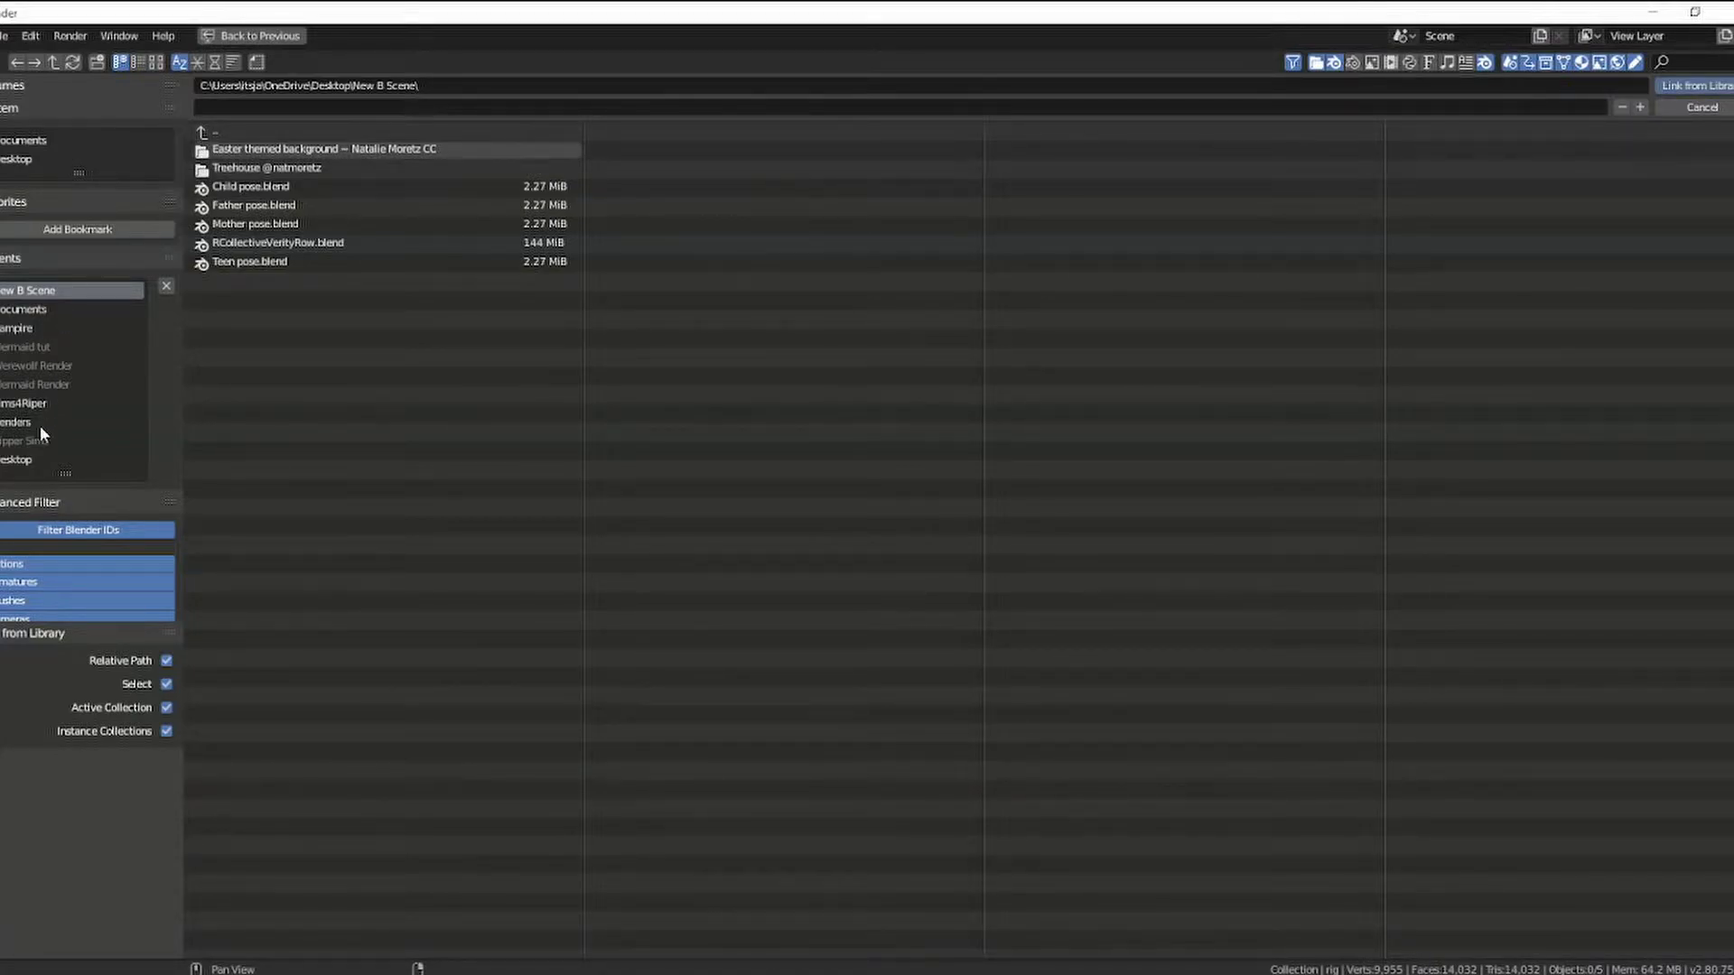
click(27, 463)
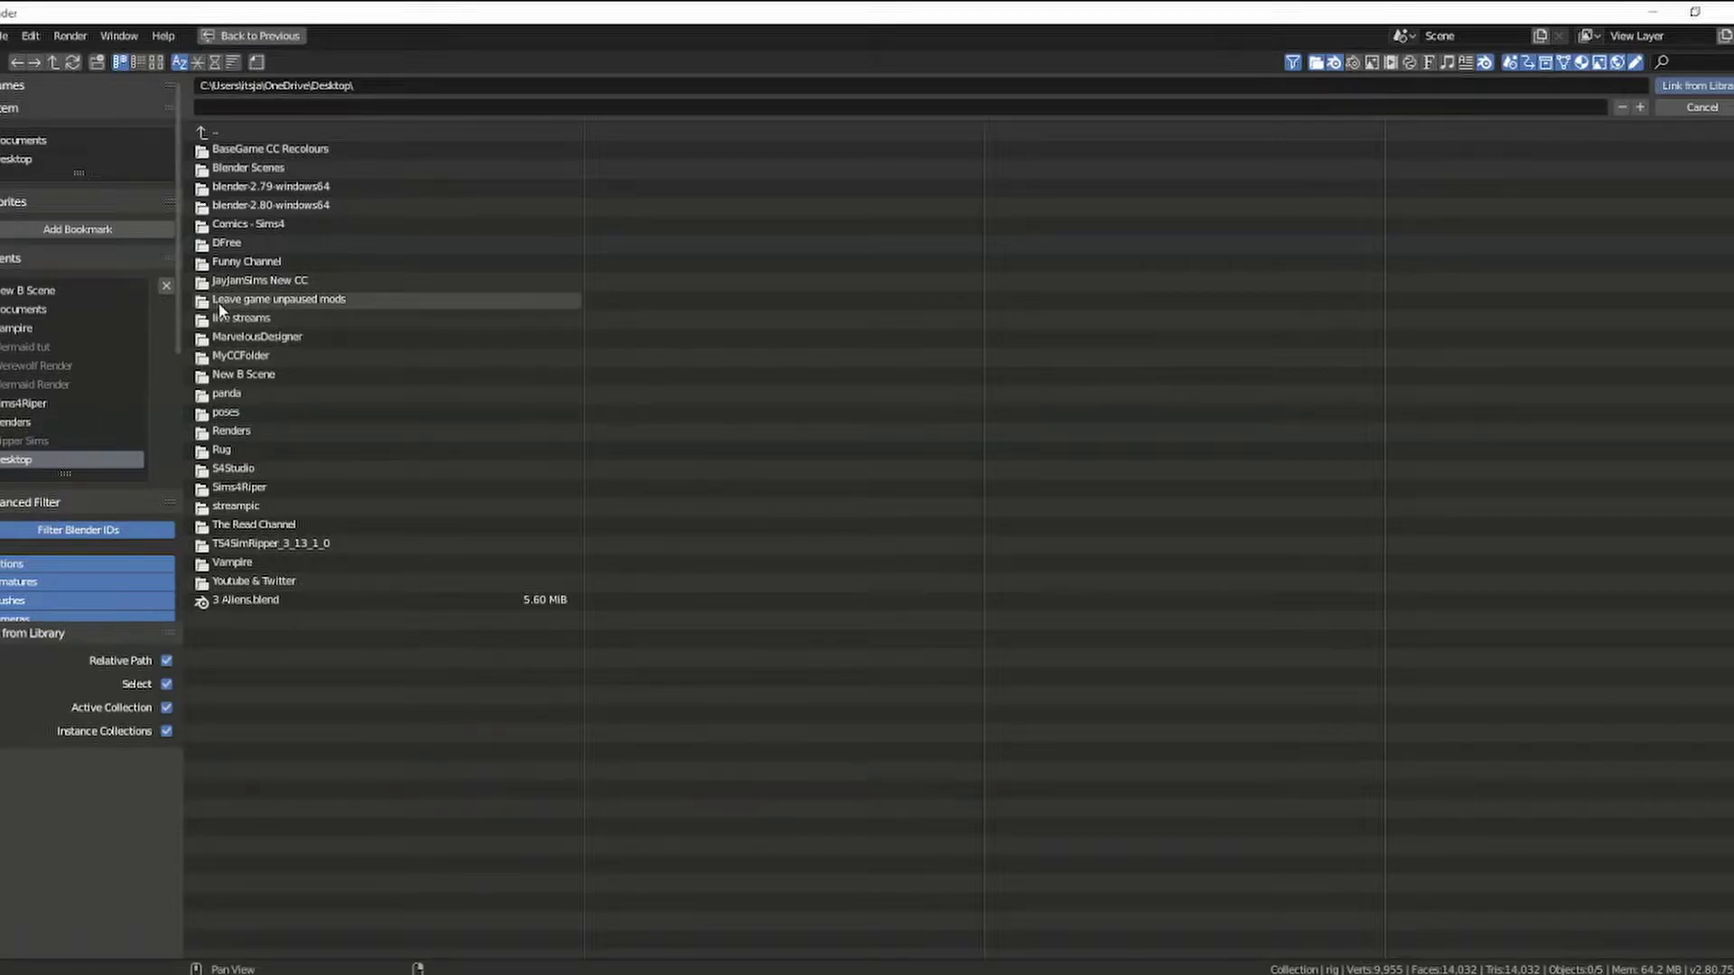
click(204, 172)
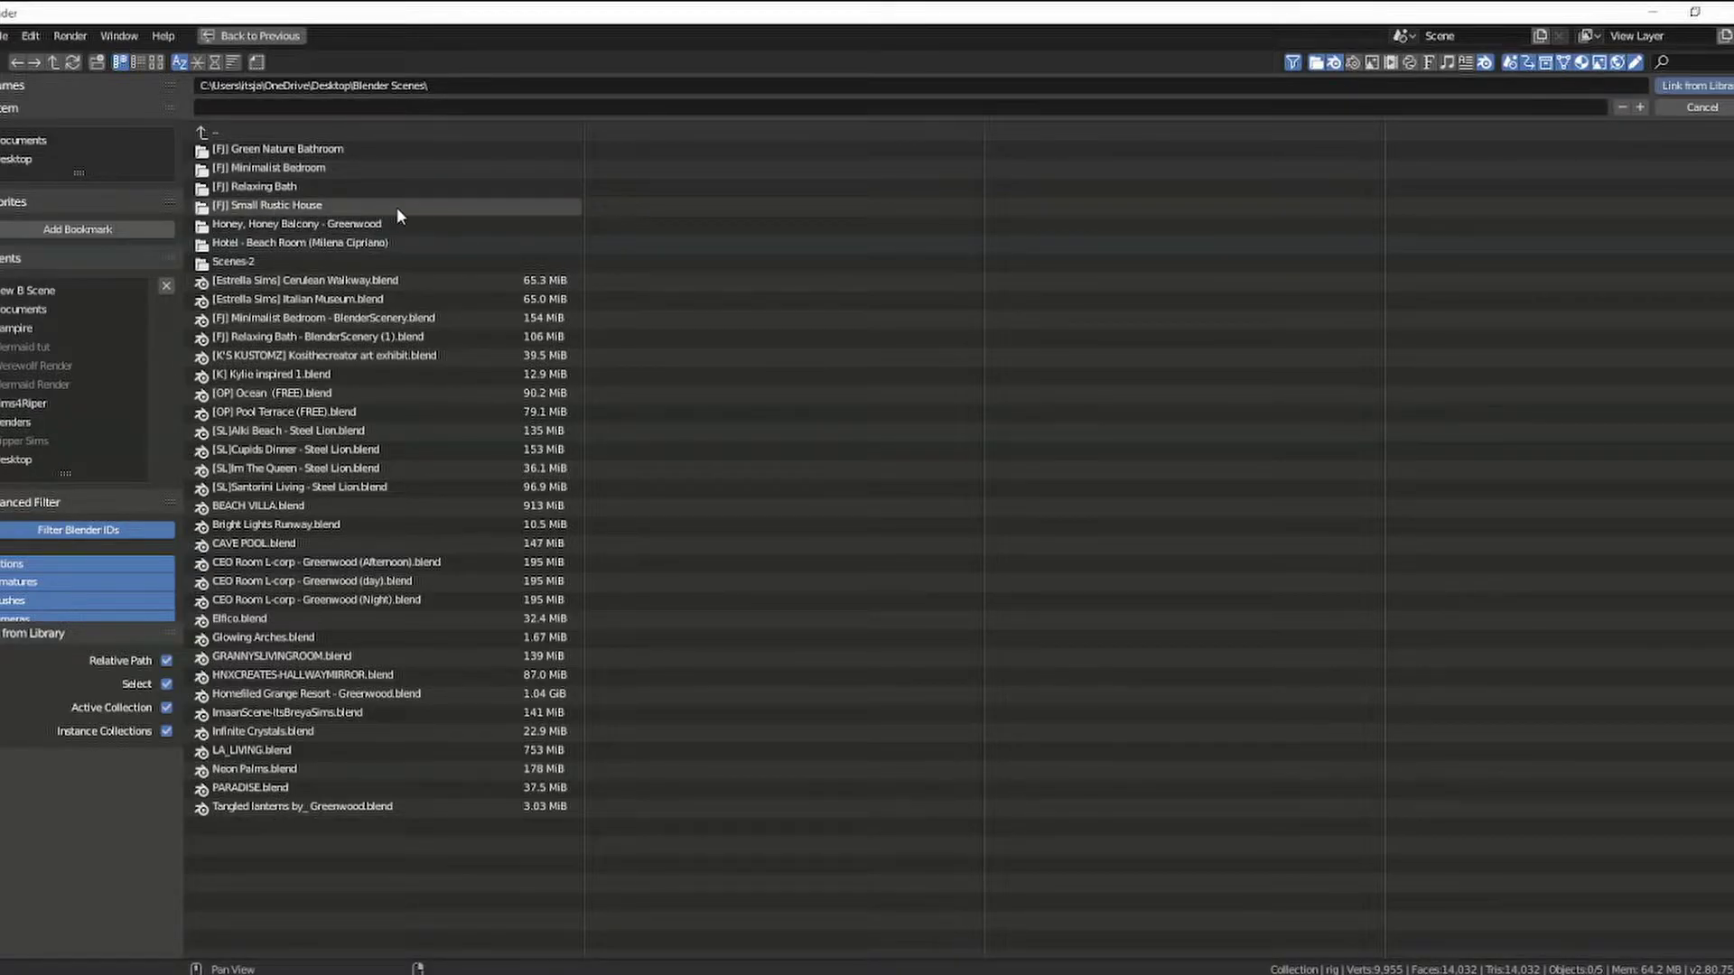
click(214, 260)
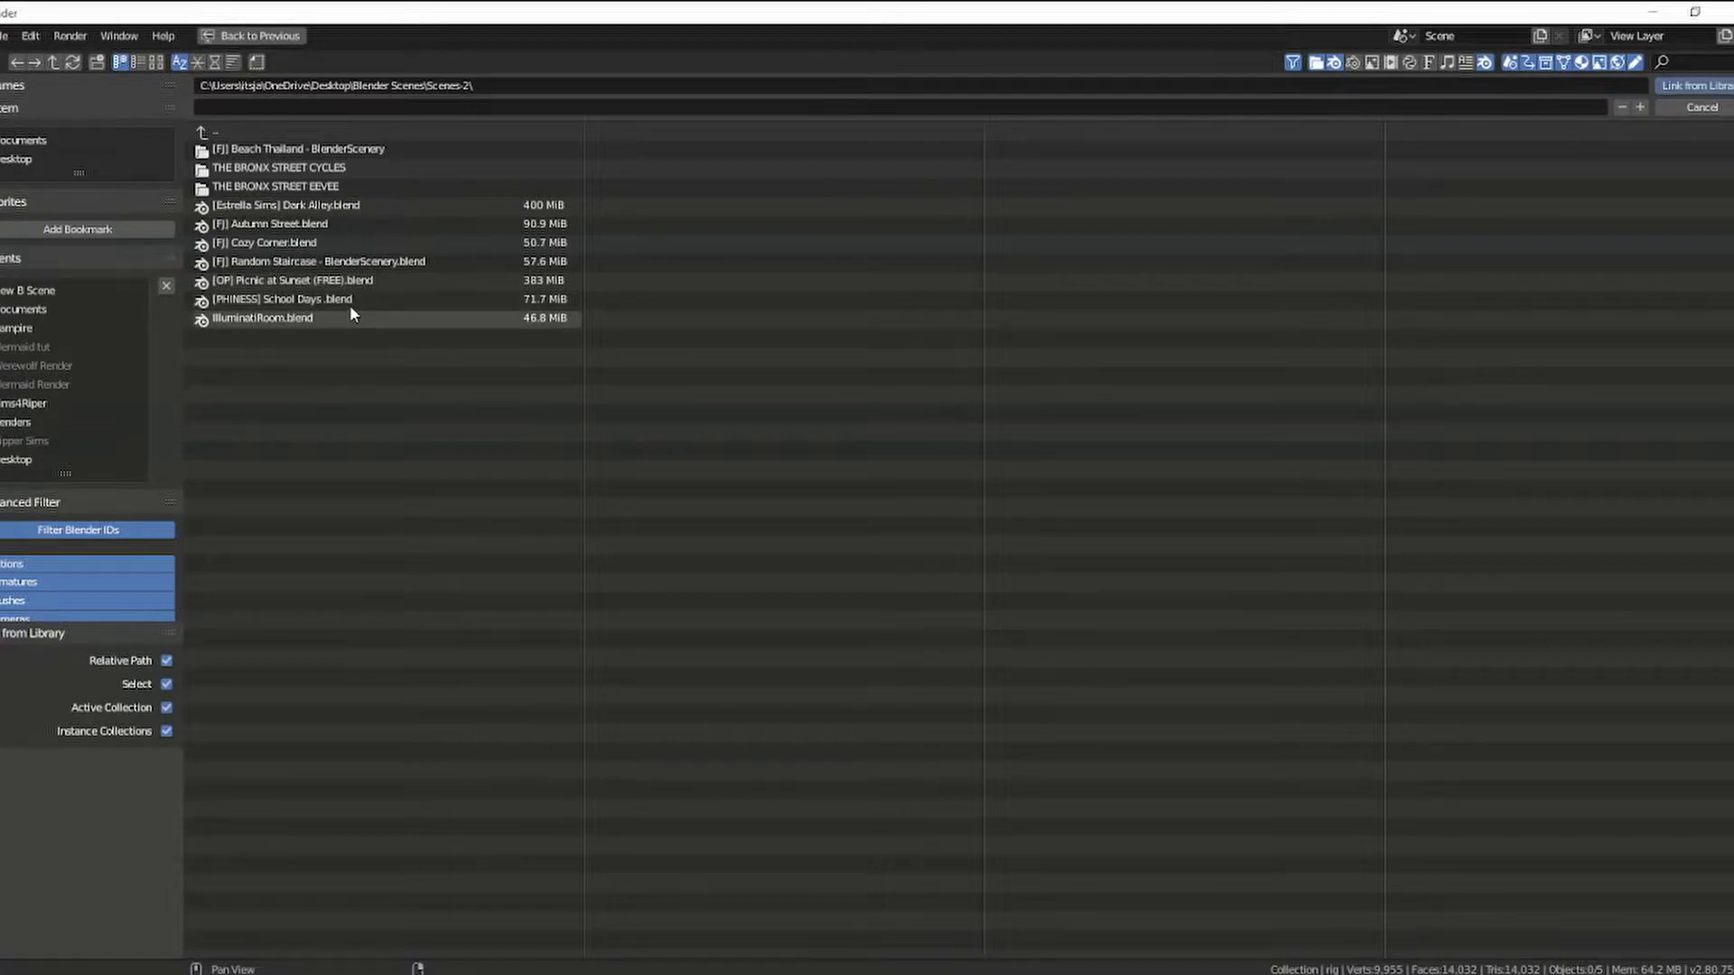
double_click(332, 246)
double_click(276, 190)
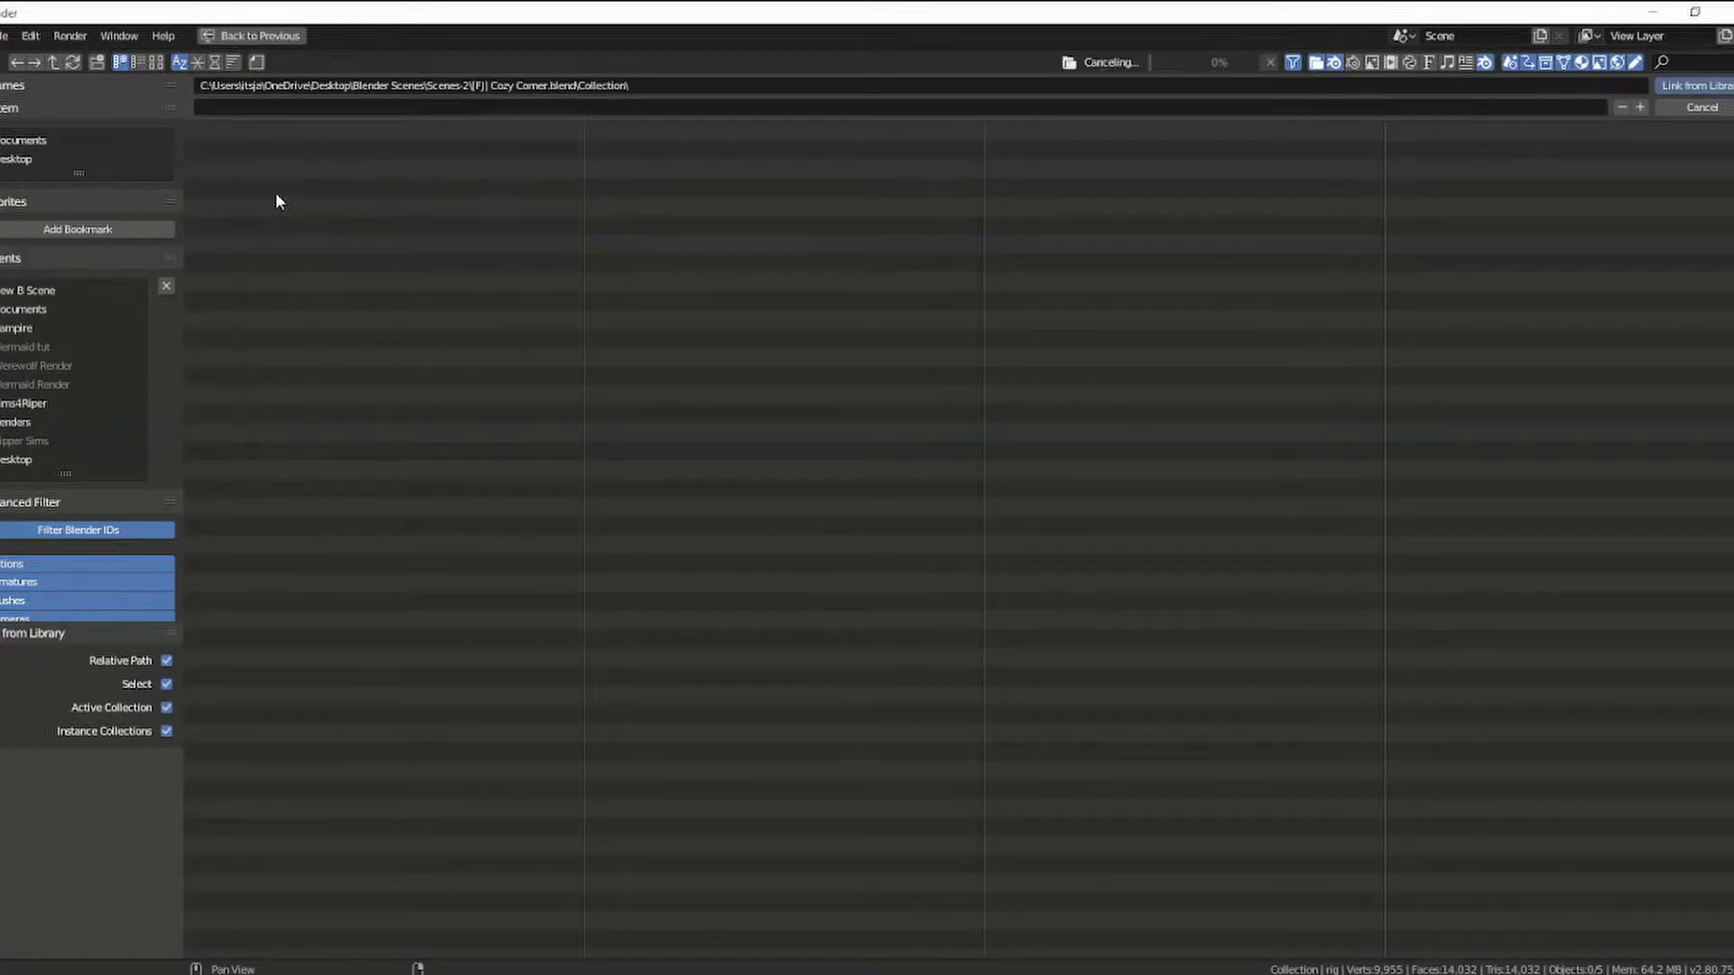
drag(284, 278, 227, 142)
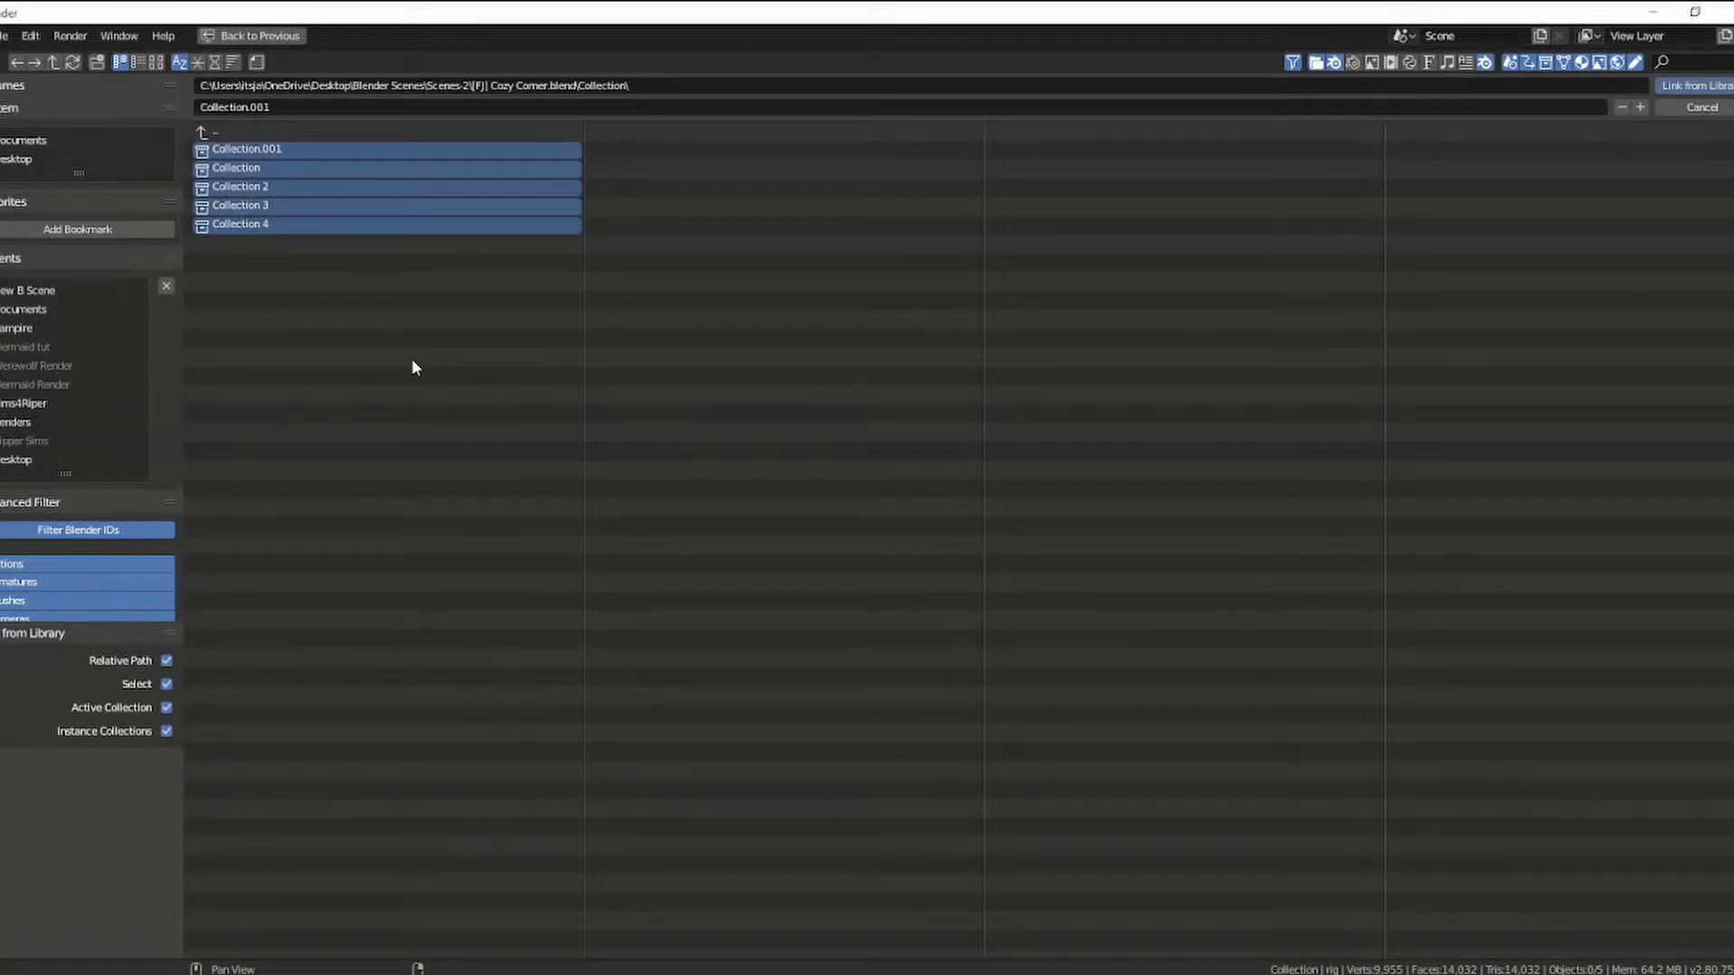
key(Return)
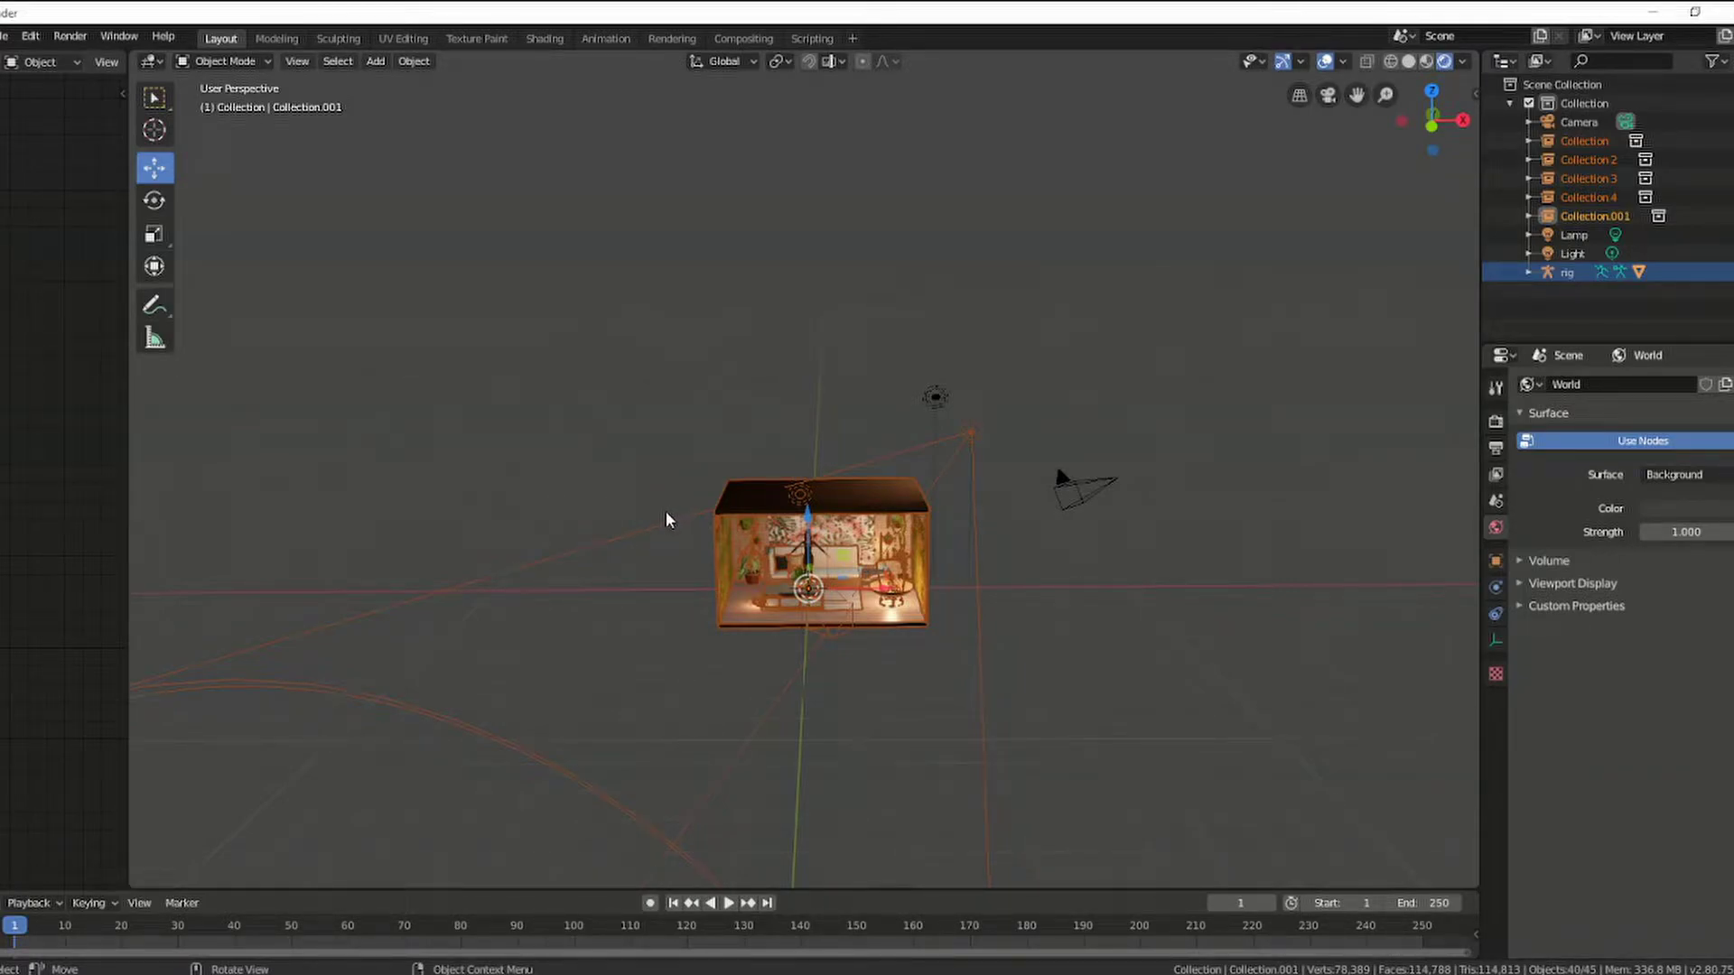
Step: Zoom, pan and orbit the view to look down on the whole cozy room
scroll(669, 565, up, 3)
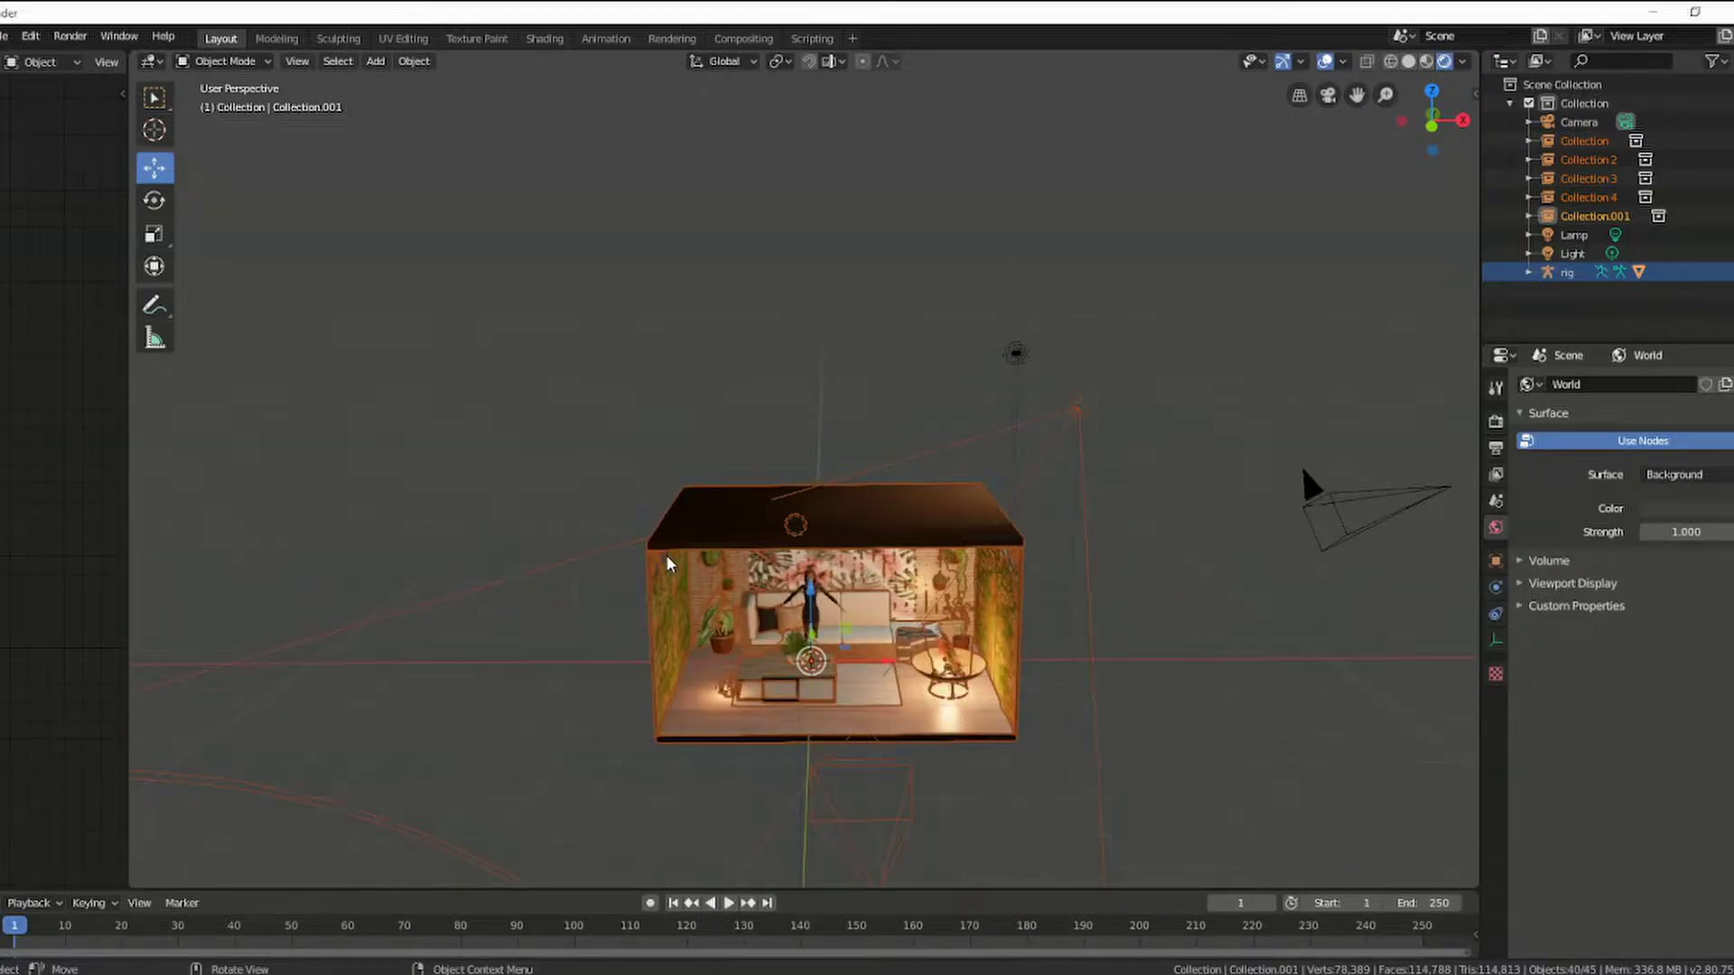
scroll(668, 564, up, 2)
scroll(668, 565, up, 2)
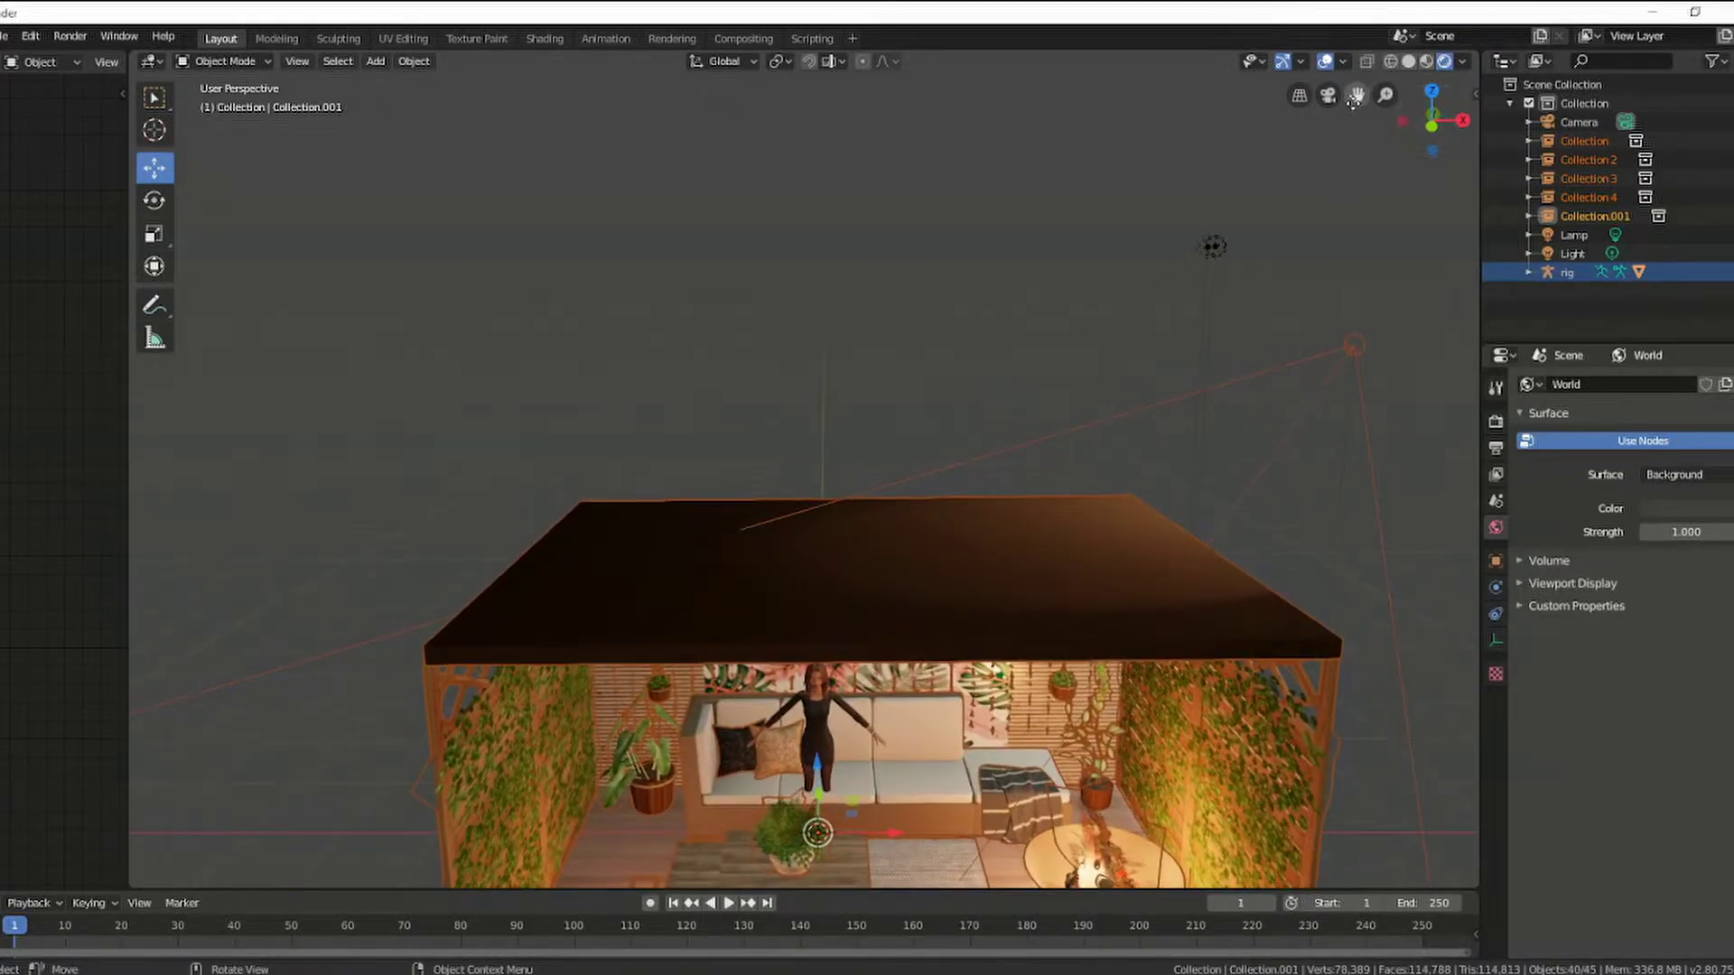
drag(1356, 95, 1346, 37)
mouse_move(1357, 95)
mouse_down()
mouse_move(1353, 116)
mouse_move(1266, 18)
mouse_up()
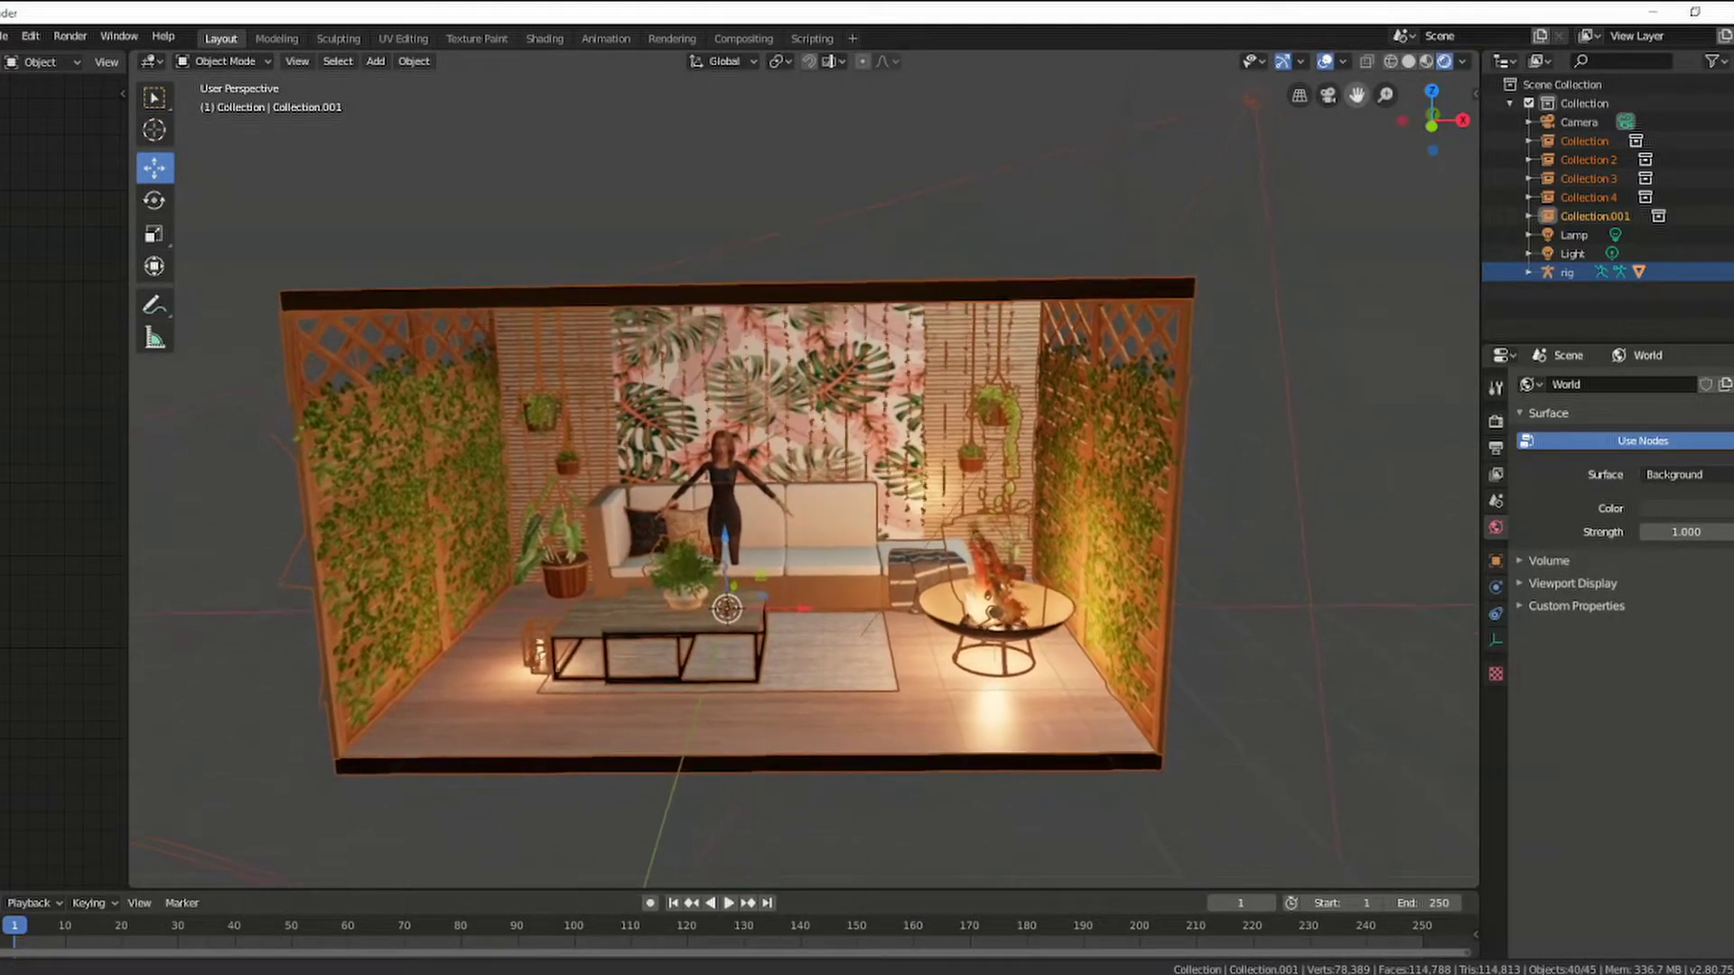
scroll(1257, 686, up, 1)
scroll(1225, 670, up, 1)
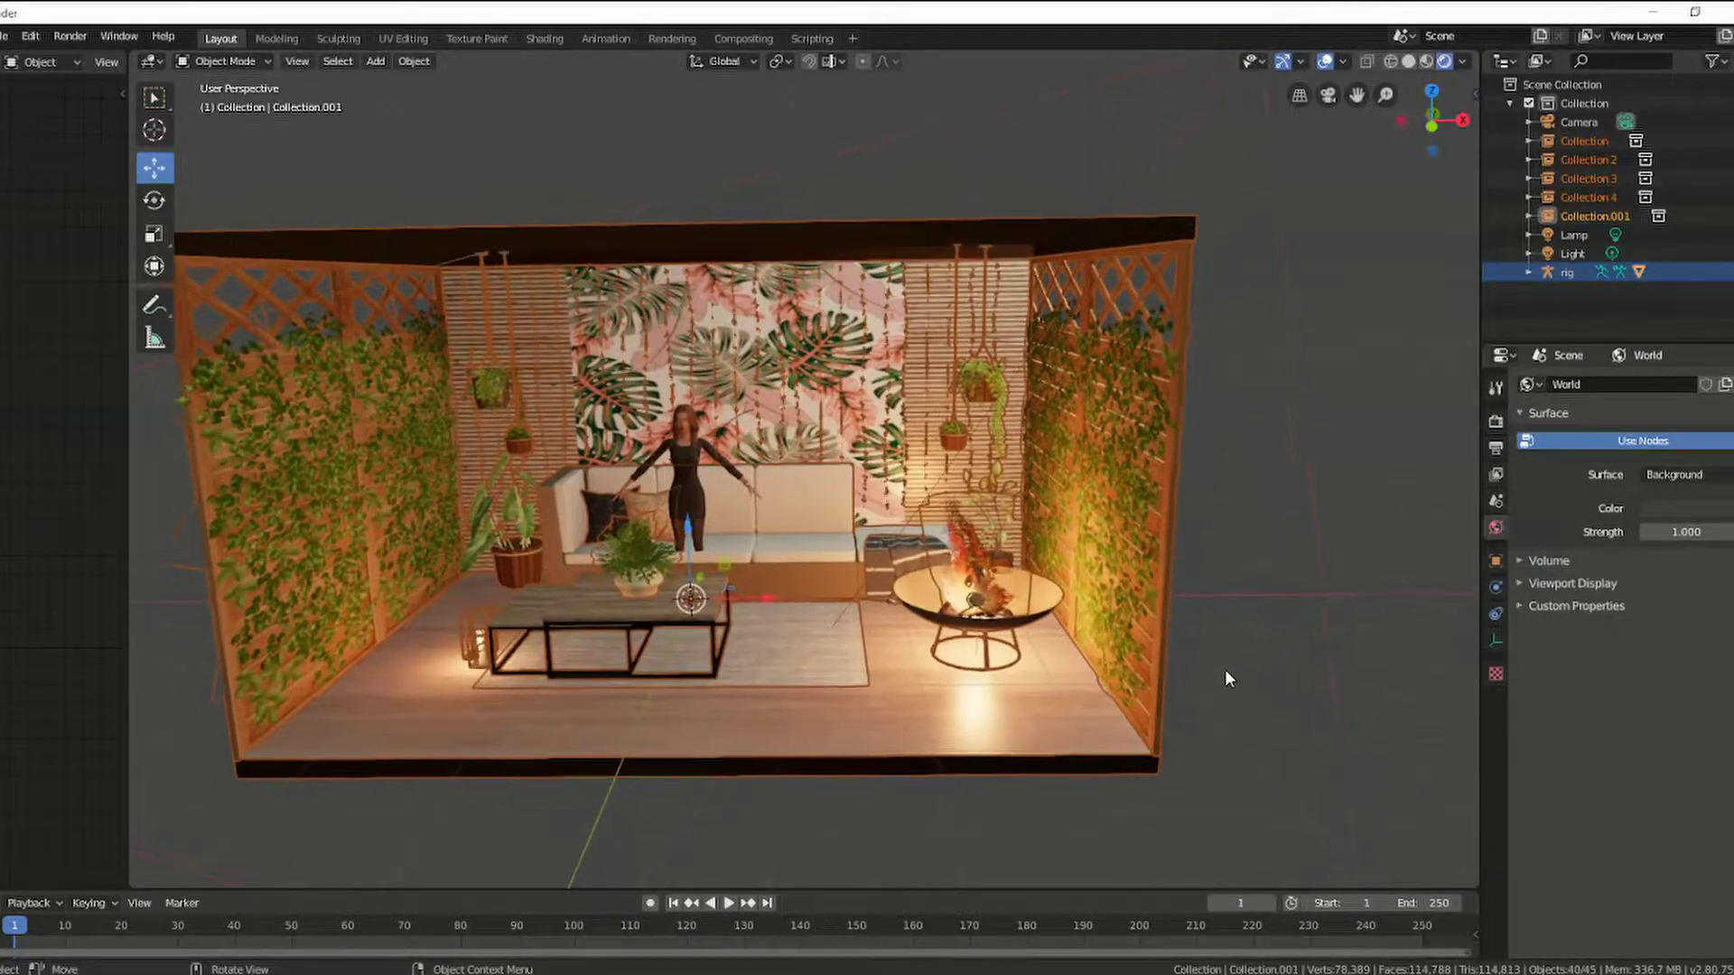
scroll(1225, 669, up, 1)
scroll(1224, 671, up, 1)
scroll(1221, 679, up, 1)
scroll(1228, 676, up, 1)
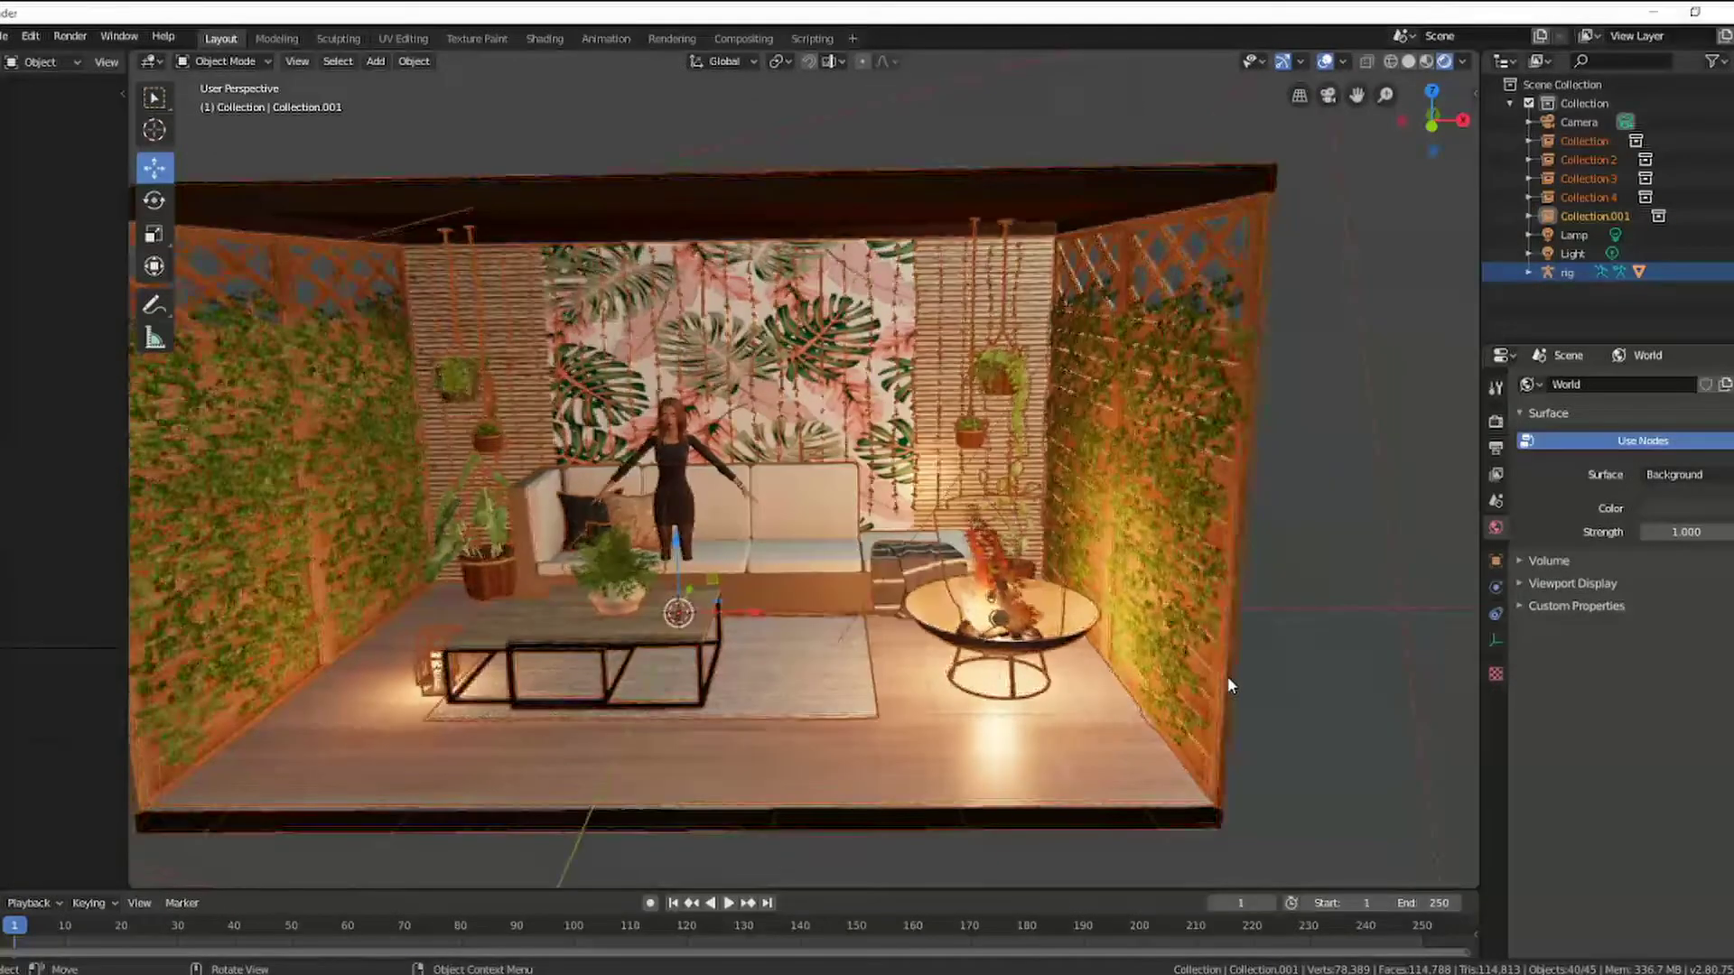
scroll(1228, 676, up, 1)
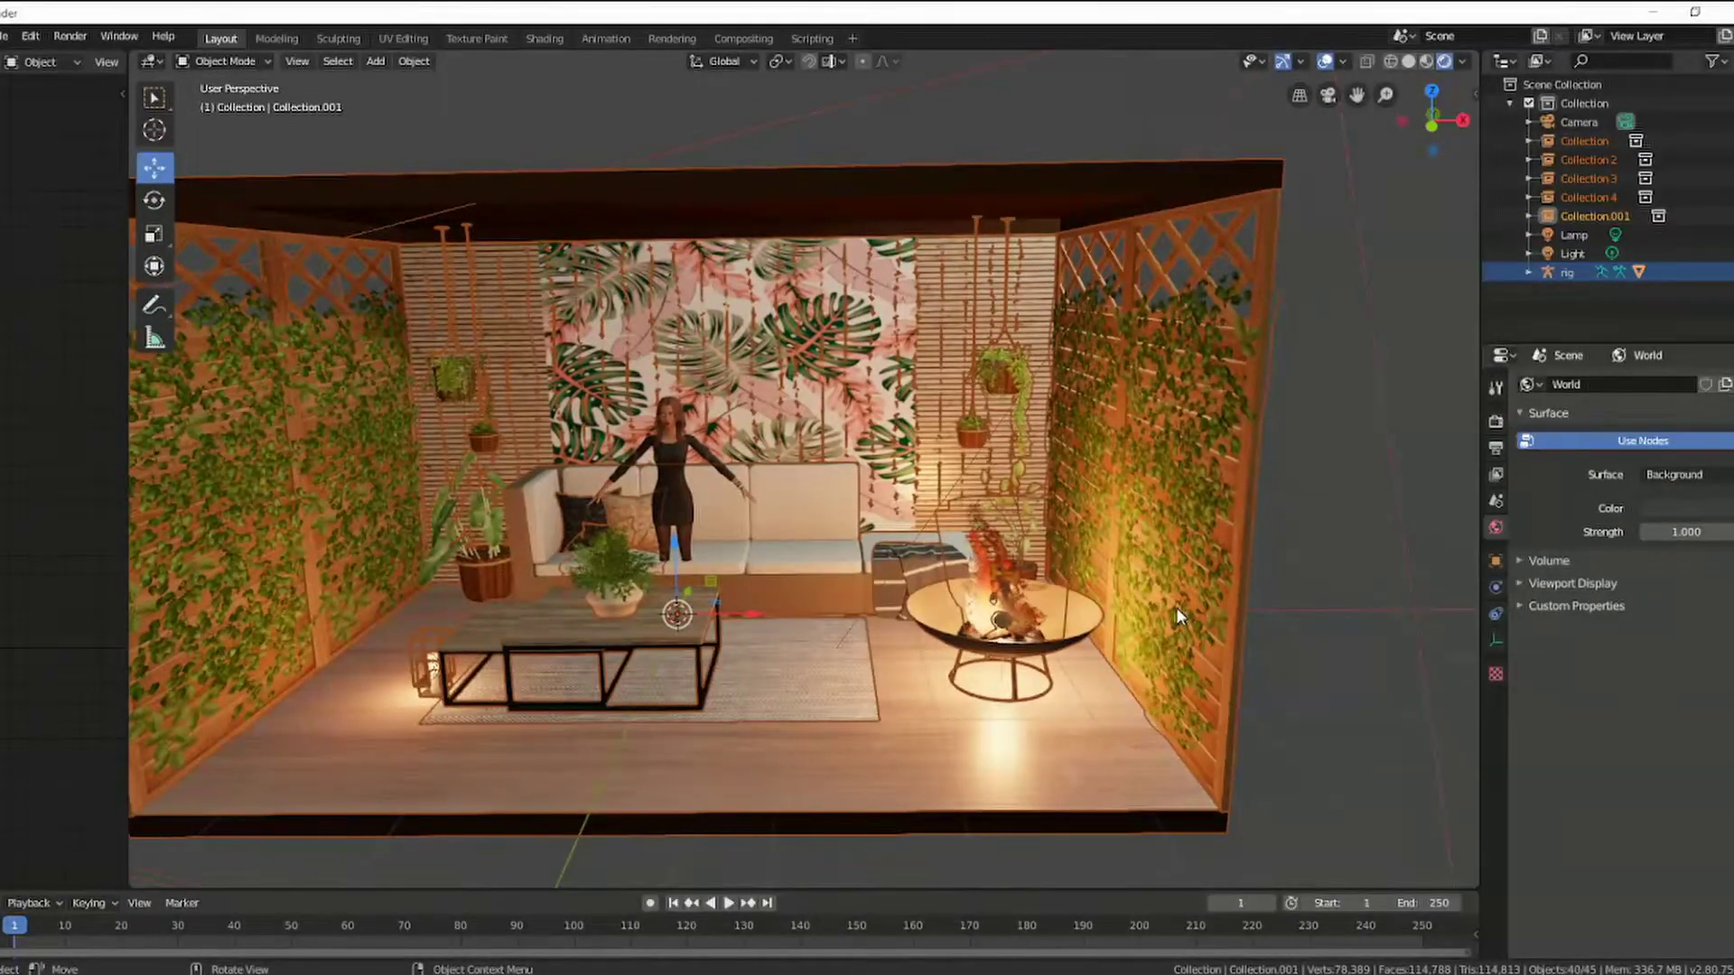
middle_drag(962, 576, 1029, 569)
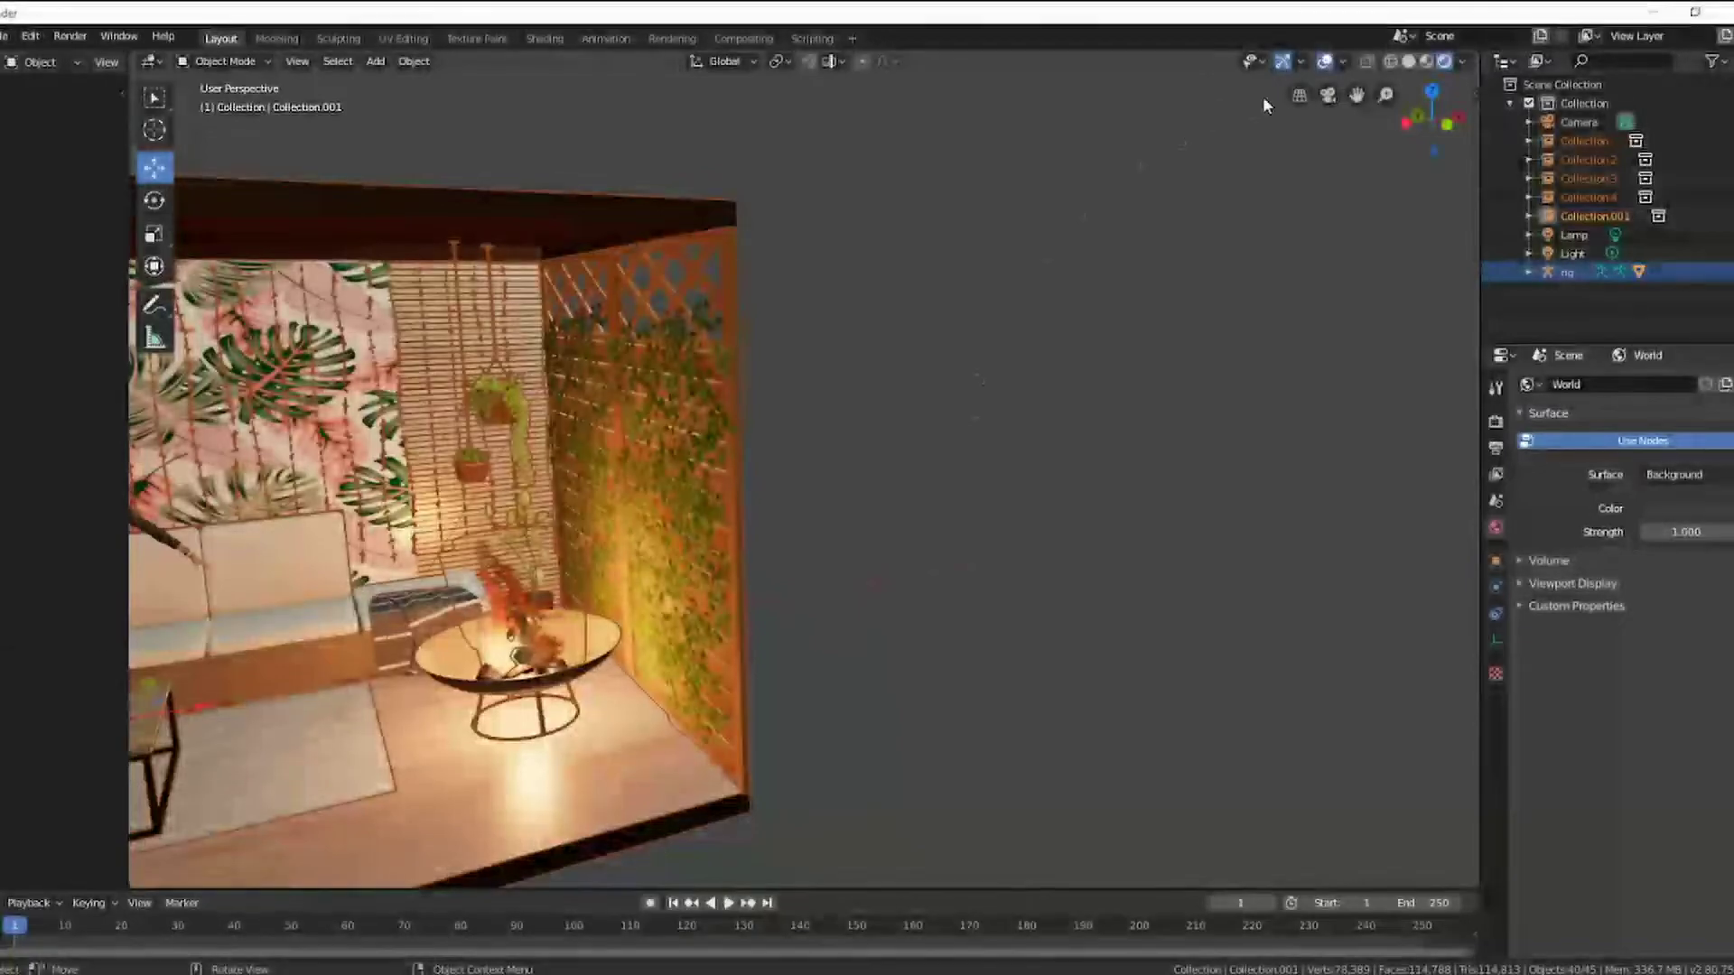
drag(1357, 94, 1359, 97)
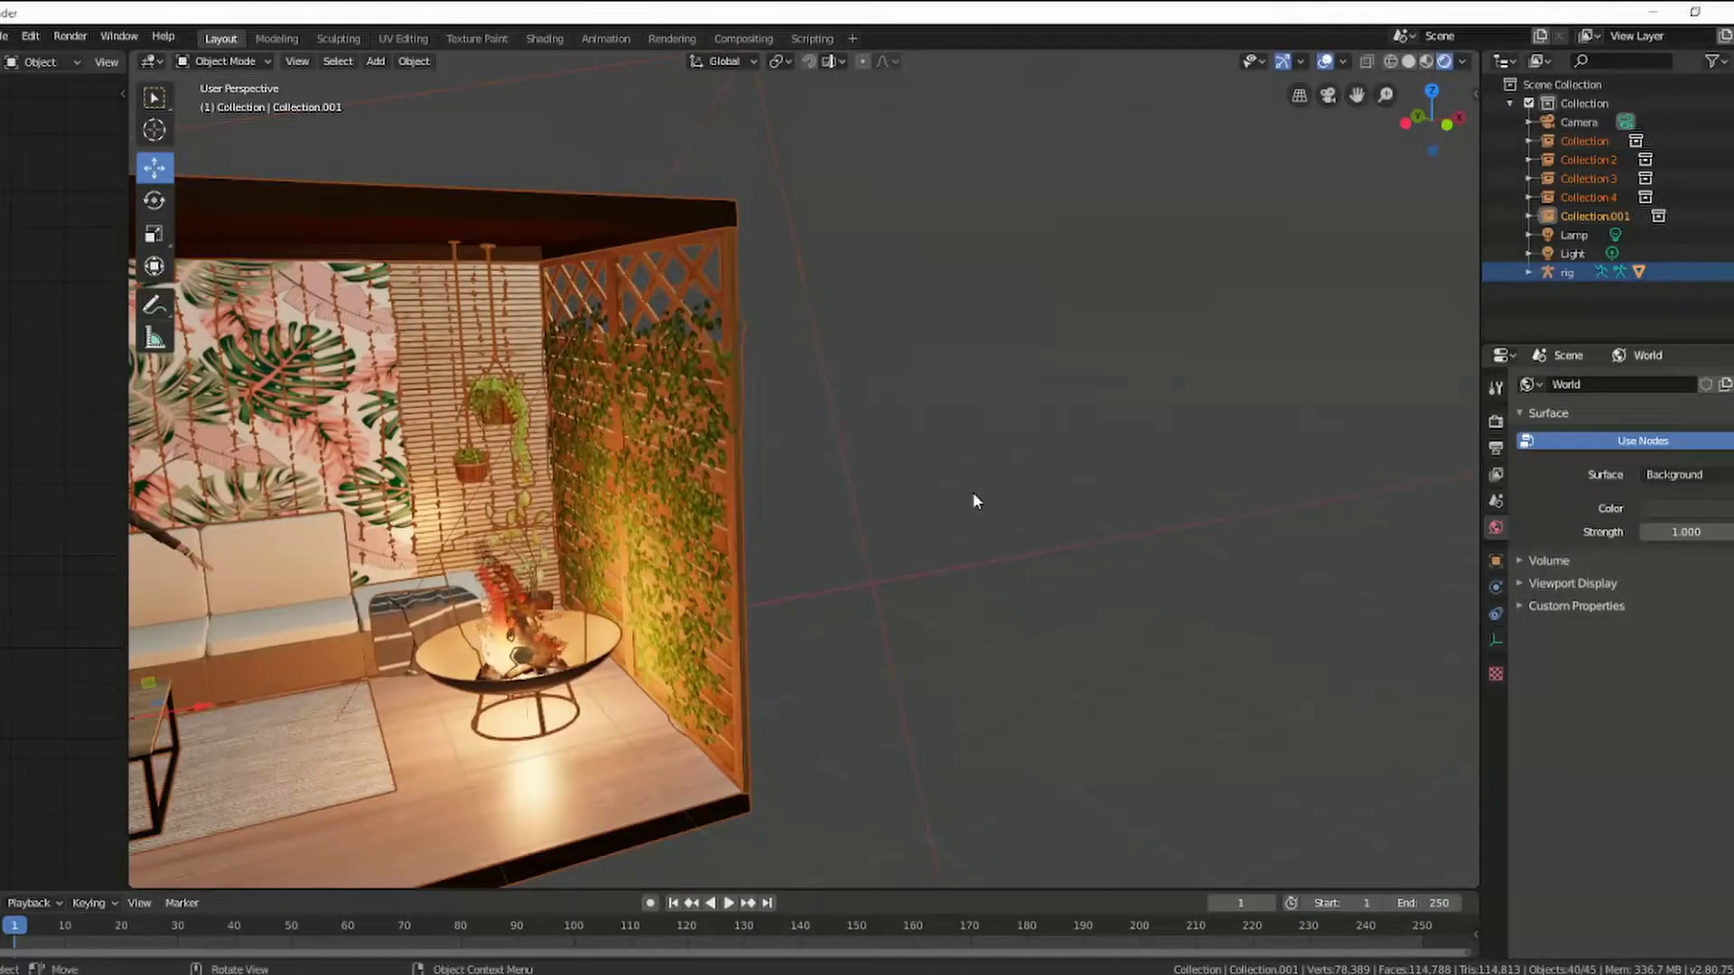
mouse_move(755, 601)
middle_down()
mouse_move(786, 567)
mouse_move(694, 556)
mouse_move(869, 600)
middle_up()
scroll(869, 601, down, 1)
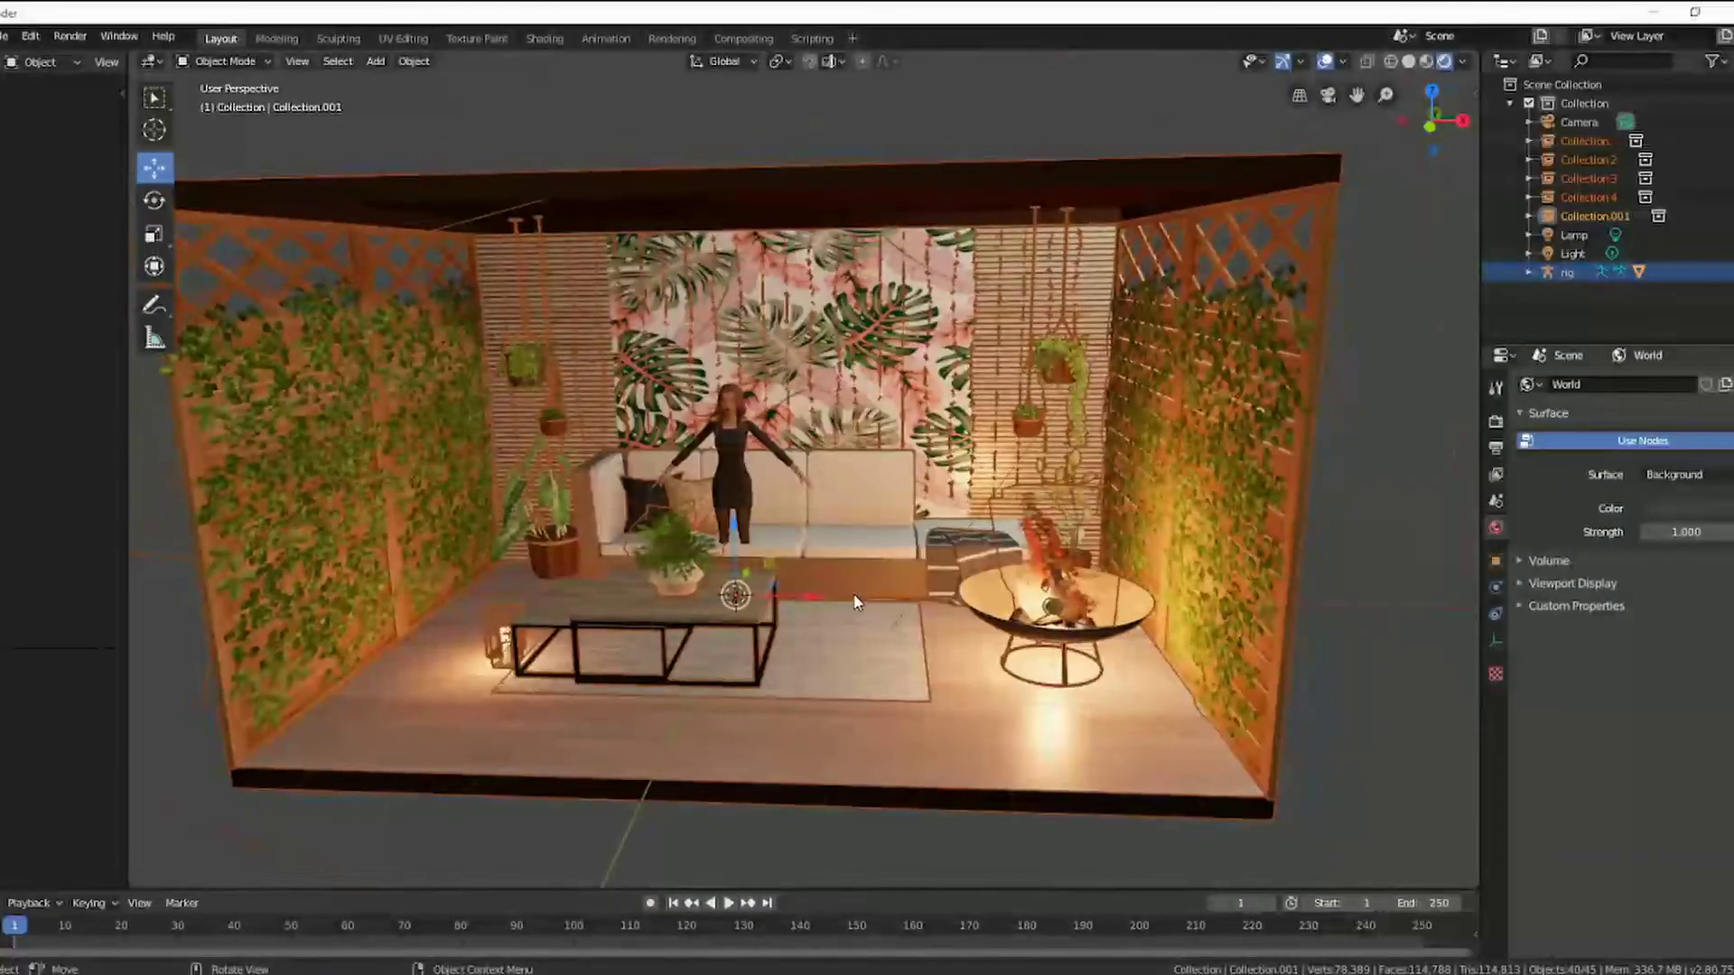
scroll(862, 601, down, 2)
scroll(845, 602, down, 3)
scroll(846, 607, down, 2)
mouse_move(844, 600)
middle_down()
mouse_move(732, 604)
mouse_move(755, 611)
mouse_move(743, 642)
mouse_move(746, 610)
mouse_move(689, 609)
middle_up()
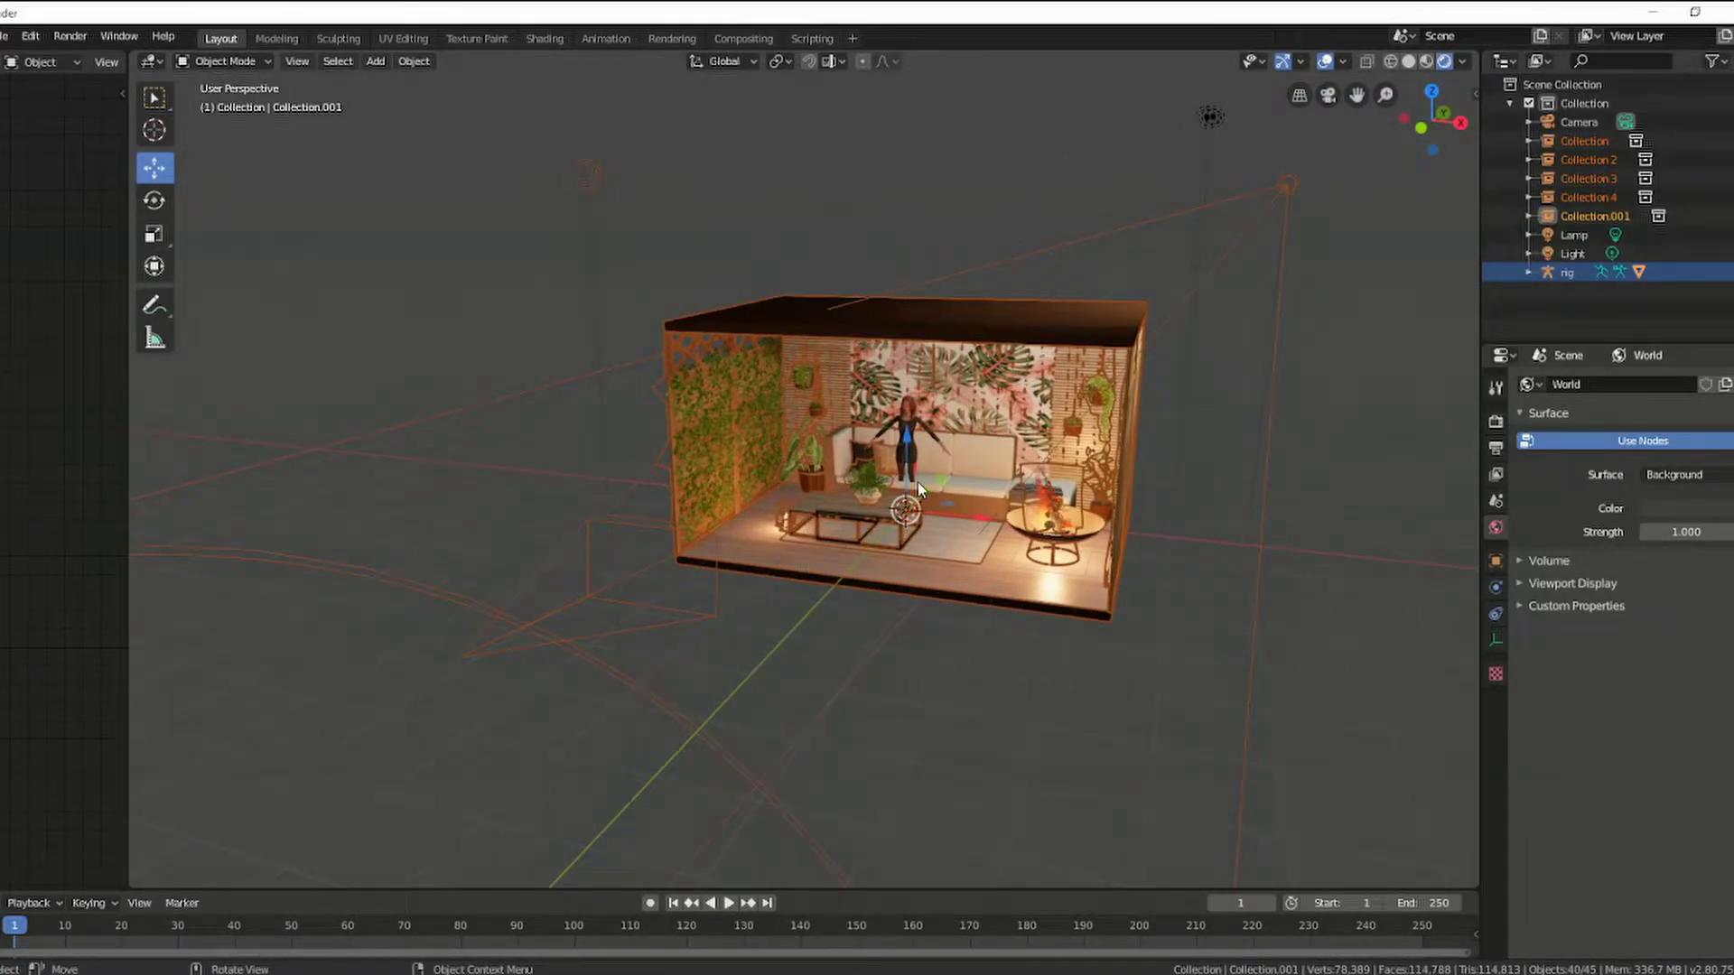
scroll(917, 486, up, 2)
scroll(918, 486, up, 1)
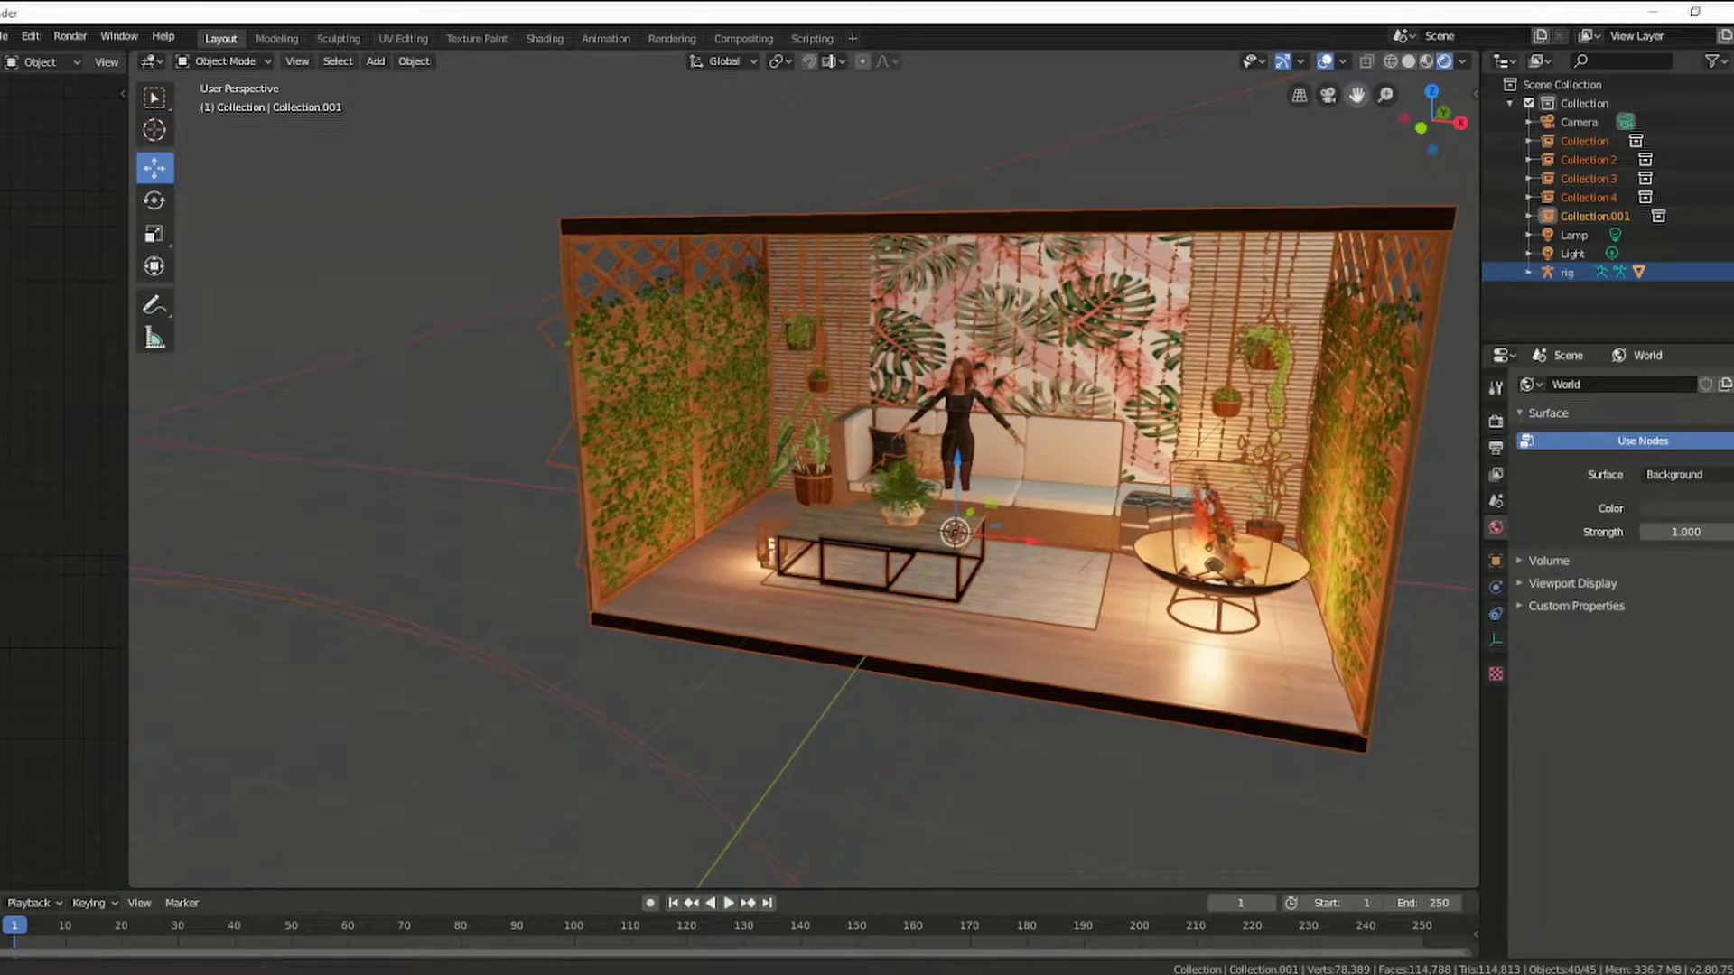
drag(1436, 112, 1372, 123)
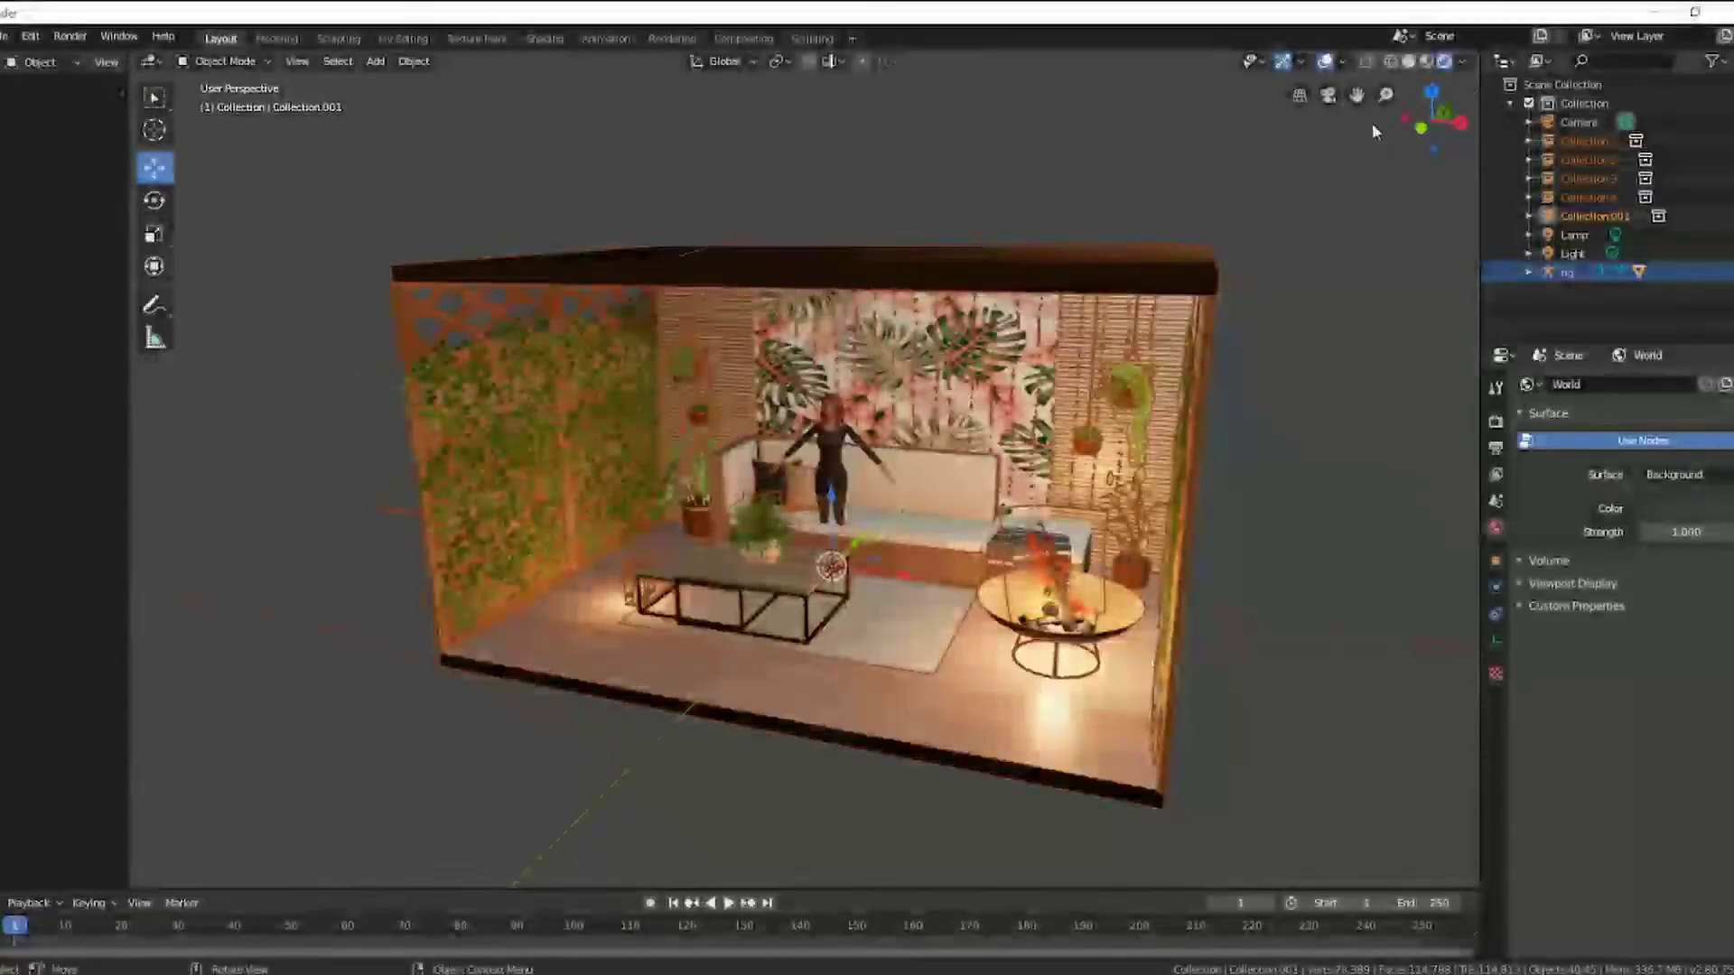
scroll(1075, 504, up, 2)
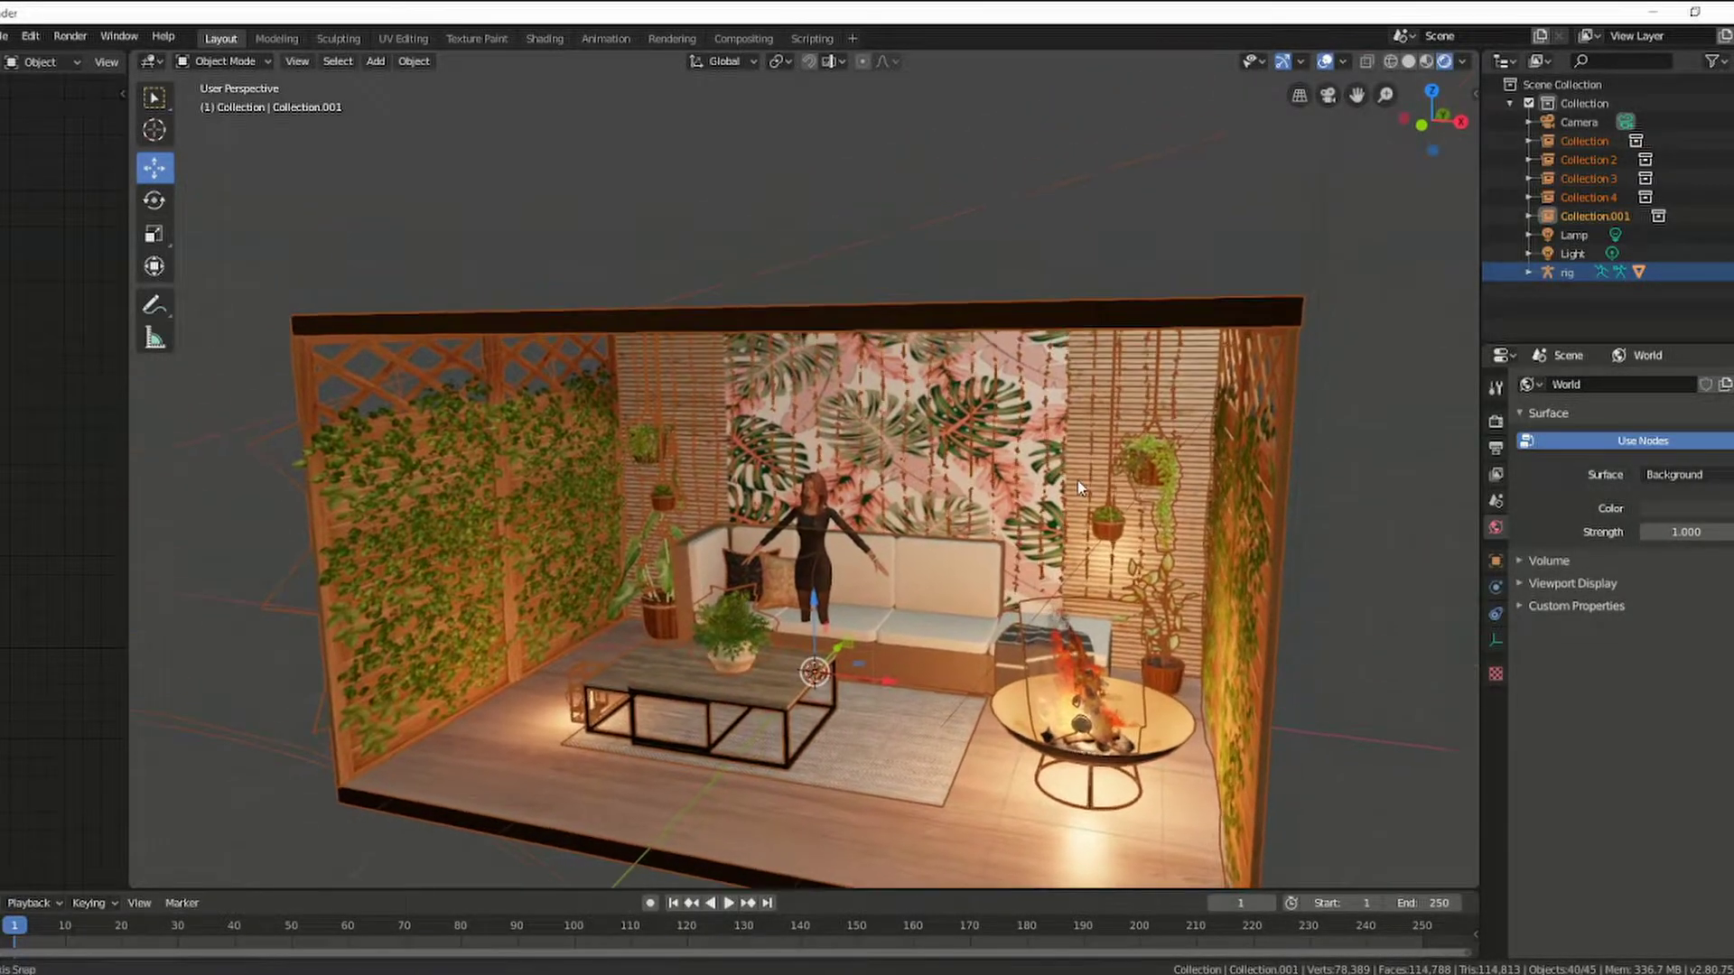
scroll(1109, 475, up, 2)
scroll(1105, 479, up, 1)
middle_drag(1105, 479, 1057, 497)
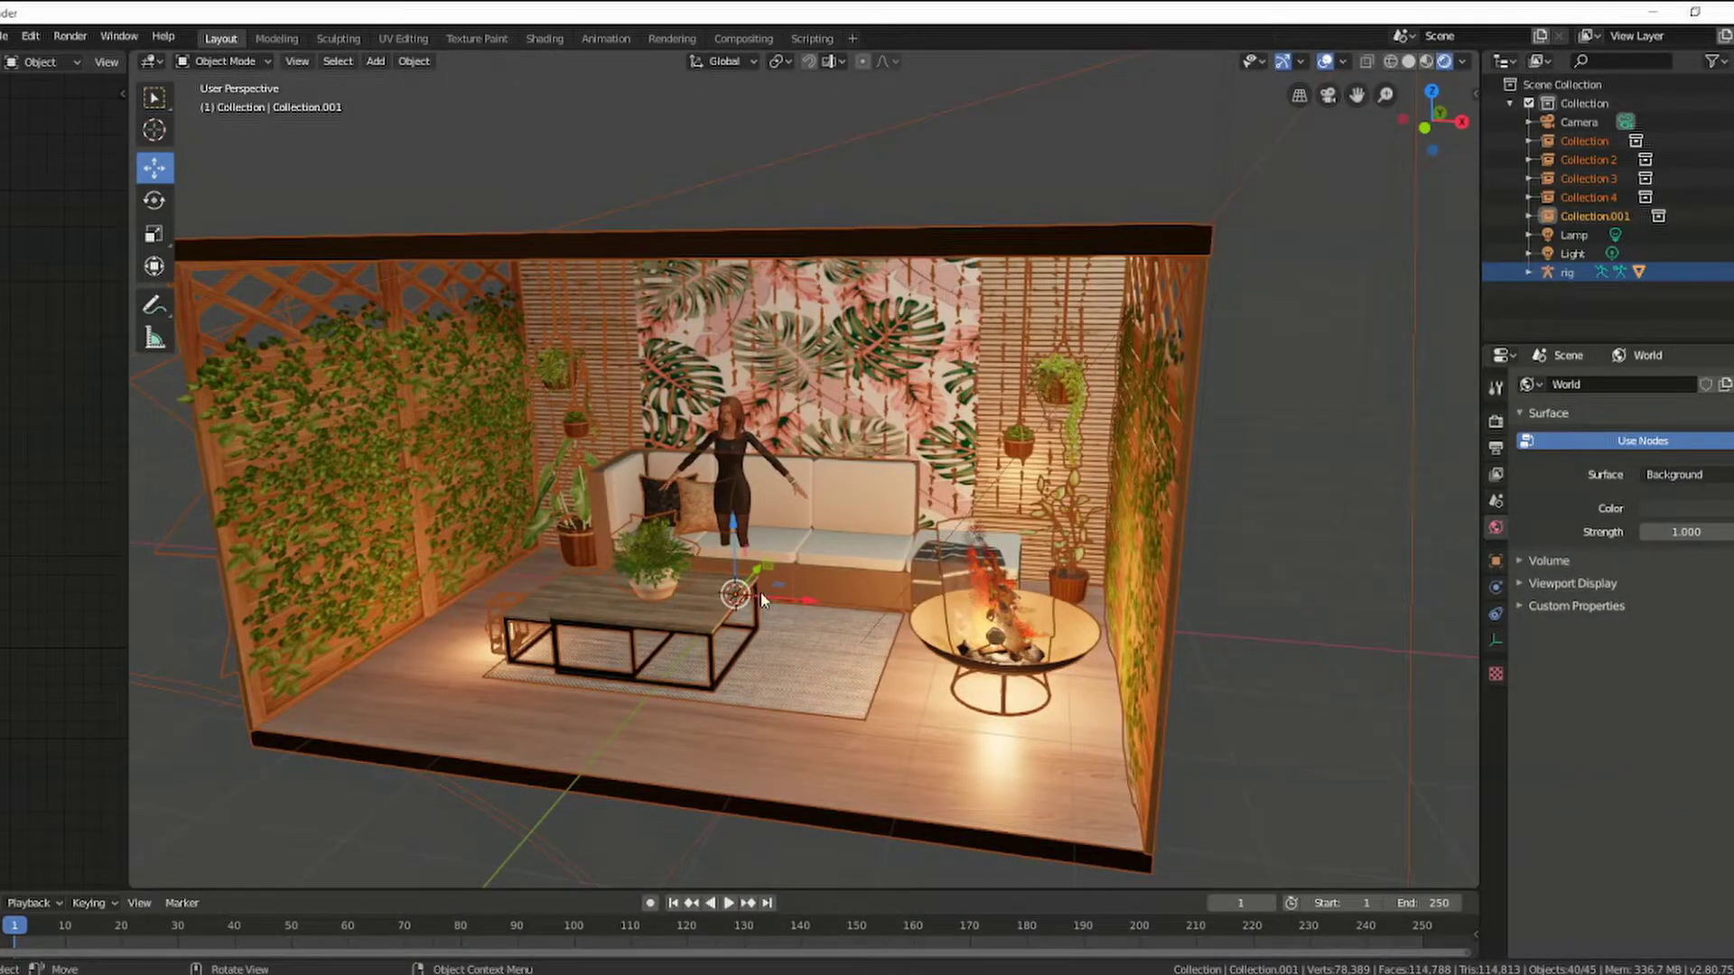
Step: Move the sim's rig beside the fire pit, then widen the left editor
click(1557, 274)
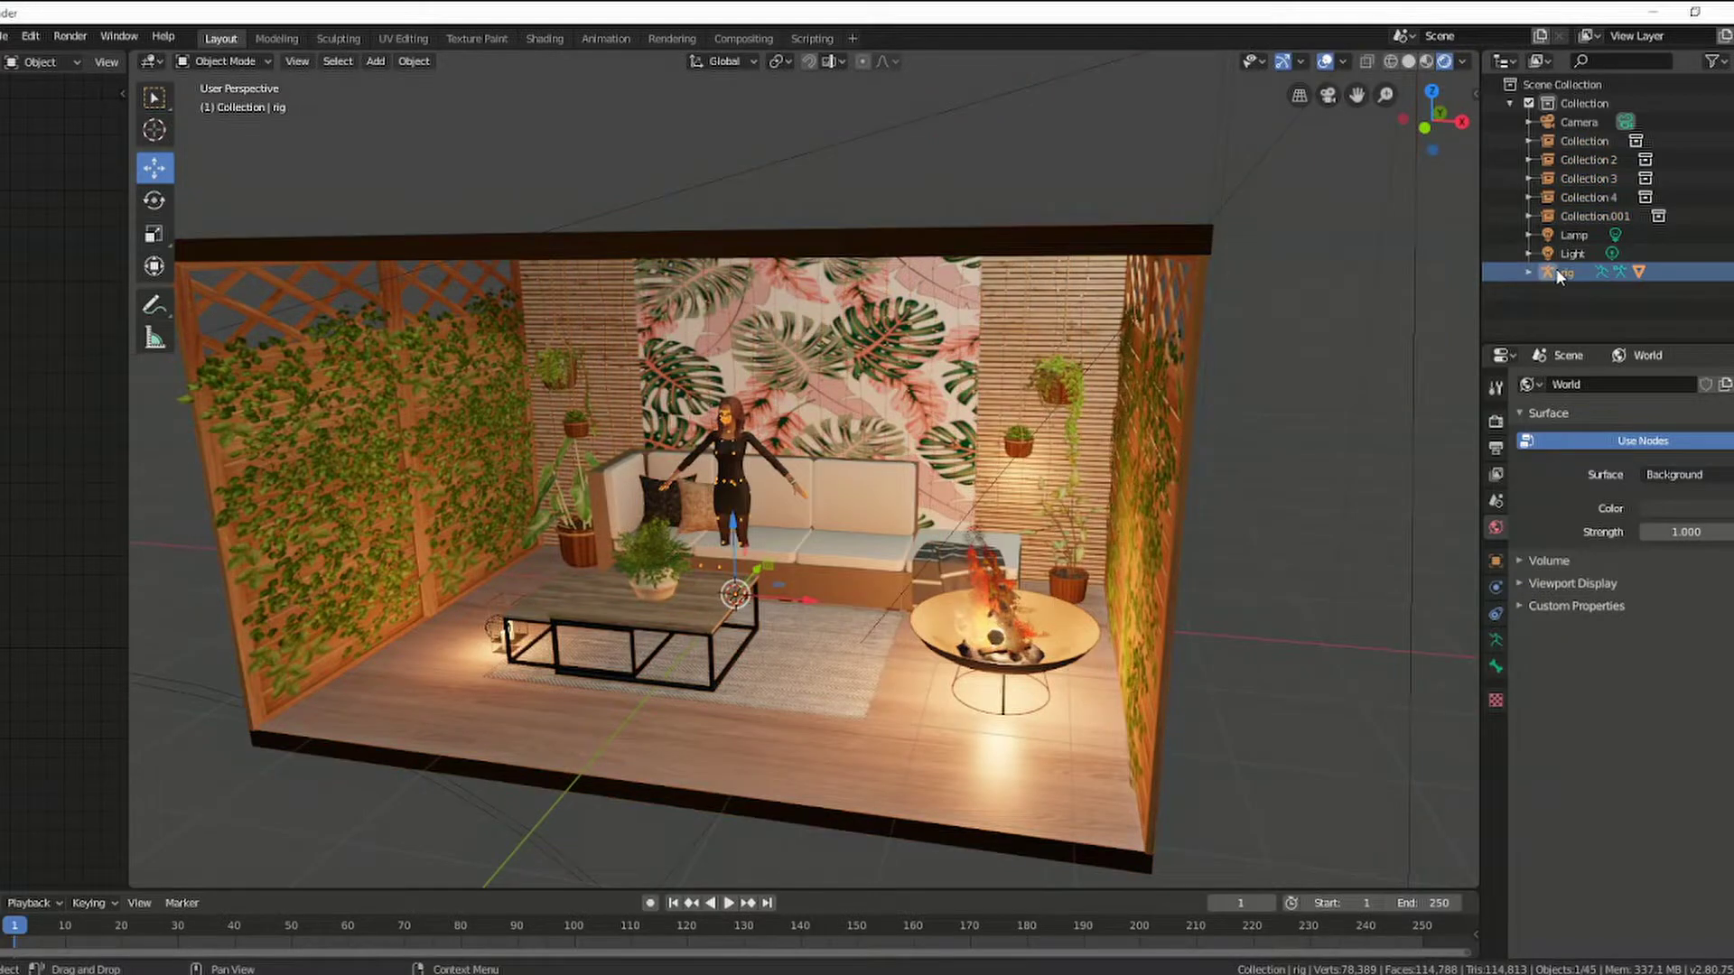
mouse_move(801, 601)
mouse_down()
mouse_move(969, 606)
mouse_move(901, 632)
mouse_up()
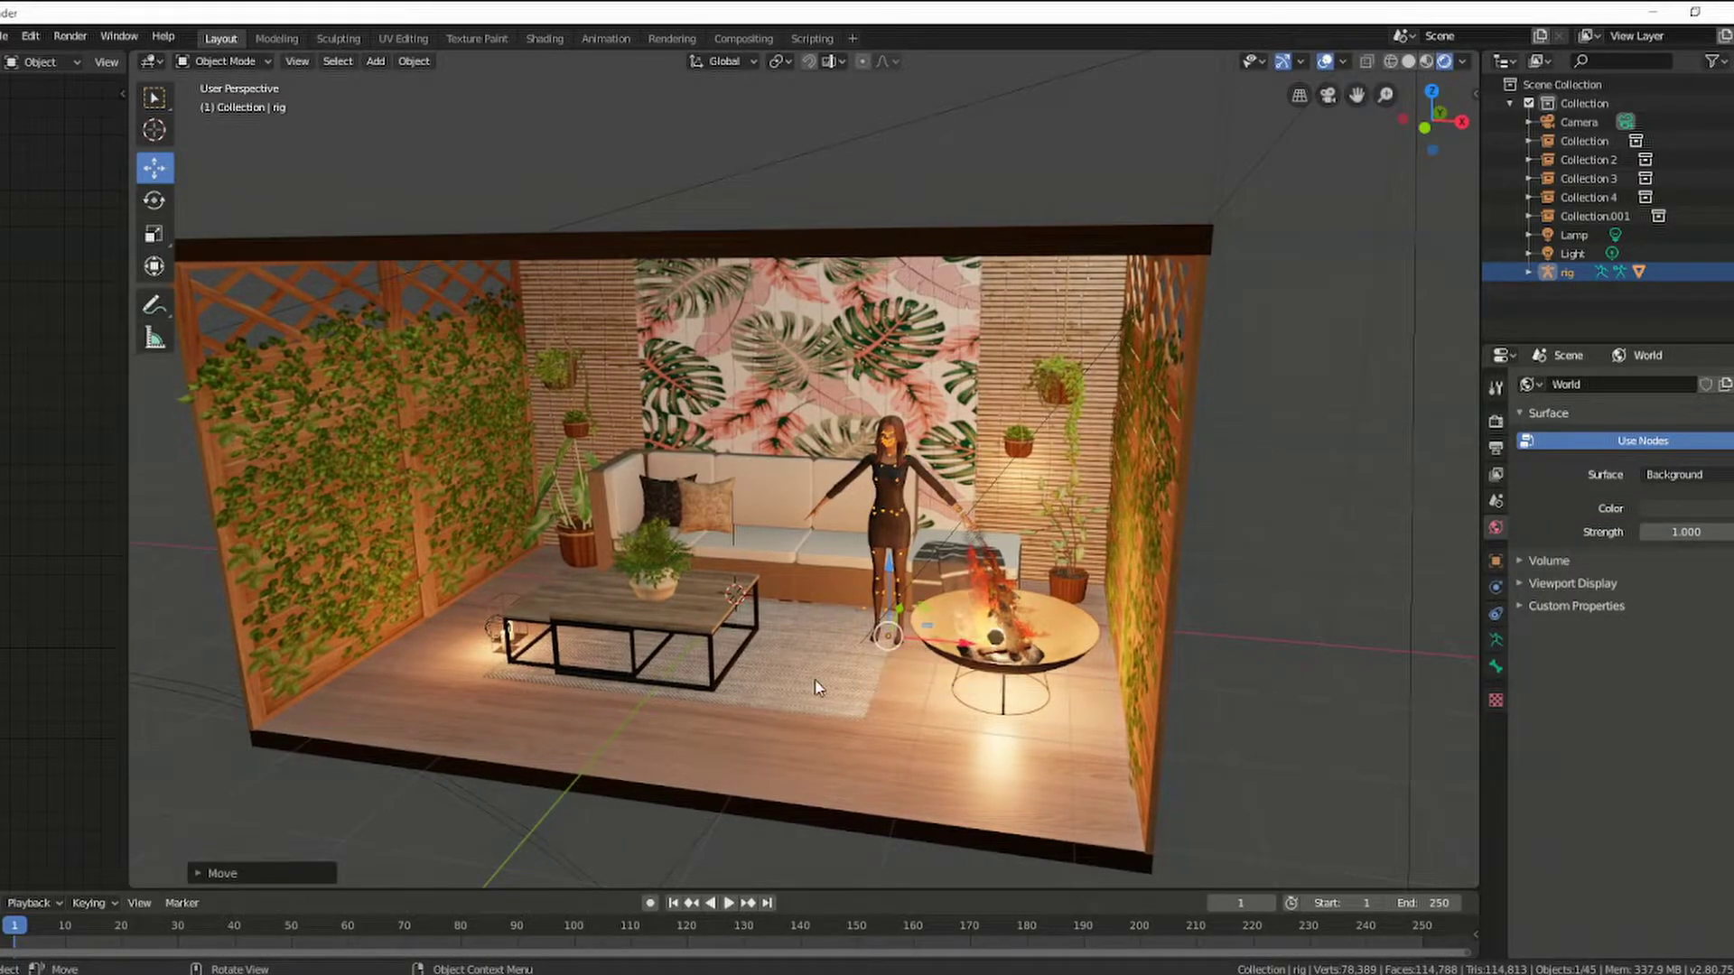
drag(125, 386, 402, 402)
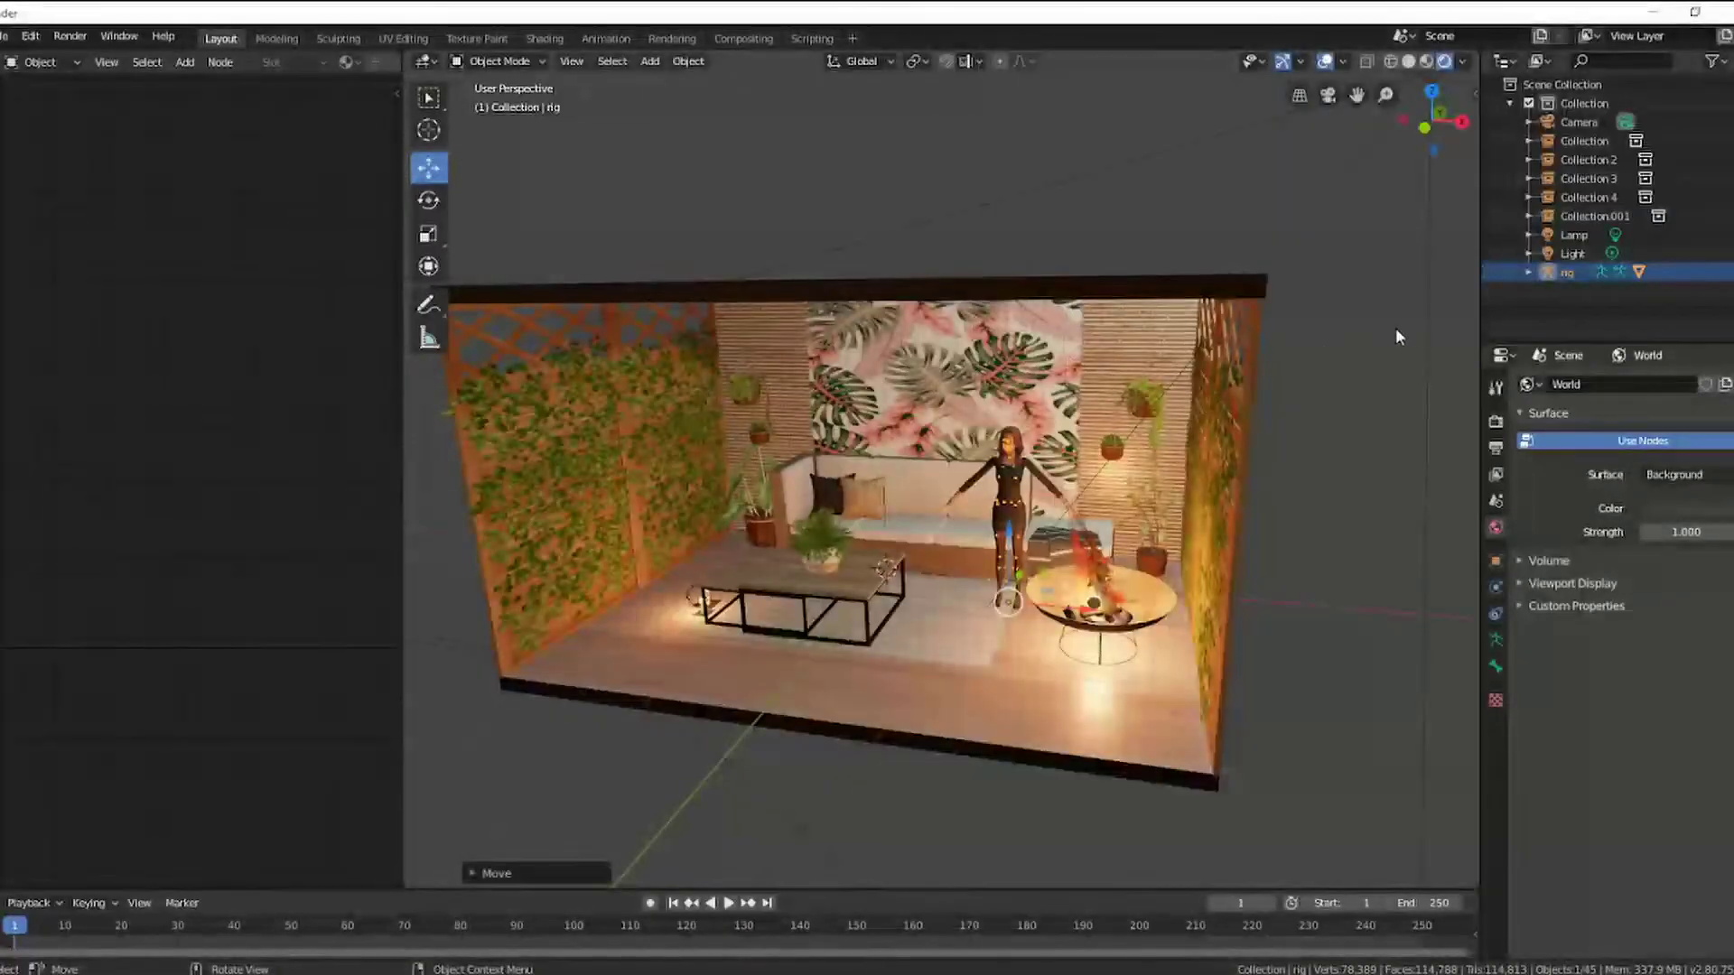
Step: Expand the rig in the Outliner and switch it into Pose Mode
click(1526, 271)
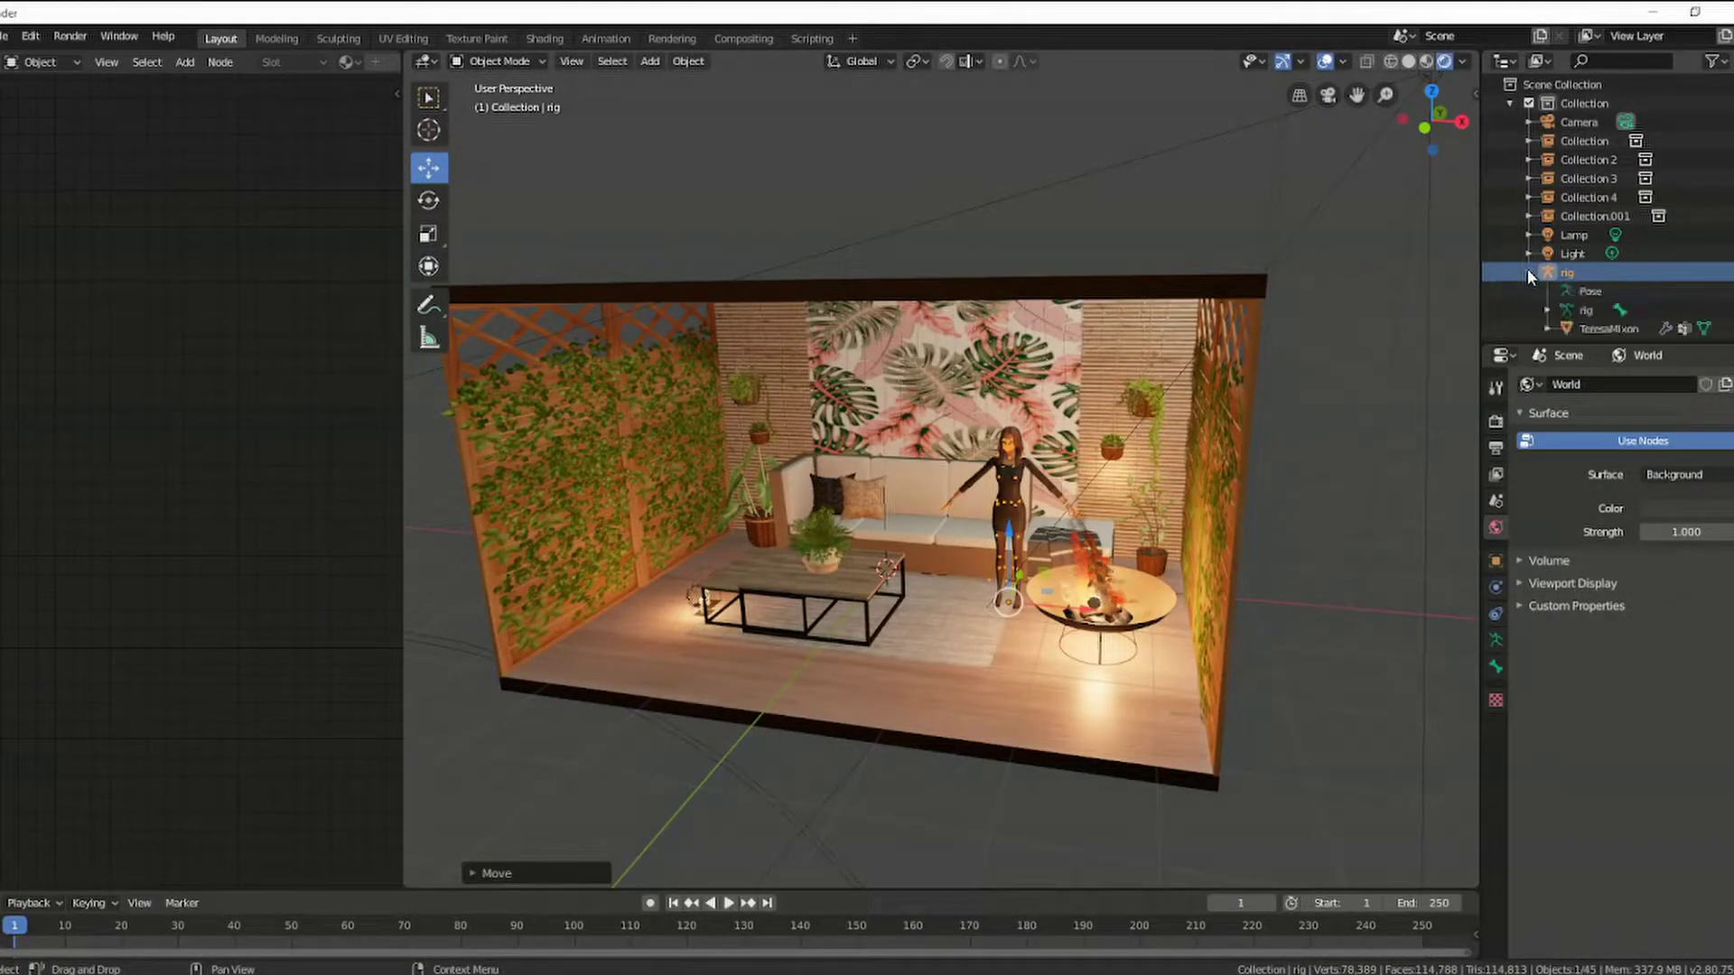
click(1572, 293)
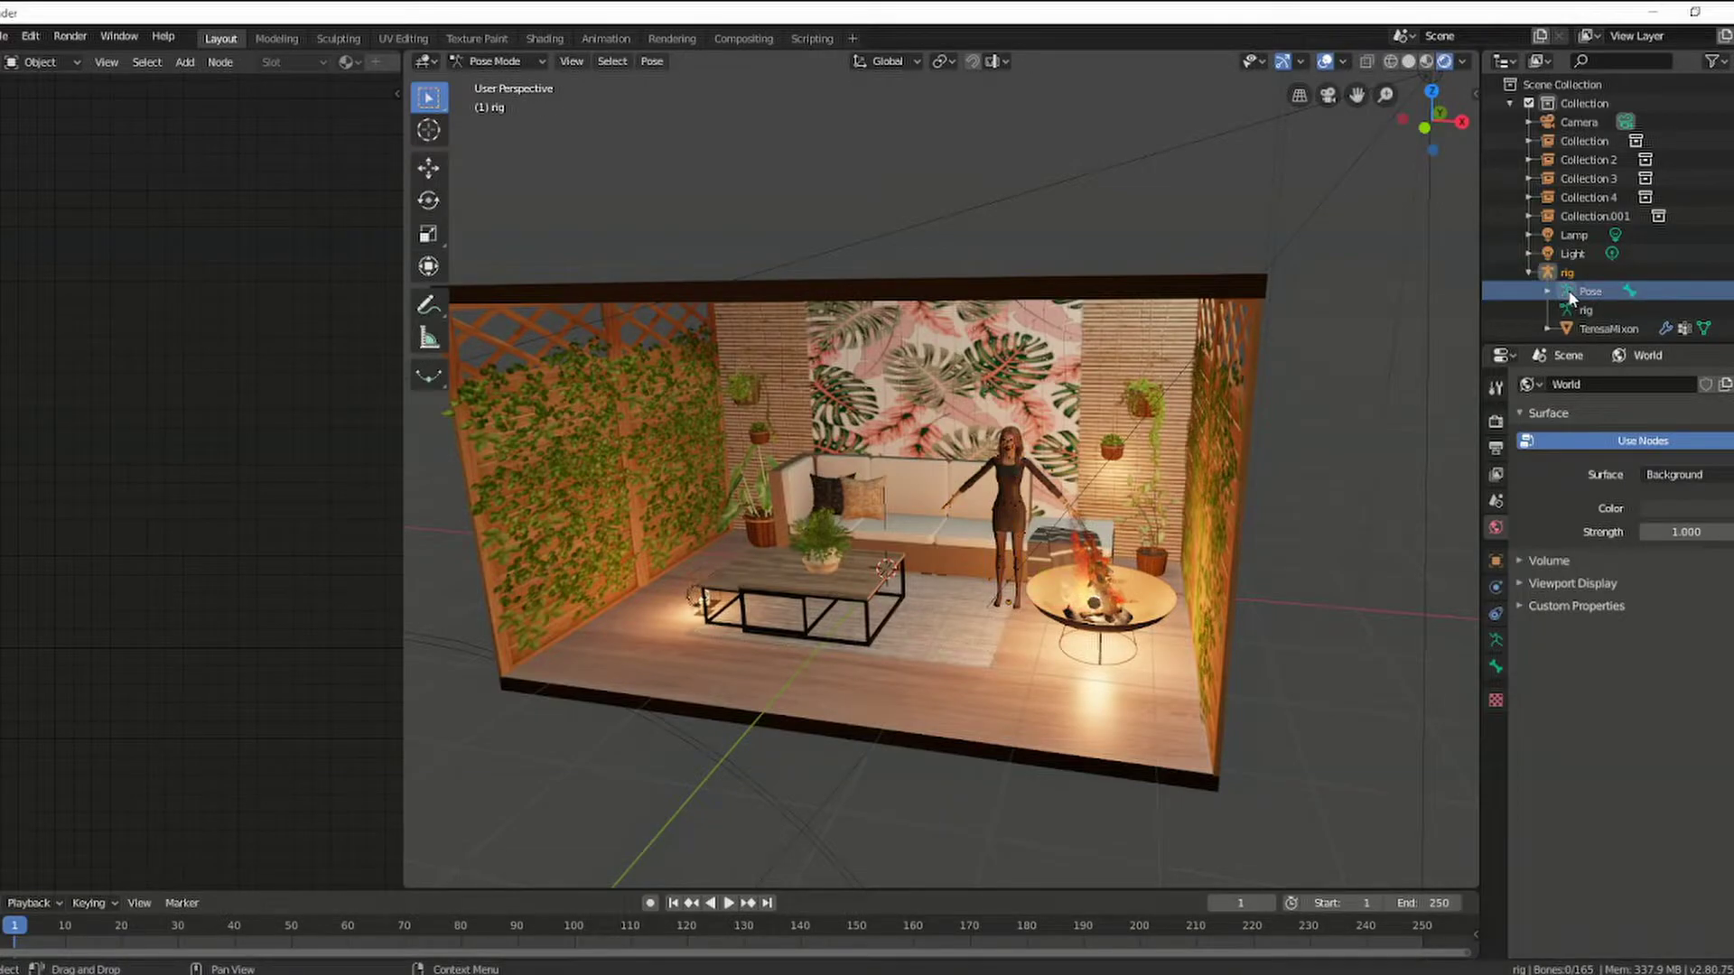
scroll(1075, 459, up, 1)
scroll(1074, 459, up, 2)
scroll(1071, 458, up, 1)
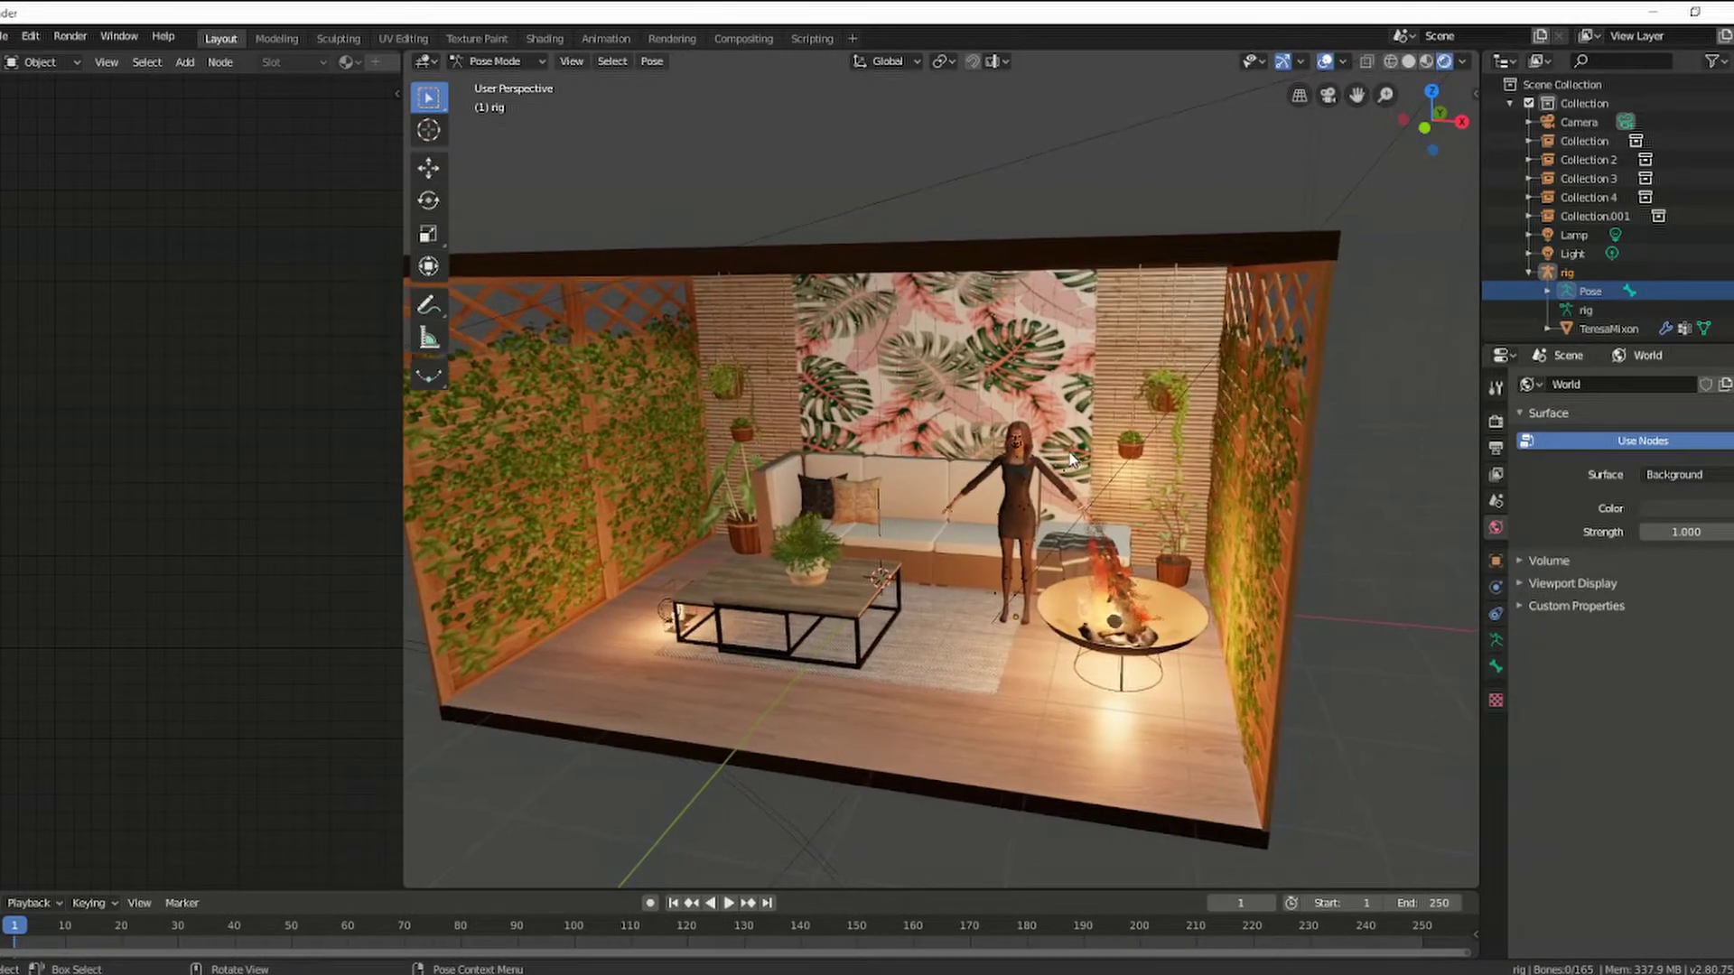
scroll(1070, 457, up, 1)
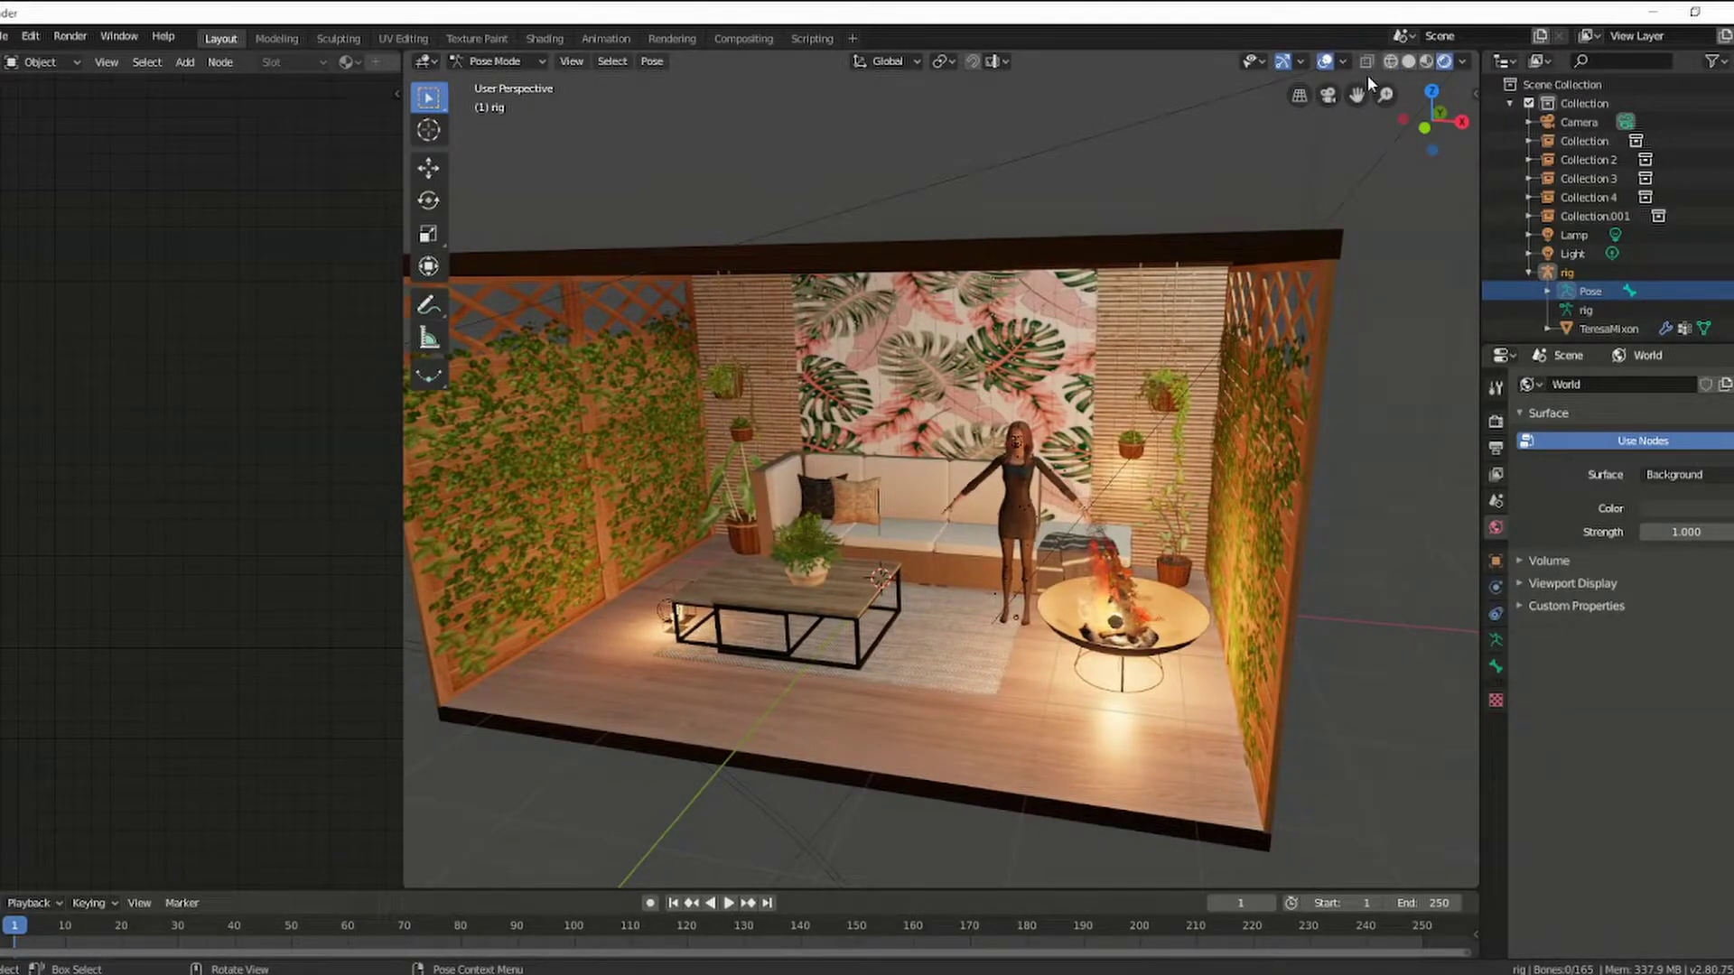
Step: Orbit and pan the view around the trellis and wooden walls
mouse_move(1312, 169)
middle_down()
mouse_move(1043, 523)
mouse_move(1072, 538)
middle_up()
middle_drag(793, 557, 992, 531)
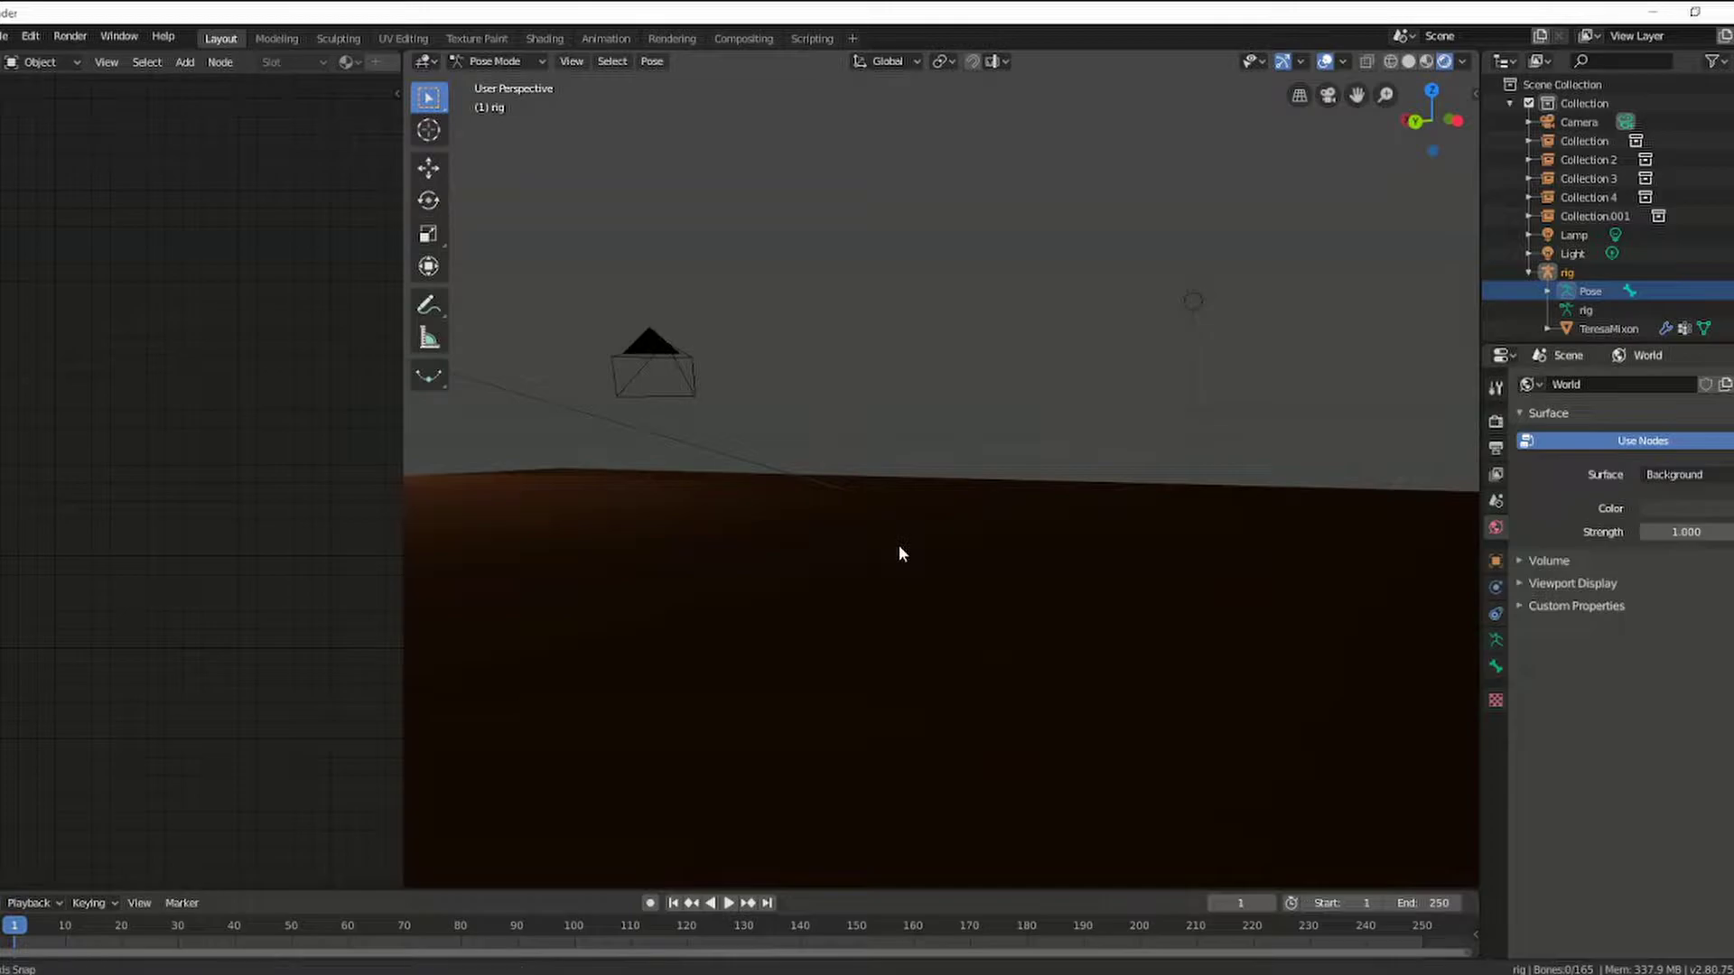
middle_drag(899, 553, 970, 522)
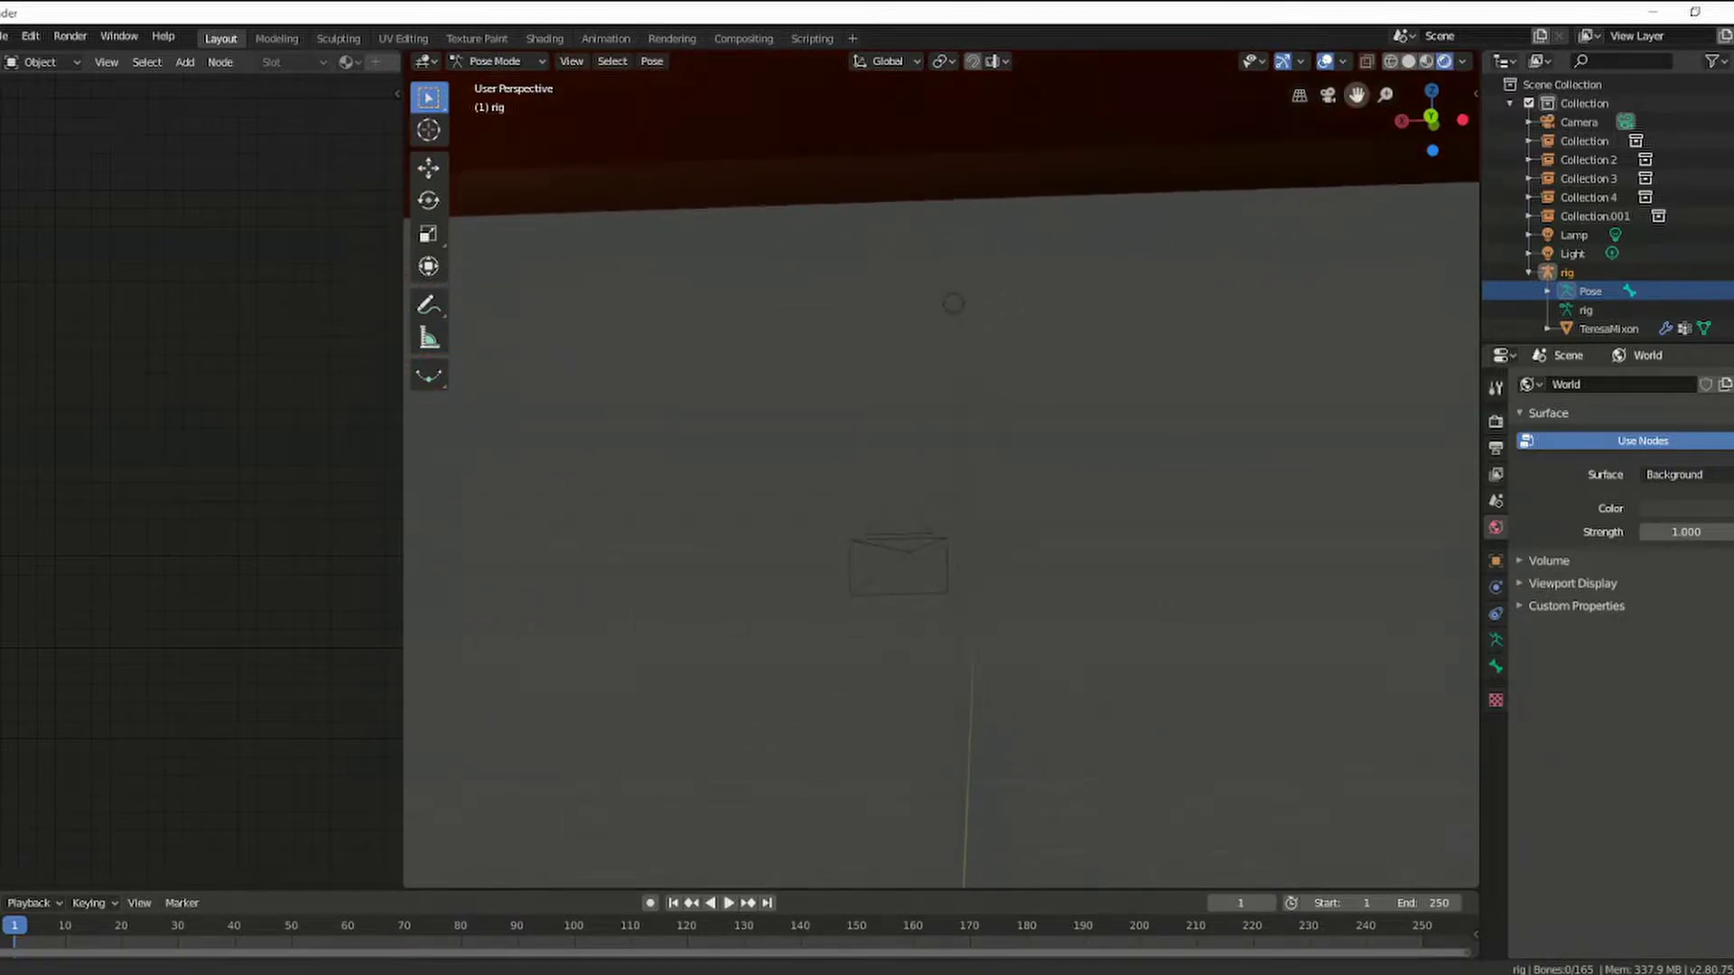
drag(1356, 95, 1048, 200)
middle_drag(506, 626, 609, 630)
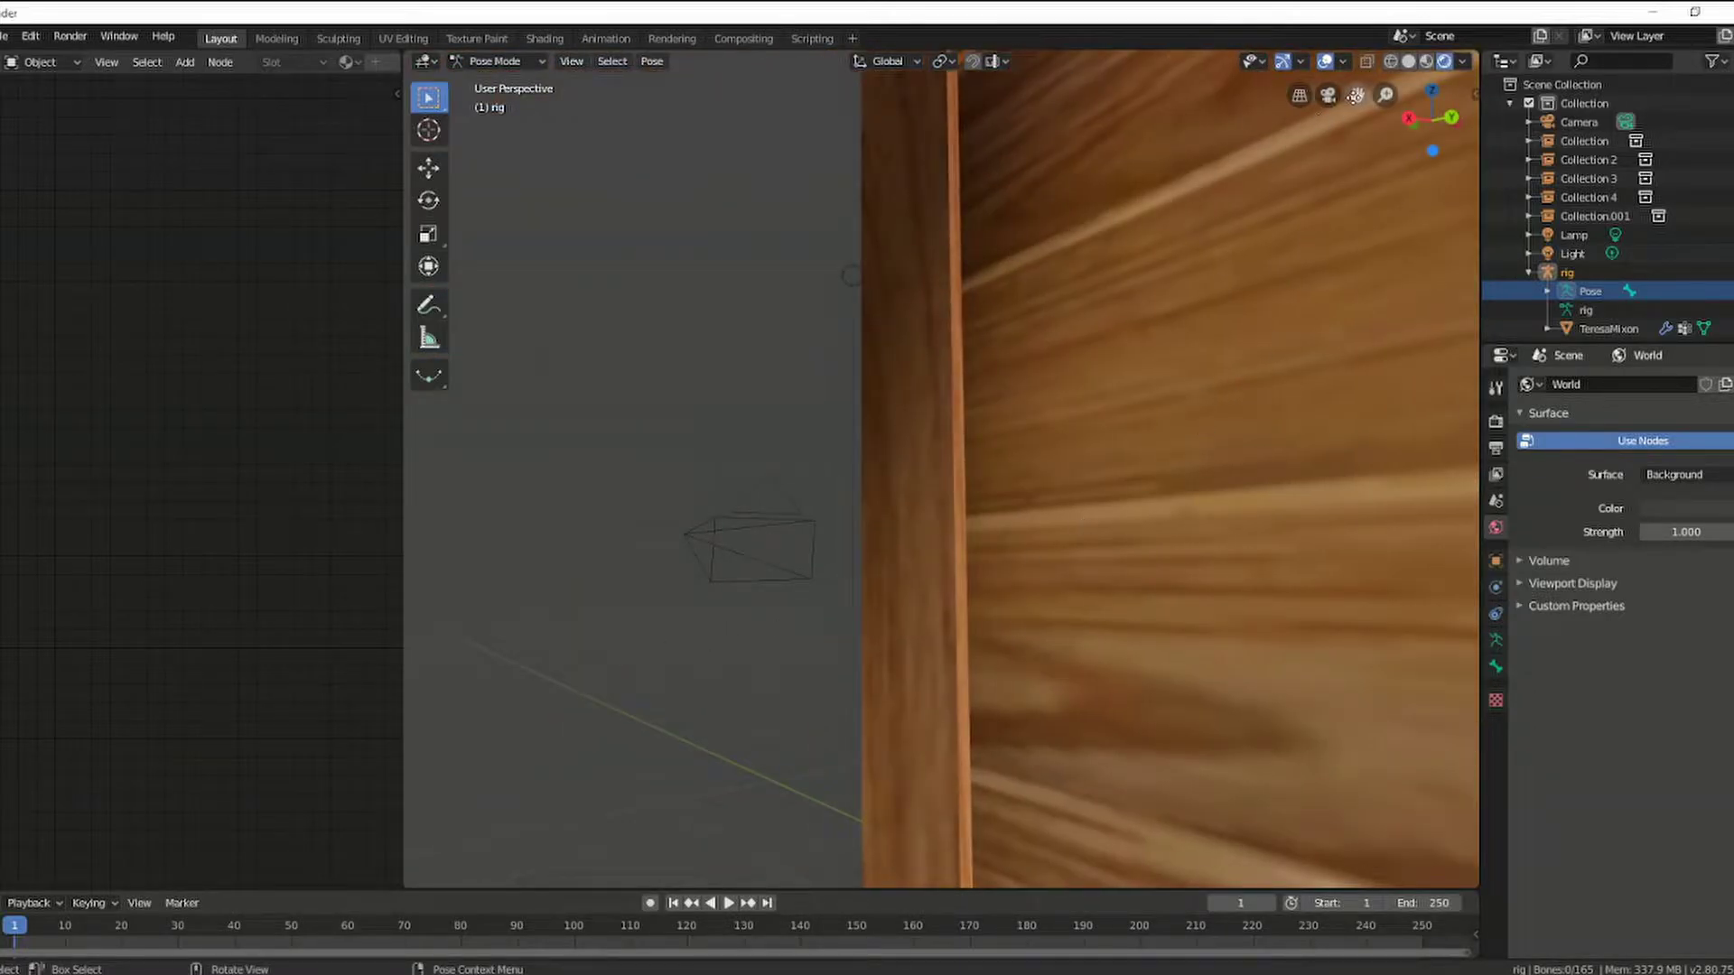
drag(1356, 94, 1031, 36)
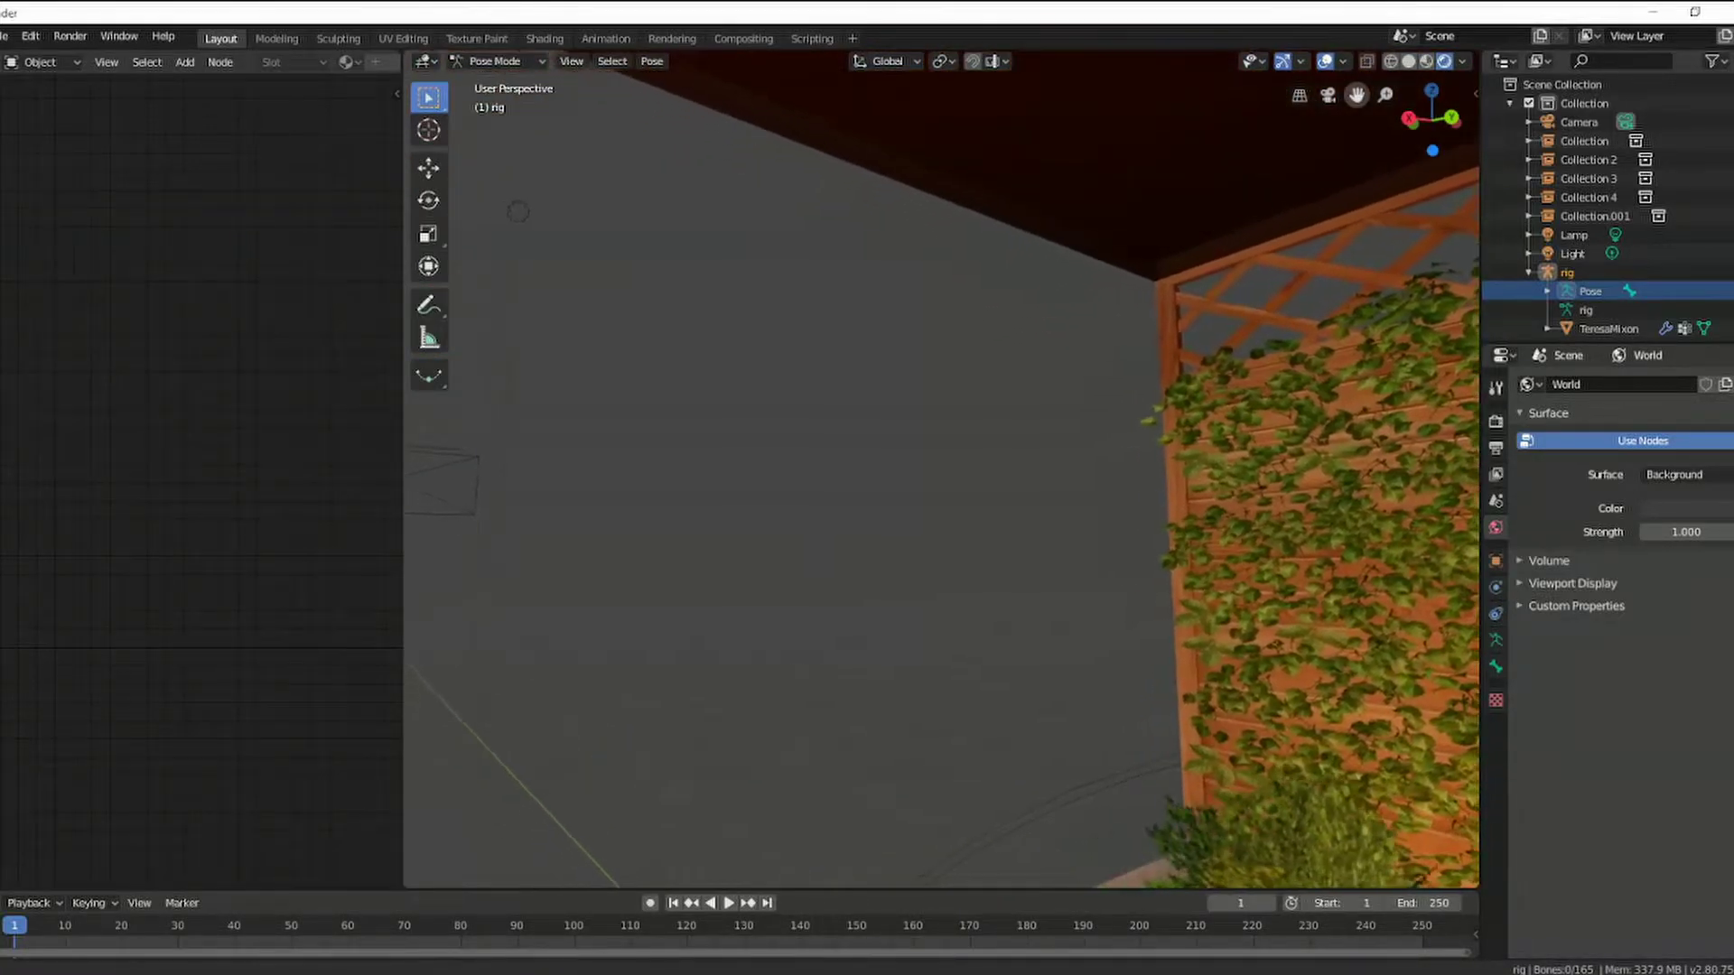
drag(1356, 95, 1465, 340)
middle_drag(1219, 592, 1345, 598)
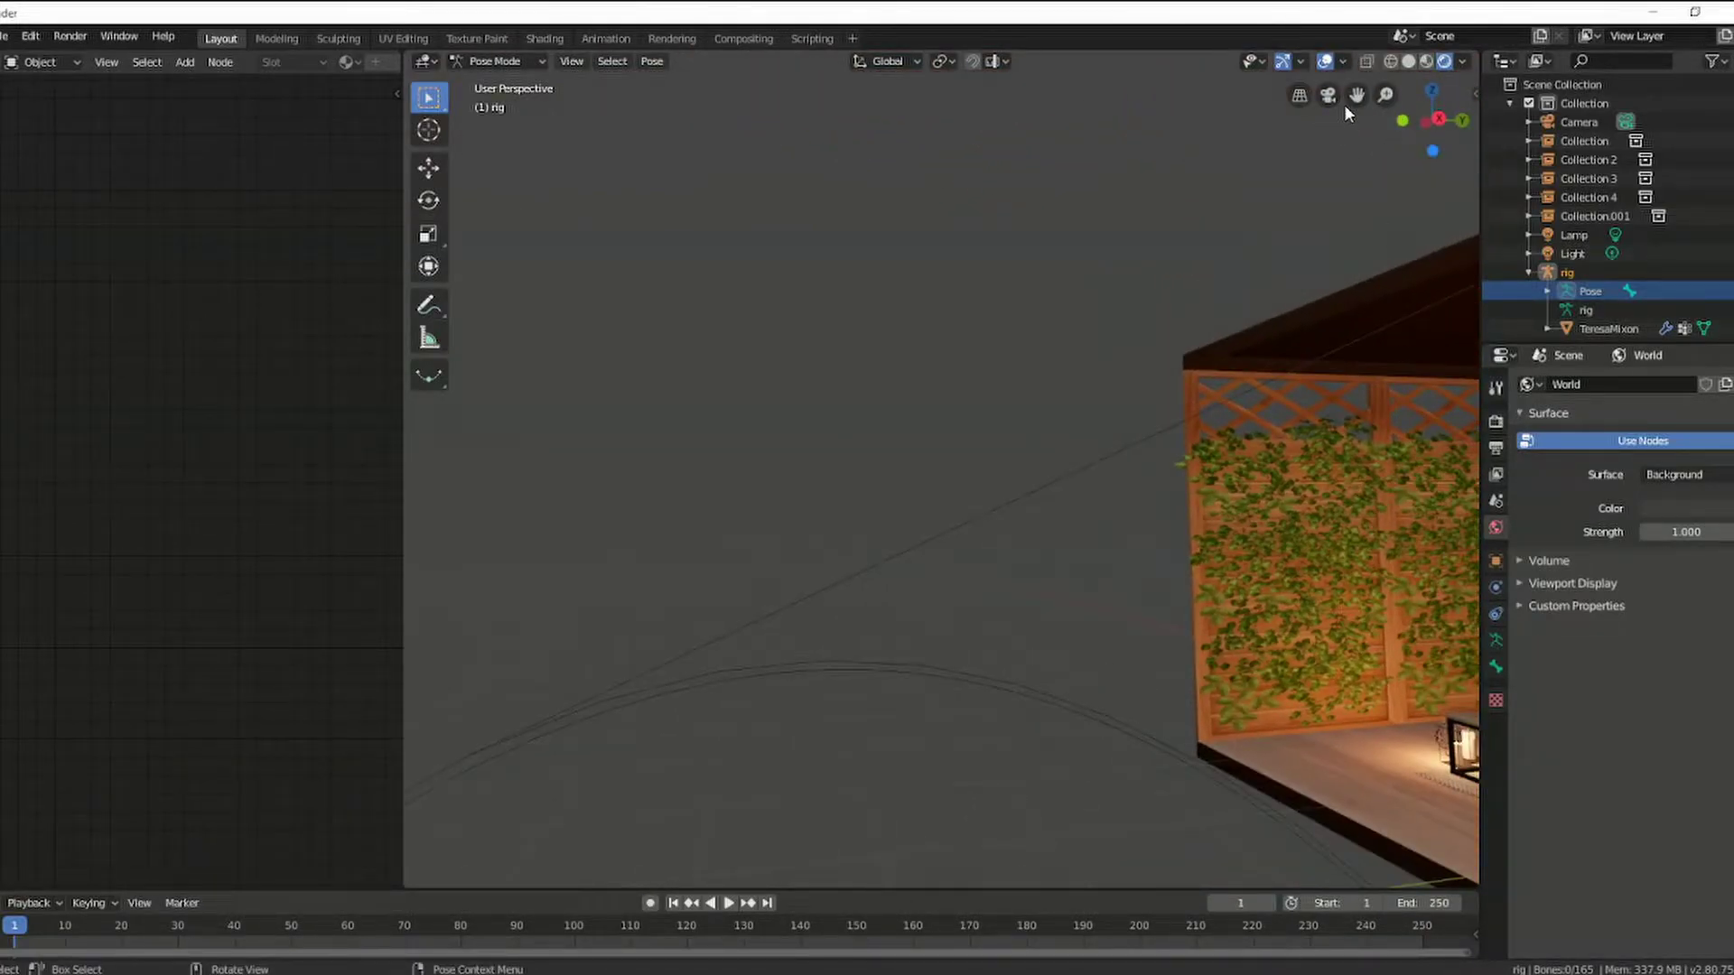
Step: Bring the sofa and character into view and close in on her face
drag(1357, 95, 1081, 100)
drag(1356, 95, 1265, 271)
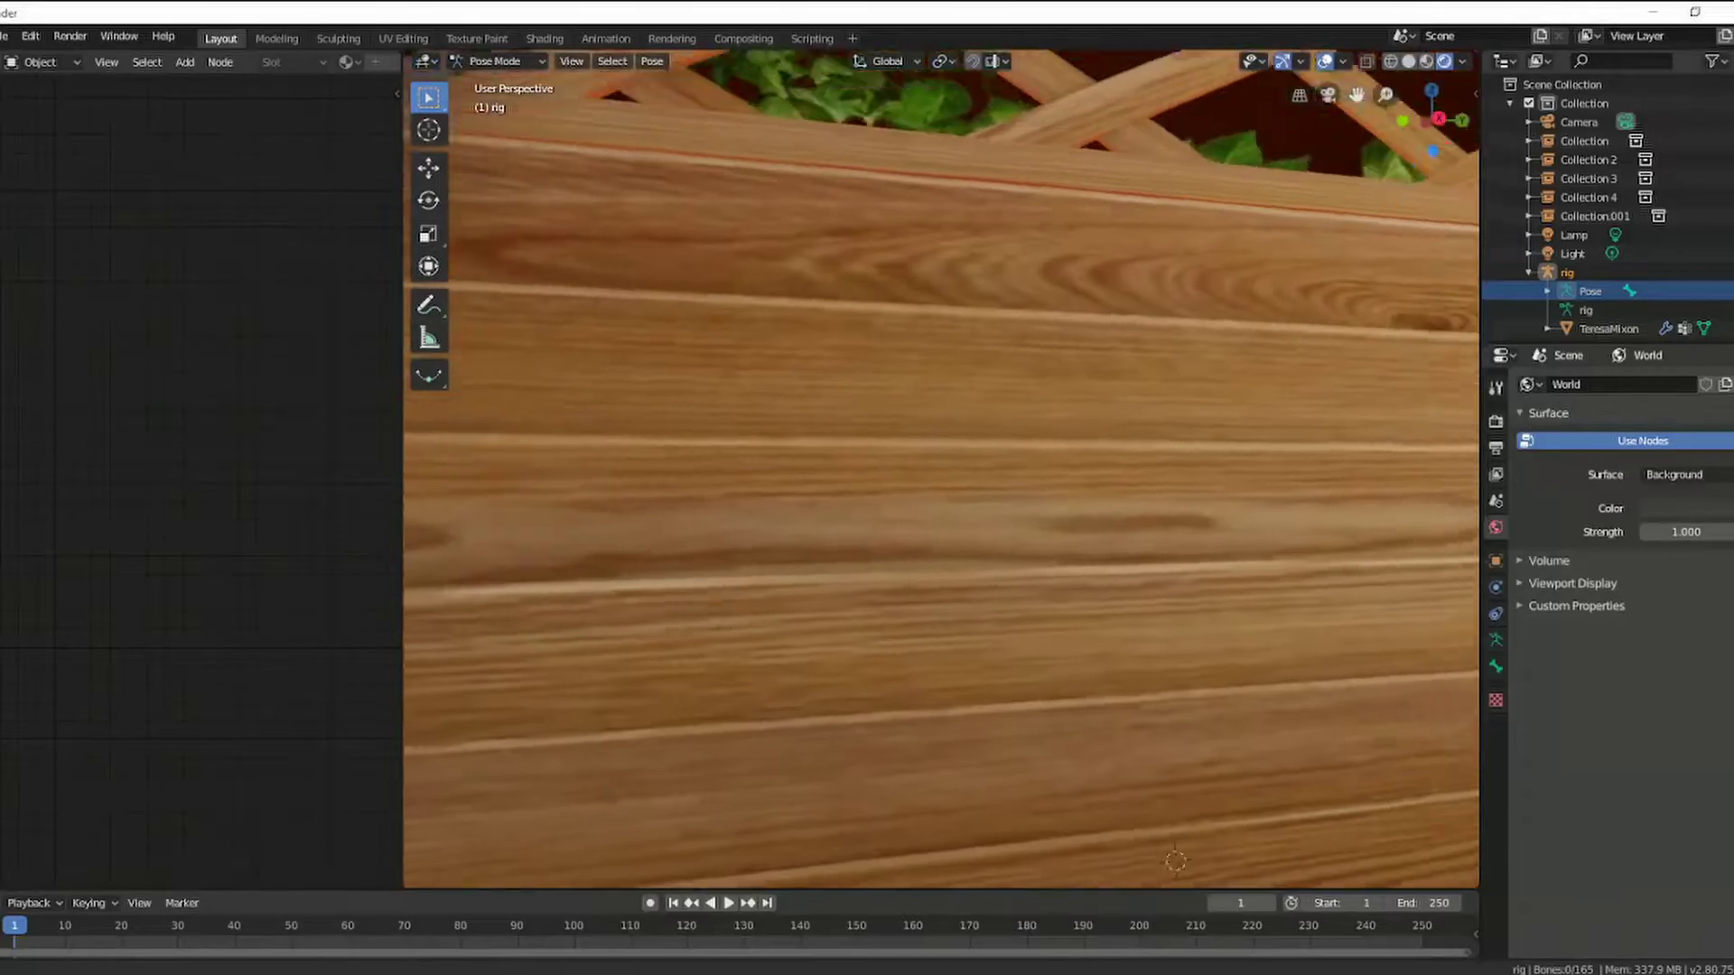
middle_drag(1246, 533, 1313, 513)
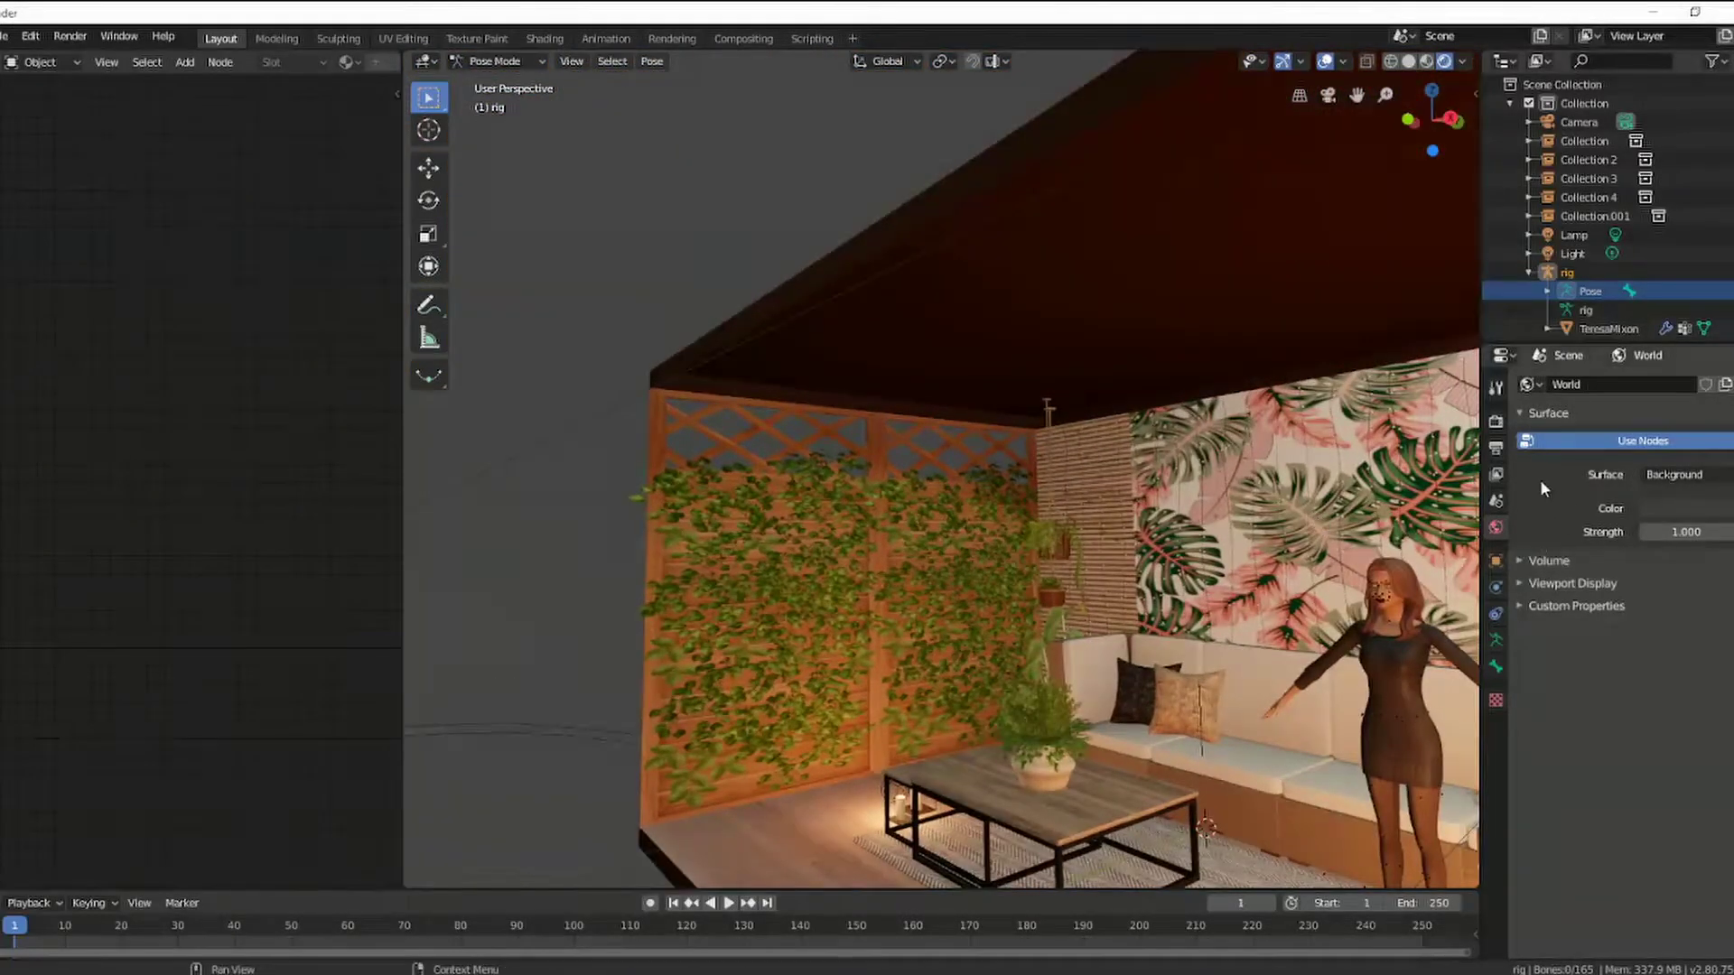
scroll(1320, 582, up, 3)
drag(1357, 95, 1129, 104)
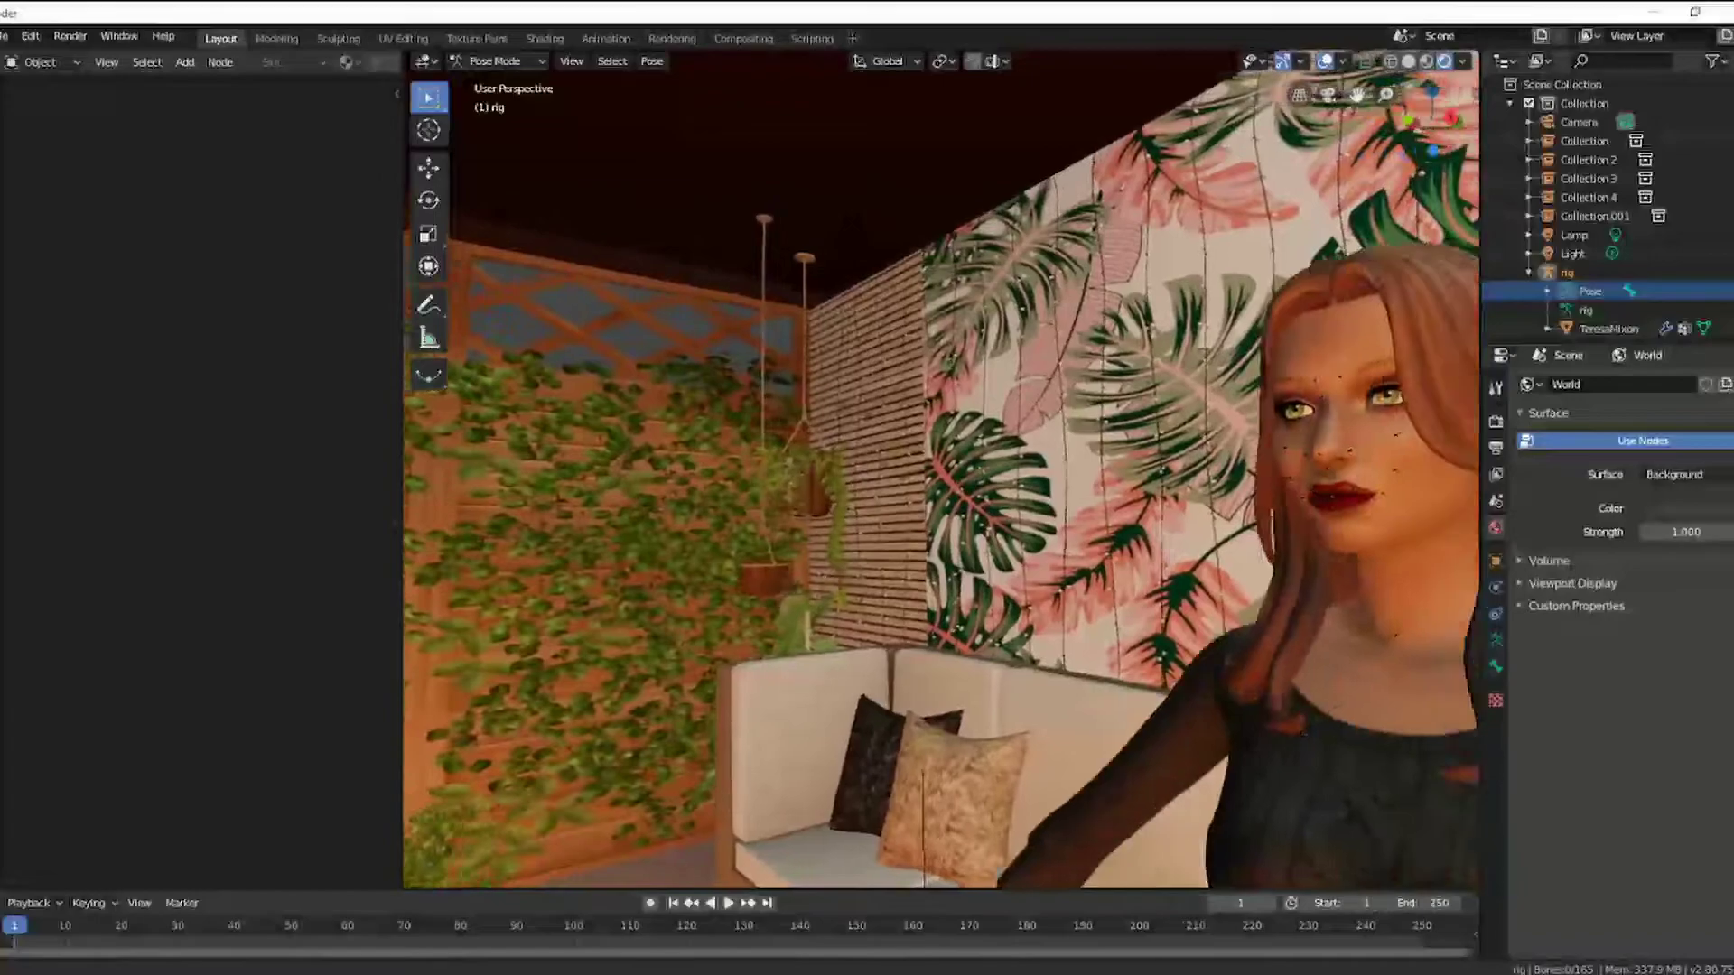
drag(1356, 95, 1294, 178)
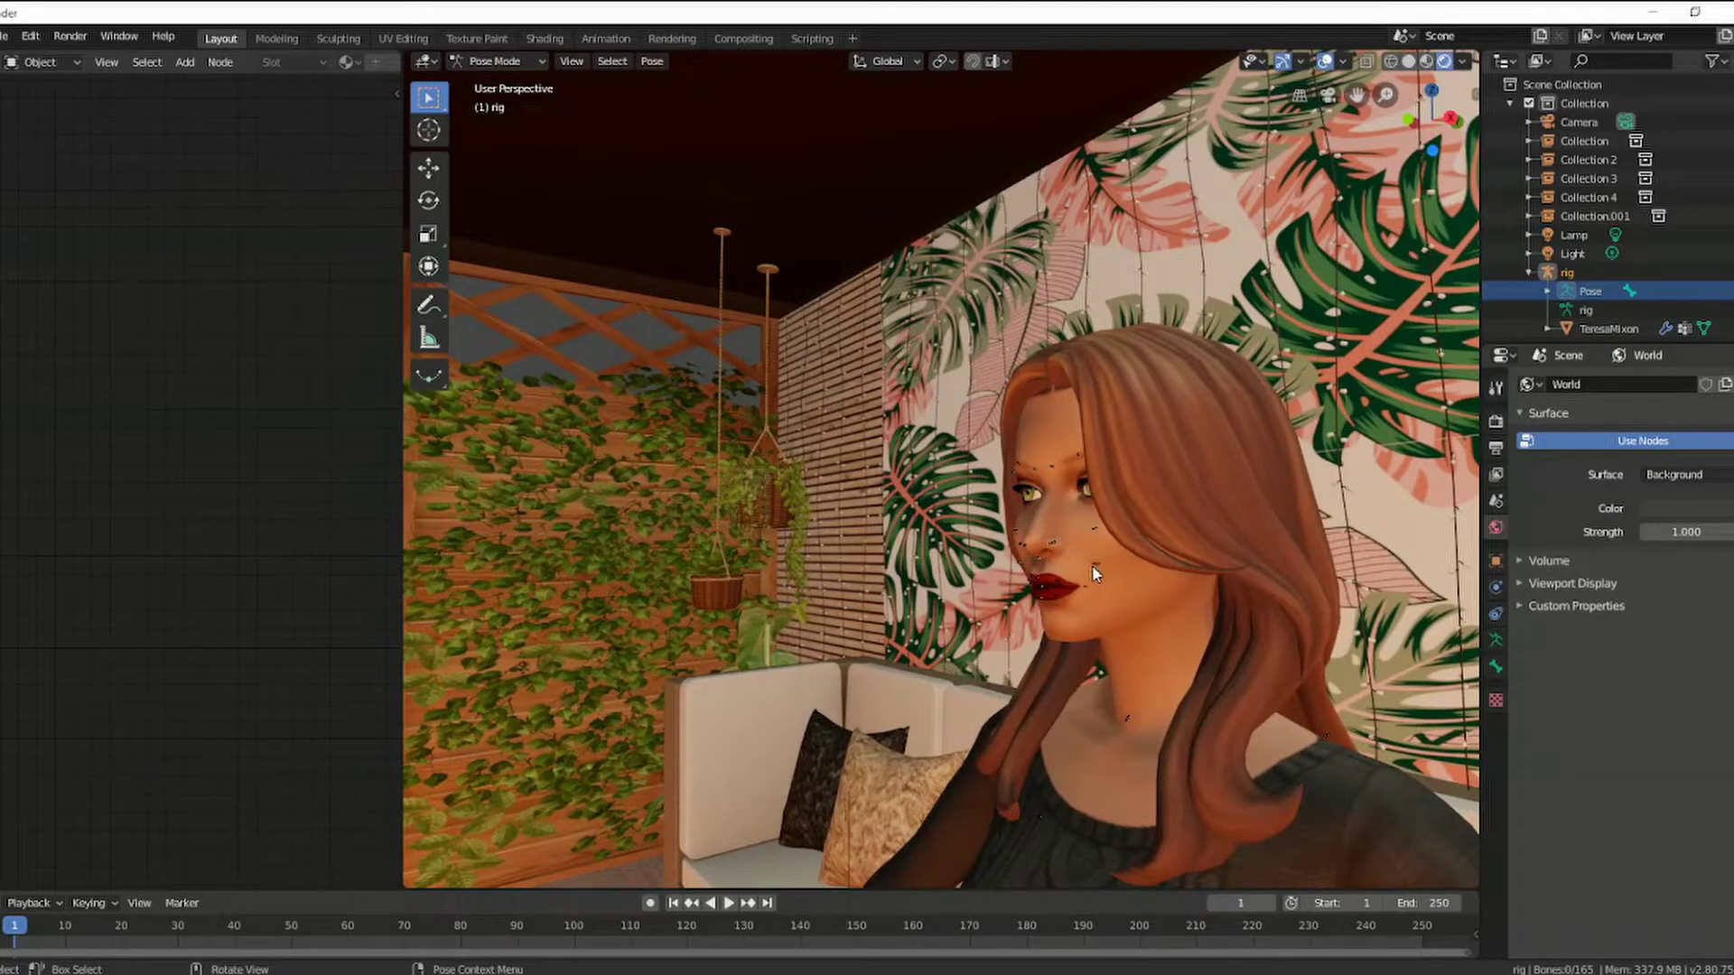
Step: Insert a location, rotation and scale keyframe on the left cheek bone b_L_Cheek
click(1094, 565)
right_click(1096, 561)
click(1109, 578)
click(1098, 571)
right_click(1097, 571)
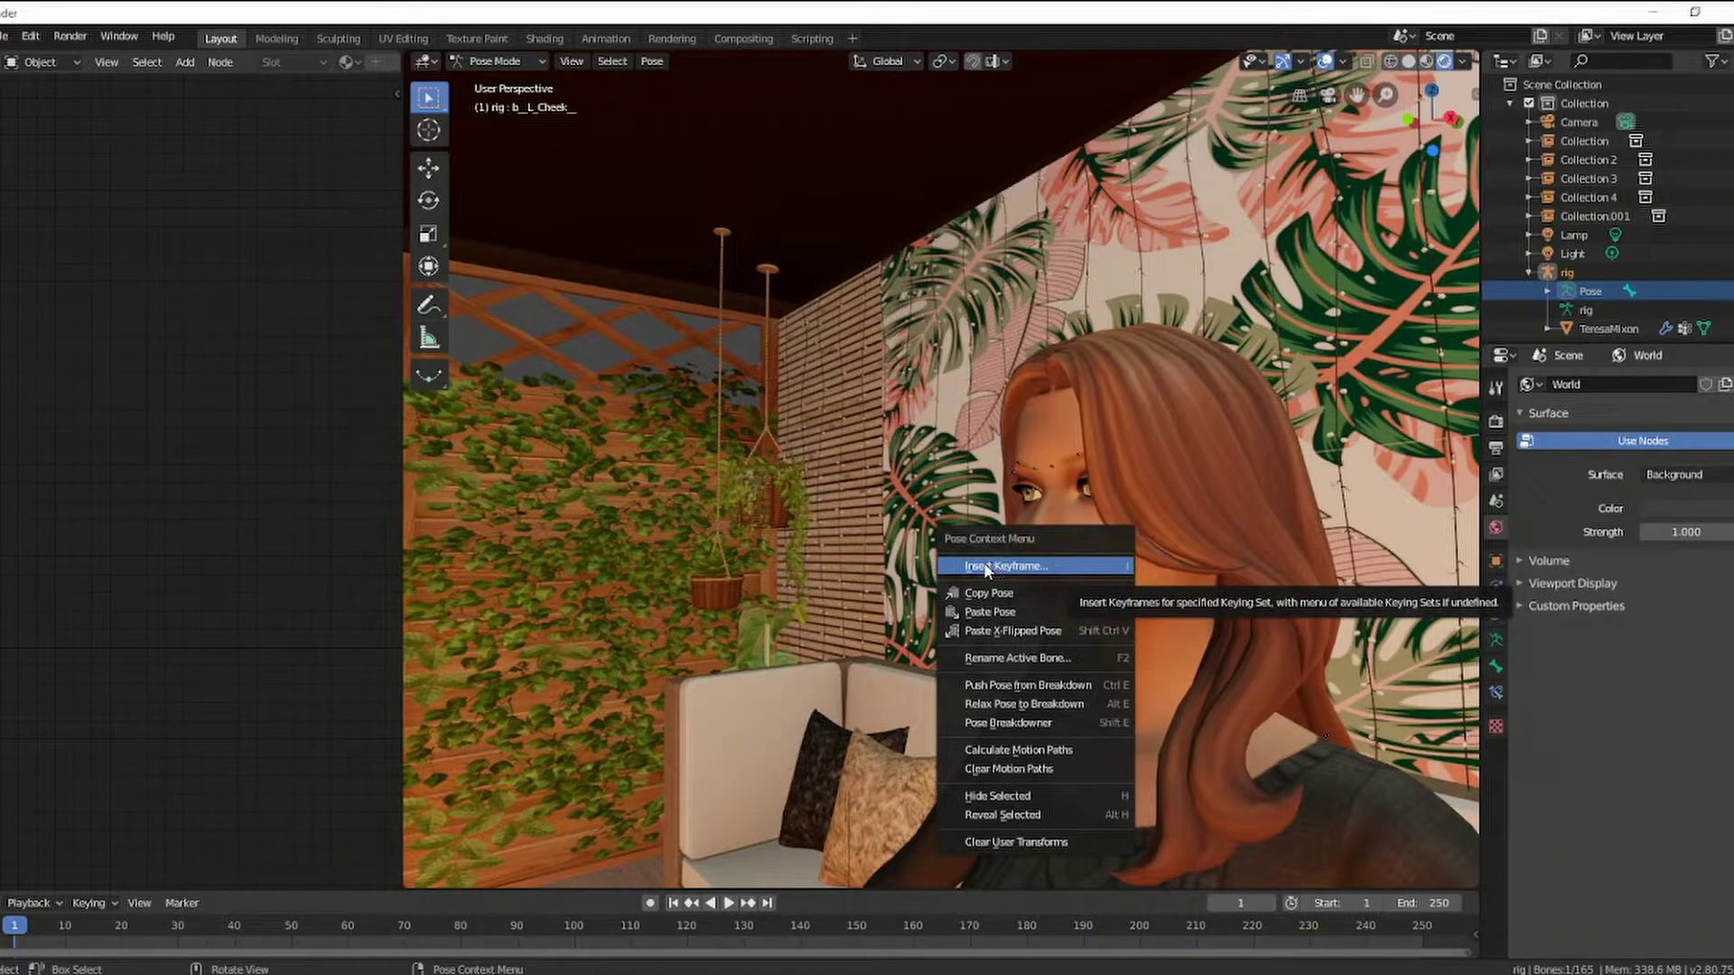
click(1027, 569)
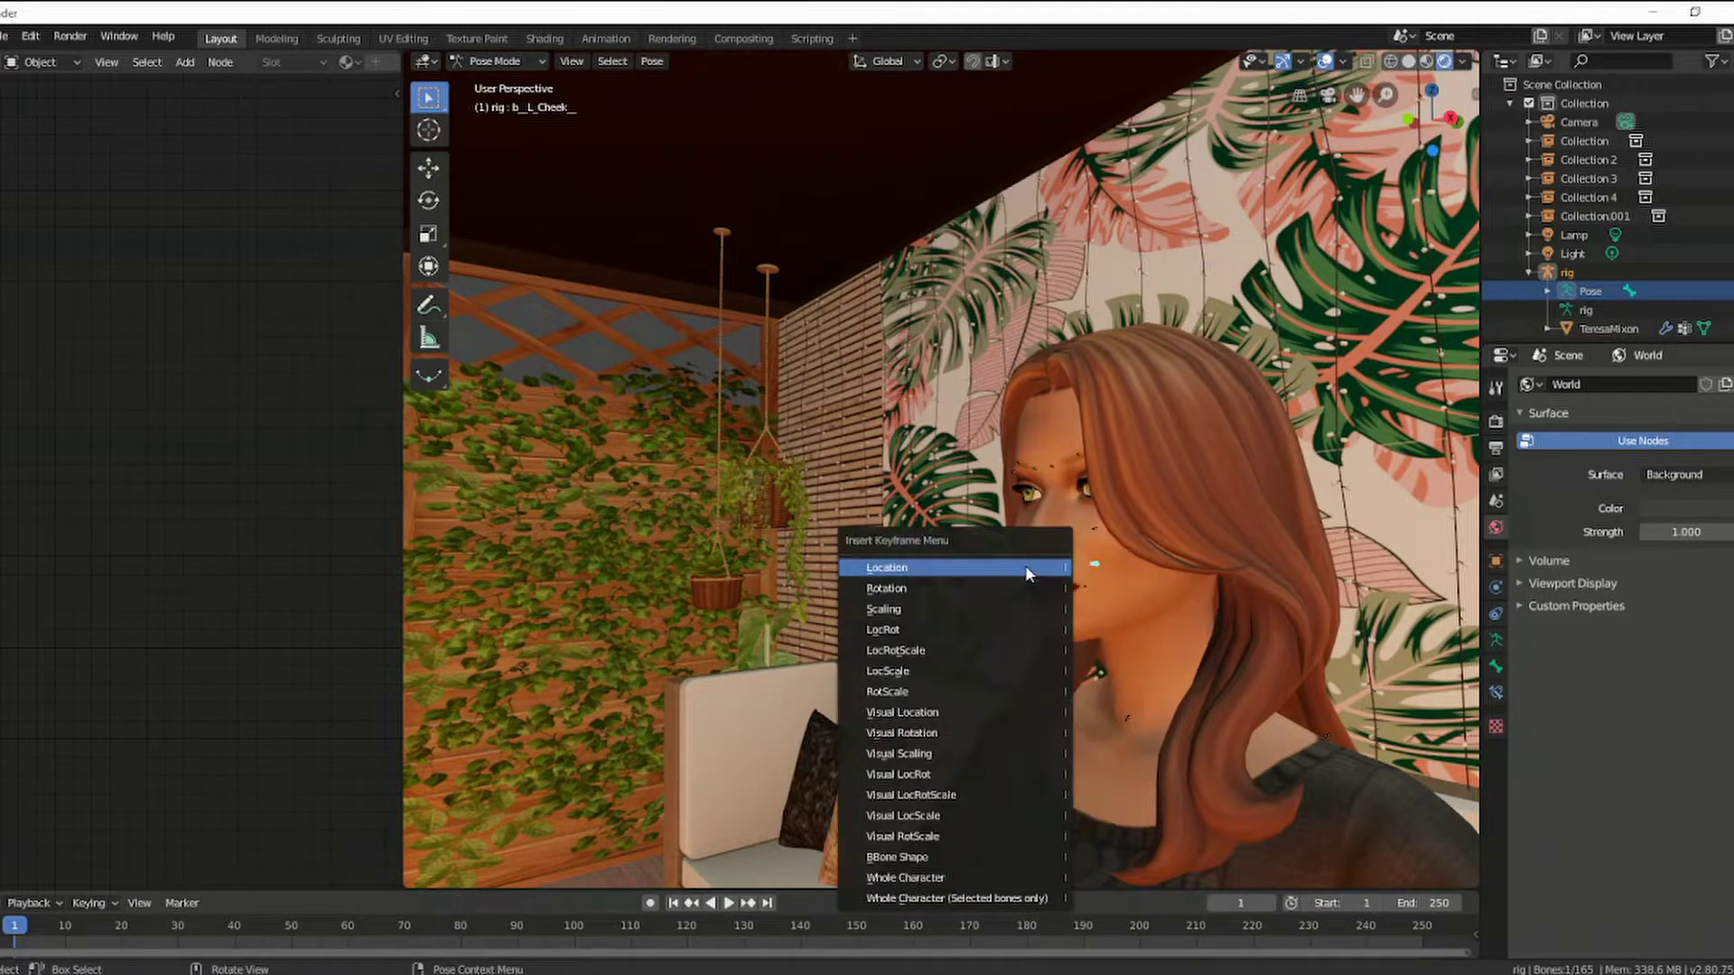
click(930, 650)
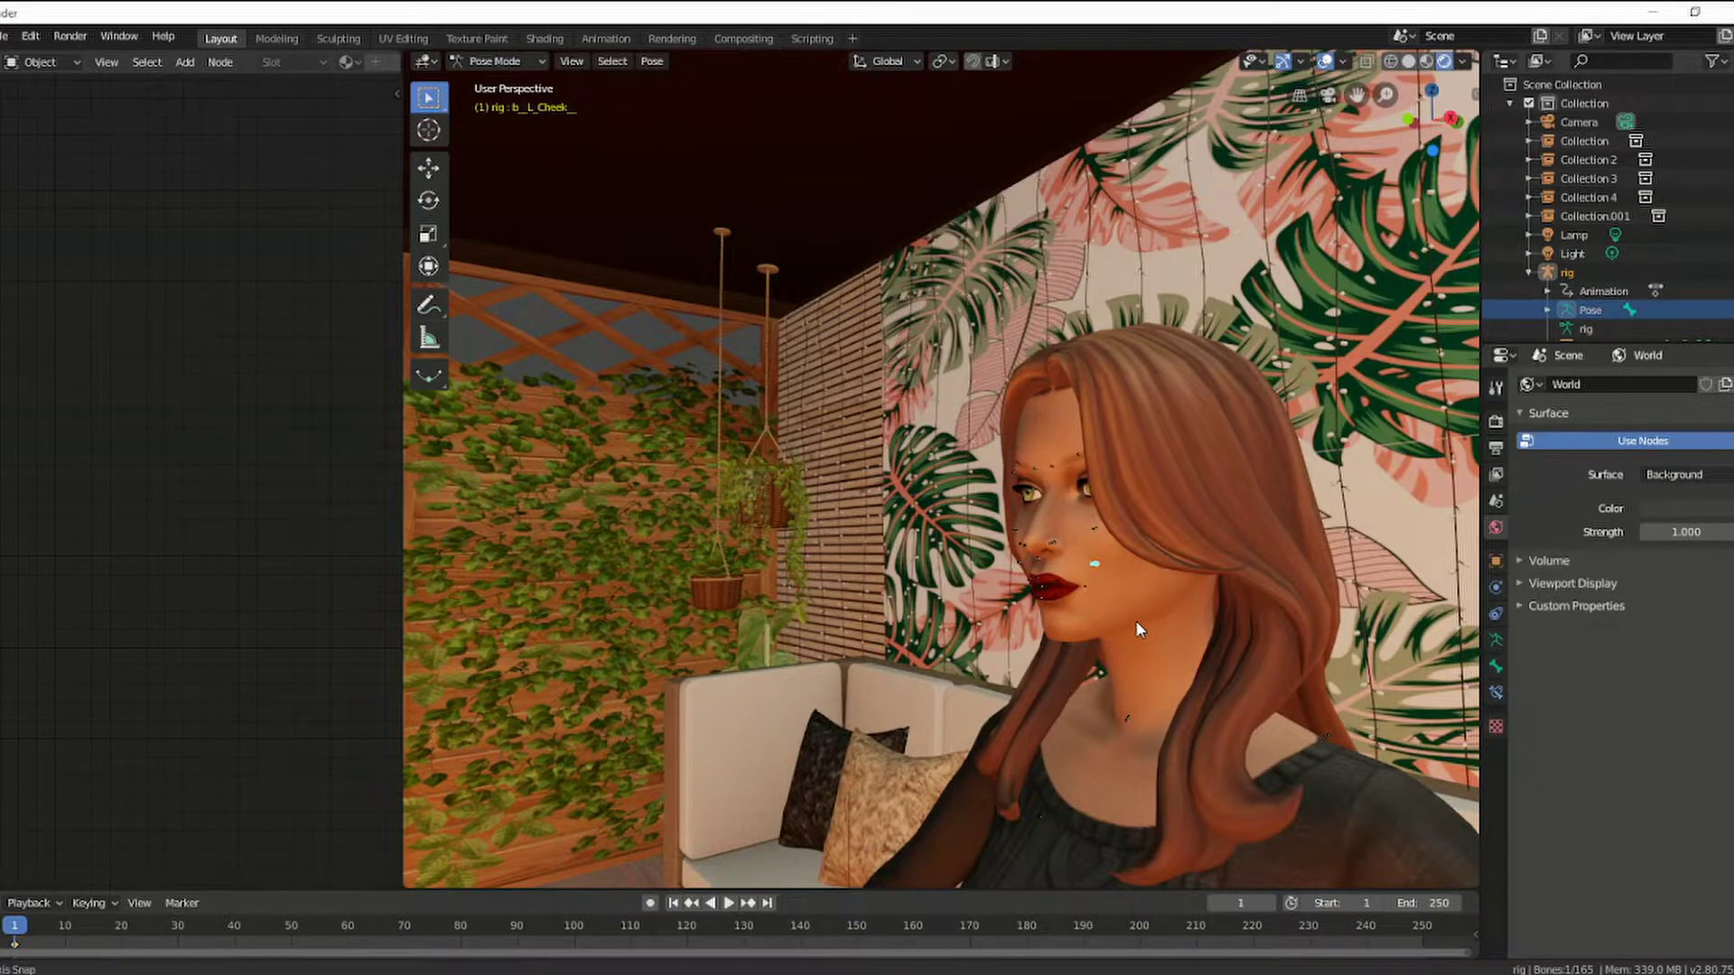
Step: Return to a level front view of the room and widen the side editor
middle_drag(1135, 621, 1260, 587)
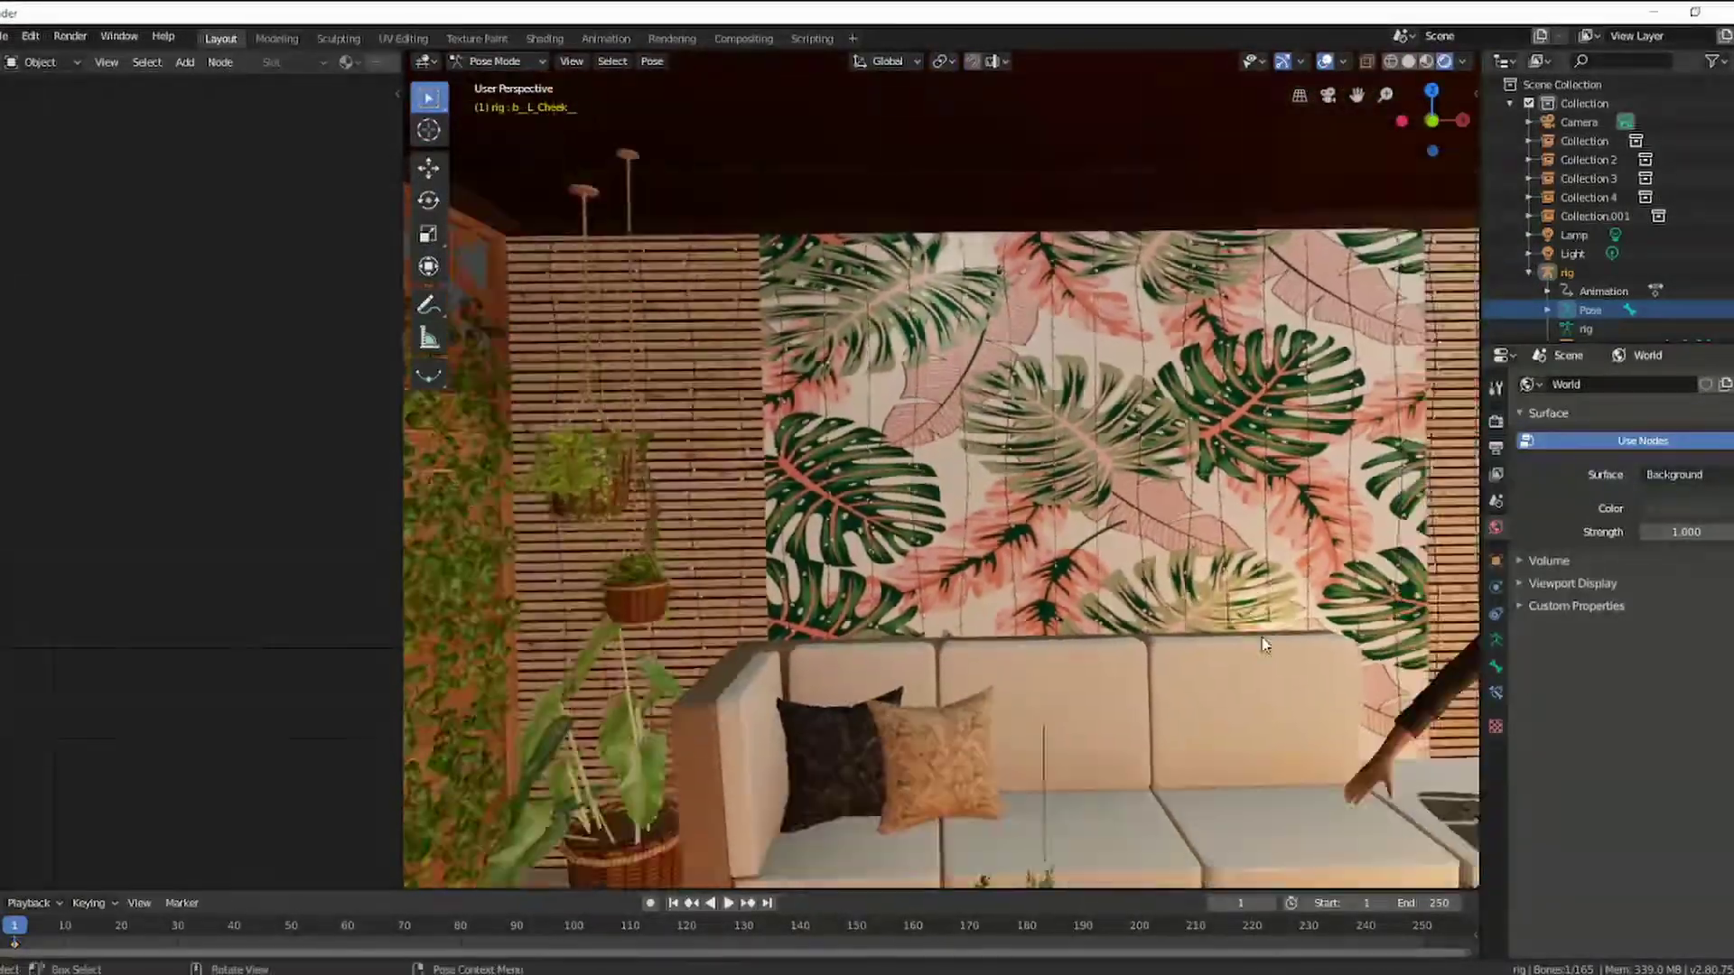
mouse_move(1260, 587)
middle_down()
mouse_move(1226, 636)
mouse_move(1190, 639)
middle_up()
scroll(1223, 632, down, 3)
scroll(1219, 626, down, 2)
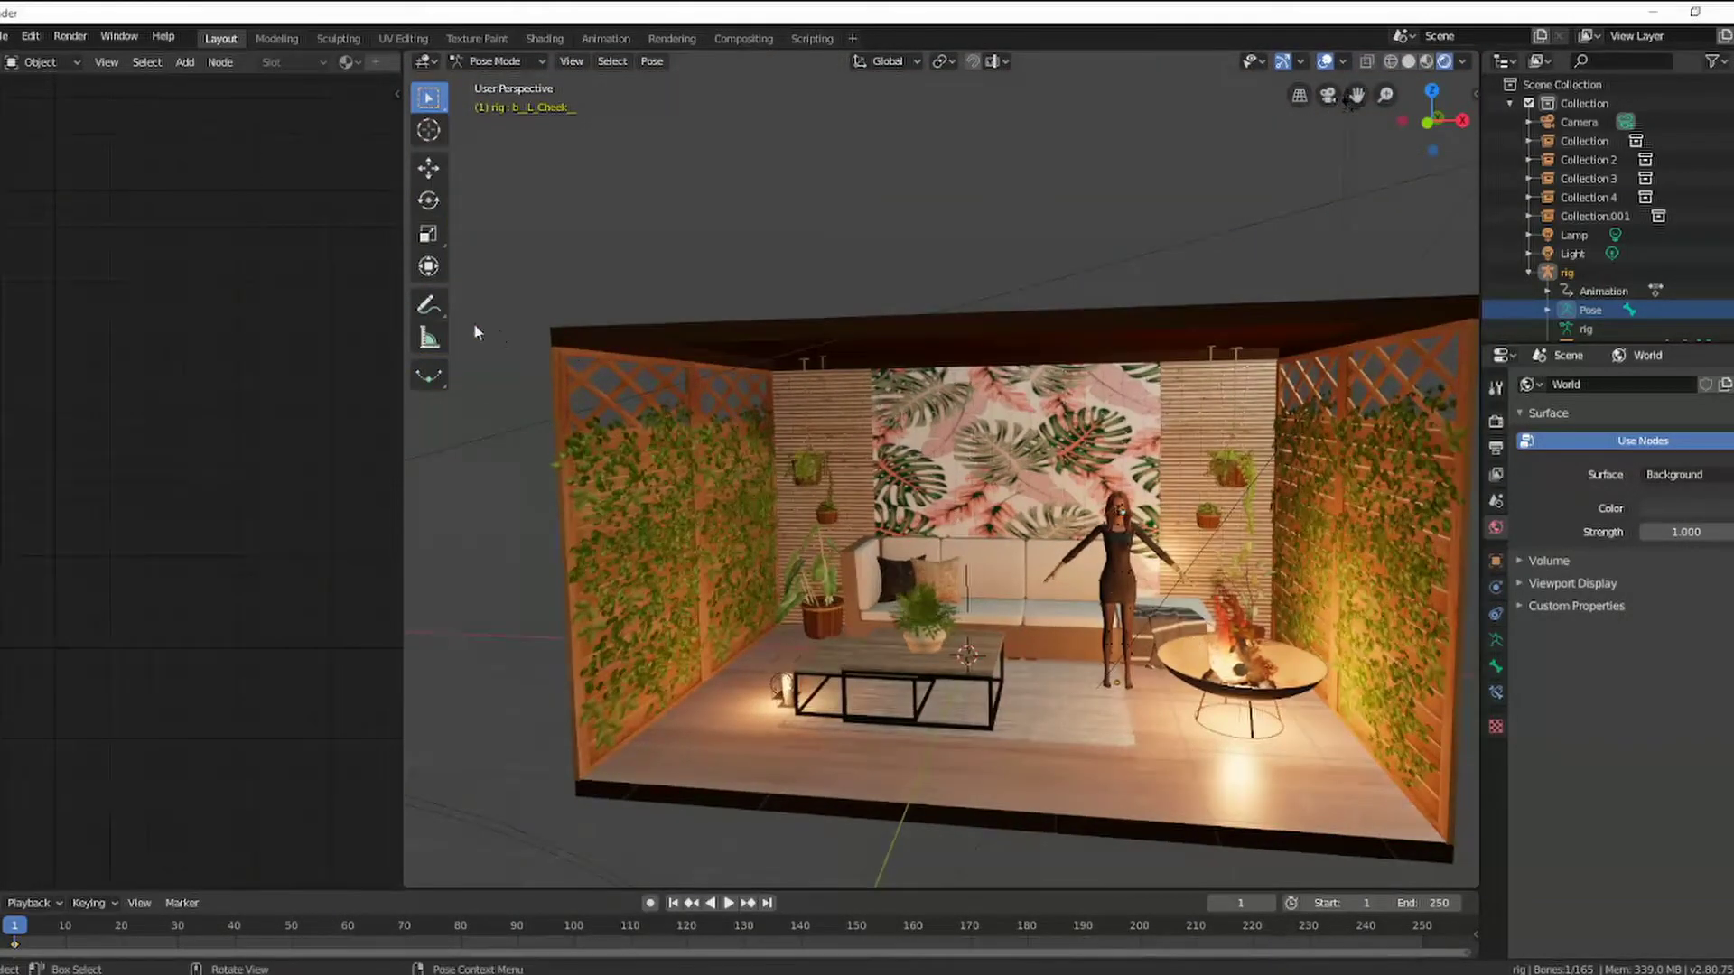
mouse_move(397, 274)
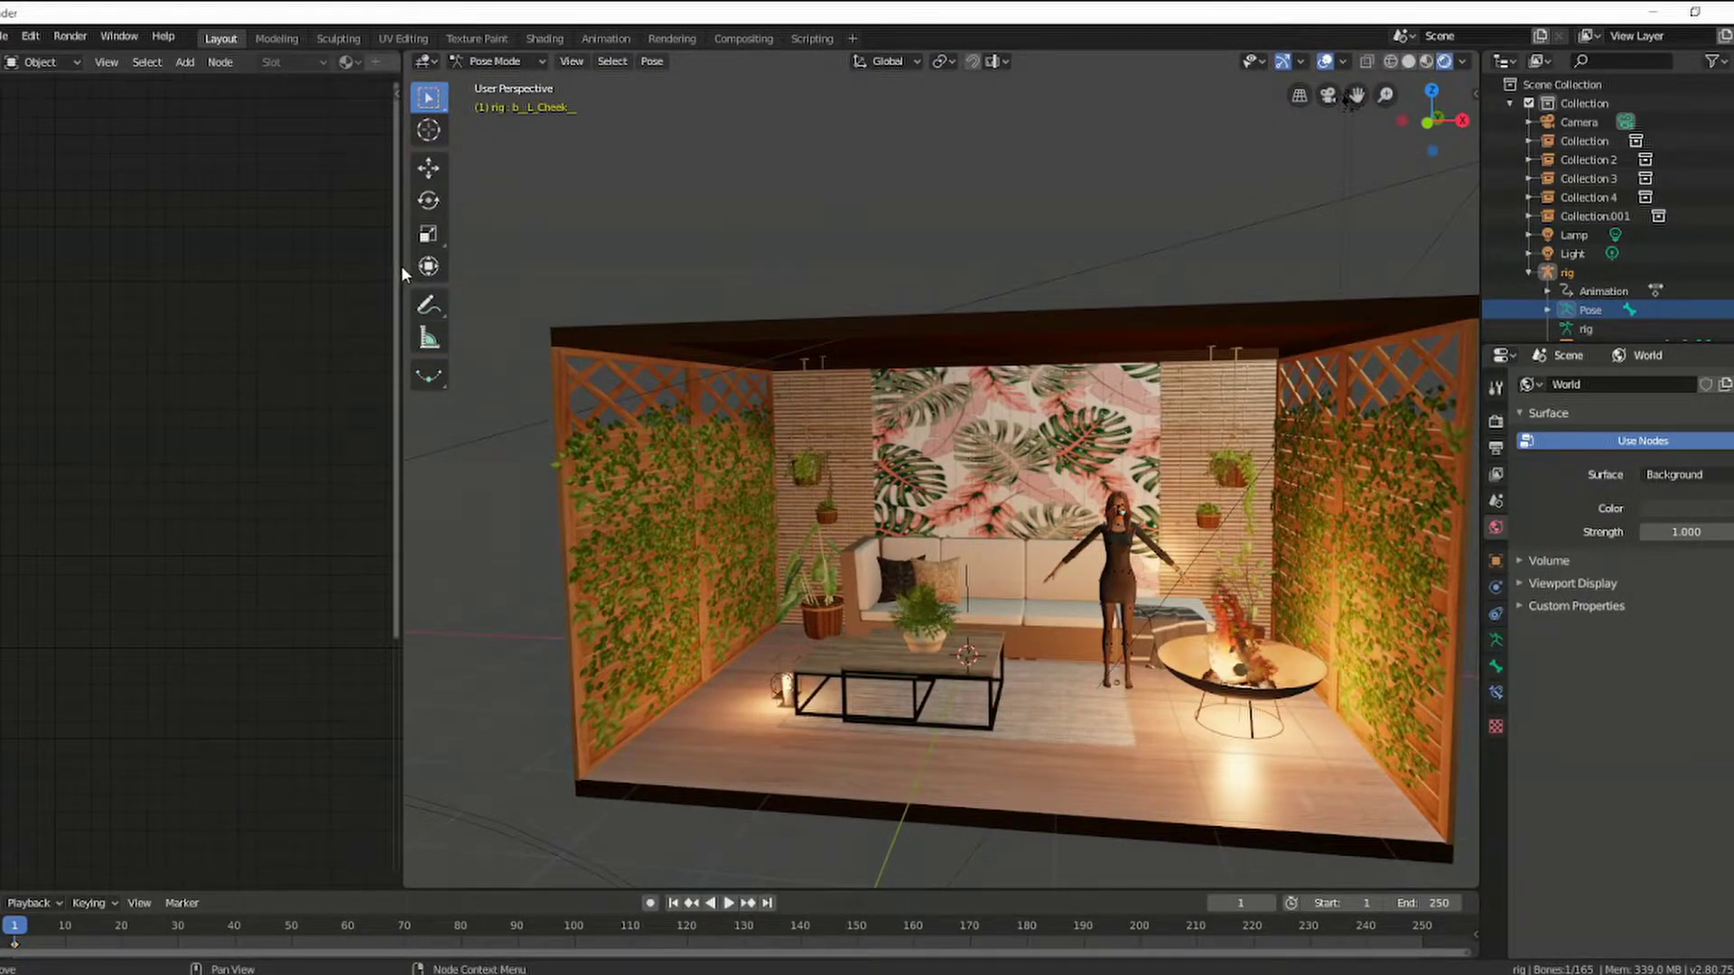
drag(403, 273, 741, 277)
Step: Switch the side editor to Nonlinear Animation, push down the rig's action, and delete that strip
click(13, 61)
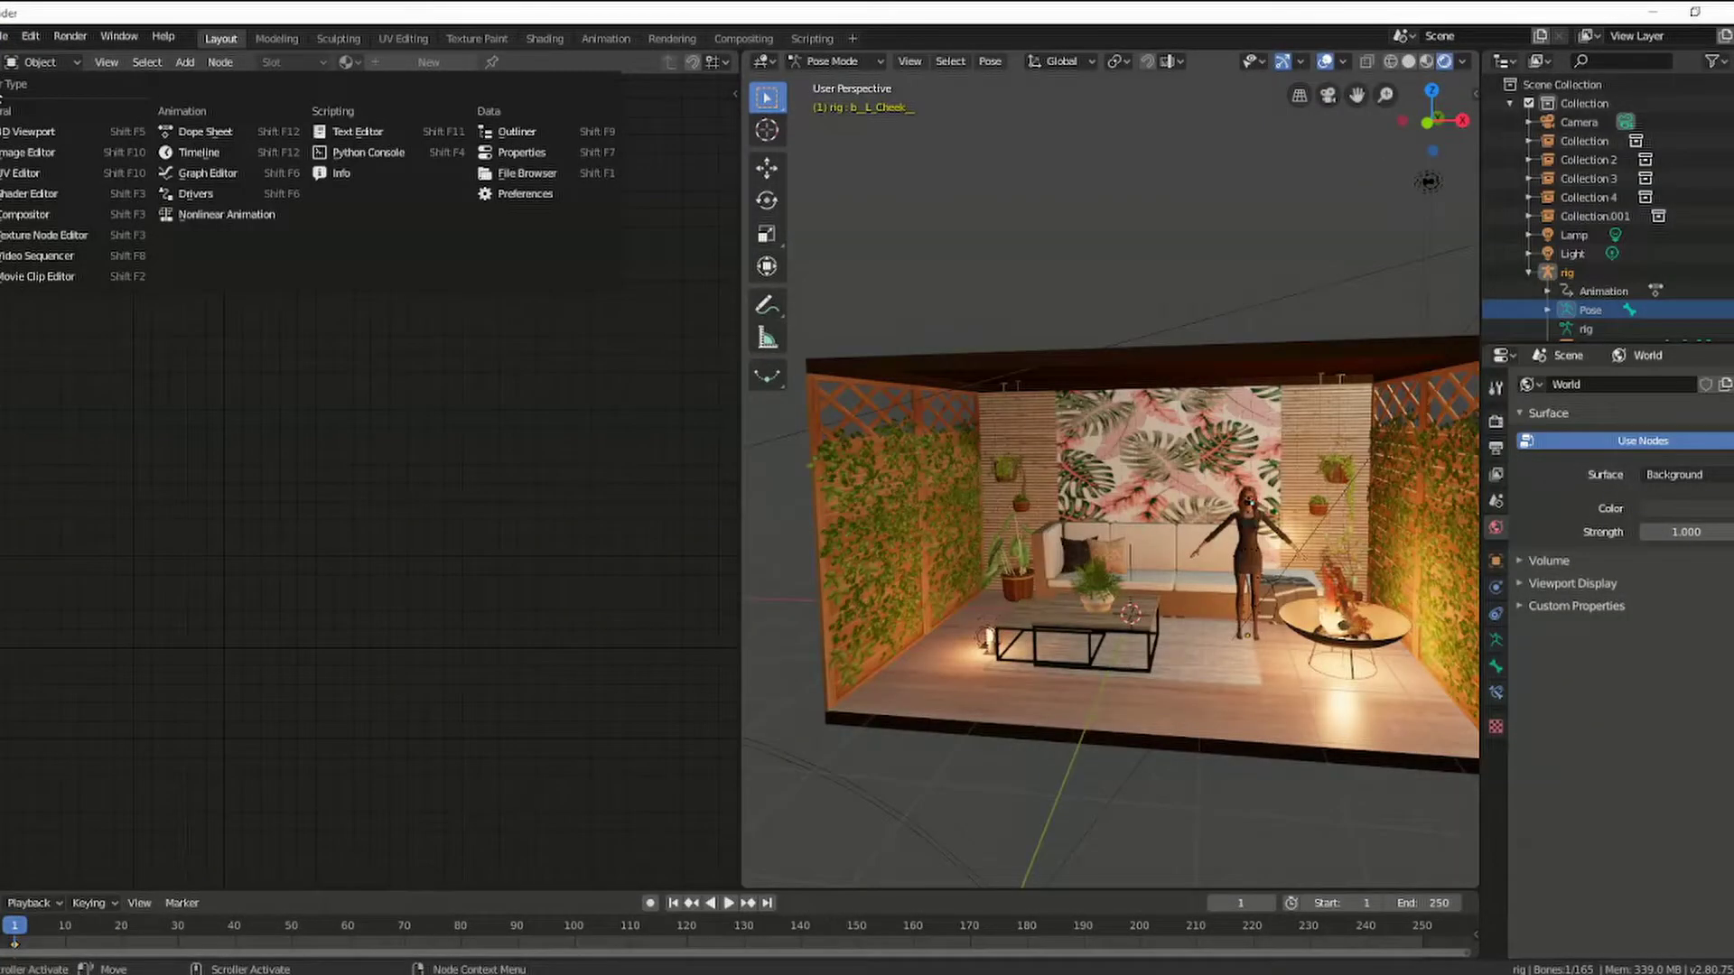
click(198, 214)
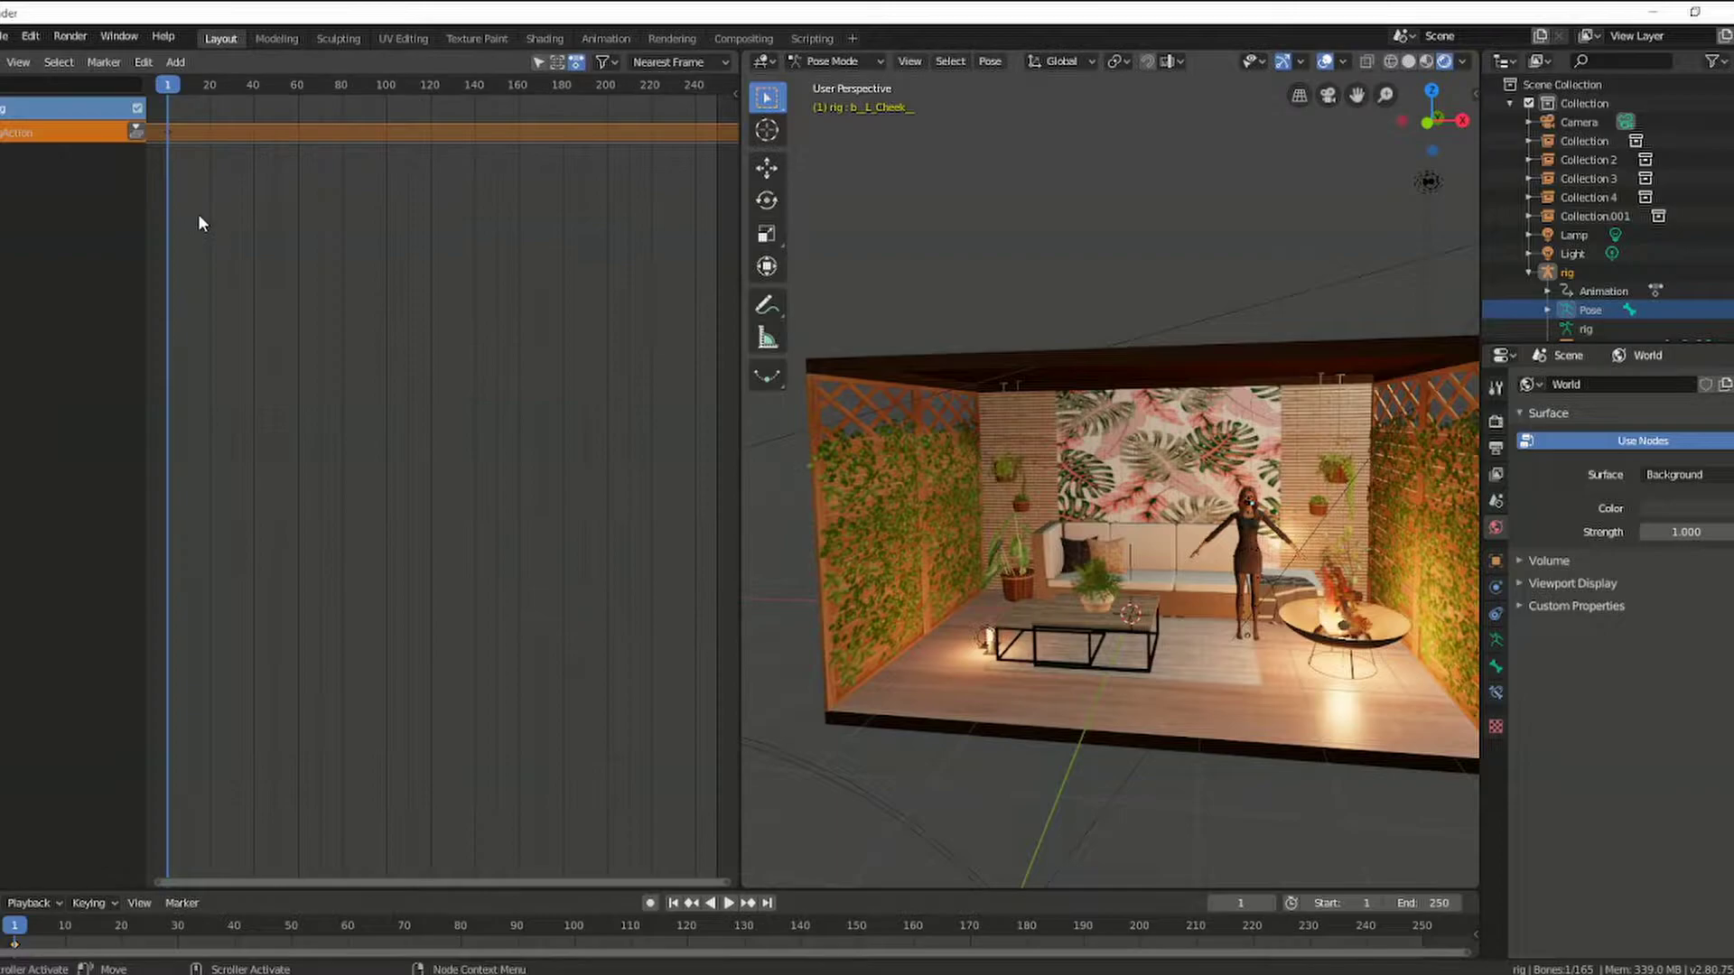
click(137, 132)
right_click(176, 154)
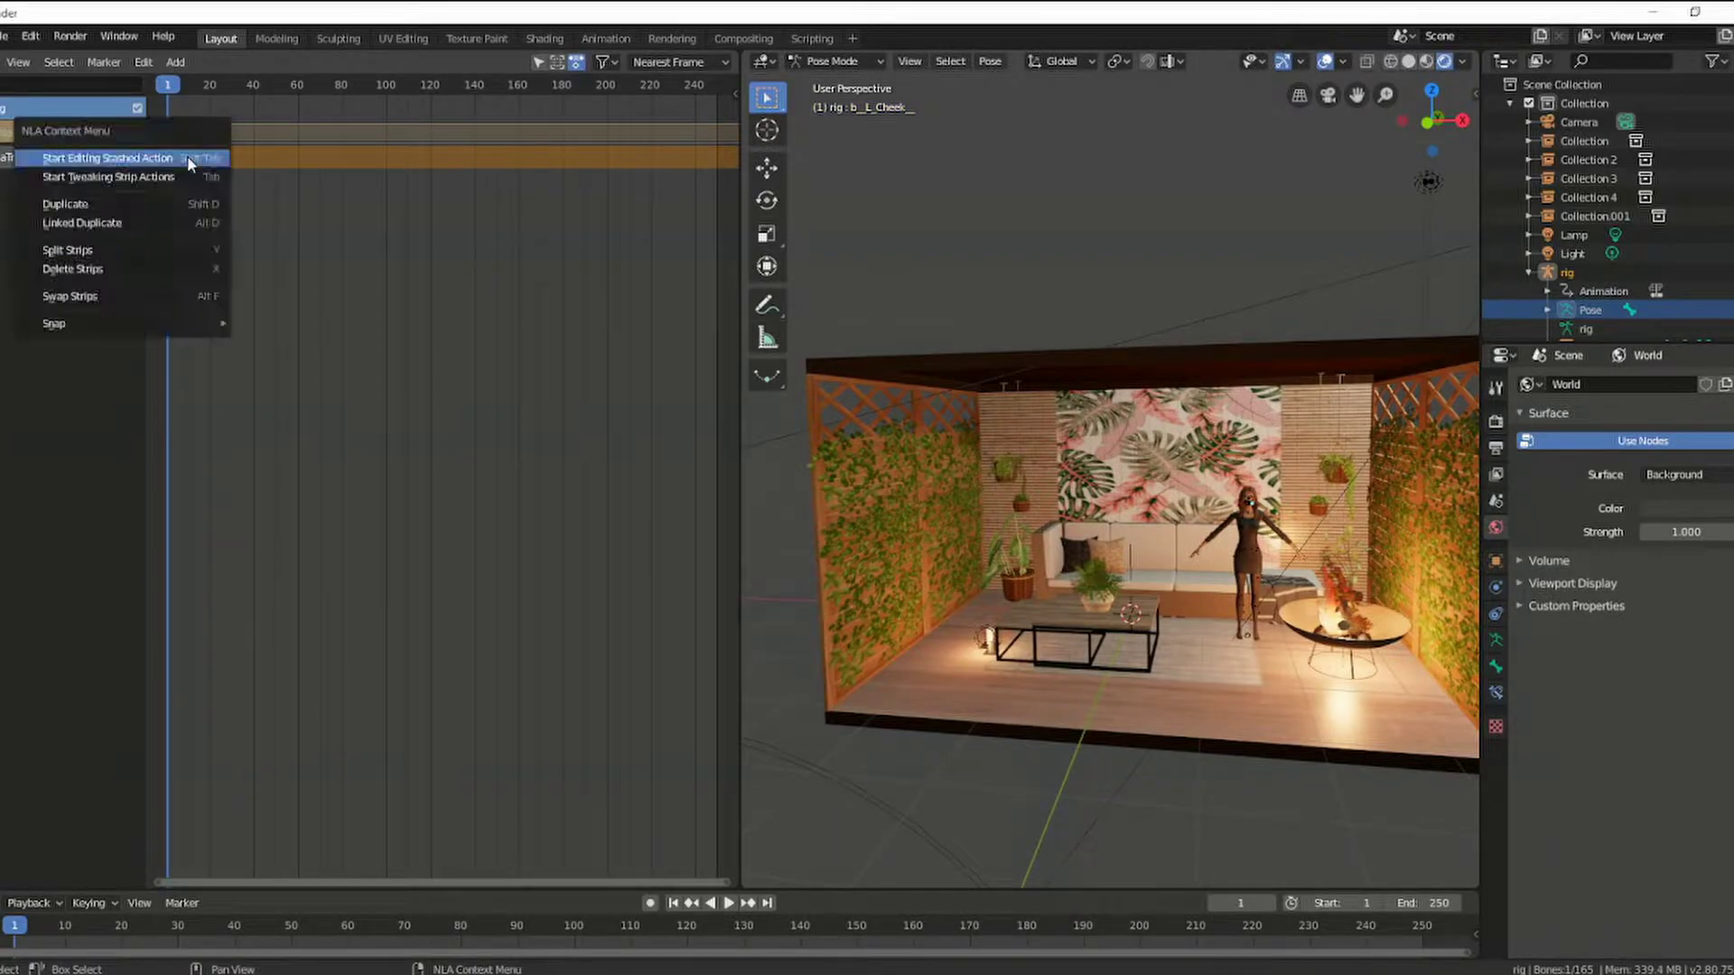
click(140, 266)
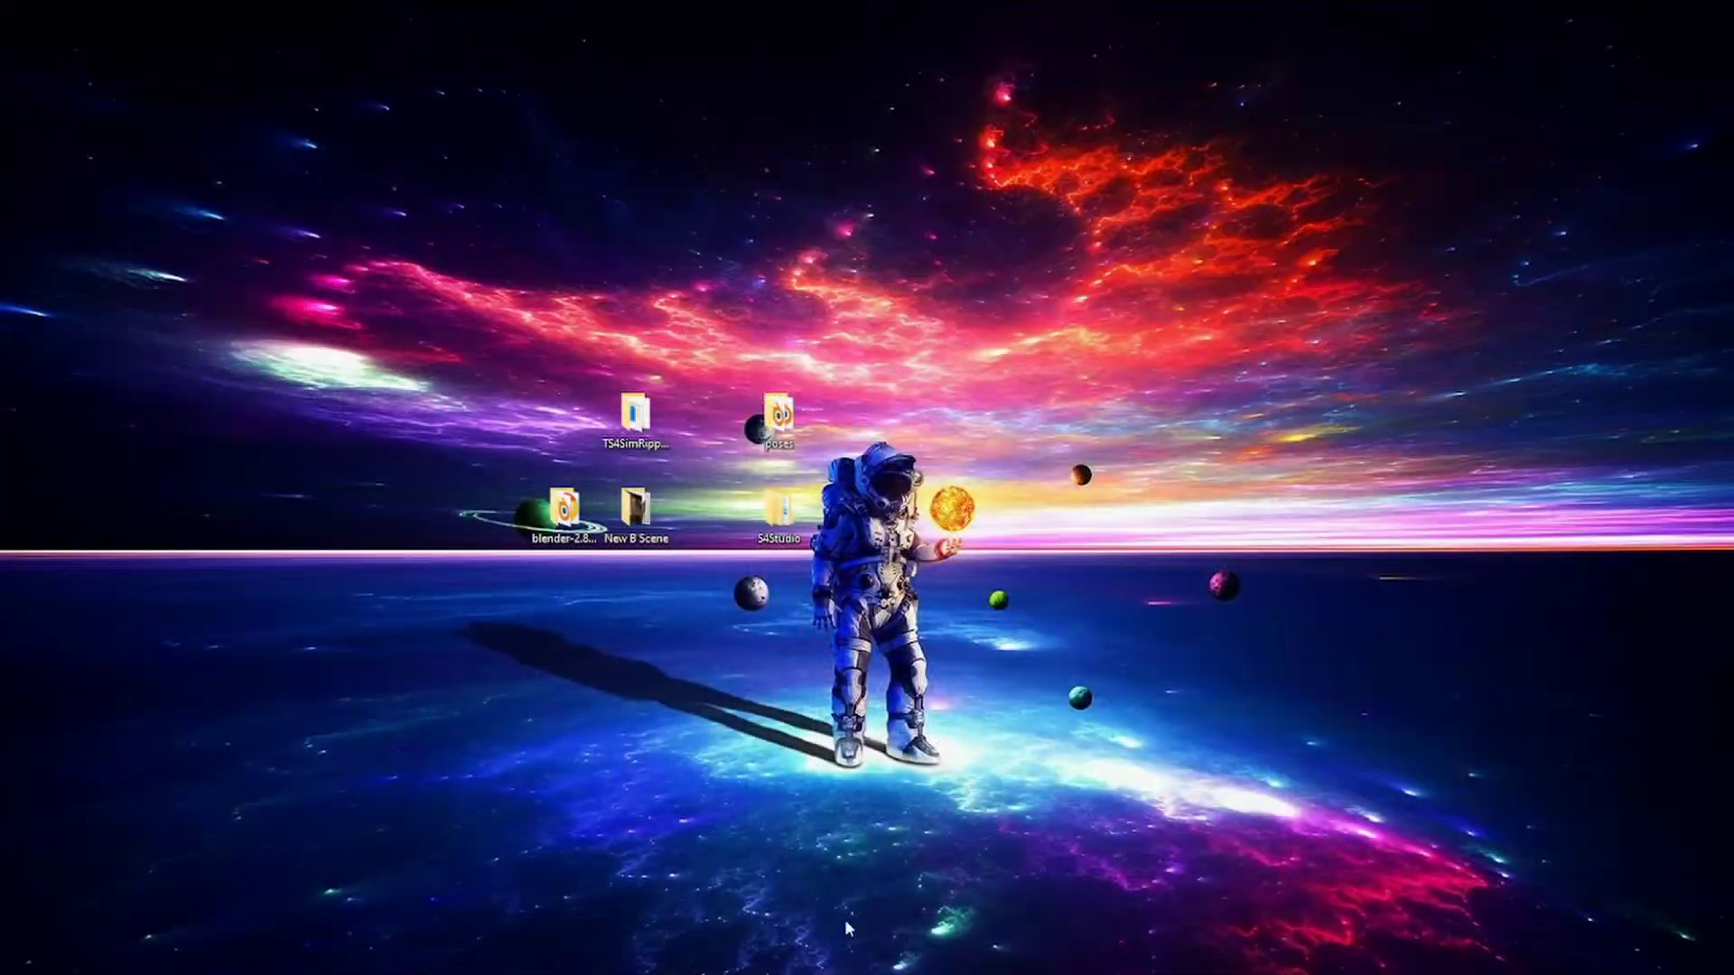
Step: Go into S4Studio > Sims4Studio_v3.1.6.3 (Wishes) and select the S4Studio application
double_click(792, 515)
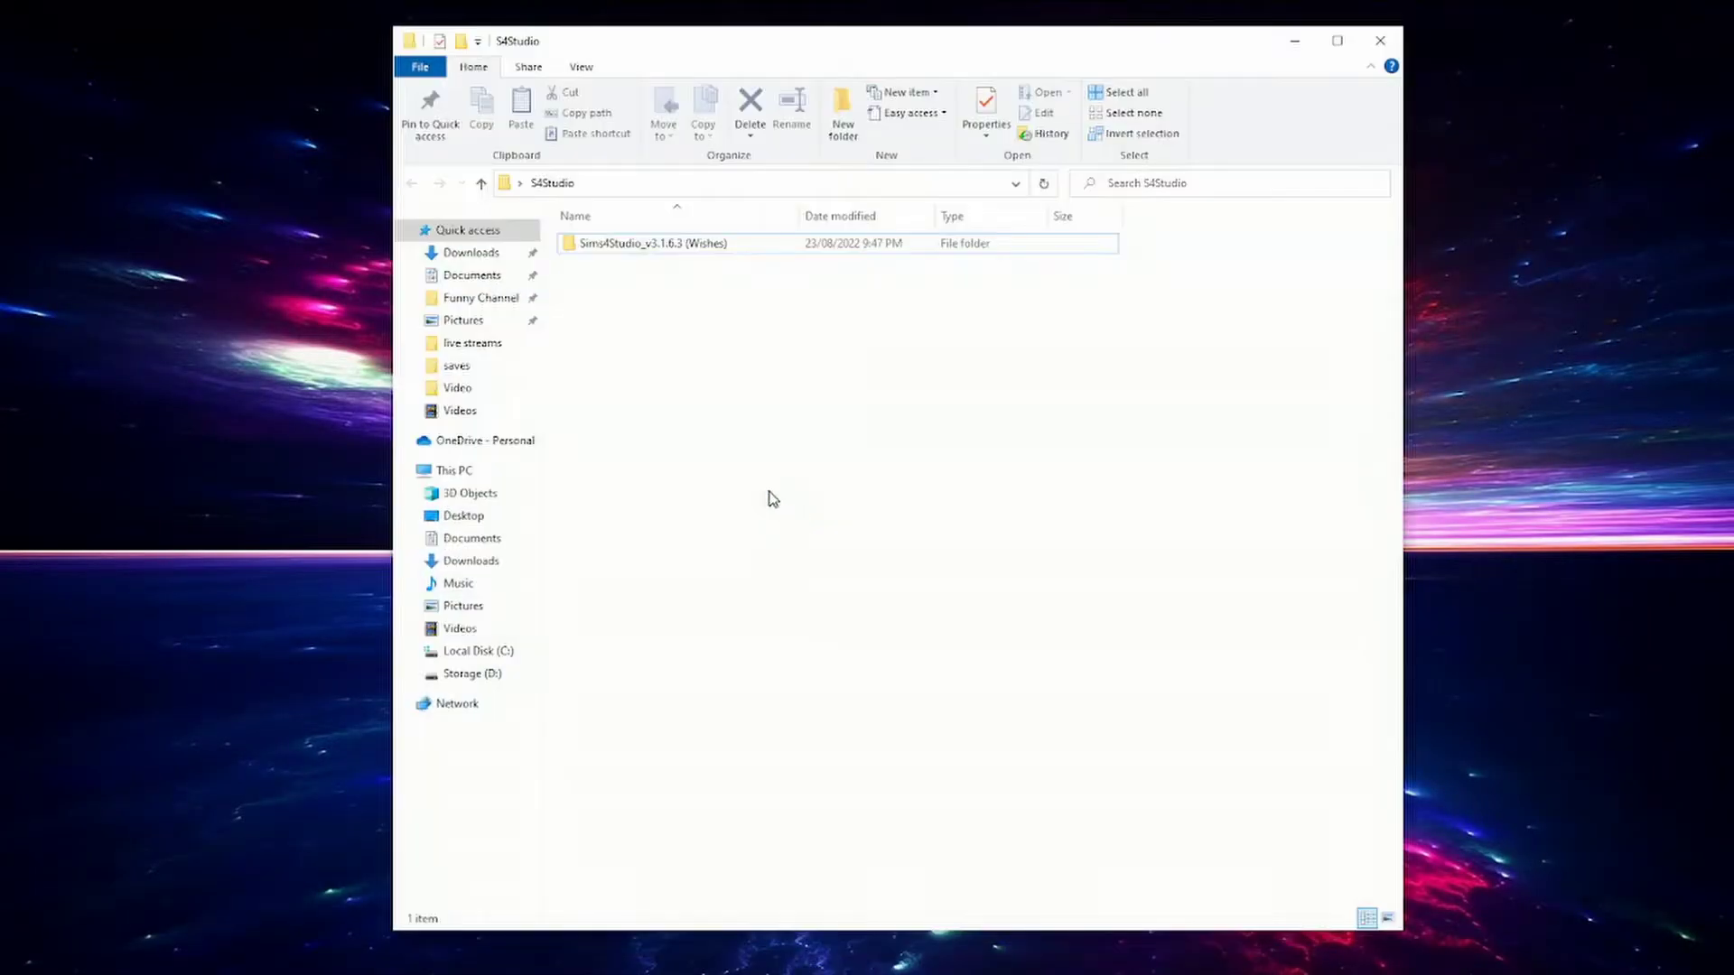
double_click(632, 244)
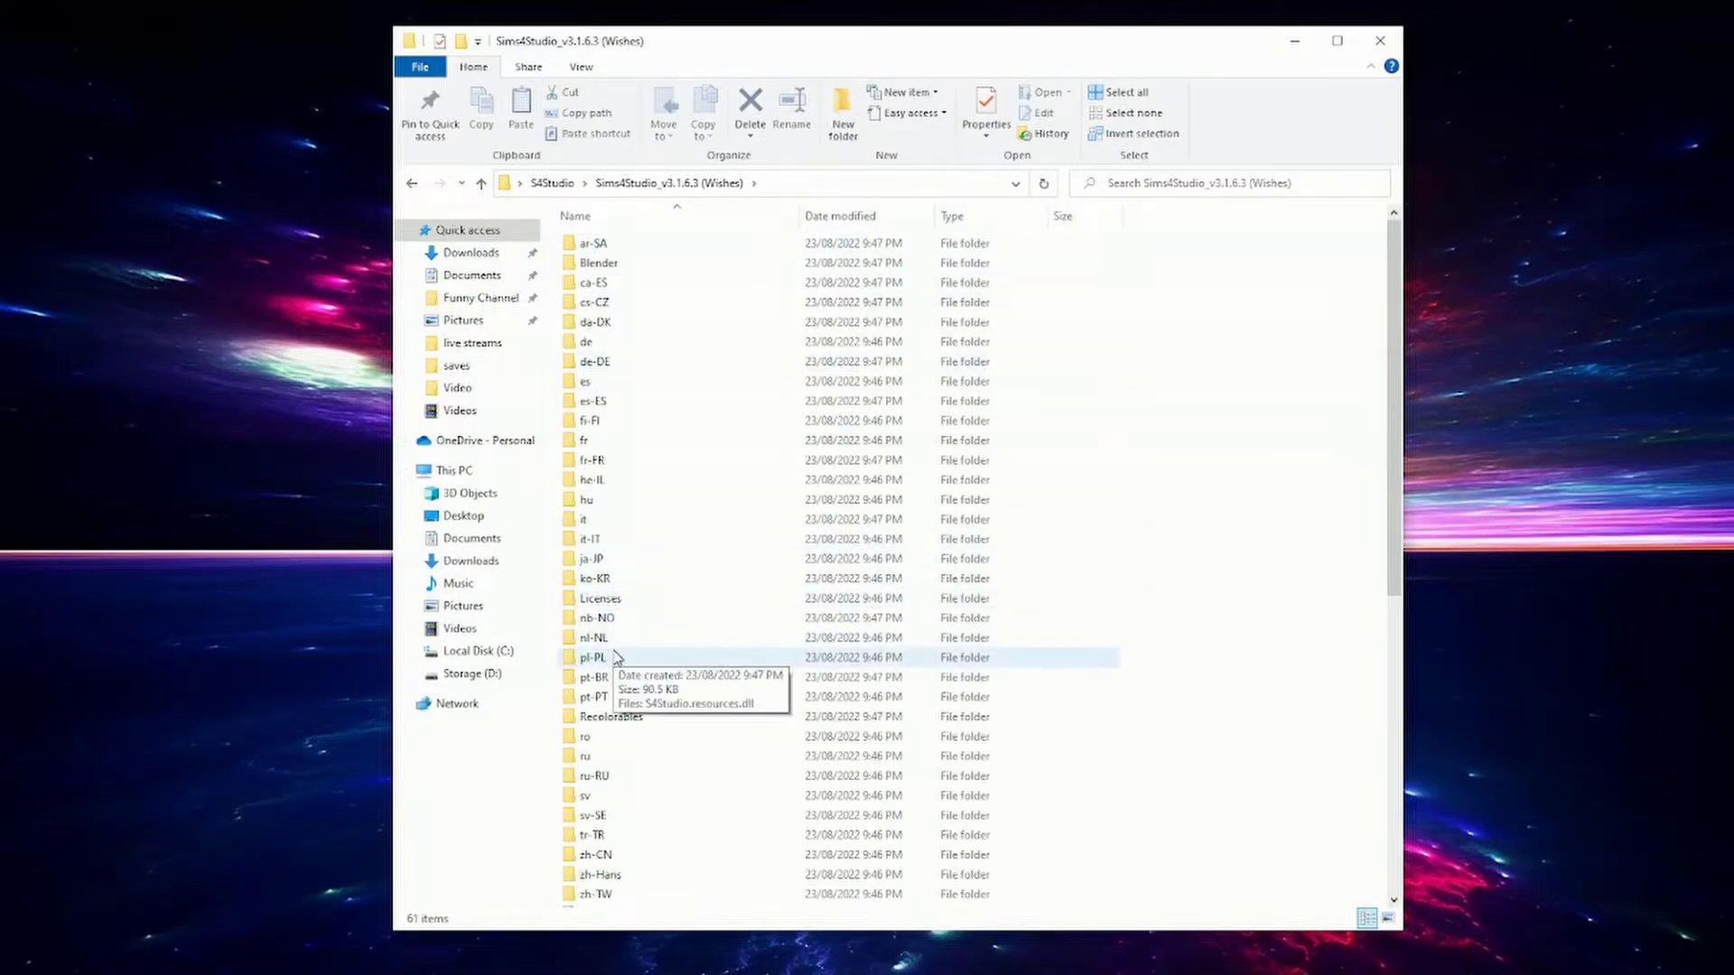
scroll(614, 657, down, 7)
scroll(614, 645, down, 2)
click(613, 627)
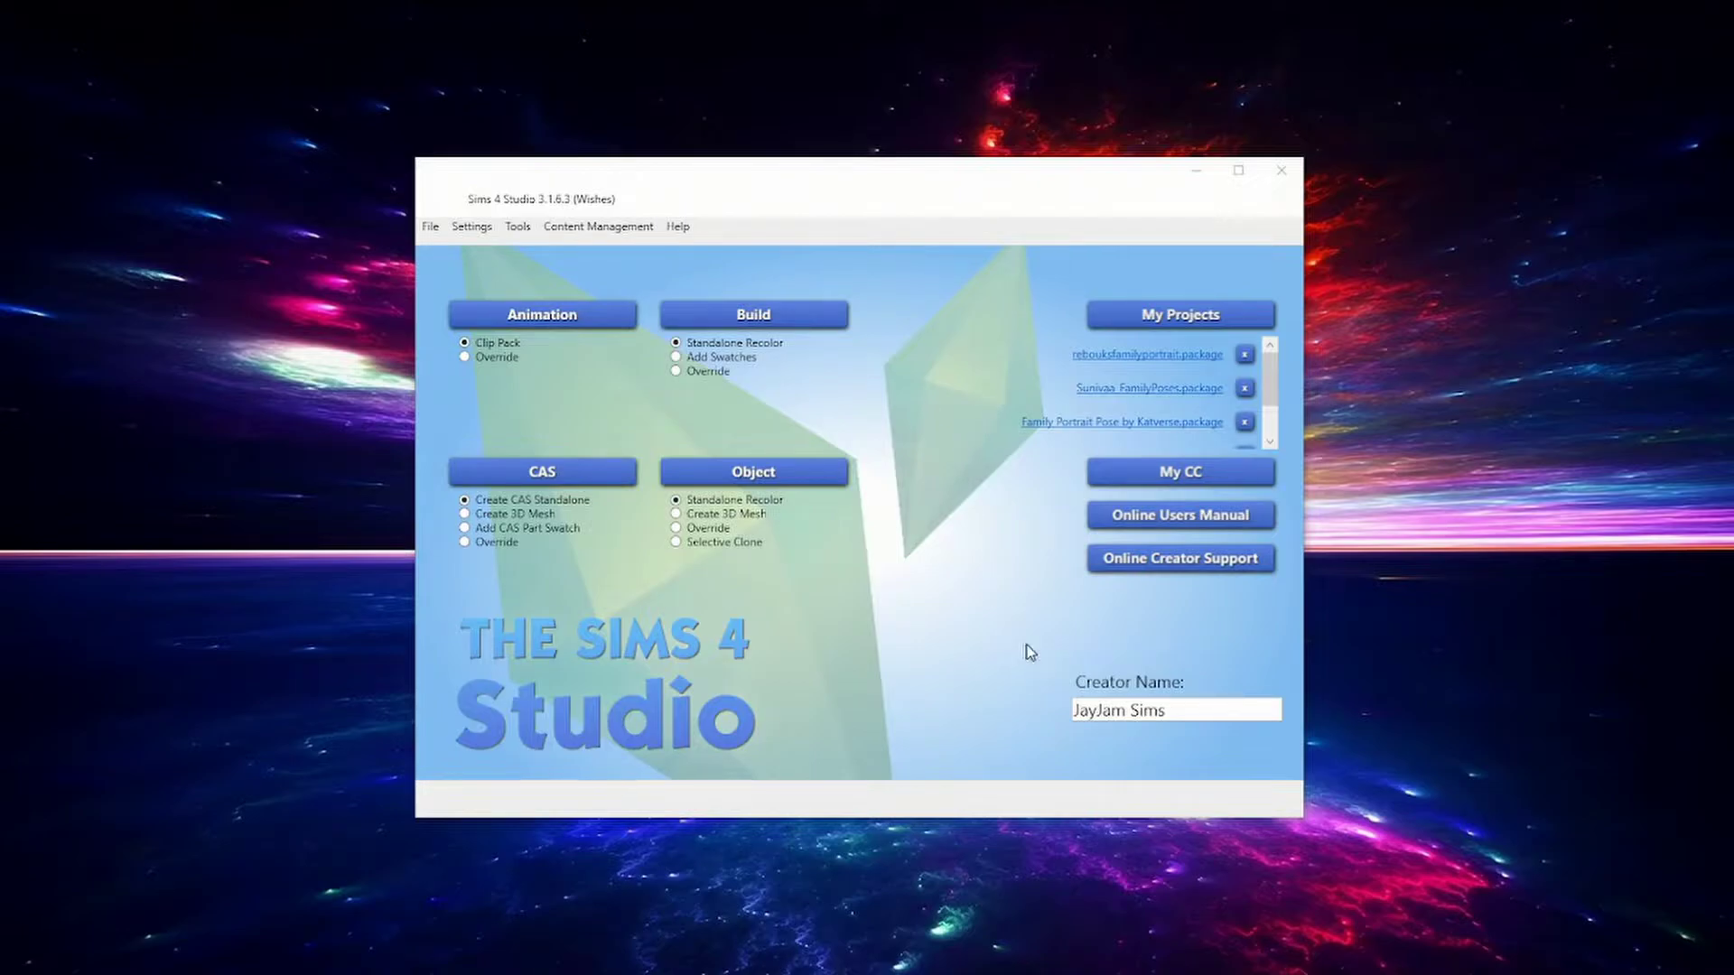
Step: Open Slowpika_Sitting_PosePack.package from the Desktop poses folder via My Projects
click(1184, 316)
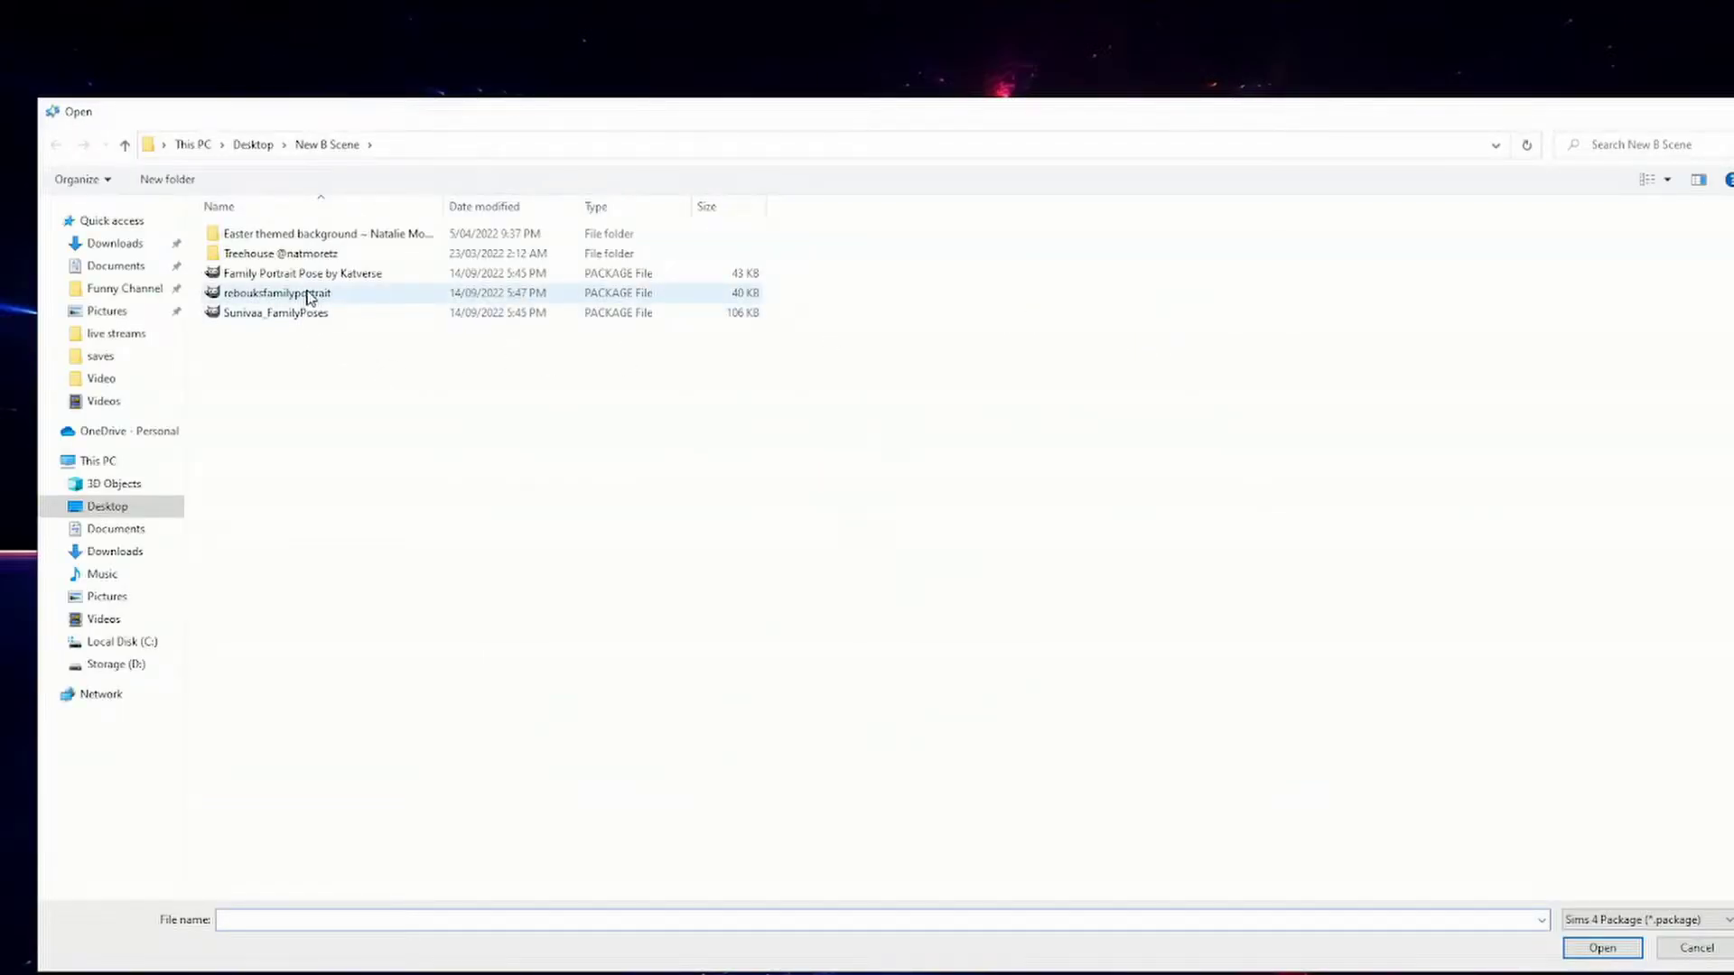
click(115, 507)
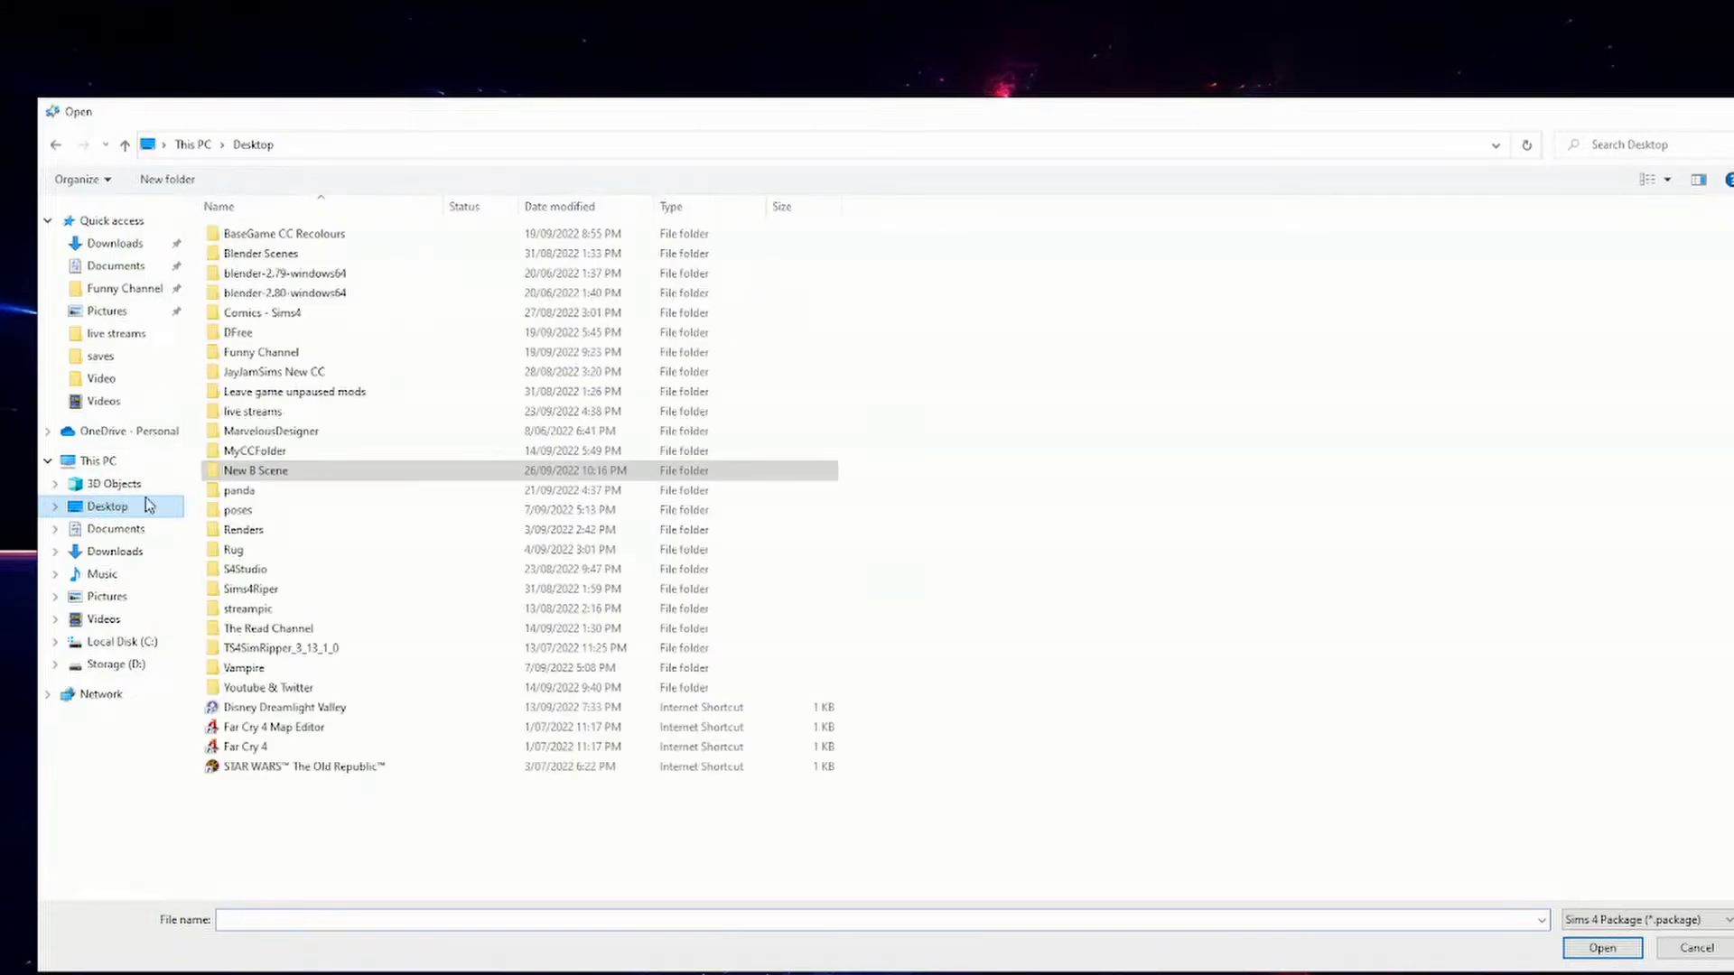
double_click(262, 510)
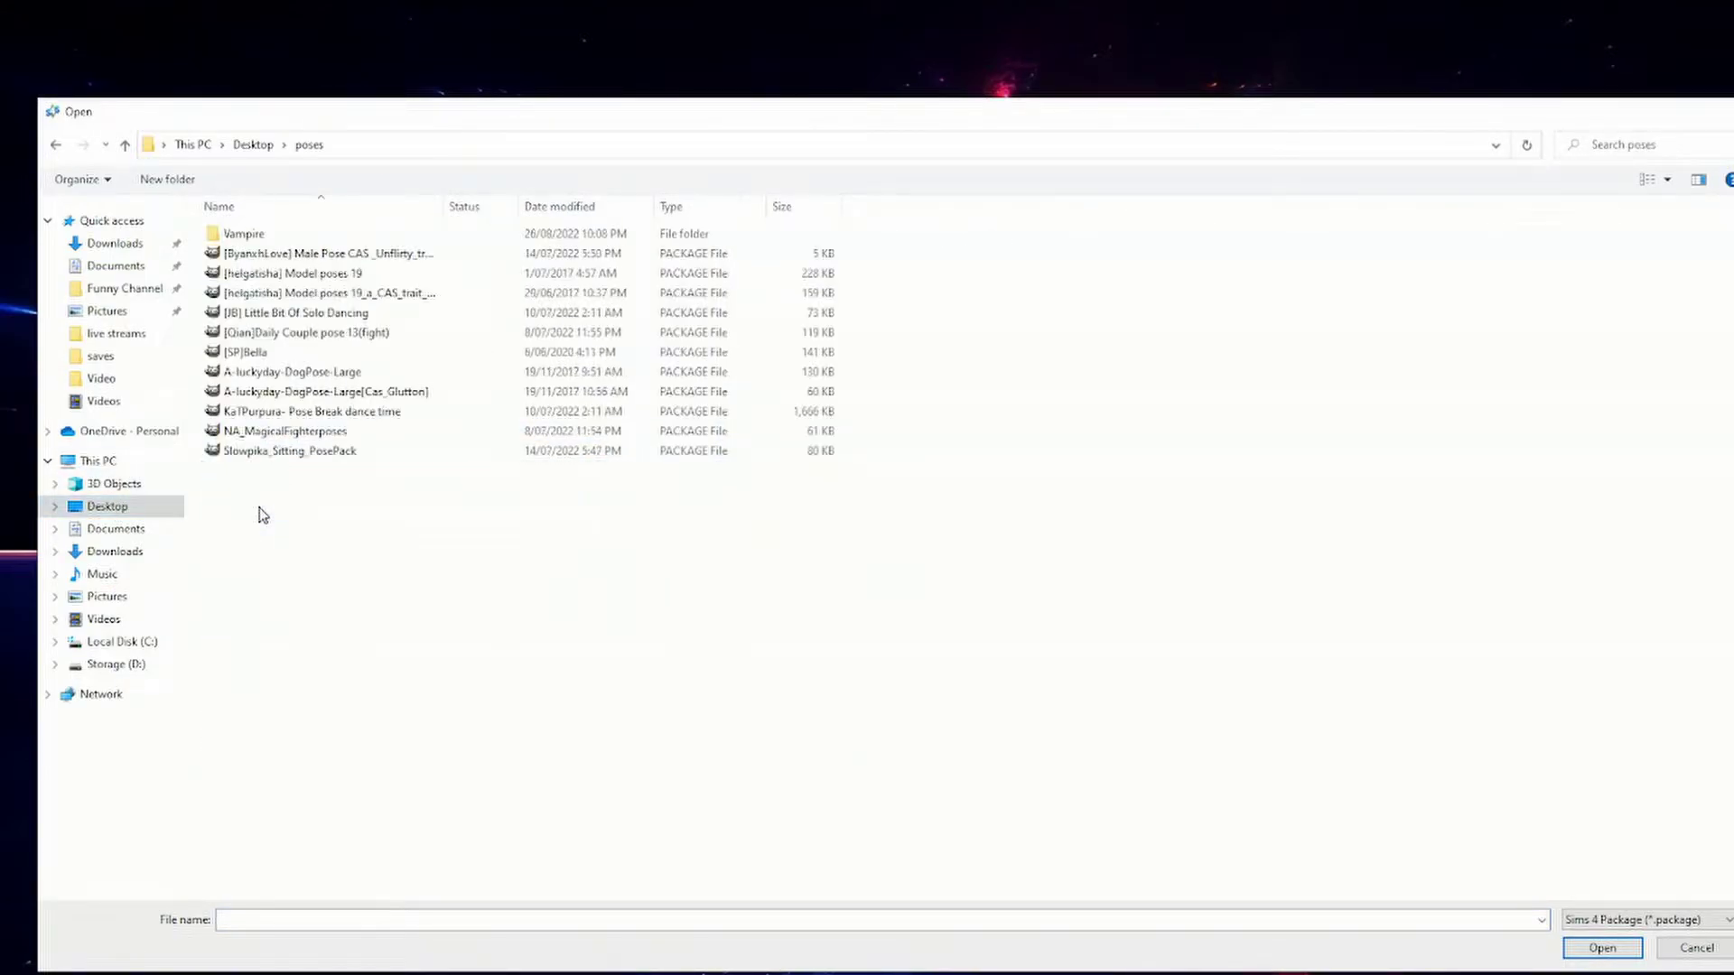
double_click(291, 451)
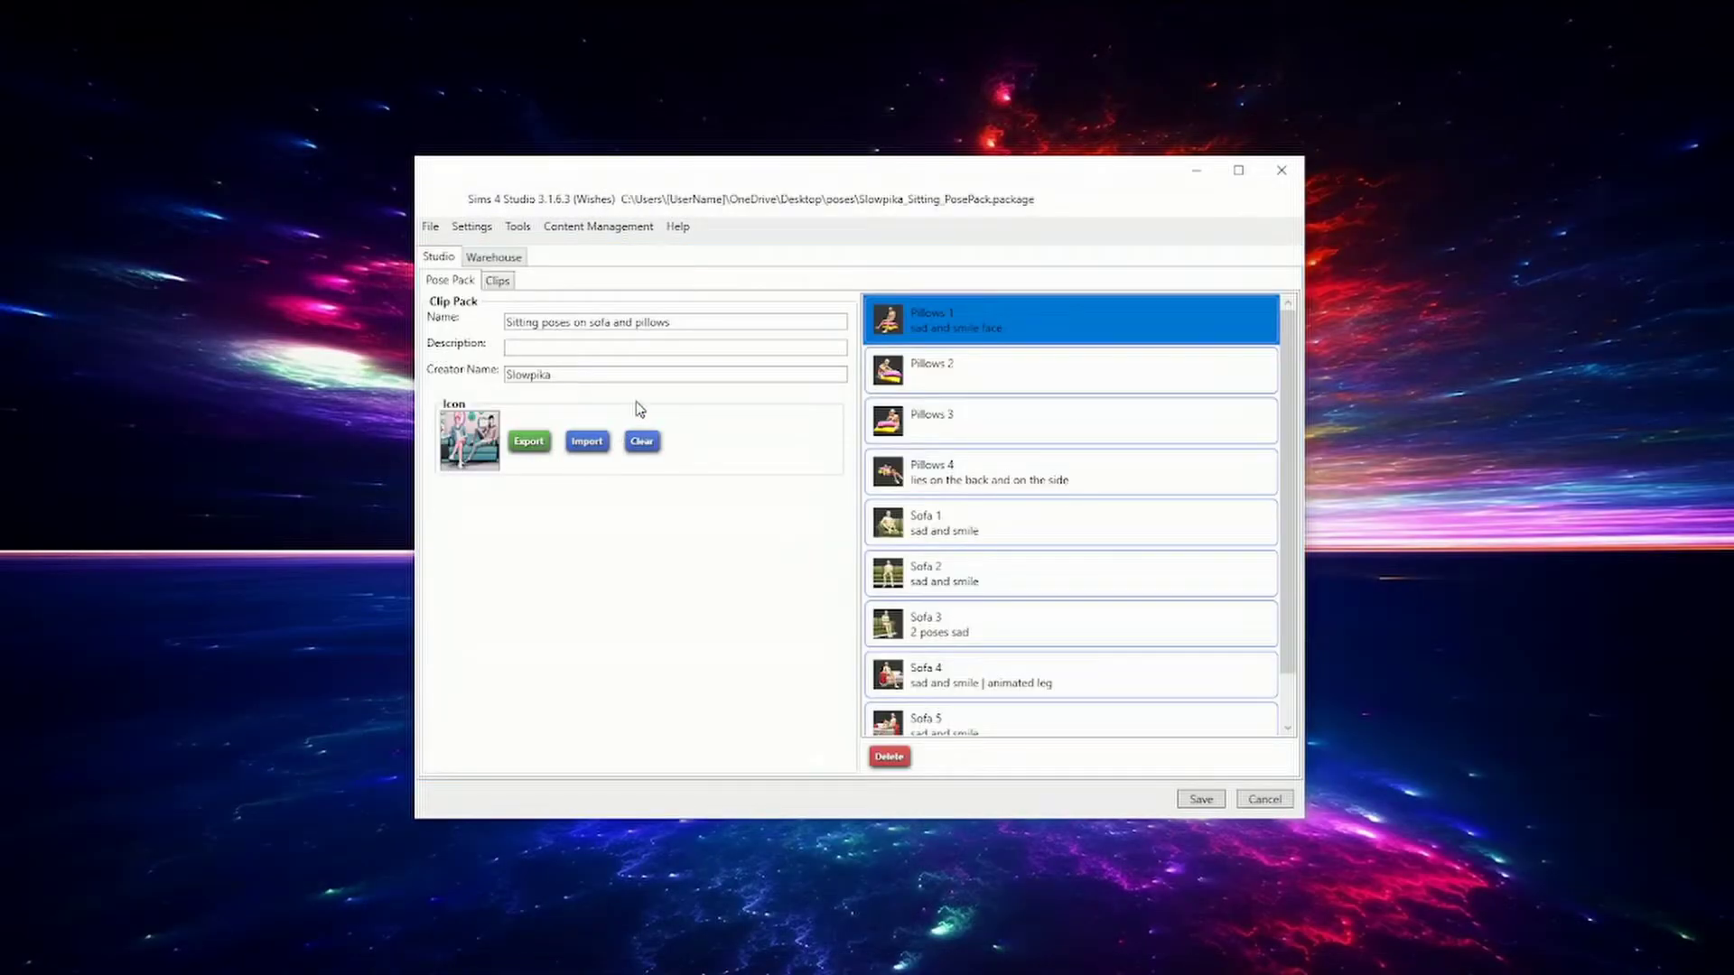
Step: Export the Sofa 3 clip from the Clips tab as the Blender file 'Sit shiver pose'
click(488, 285)
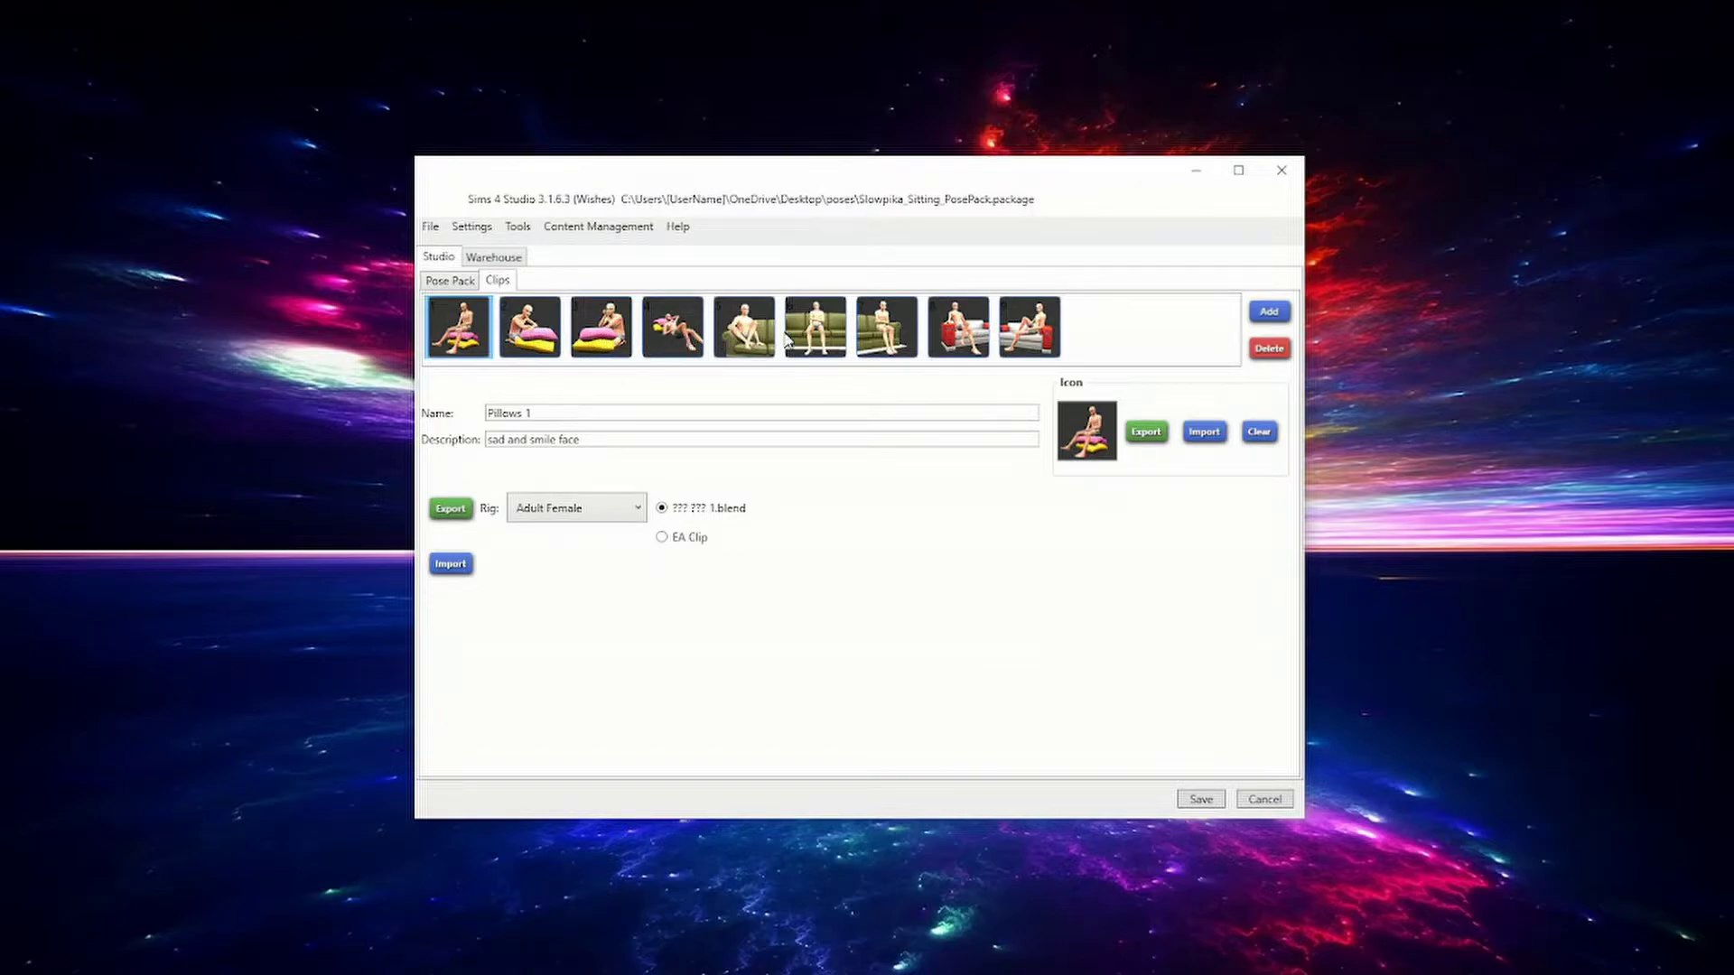
click(891, 338)
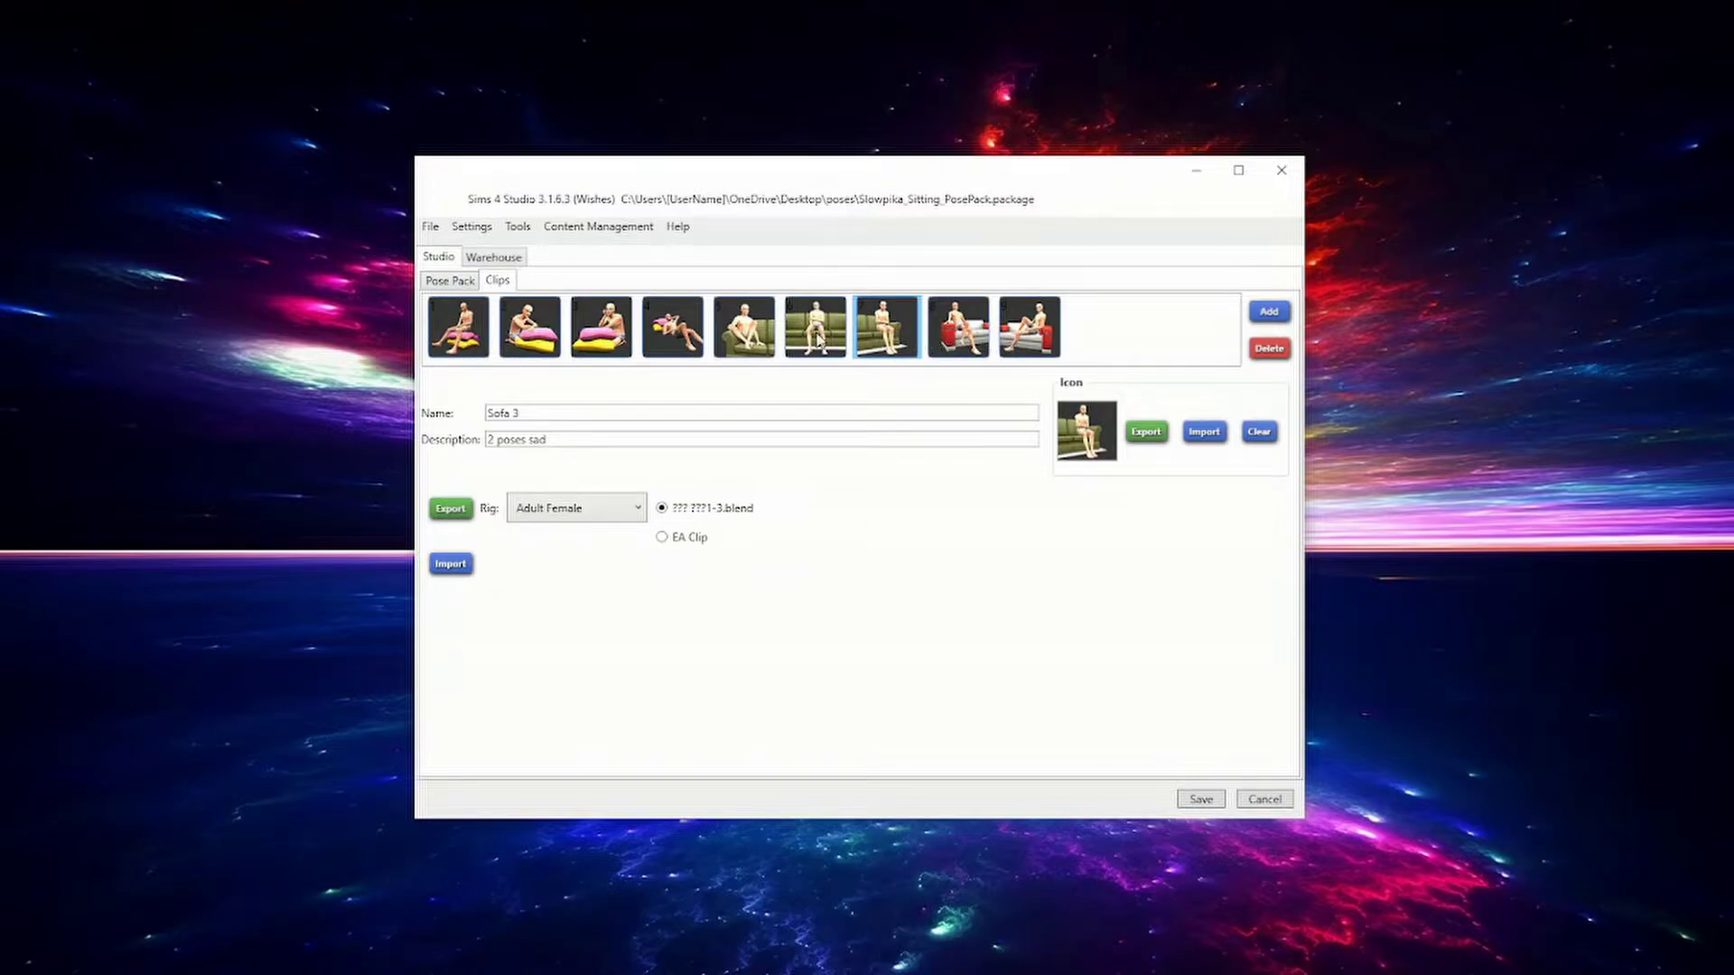
click(451, 509)
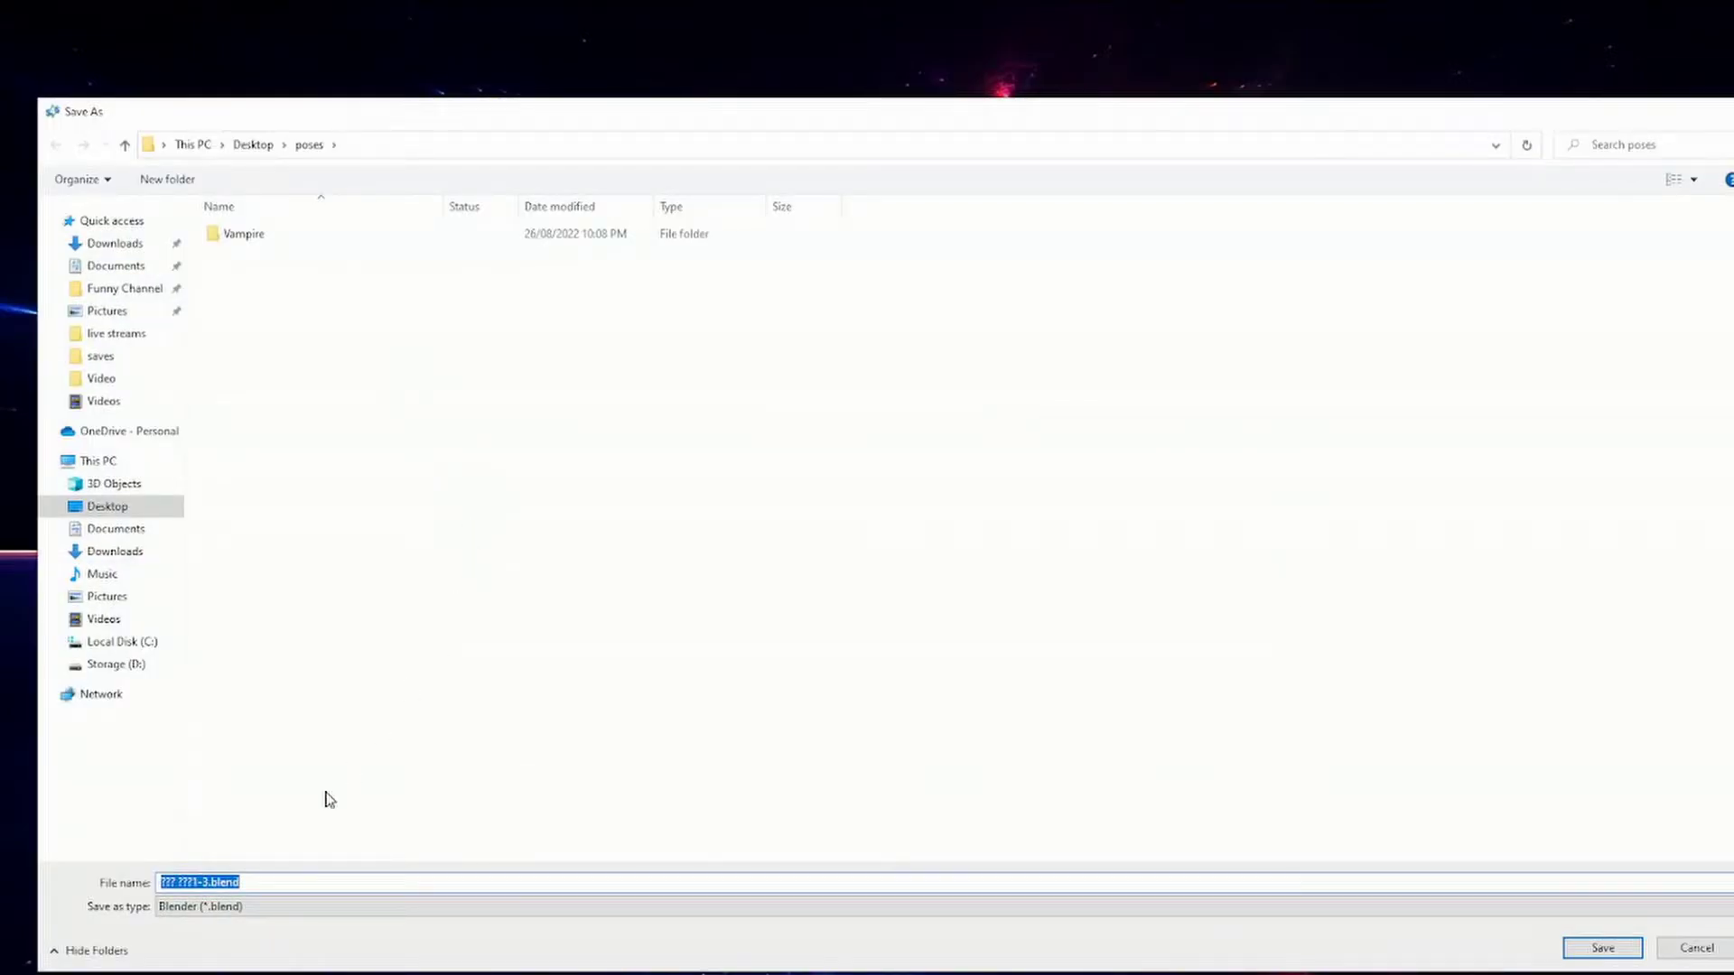
text(Si)
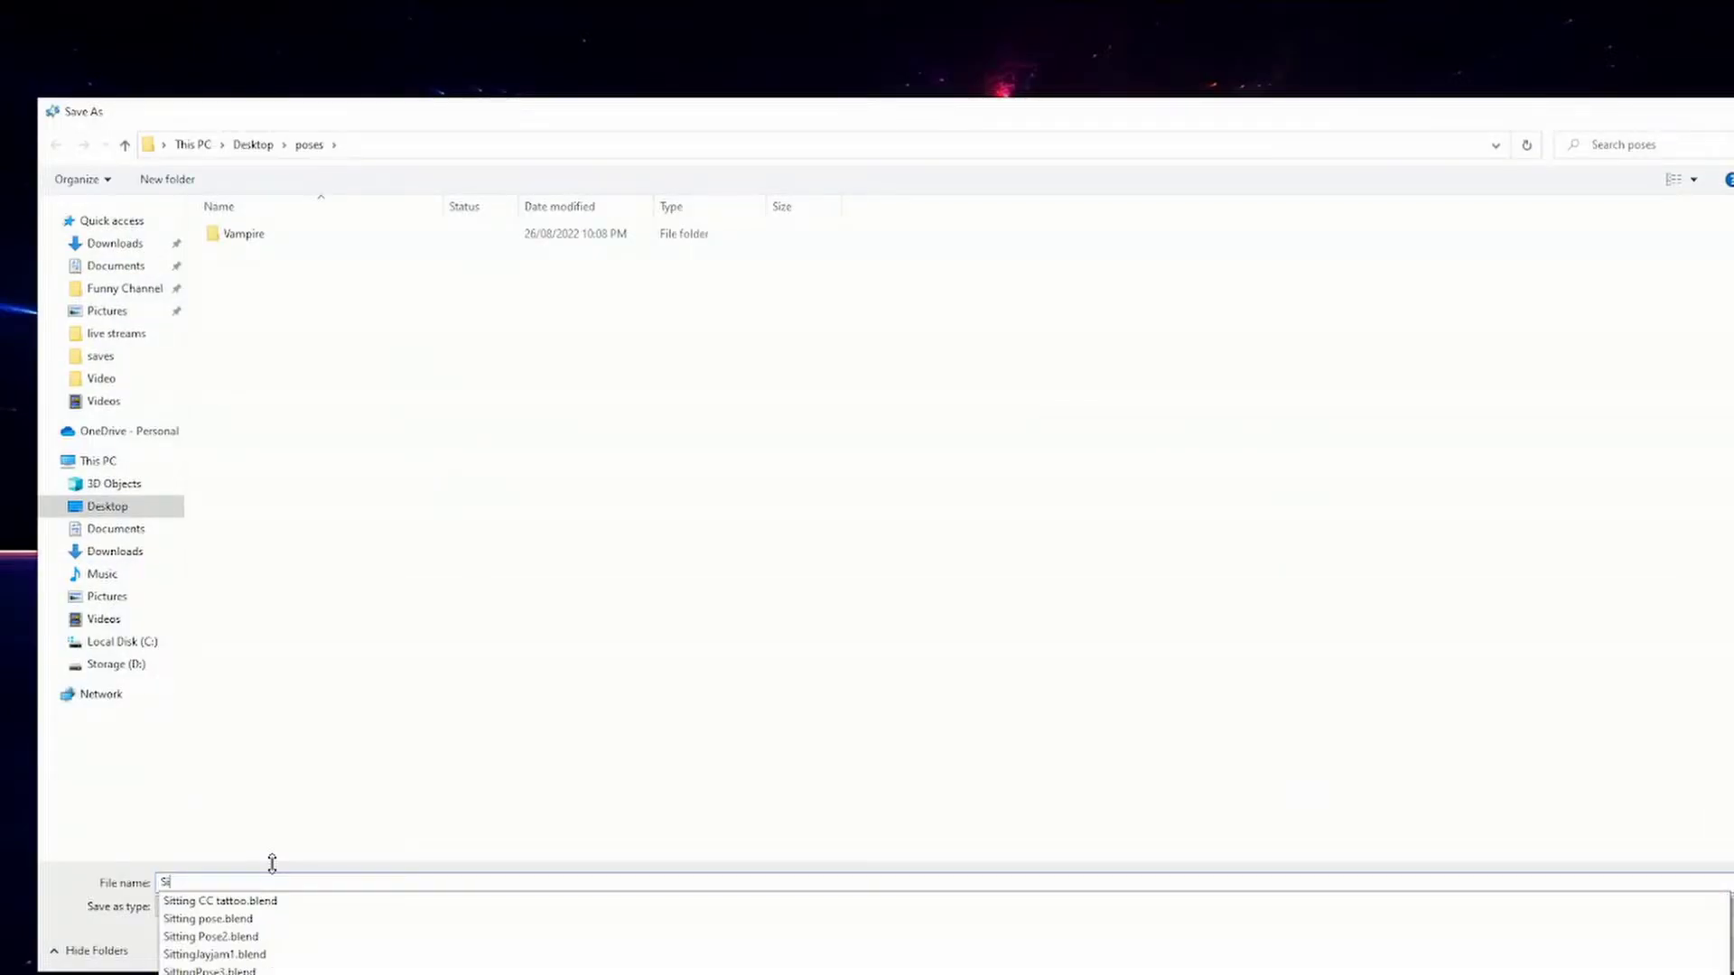
text(t shiver)
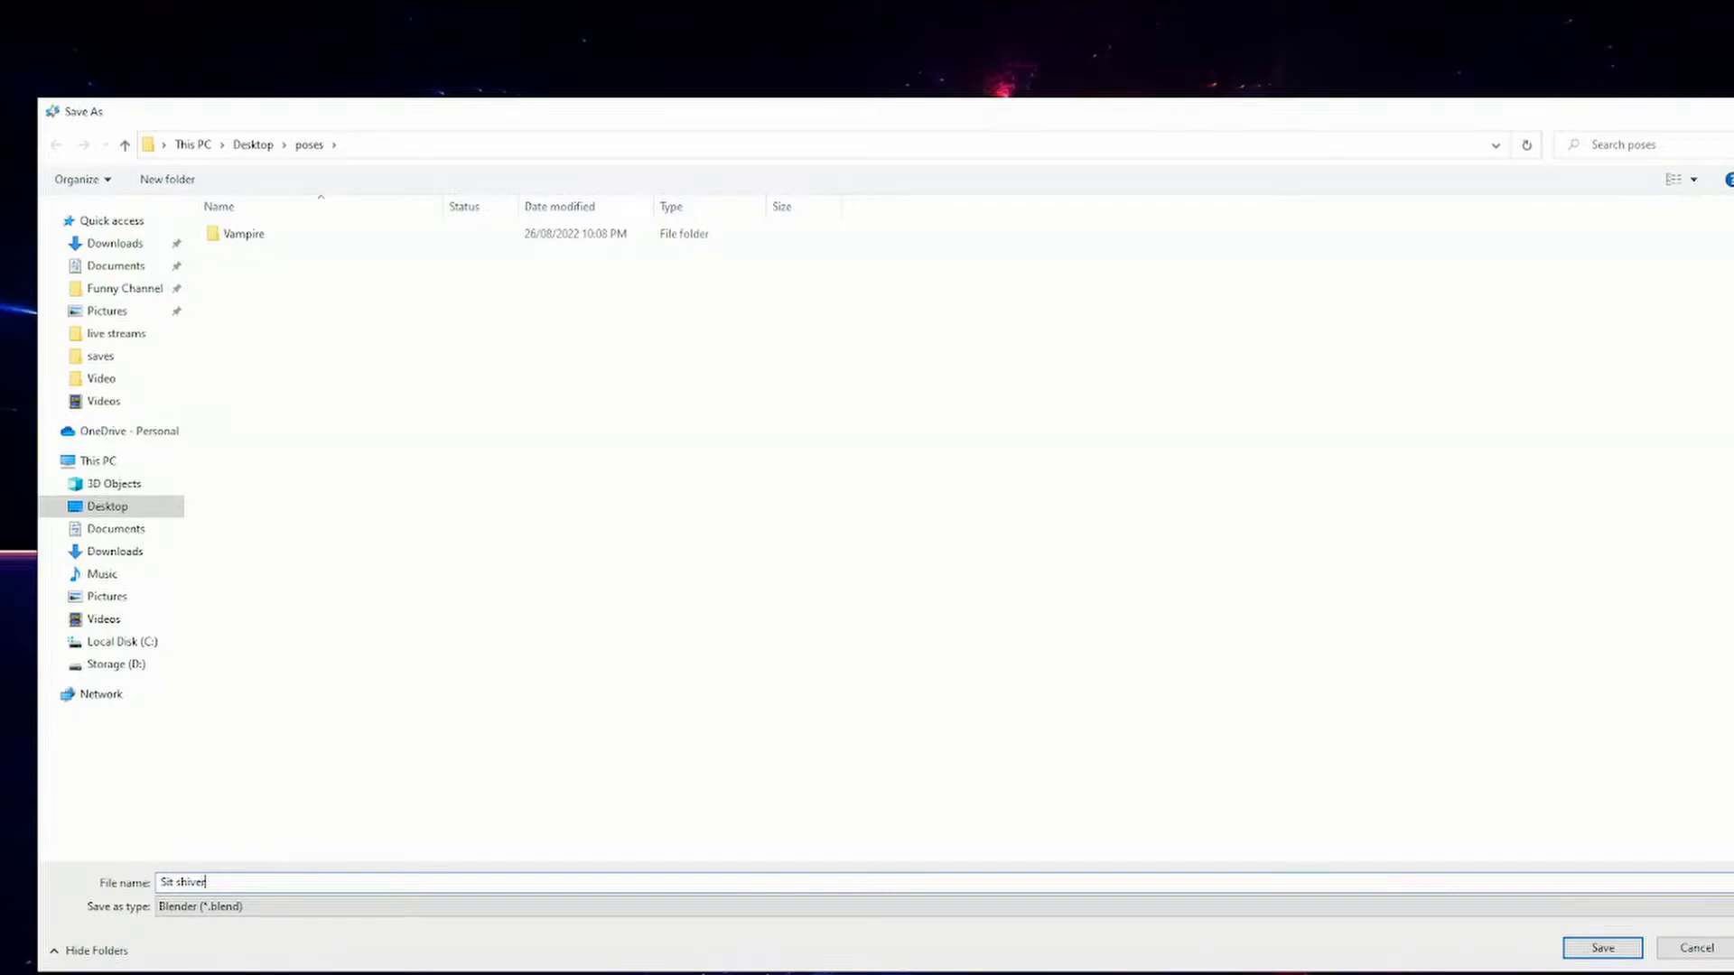
text( pos)
text(e)
key(Return)
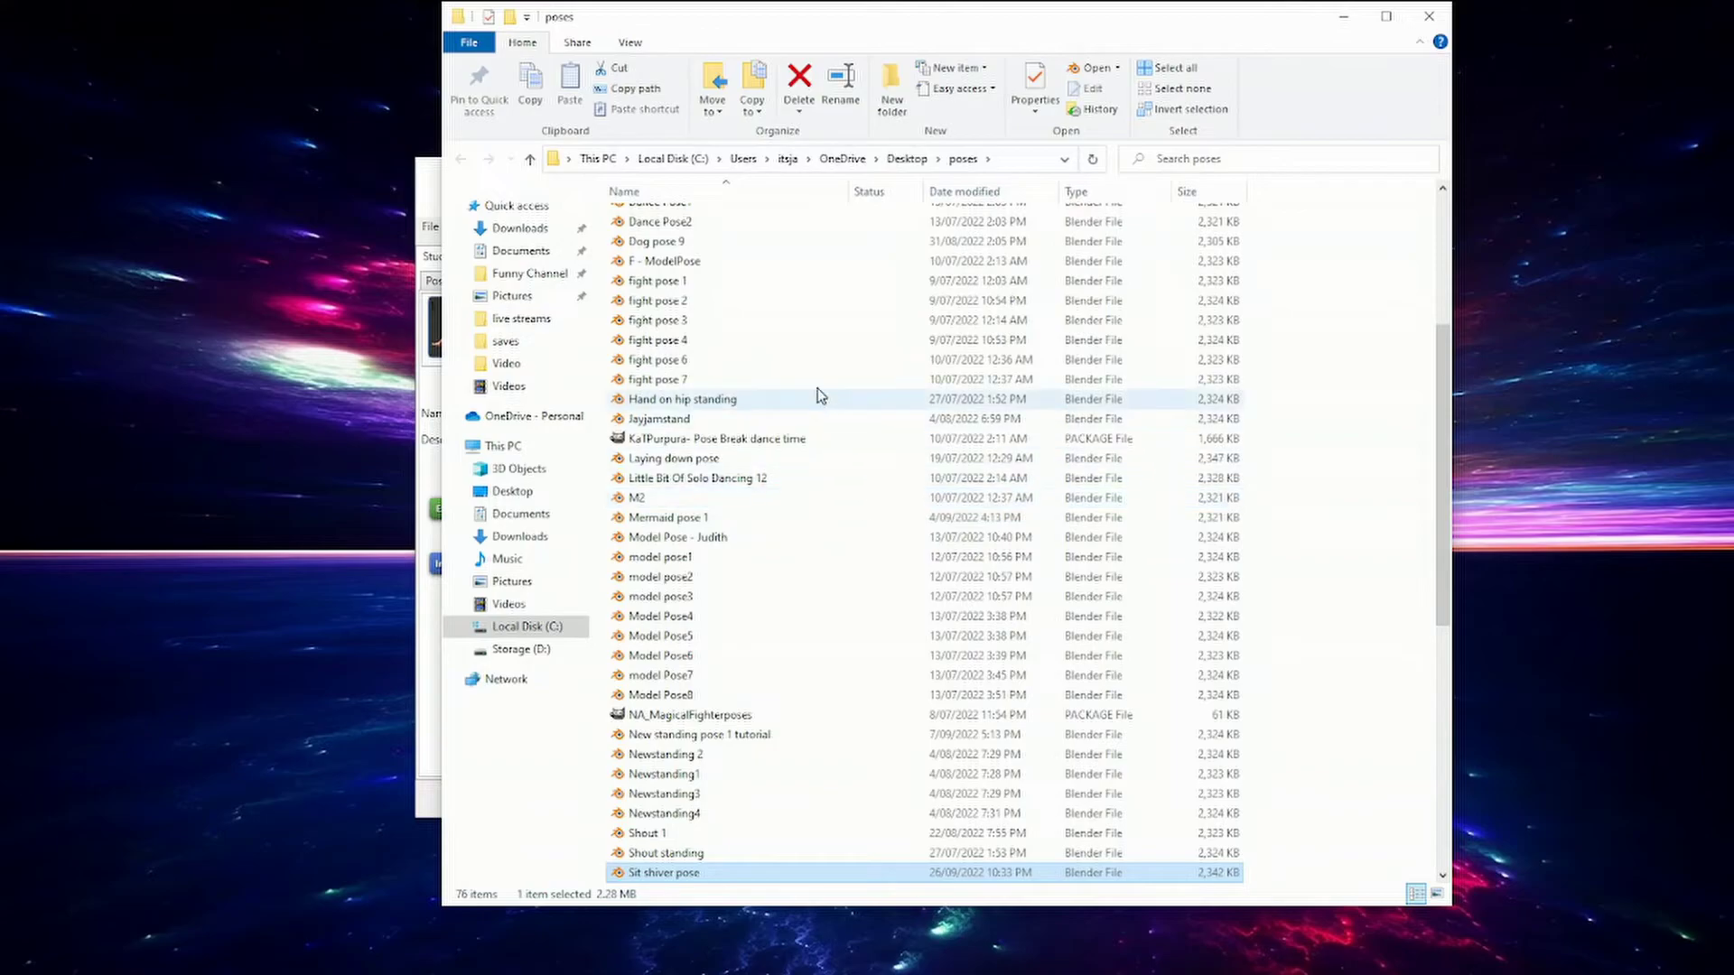
Step: Append the Slowpika PosePack action from poses/Sit shiver pose.blend into Blender
click(1427, 18)
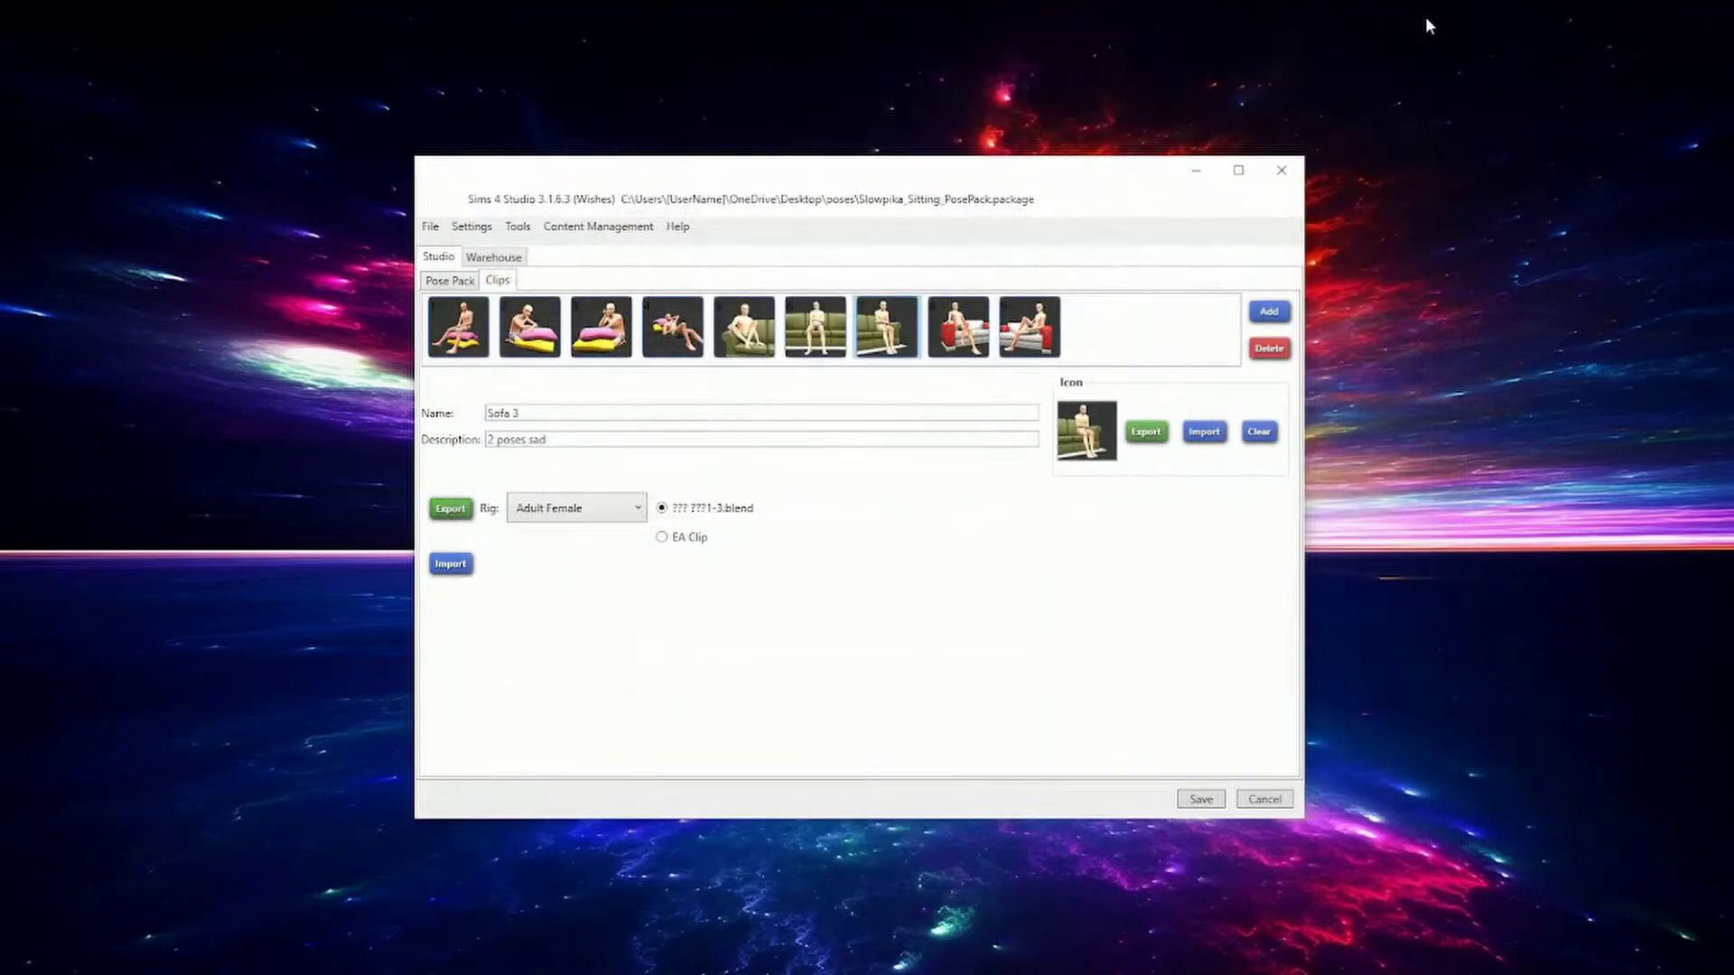
click(1192, 169)
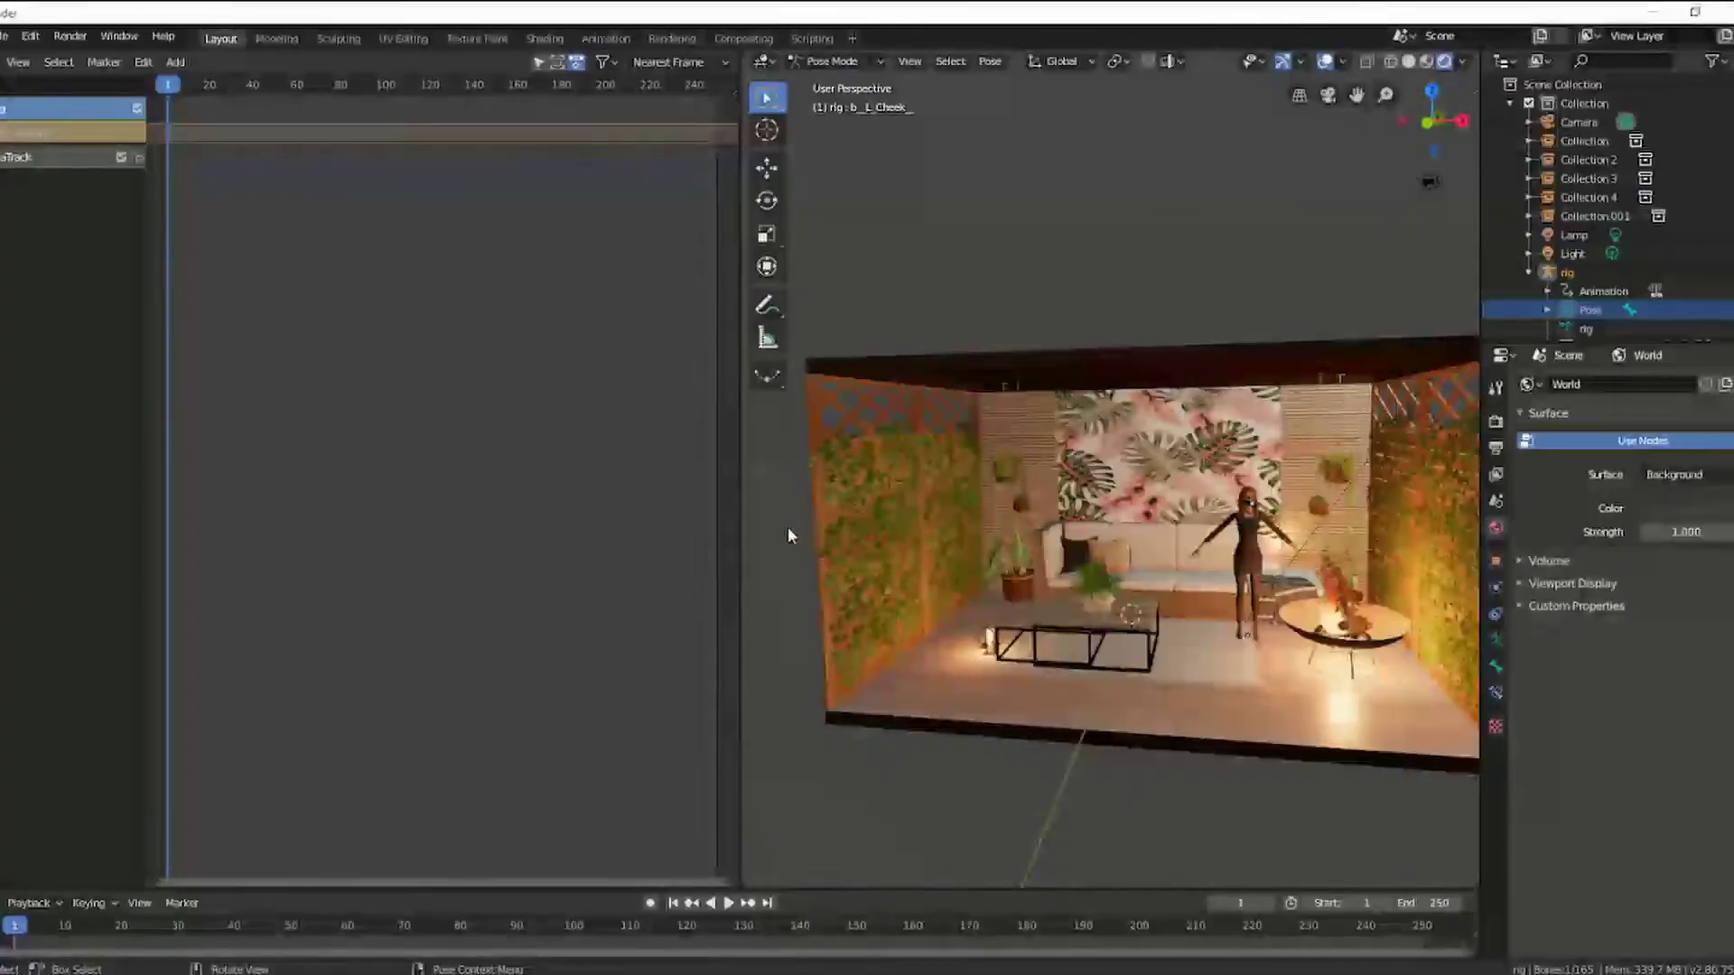
click(5, 38)
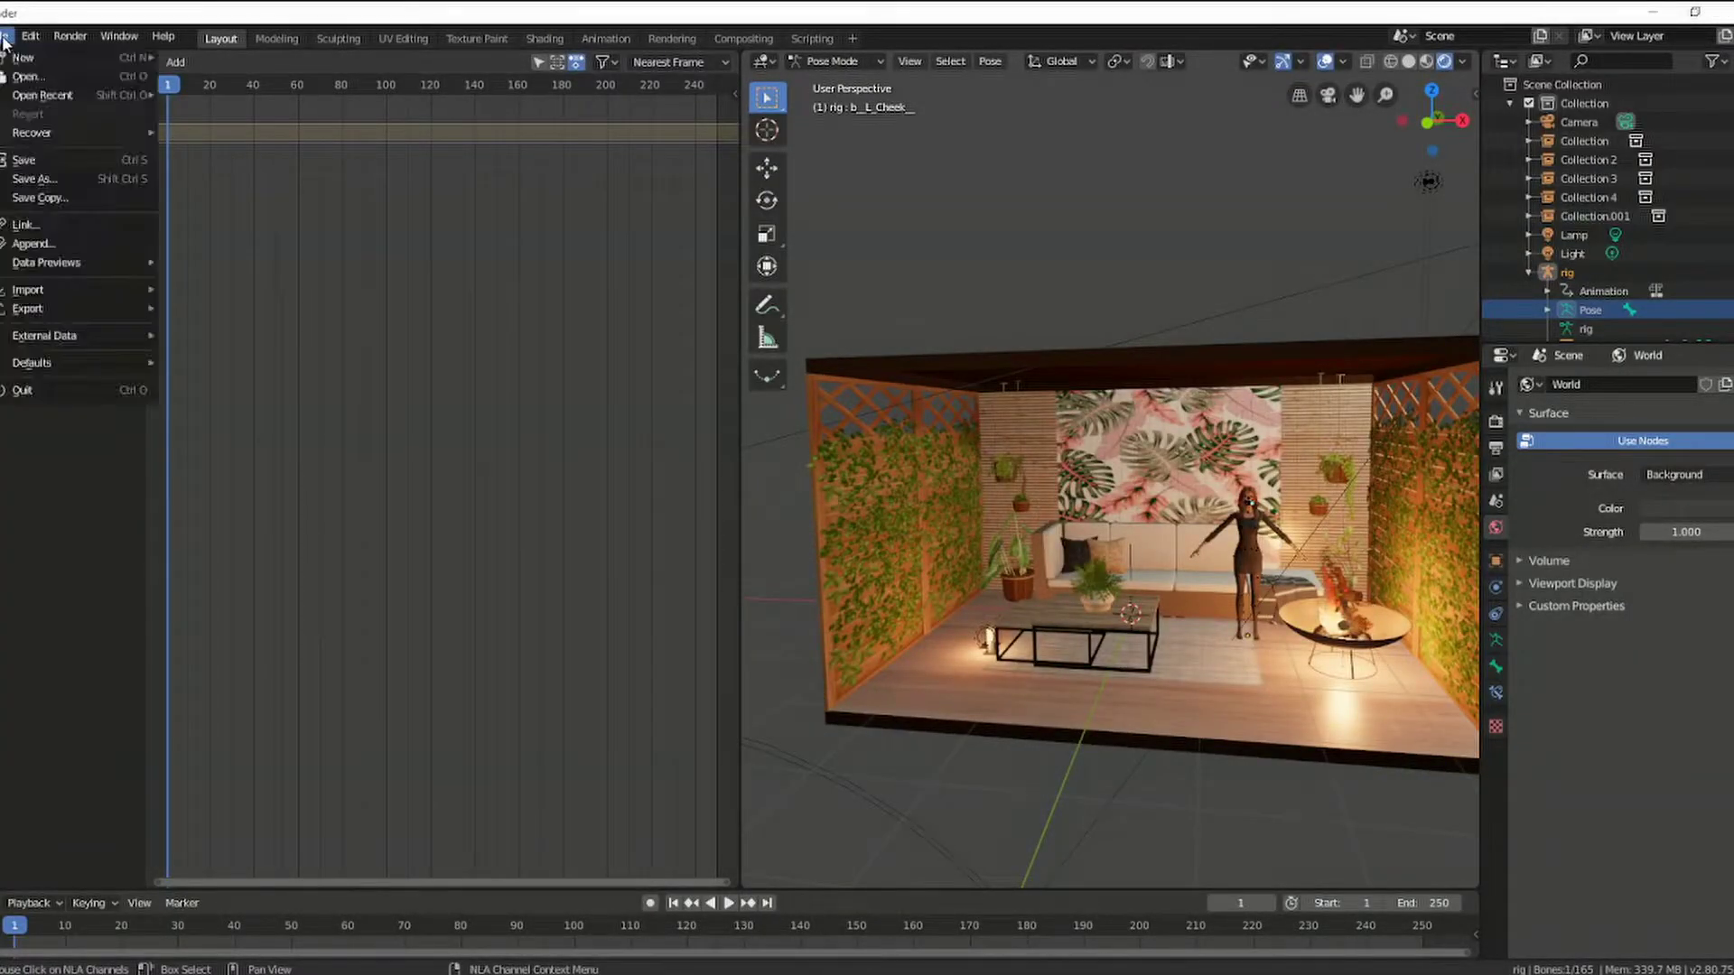
click(20, 246)
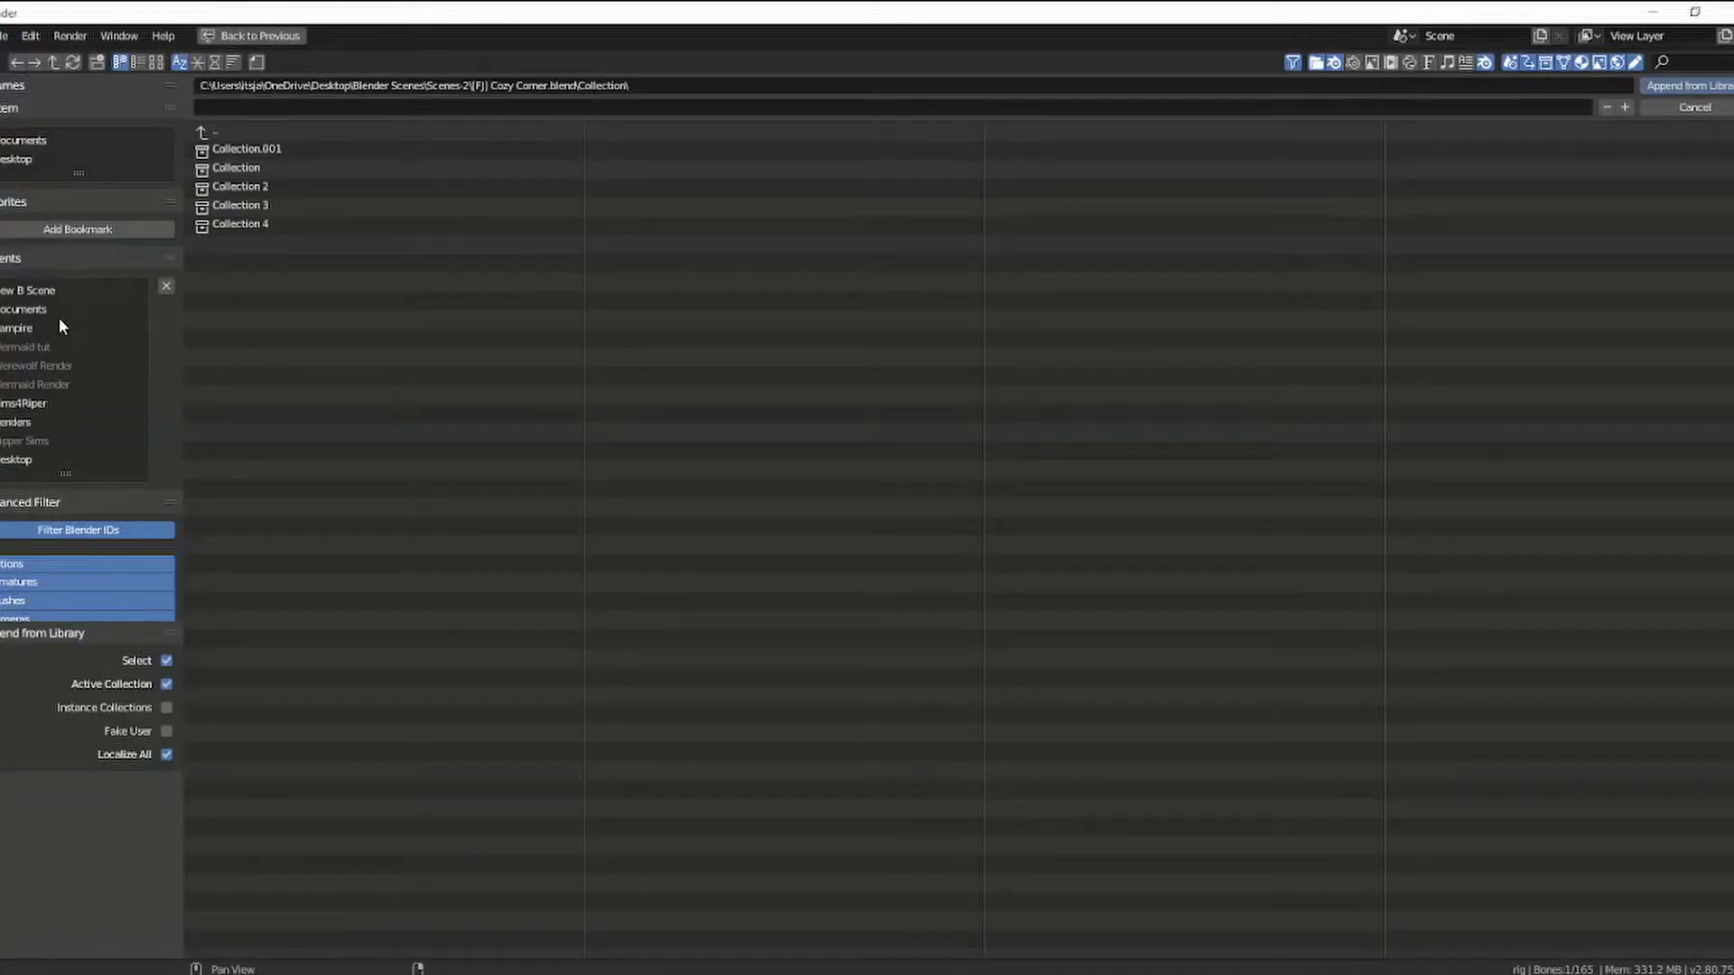
click(36, 457)
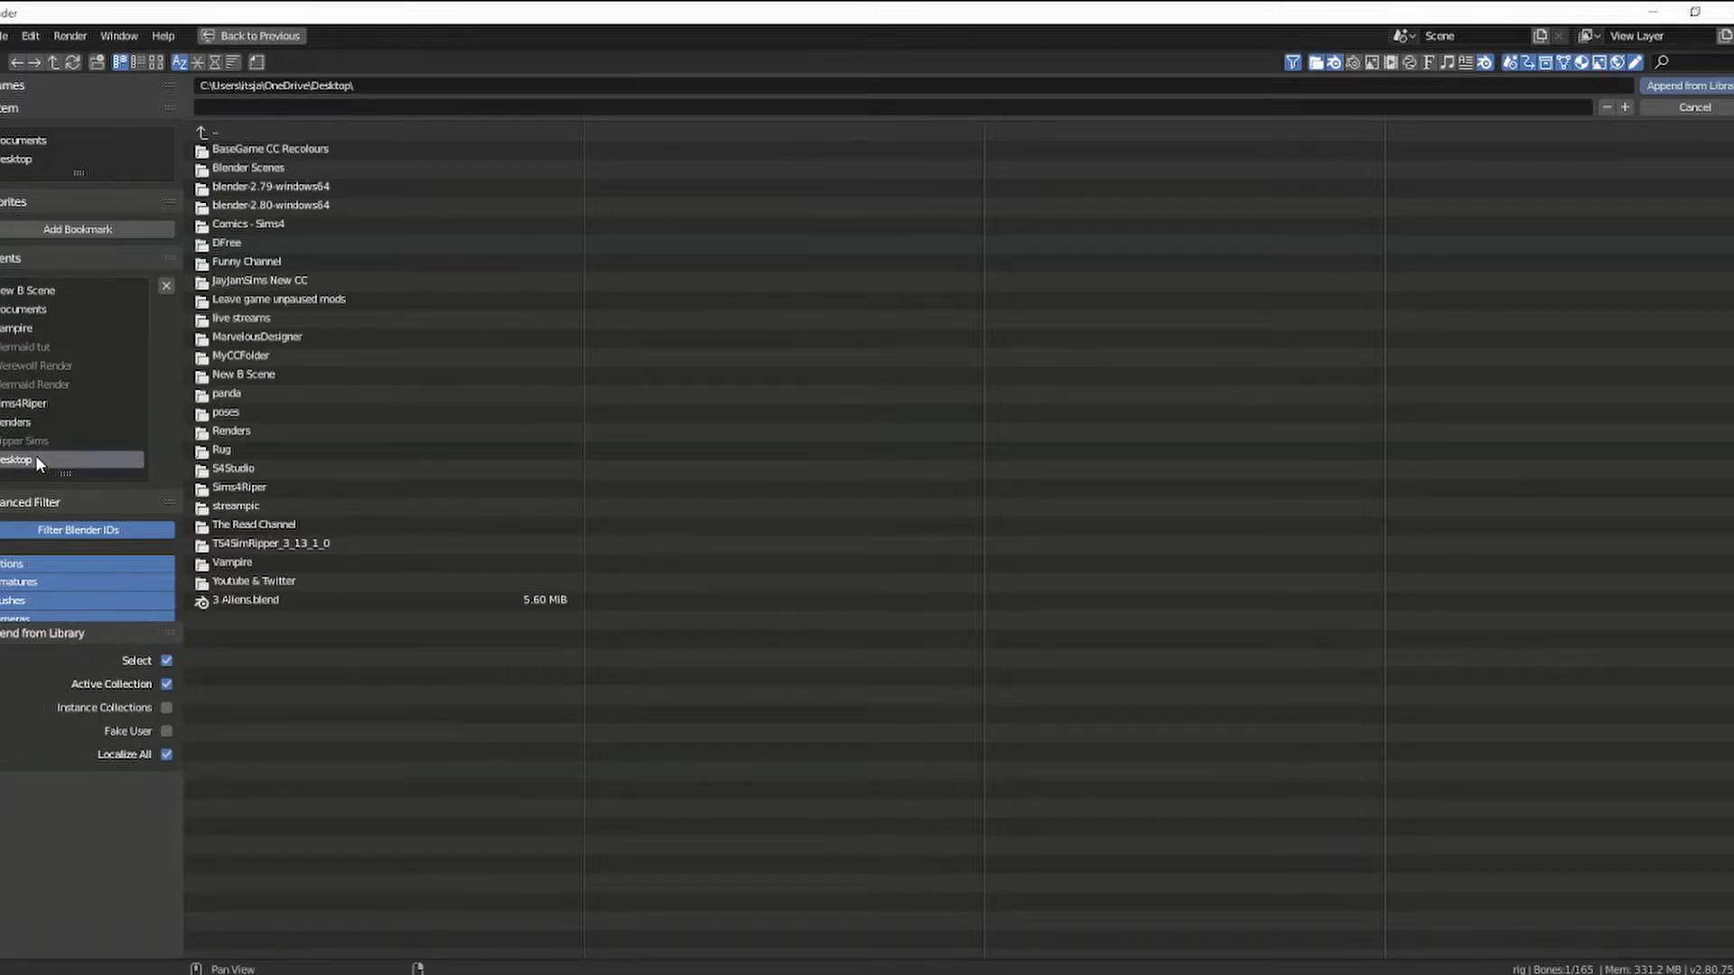
click(231, 418)
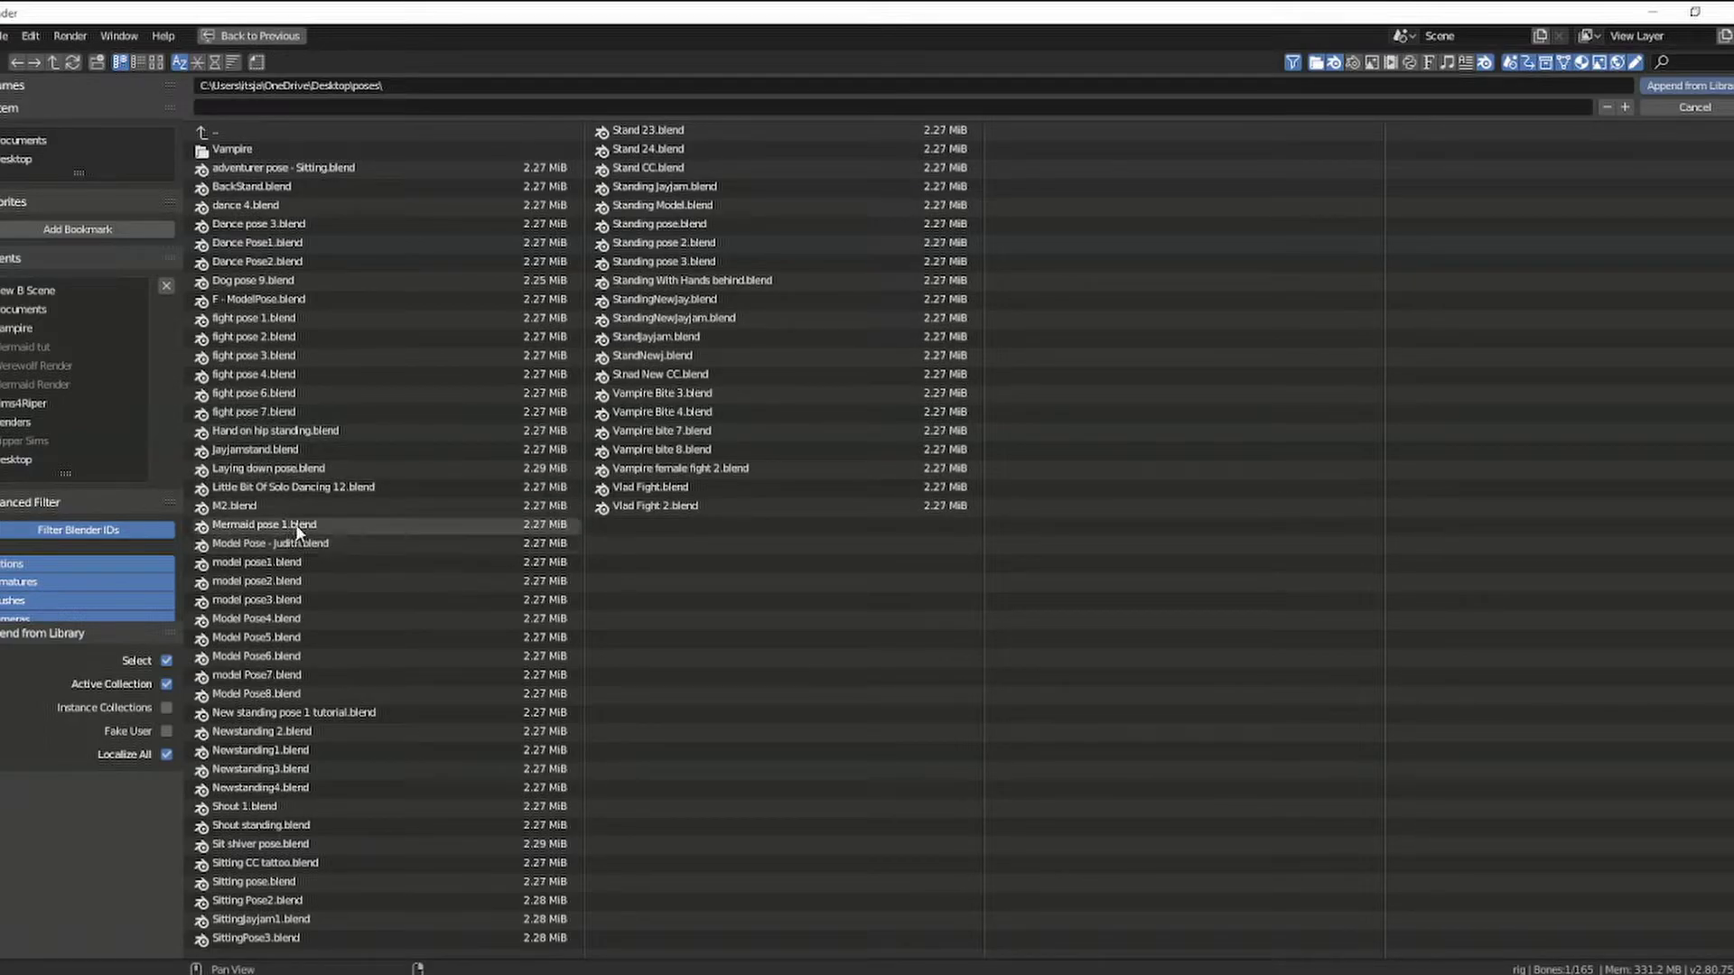
double_click(313, 844)
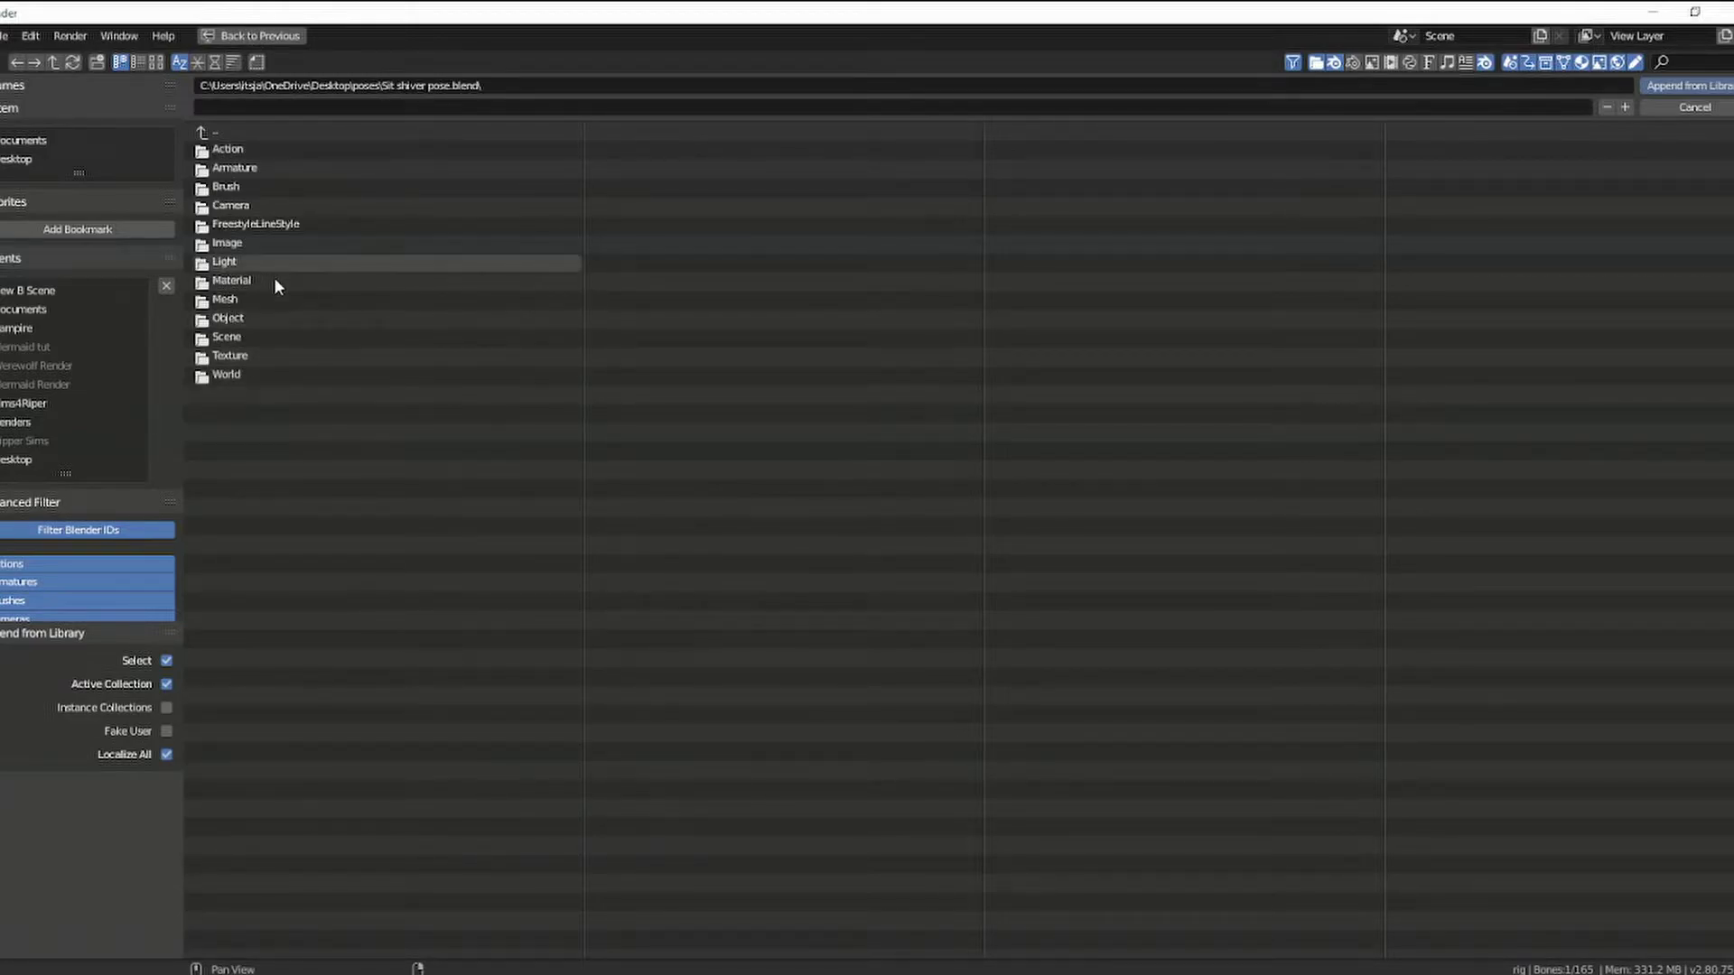
double_click(203, 151)
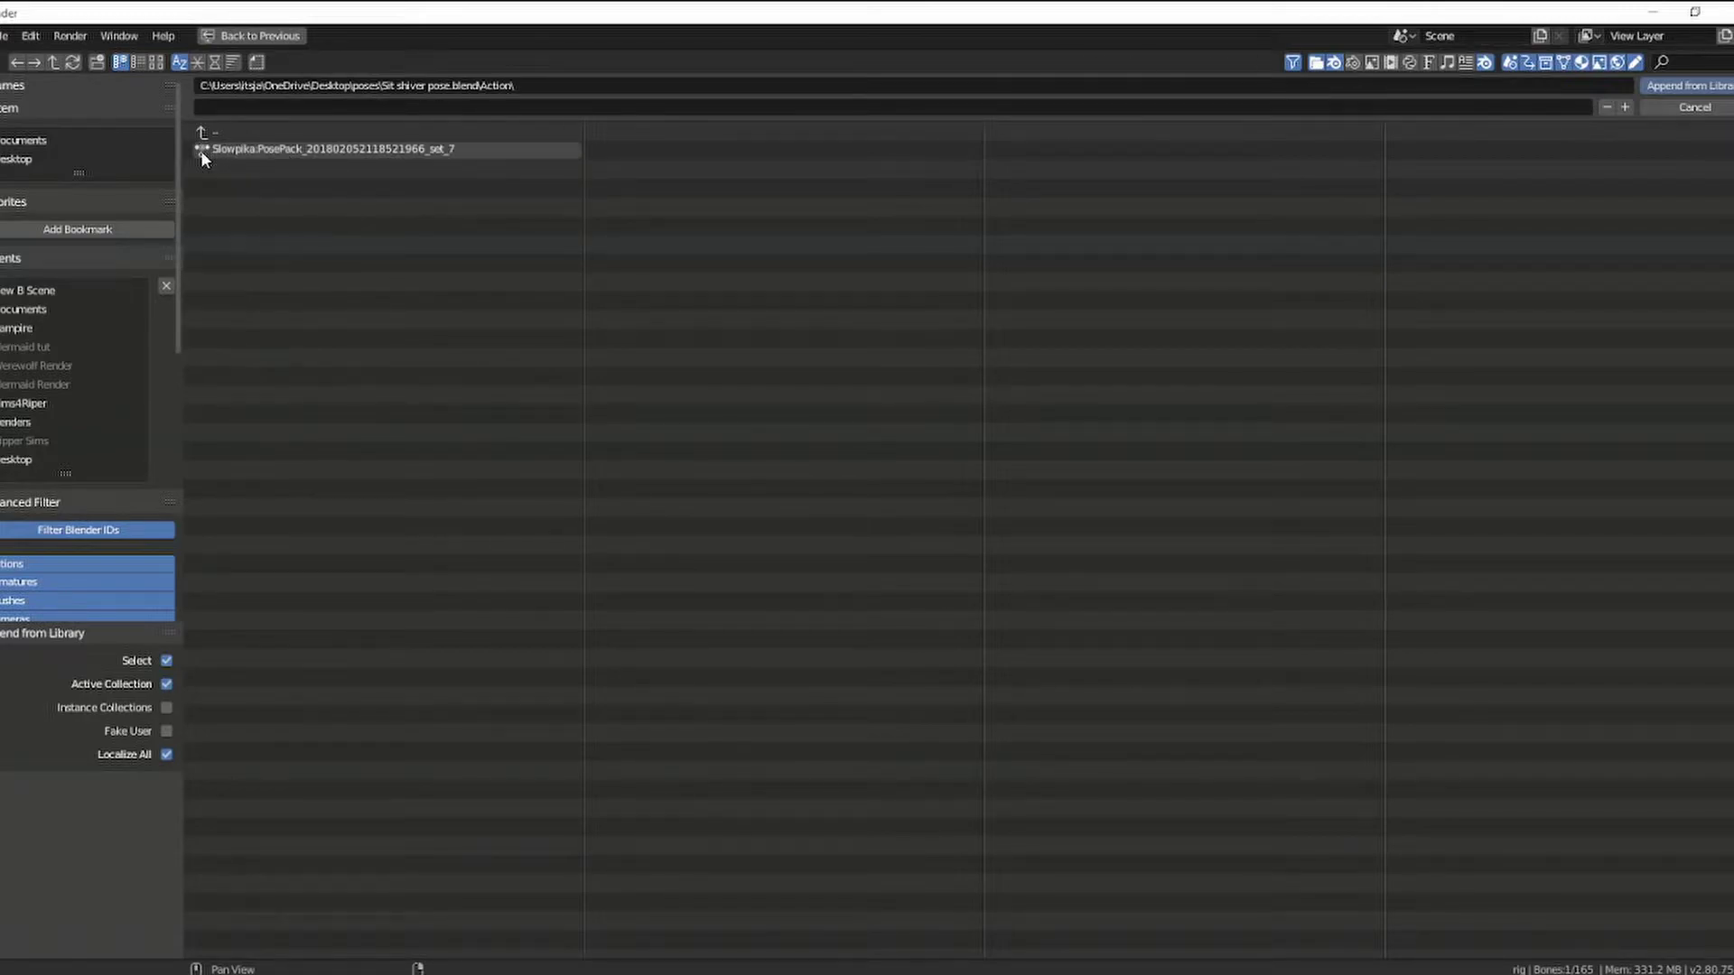
double_click(332, 151)
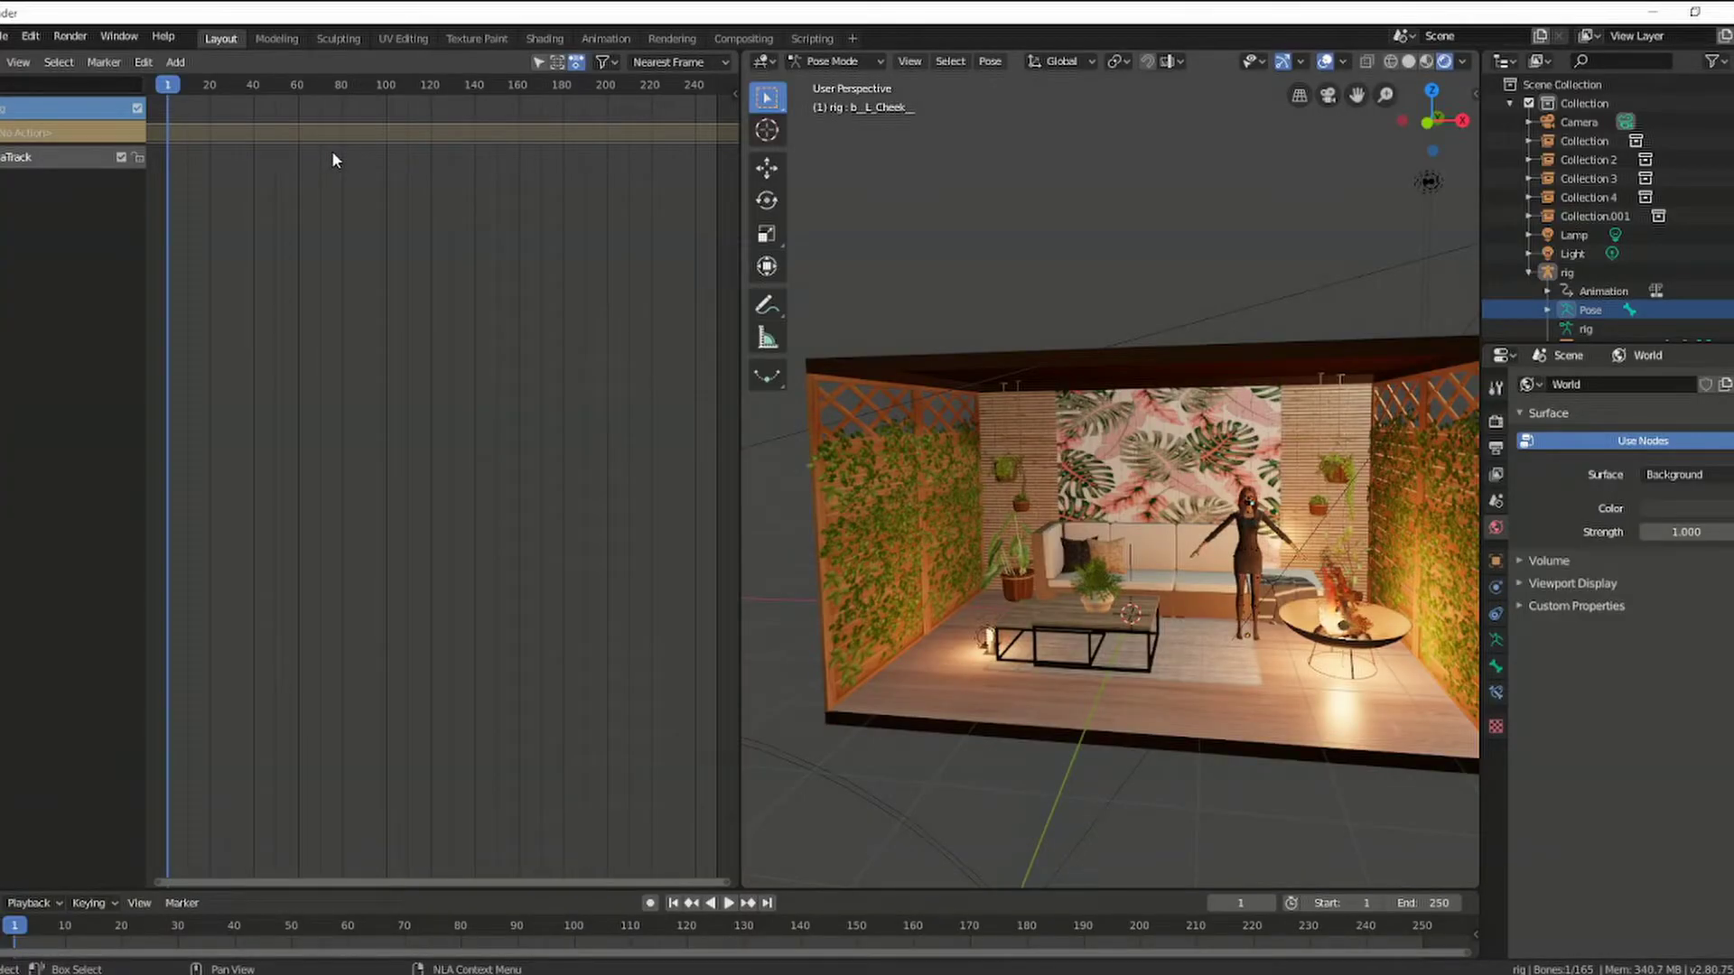
Step: Add an NLA action strip using the Slowpika PosePack action and enlarge the 3D view
click(166, 63)
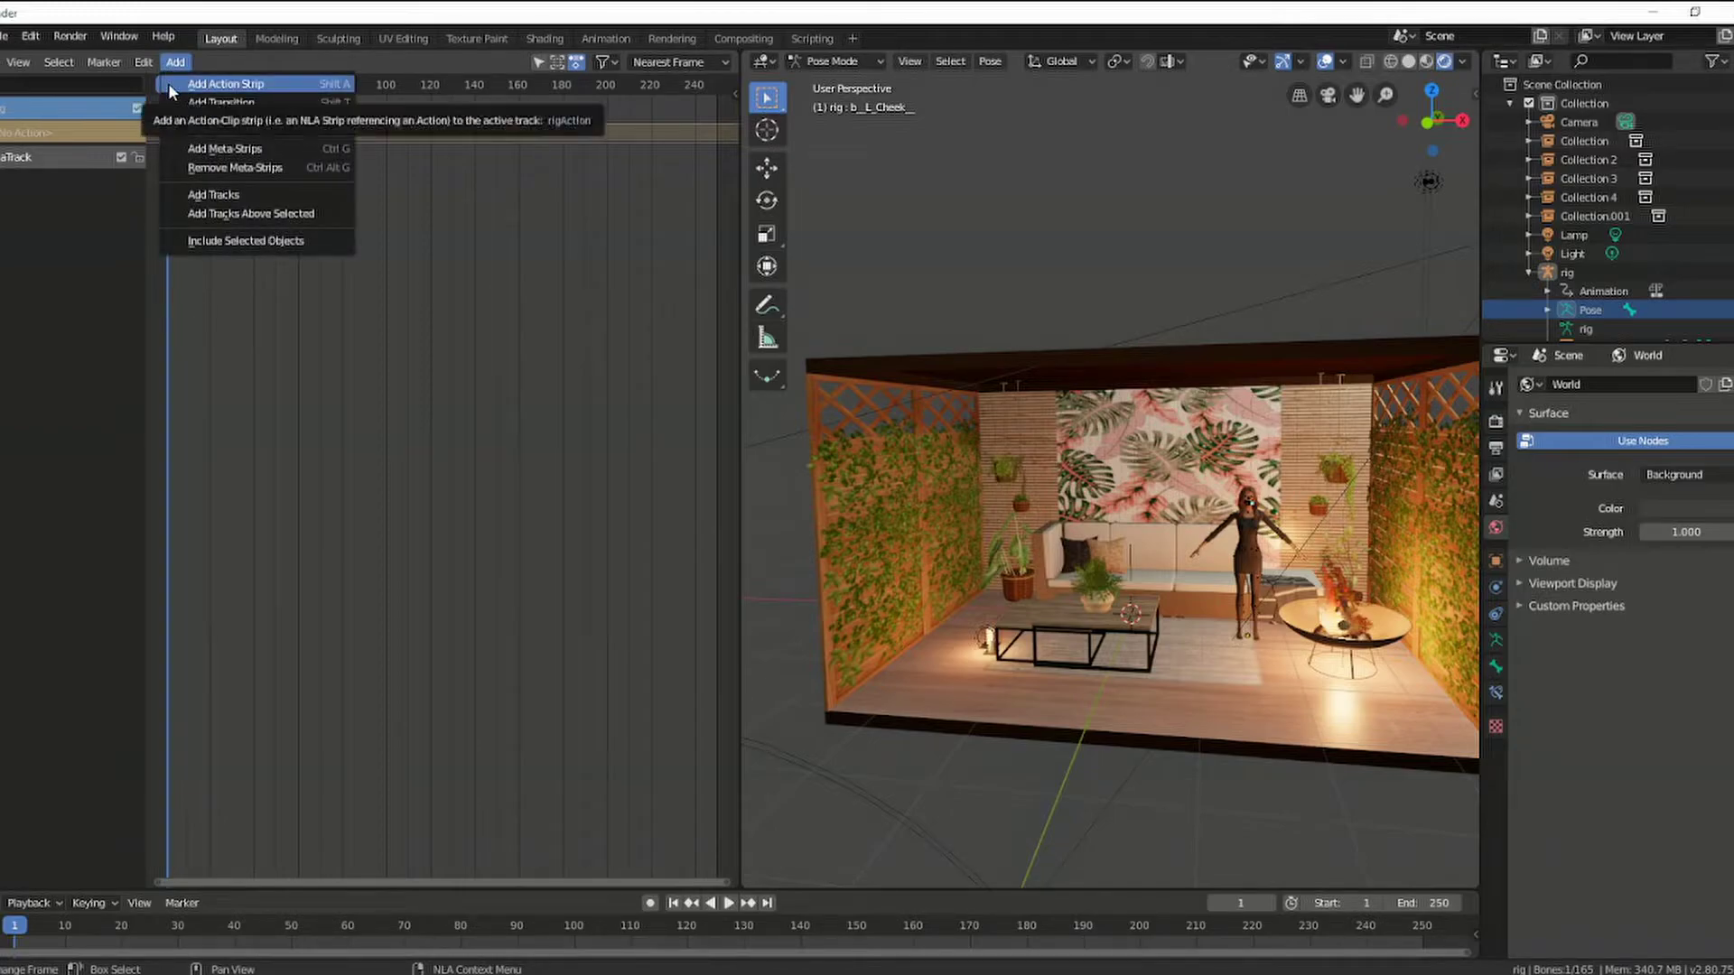
click(168, 83)
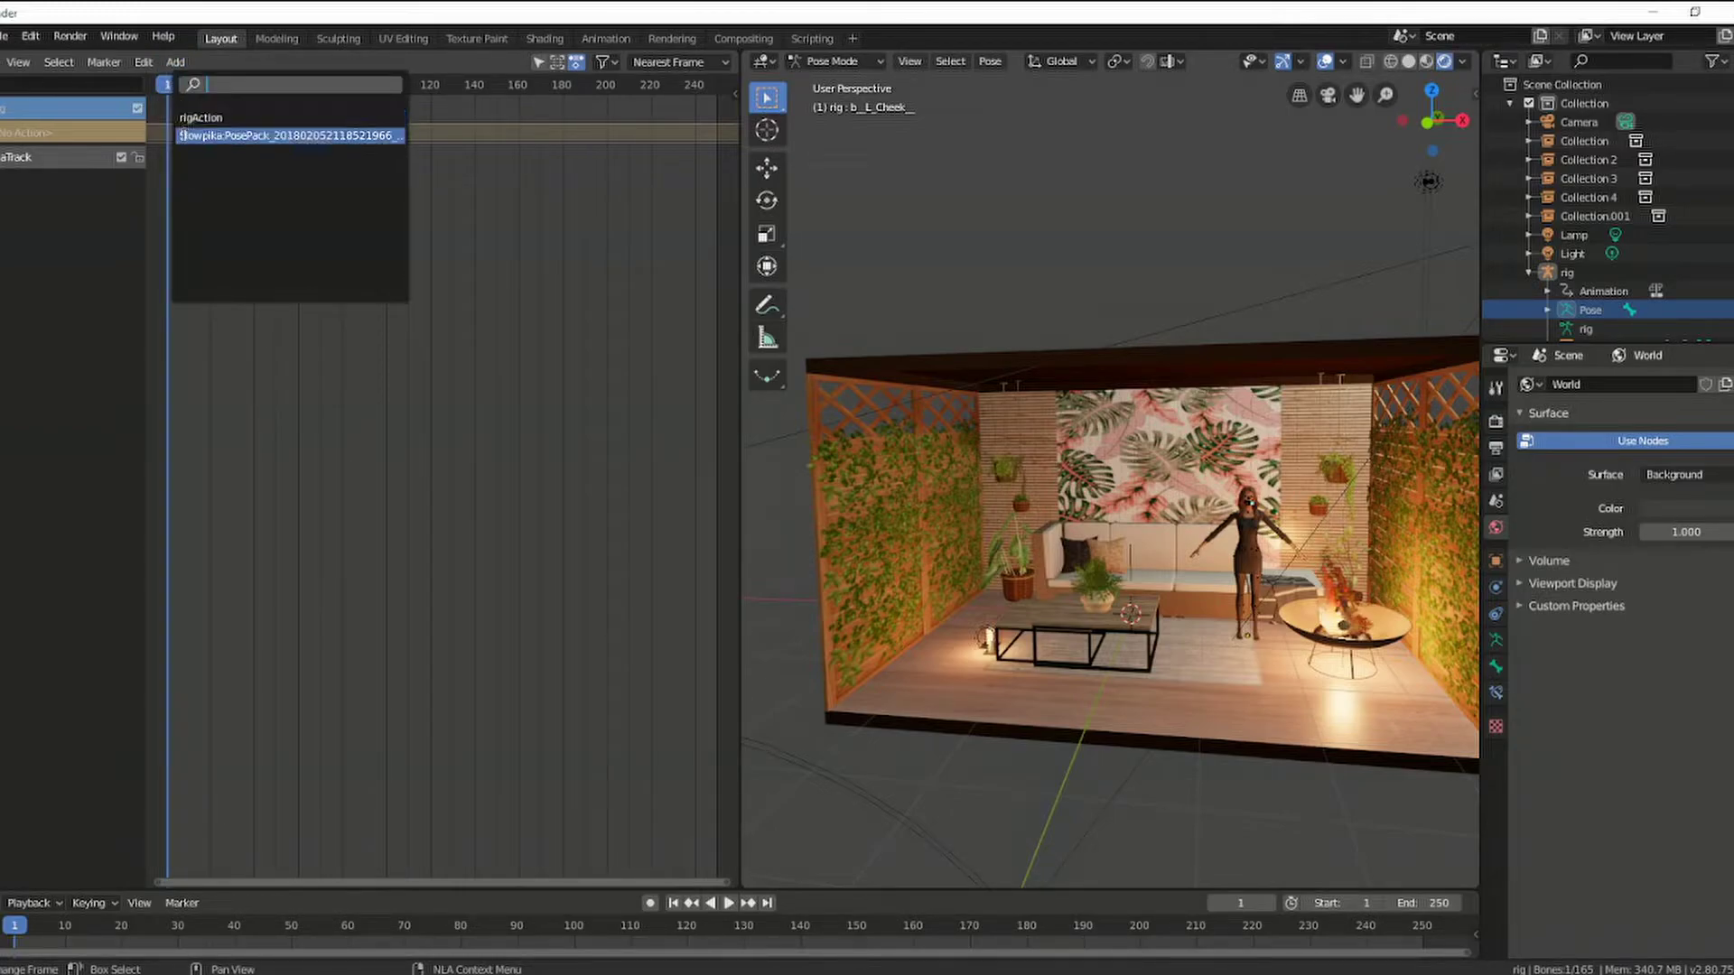
click(273, 135)
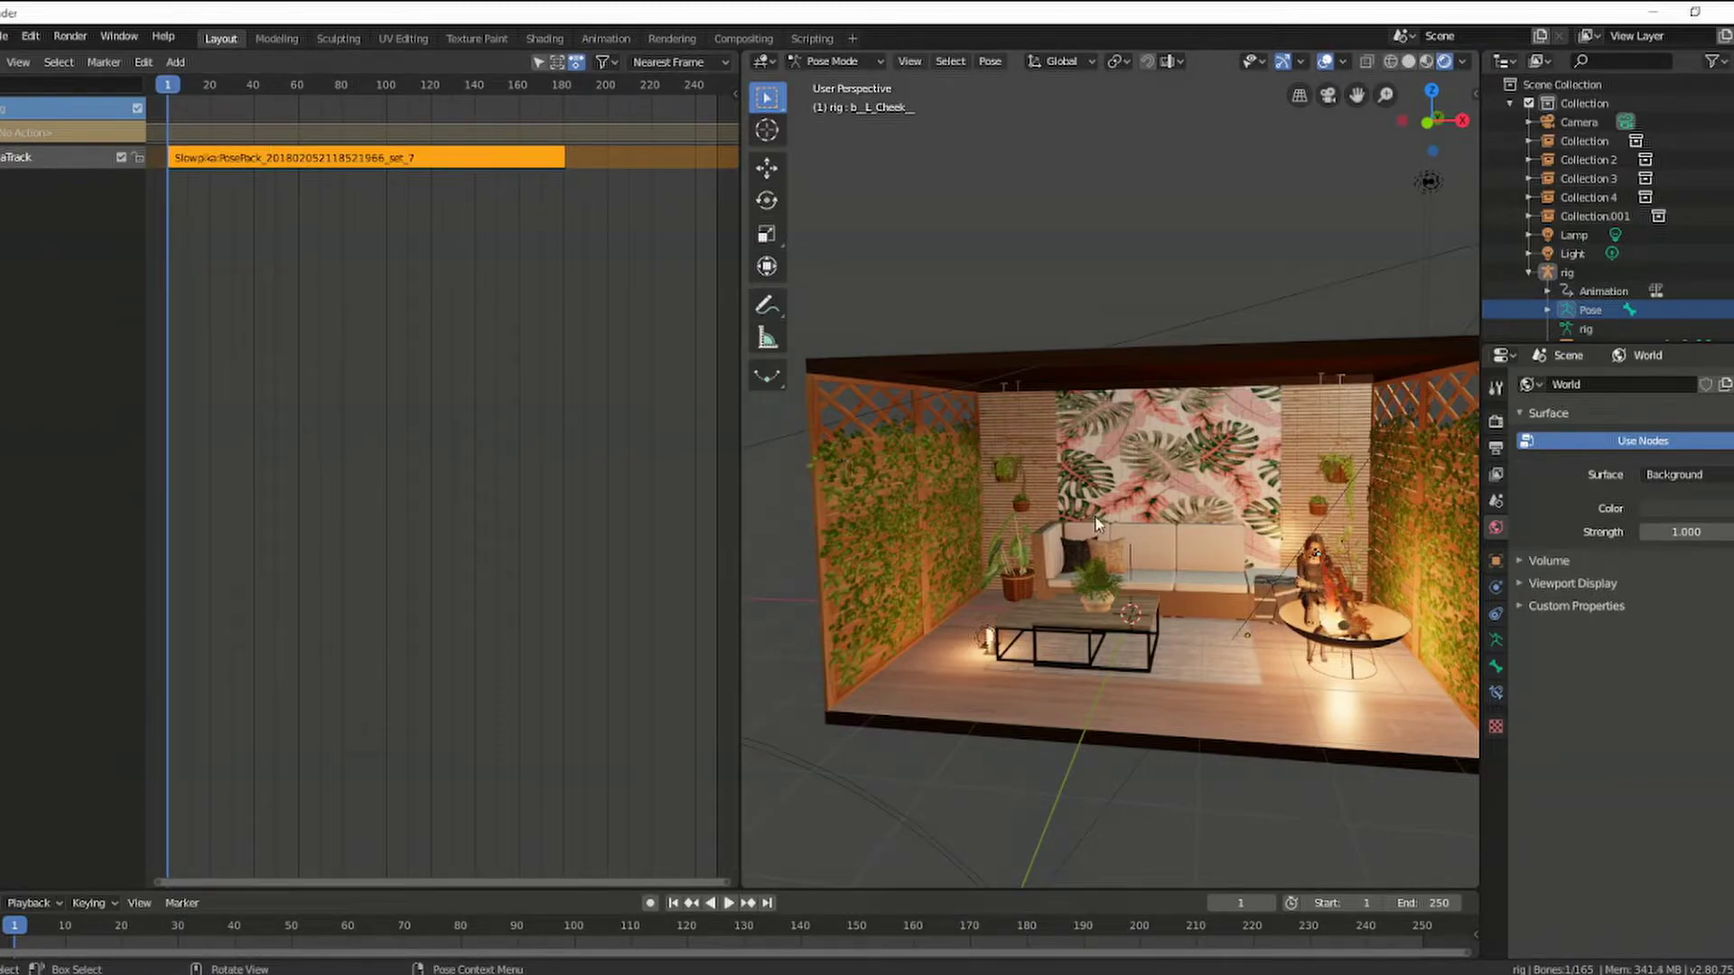
click(686, 345)
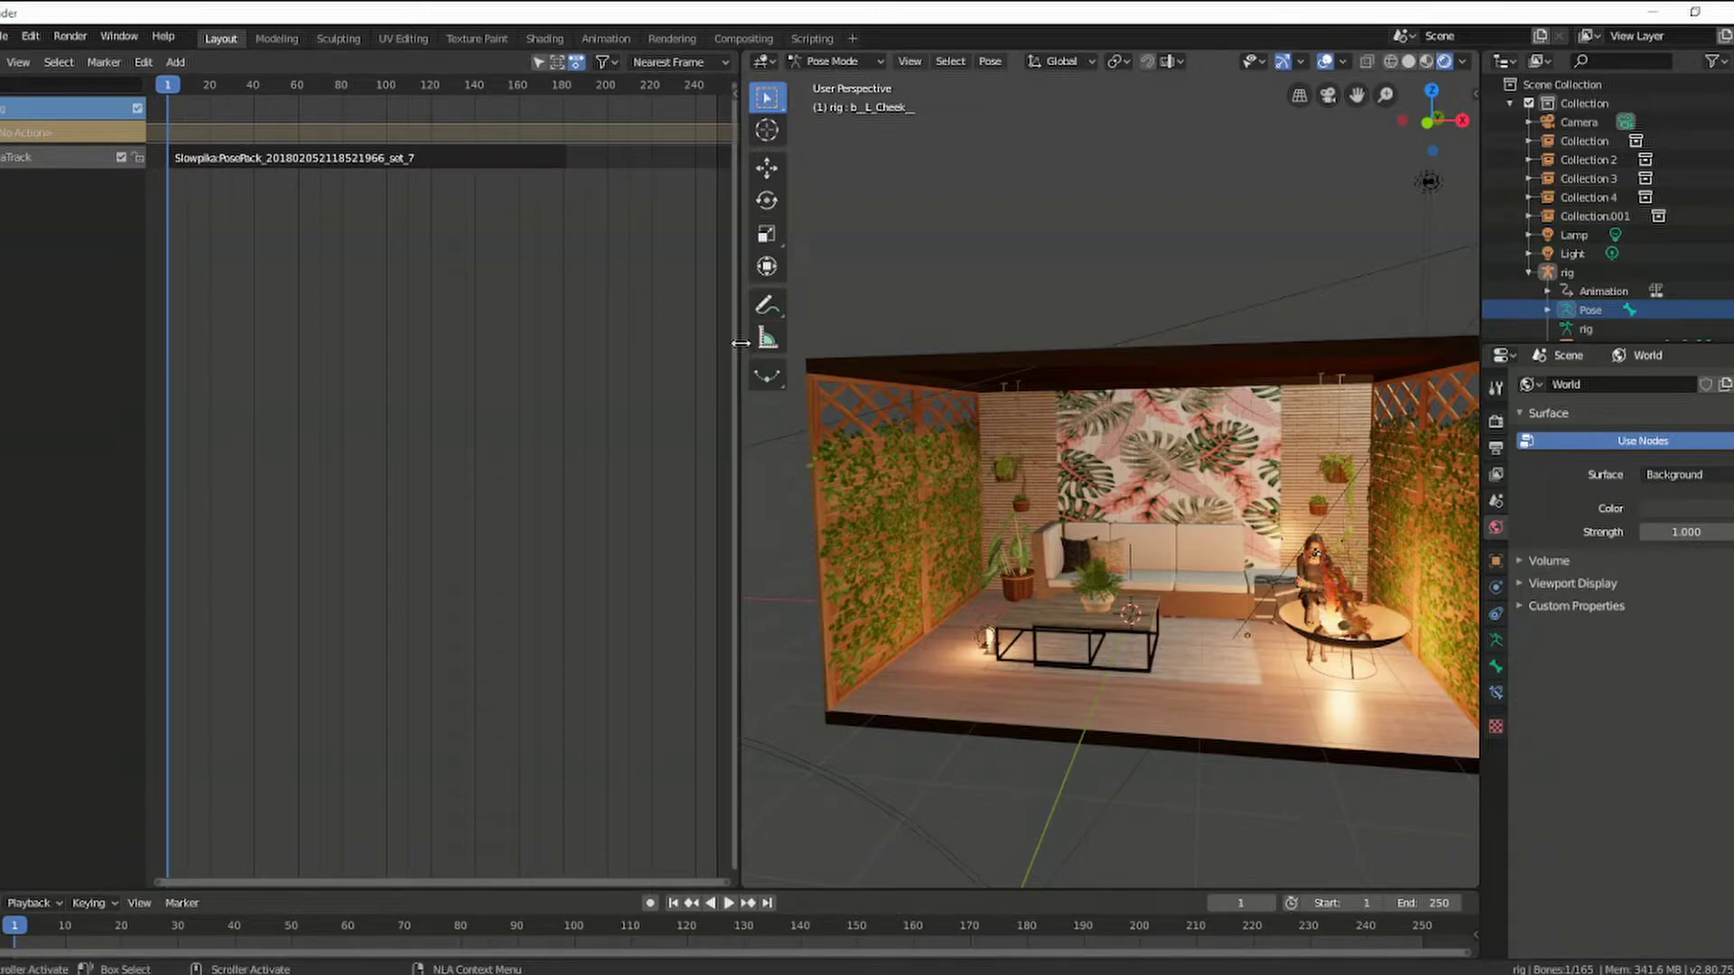
drag(741, 343, 196, 373)
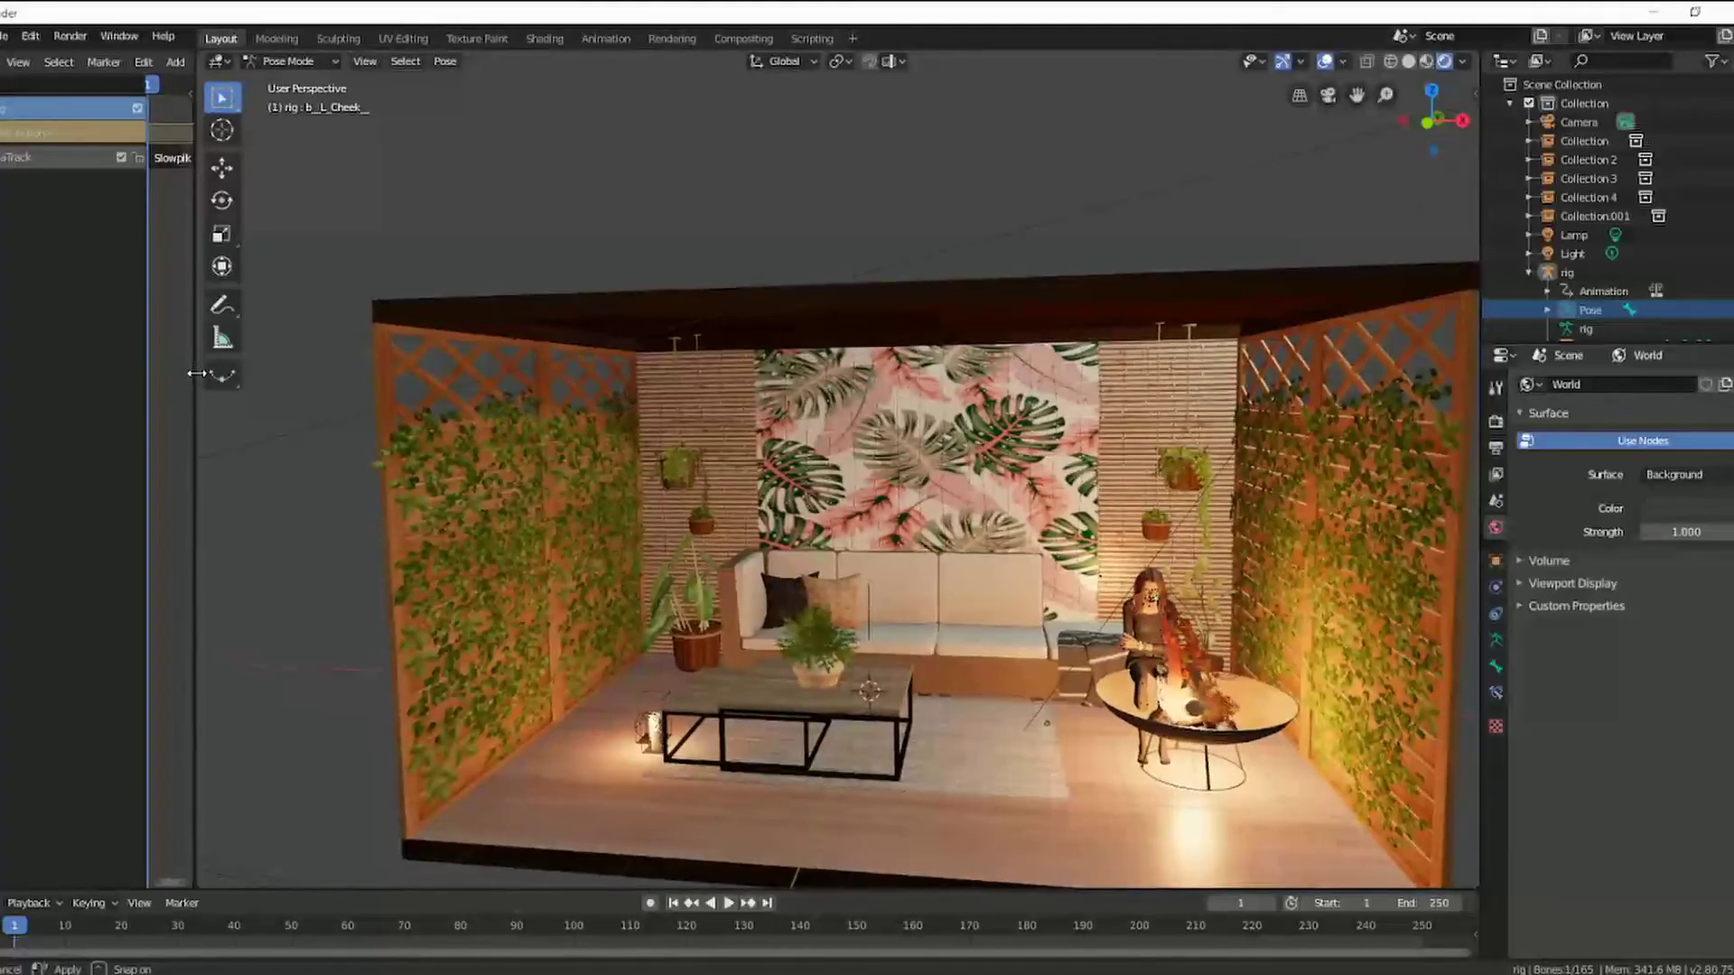
Step: Recentre the view on the fire pit and switch the rig from Pose Mode to Object Mode
drag(196, 373, 155, 373)
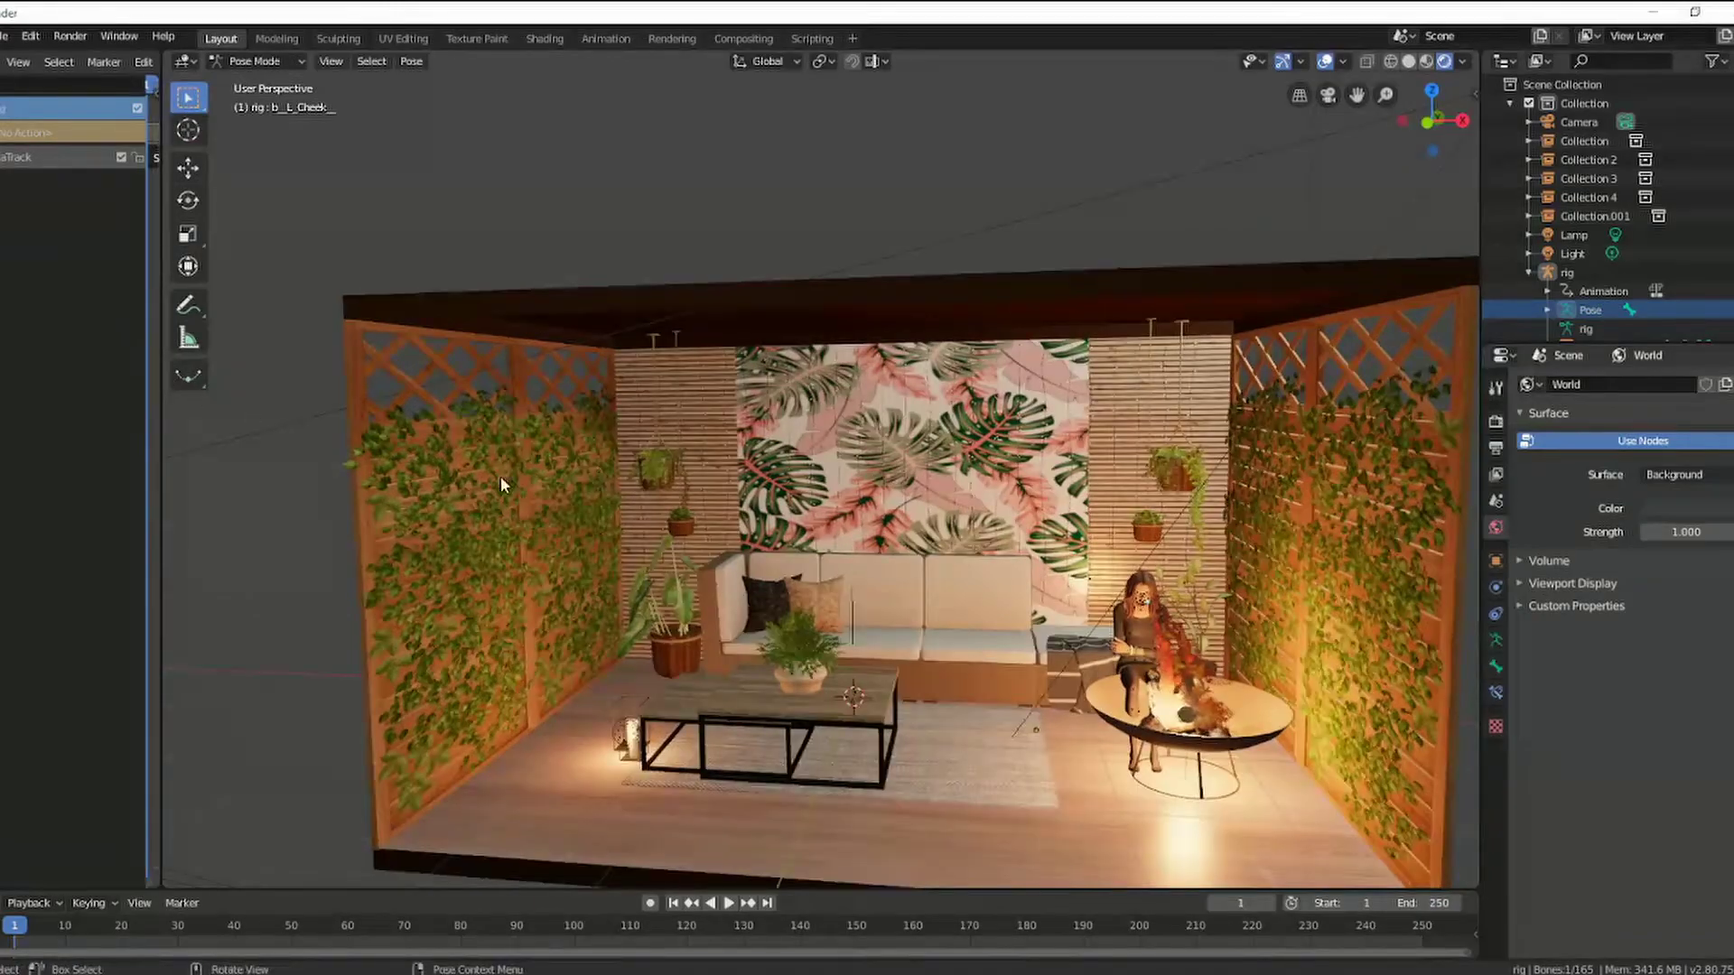
drag(1357, 95, 1138, 55)
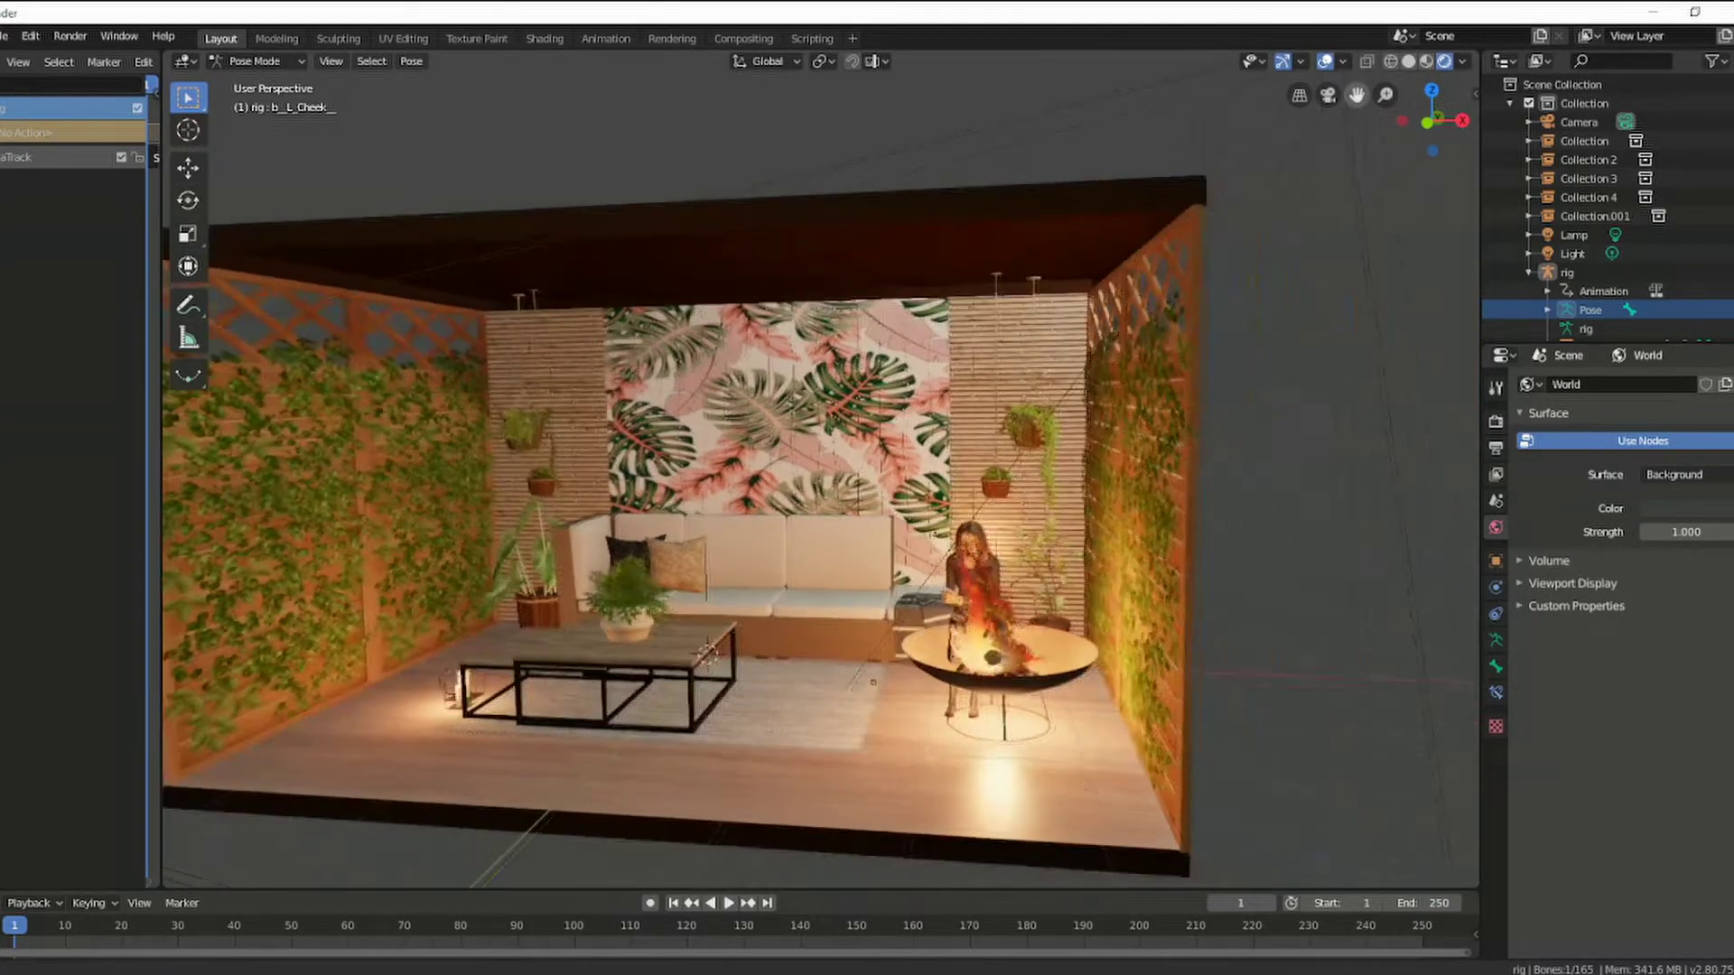
drag(1356, 95, 1286, 294)
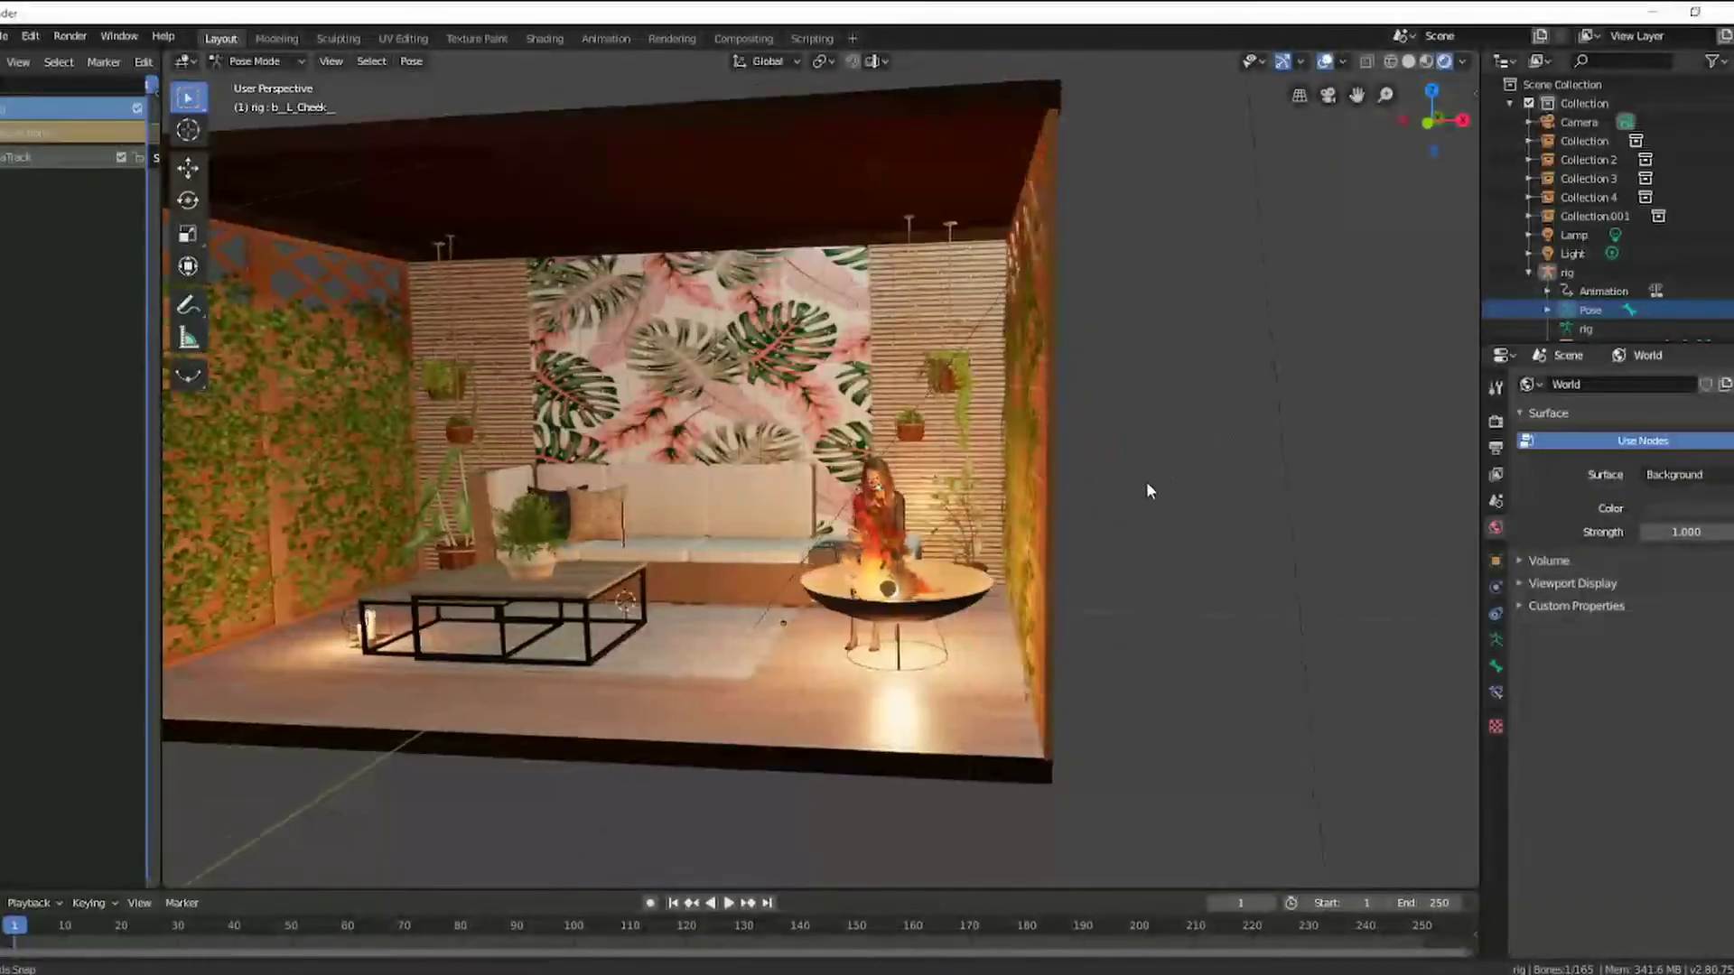
middle_drag(1149, 490, 1174, 493)
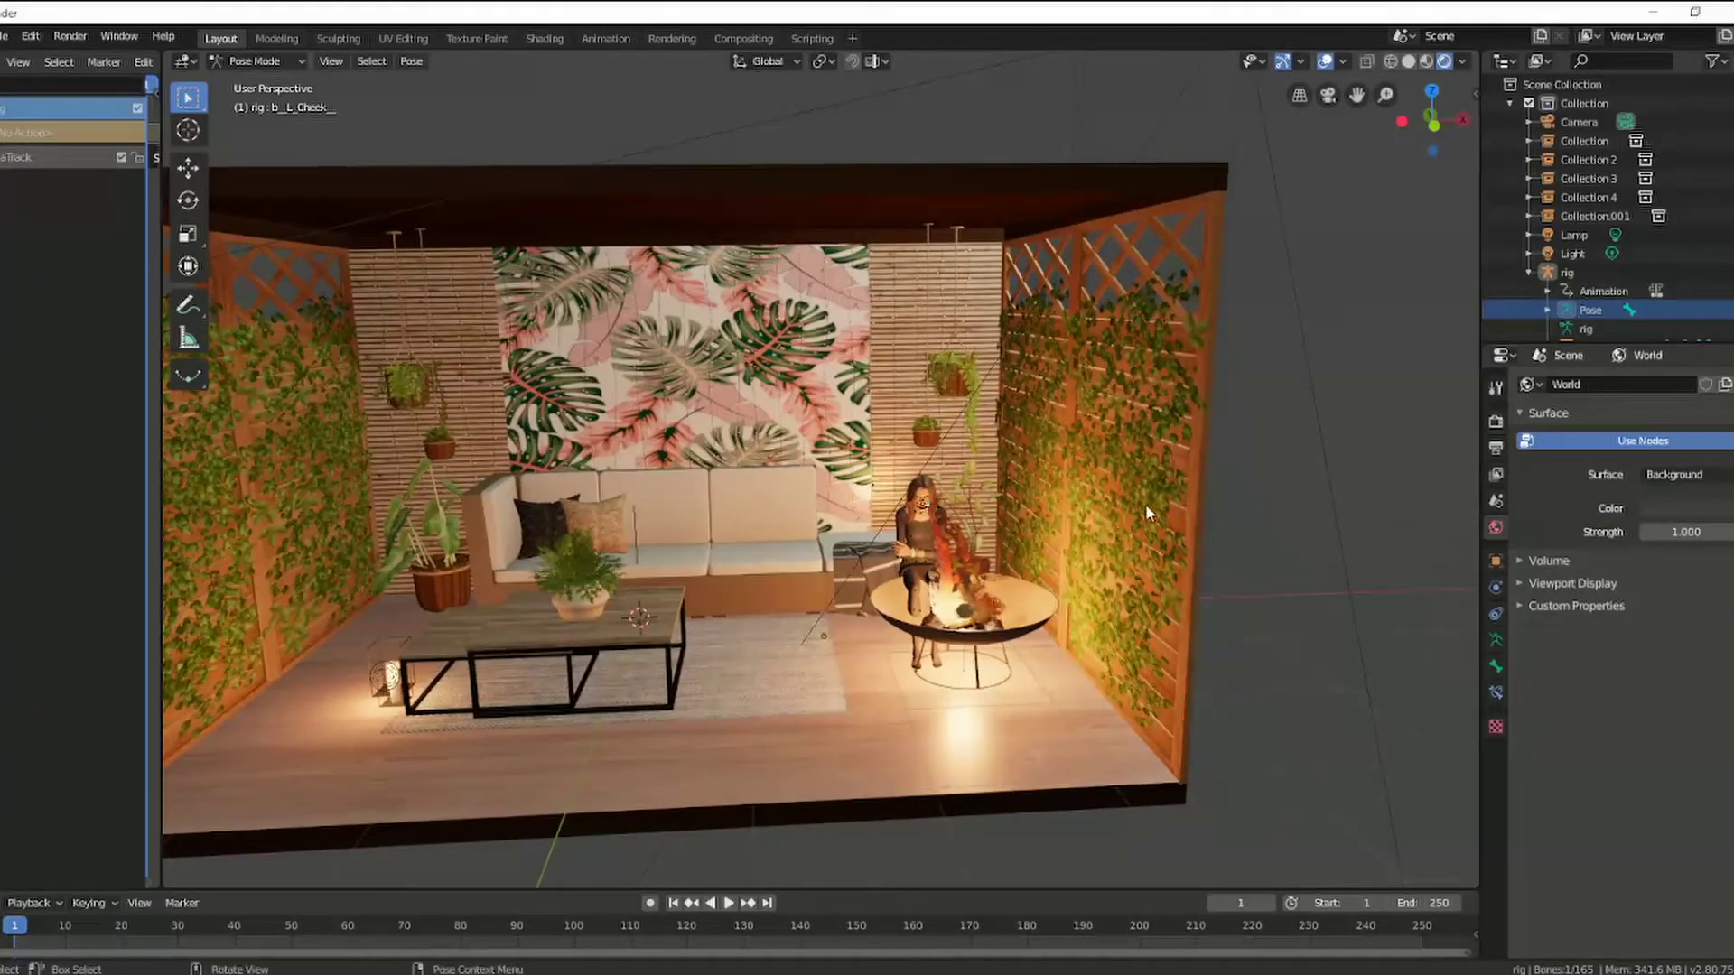
scroll(1145, 504, up, 4)
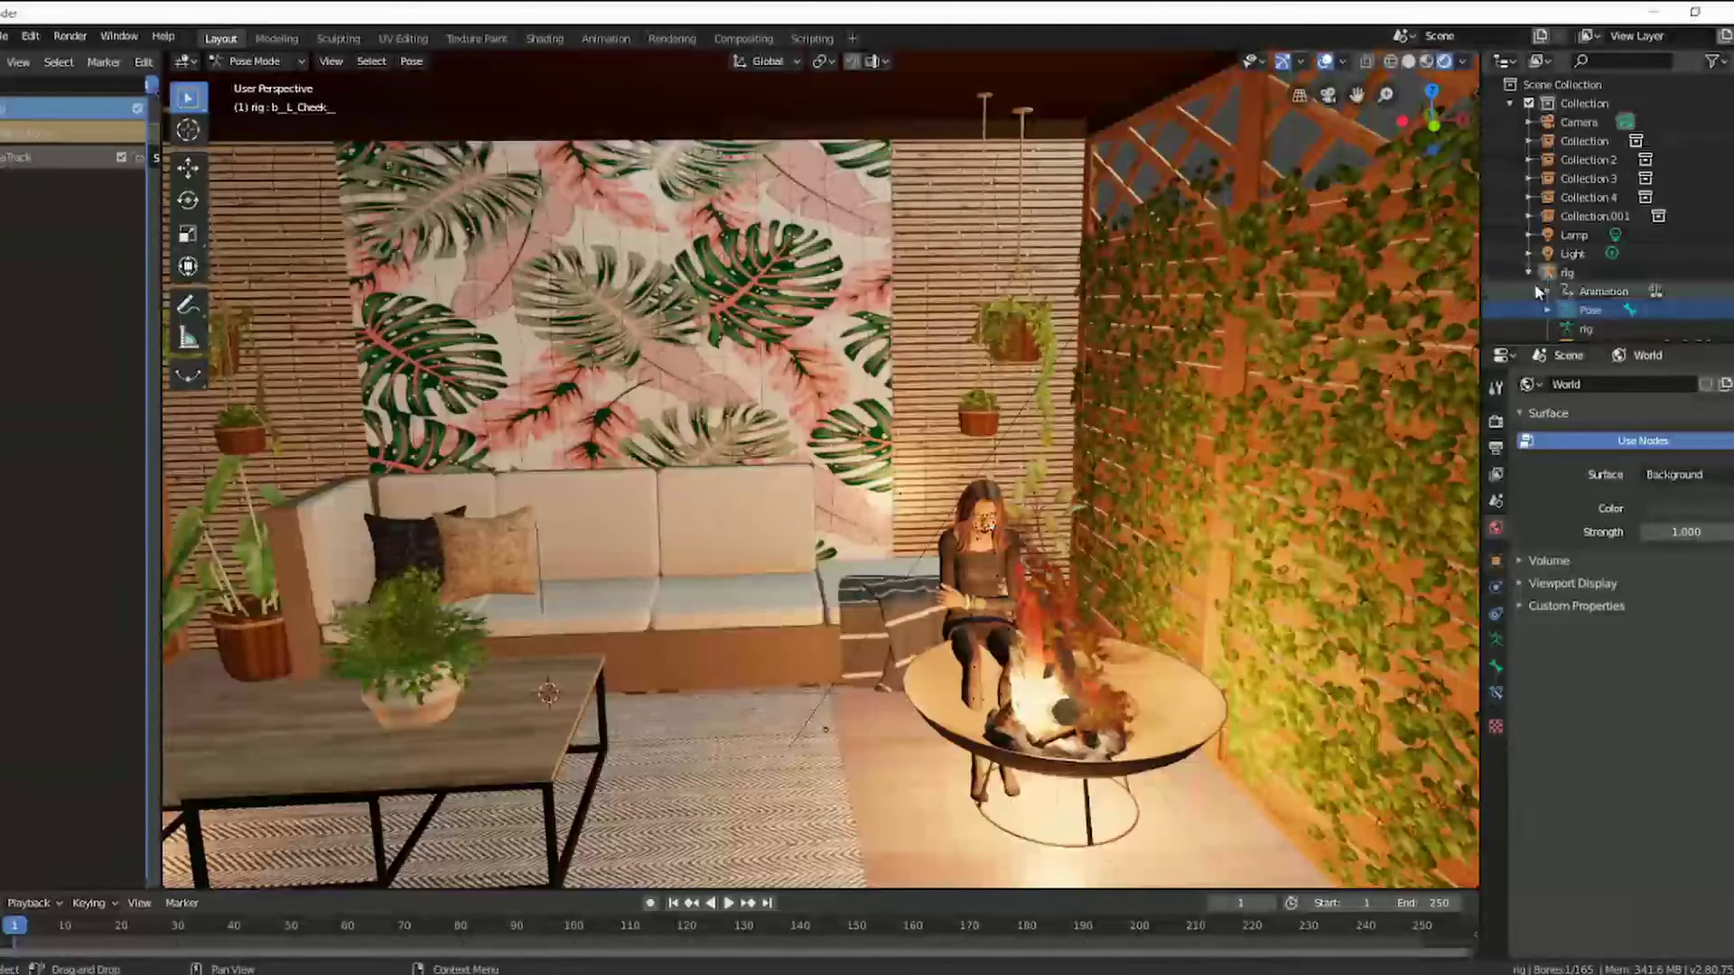
click(1584, 315)
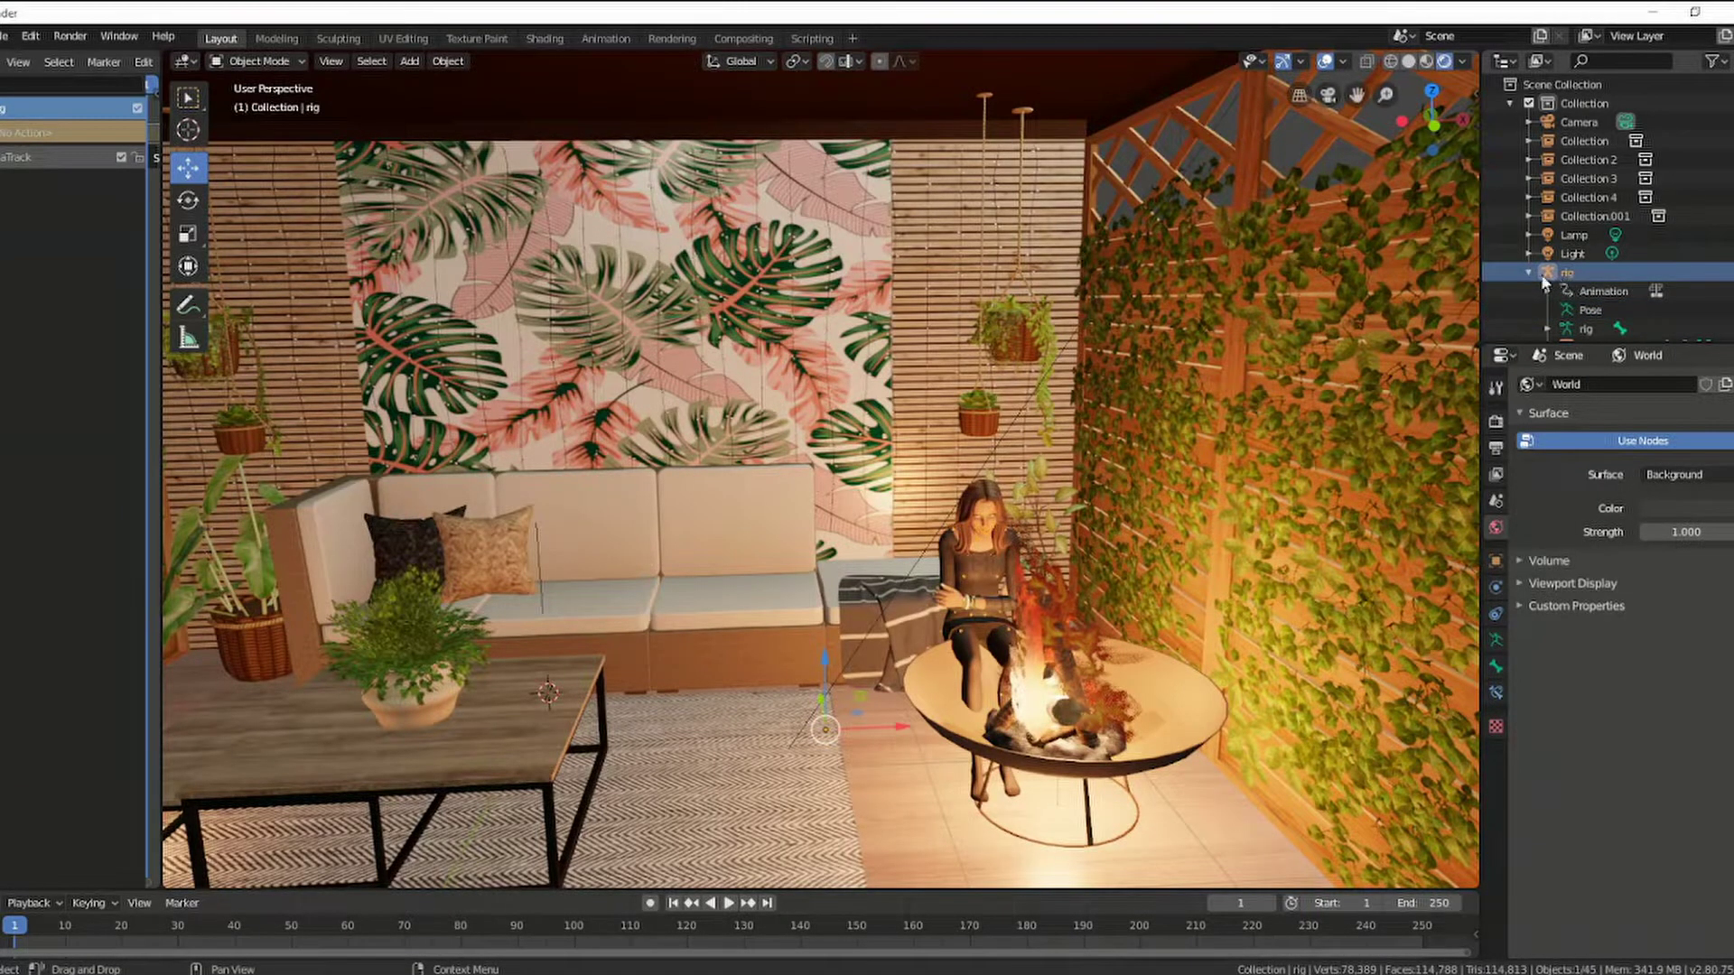
Step: Select the rig object and move the seated character from the fire pit onto the ottoman
click(1529, 273)
click(1612, 254)
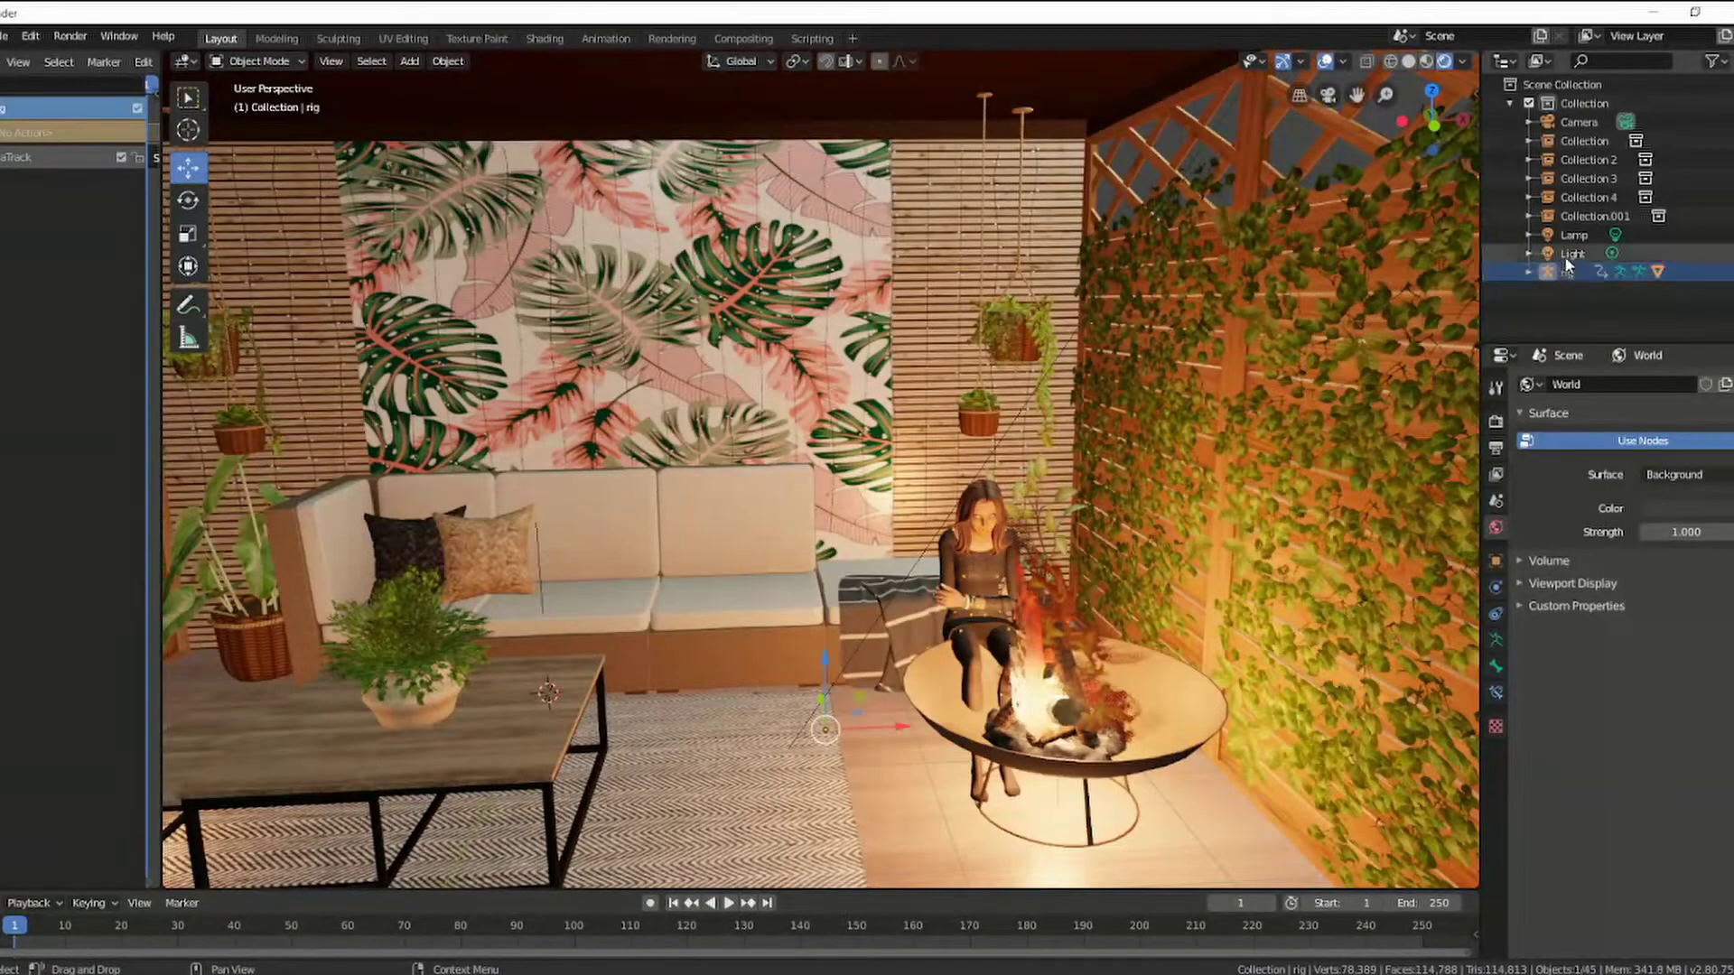
click(1567, 273)
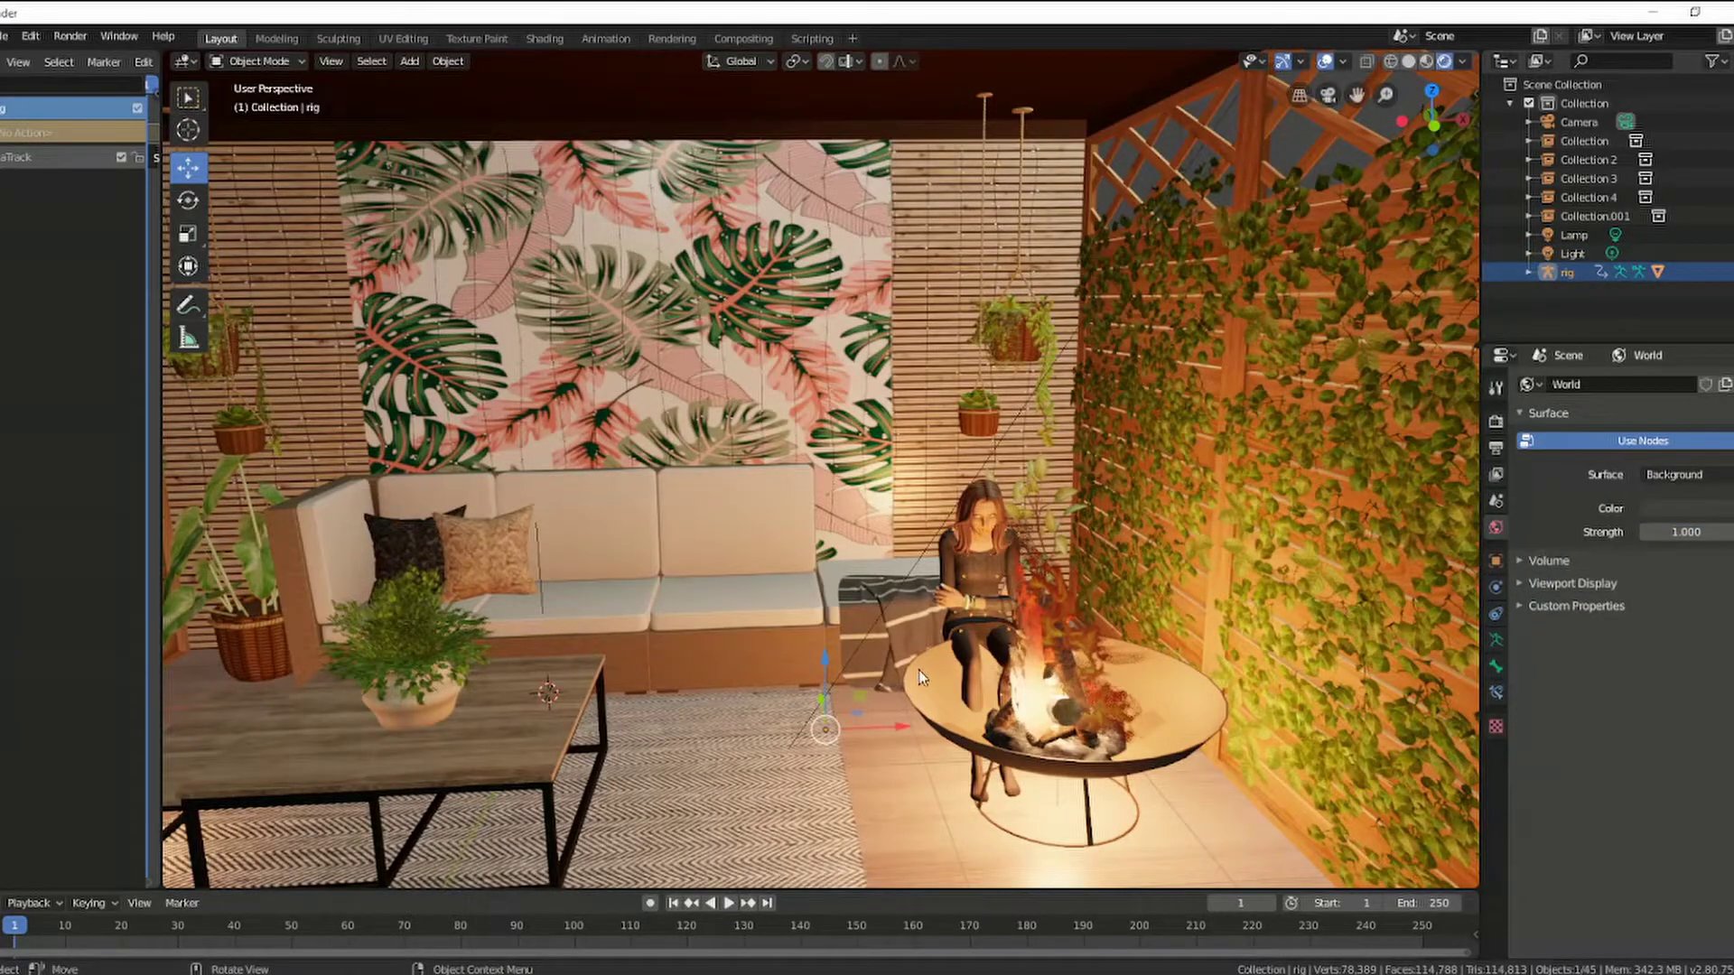
drag(825, 721, 810, 648)
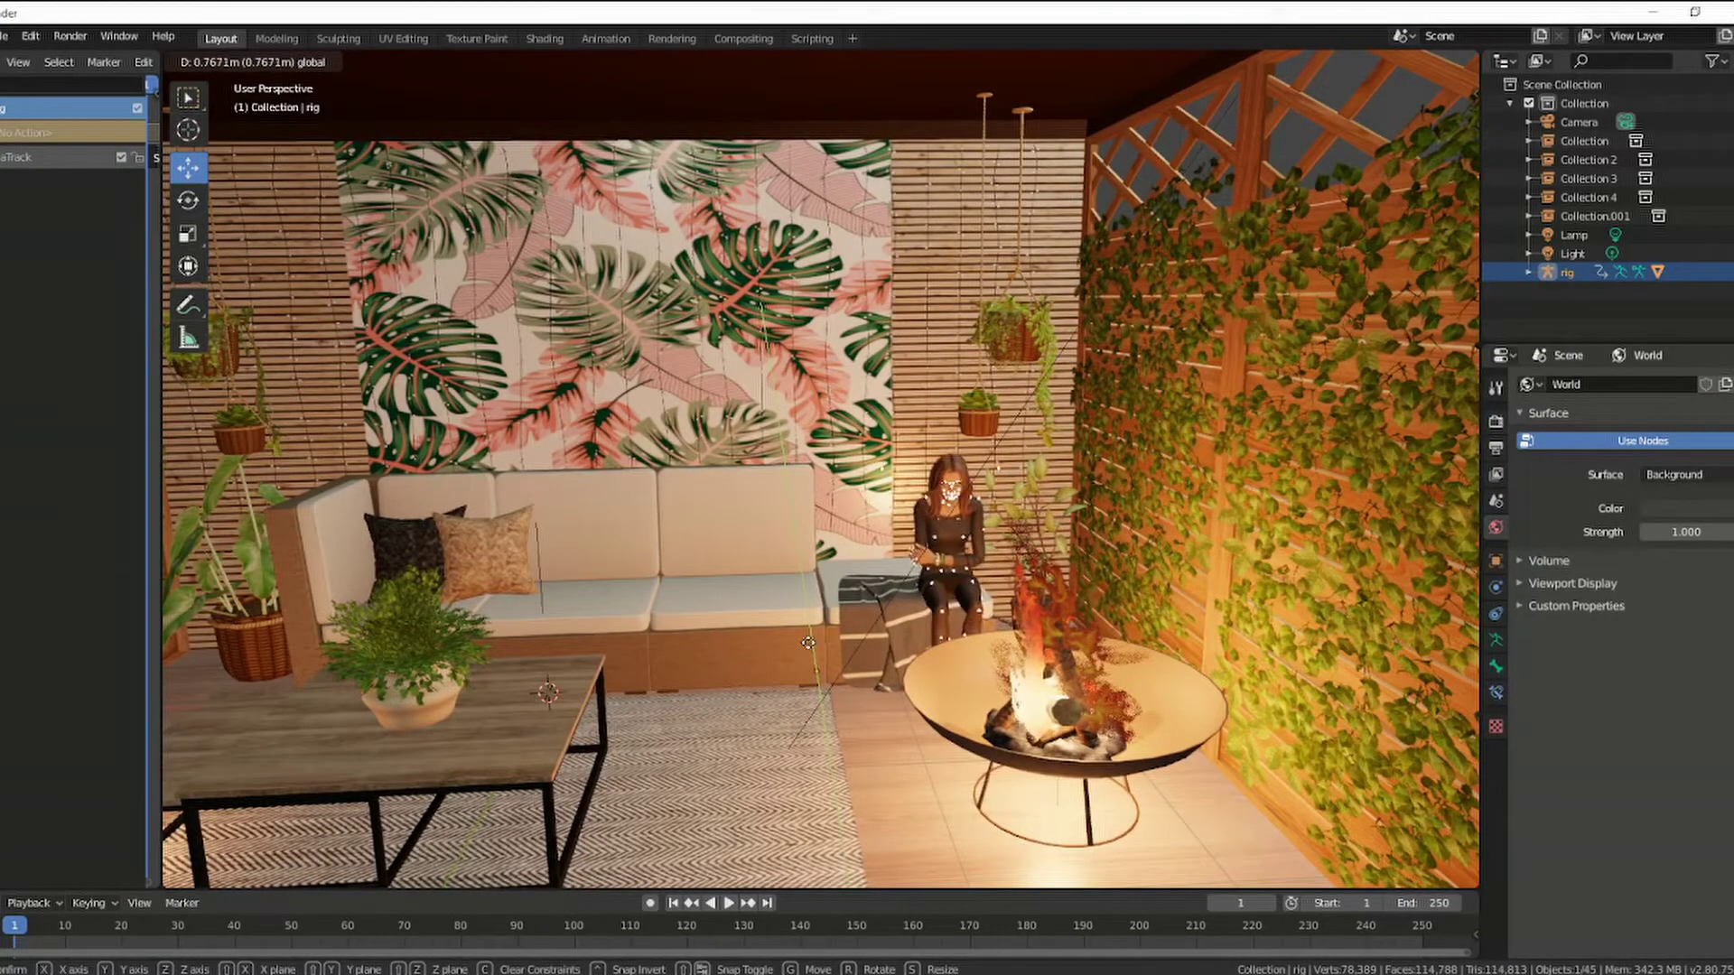
drag(806, 642, 813, 604)
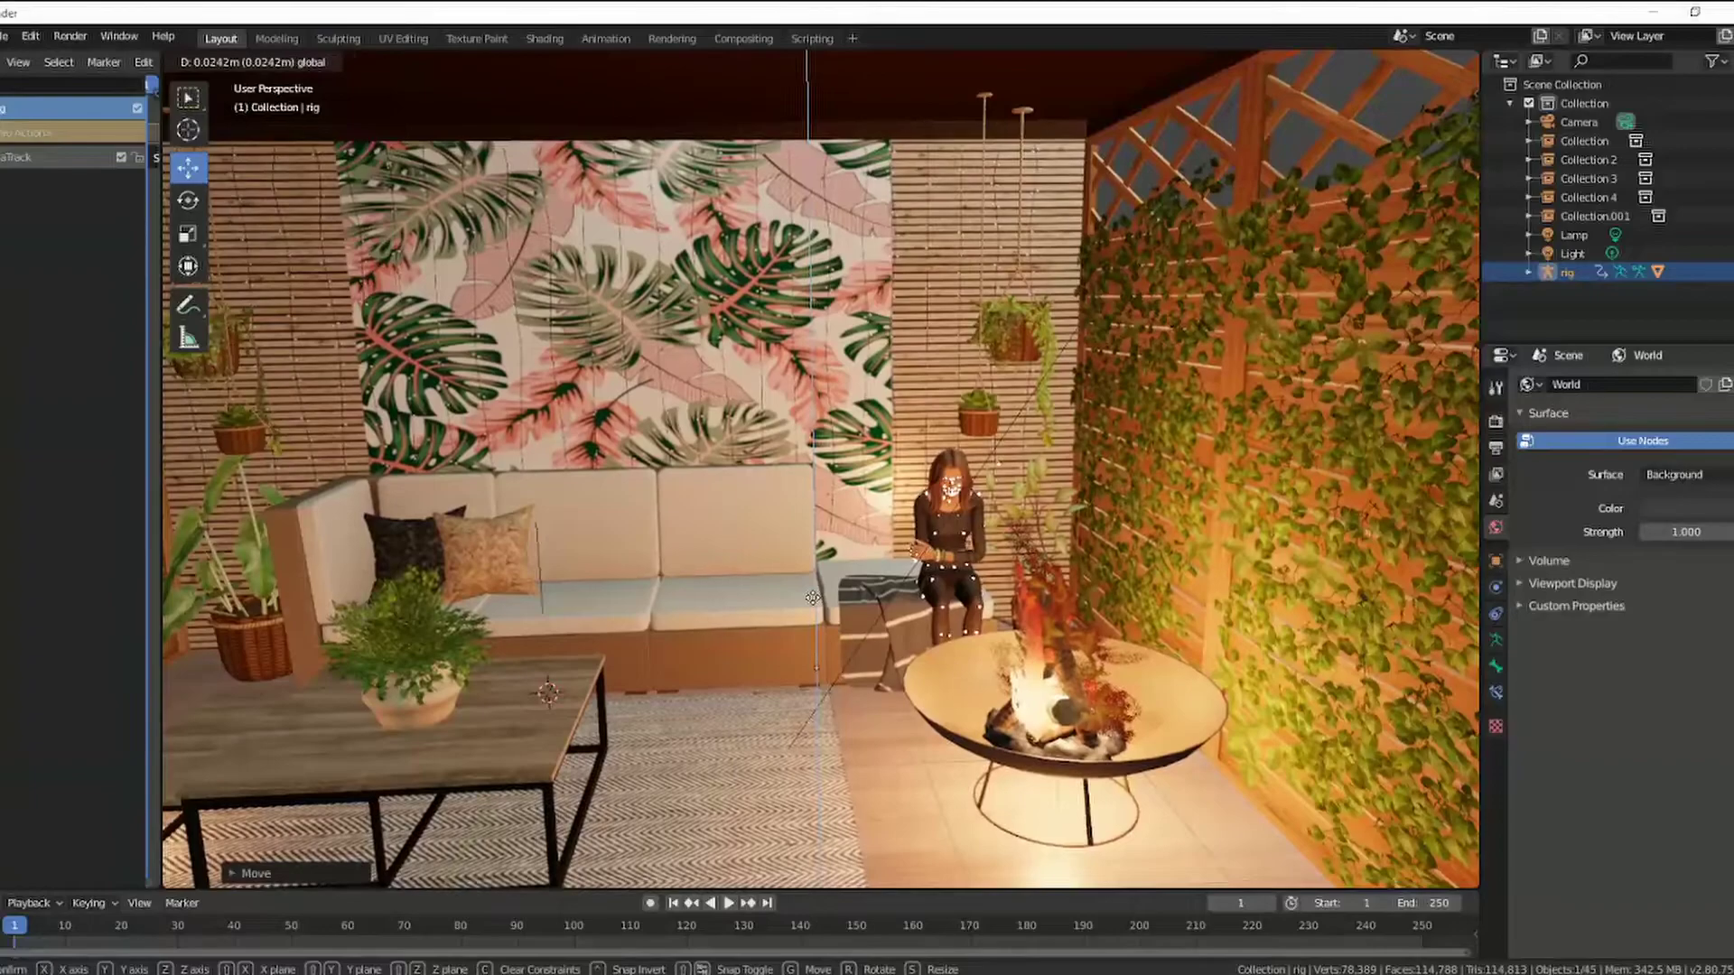
drag(813, 604, 826, 617)
drag(894, 670, 818, 672)
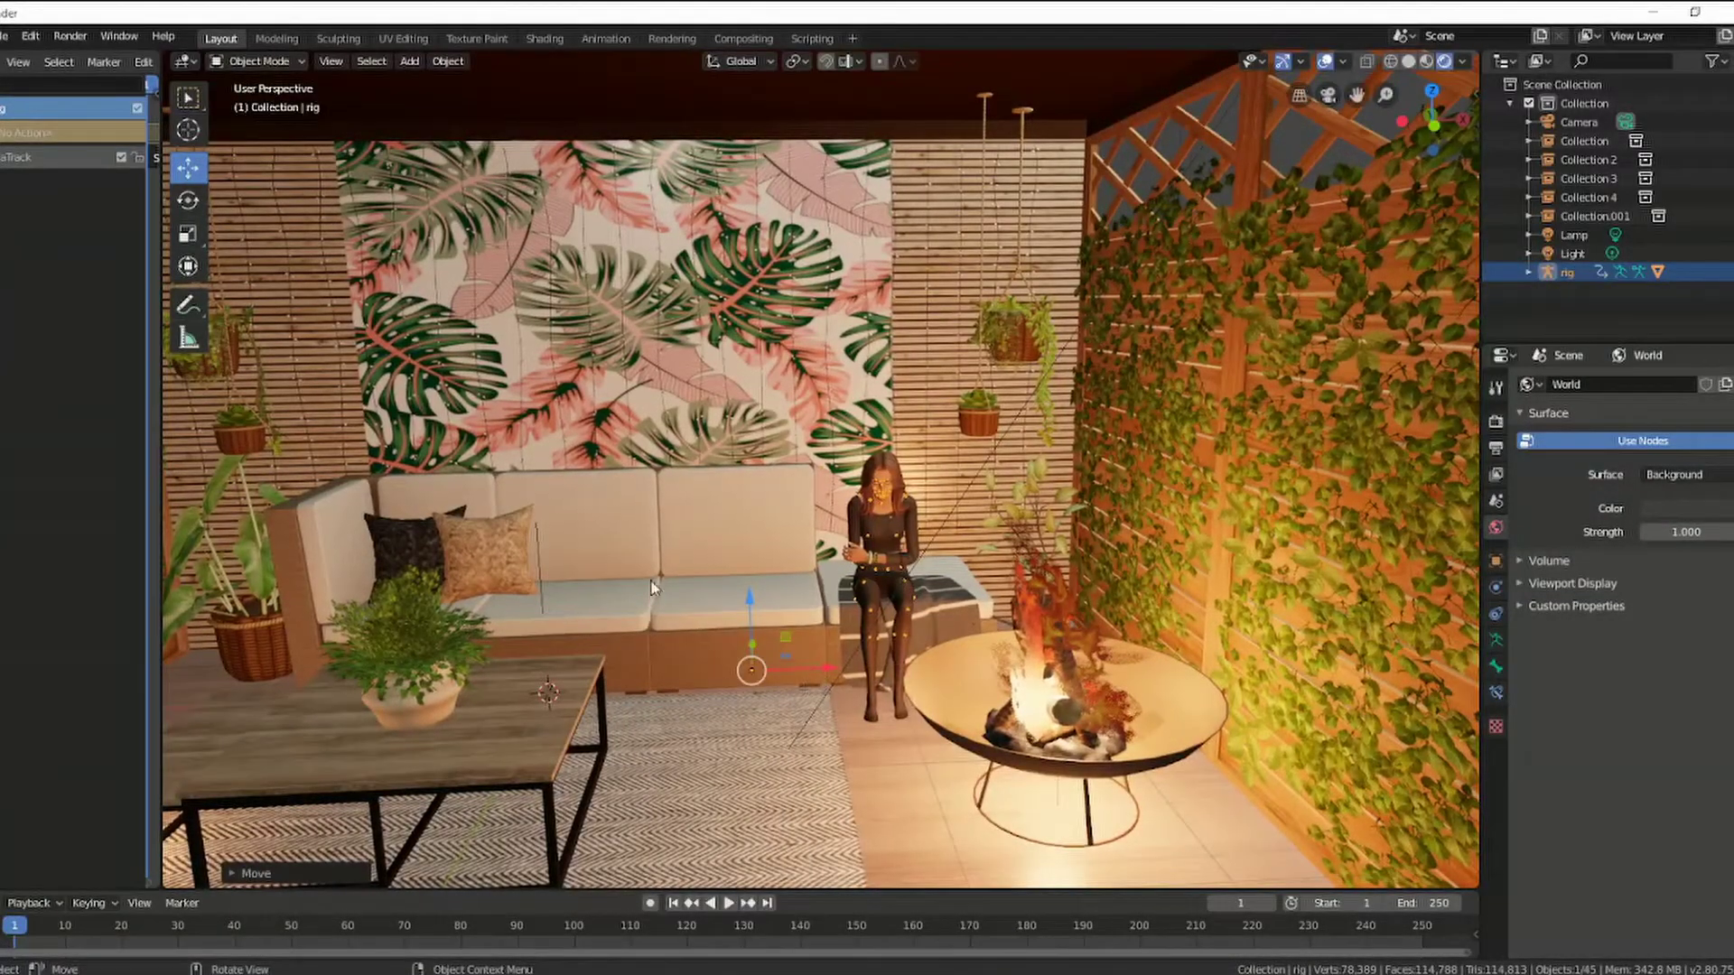
Step: Rotate the character around Z toward the fire and nudge her down onto the seat
click(188, 200)
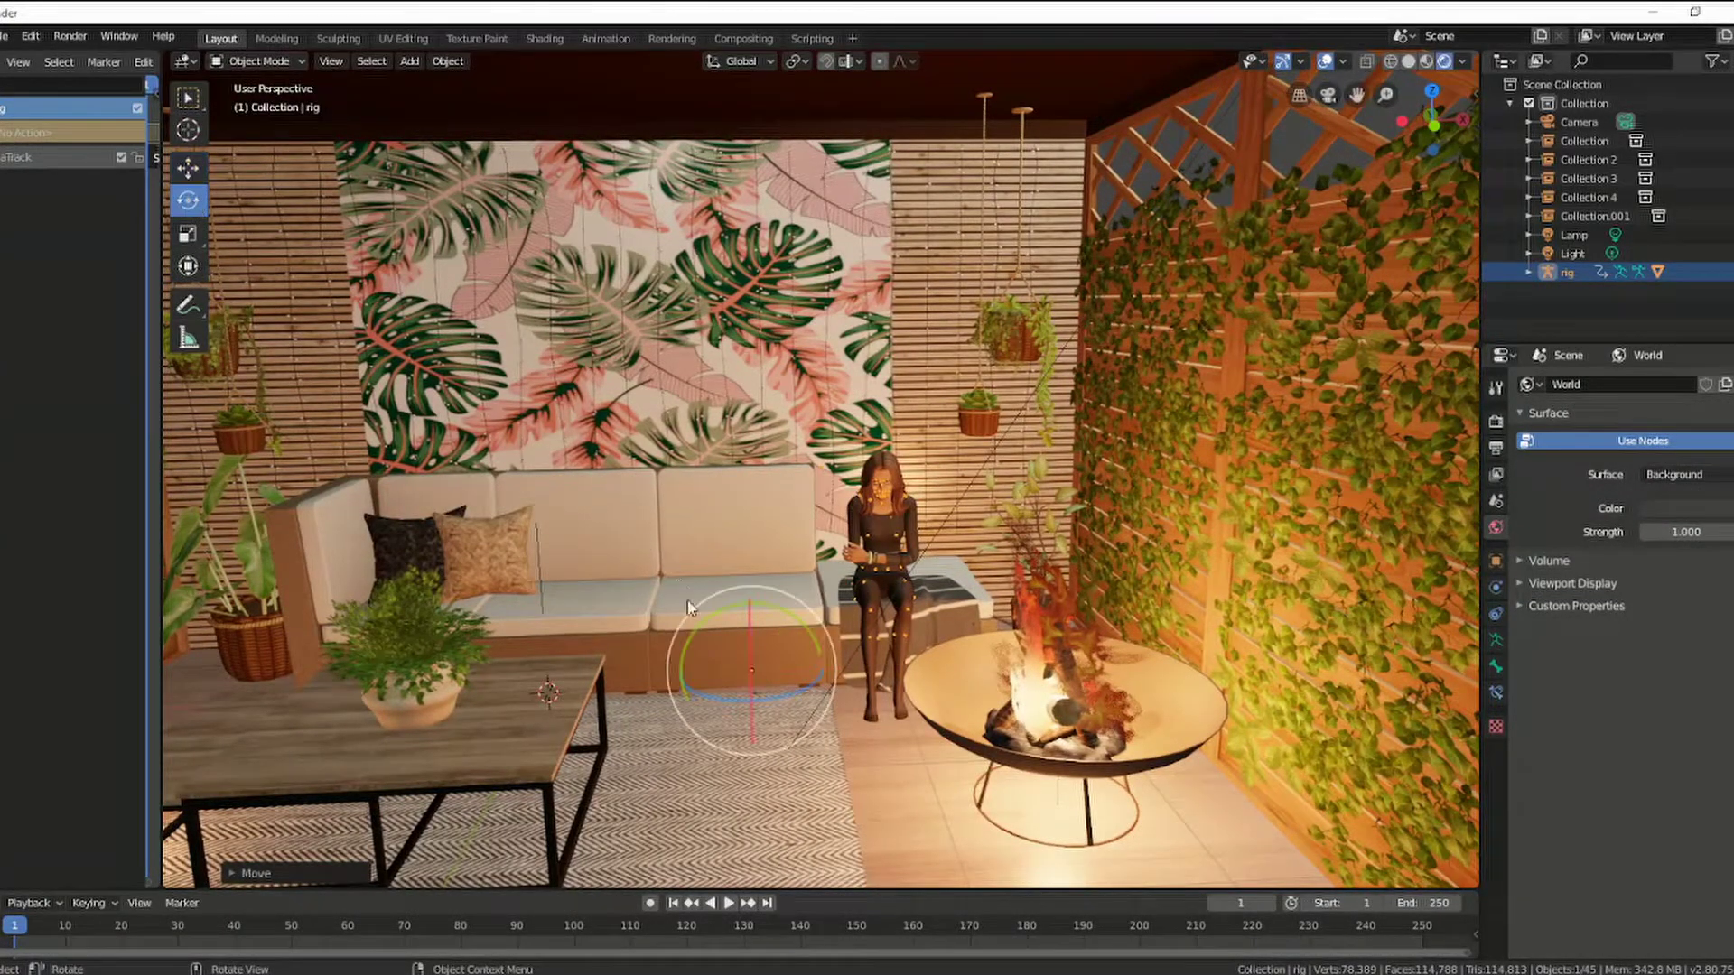
mouse_move(743, 713)
mouse_down()
mouse_move(733, 697)
mouse_move(755, 701)
mouse_up()
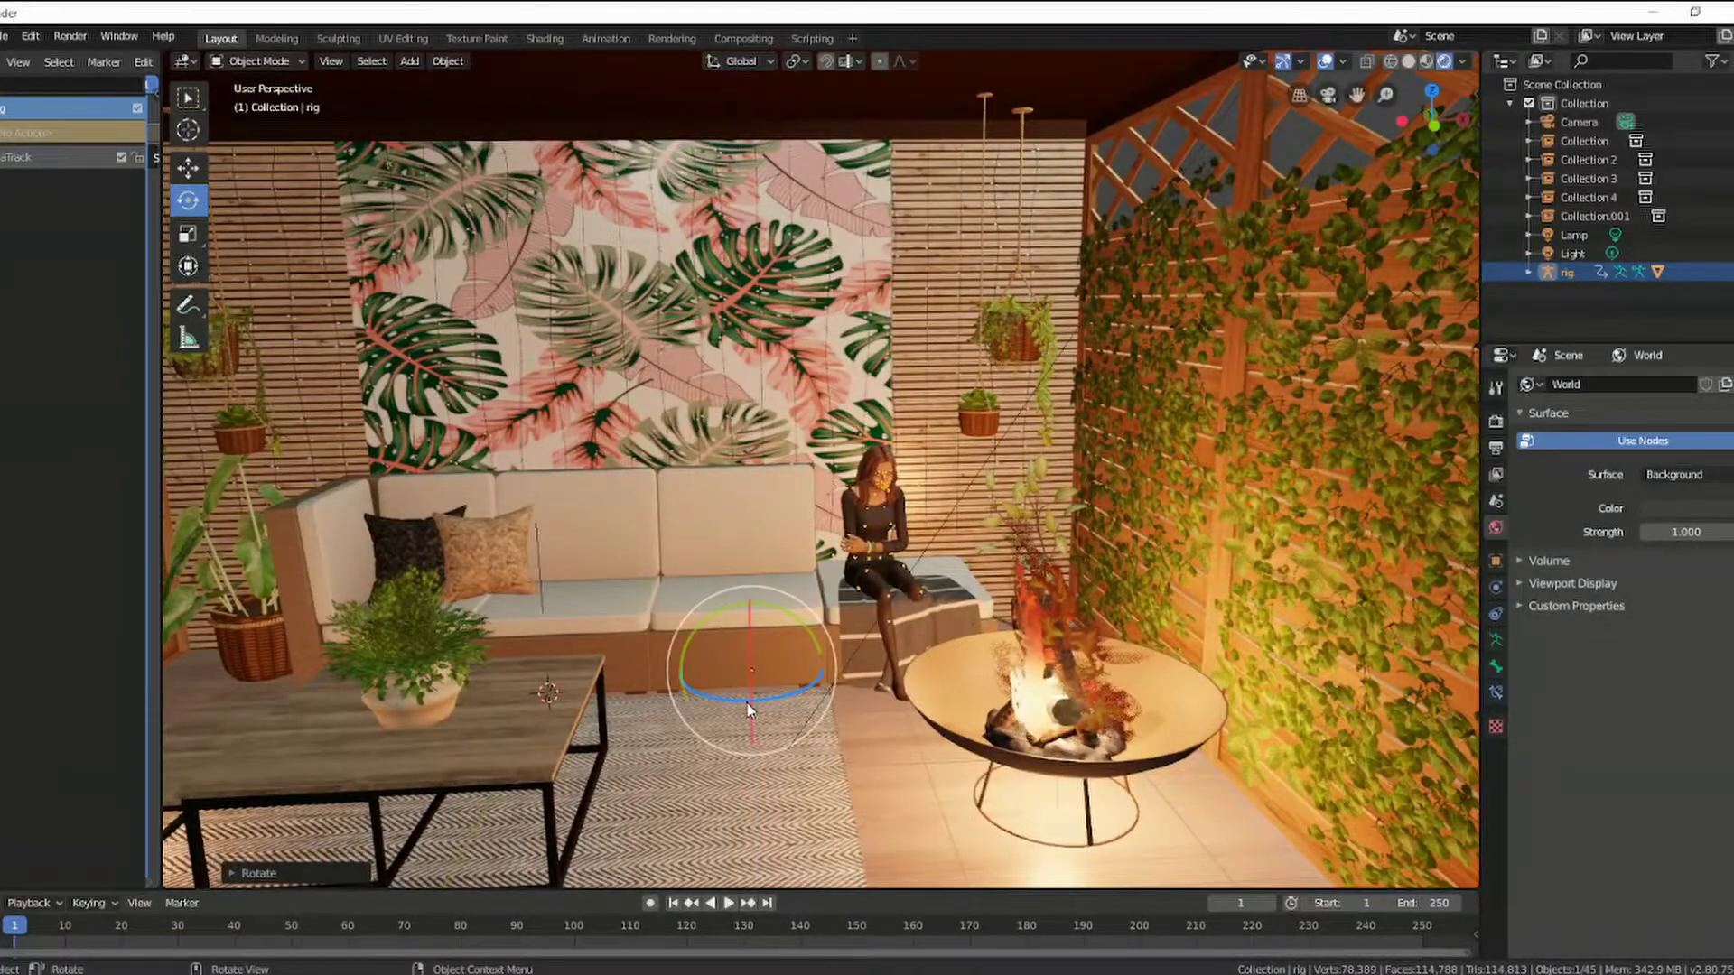
click(188, 167)
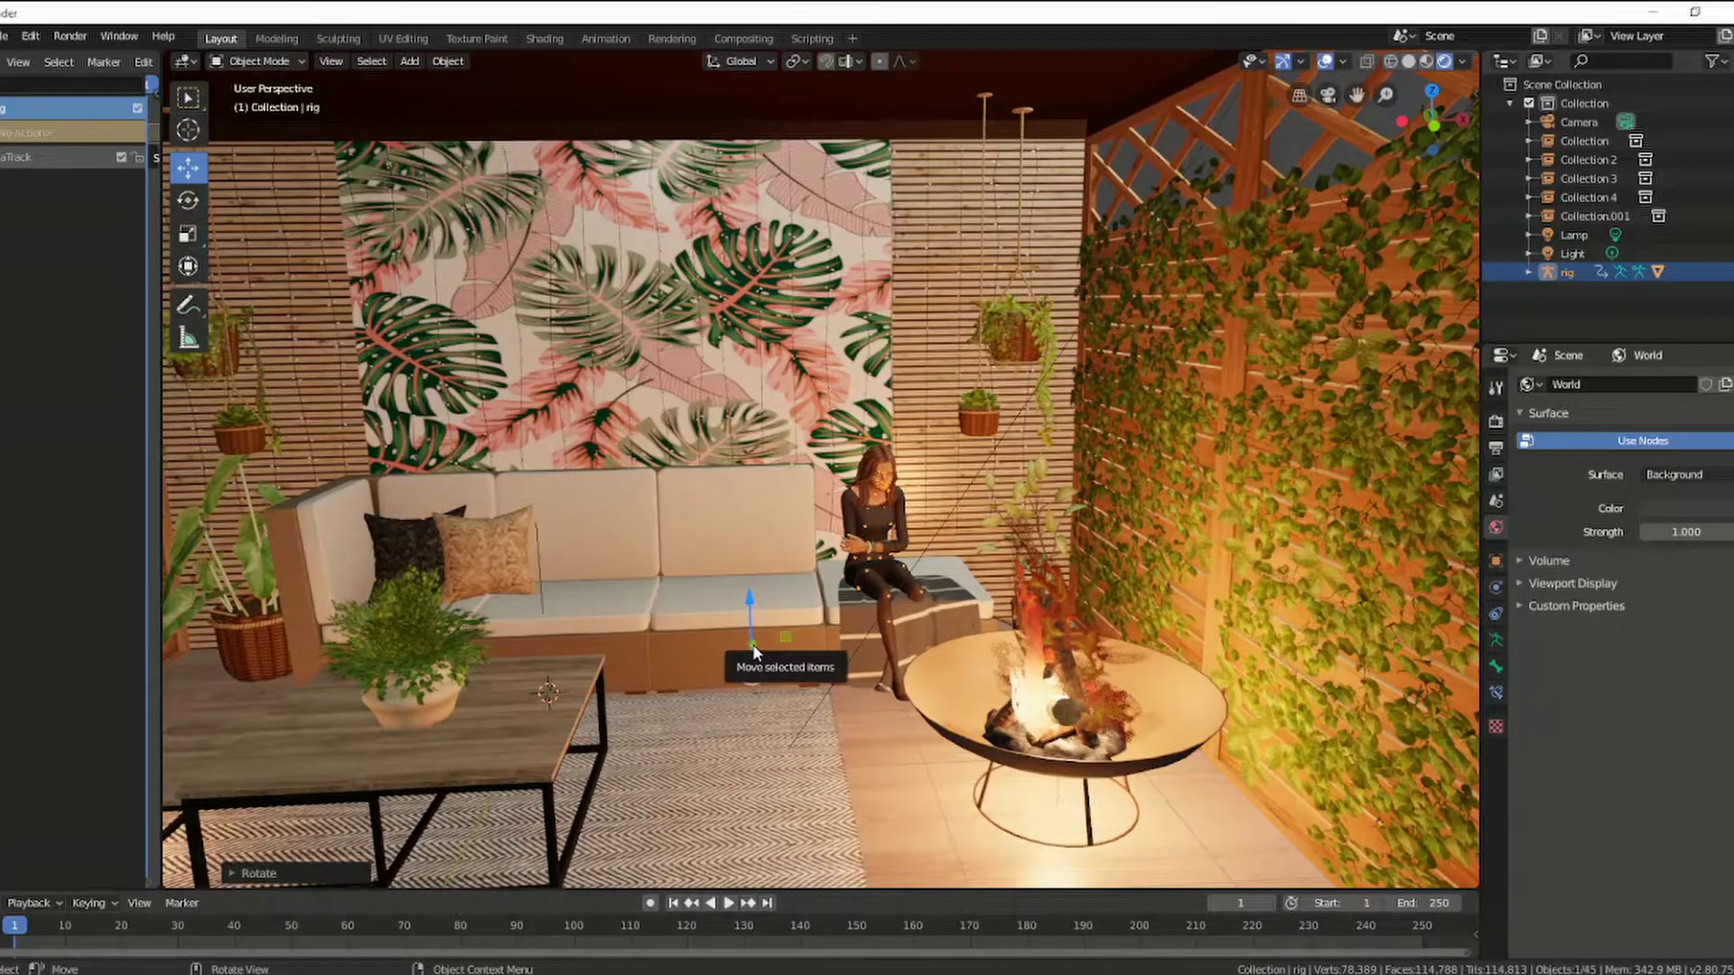
drag(751, 643, 754, 647)
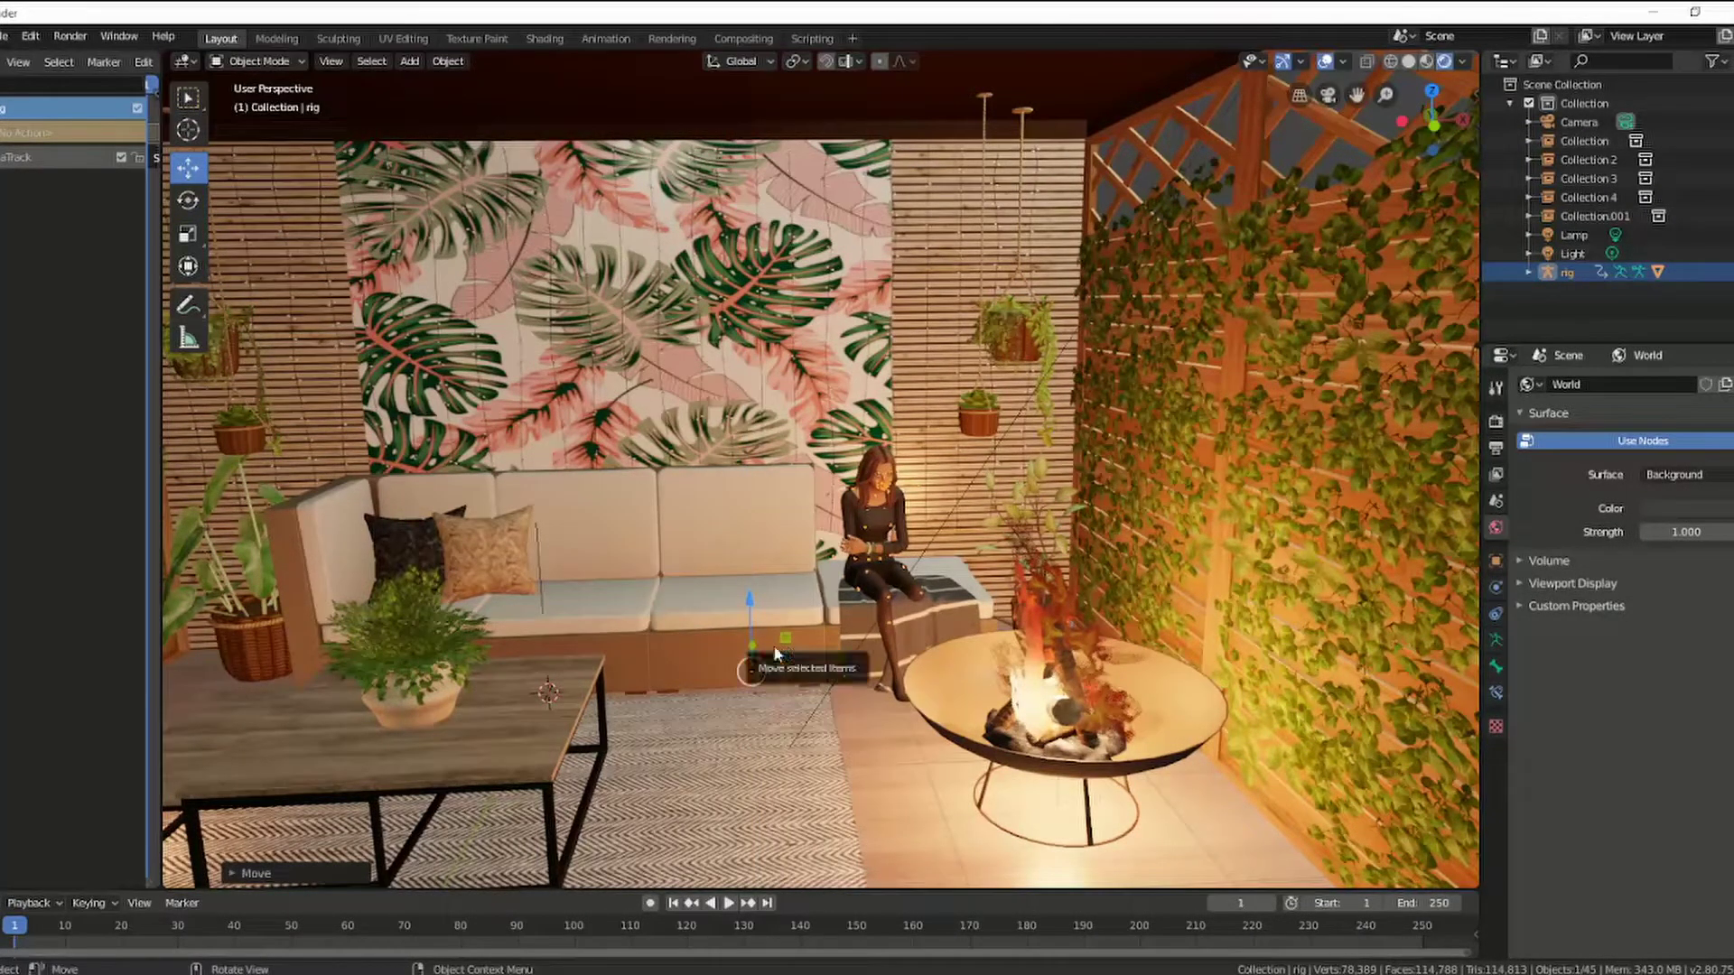
mouse_move(771, 645)
middle_down()
mouse_move(829, 670)
mouse_move(774, 657)
middle_up()
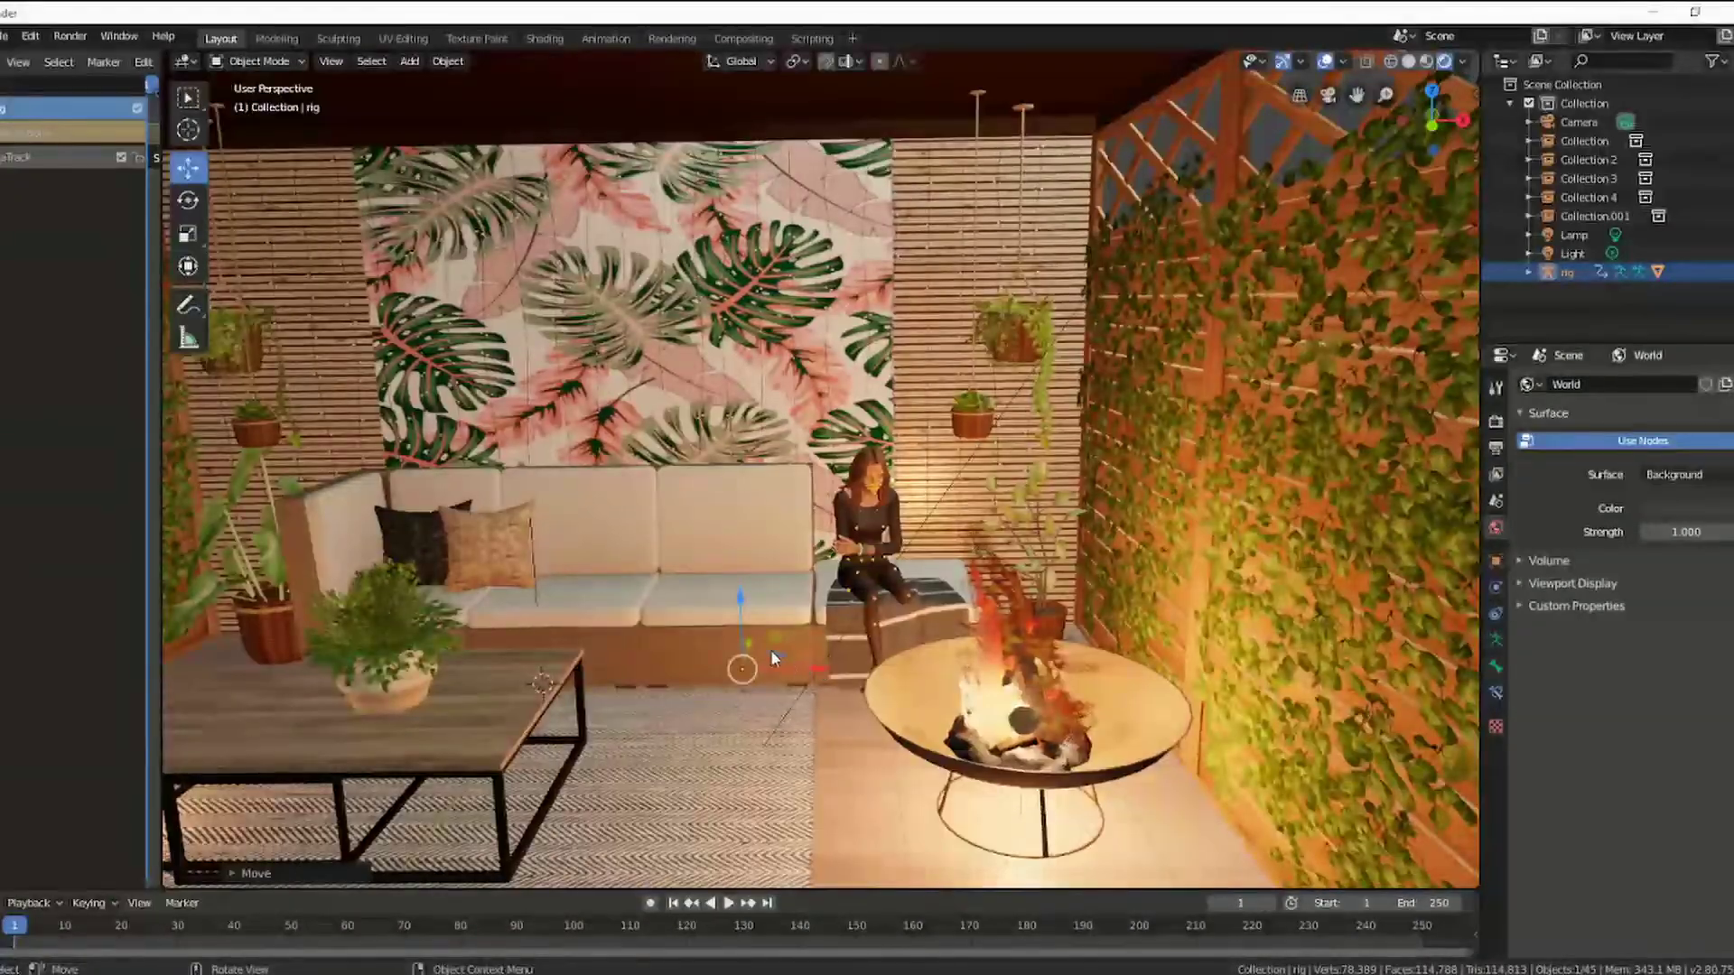
drag(756, 651, 754, 652)
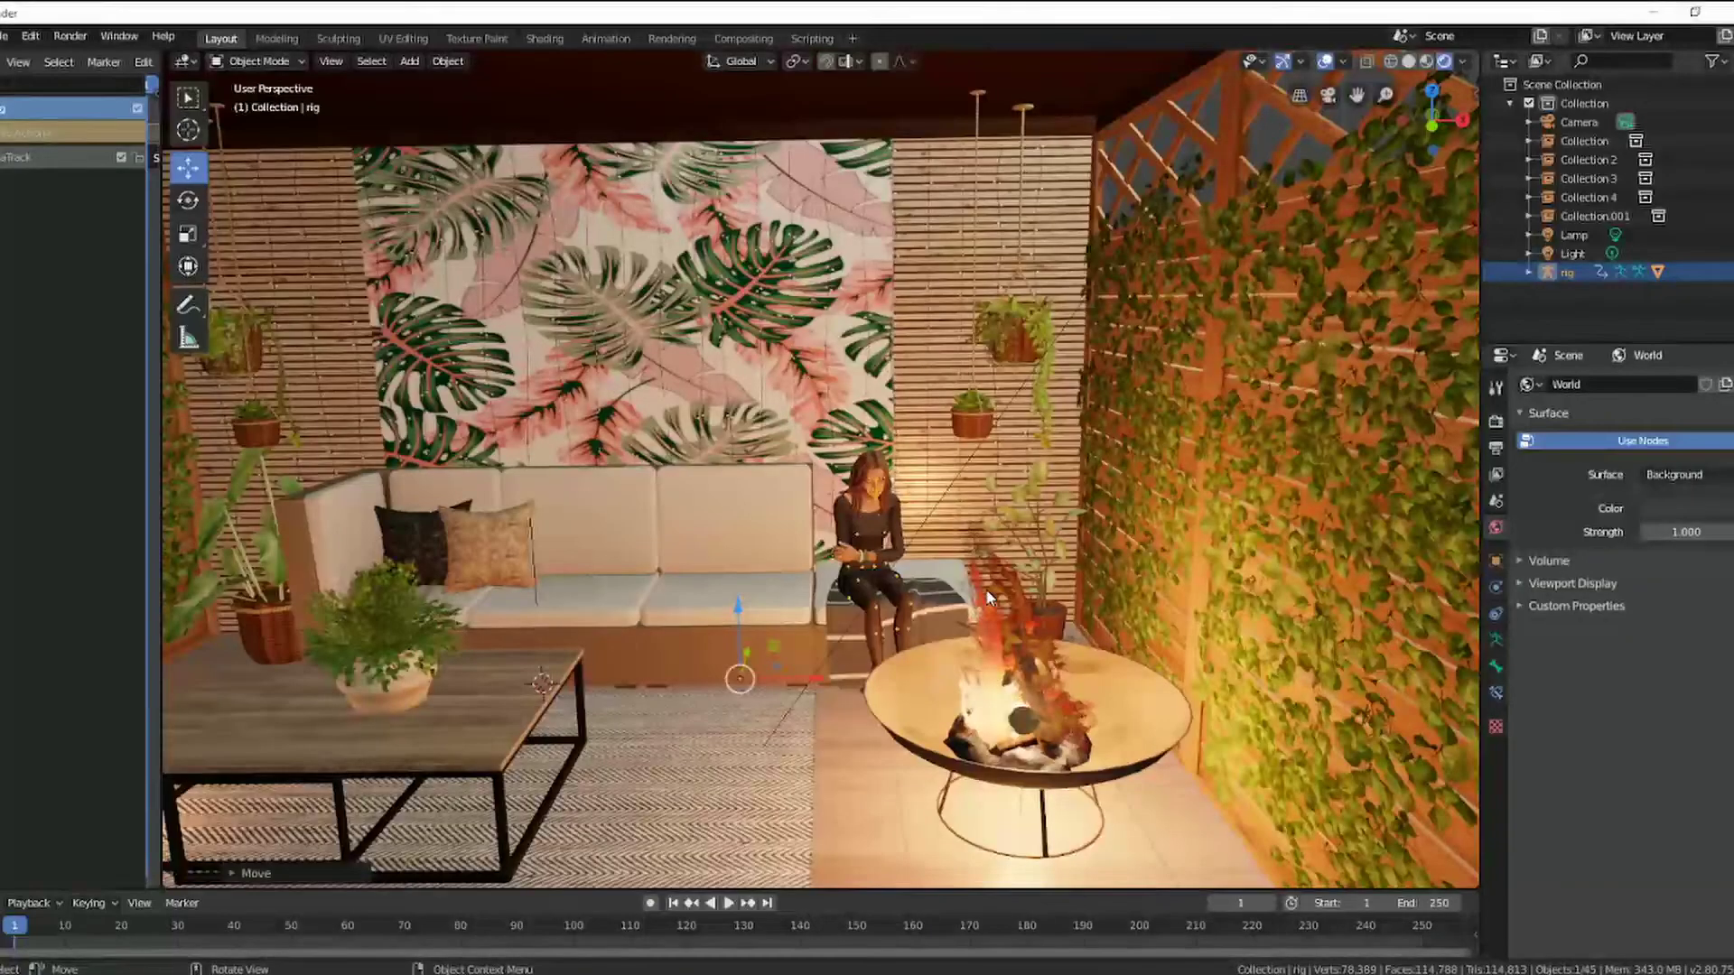
Step: Zoom in to inspect the posed character, then zoom out to view the whole room at an angle
click(737, 566)
scroll(737, 566, up, 2)
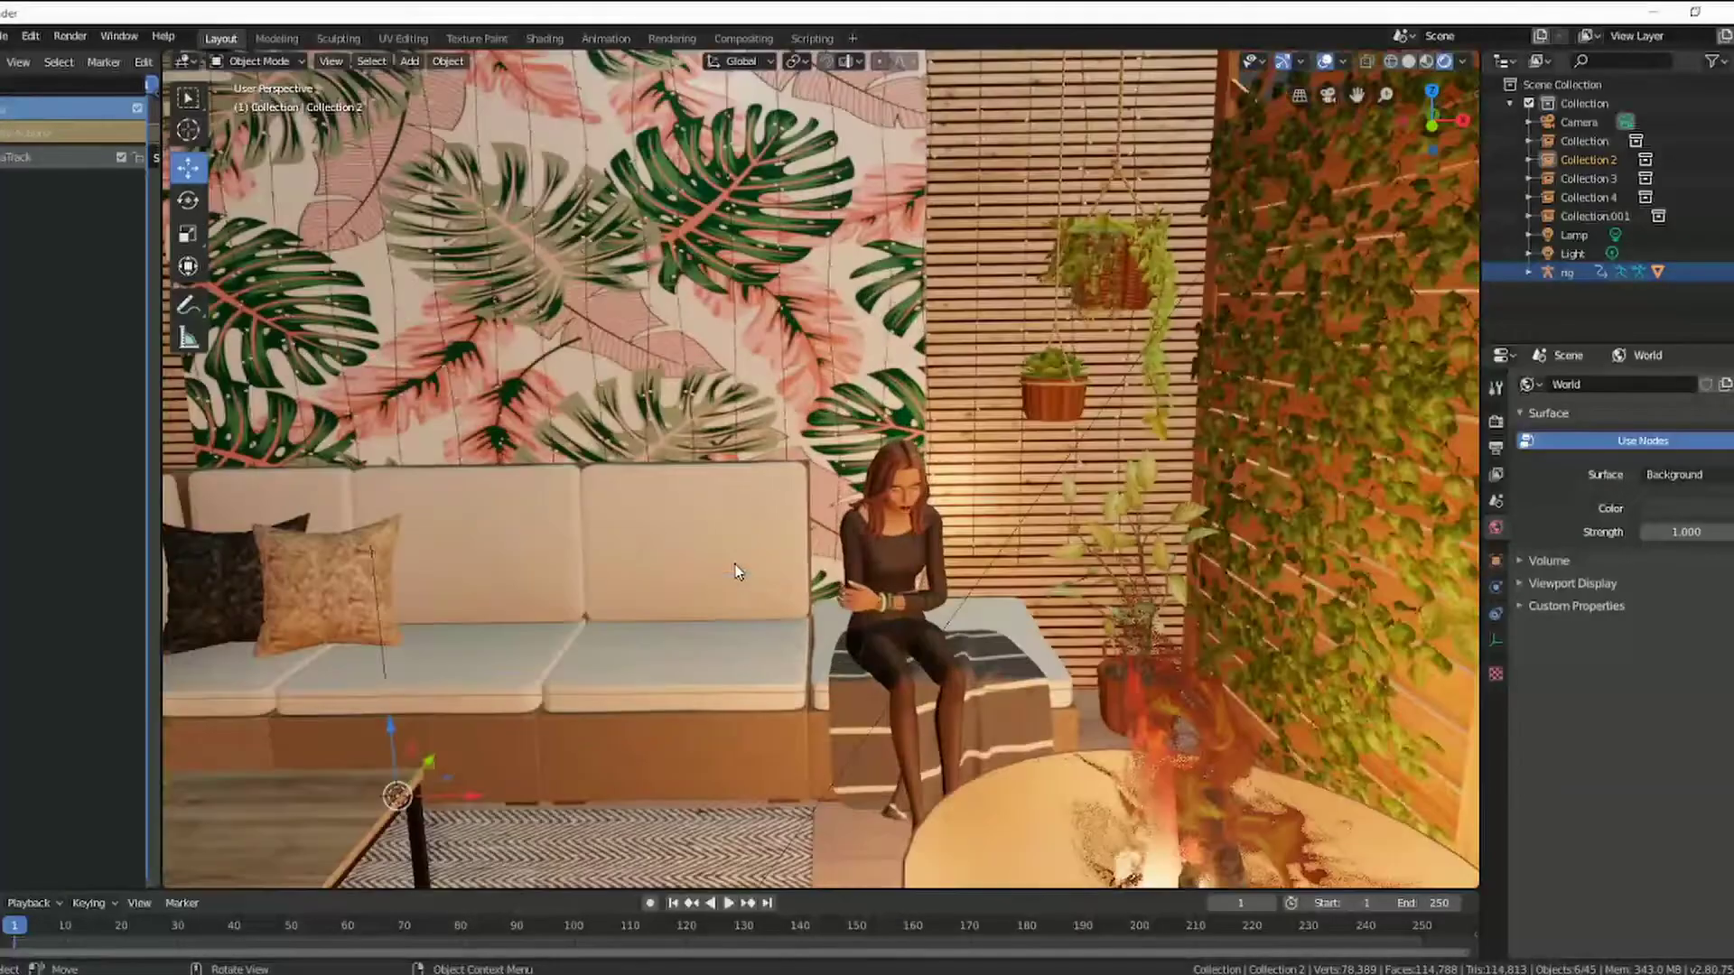
middle_drag(737, 571, 733, 547)
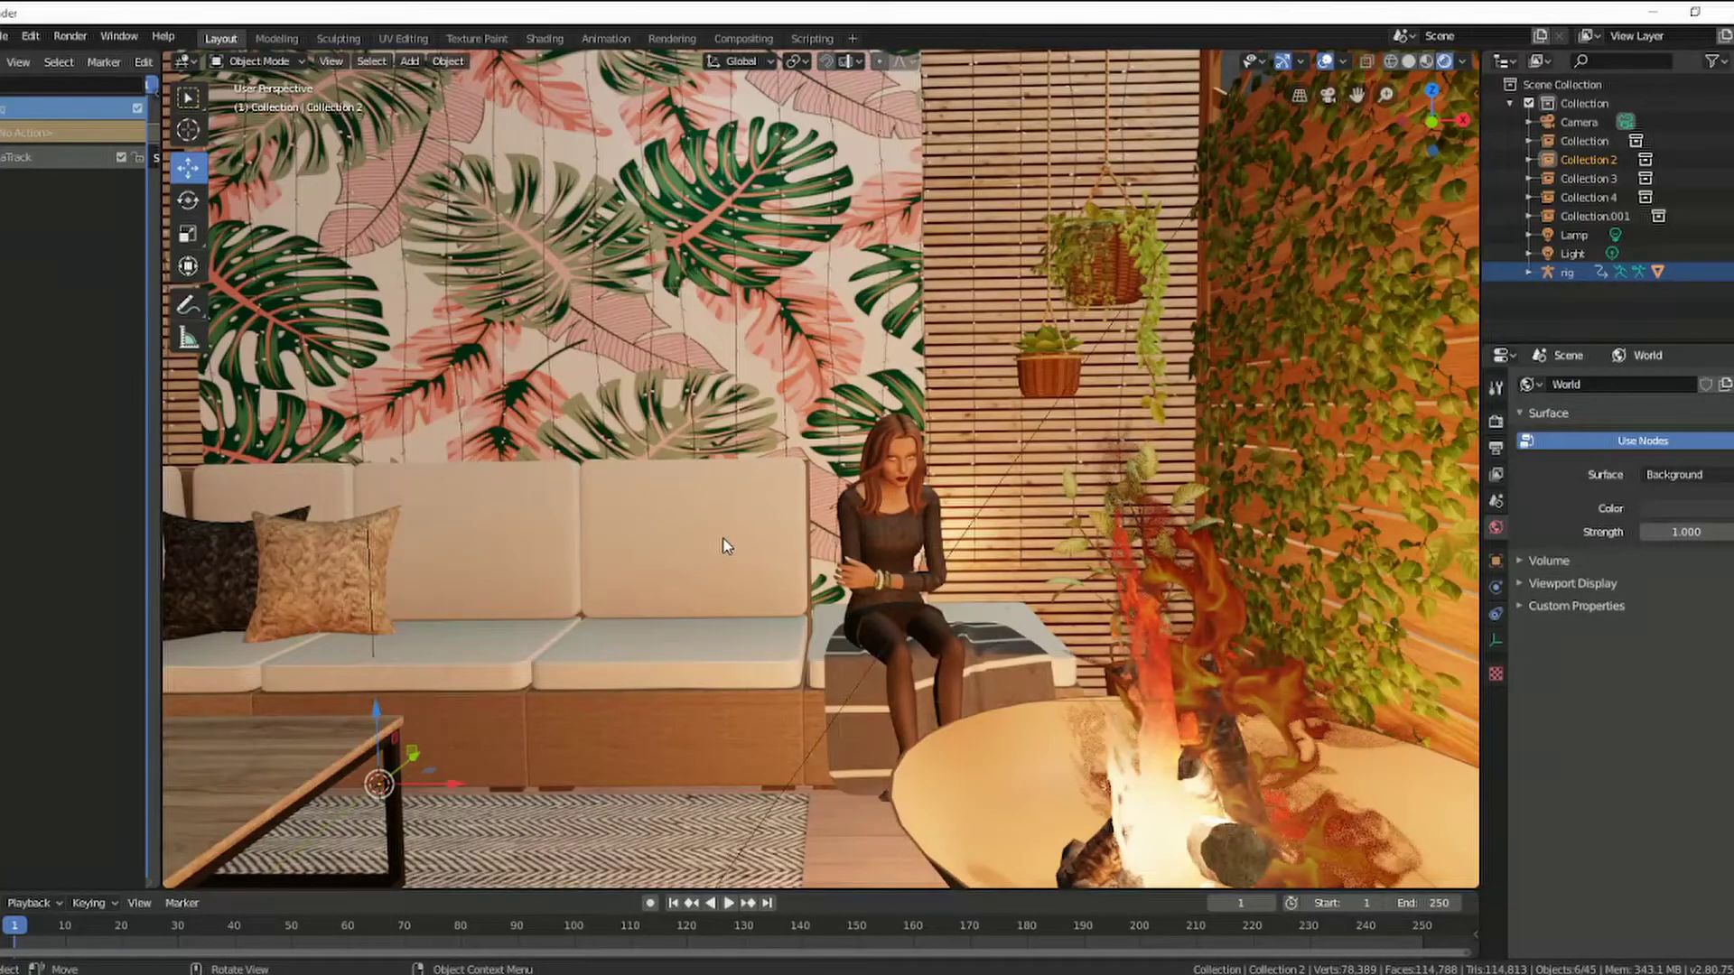
scroll(724, 545, down, 2)
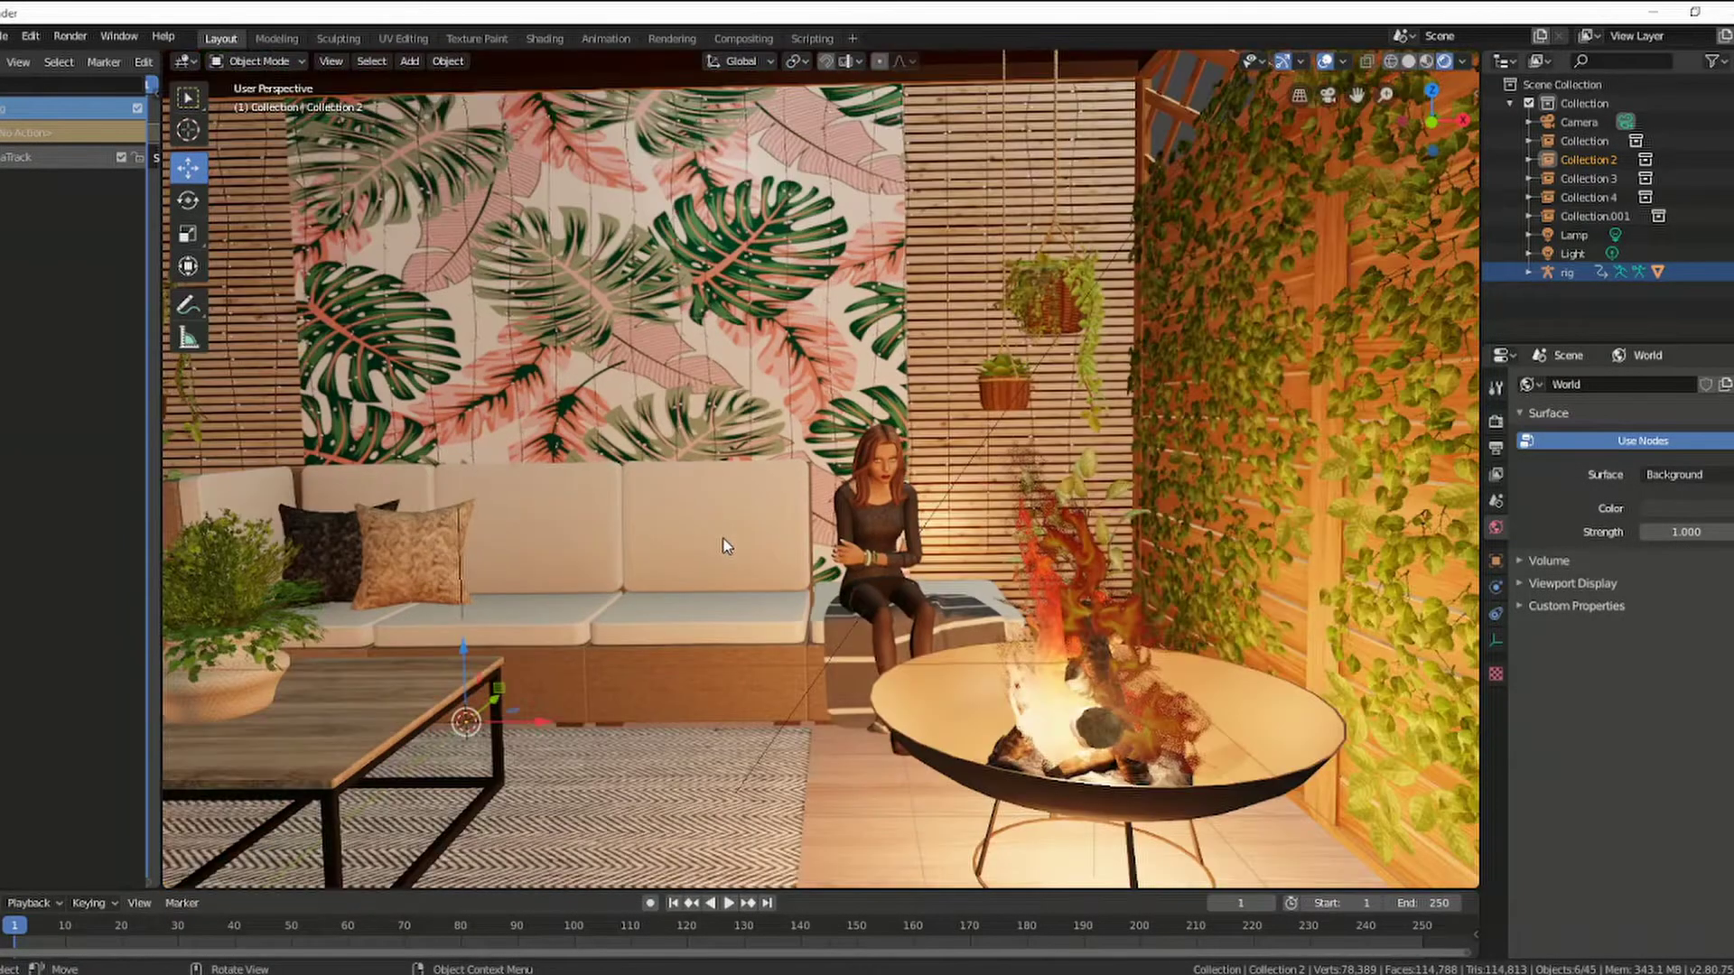
middle_drag(724, 542, 736, 558)
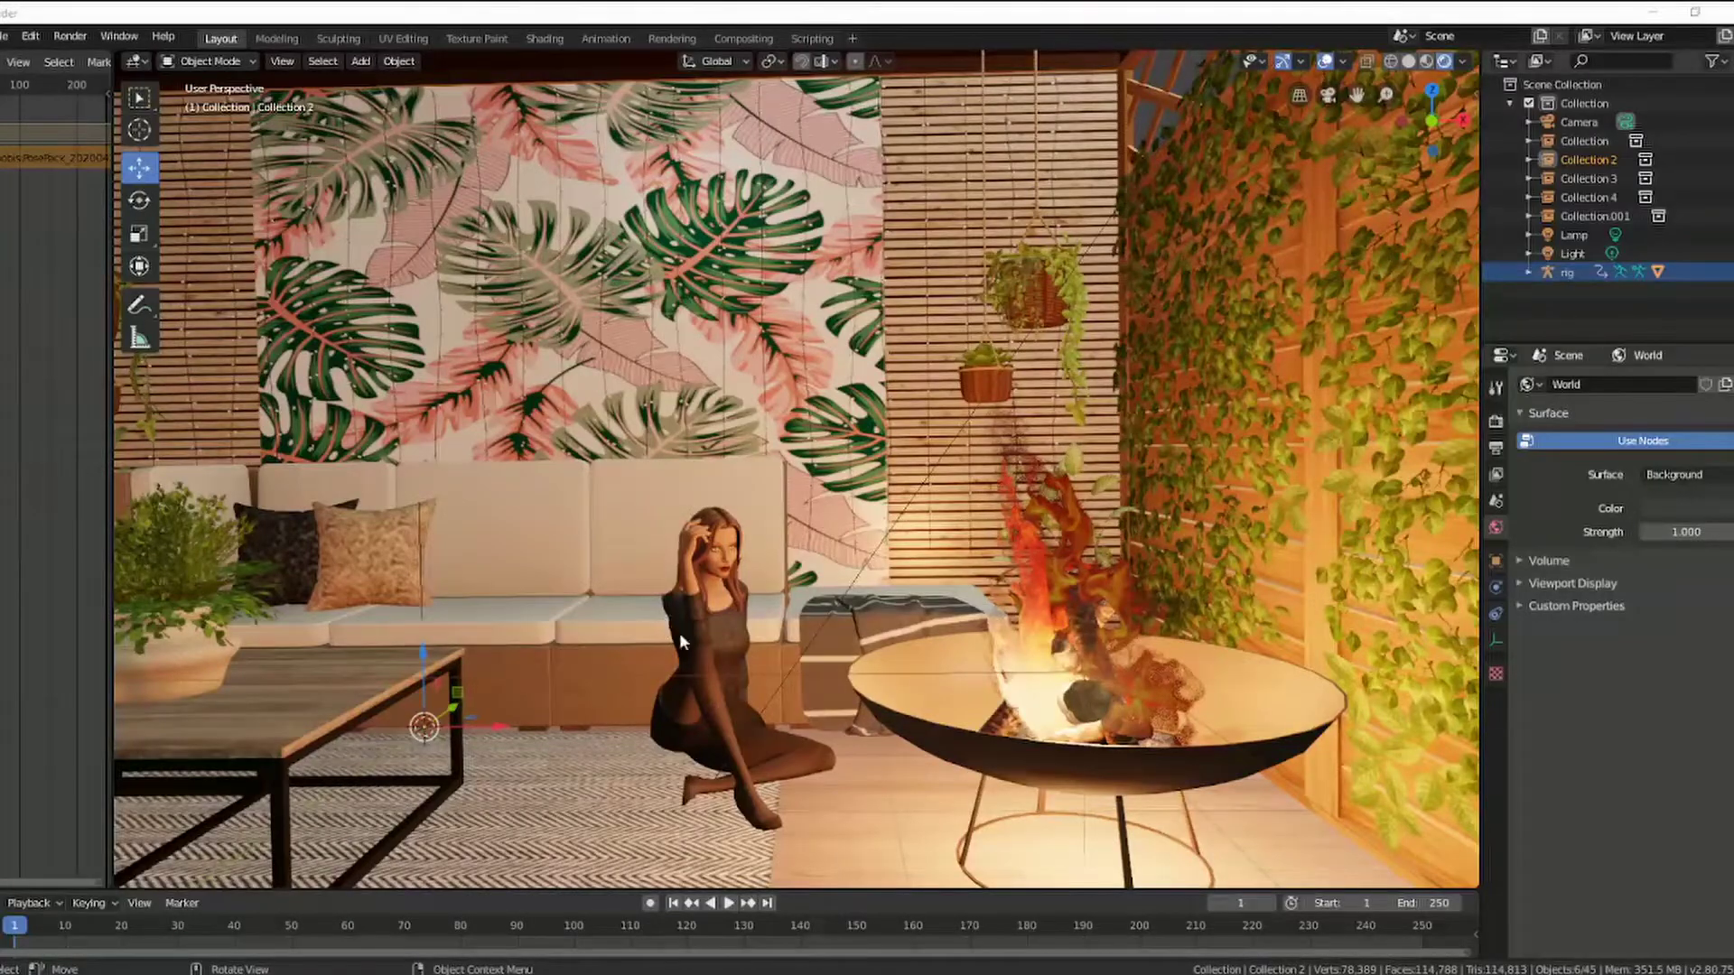
scroll(926, 637, down, 2)
scroll(916, 619, down, 3)
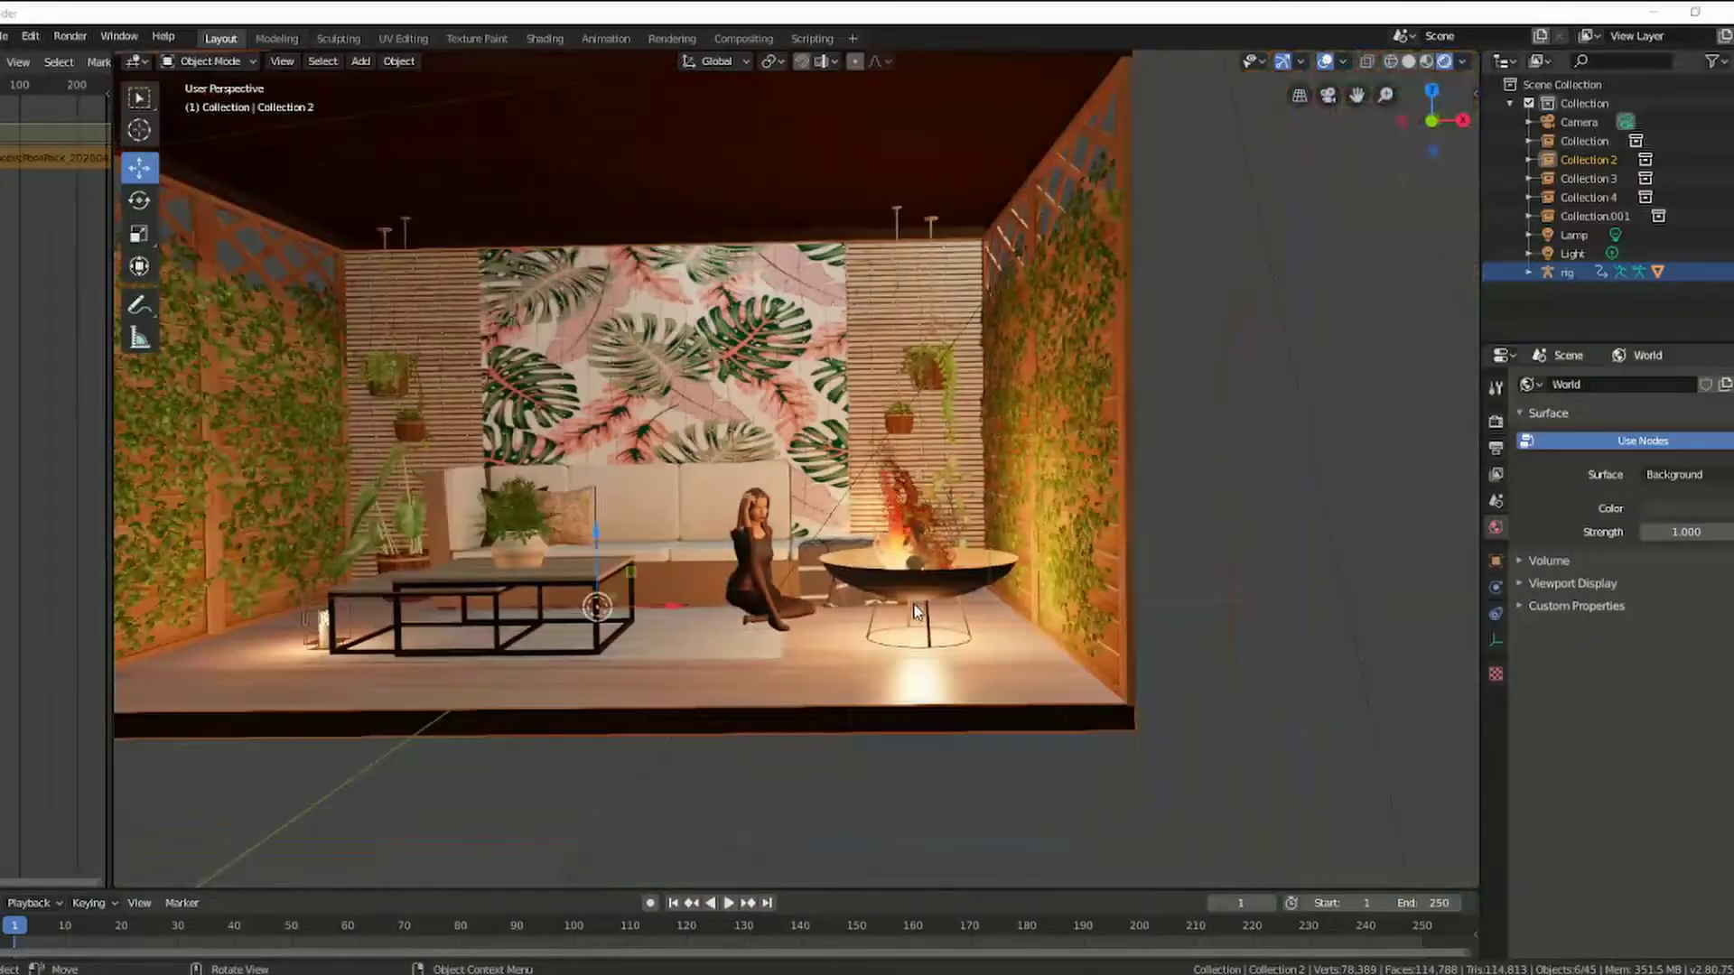
scroll(916, 613, down, 2)
middle_drag(916, 612, 1522, 323)
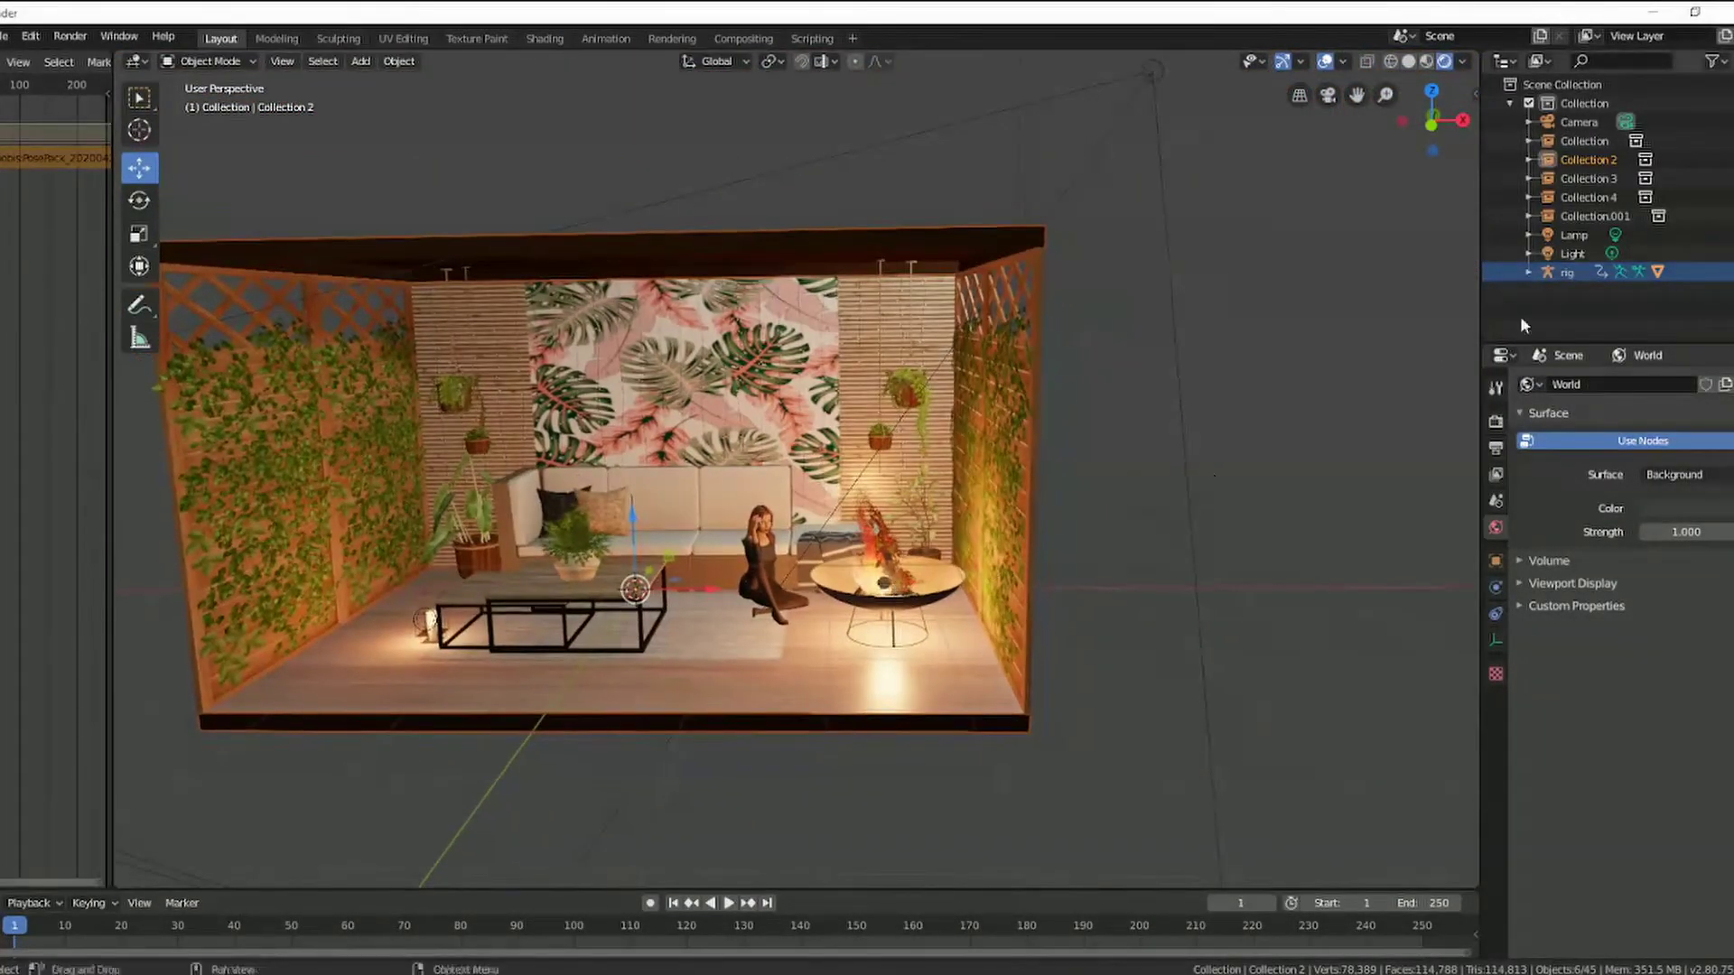
Step: Select the Camera, check its view, and move it left to above the room
click(1609, 127)
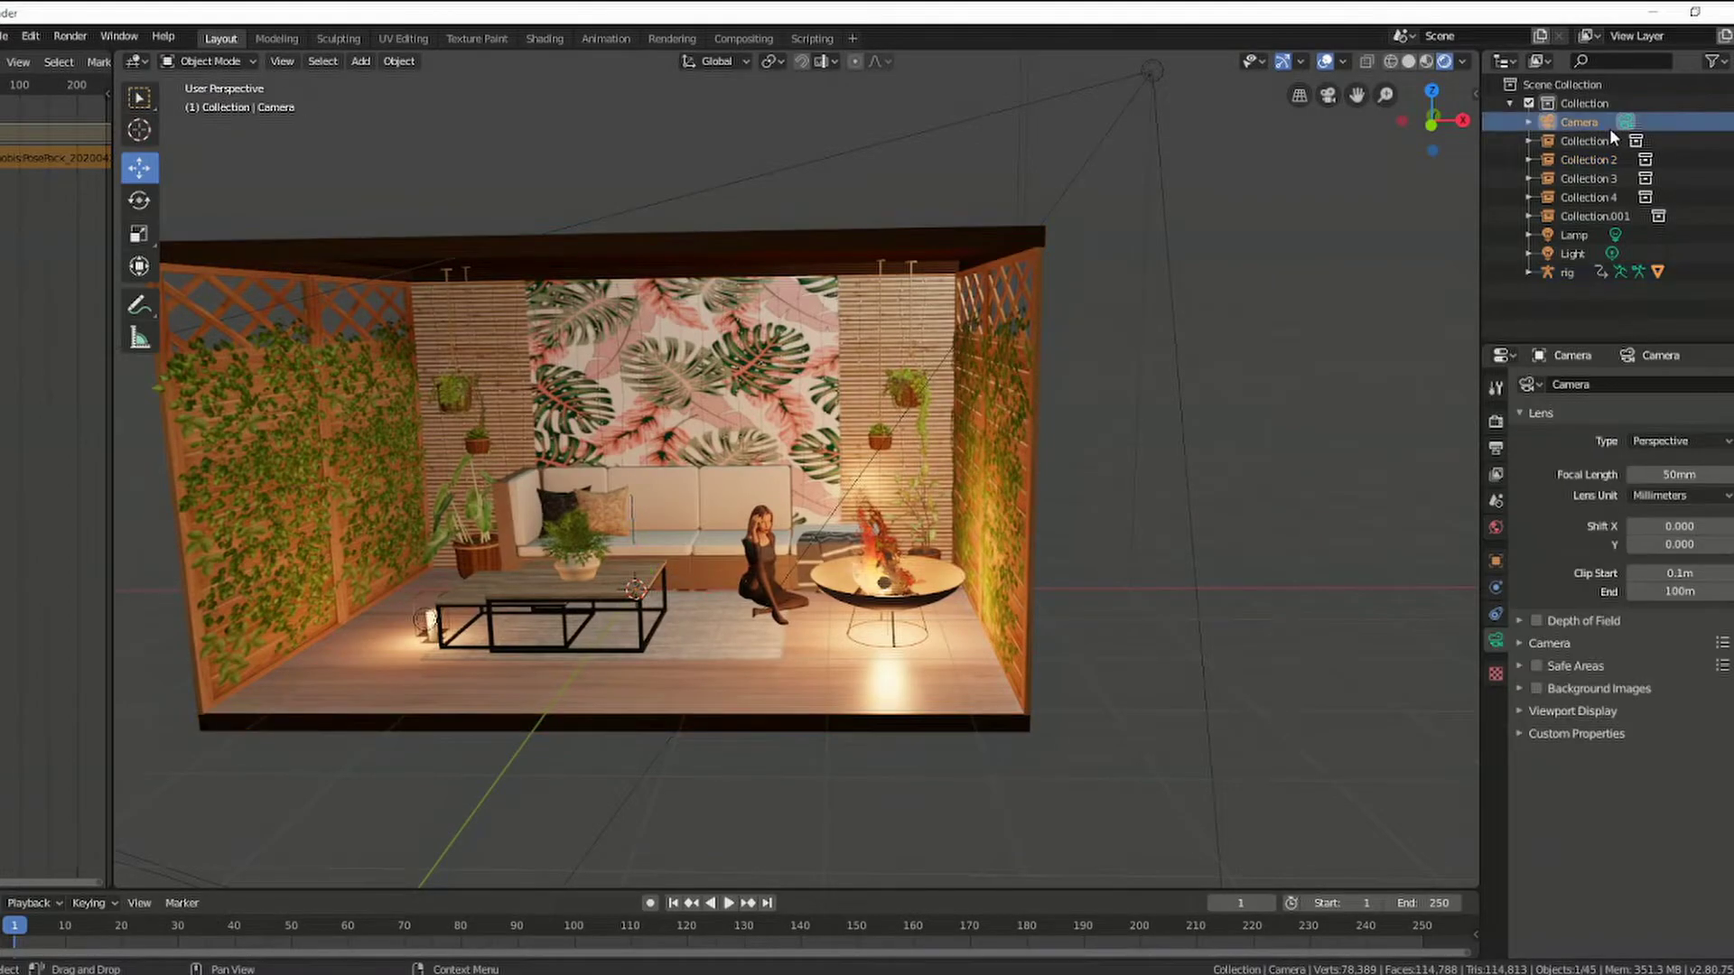
click(1328, 96)
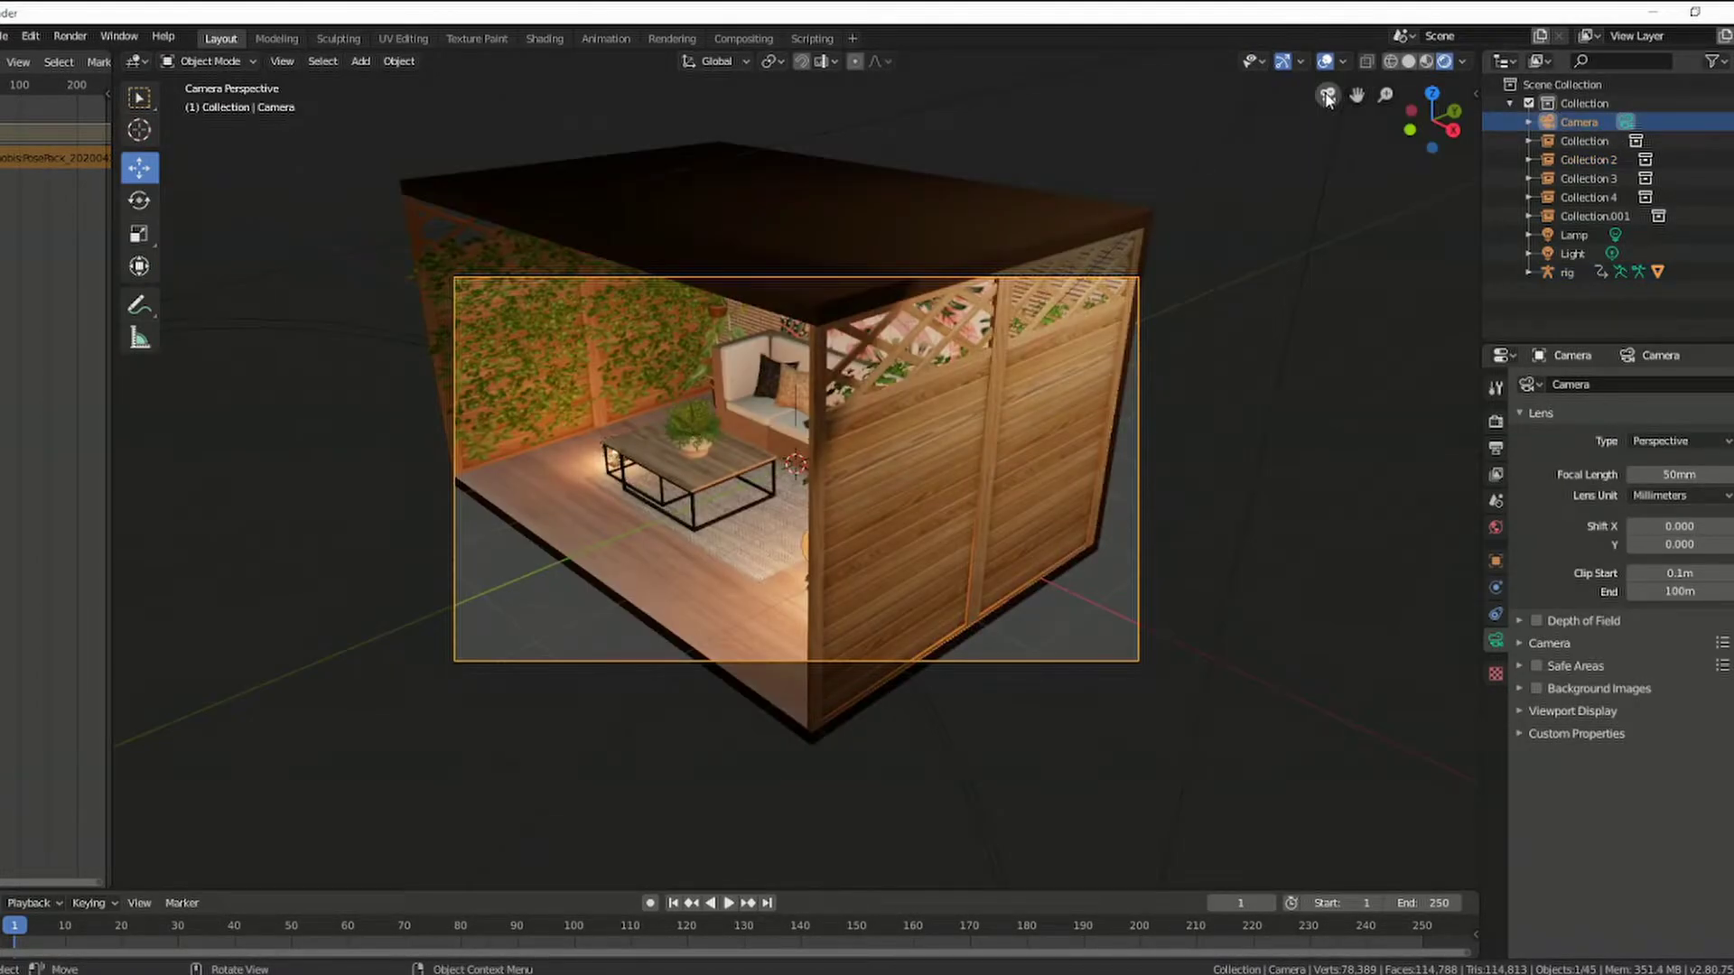
scroll(1103, 410, down, 3)
scroll(1100, 411, up, 2)
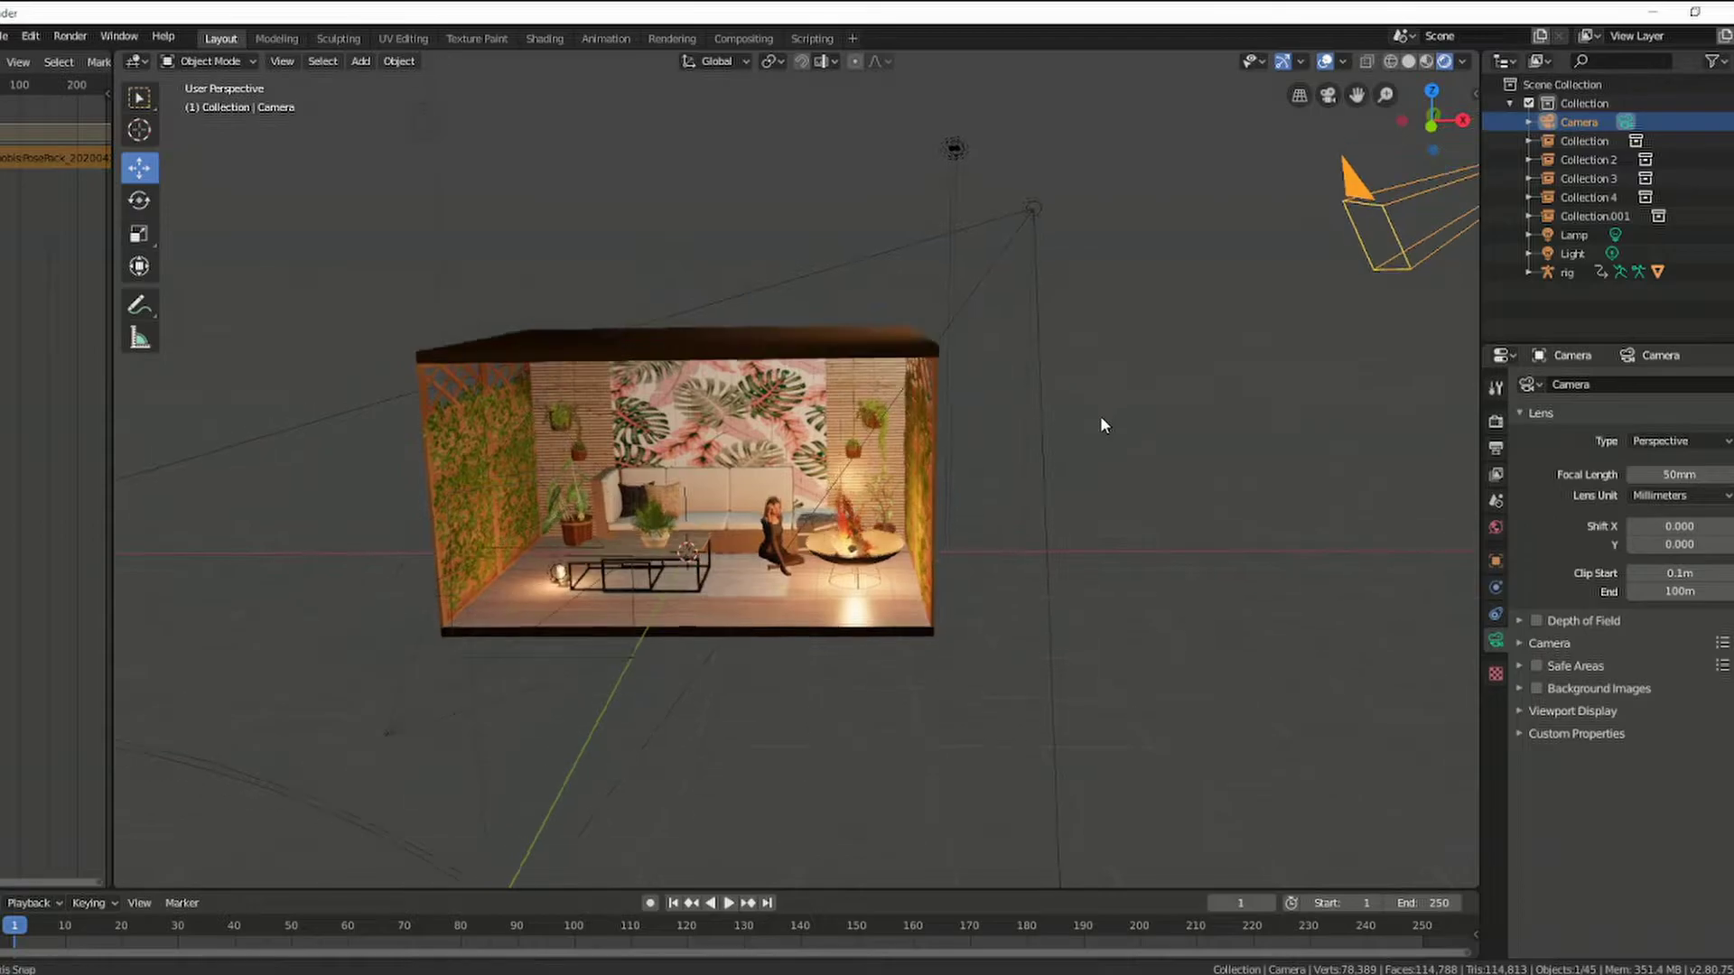
scroll(1100, 422, down, 2)
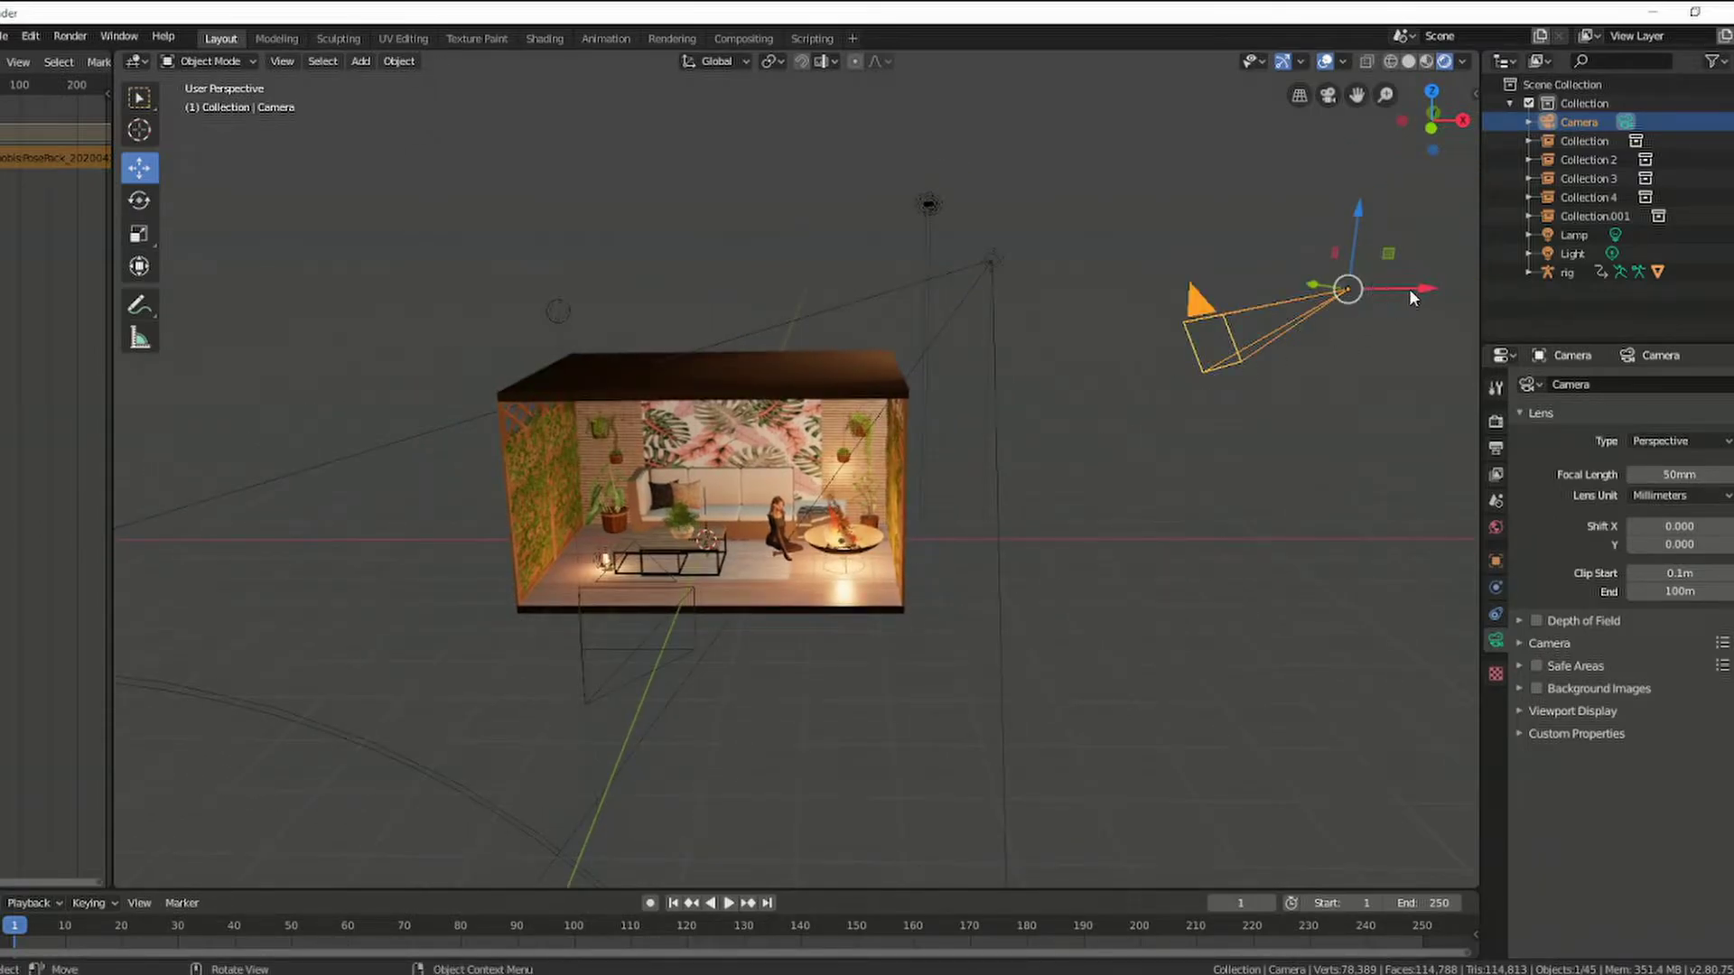
drag(1411, 298, 982, 294)
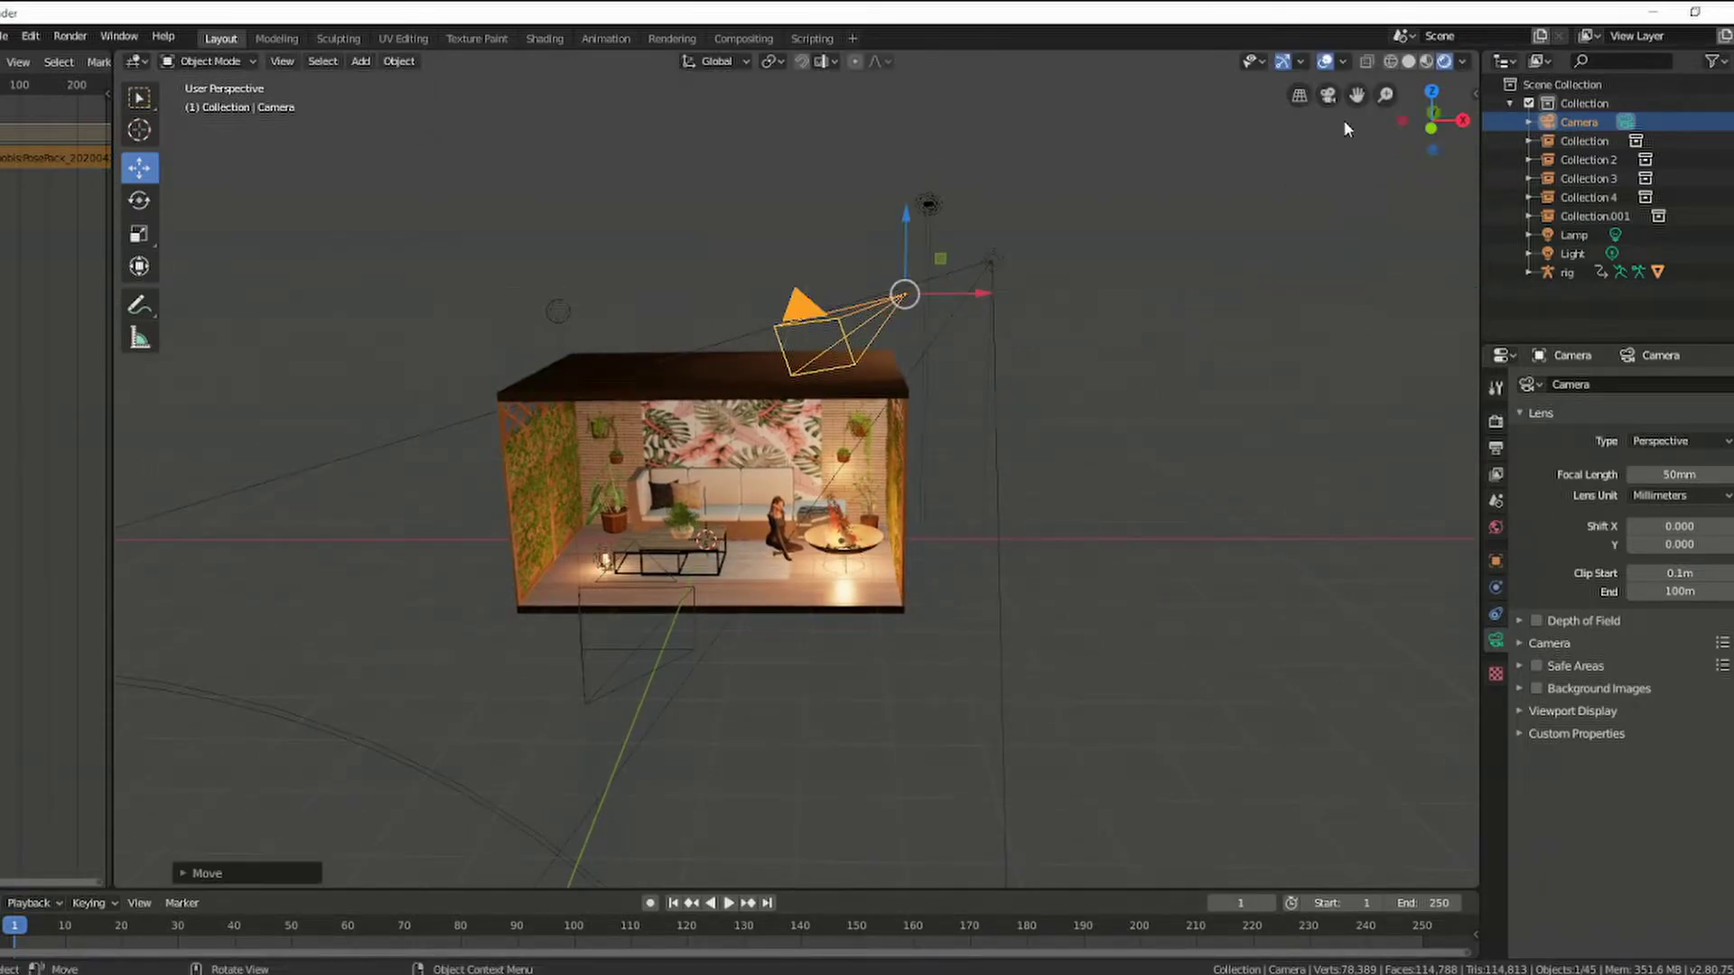
click(1329, 94)
Step: Lower the camera beside the right wall and slide it into the room's front
middle_drag(919, 455, 947, 396)
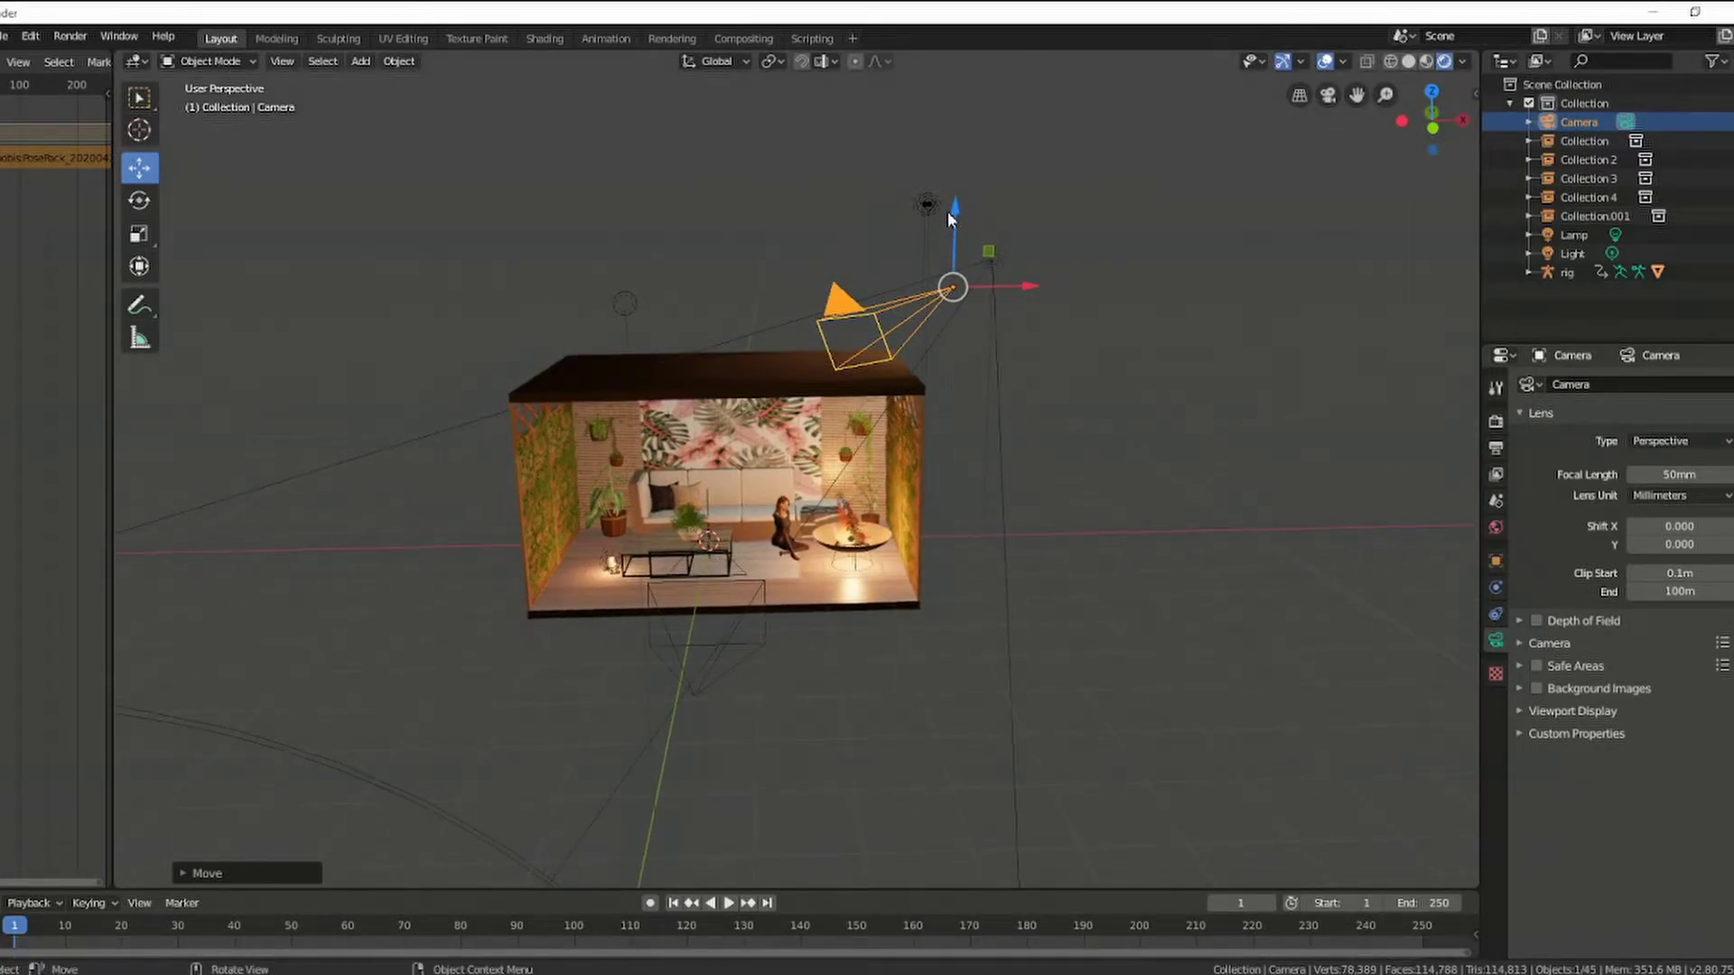
drag(946, 211, 946, 442)
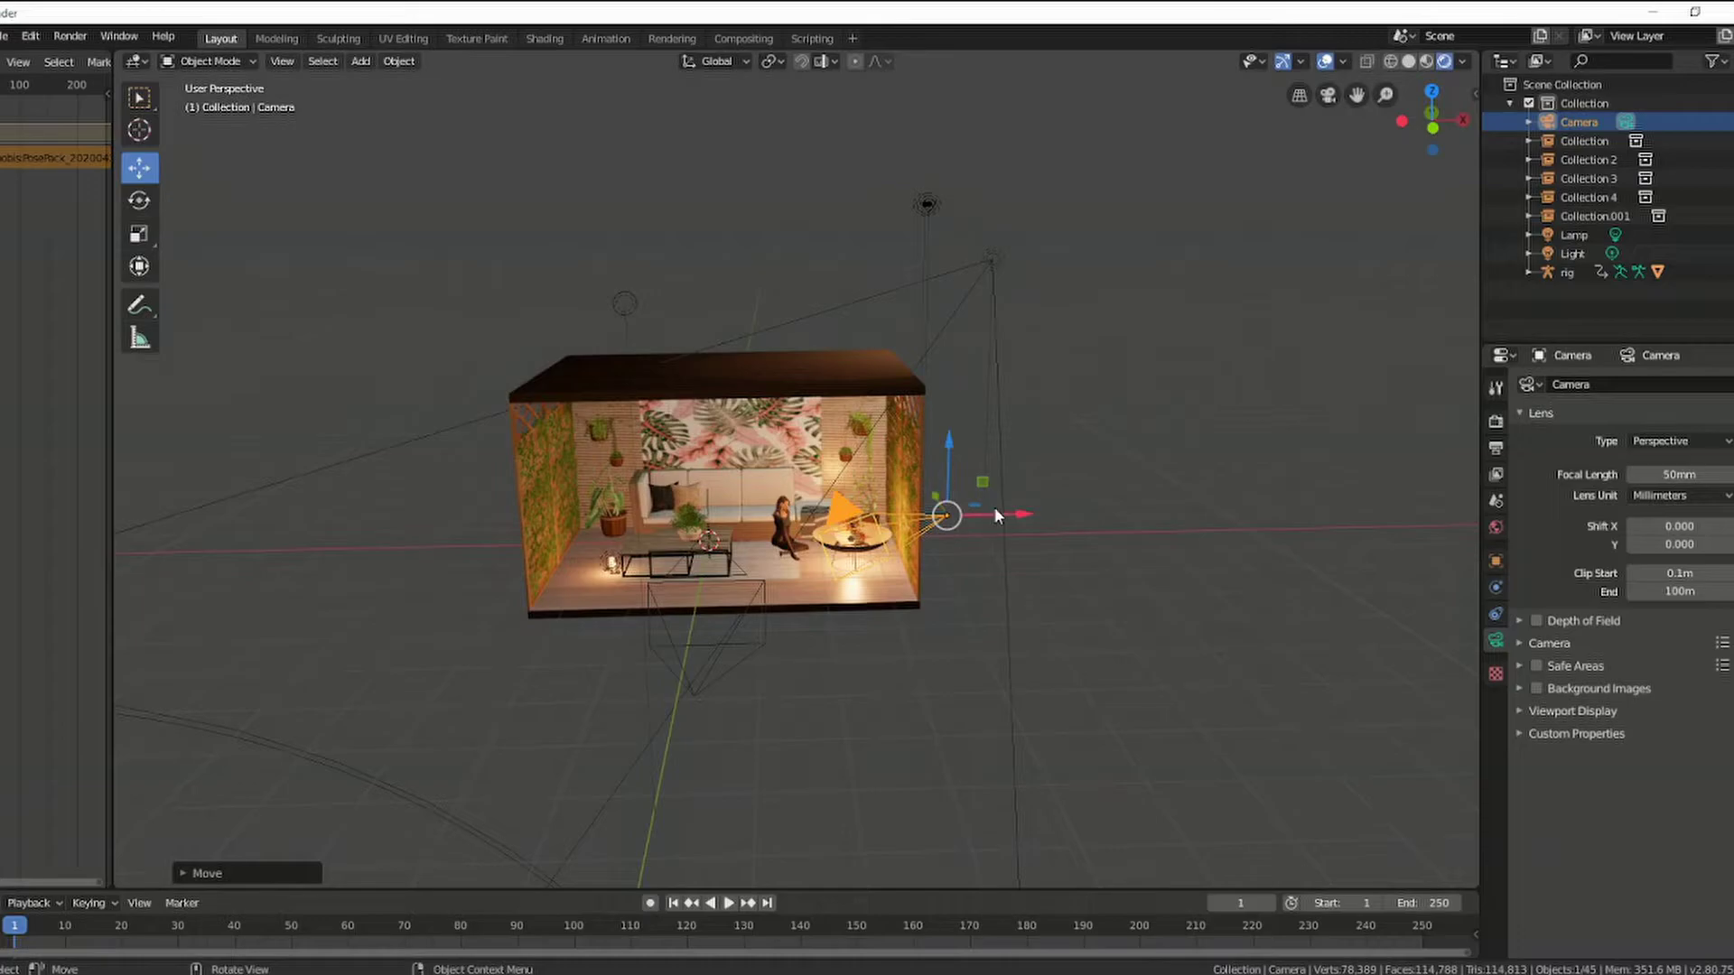
mouse_move(995, 511)
mouse_down()
mouse_move(831, 461)
mouse_move(919, 539)
mouse_up()
scroll(920, 538, up, 1)
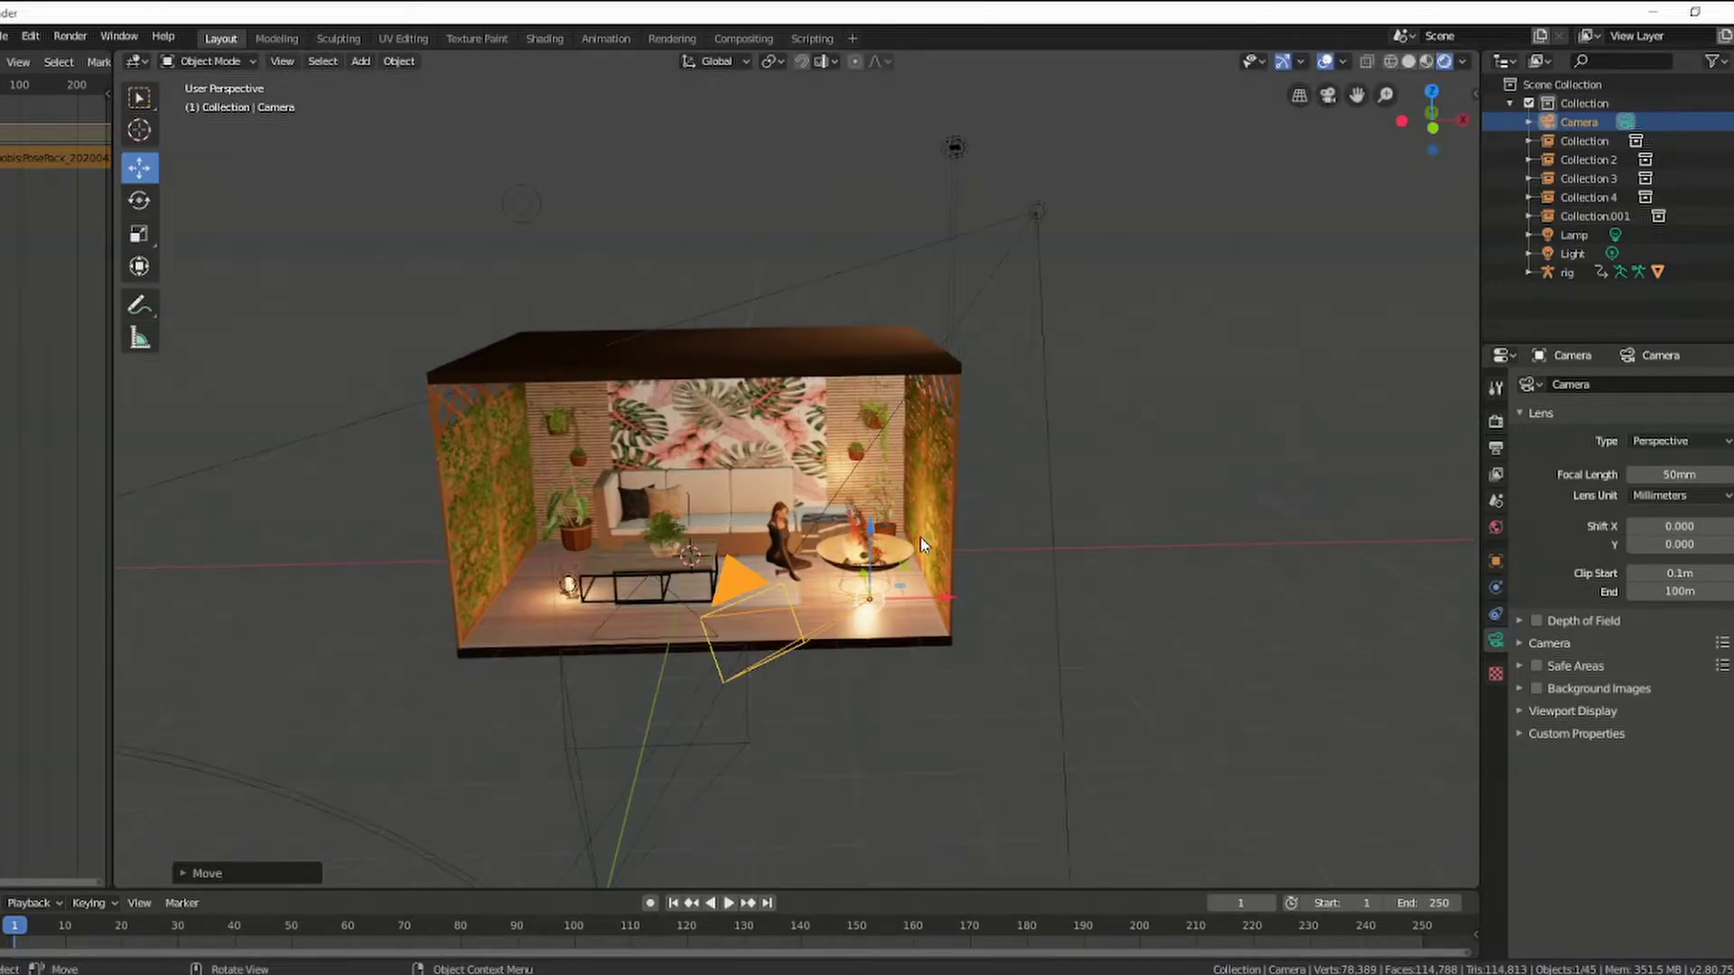
scroll(907, 537, up, 2)
middle_drag(907, 537, 898, 536)
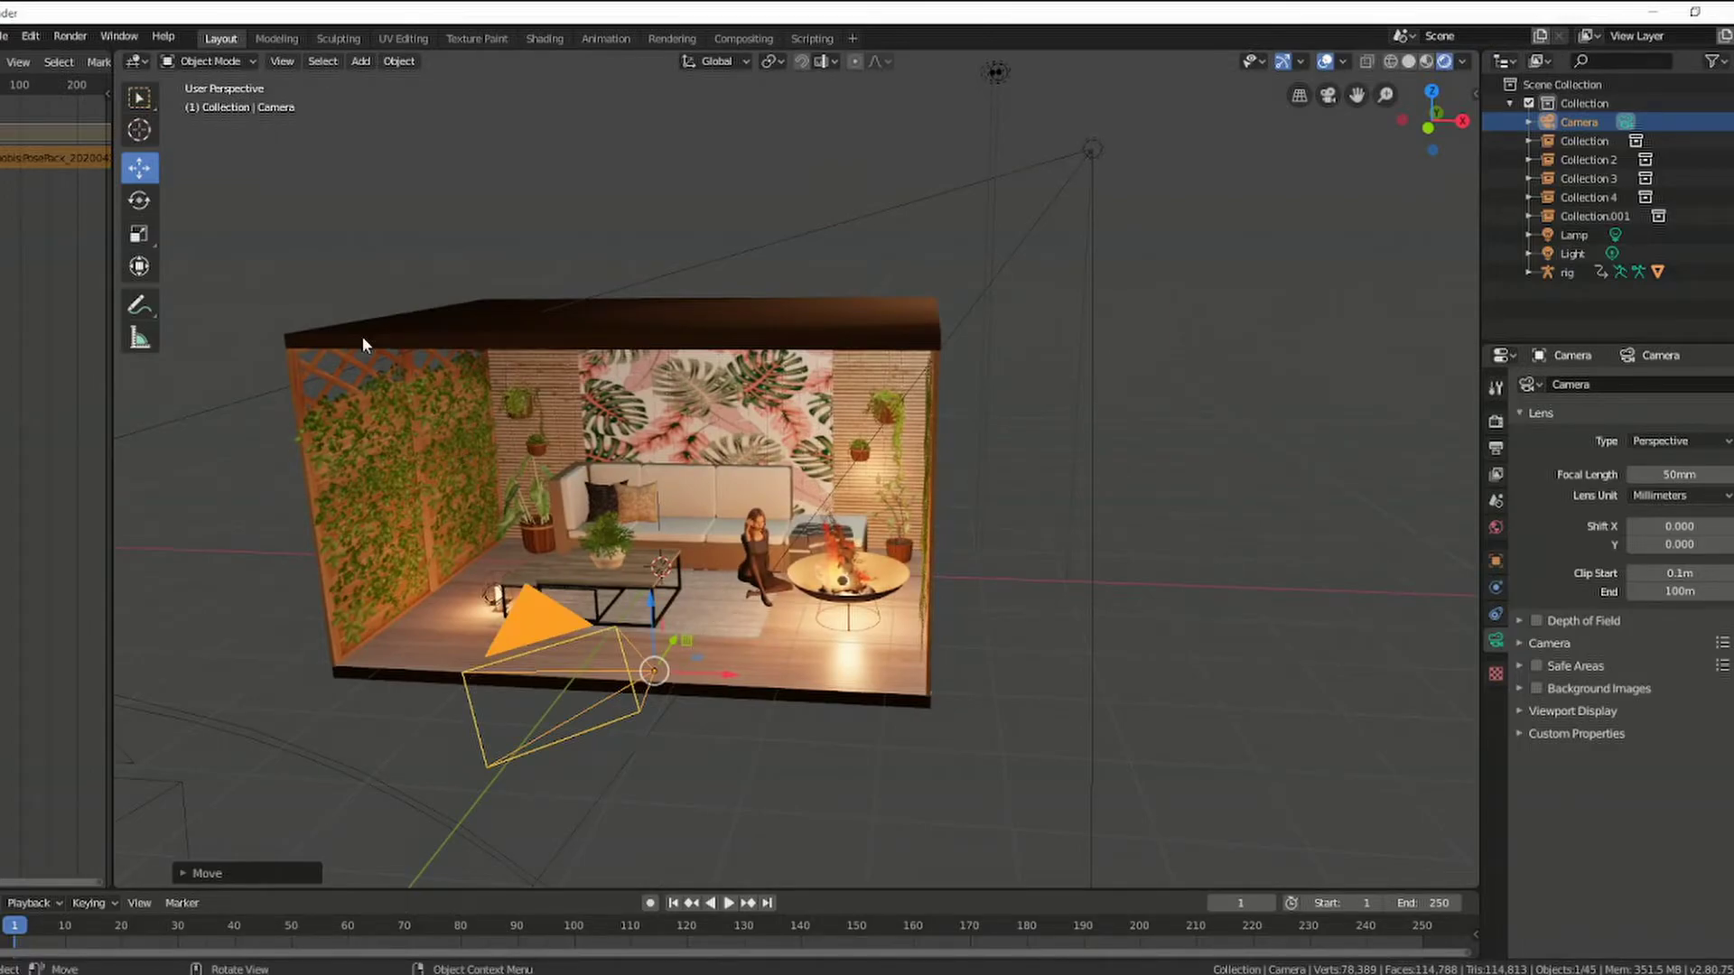
Step: Rotate the camera to face the seating area and the fire pit
click(139, 199)
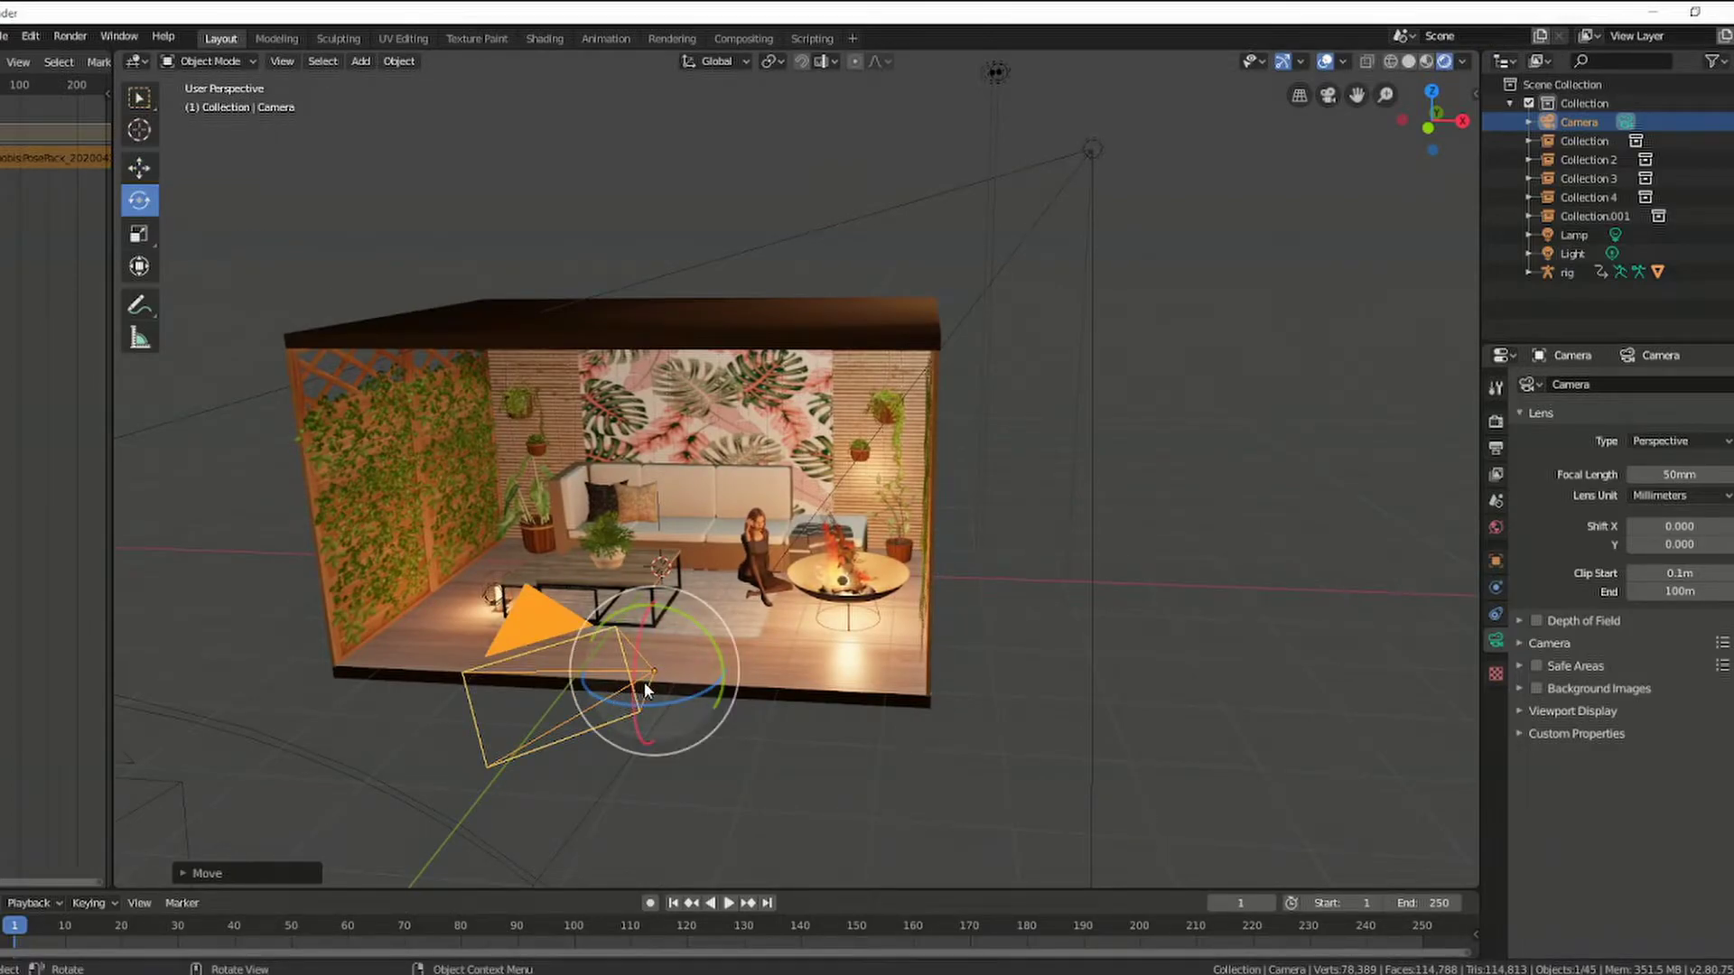
drag(607, 687, 587, 703)
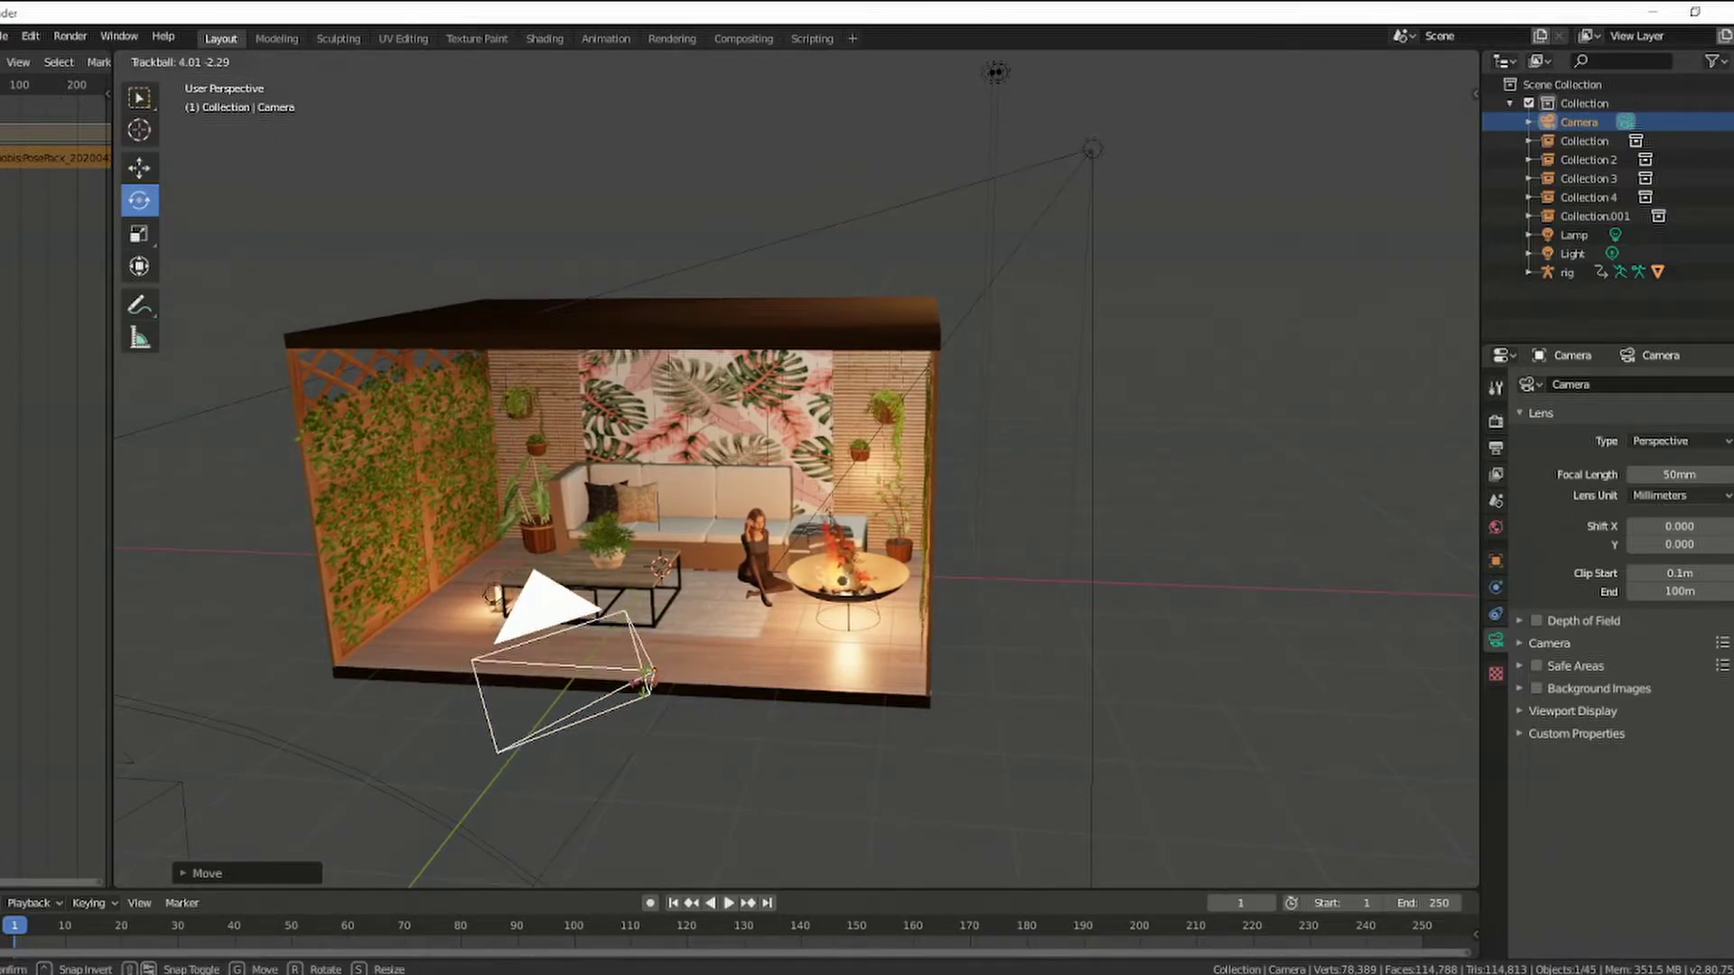
click(587, 703)
middle_drag(783, 702, 768, 696)
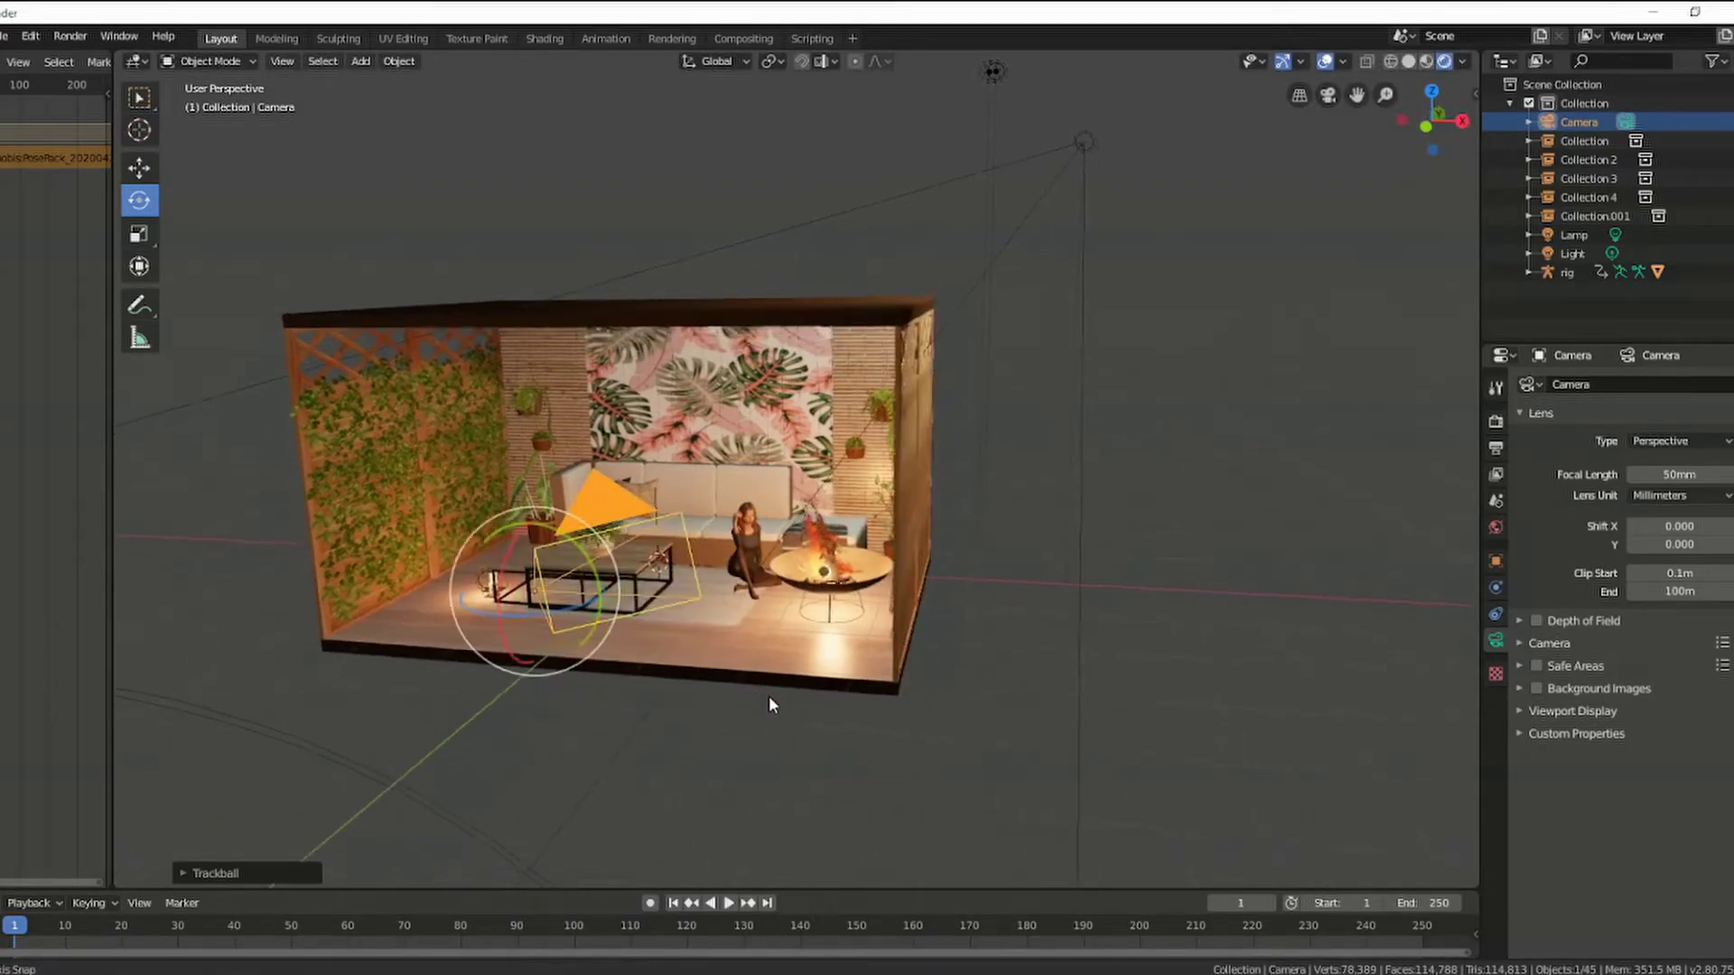
drag(551, 669, 578, 673)
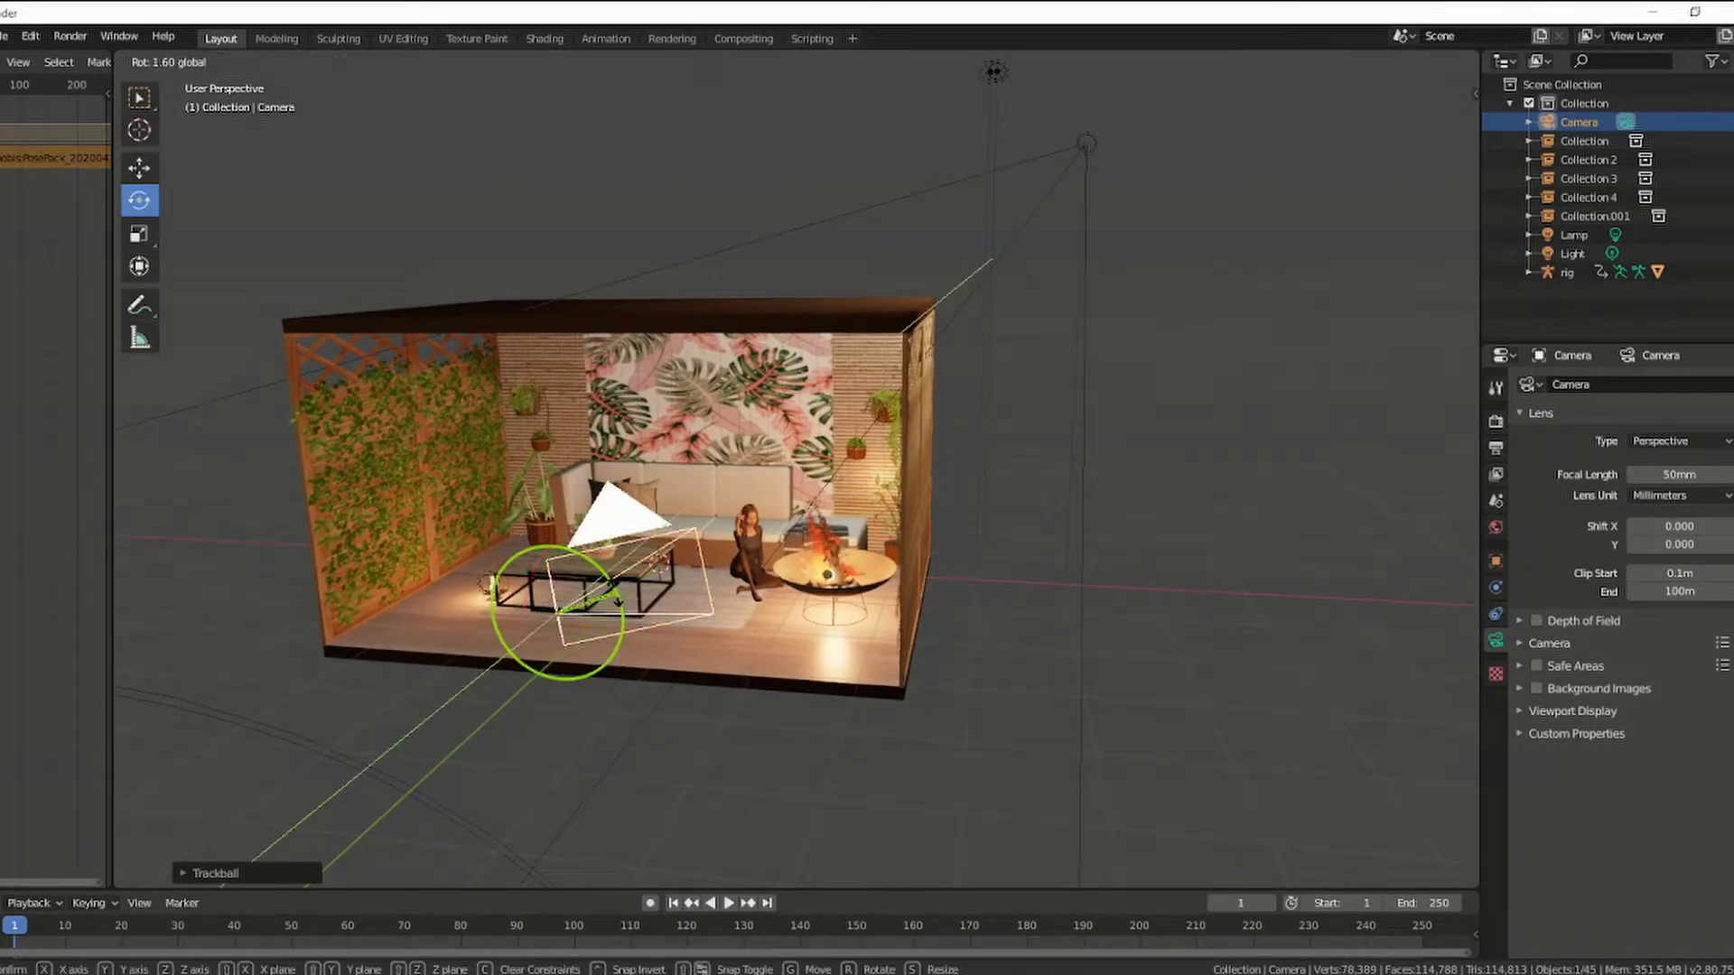
drag(620, 606, 774, 669)
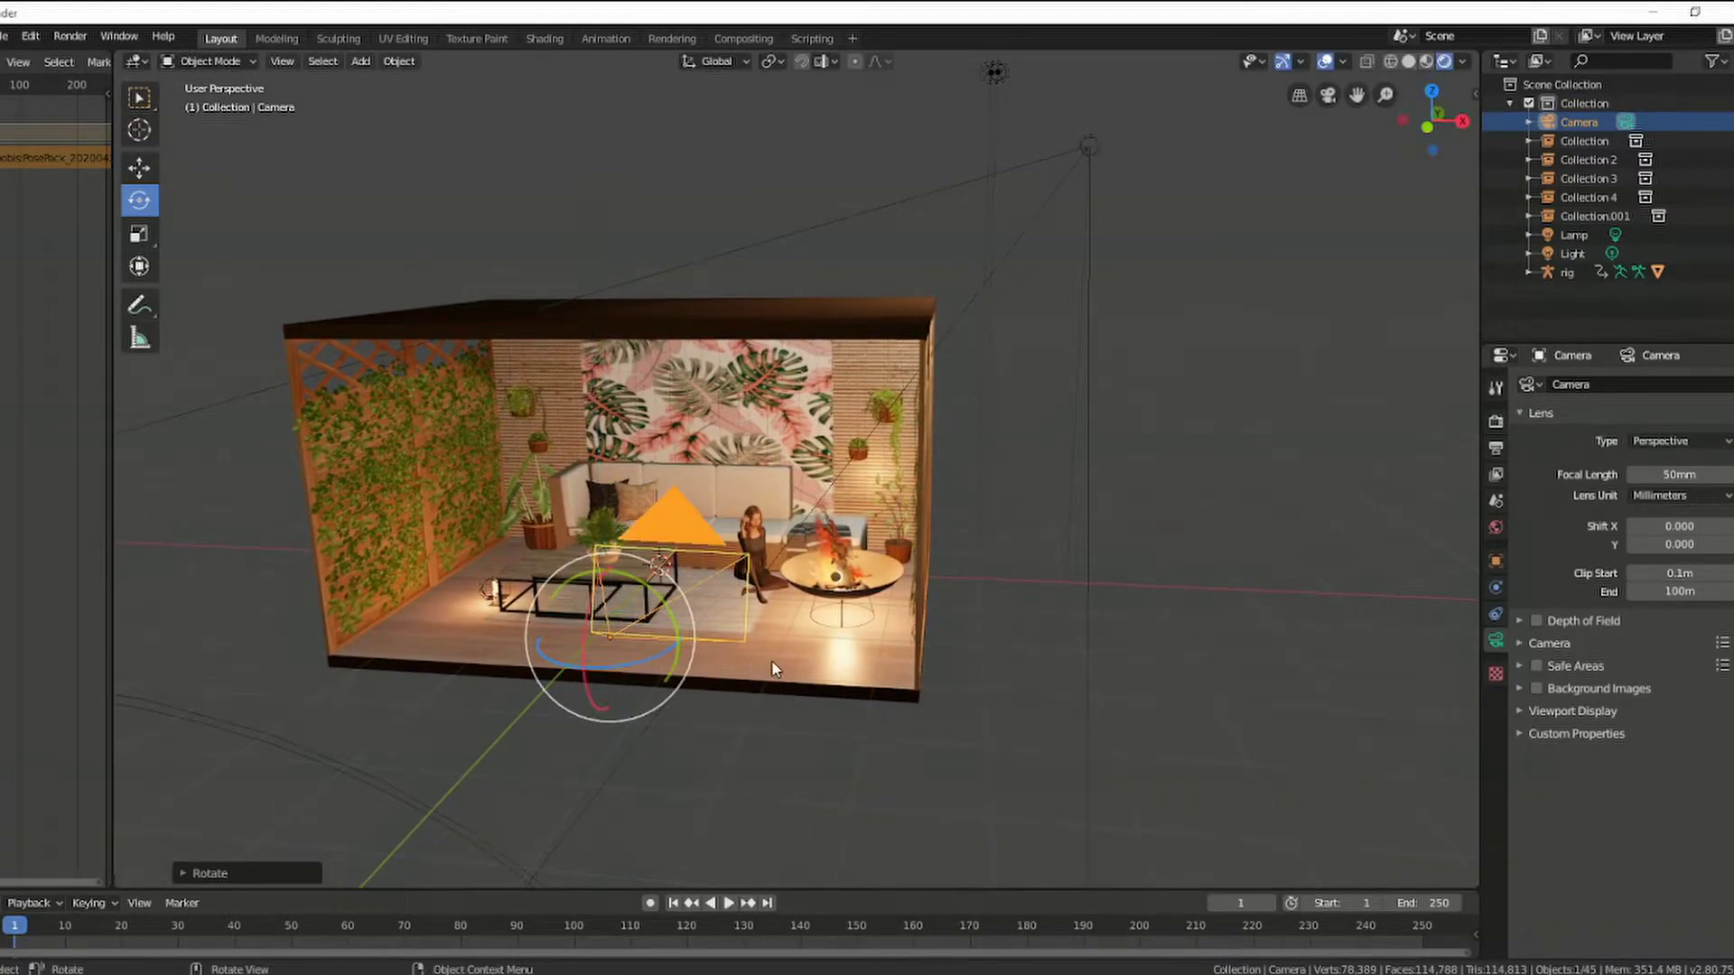
mouse_move(774, 668)
middle_down()
mouse_move(809, 665)
mouse_move(778, 626)
middle_up()
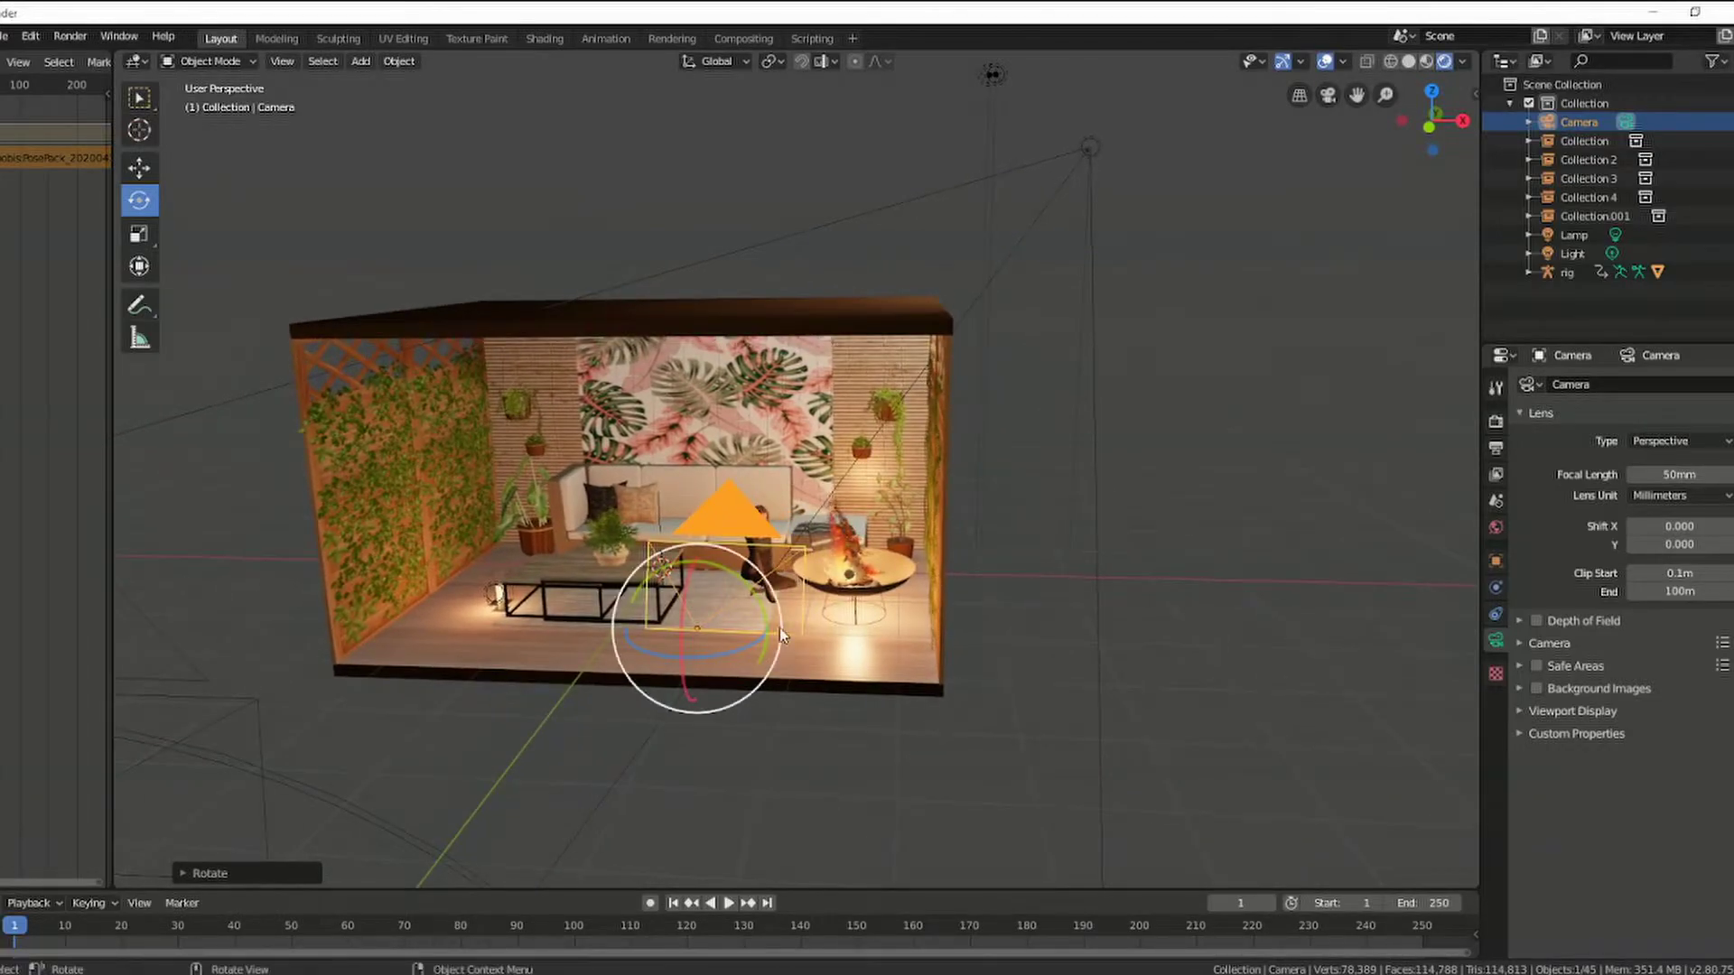
drag(768, 616, 758, 605)
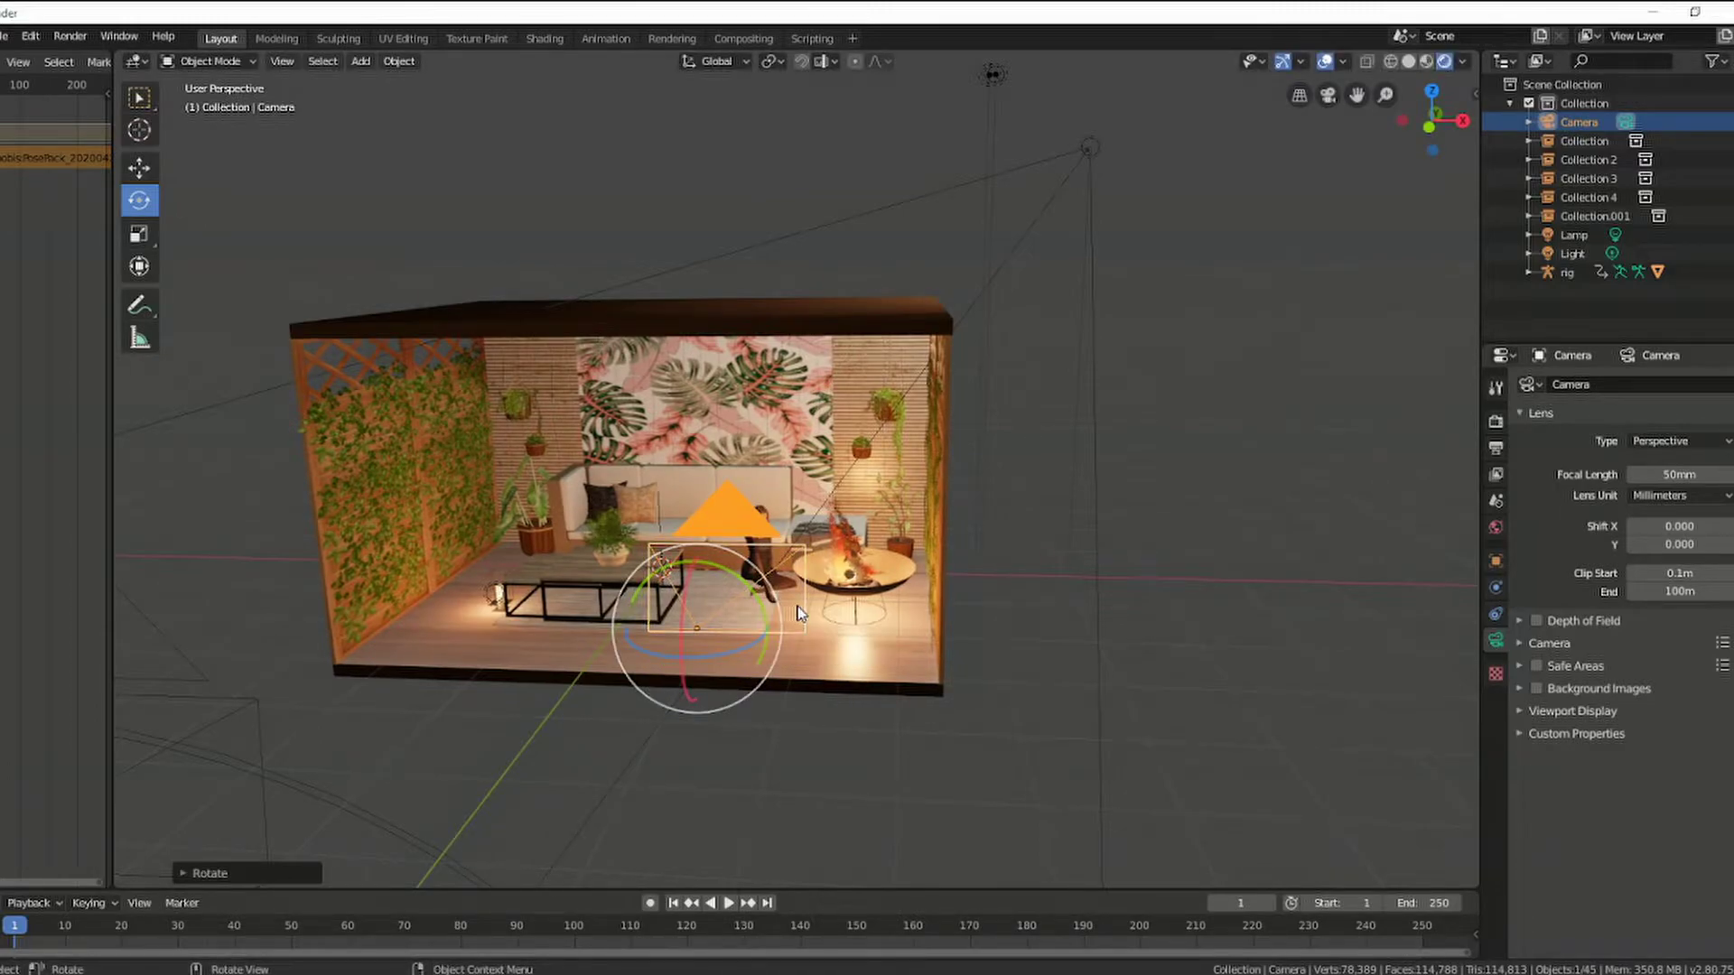
scroll(813, 628, up, 2)
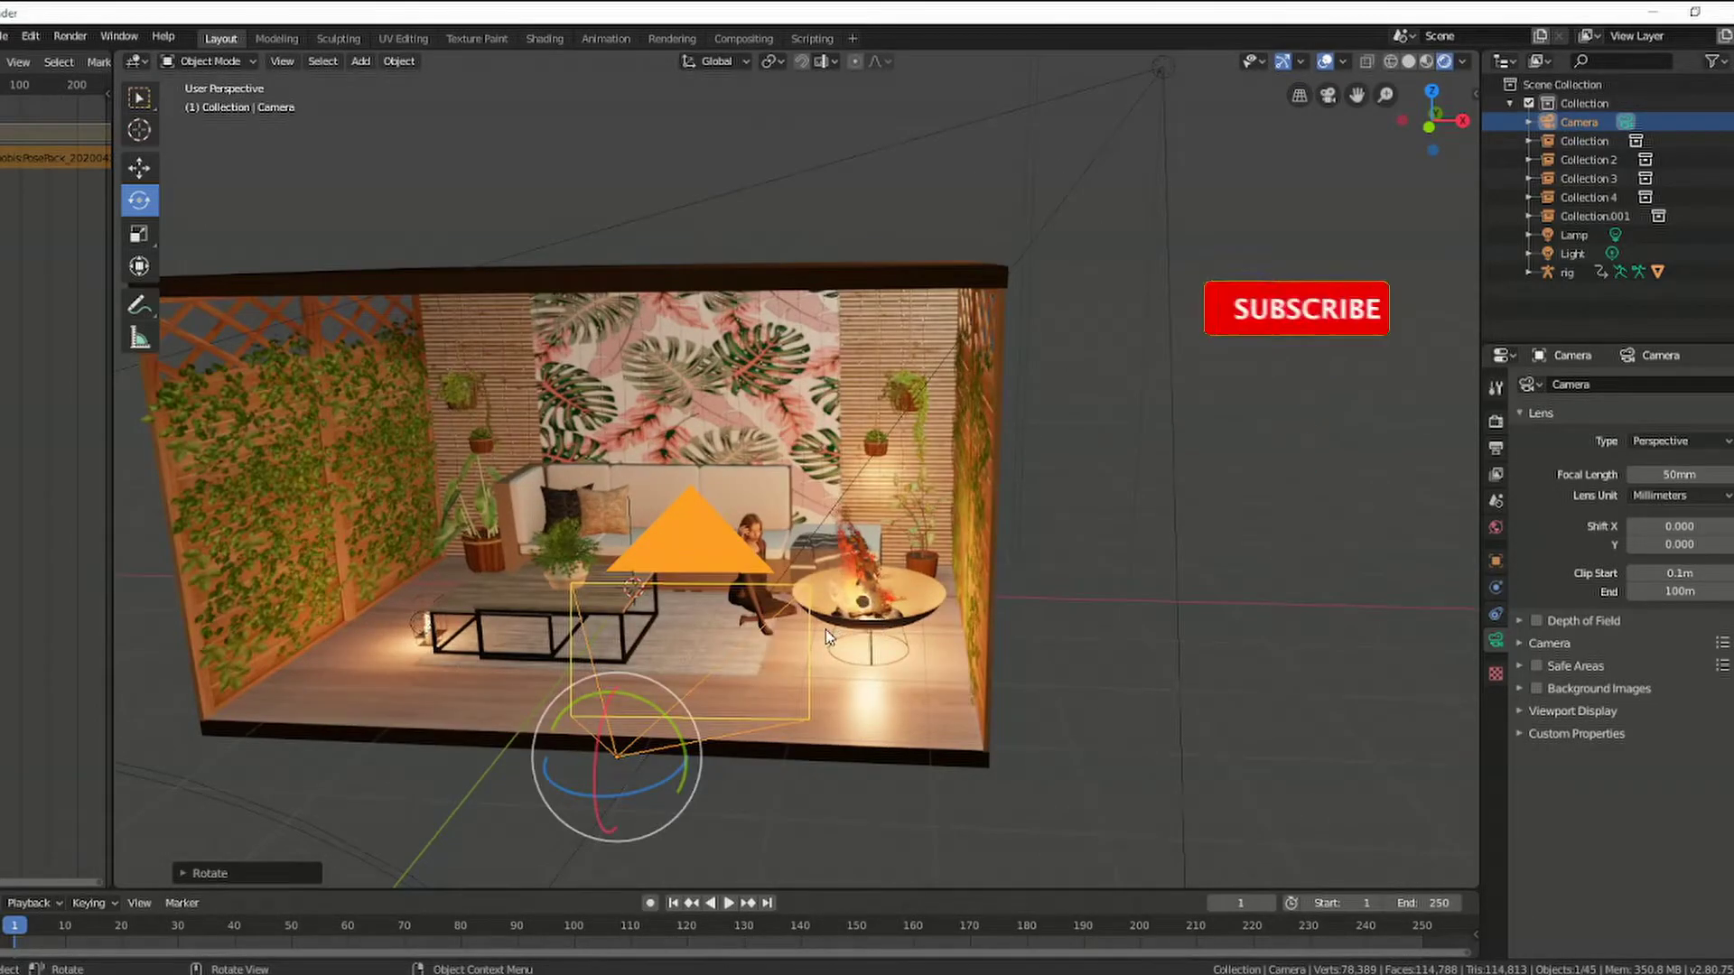
Step: Raise the camera focal length from 50mm to 84mm, checking the shot through it
drag(809, 641, 842, 606)
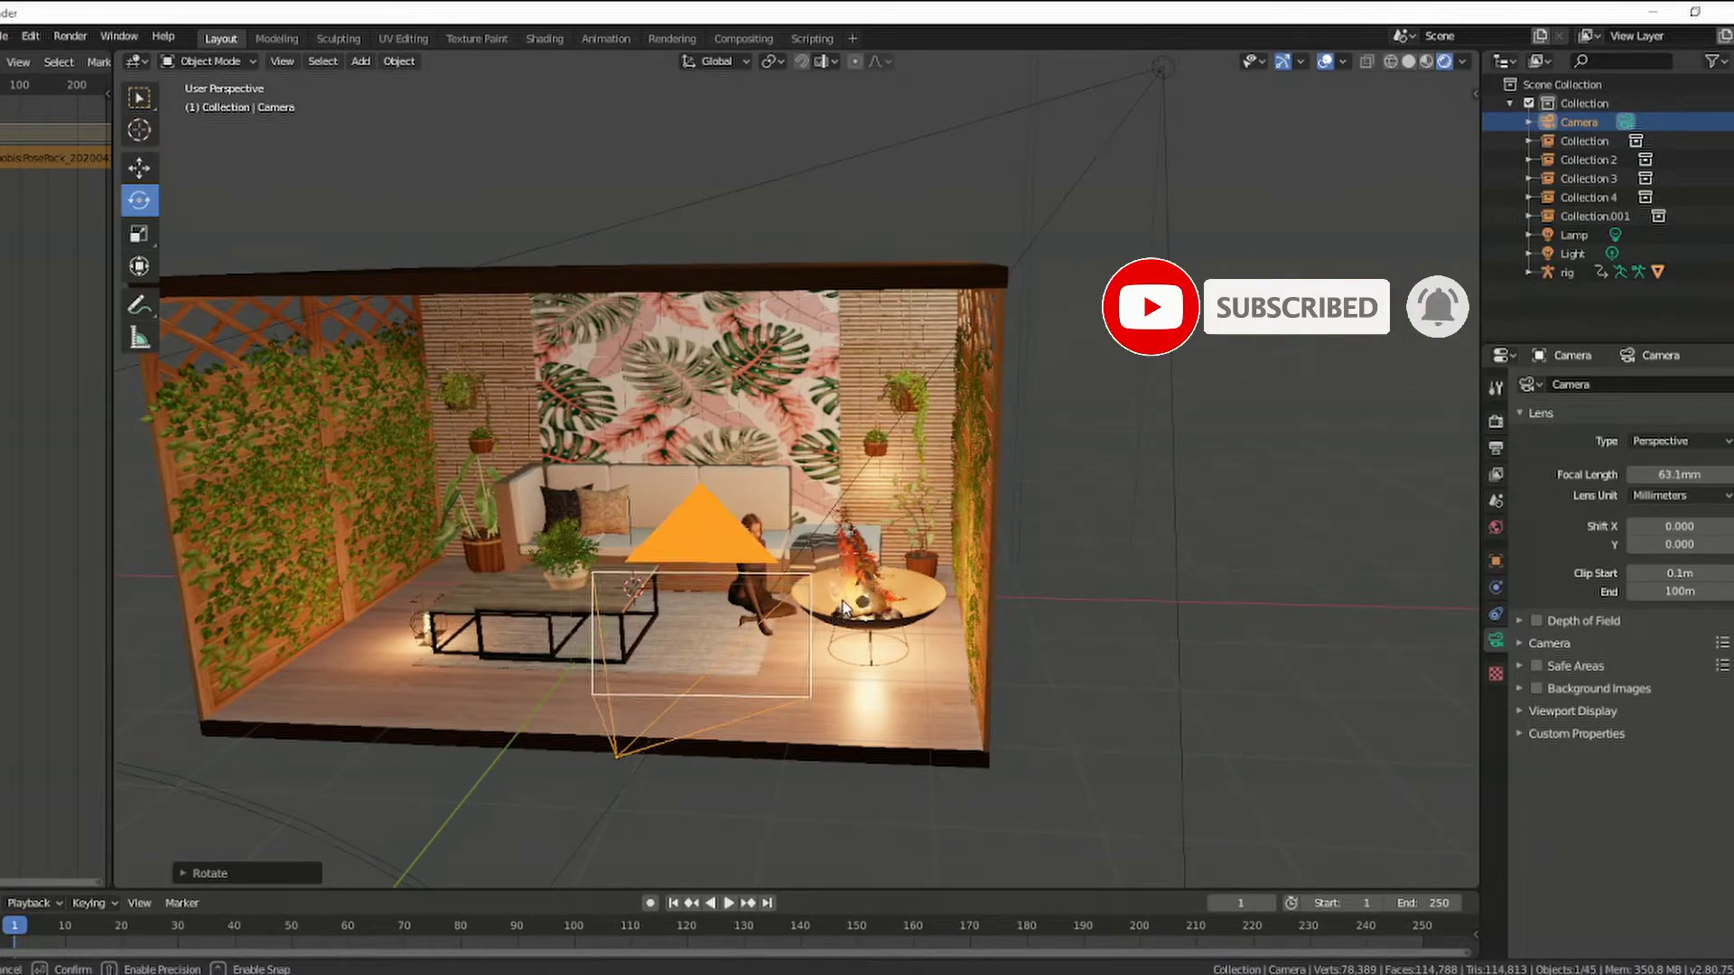
drag(843, 607, 856, 591)
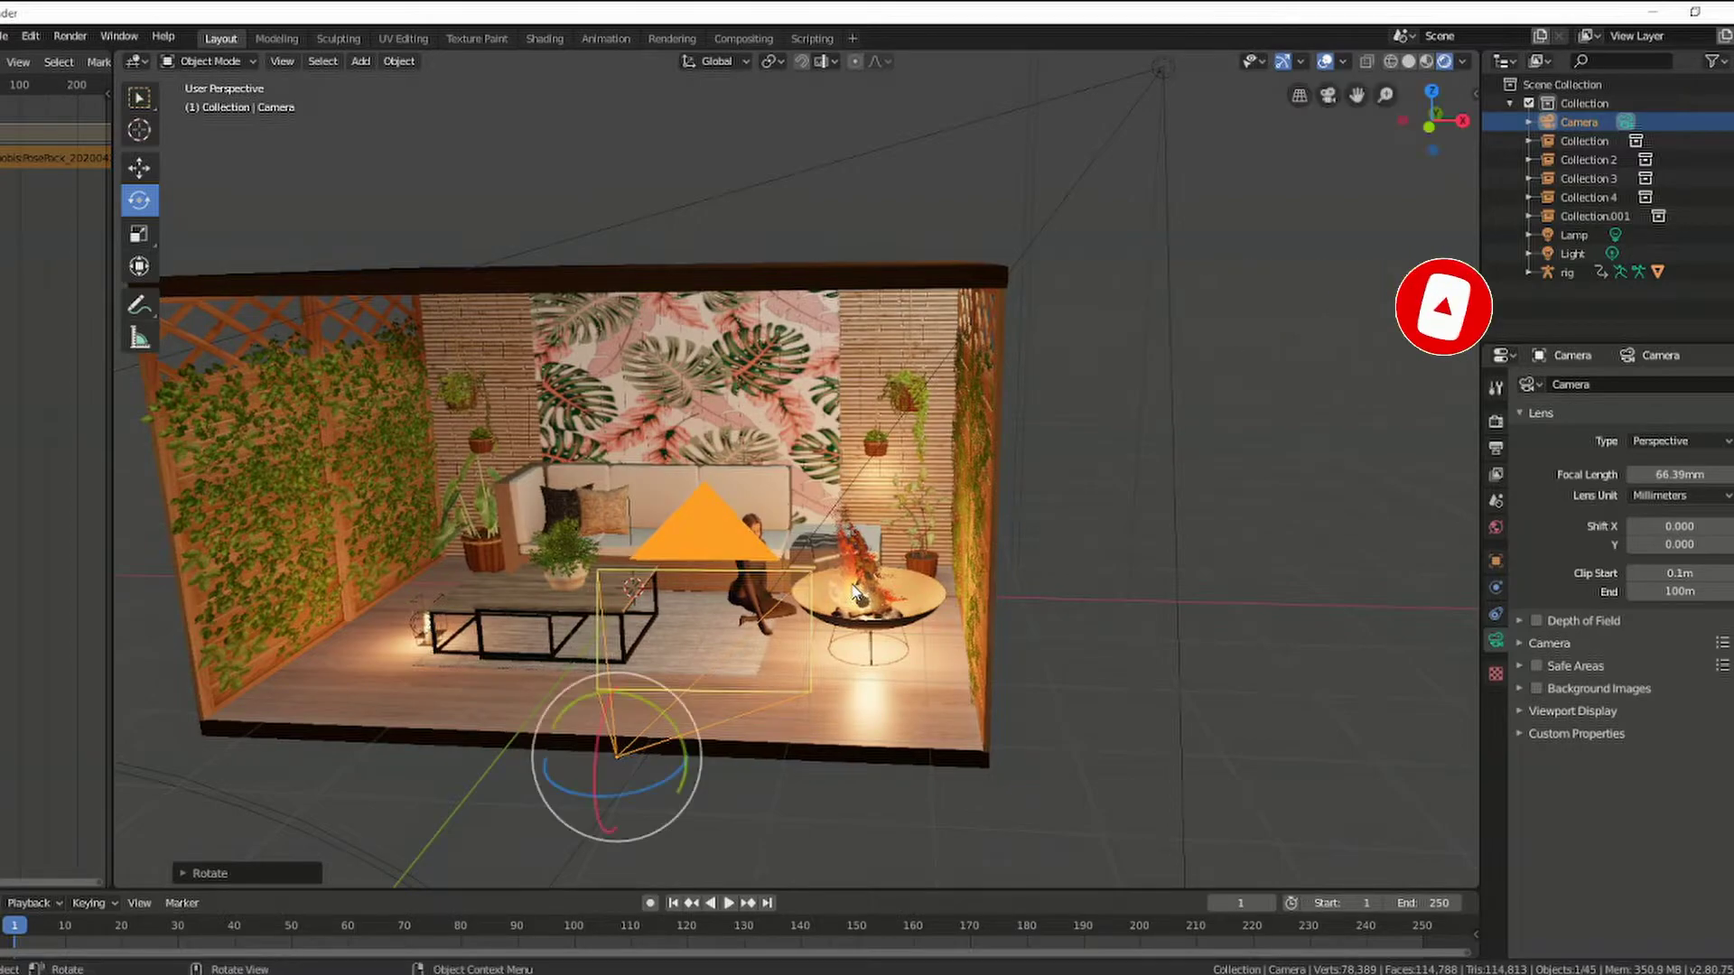
click(1330, 96)
click(1329, 95)
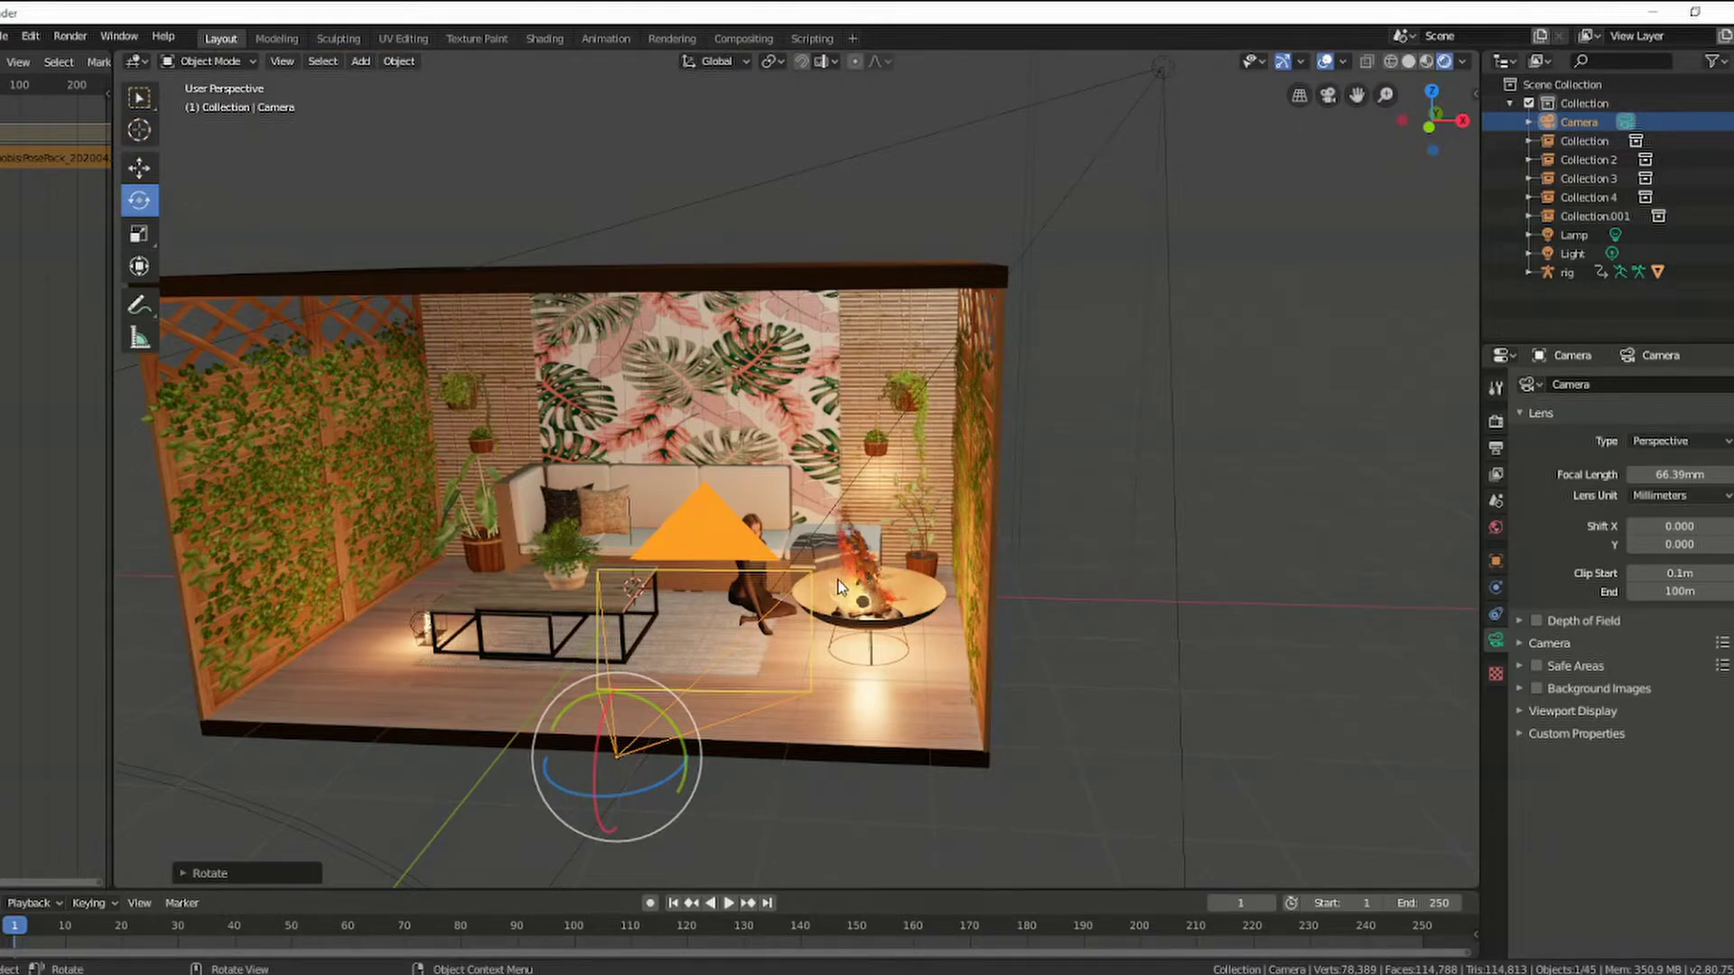
key(r)
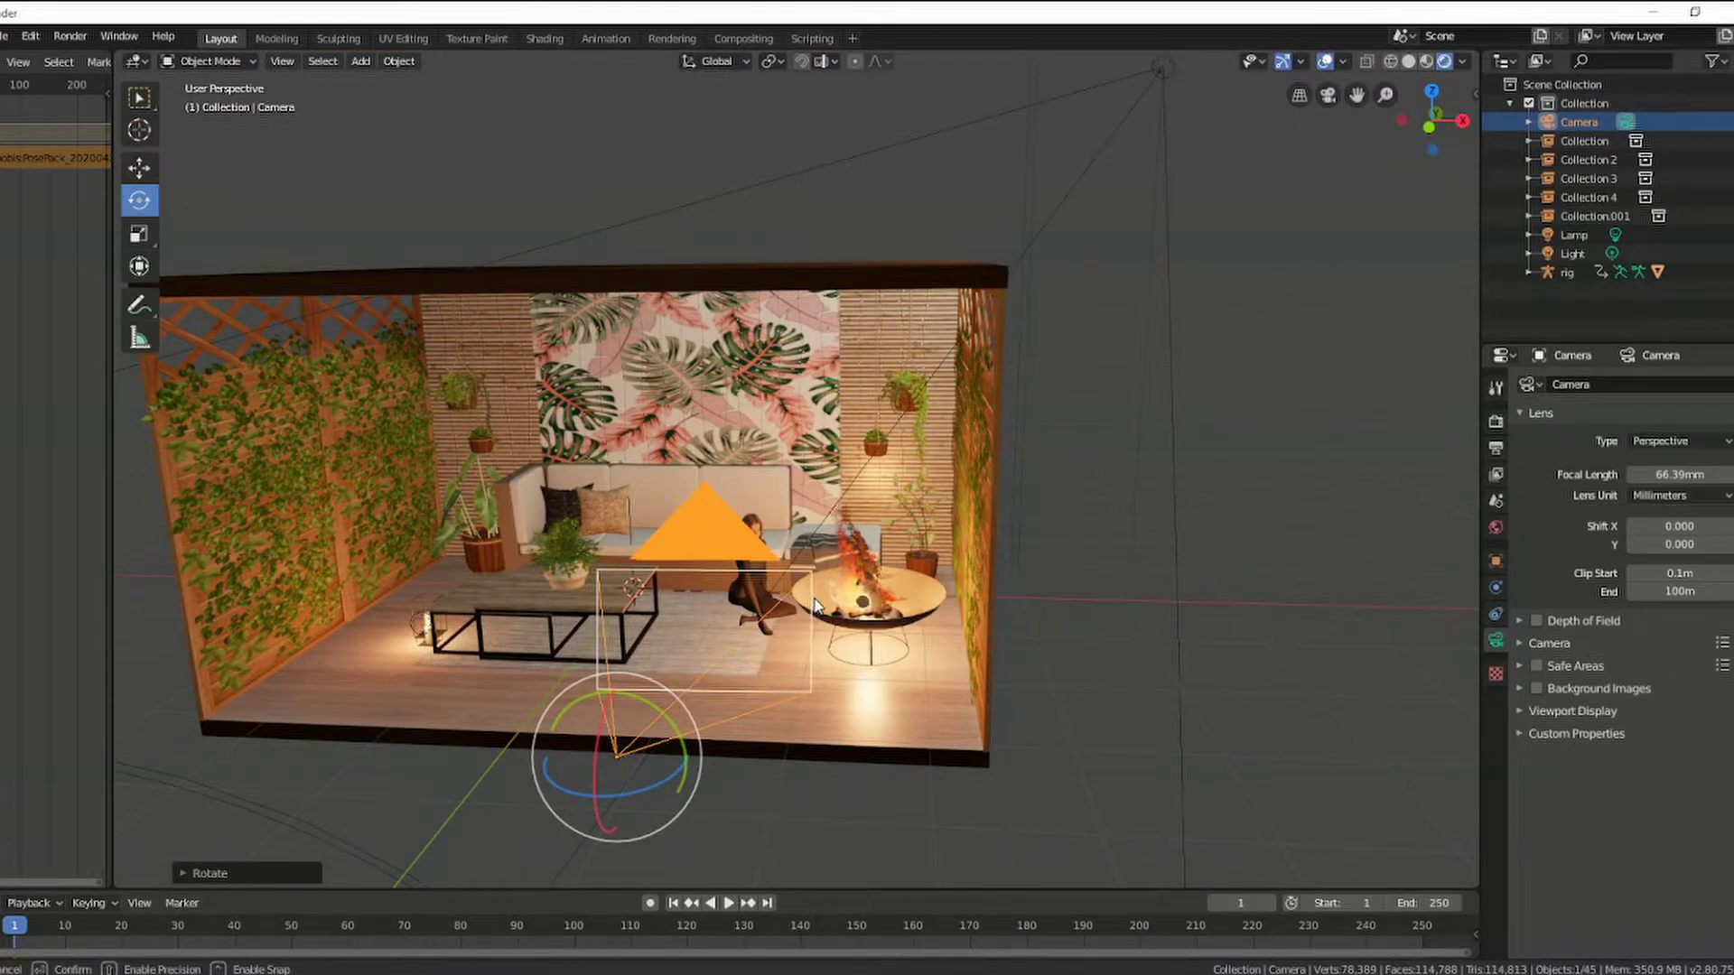
drag(816, 605, 1361, 143)
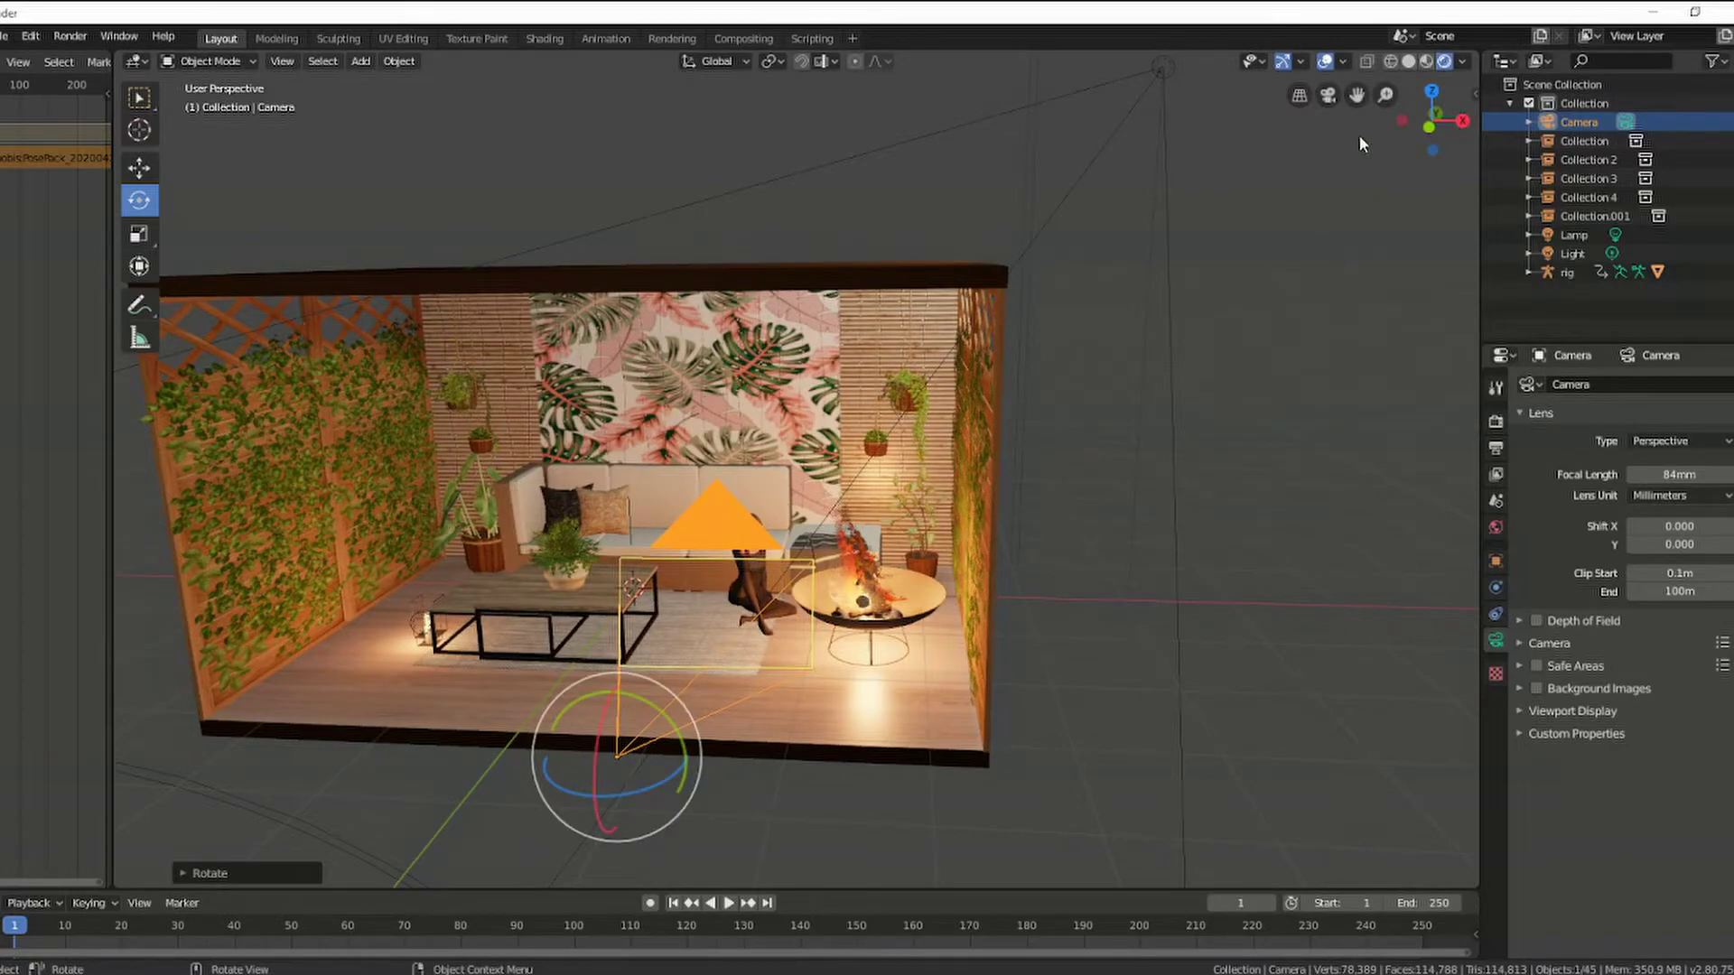
click(1330, 96)
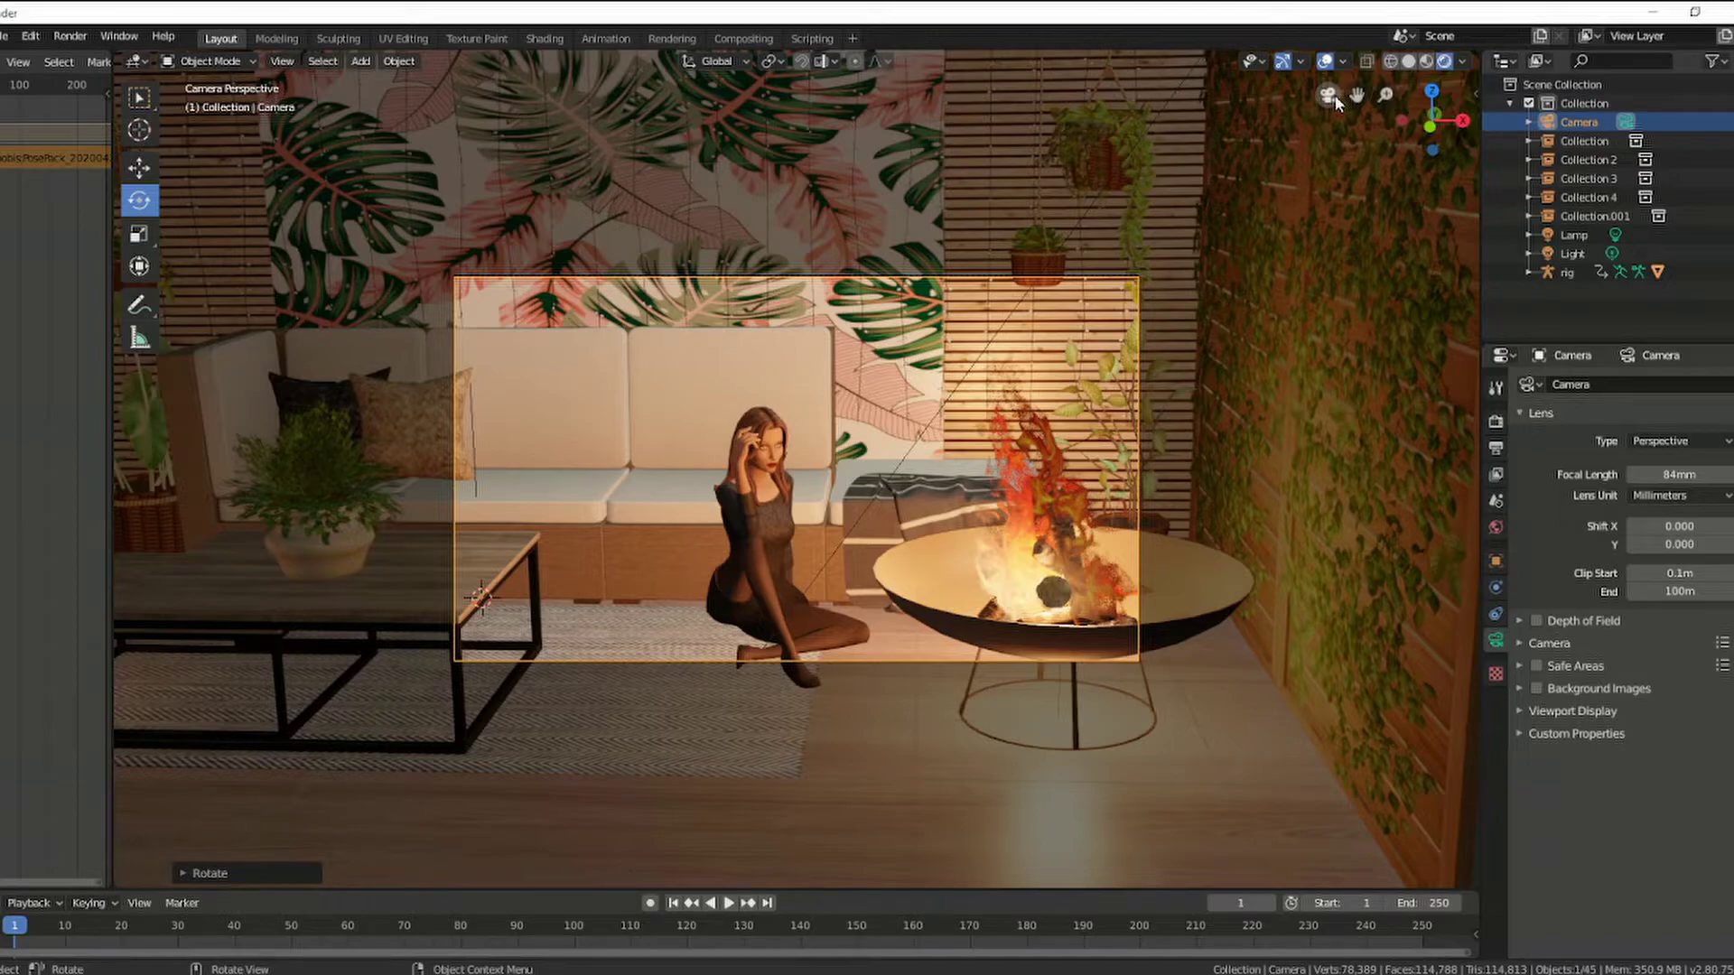
click(1334, 95)
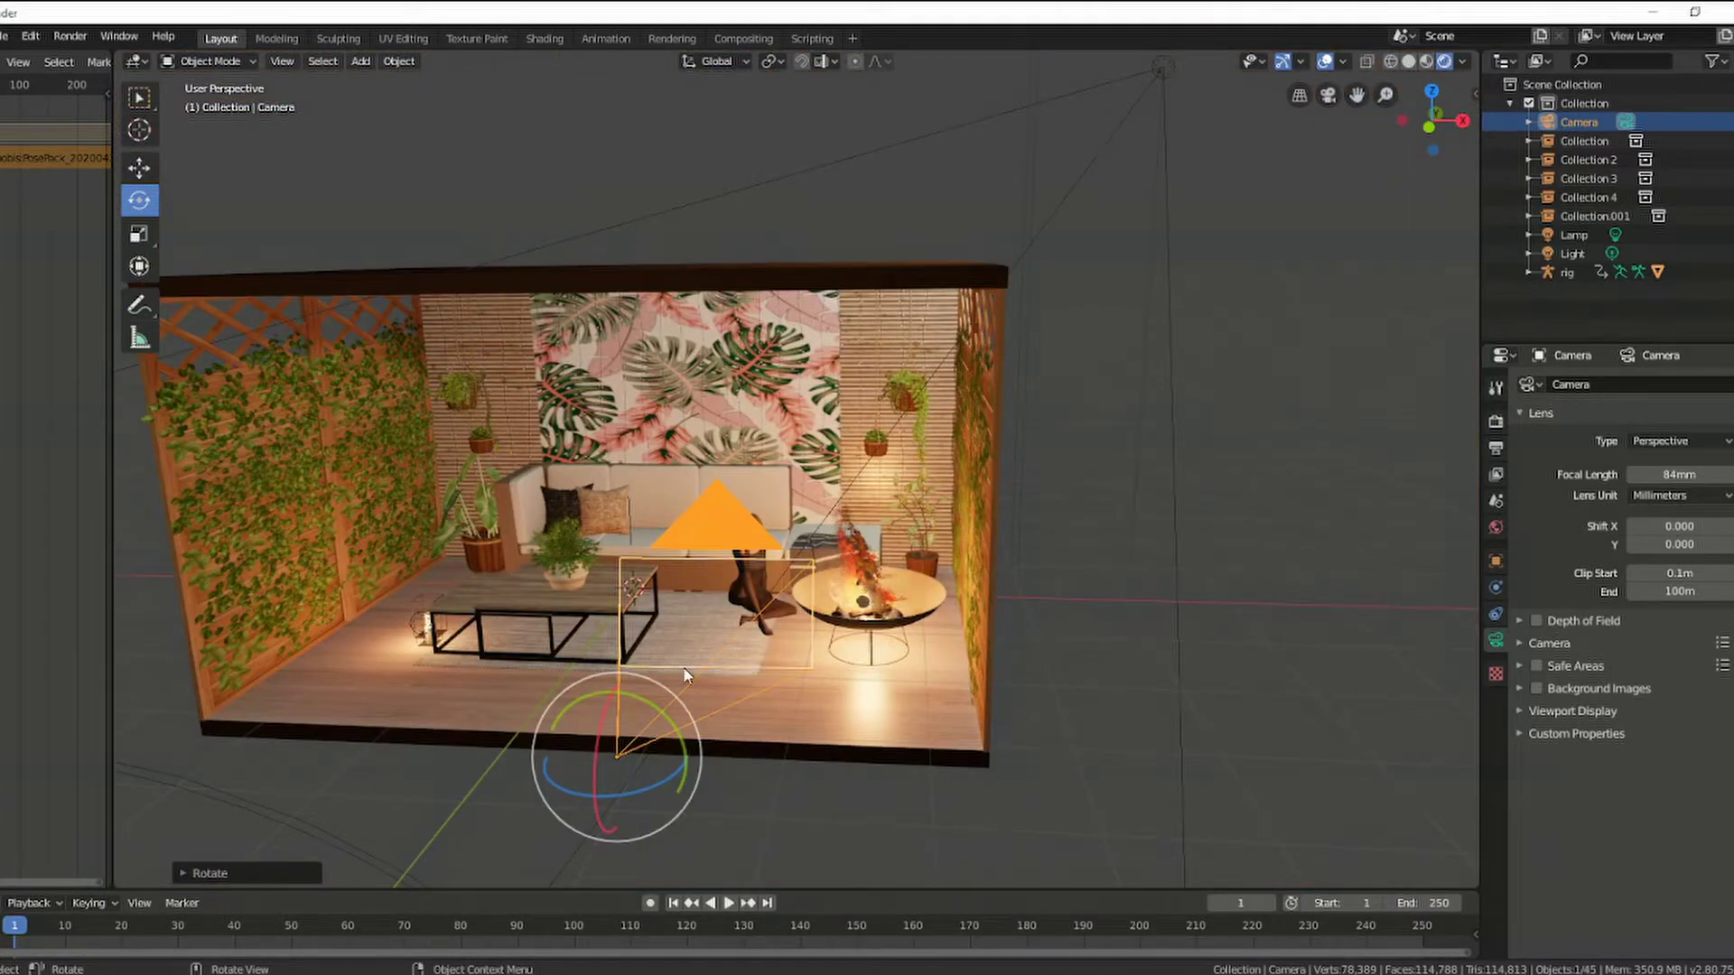
Step: Tilt the camera slightly and preview the framing through the camera
drag(592, 759, 594, 757)
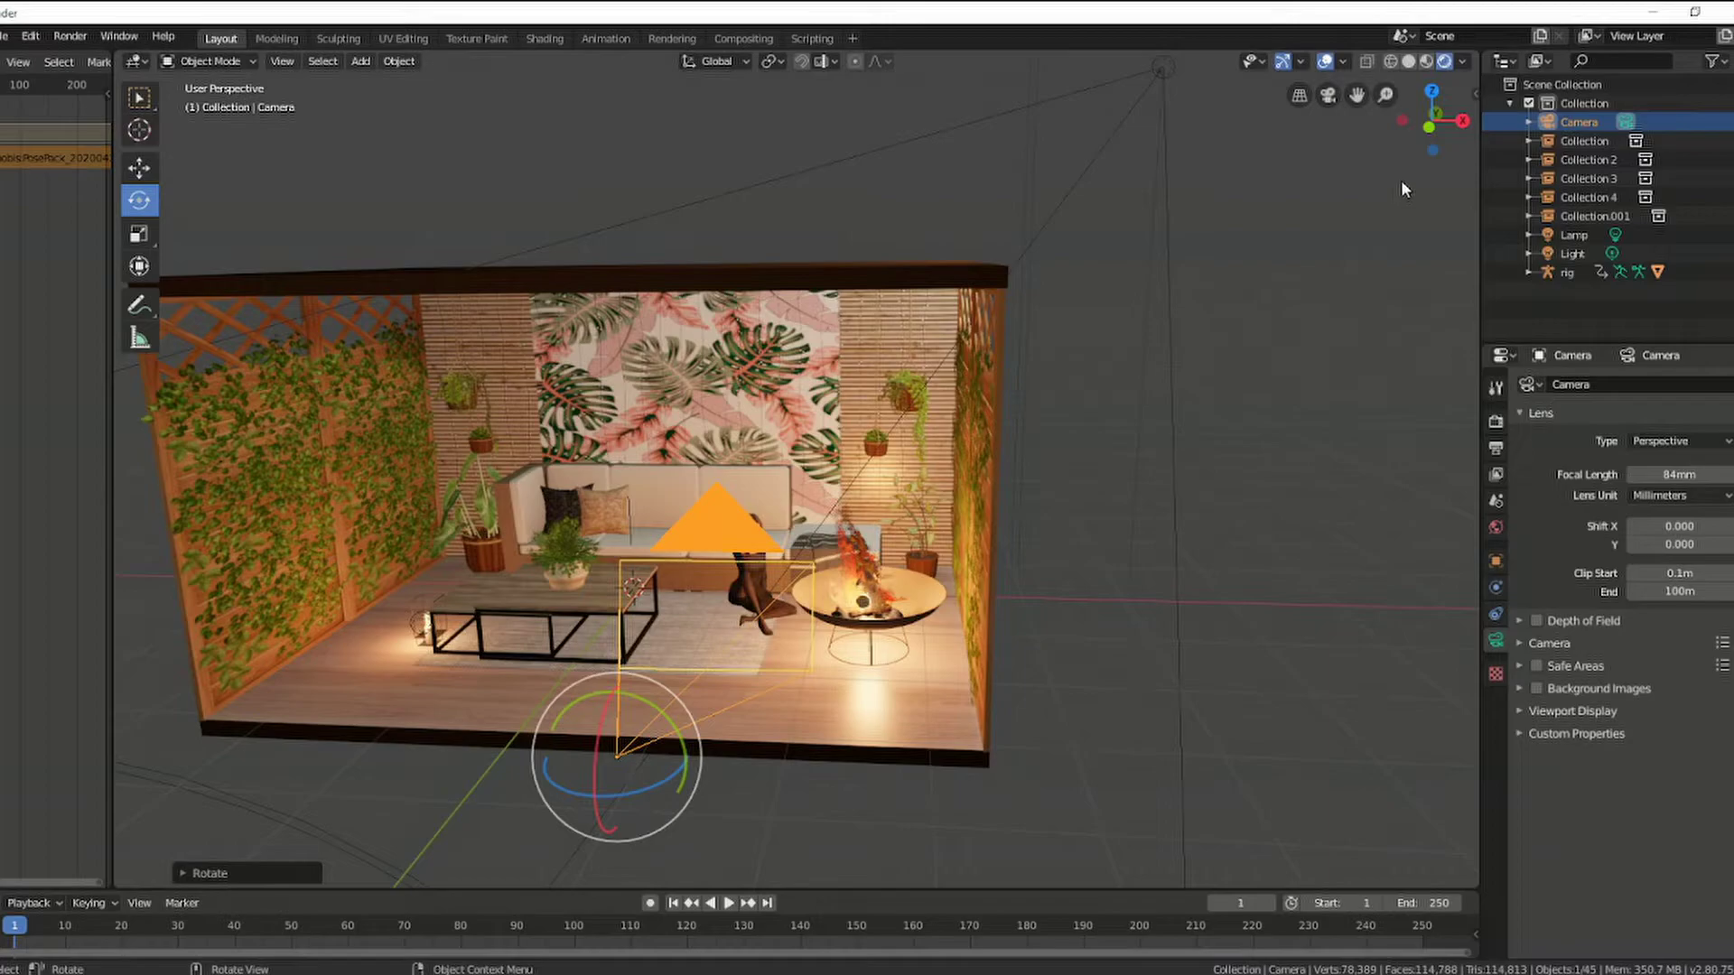
click(1324, 102)
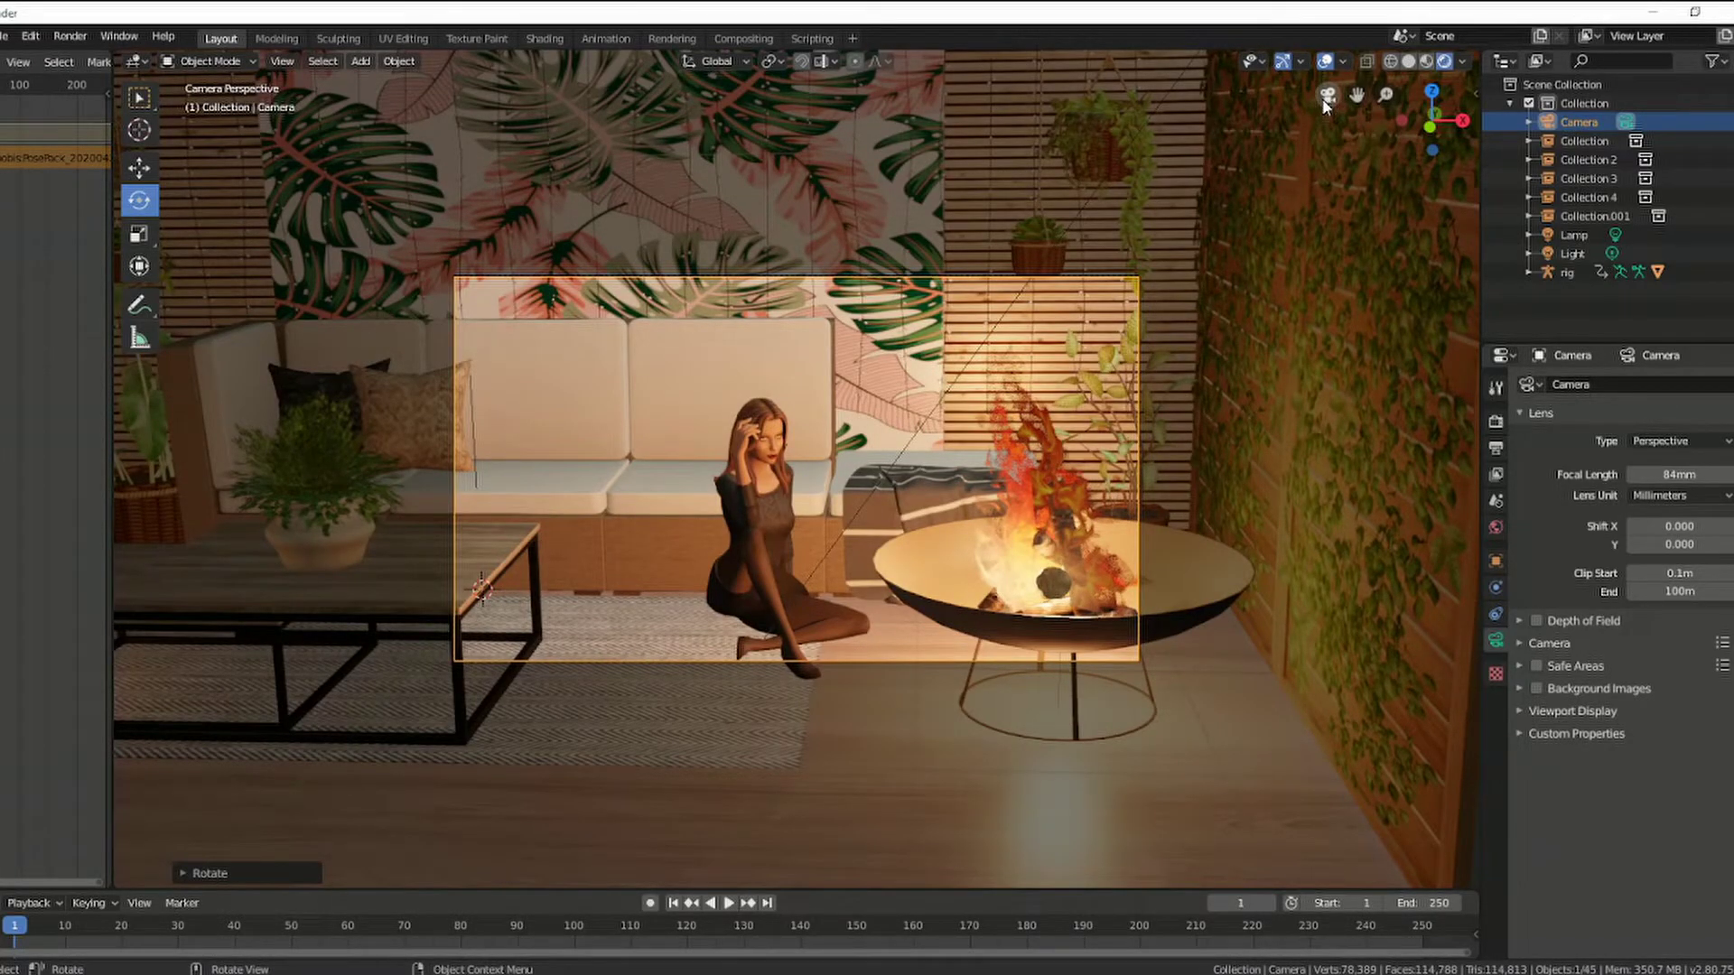
click(1325, 103)
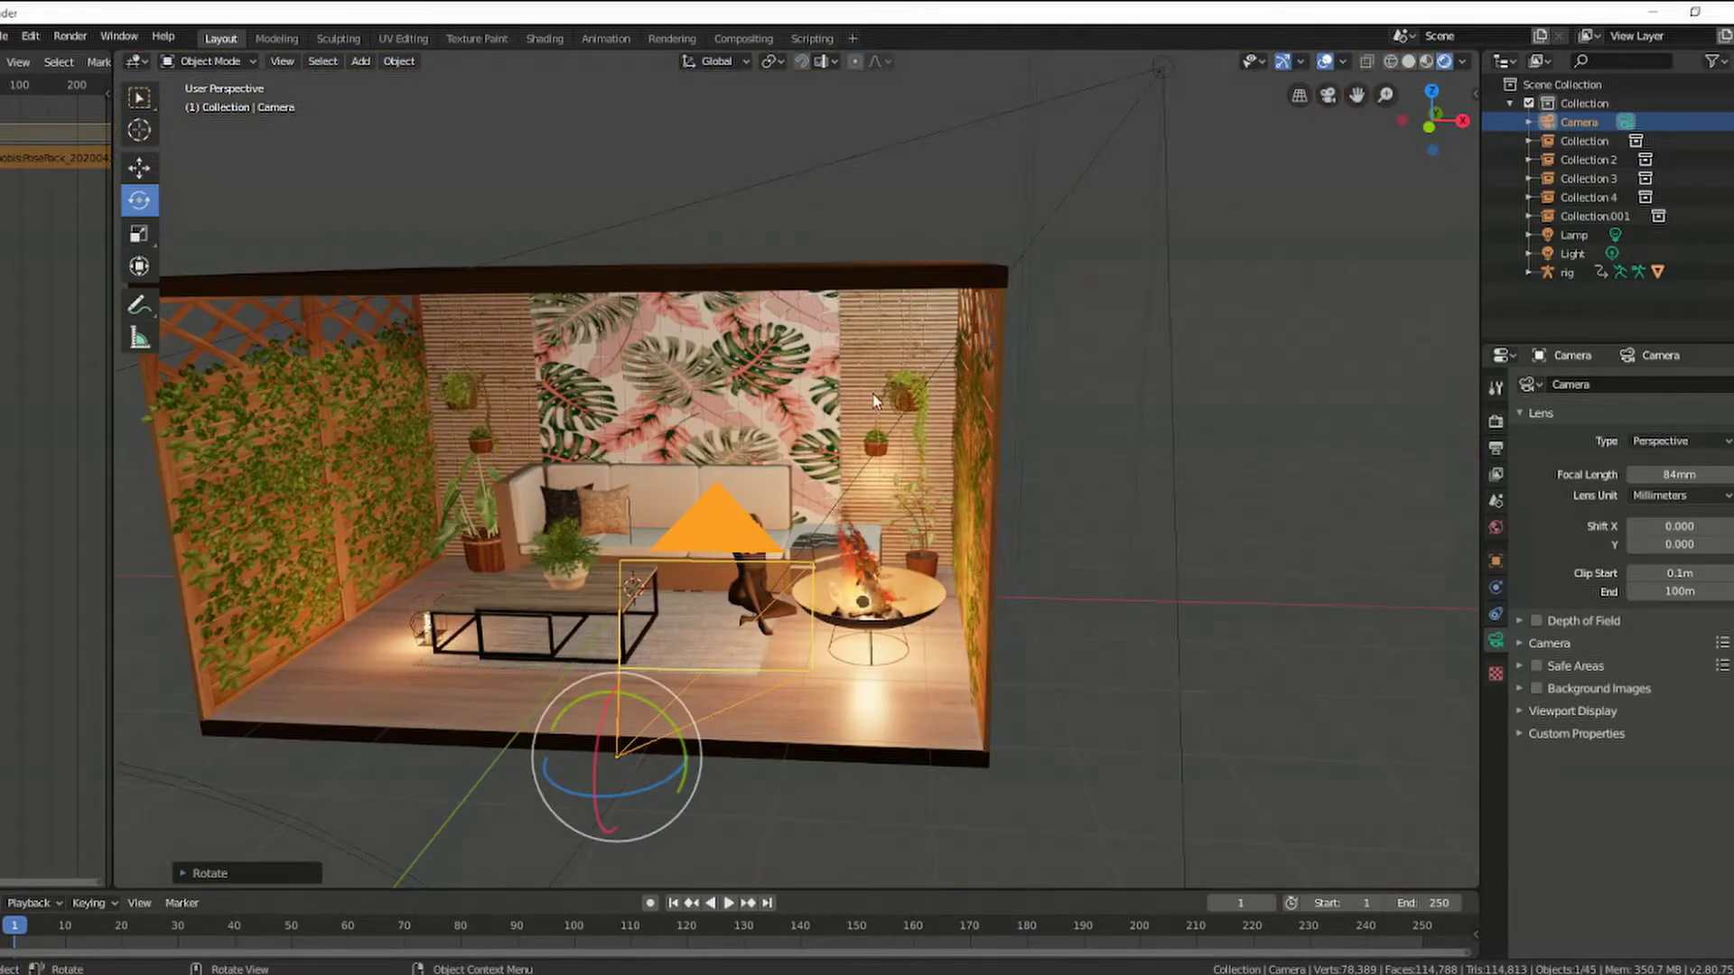
click(139, 167)
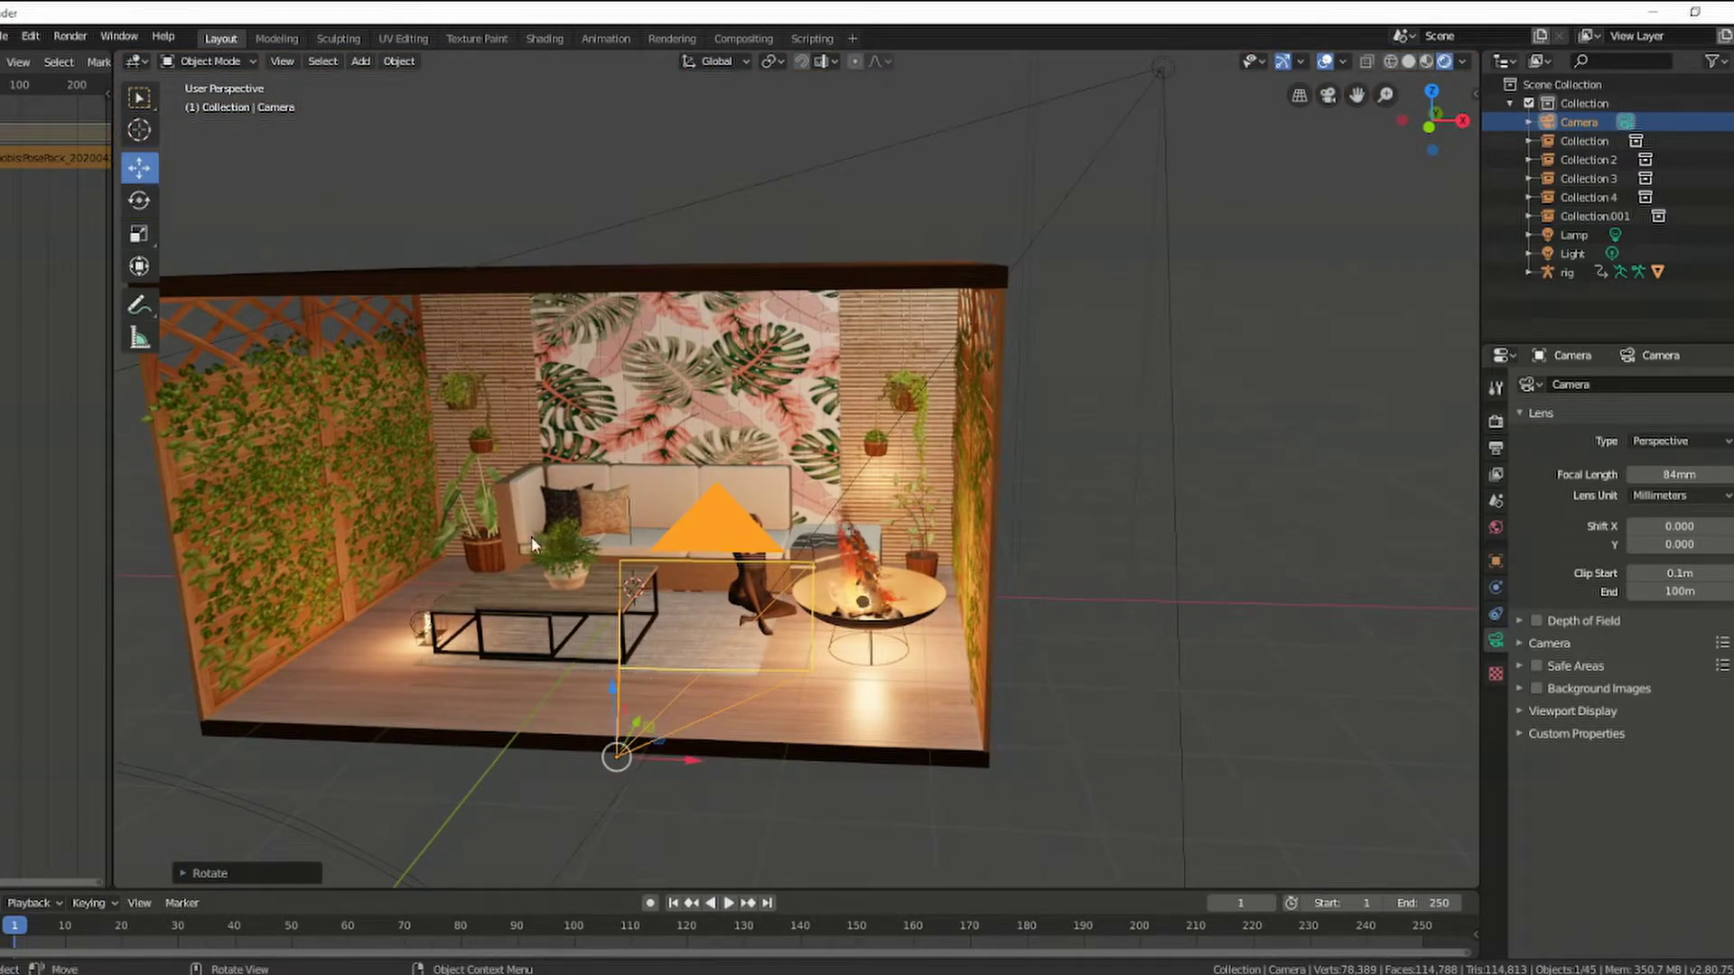
Step: Lower the camera and slide it sideways, then view through it
drag(611, 688, 612, 705)
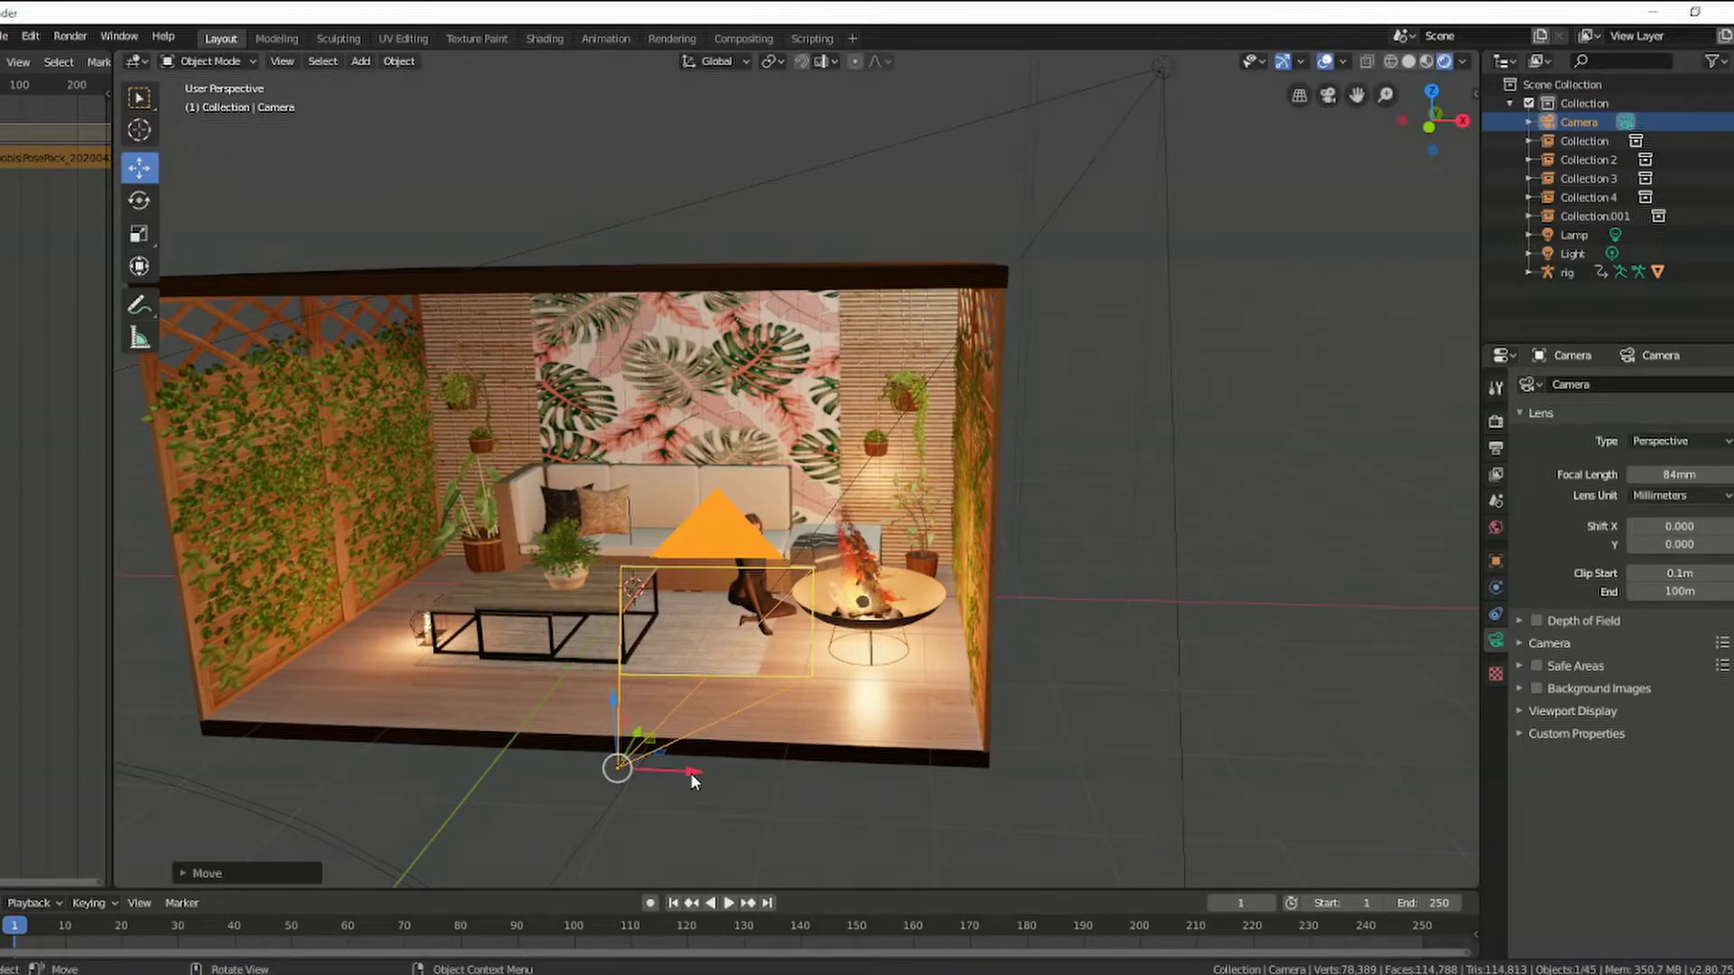
drag(691, 773, 735, 782)
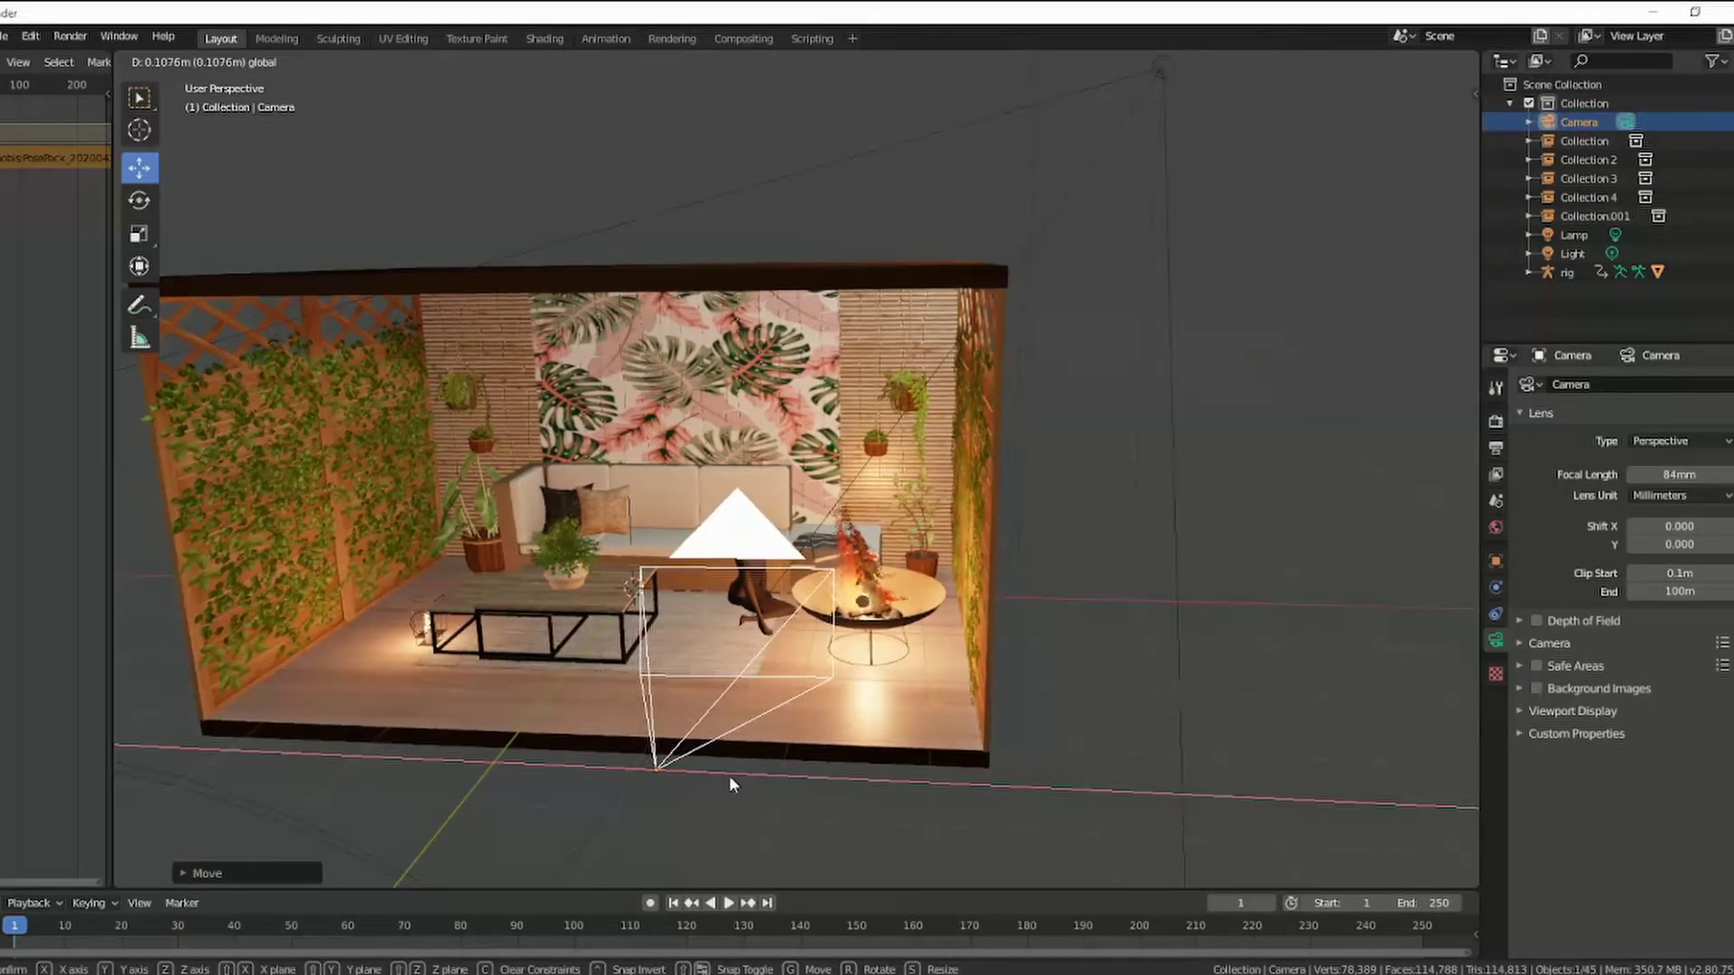
click(1326, 97)
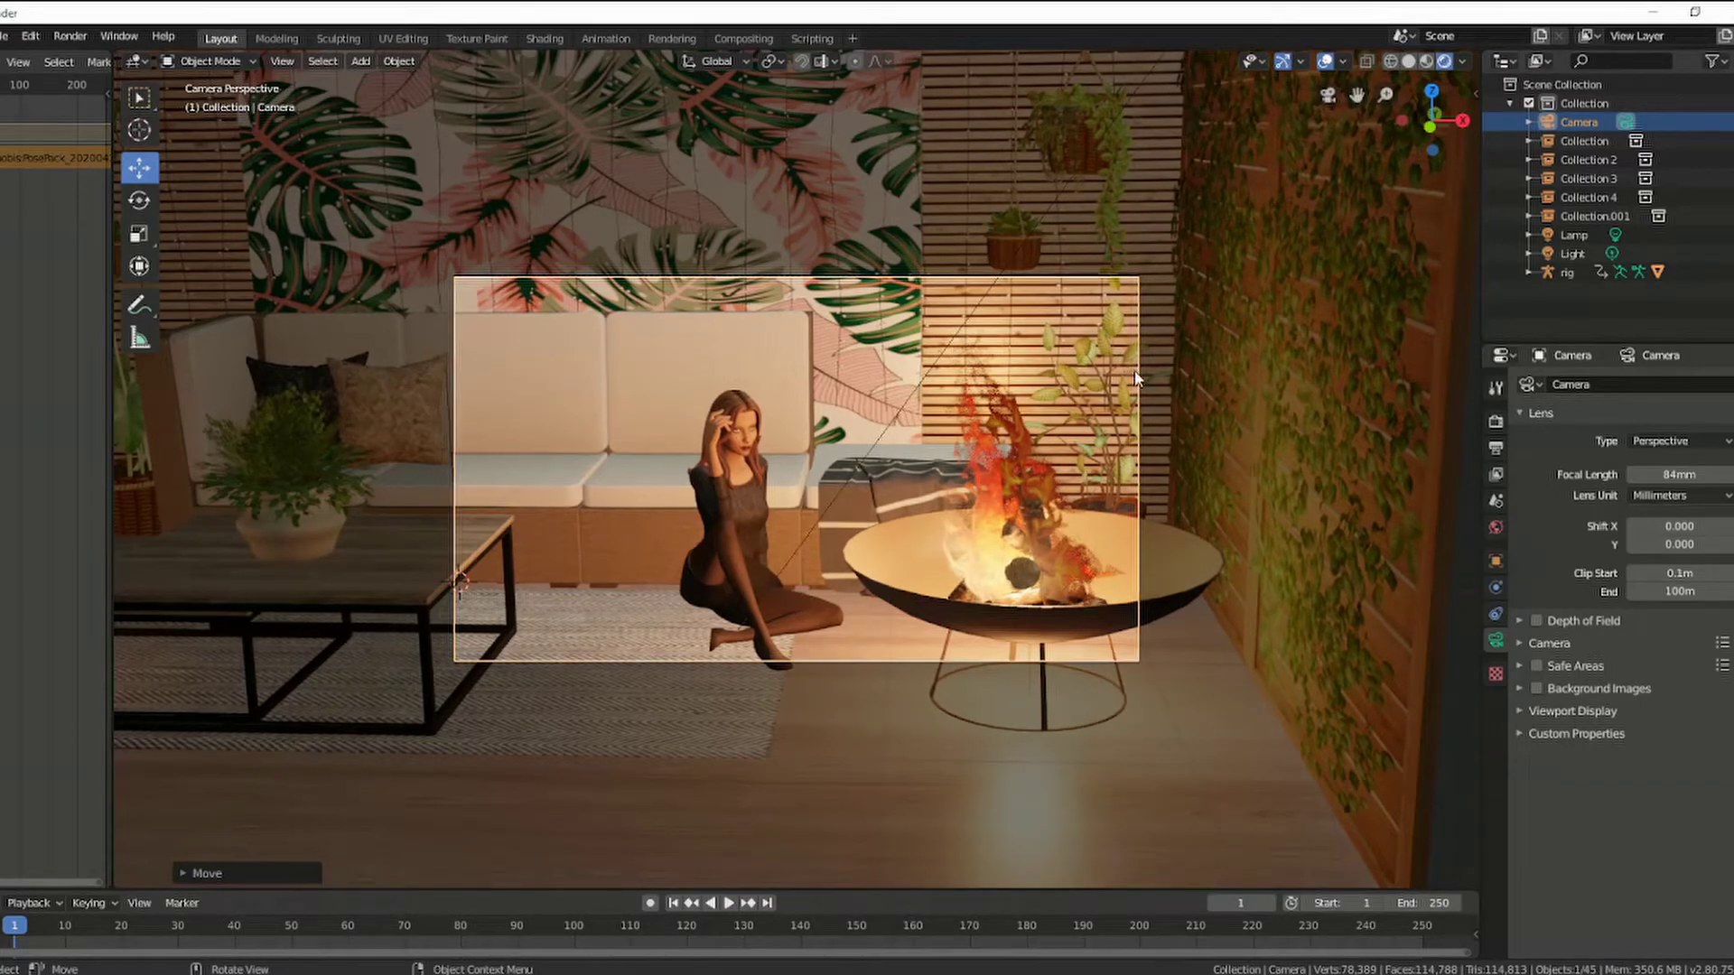
Step: Raise the focal length to 97.9mm and lower the camera slightly for the final framing
drag(1133, 379, 1106, 386)
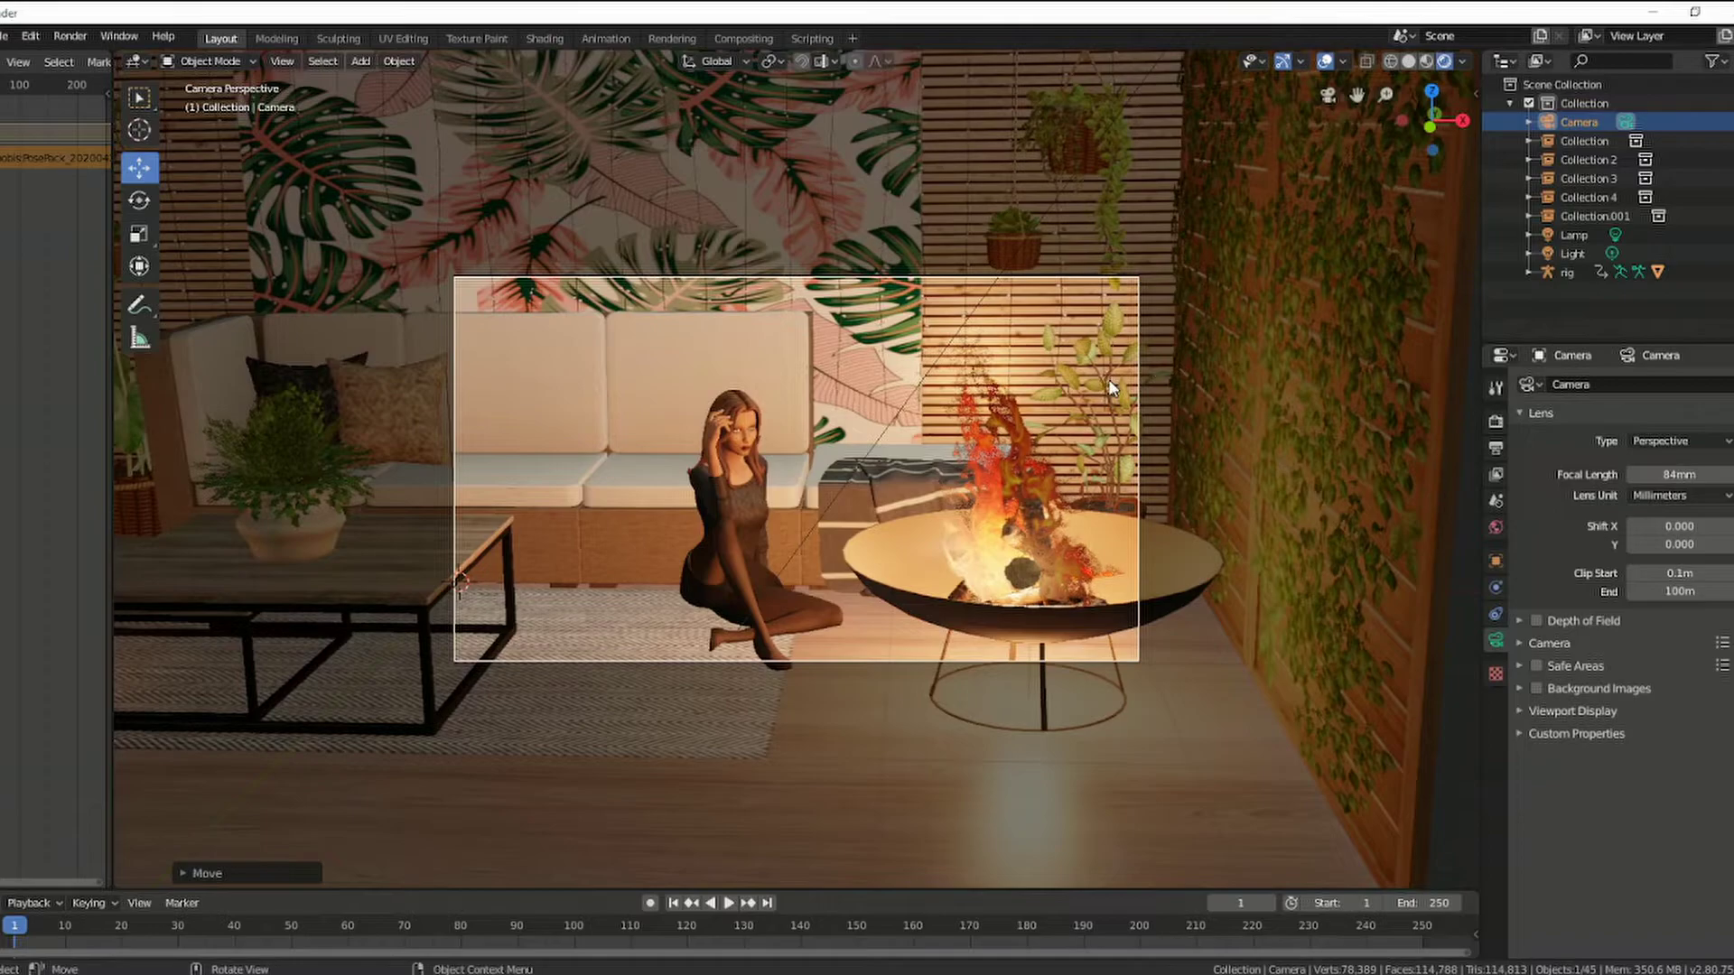
click(1331, 96)
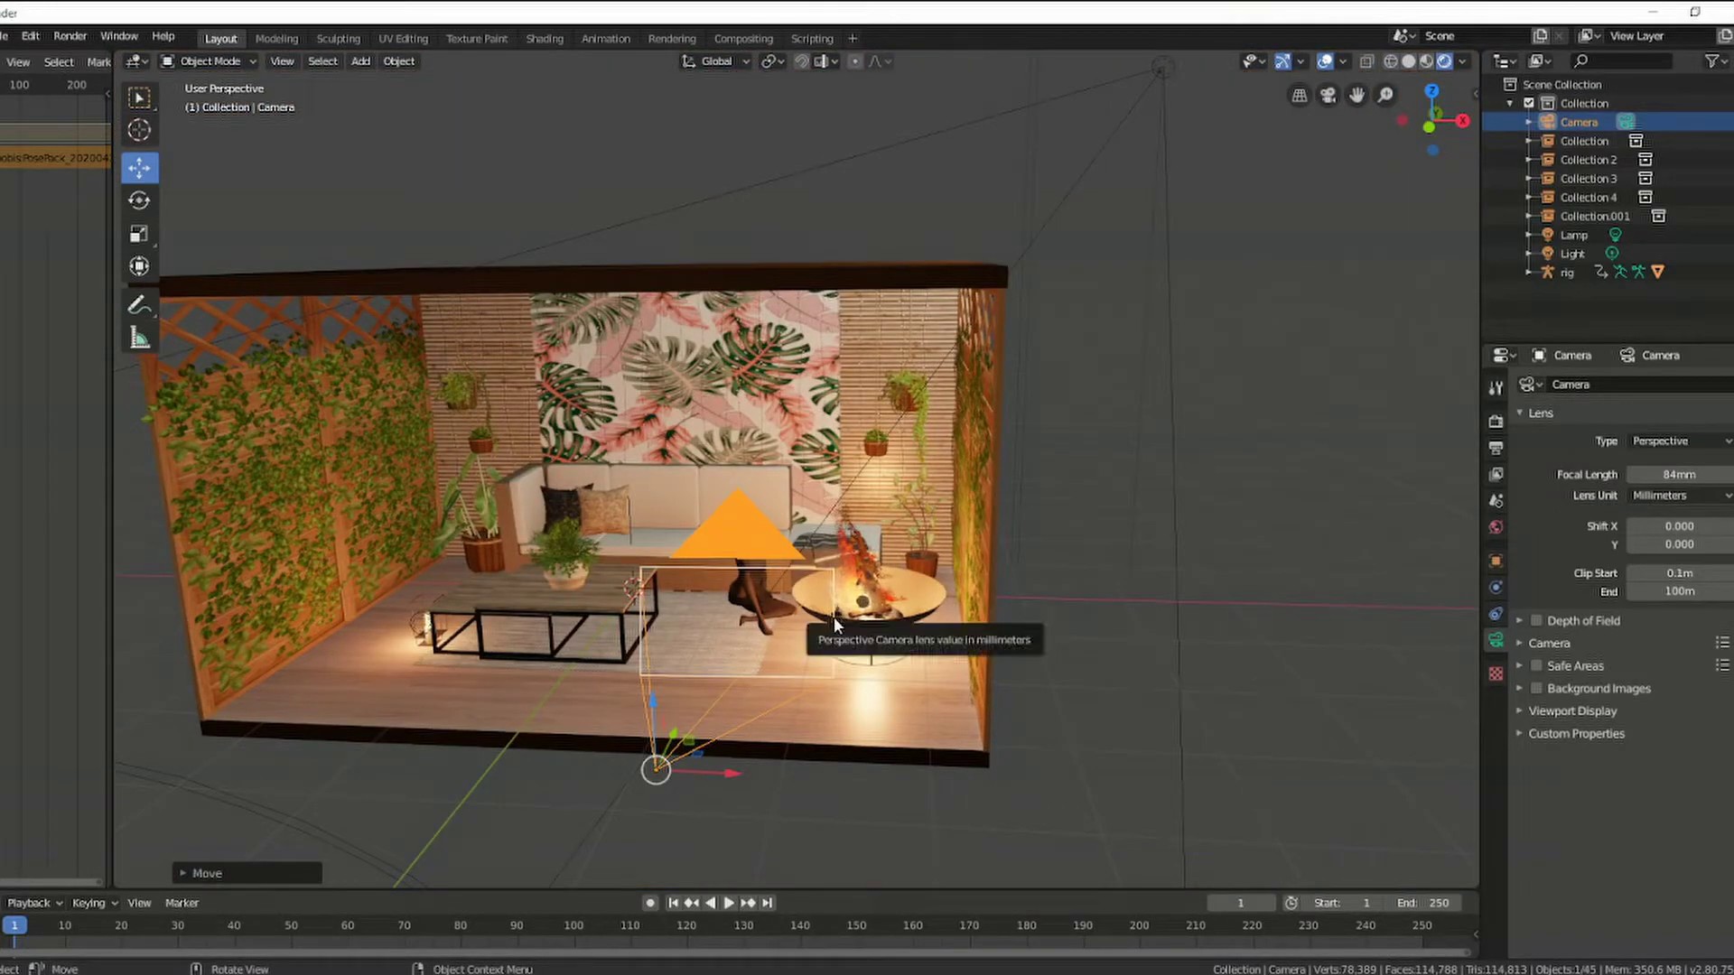
drag(837, 602, 840, 617)
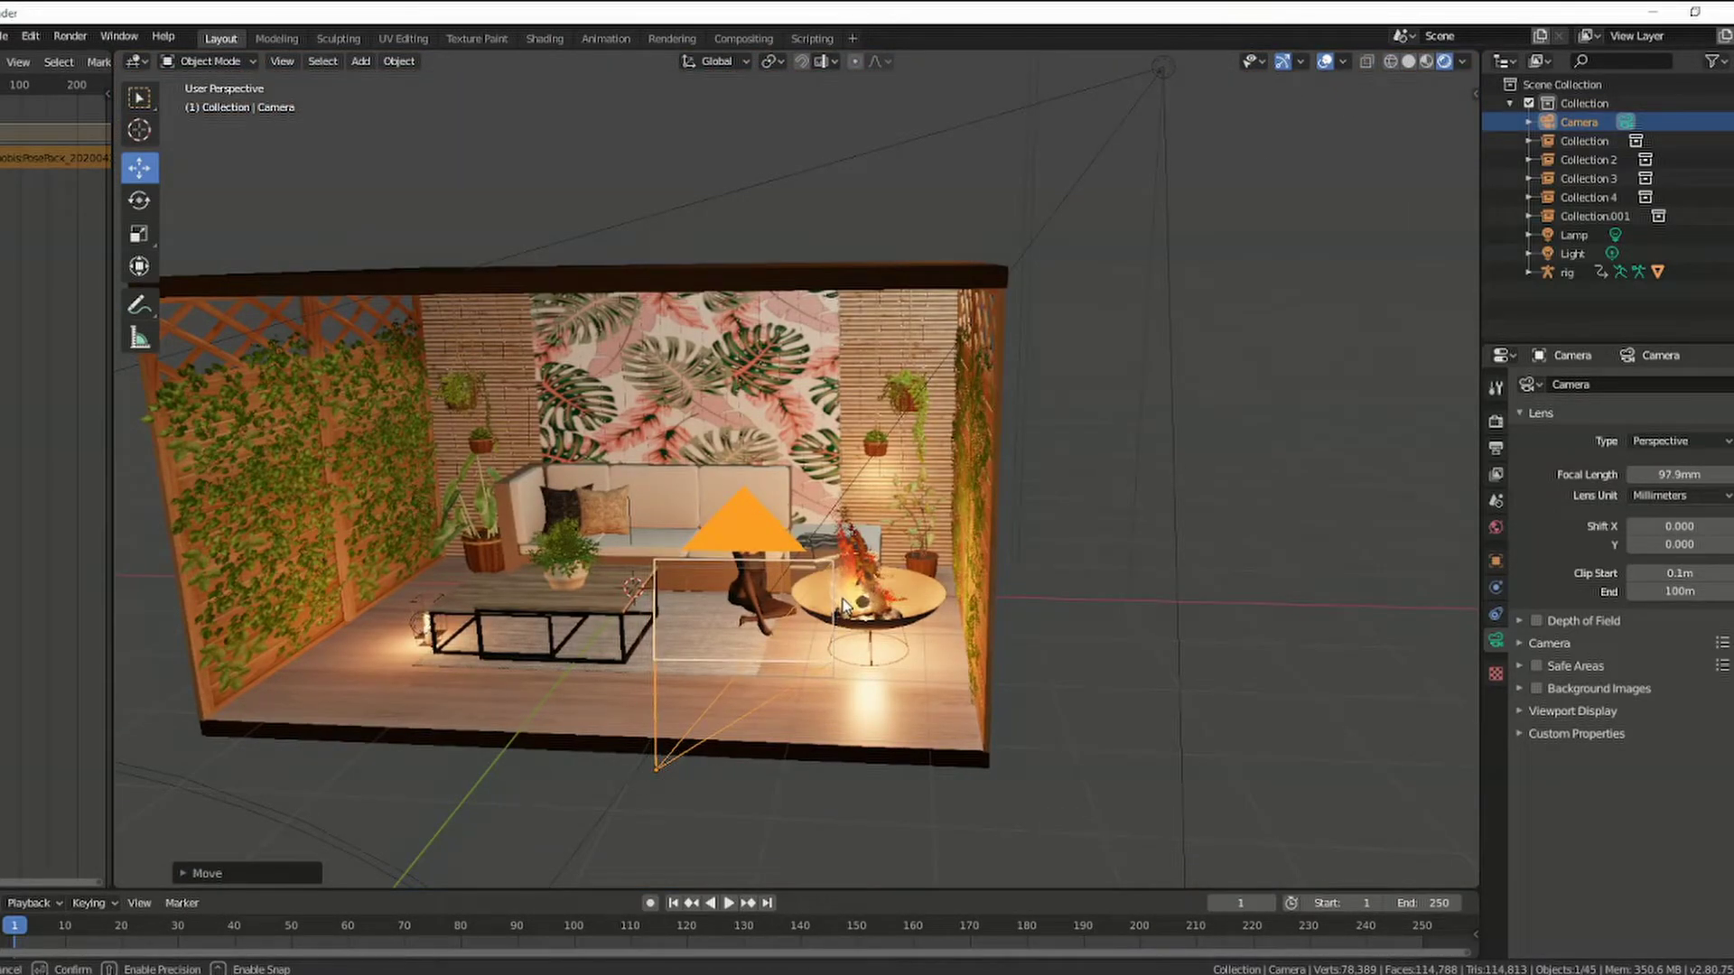
click(1321, 98)
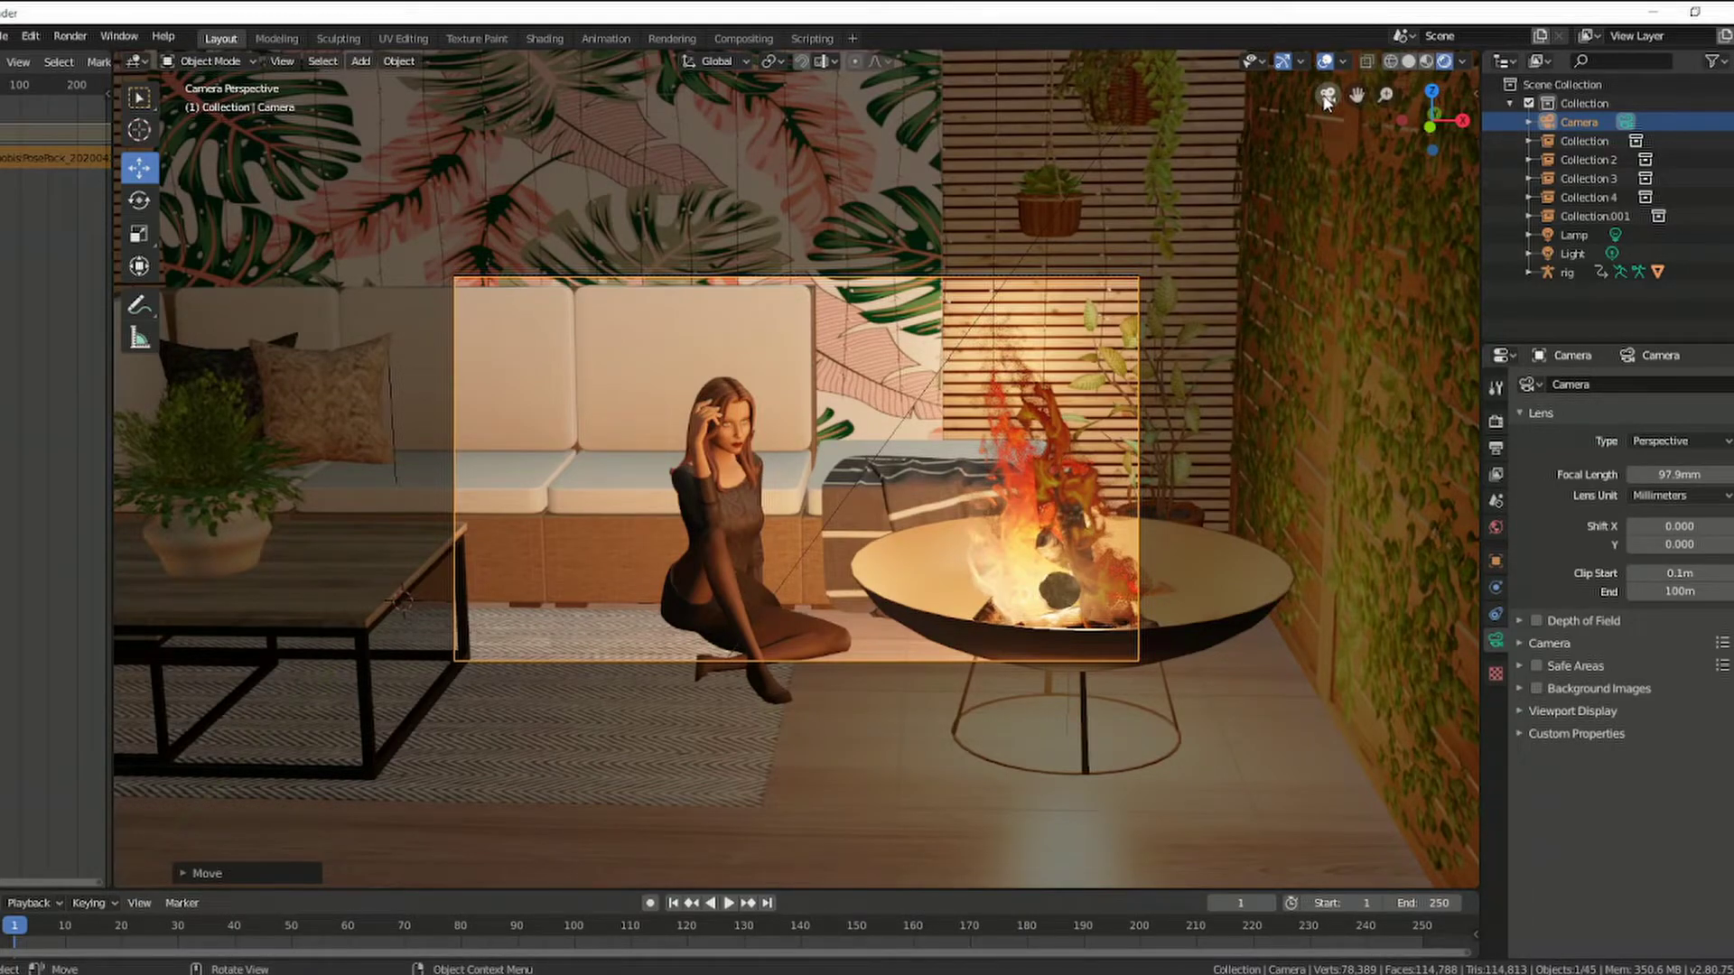
click(1325, 98)
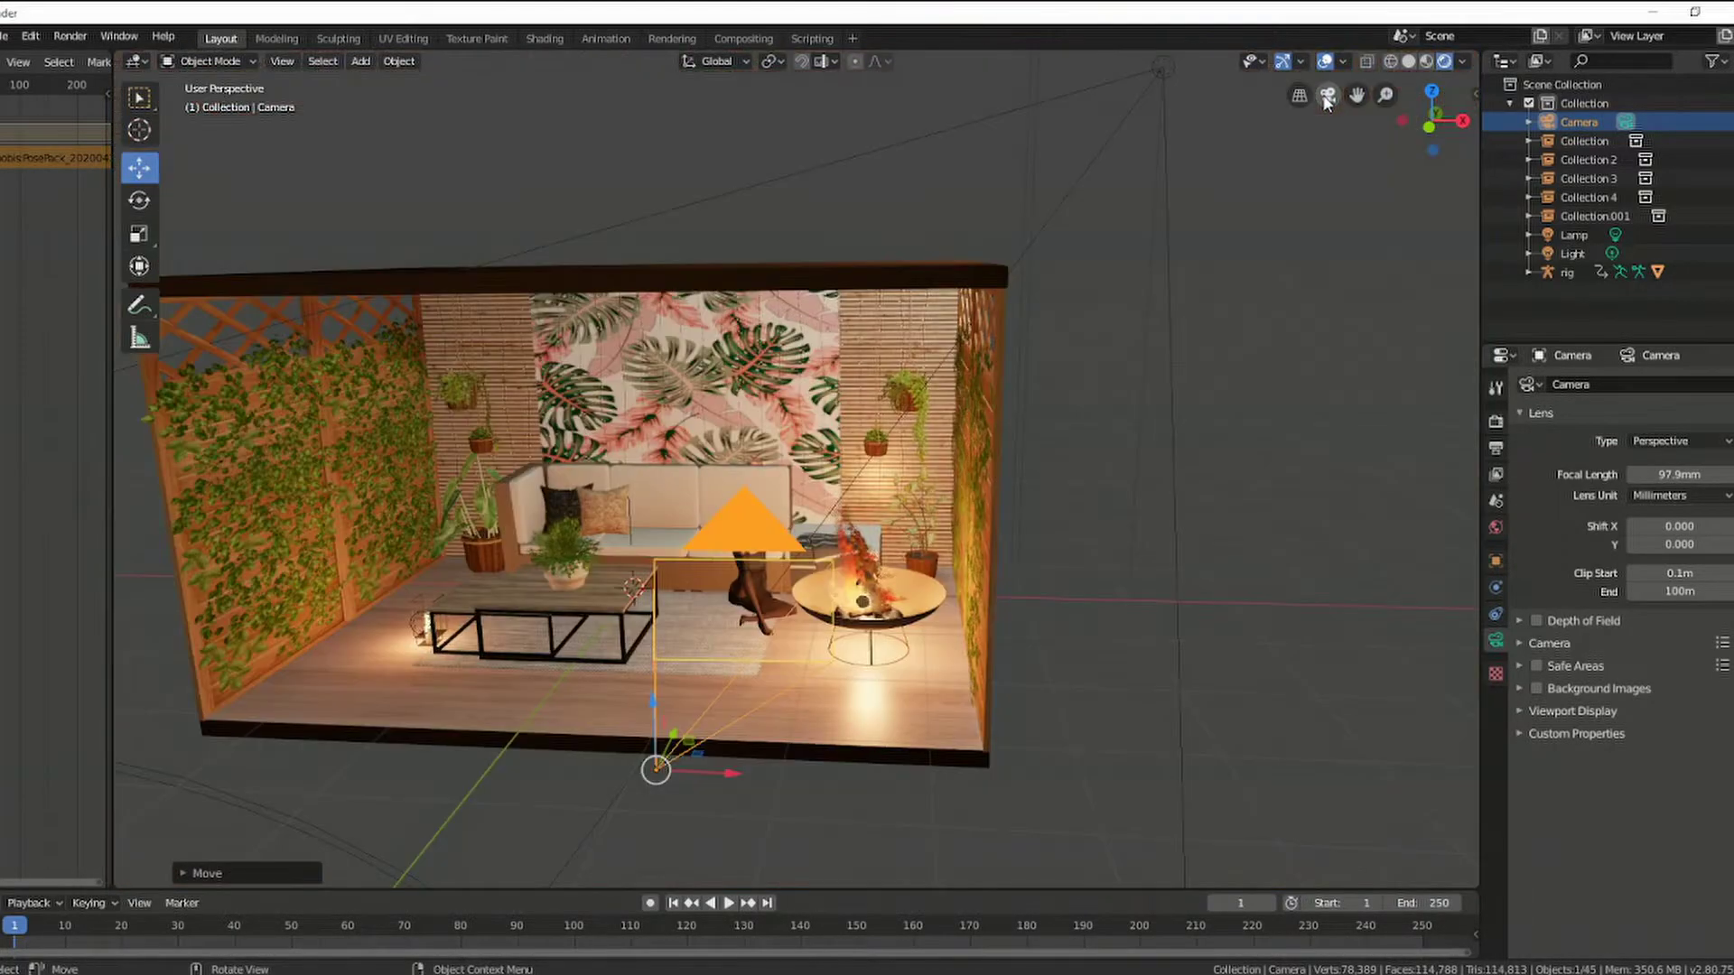
drag(652, 702, 654, 733)
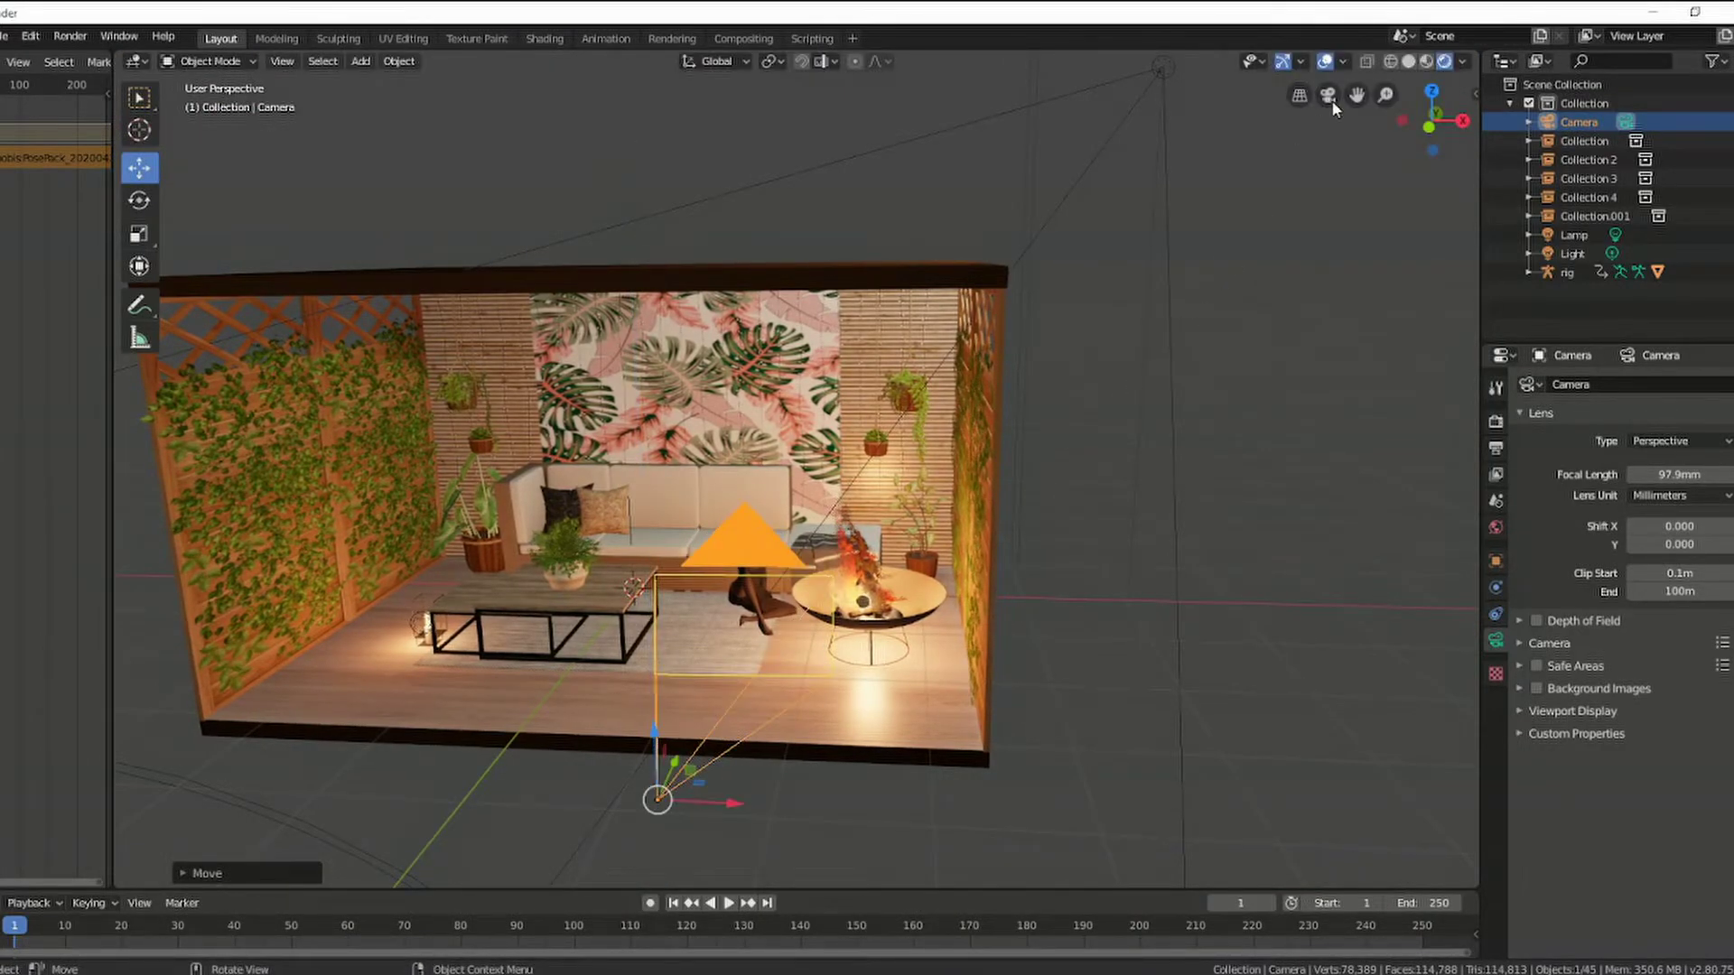
click(1331, 96)
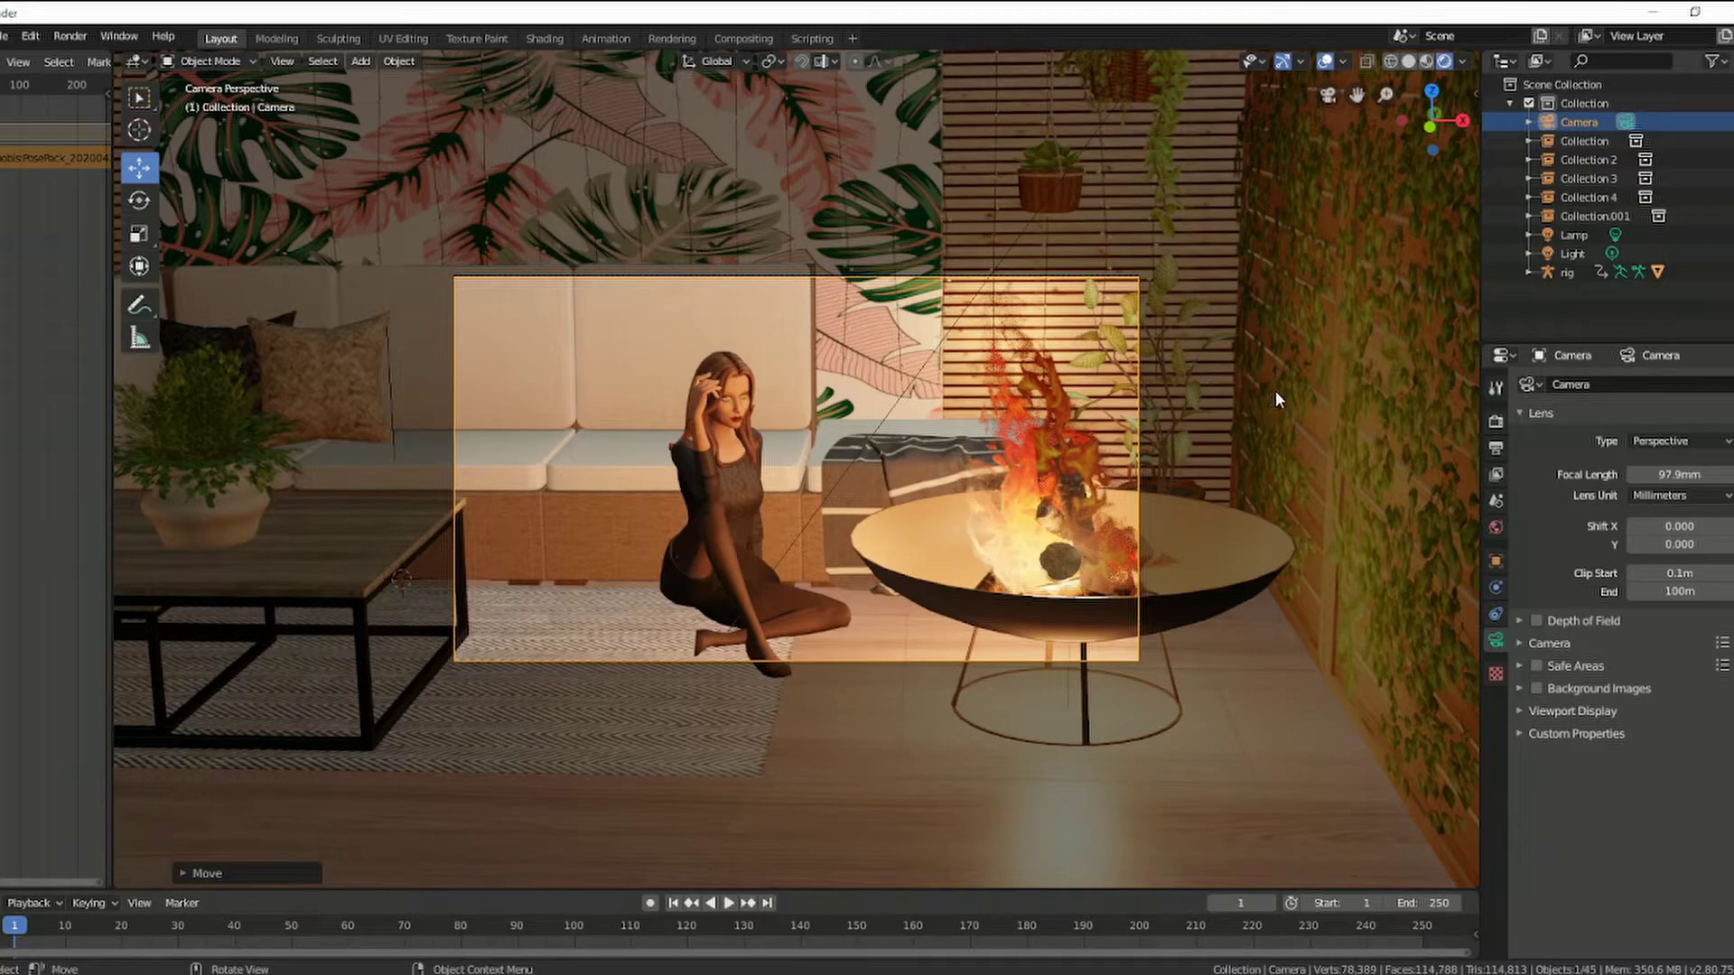
Step: Set Eevee render samples to 2000 and viewport samples to 0
click(1495, 421)
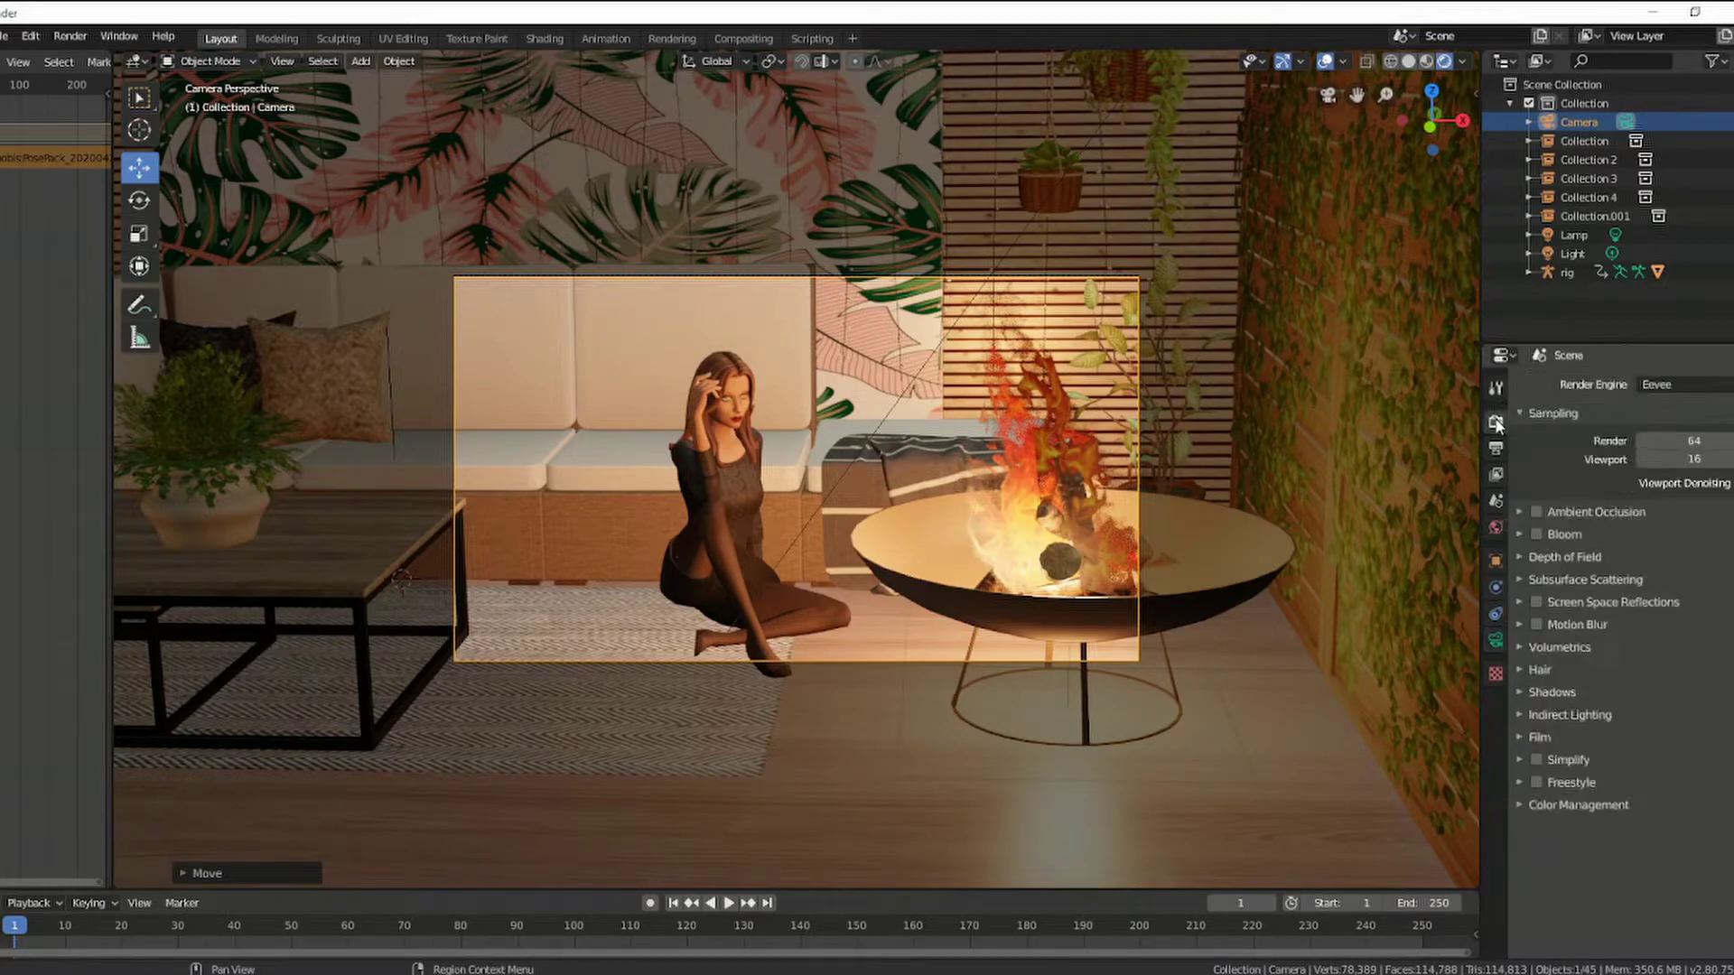
click(1677, 441)
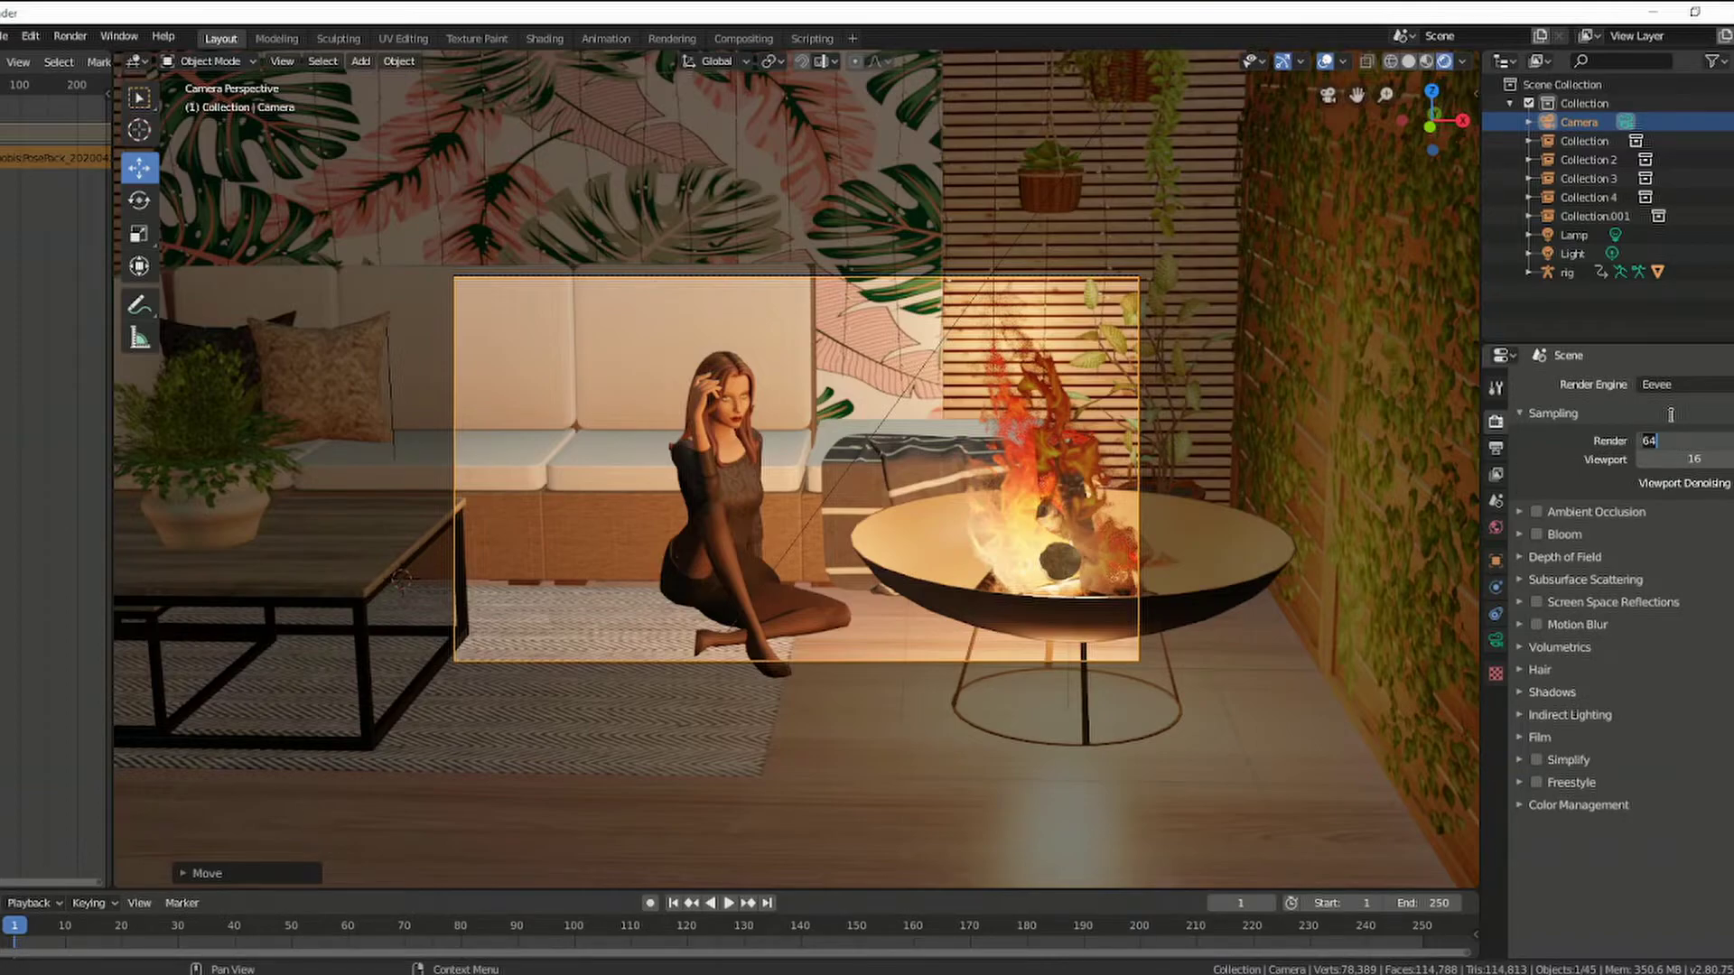
text(2000)
key(Return)
click(1677, 461)
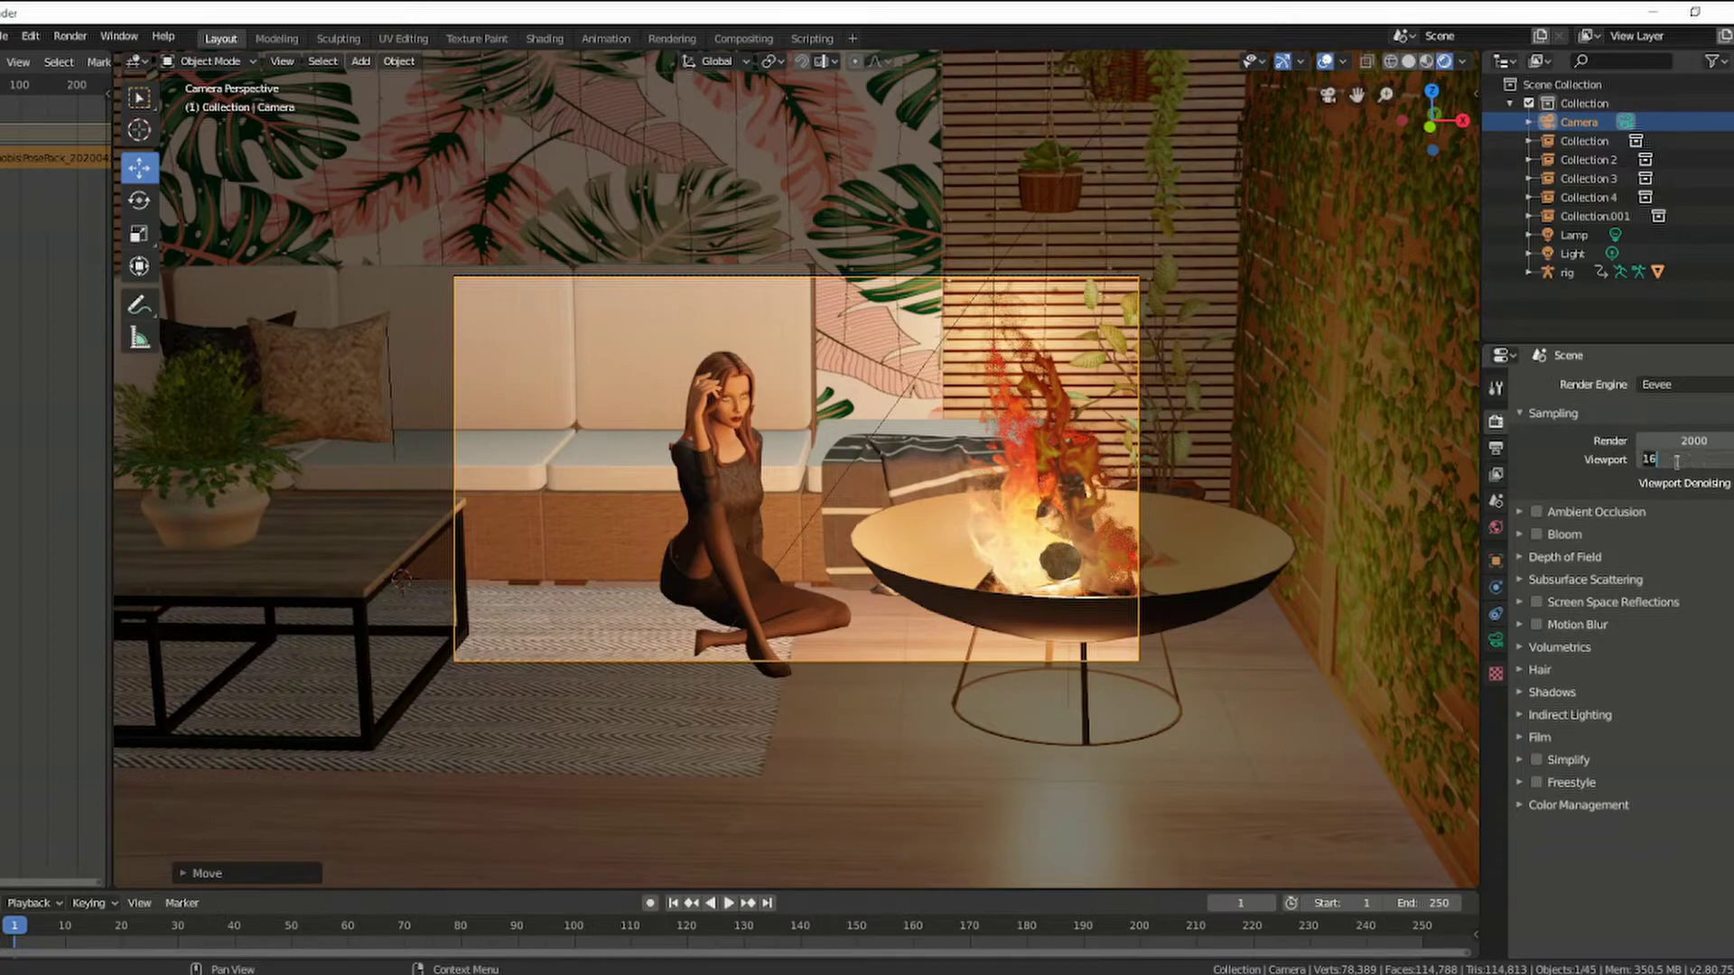
text(0)
key(Return)
Step: Enable Motion Blur and review the view layer passes settings
click(1557, 625)
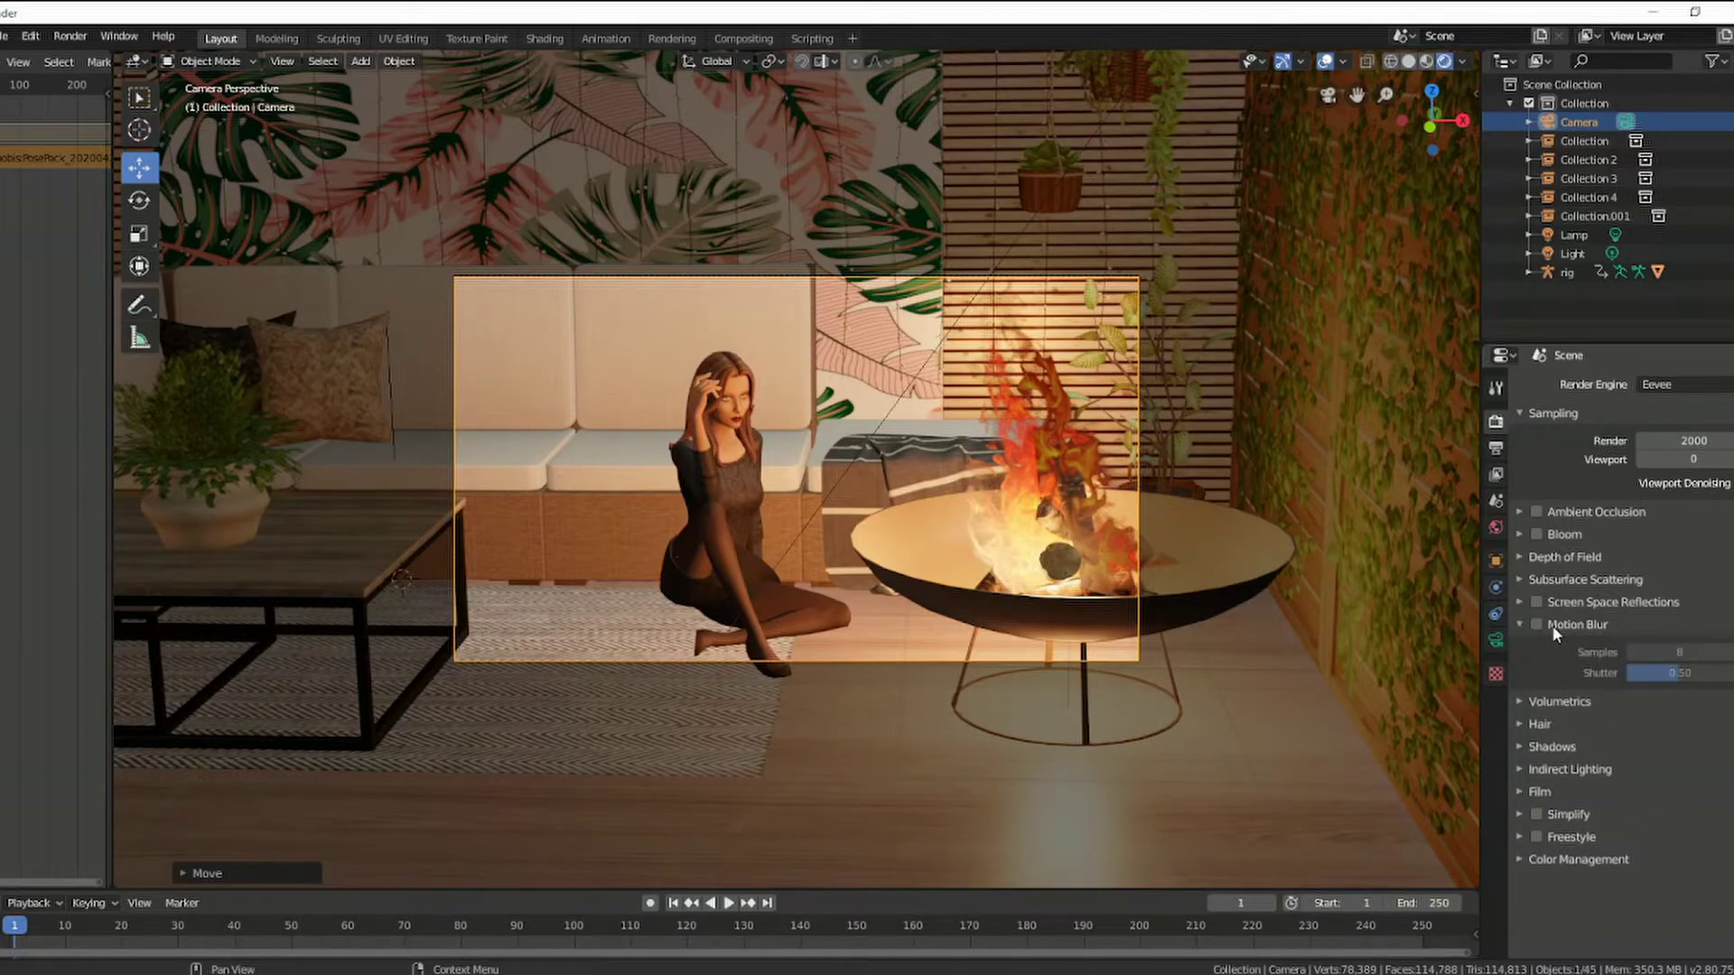
click(1537, 624)
click(1521, 623)
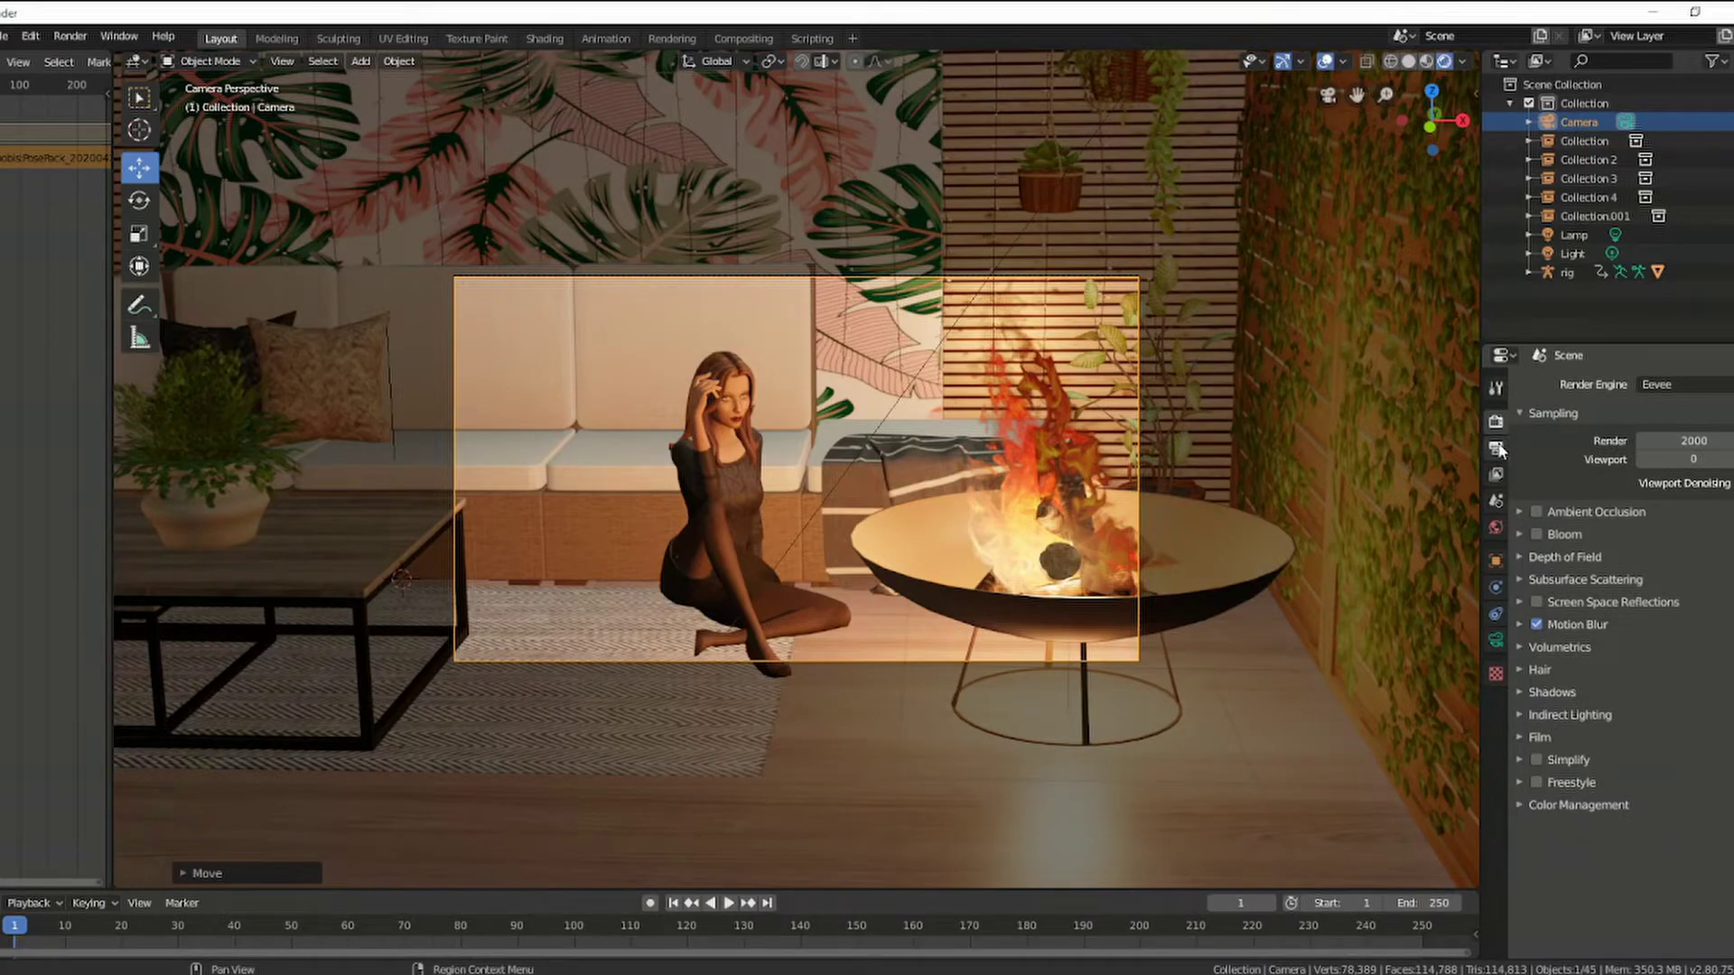
click(1495, 500)
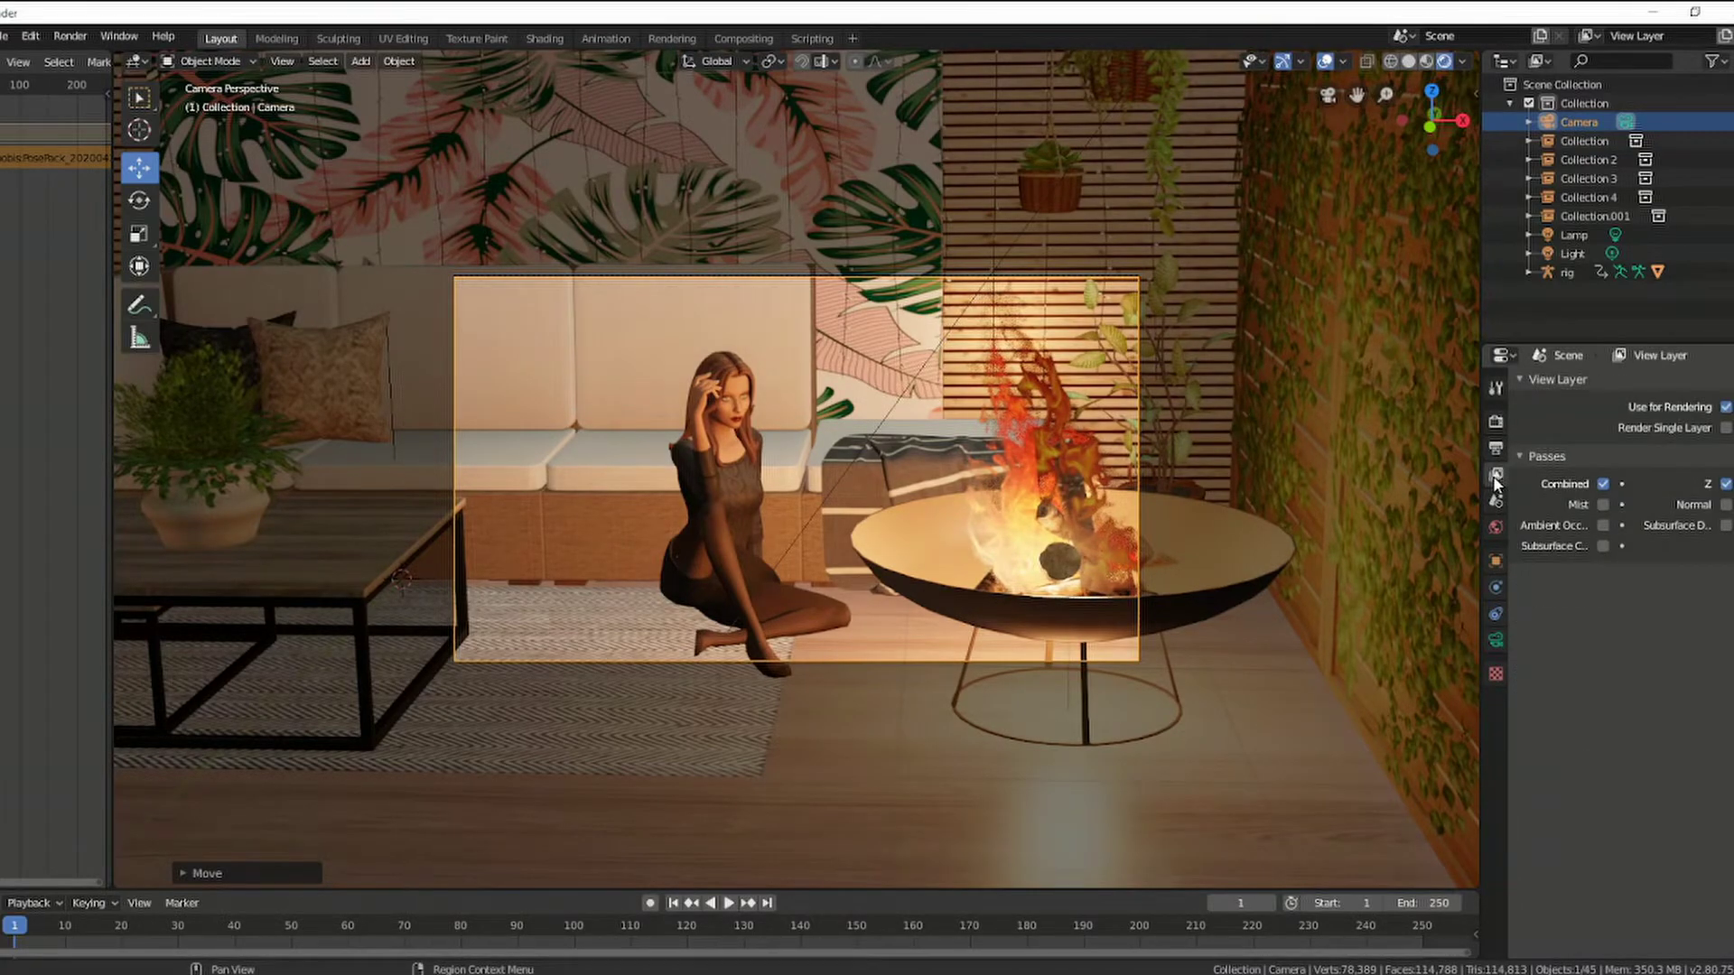
click(1495, 421)
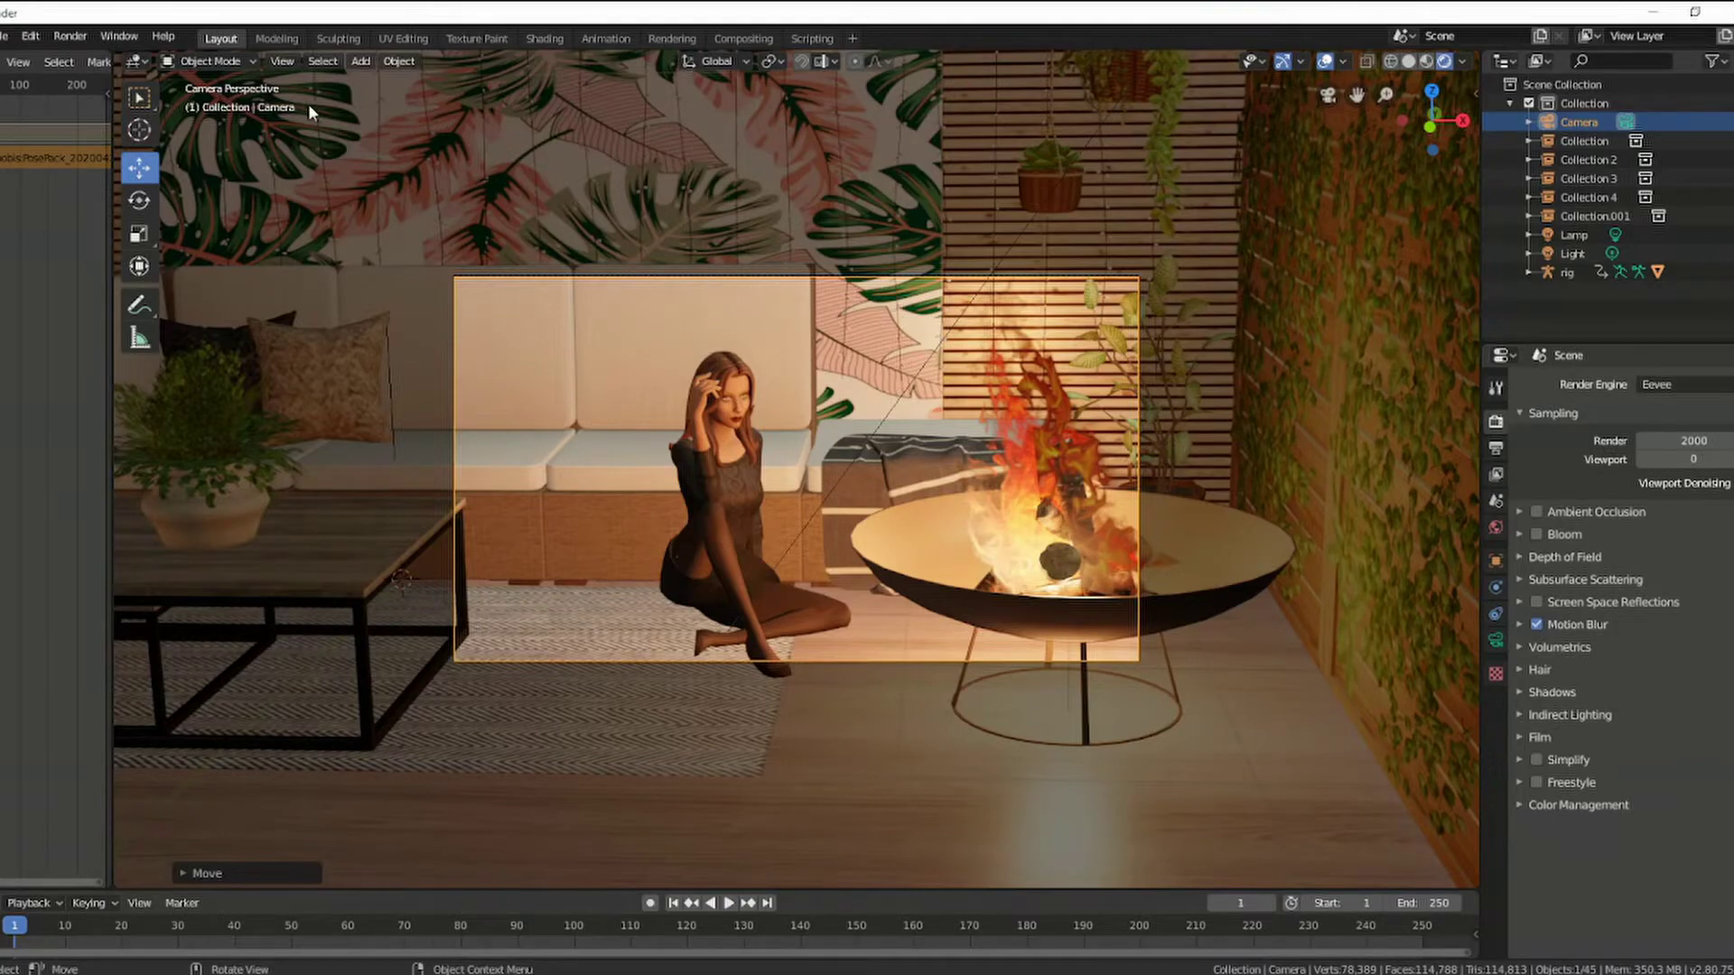
click(65, 40)
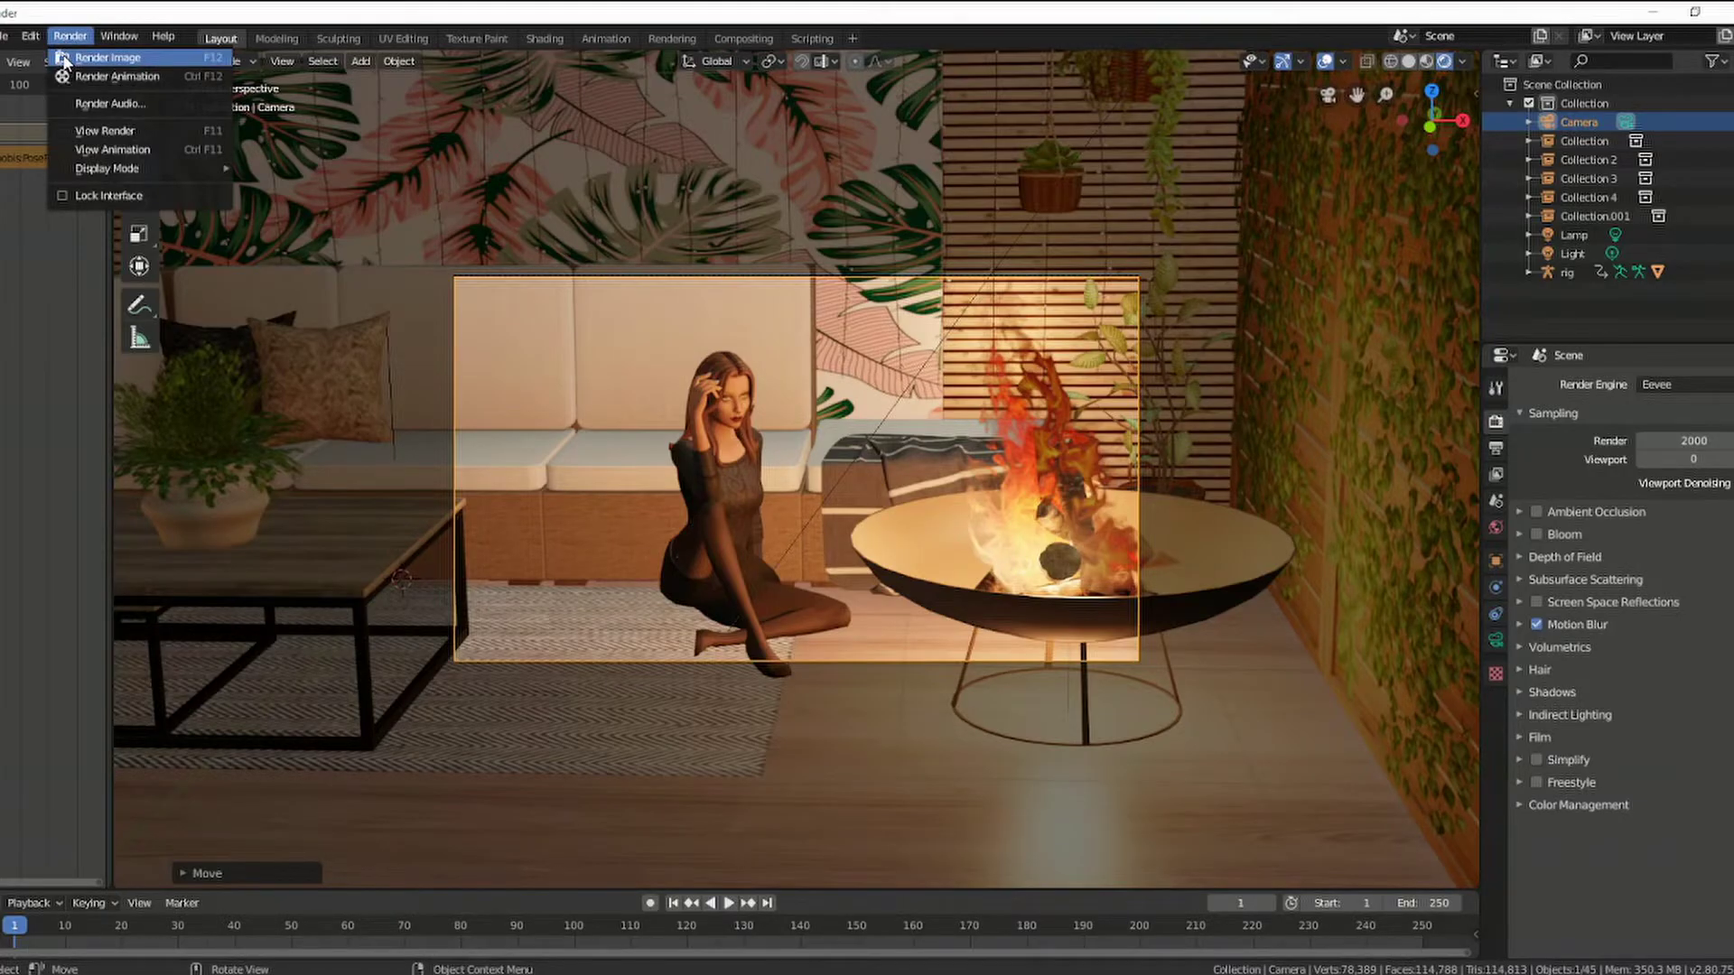
Step: Render the Eevee still, zoom out to review it, then close the render window
click(63, 58)
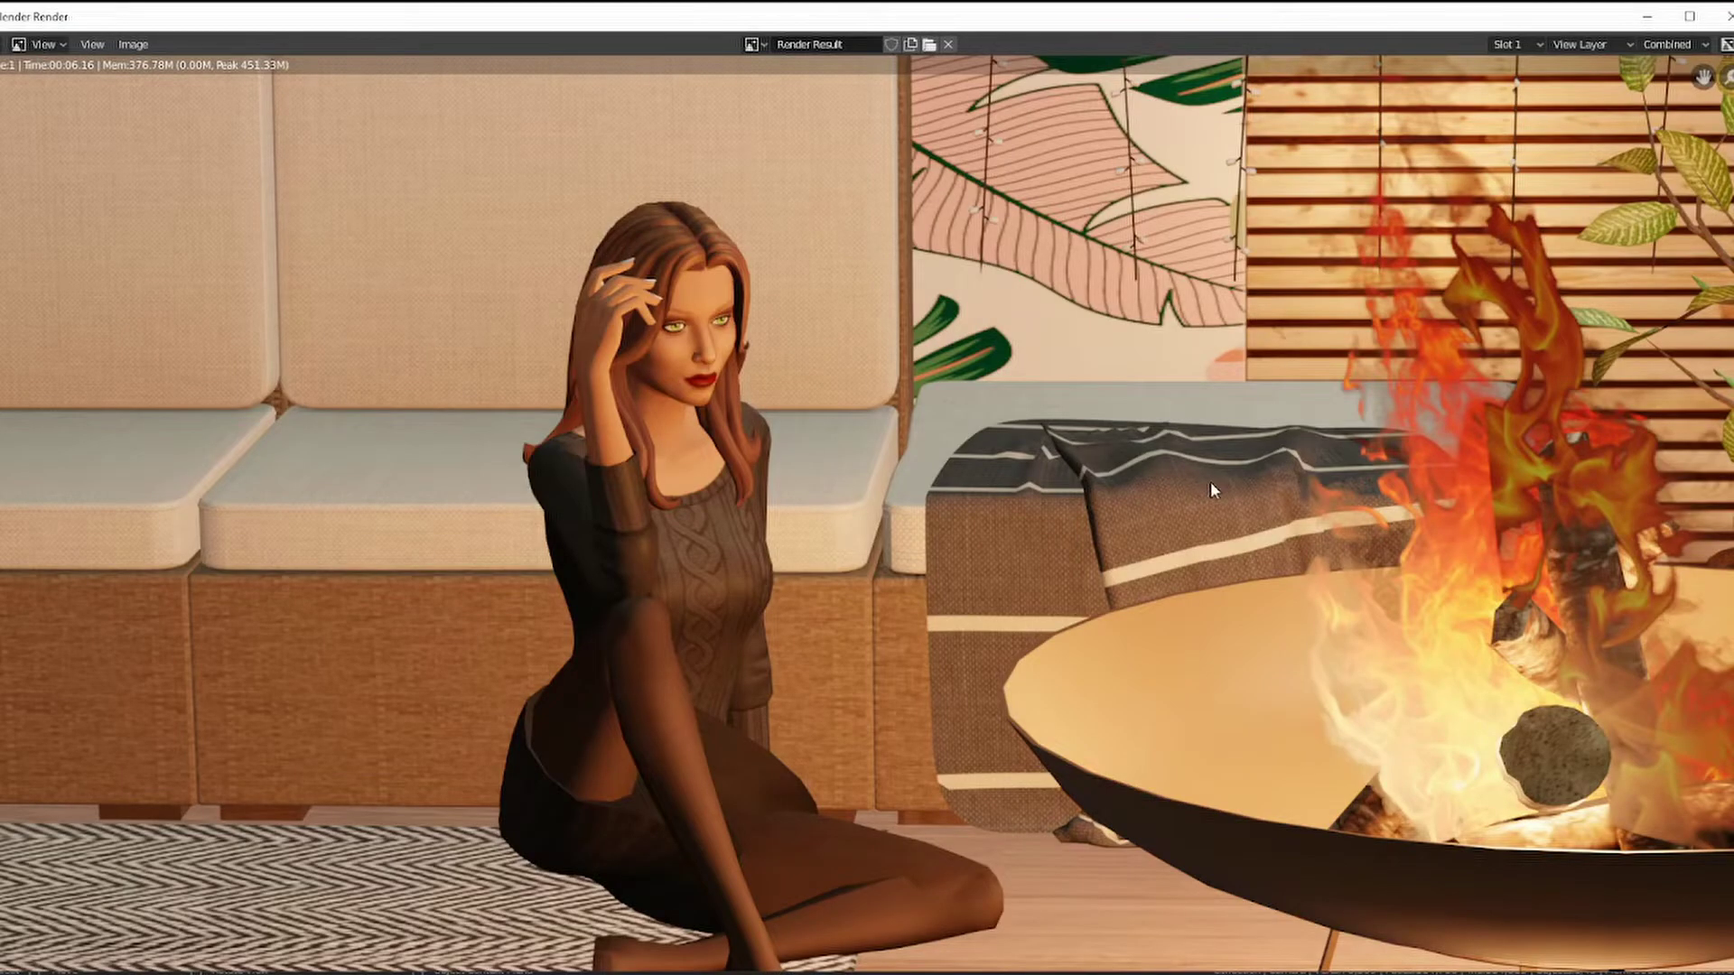
scroll(1210, 487, down, 1)
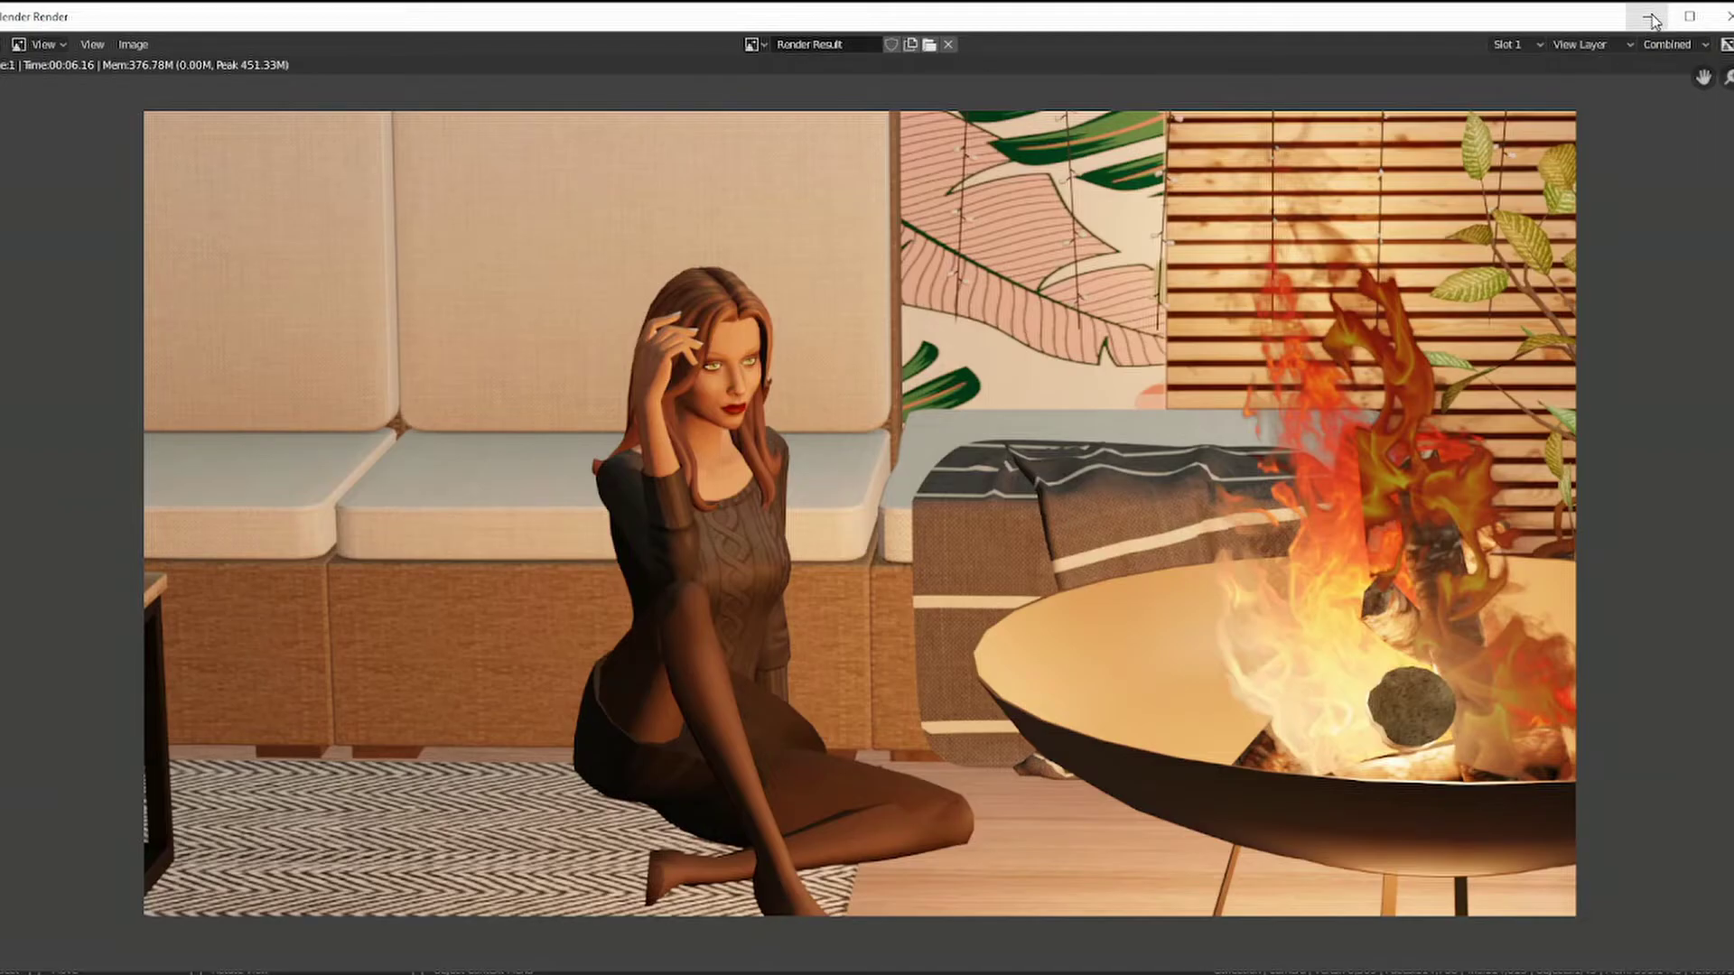
click(1651, 18)
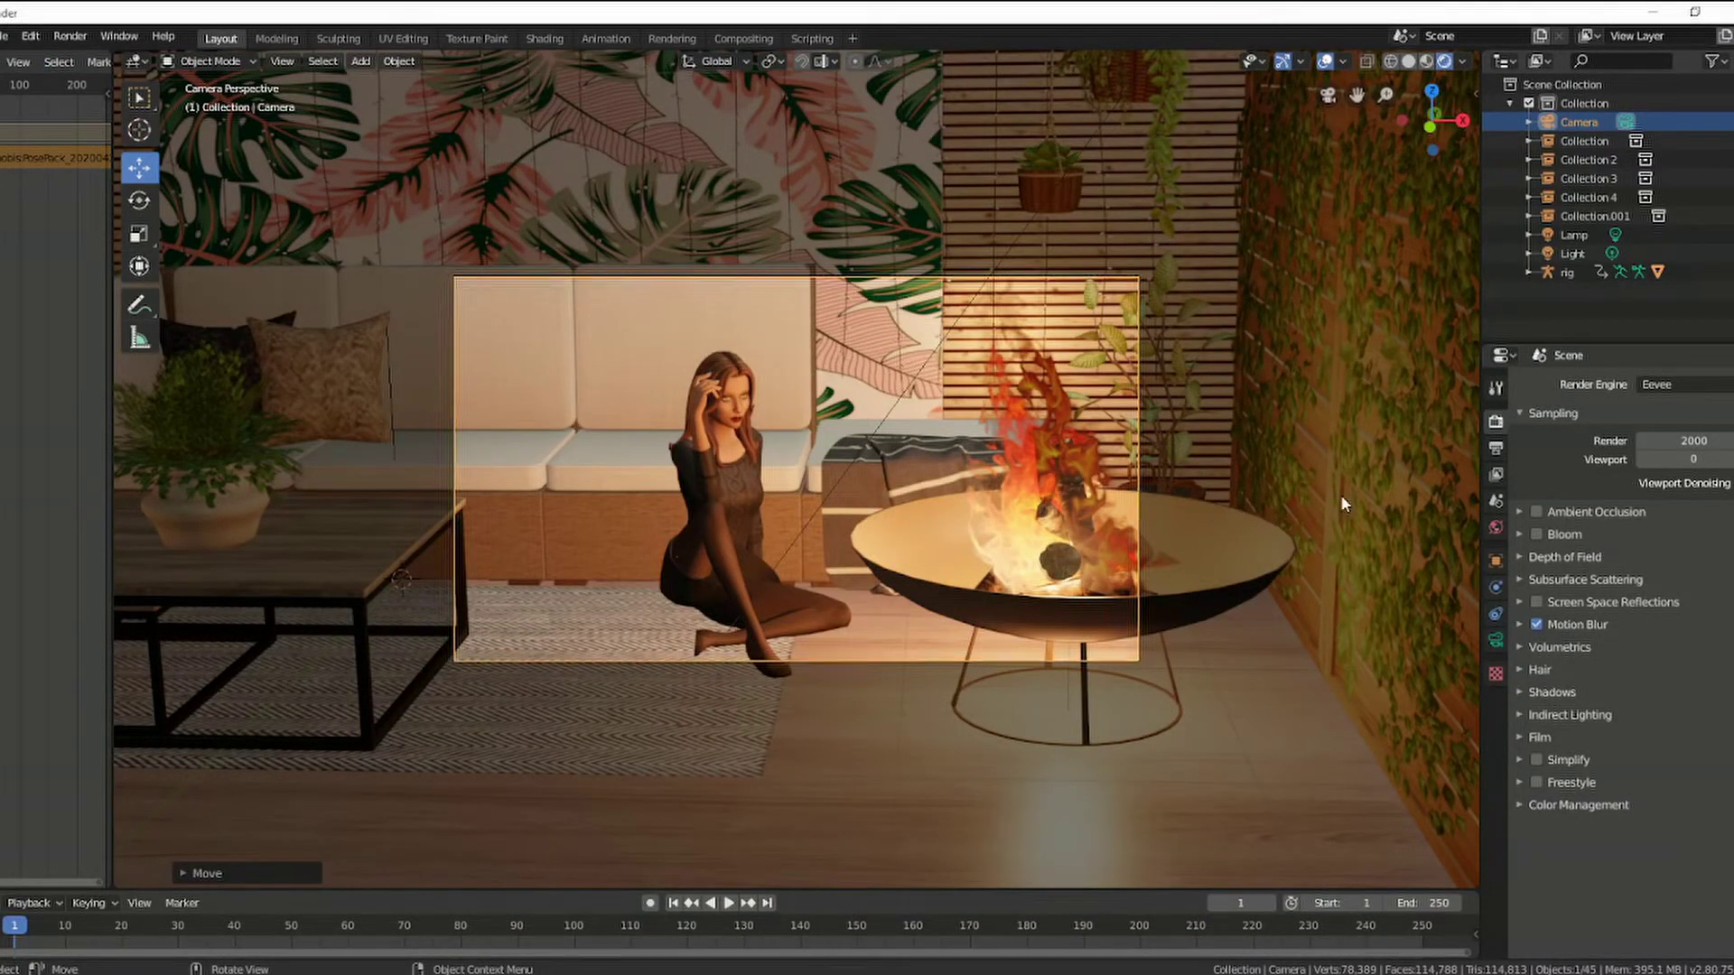
Step: Switch to Cycles with 180 render samples and 5000 viewport samples
click(1665, 382)
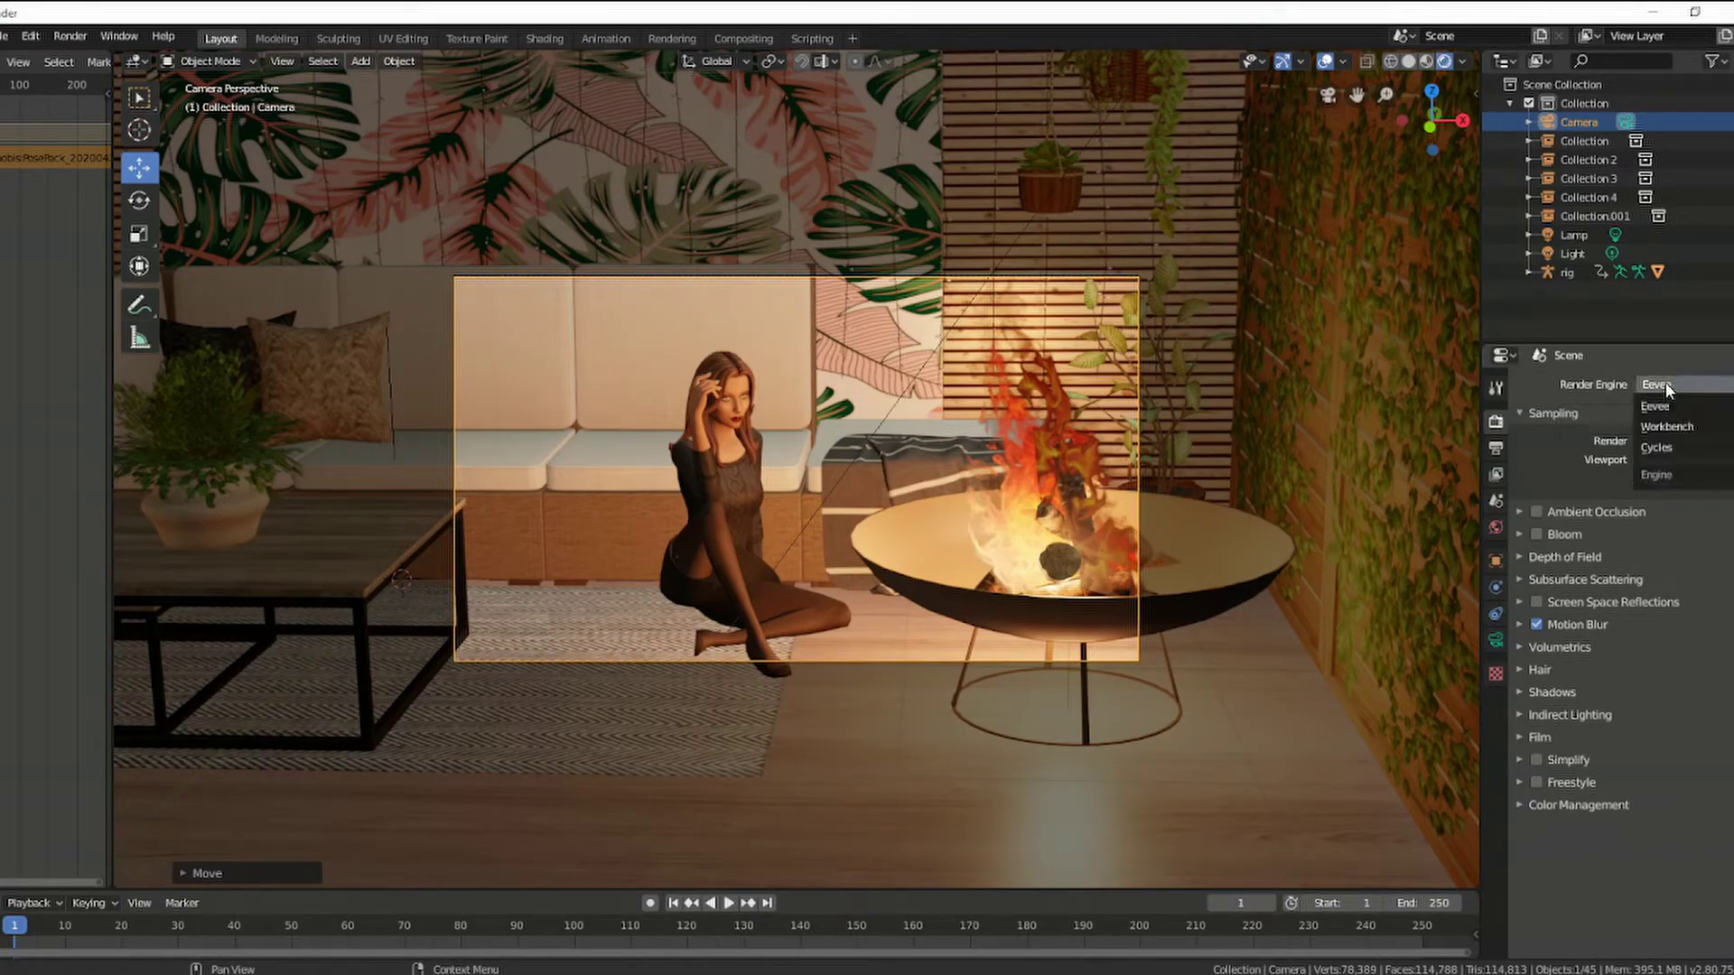
click(1661, 457)
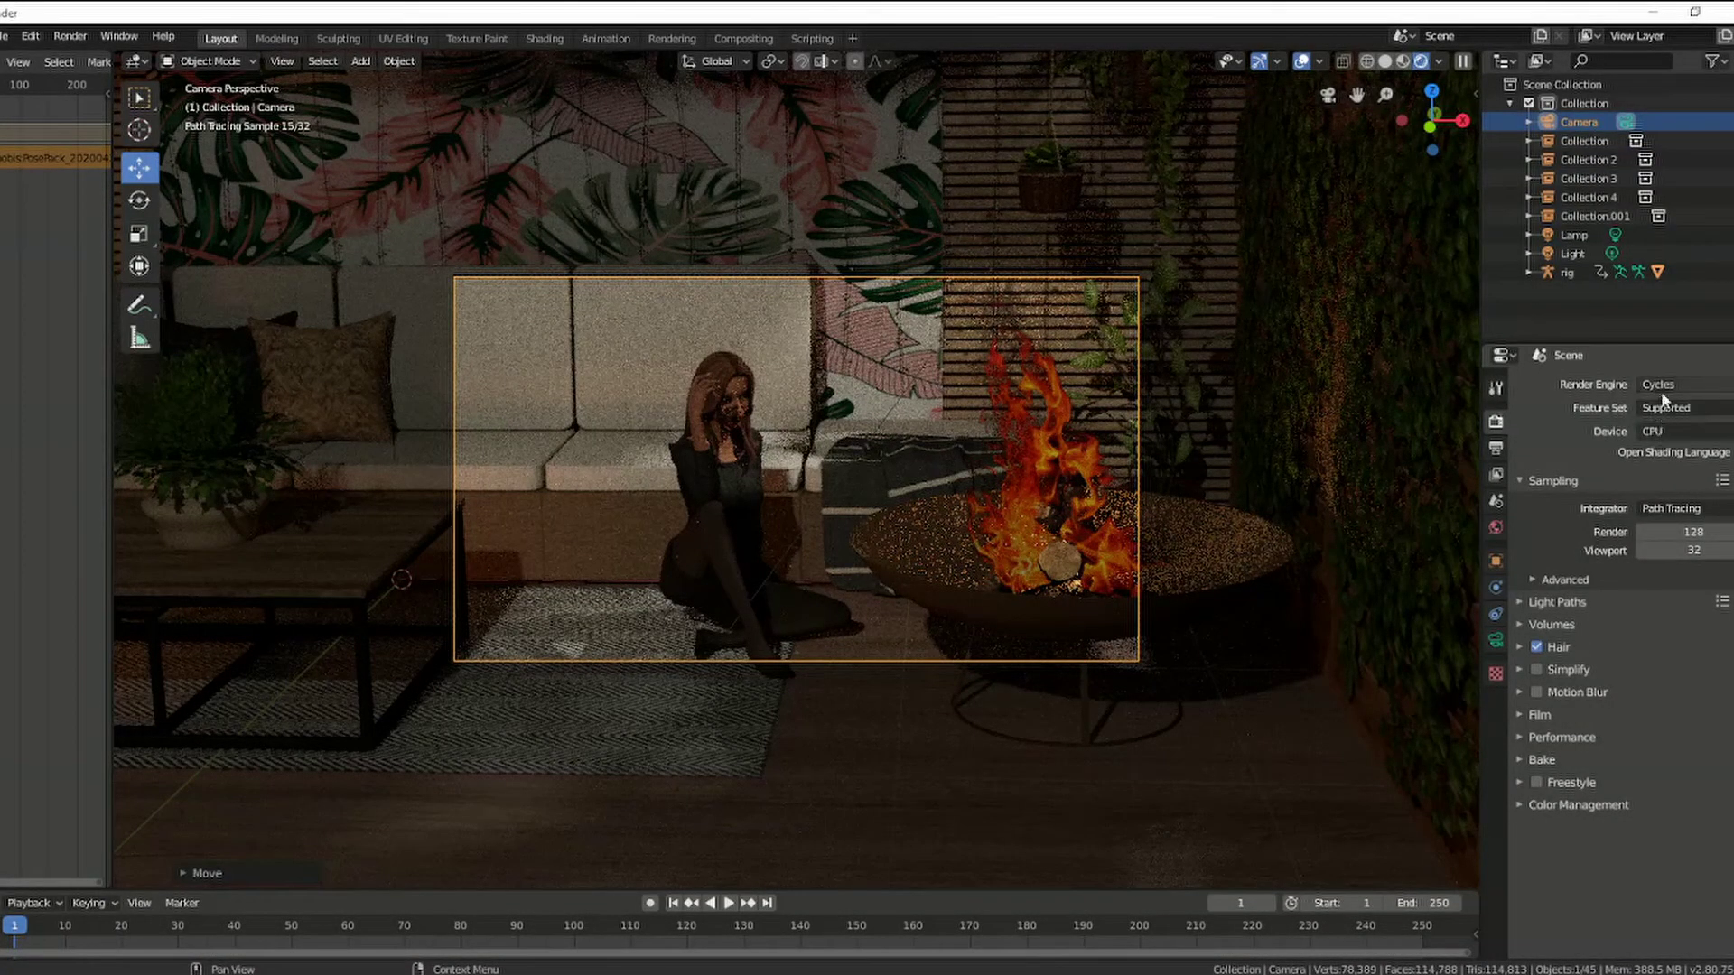
double_click(1664, 532)
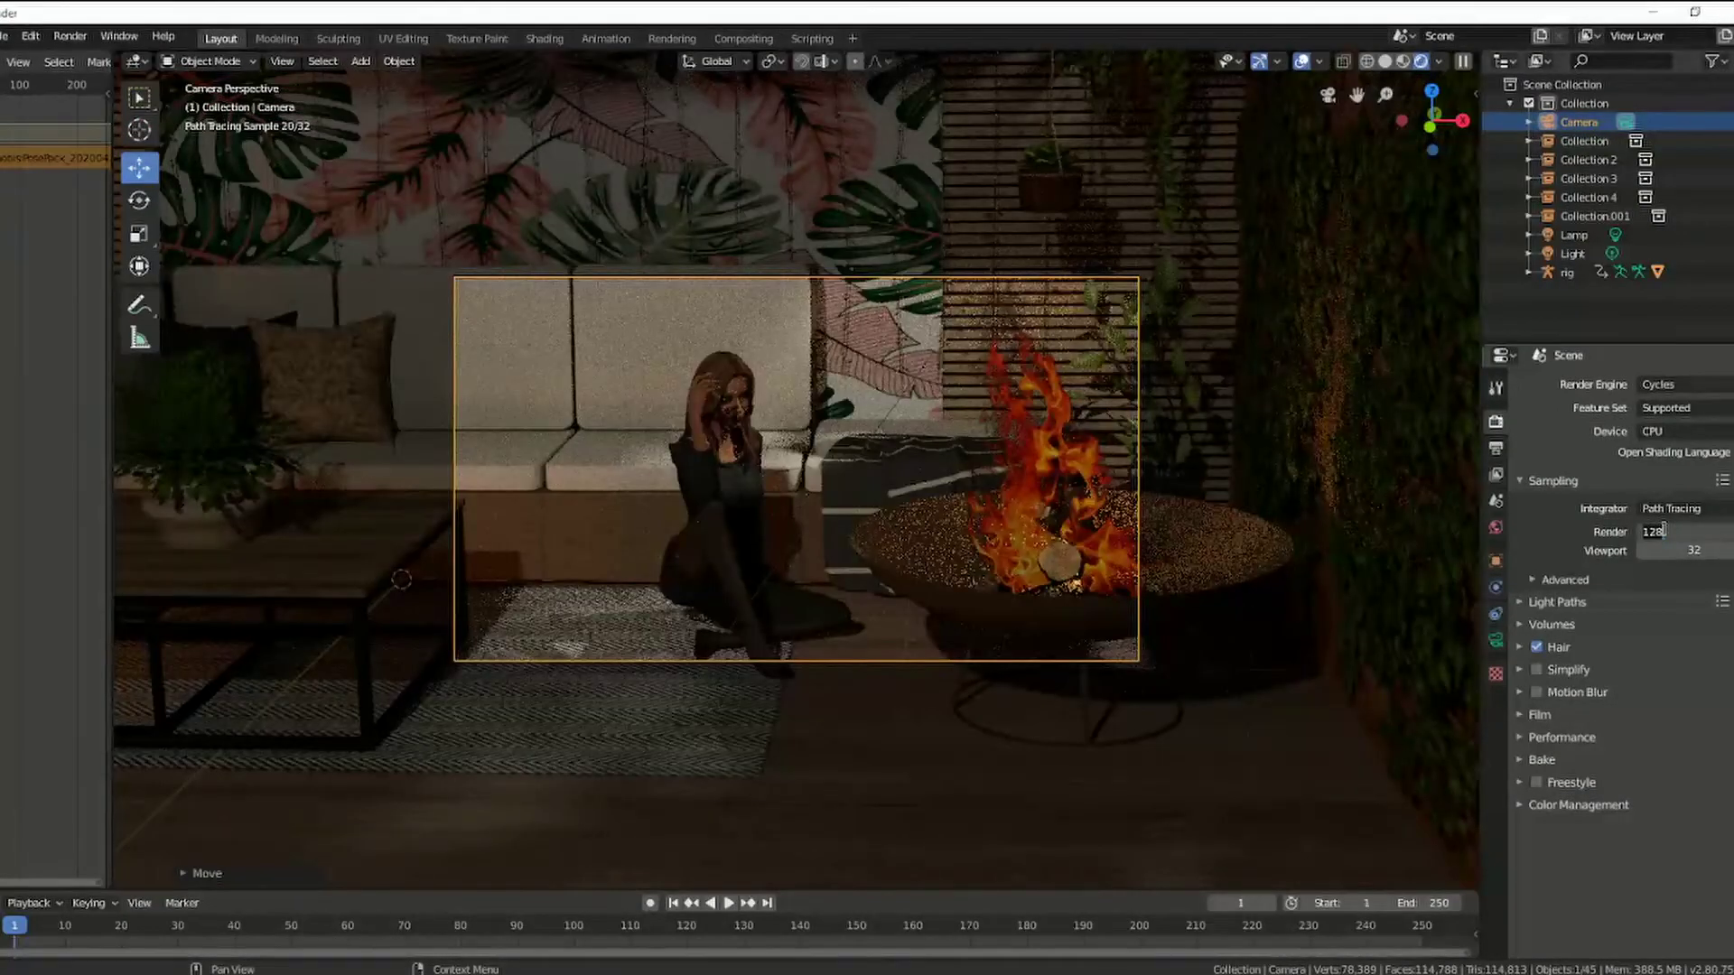
text(180)
key(Return)
double_click(1666, 552)
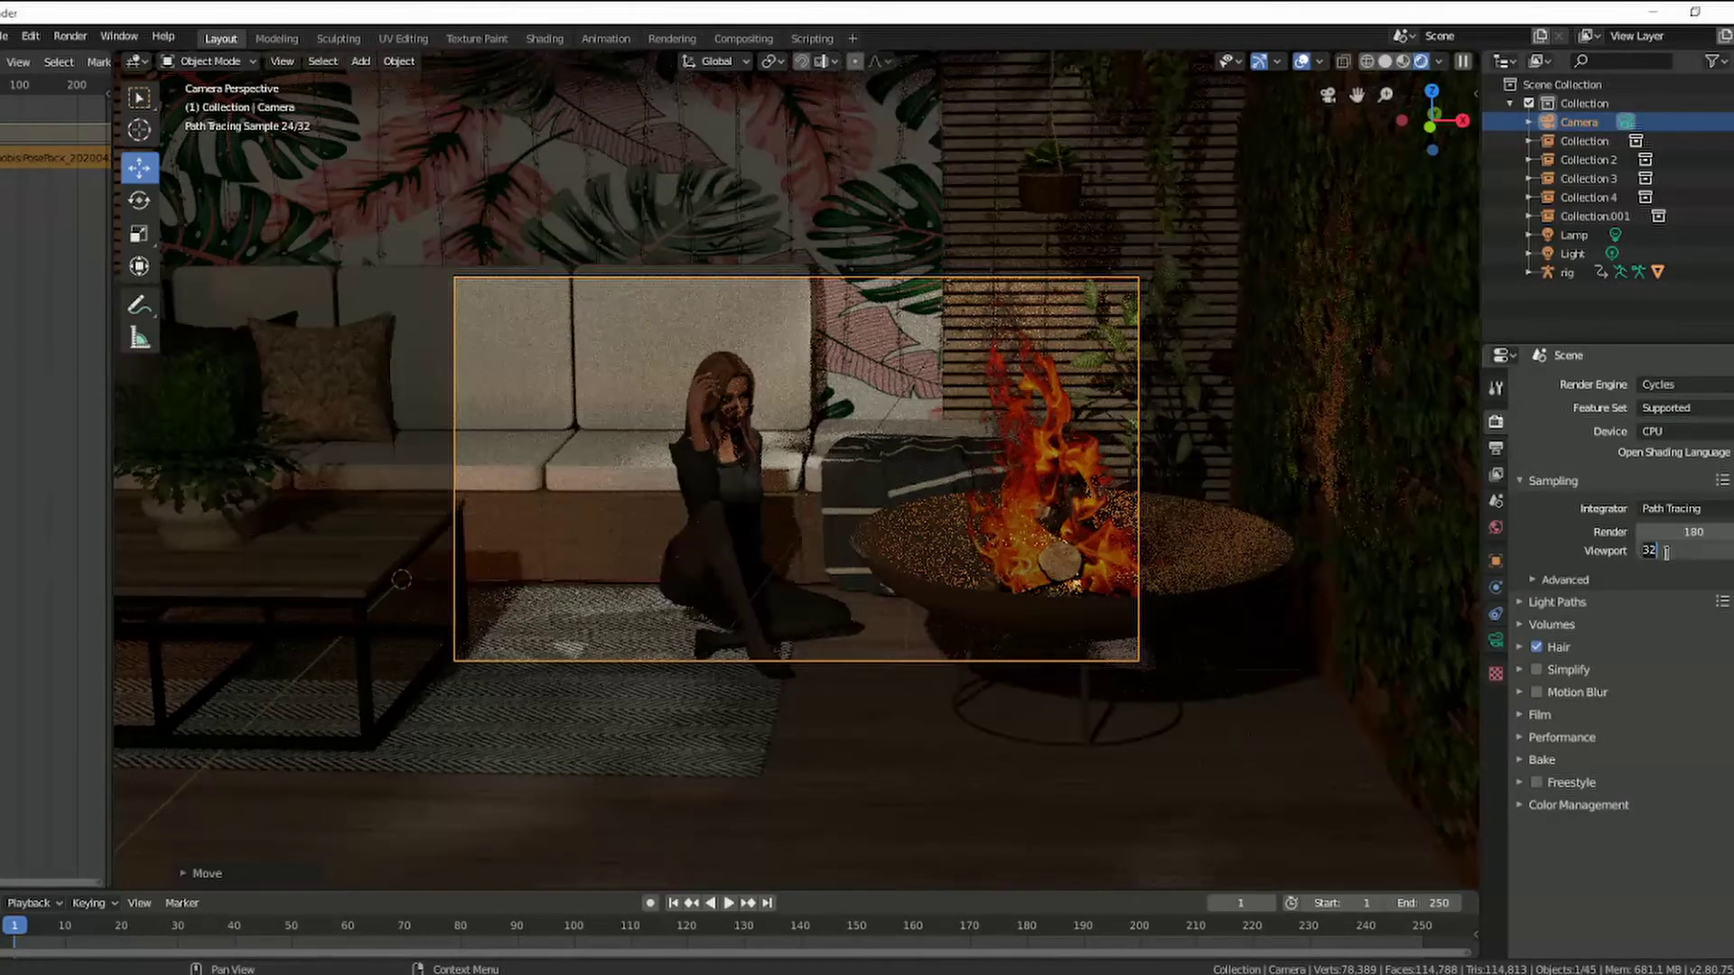
text(500)
text(0)
key(Return)
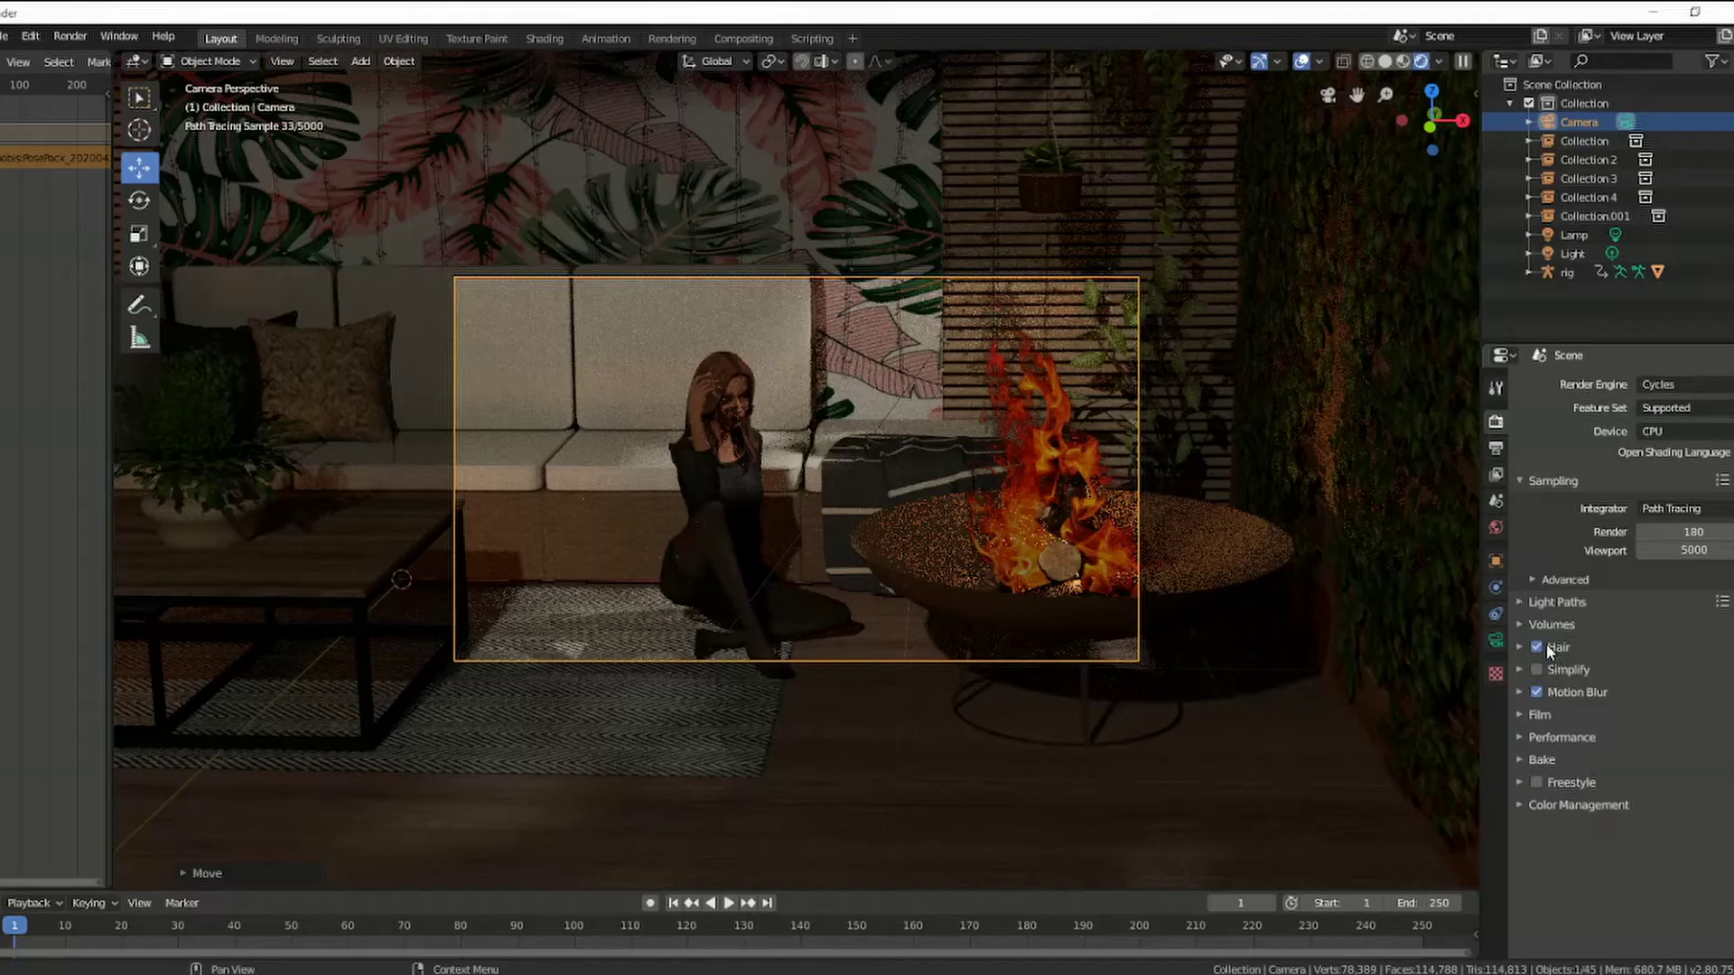
click(1560, 605)
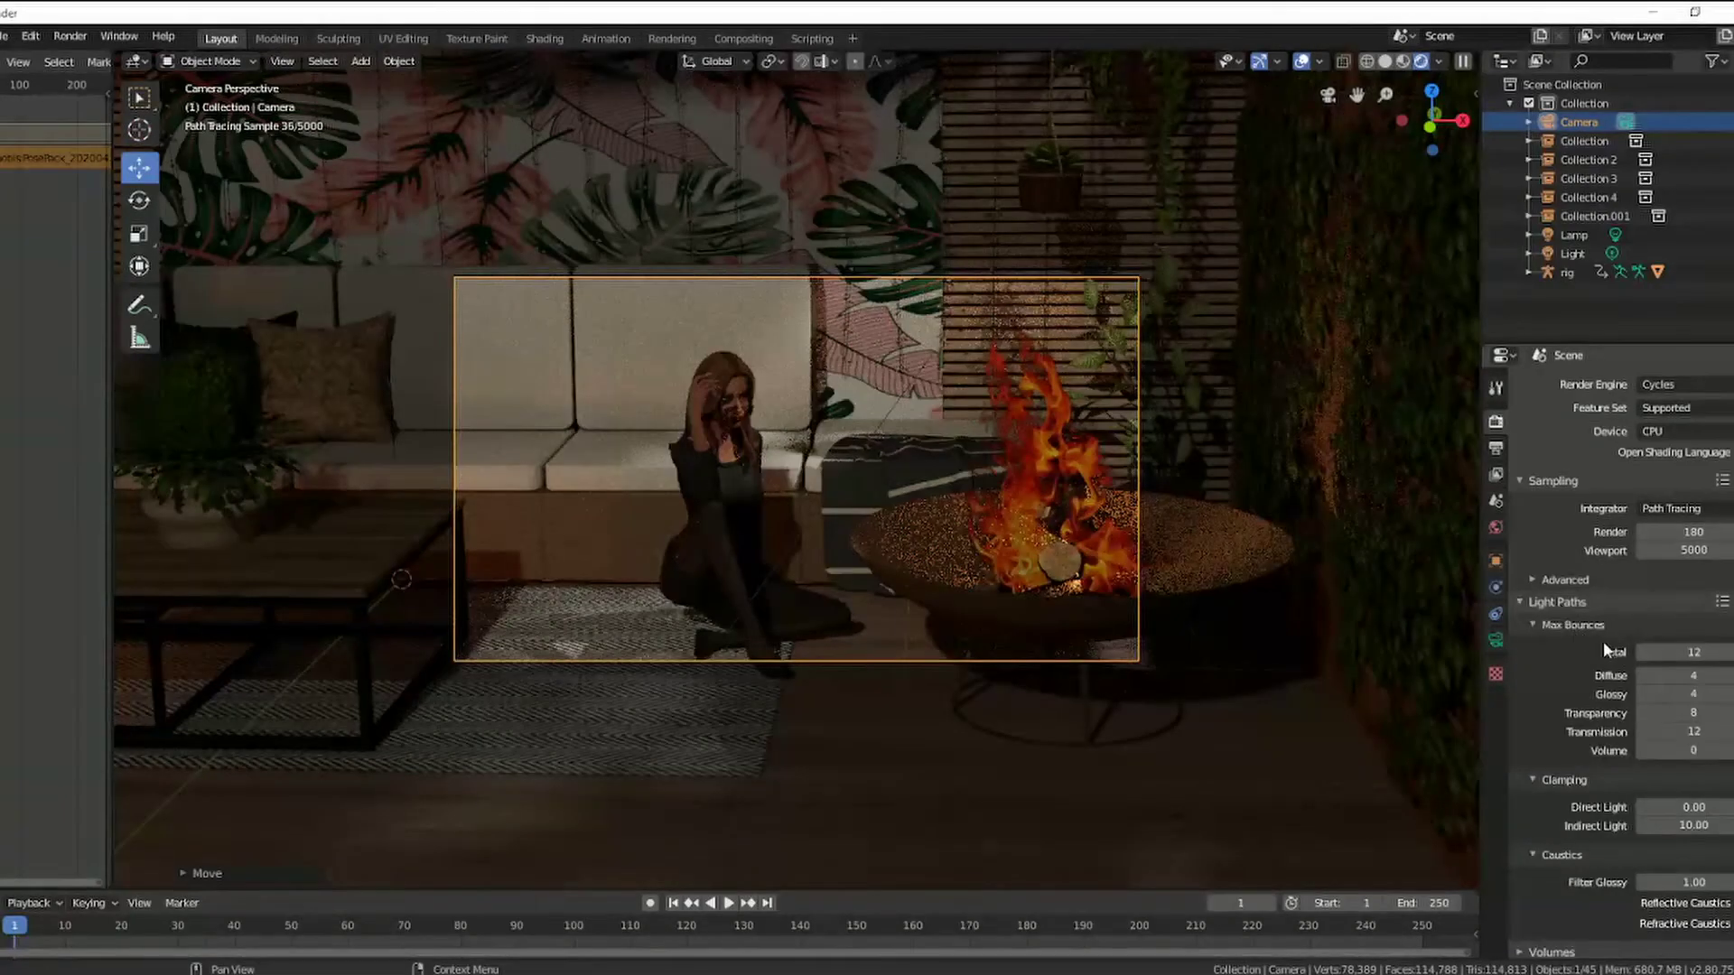
Step: Set Cycles Max Bounces Total to 20
click(1679, 651)
text(20)
key(Return)
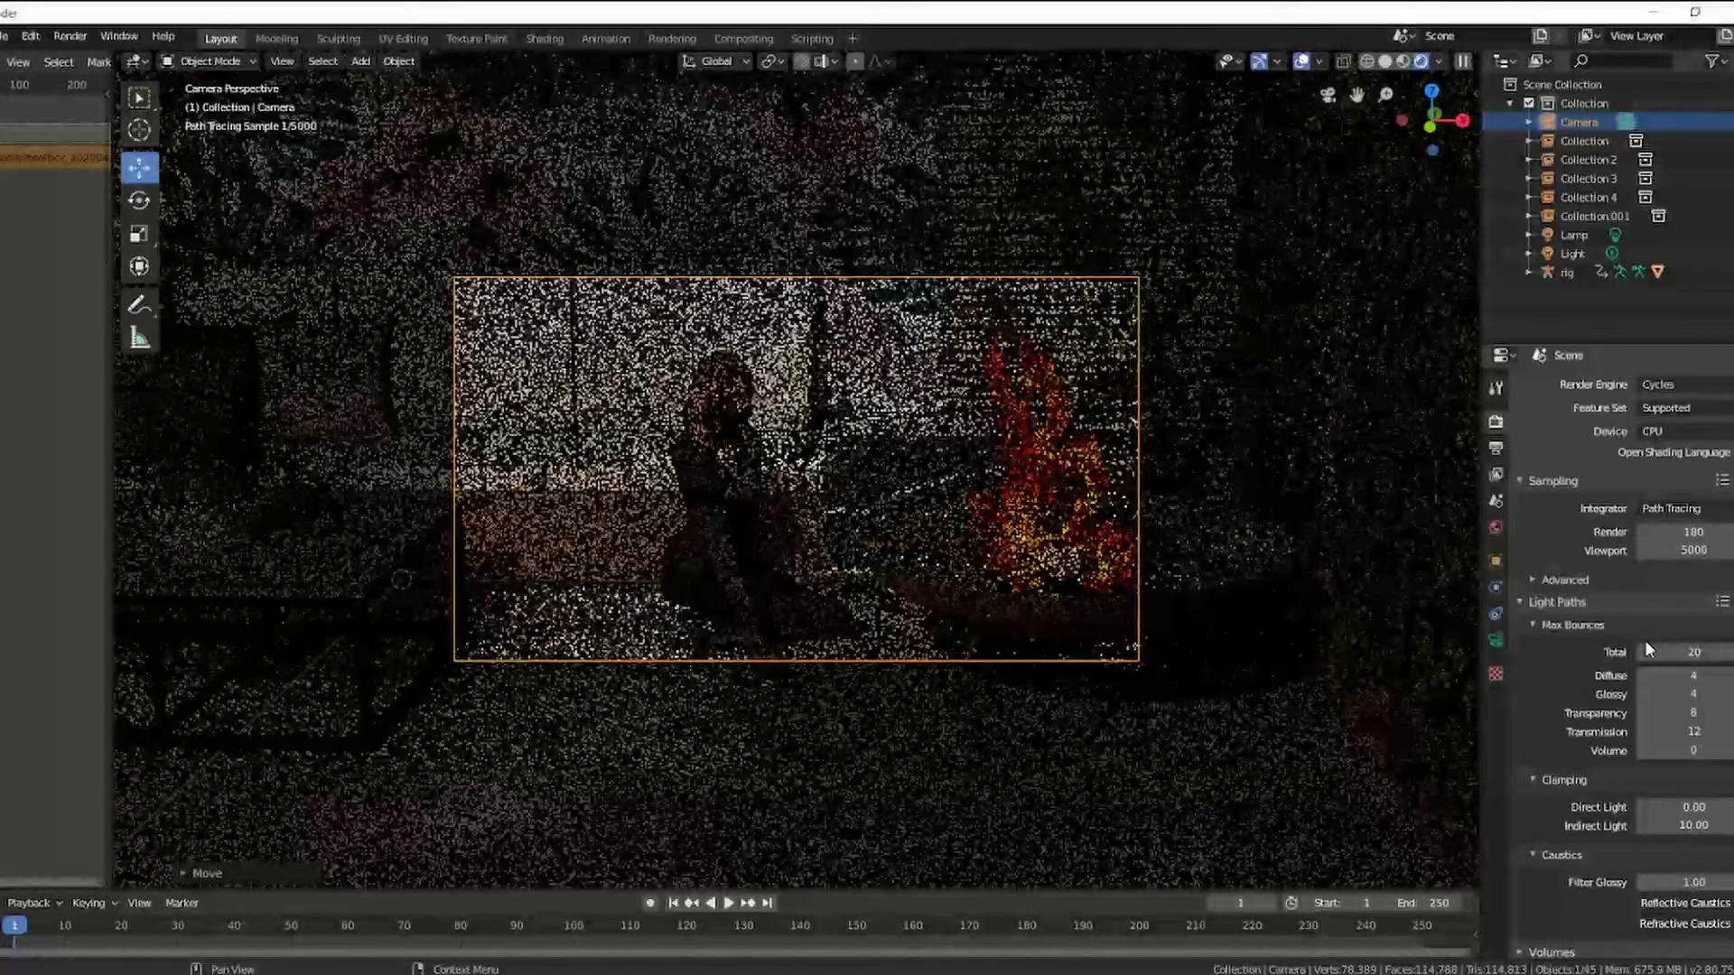
click(1575, 631)
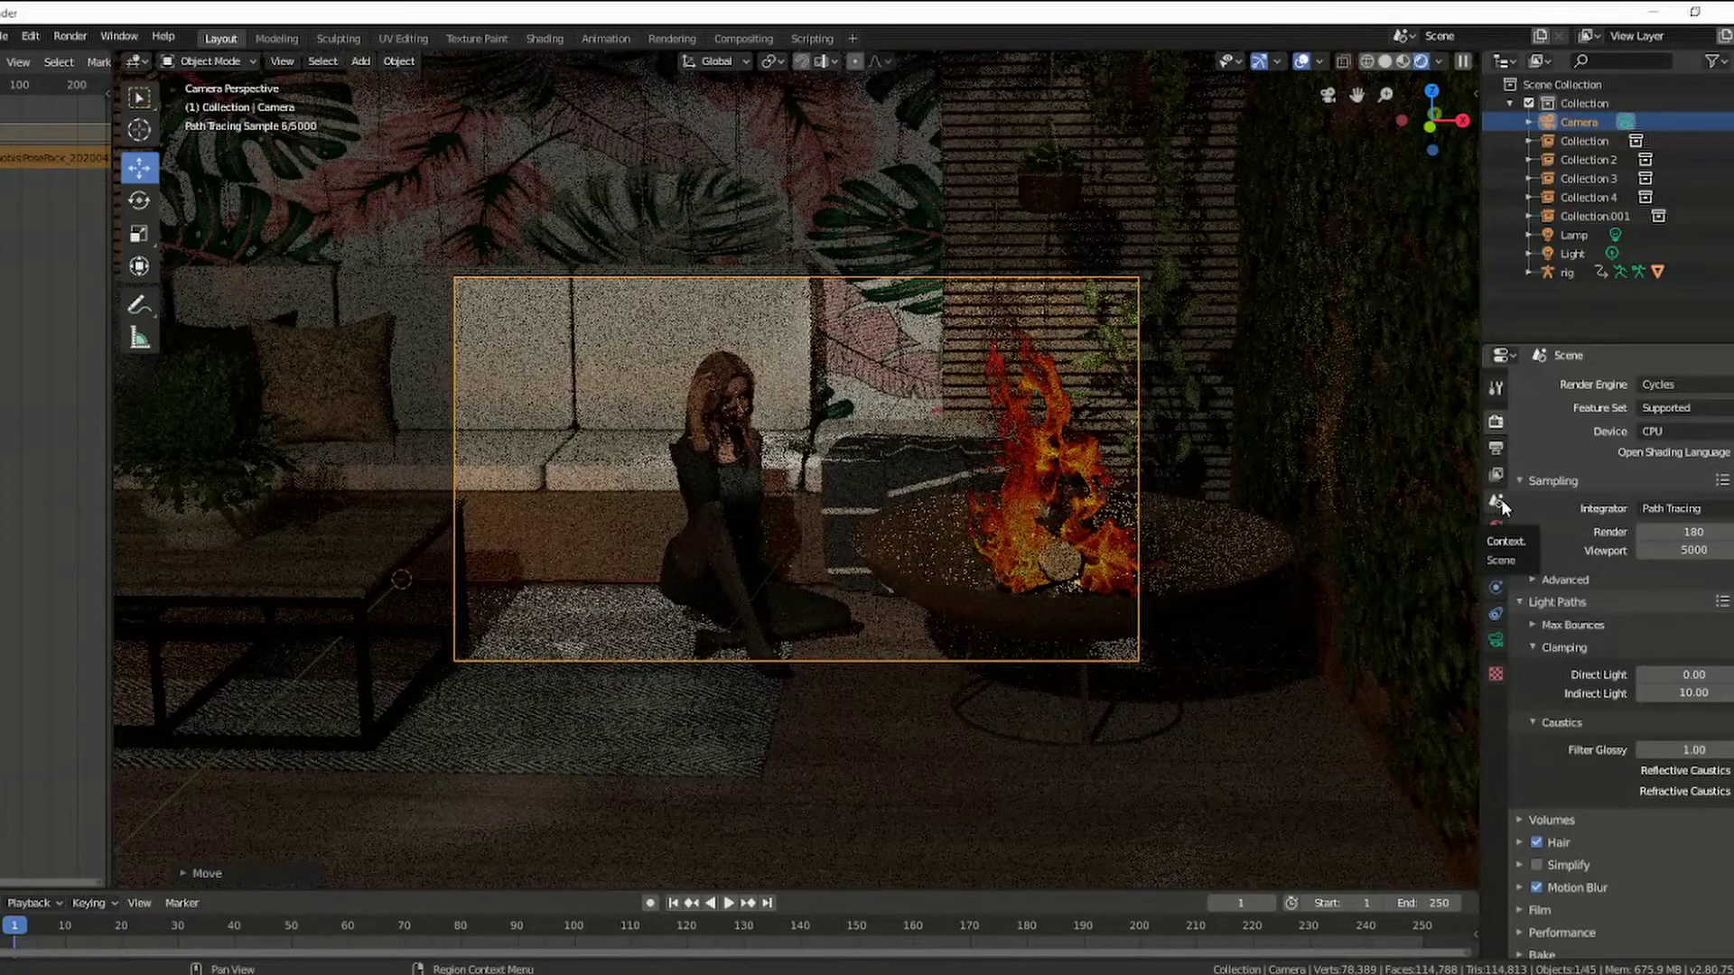
click(1521, 600)
Step: Review the view layer passes, then return to the render settings
click(1526, 480)
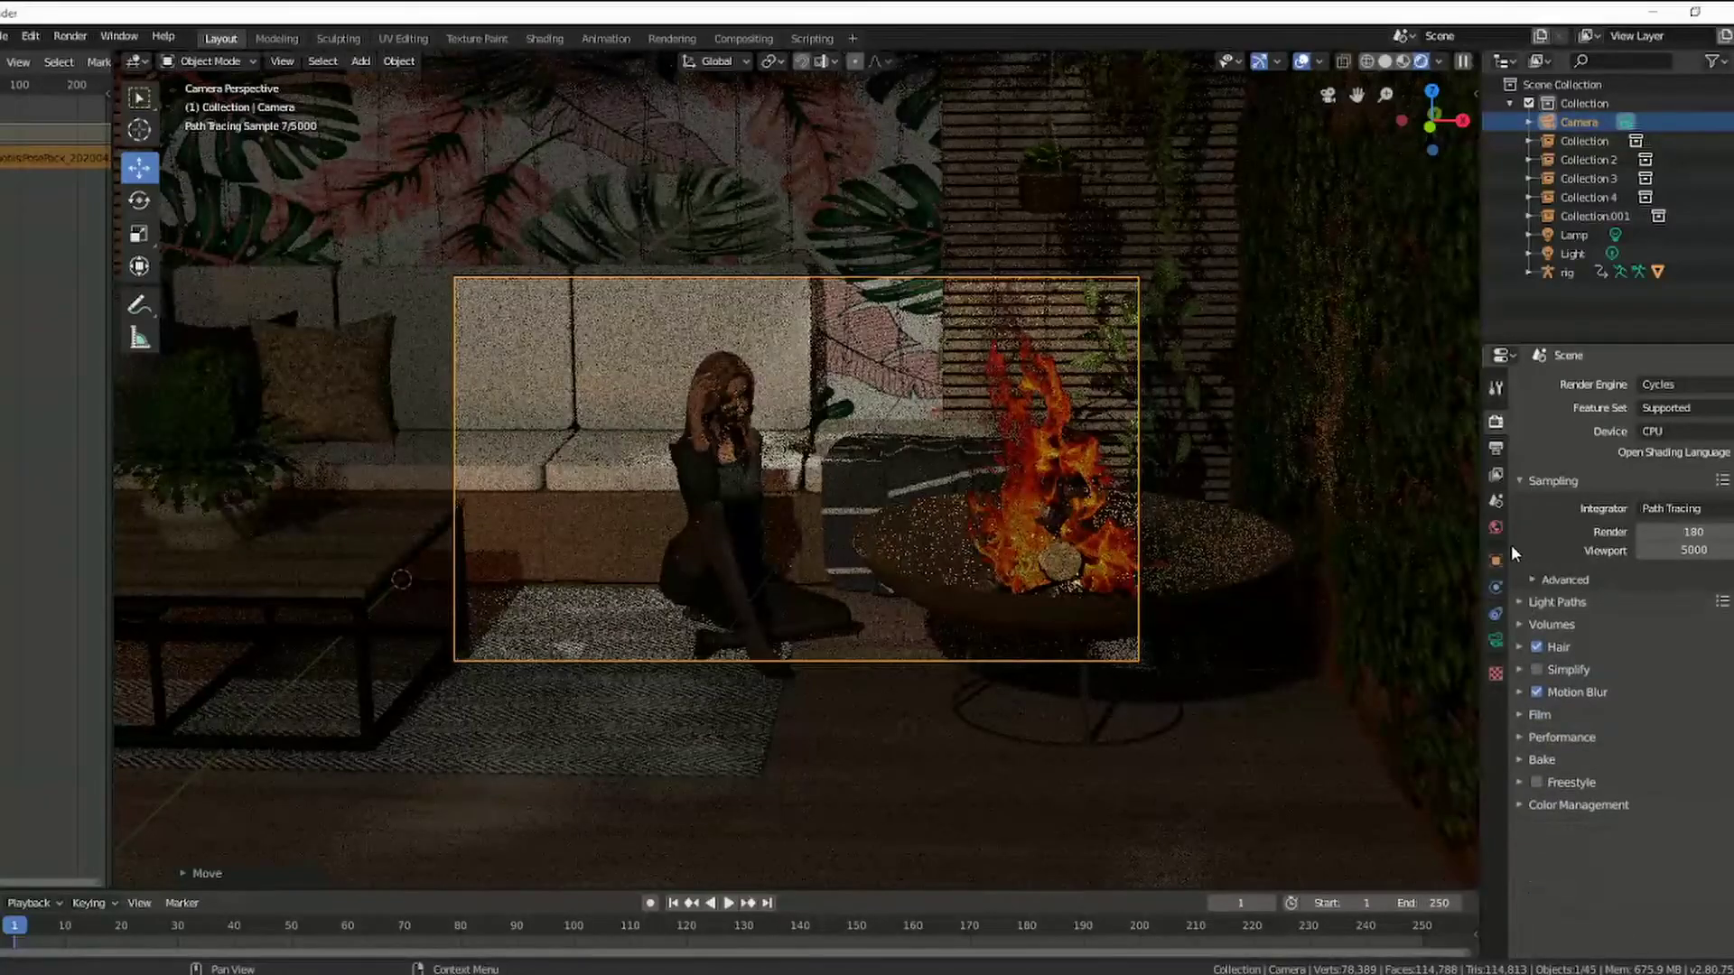
click(1497, 501)
click(1497, 475)
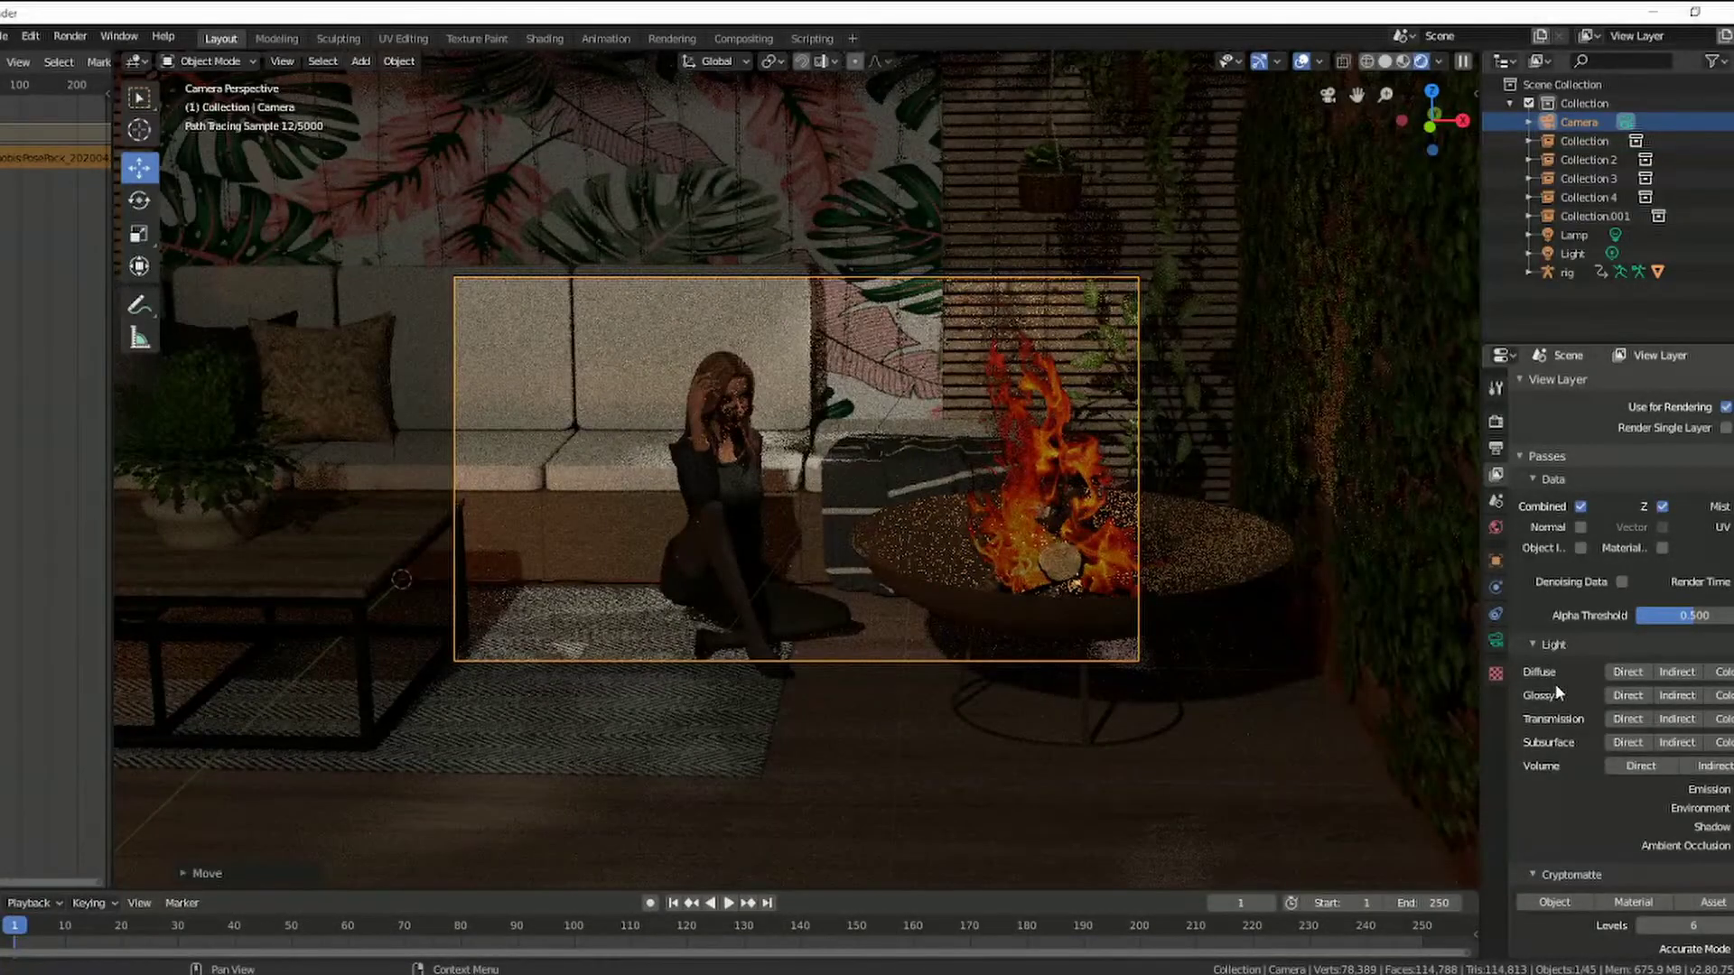
scroll(1555, 685, down, 2)
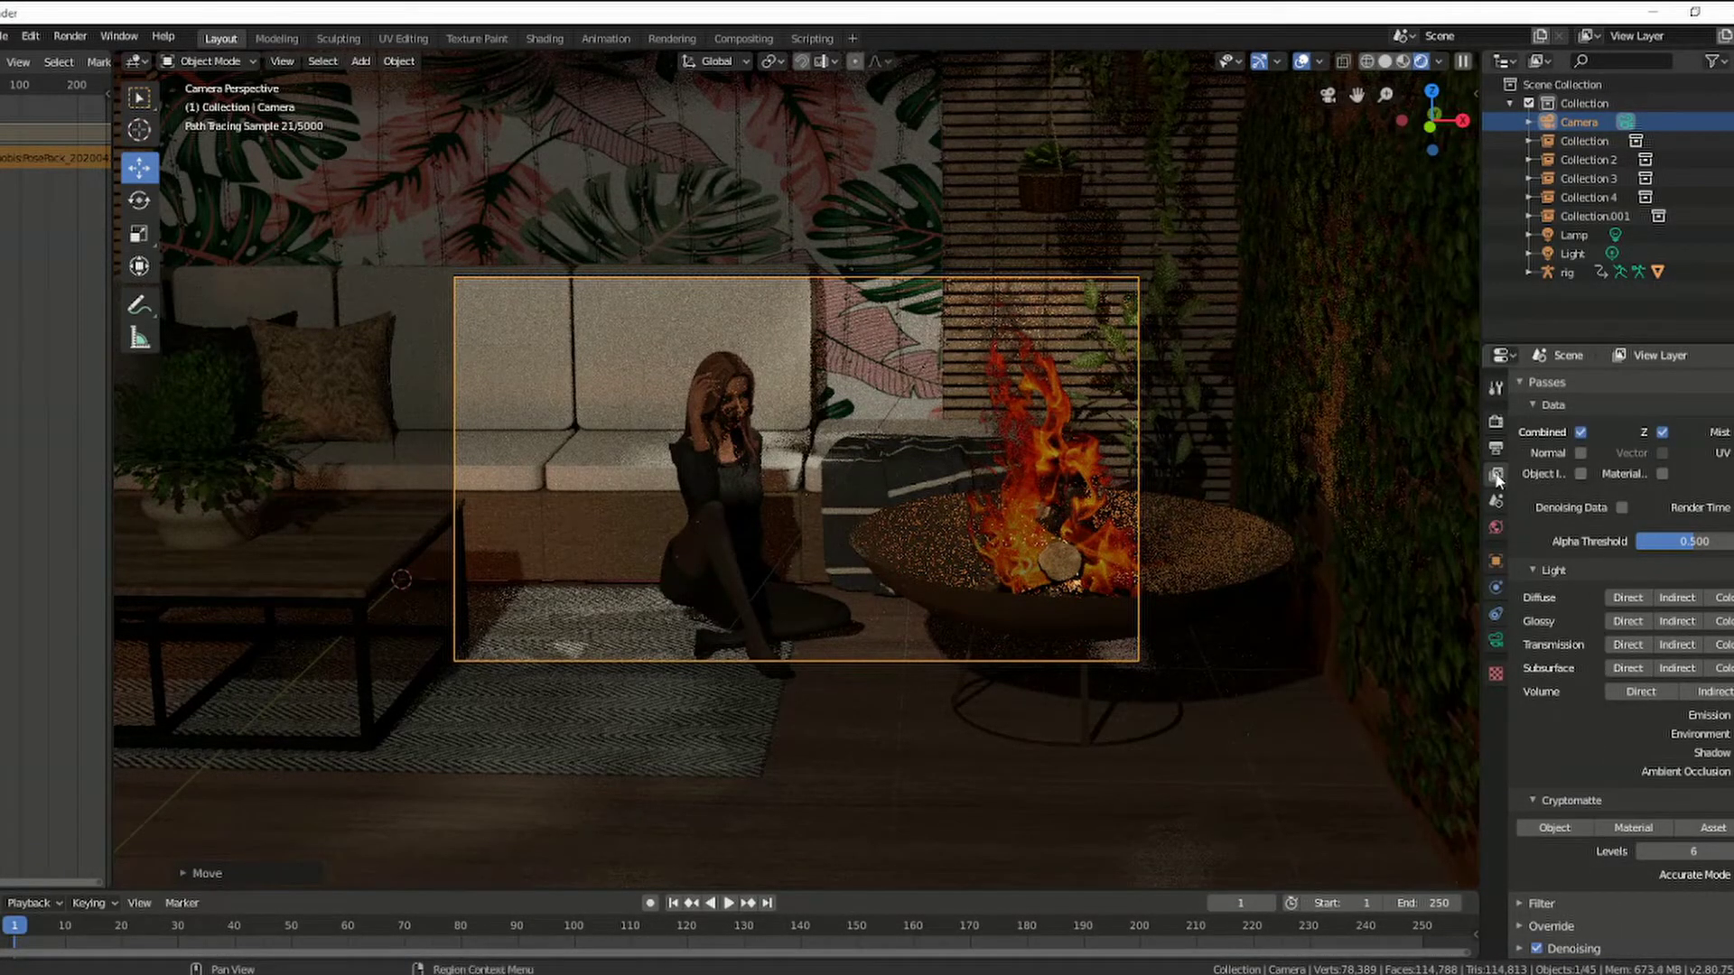
click(1496, 424)
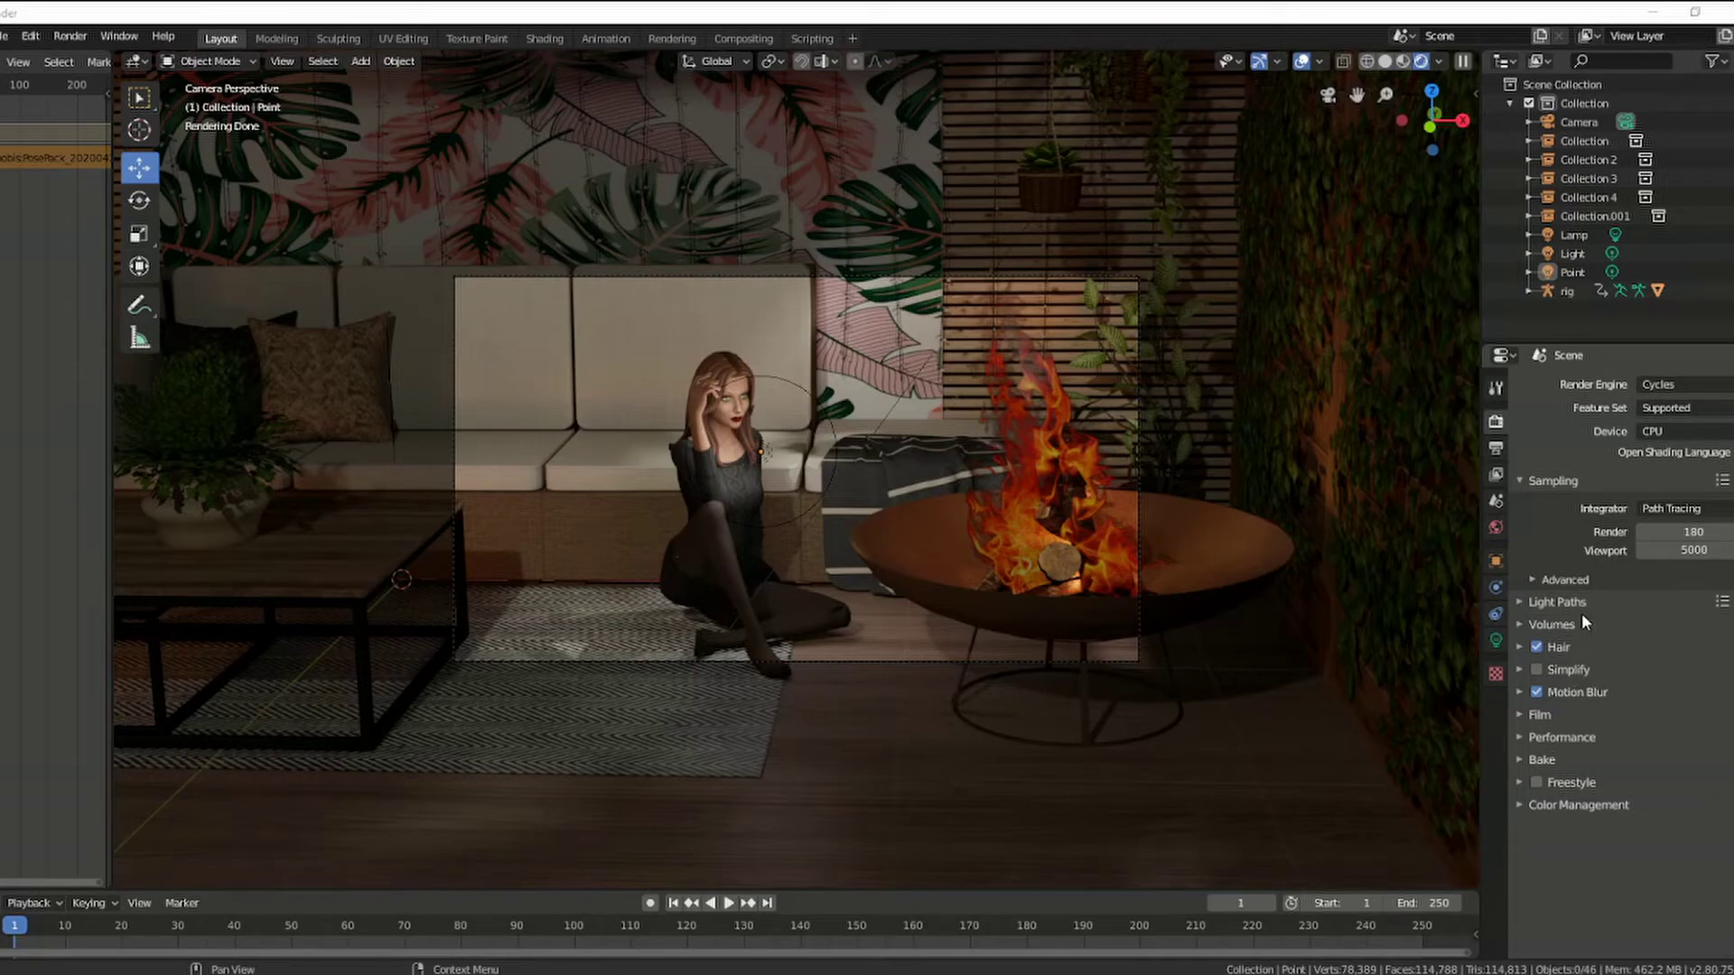
click(1571, 605)
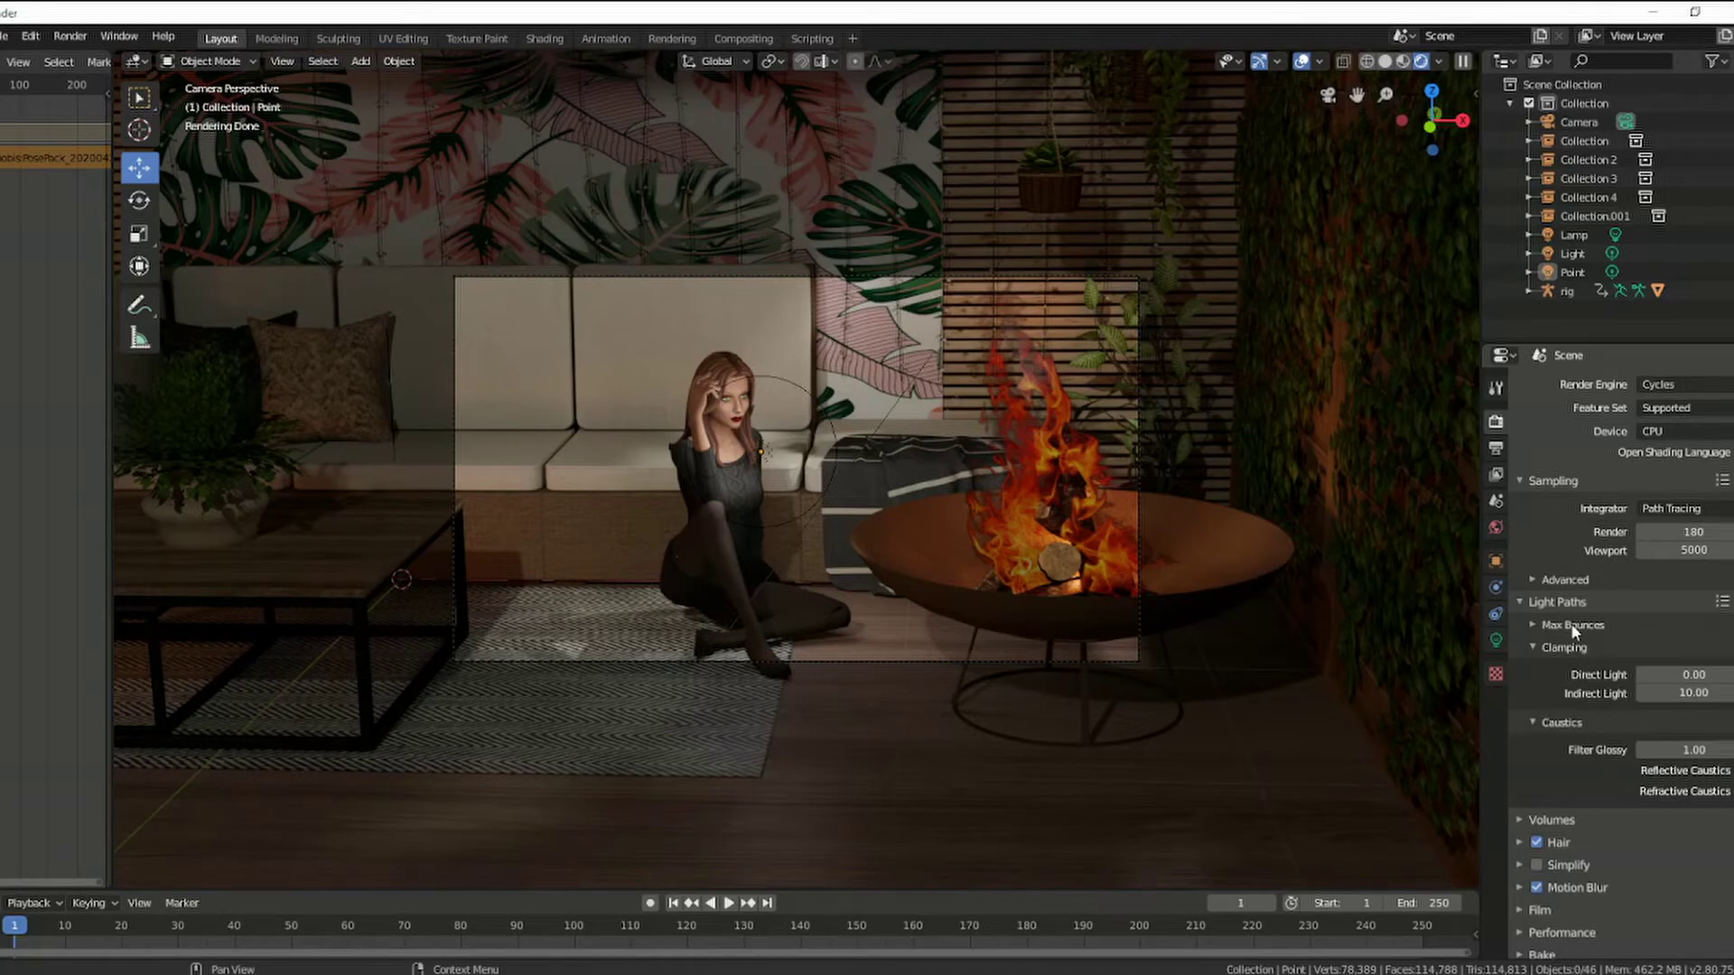
click(1572, 627)
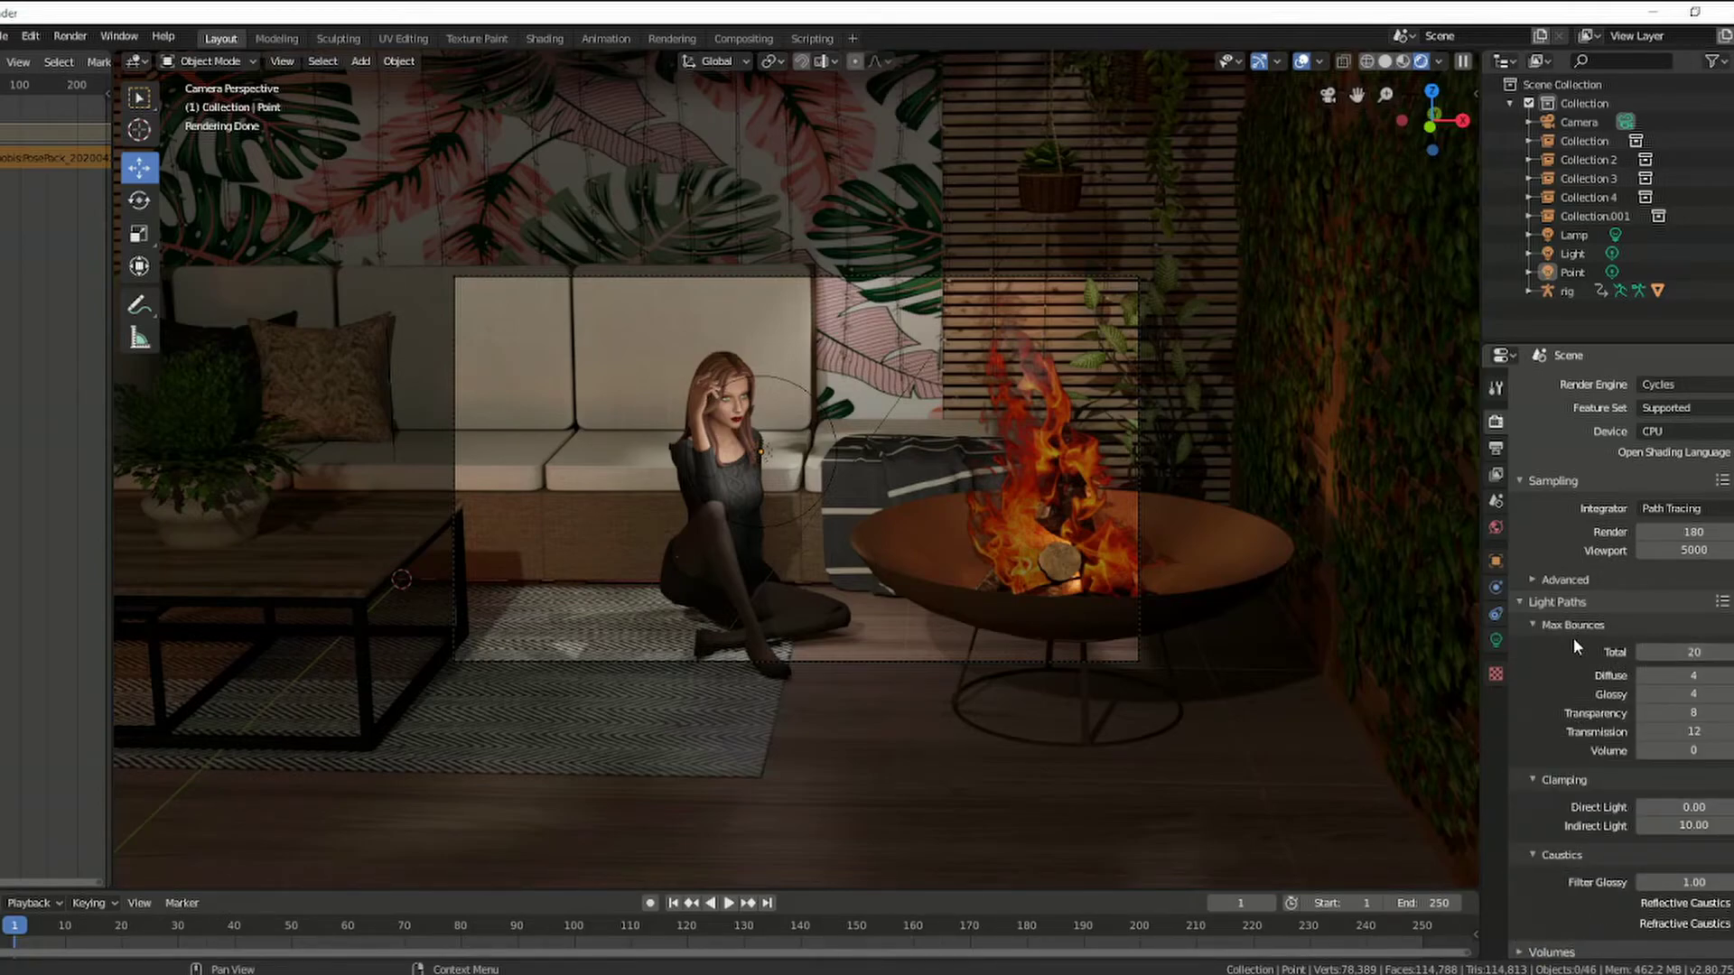
click(1521, 603)
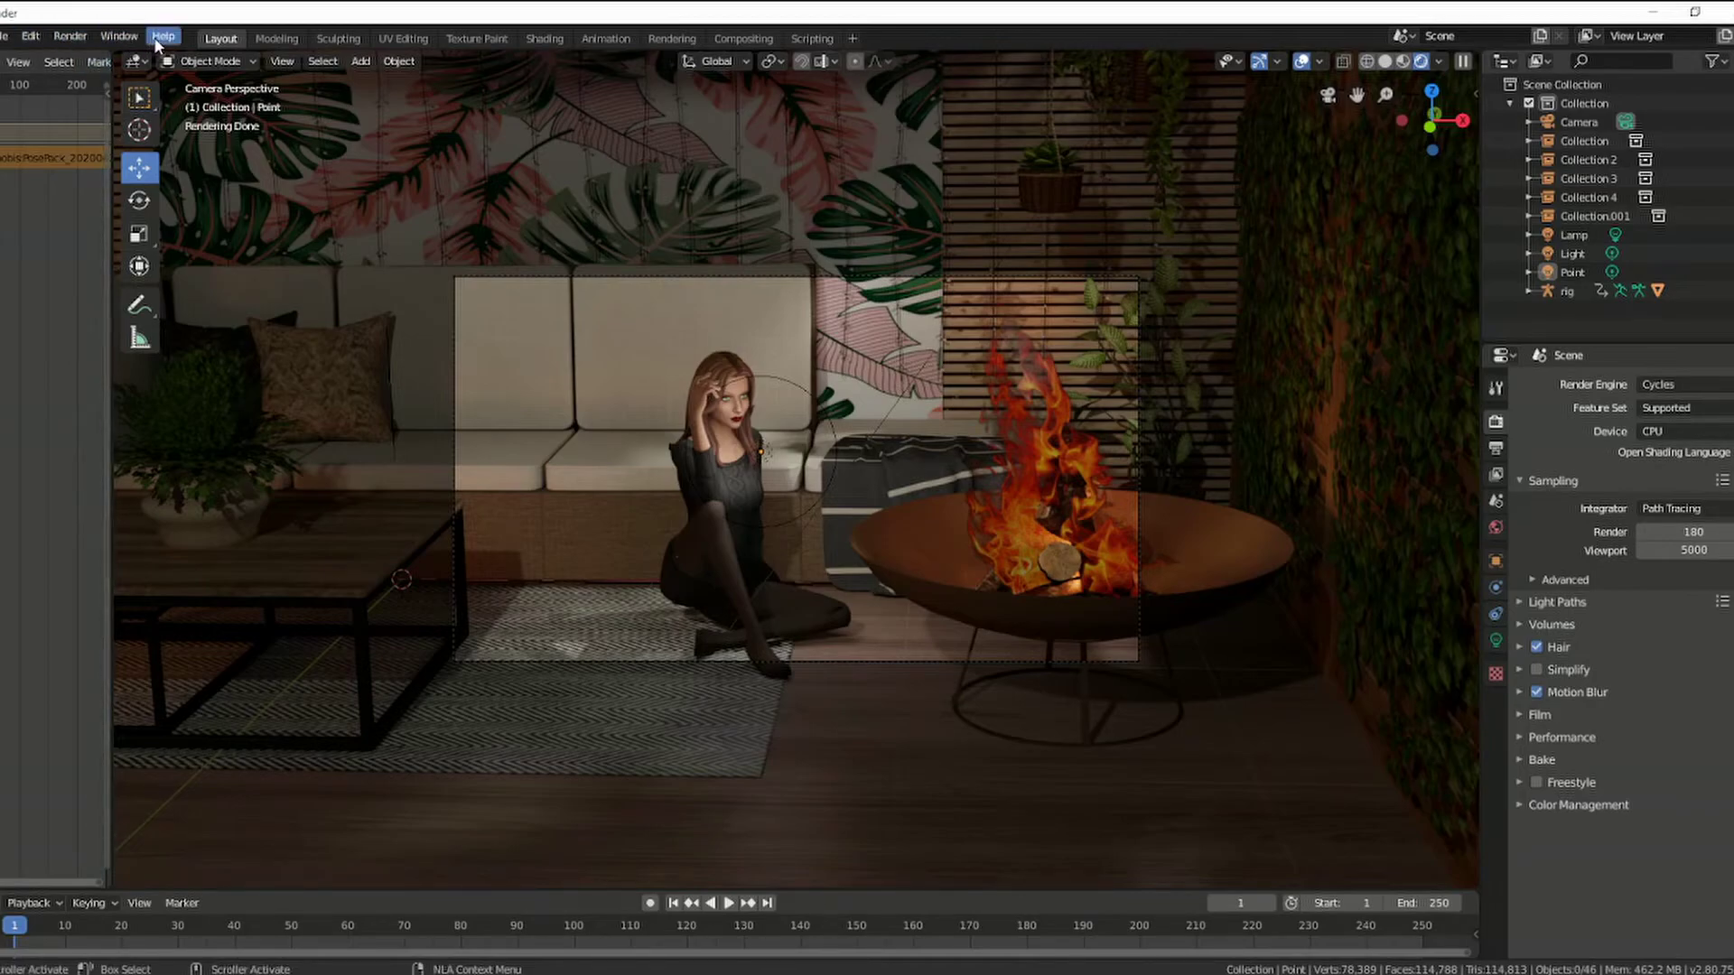
click(20, 38)
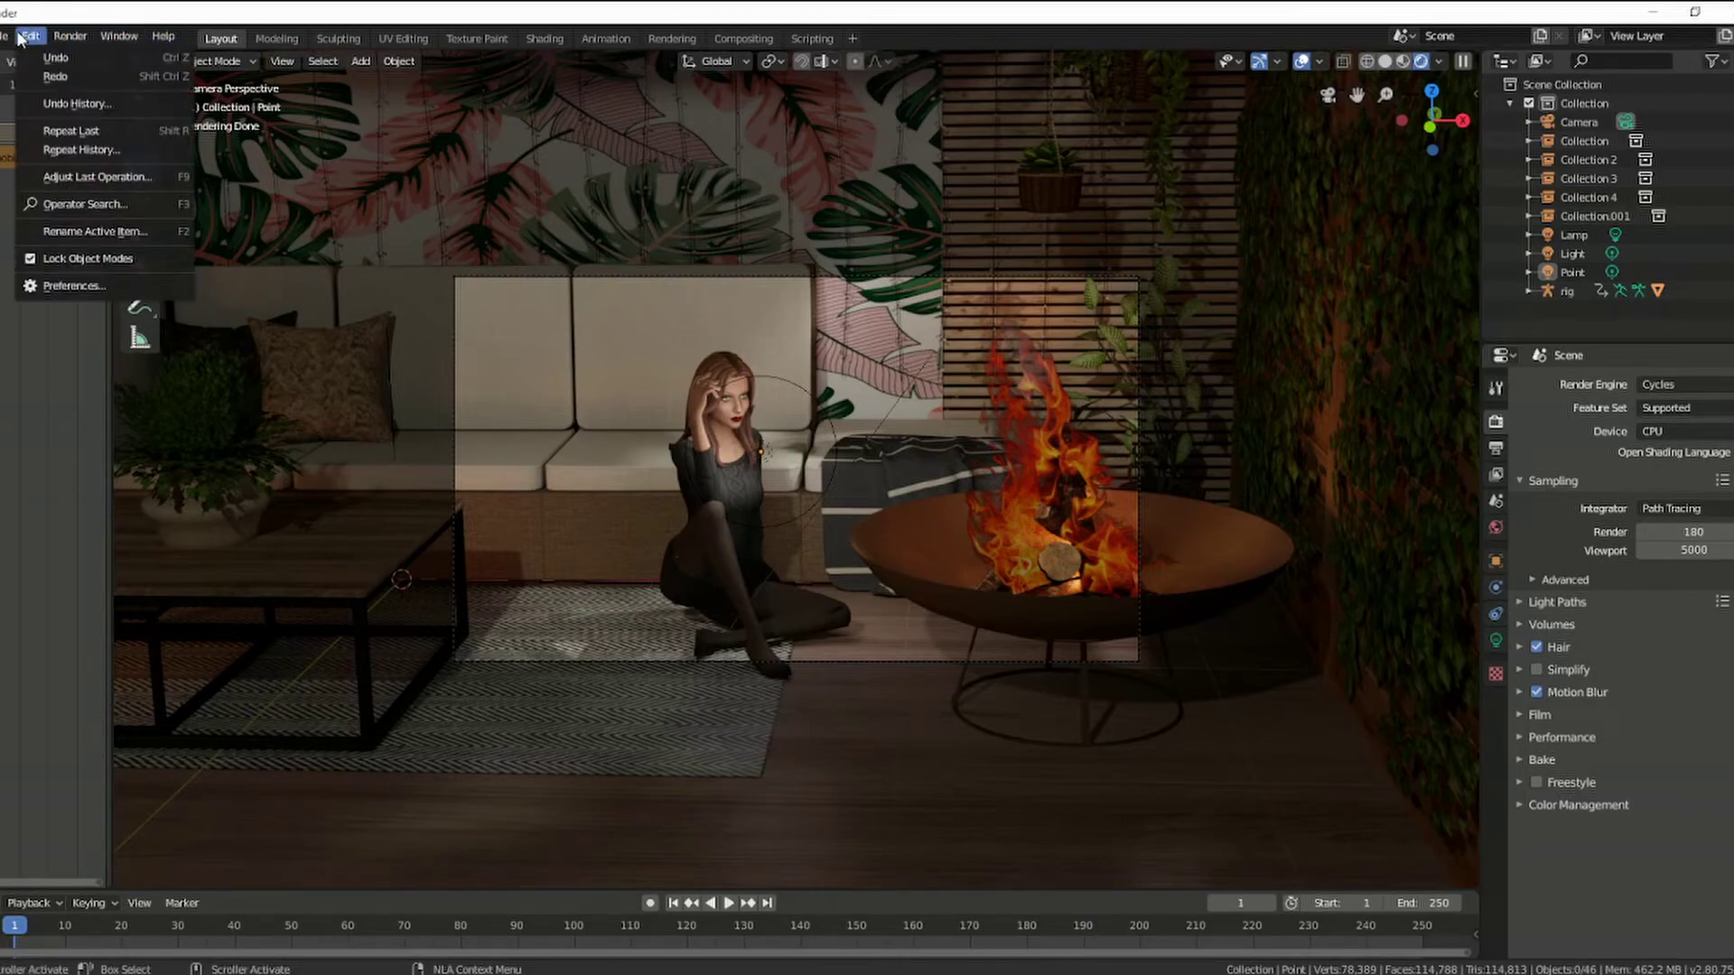
click(20, 38)
click(20, 38)
click(1328, 101)
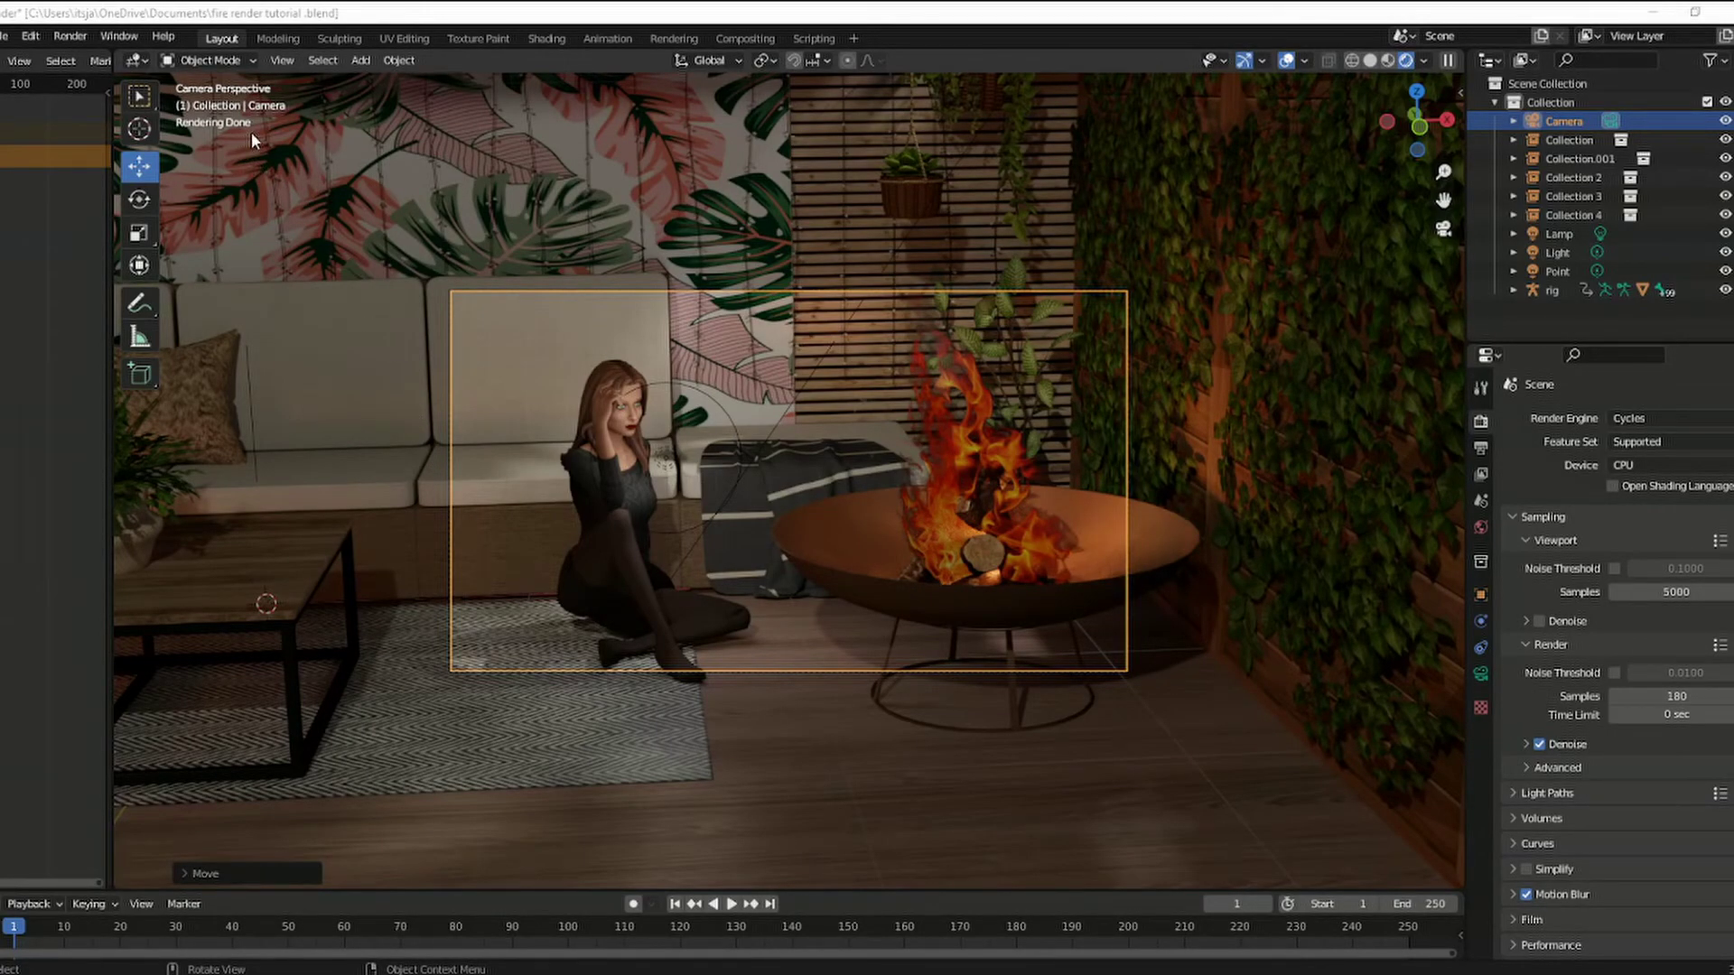
Step: Render the camera view in Cycles at 180 samples and zoom out to watch progress
click(88, 44)
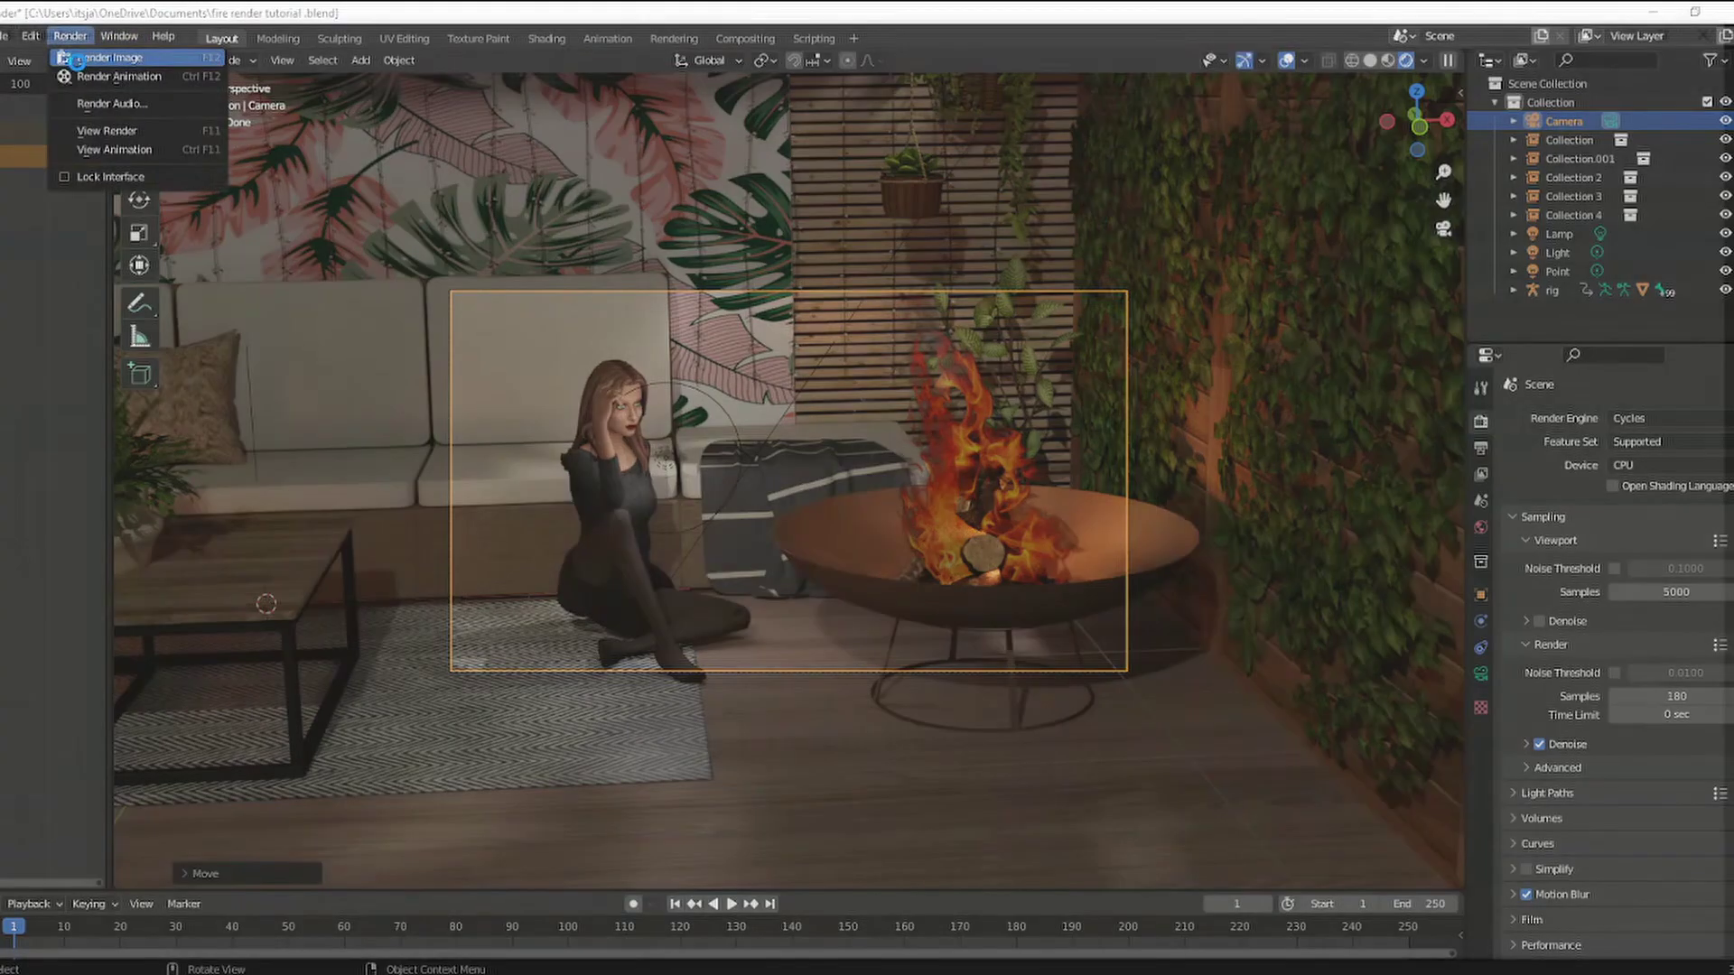
click(79, 61)
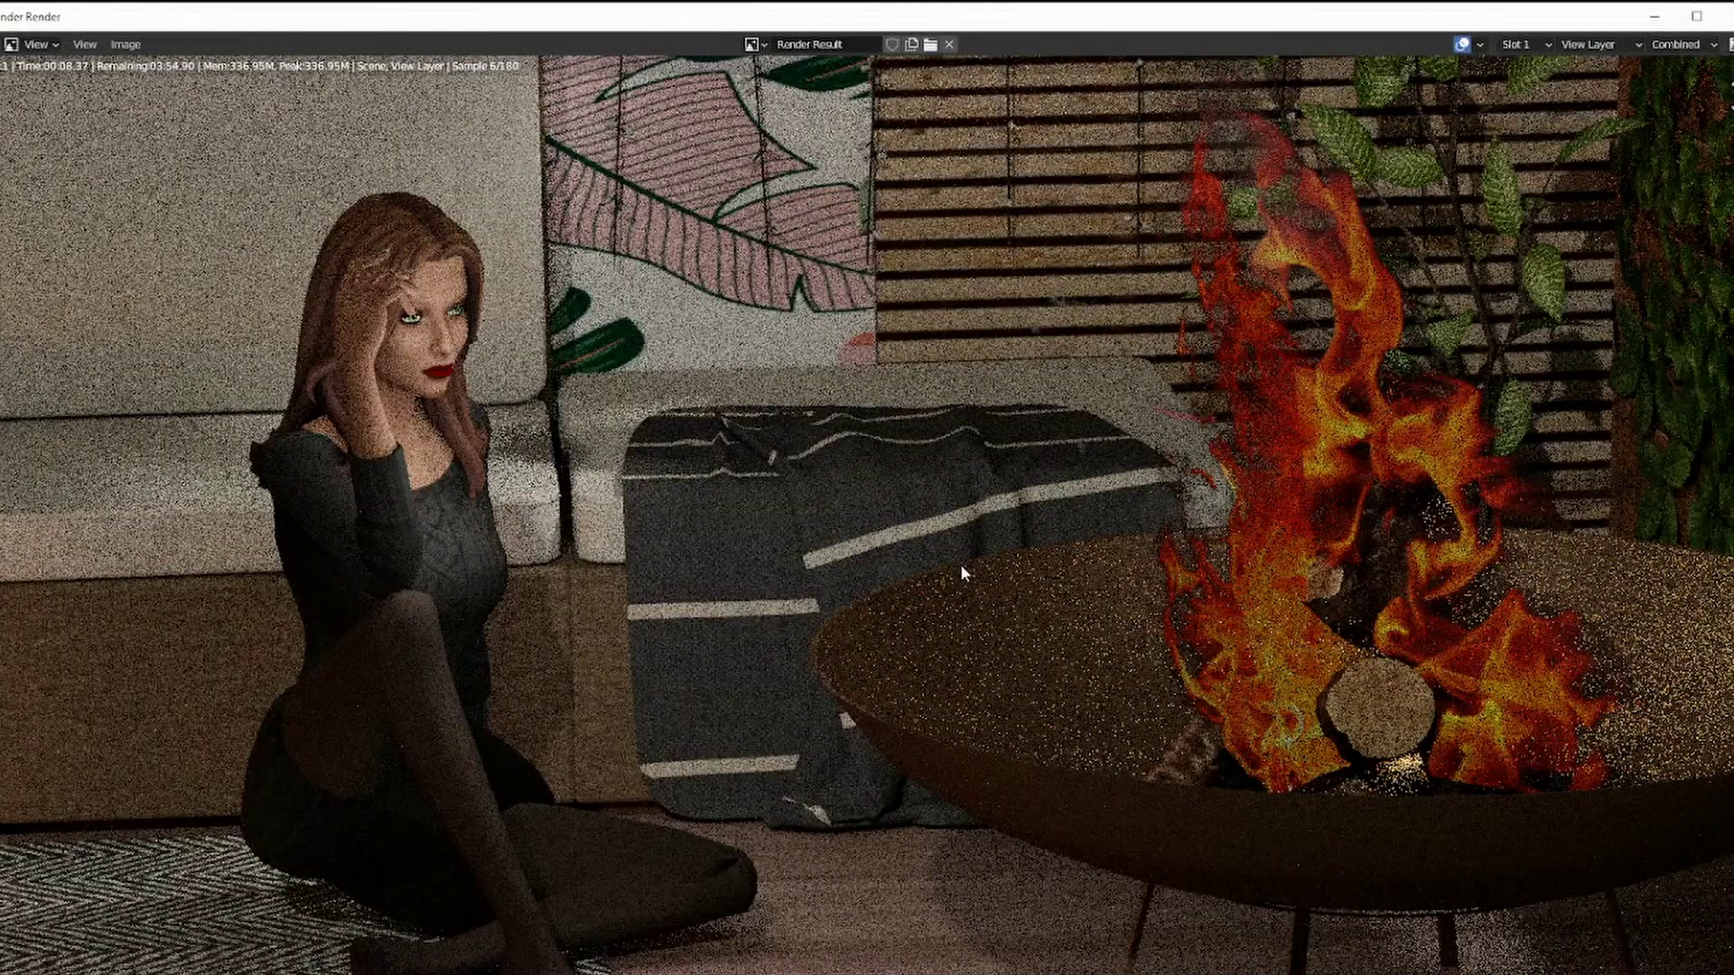
scroll(961, 563, down, 1)
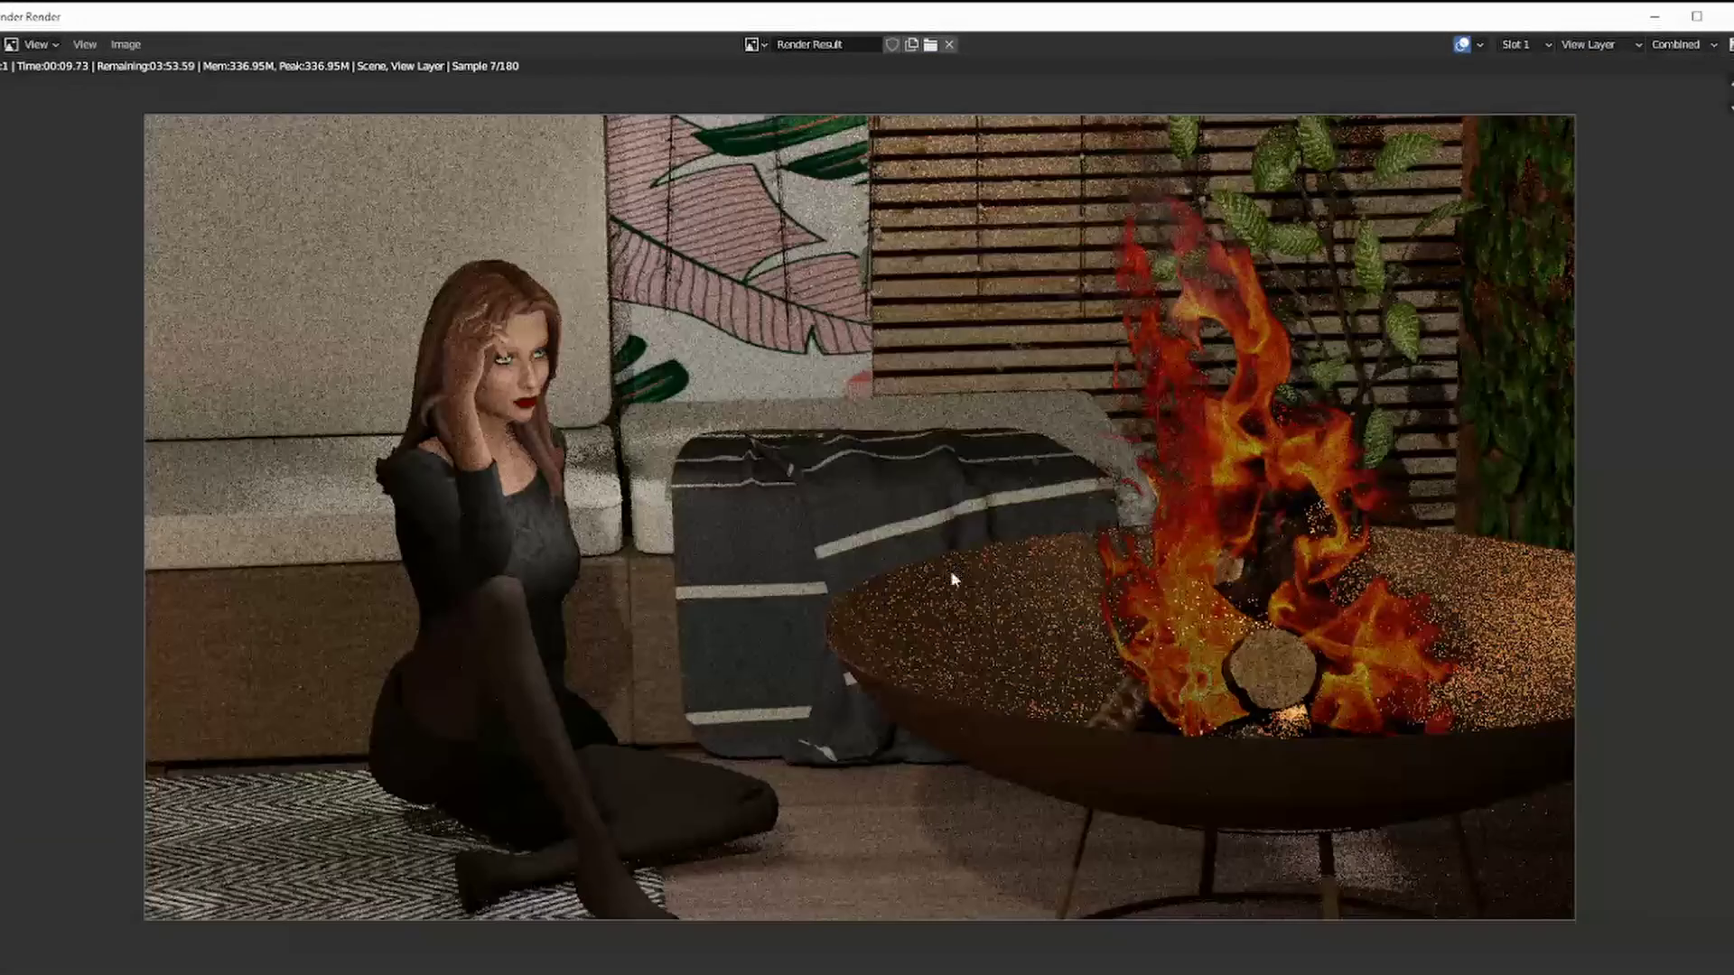